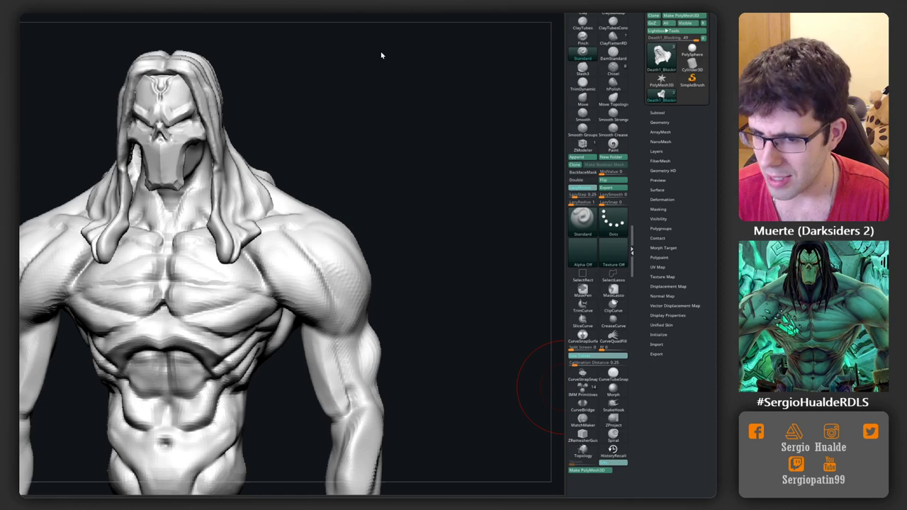
# Bring up the body-only torso mesh and orbit it to a three-quarter front angle.
pyautogui.press('space')
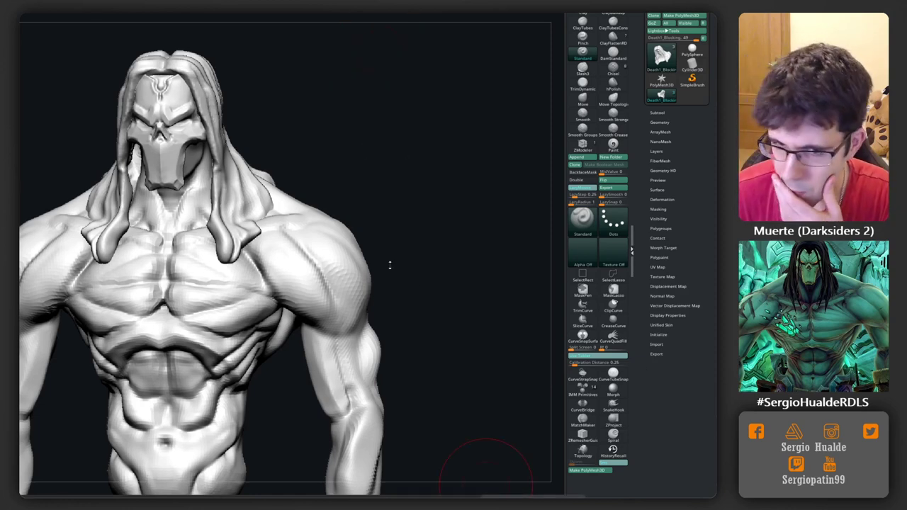
pyautogui.moveTo(357, 202); pyautogui.dragTo(367, 198)
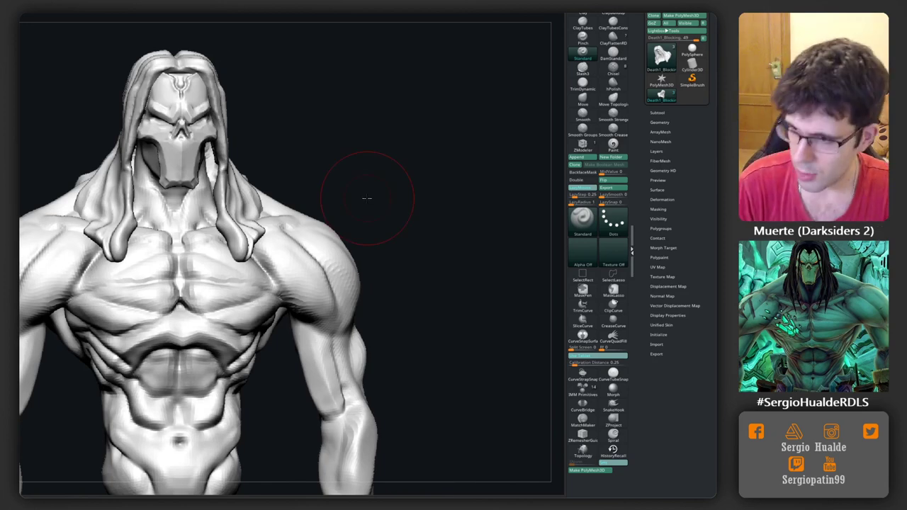
pyautogui.moveTo(253, 137)
pyautogui.mouseDown()
pyautogui.moveTo(312, 158)
pyautogui.moveTo(257, 233)
pyautogui.mouseUp()
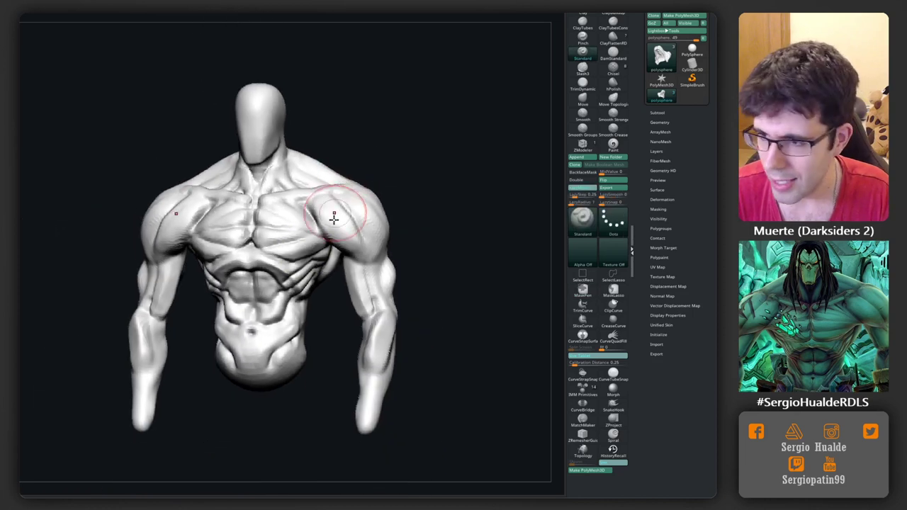
# Orbit around the bare torso to inspect it, then enlarge the neck and chest in view.
pyautogui.moveTo(334, 219); pyautogui.dragTo(314, 173)
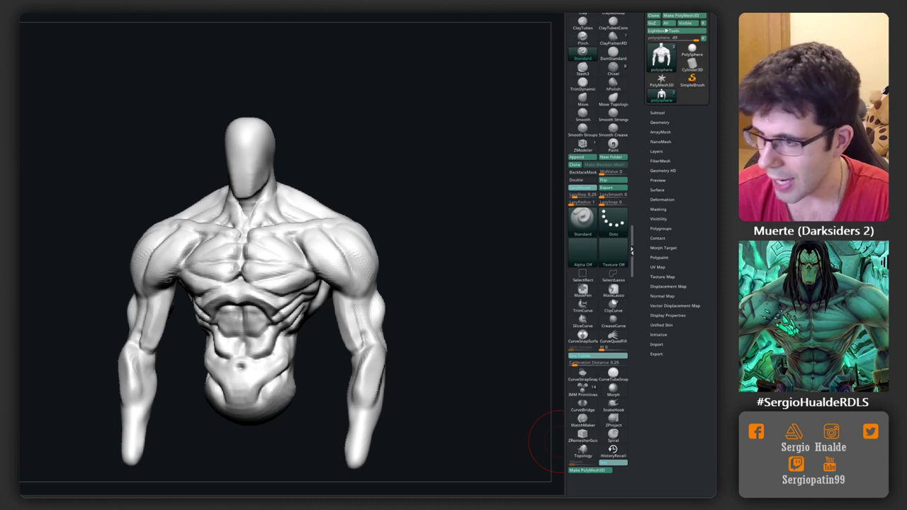
pyautogui.moveTo(390, 205); pyautogui.dragTo(391, 207)
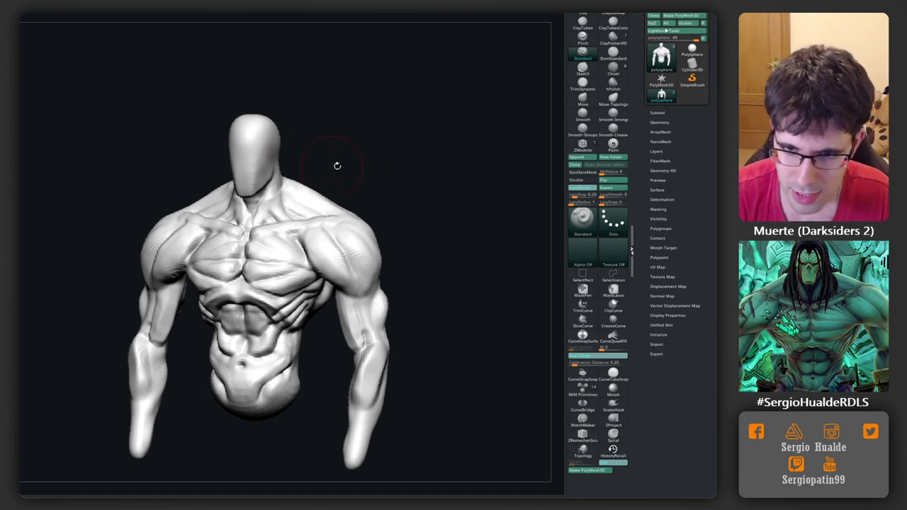
pyautogui.moveTo(337, 166); pyautogui.dragTo(345, 162)
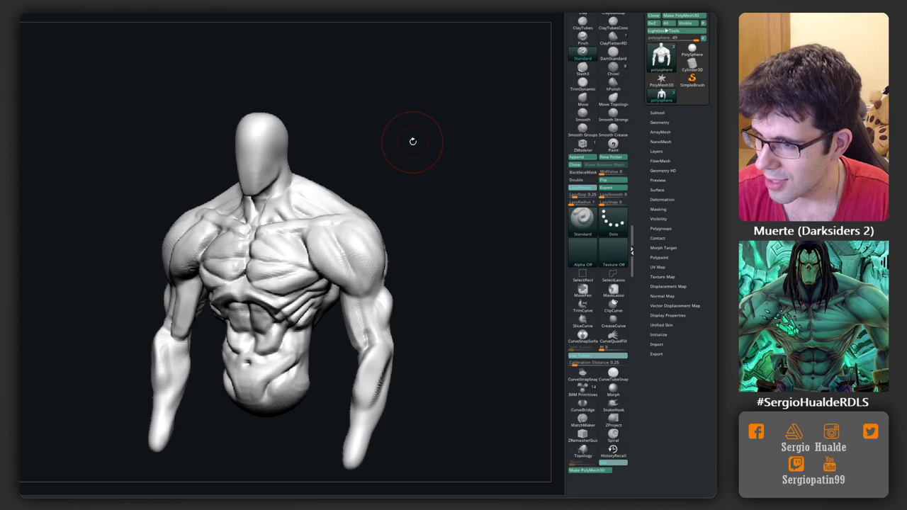
pyautogui.moveTo(415, 156); pyautogui.dragTo(364, 196)
pyautogui.moveTo(364, 196)
pyautogui.keyDown('ctrl'); pyautogui.mouseDown(button='right')
pyautogui.moveTo(285, 225)
pyautogui.moveTo(319, 209)
pyautogui.moveTo(288, 243)
pyautogui.moveTo(324, 234)
pyautogui.moveTo(274, 259)
pyautogui.moveTo(283, 243)
pyautogui.mouseUp(button='right'); pyautogui.keyUp('ctrl')
# Smooth the left side of the neck just below the jaw.
pyautogui.press('space')
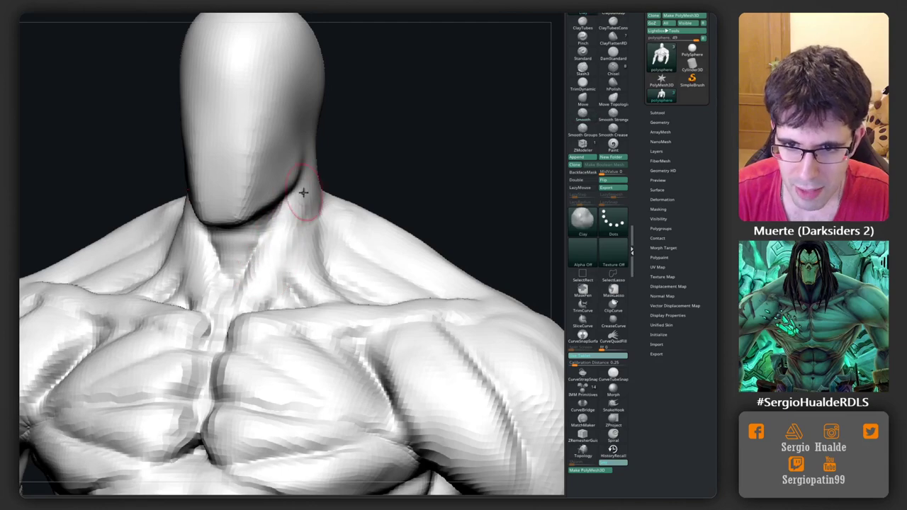
pyautogui.moveTo(272, 268); pyautogui.dragTo(314, 161, button='right')
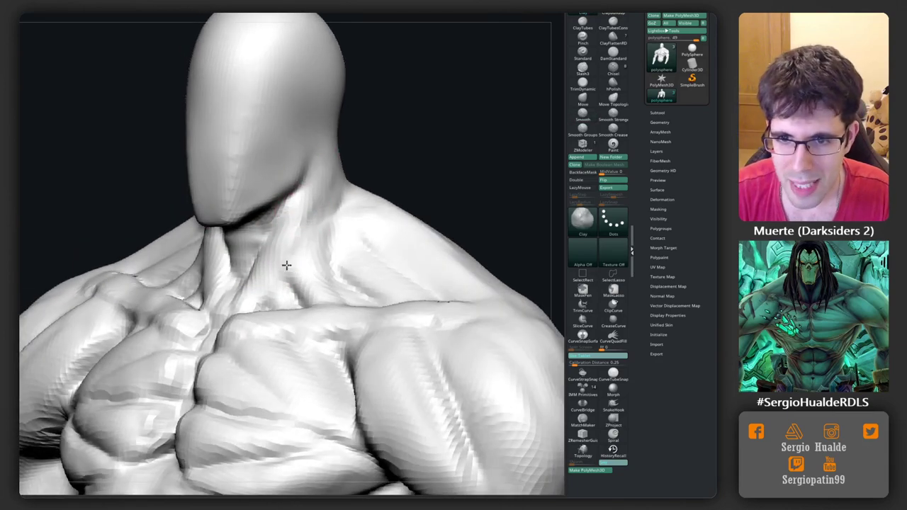
pyautogui.moveTo(261, 263)
pyautogui.mouseDown(button='right')
pyautogui.moveTo(288, 210)
pyautogui.moveTo(282, 248)
pyautogui.moveTo(262, 234)
pyautogui.mouseUp(button='right')
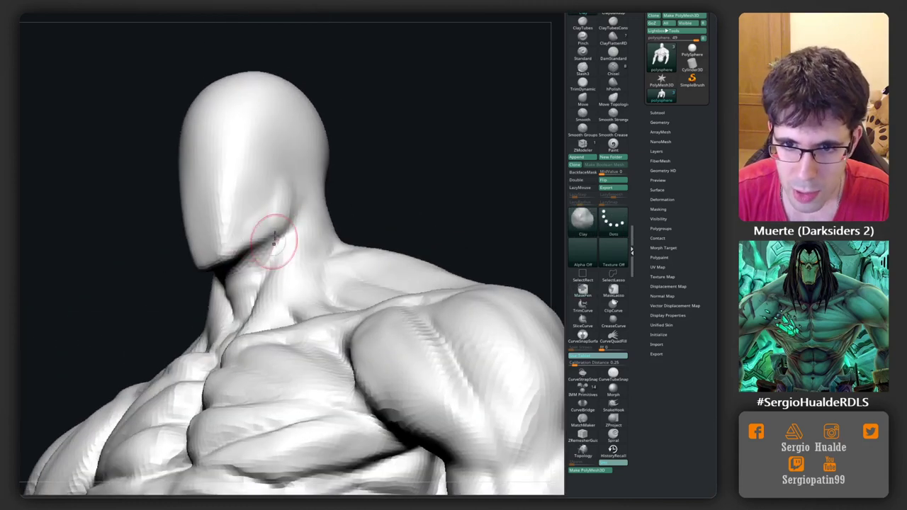
pyautogui.press('shift')
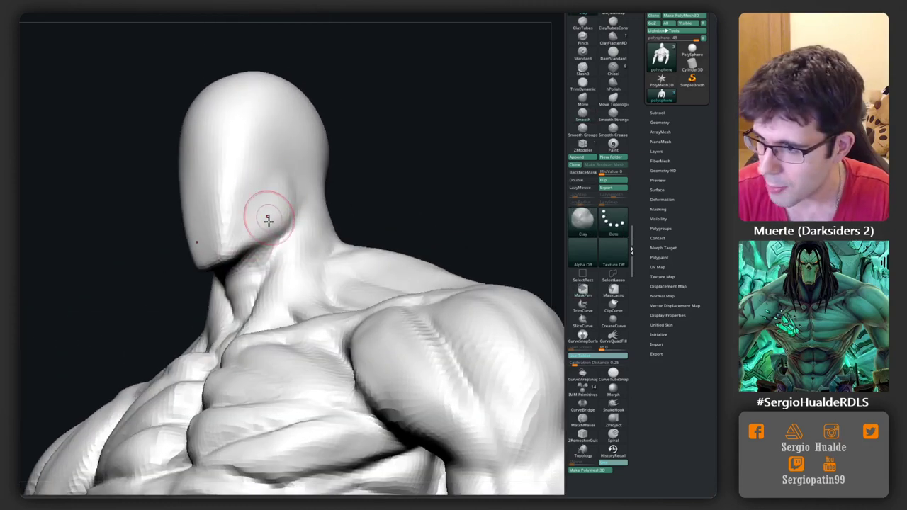
pyautogui.moveTo(270, 213); pyautogui.dragTo(275, 165, button='right')
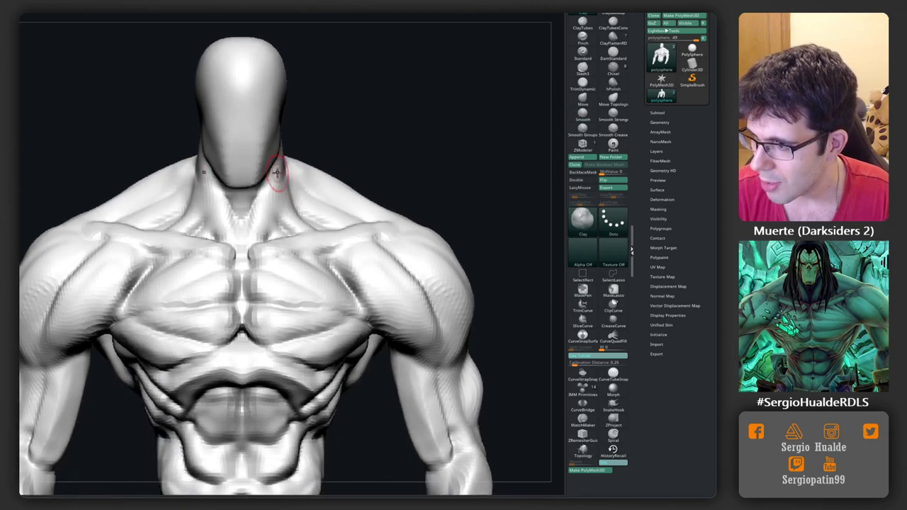
pyautogui.moveTo(278, 173)
pyautogui.mouseDown()
pyautogui.moveTo(253, 163)
pyautogui.moveTo(264, 170)
pyautogui.mouseUp()
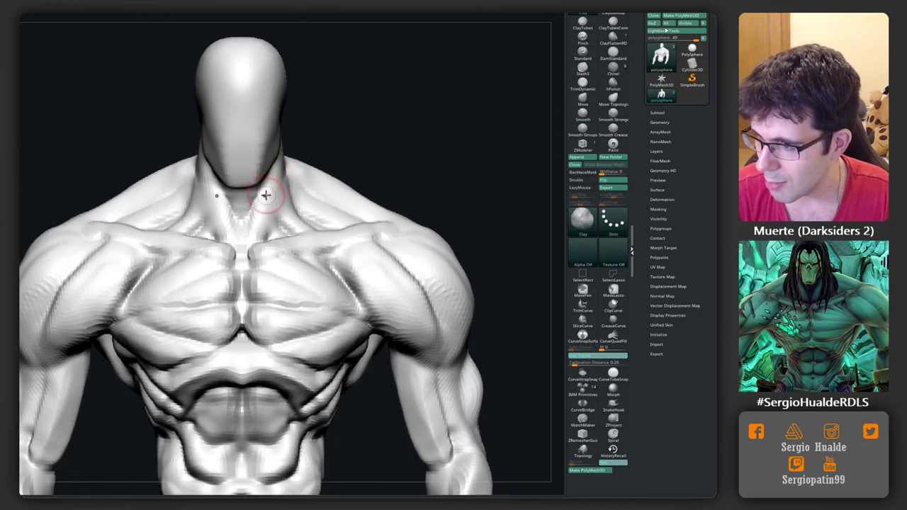
# Zoom out to the full torso and orbit to an upright view of the back and shoulder.
pyautogui.moveTo(263, 203)
pyautogui.keyDown('ctrl'); pyautogui.mouseDown(button='right')
pyautogui.moveTo(301, 193)
pyautogui.moveTo(241, 301)
pyautogui.moveTo(217, 267)
pyautogui.mouseUp(button='right'); pyautogui.keyUp('ctrl')
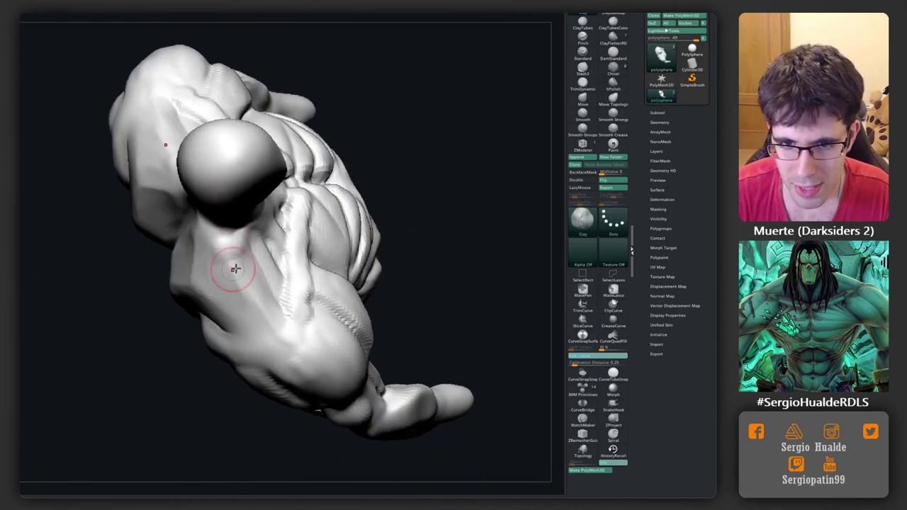
pyautogui.press('shift')
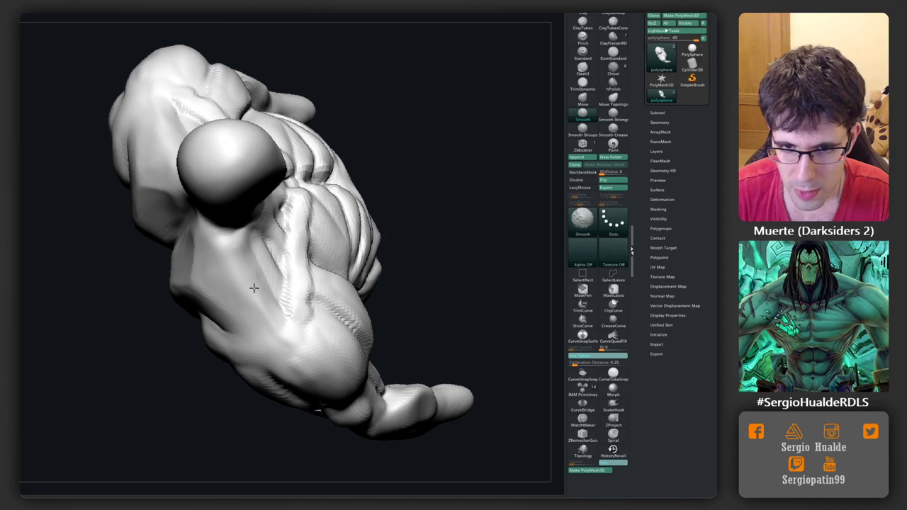
pyautogui.moveTo(254, 288); pyautogui.dragTo(267, 314, button='right')
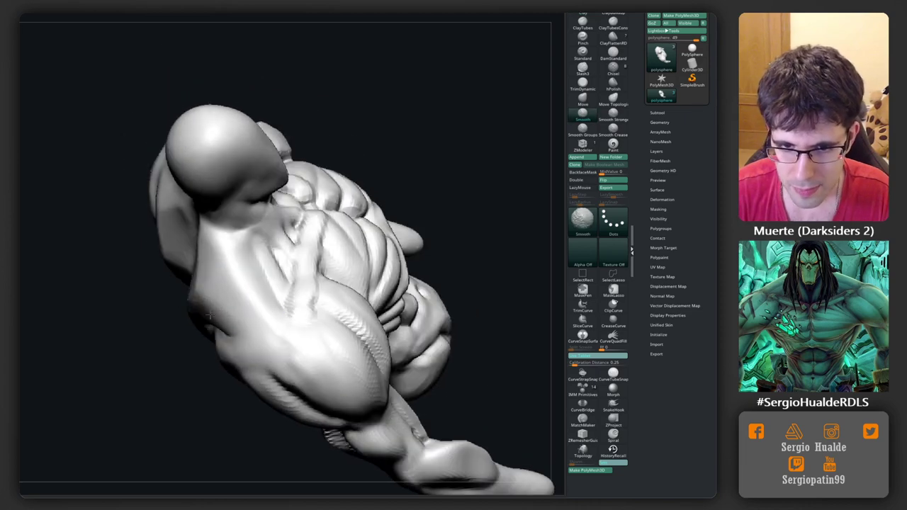
pyautogui.moveTo(209, 315)
pyautogui.mouseDown(button='right')
pyautogui.moveTo(203, 300)
pyautogui.moveTo(226, 273)
pyautogui.moveTo(260, 263)
pyautogui.mouseUp(button='right')
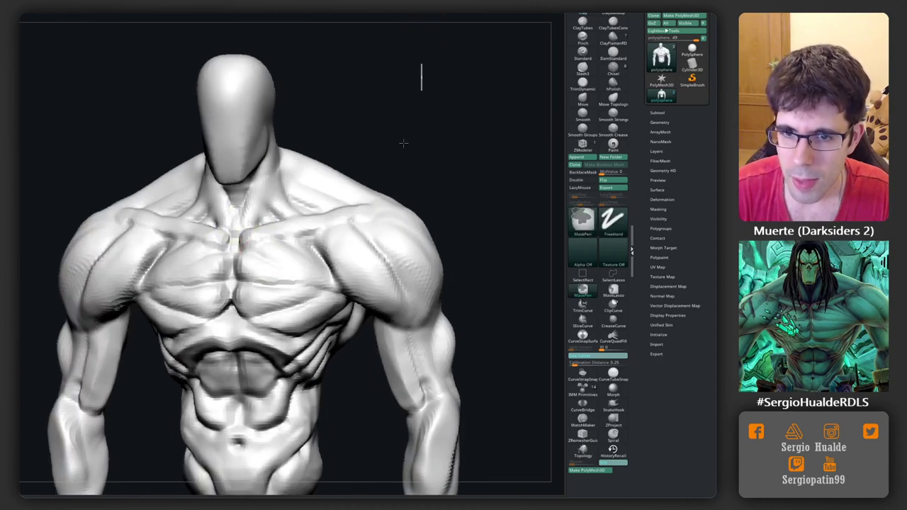
# Lasso-mask the upper chest and the area over the right shoulder.
pyautogui.moveTo(344, 253)
pyautogui.keyDown('ctrl'); pyautogui.mouseDown(button='right')
pyautogui.moveTo(270, 250)
pyautogui.moveTo(250, 260)
pyautogui.mouseUp(button='right'); pyautogui.keyUp('ctrl')
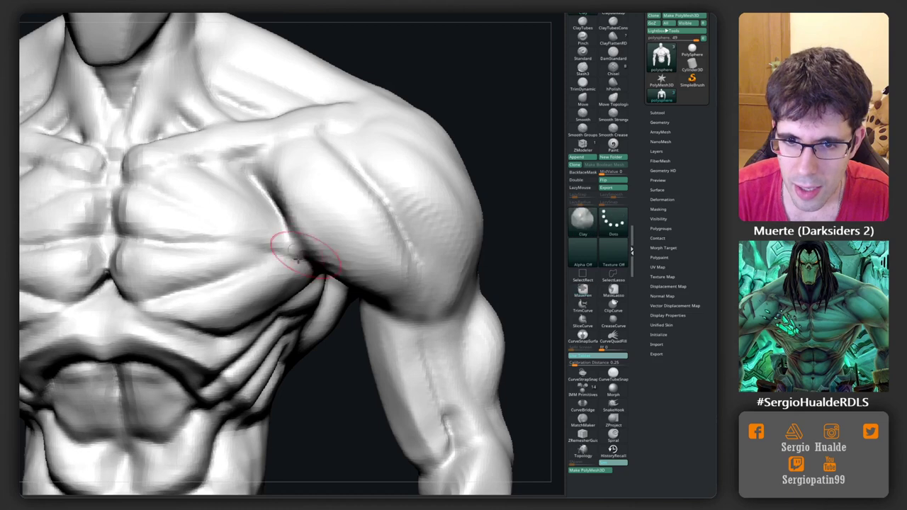
pyautogui.moveTo(242, 305)
pyautogui.keyDown('ctrl'); pyautogui.mouseDown(button='right')
pyautogui.moveTo(257, 202)
pyautogui.moveTo(319, 263)
pyautogui.moveTo(314, 212)
pyautogui.moveTo(344, 239)
pyautogui.mouseUp(button='right'); pyautogui.keyUp('ctrl')
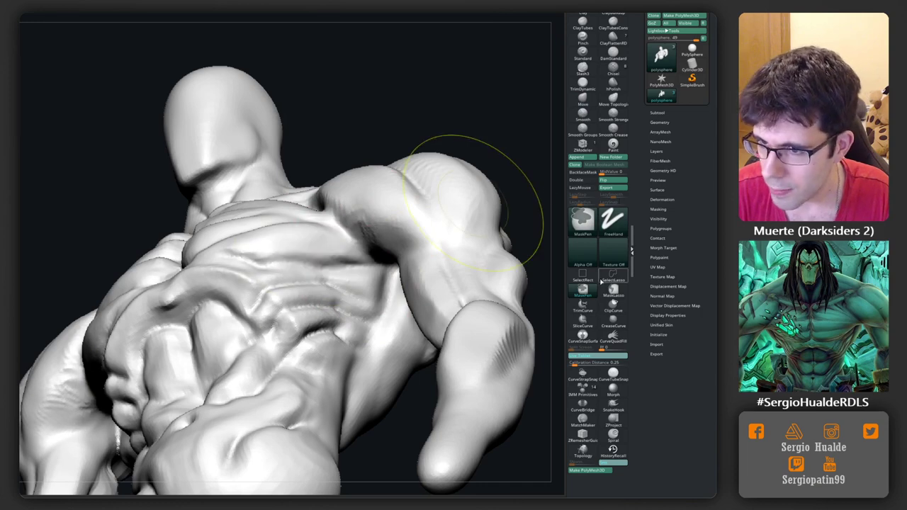
pyautogui.click(613, 289)
pyautogui.keyDown('ctrl'); pyautogui.moveTo(306, 265); pyautogui.dragTo(346, 244); pyautogui.keyUp('ctrl')
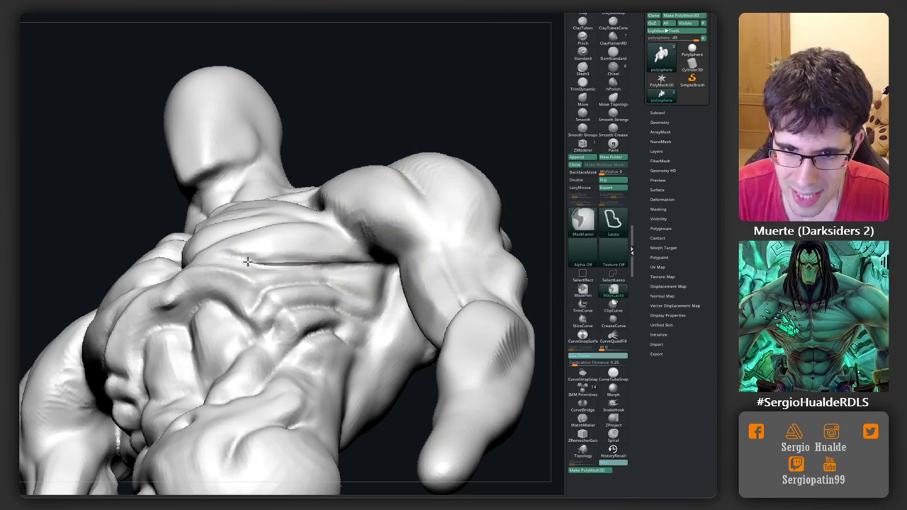
pyautogui.keyDown('shift'); pyautogui.moveTo(346, 244); pyautogui.dragTo(425, 142, button='right'); pyautogui.keyUp('shift')
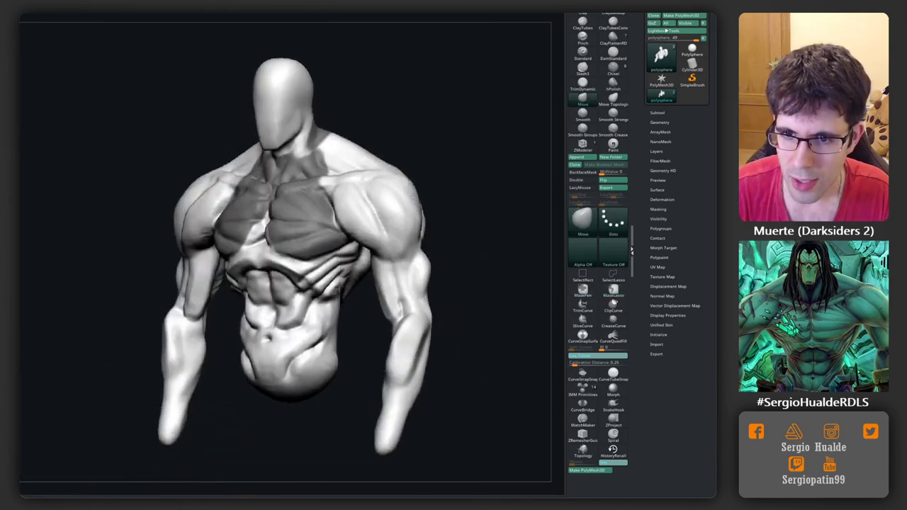
pyautogui.moveTo(432, 99)
pyautogui.mouseDown()
pyautogui.moveTo(431, 138)
pyautogui.moveTo(366, 184)
pyautogui.moveTo(397, 162)
pyautogui.mouseUp()
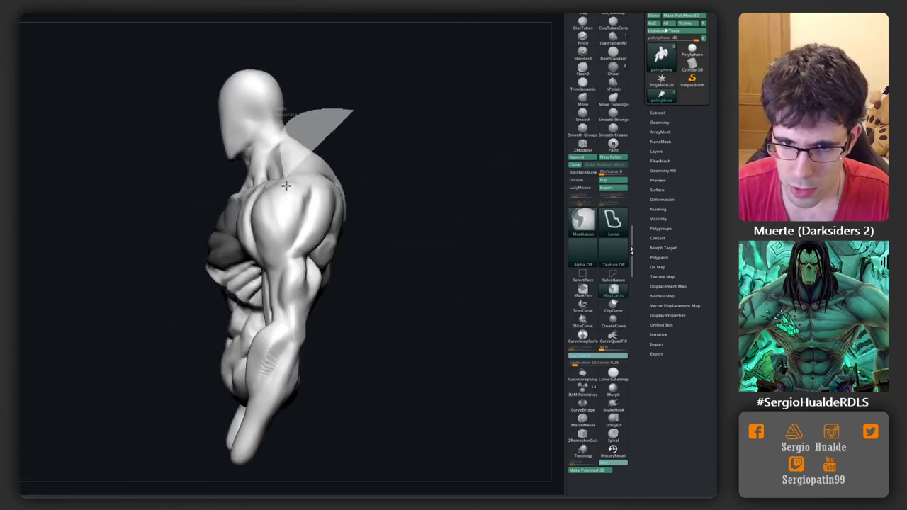
pyautogui.moveTo(403, 262)
pyautogui.mouseDown()
pyautogui.moveTo(415, 246)
pyautogui.moveTo(368, 180)
pyautogui.mouseUp()
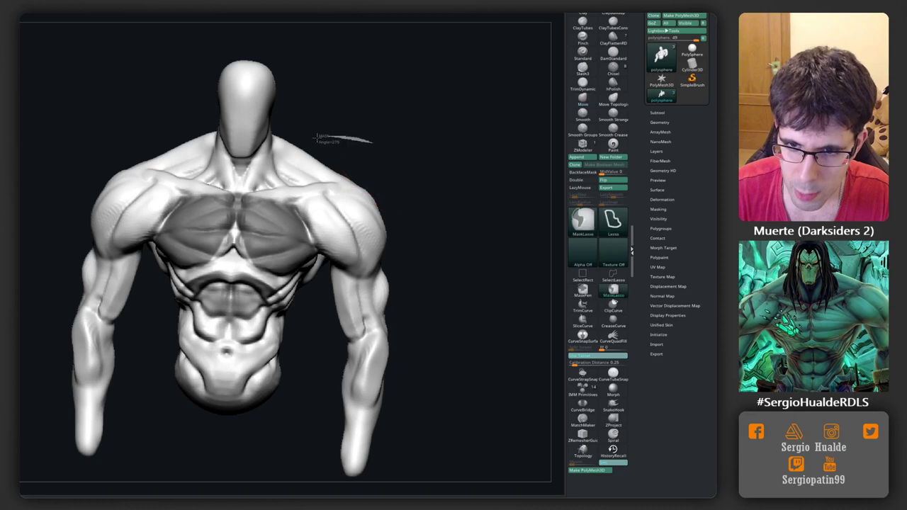
pyautogui.keyDown('ctrl'); pyautogui.moveTo(326, 138); pyautogui.dragTo(374, 201); pyautogui.keyUp('ctrl')
pyautogui.keyDown('ctrl'); pyautogui.moveTo(333, 255); pyautogui.dragTo(354, 212); pyautogui.keyUp('ctrl')
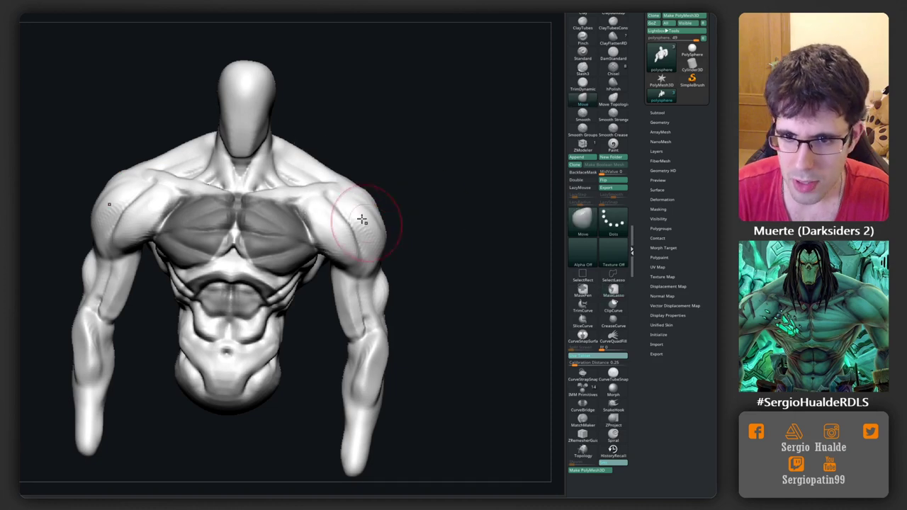
# Invert the mask around the pecs, reshape them, and clear the mask.
pyautogui.keyDown('ctrl'); pyautogui.click(385, 203); pyautogui.keyUp('ctrl')
pyautogui.moveTo(408, 255); pyautogui.dragTo(411, 194)
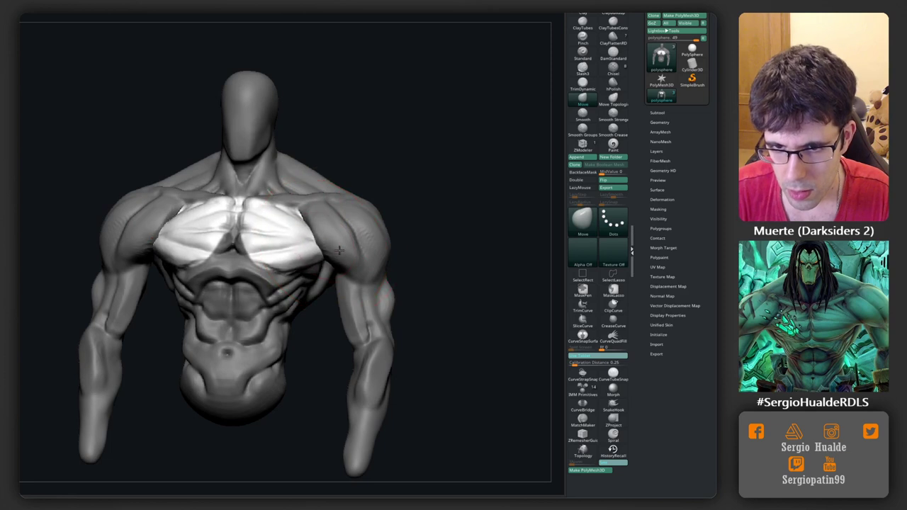
pyautogui.keyDown('ctrl'); pyautogui.click(405, 211); pyautogui.keyUp('ctrl')
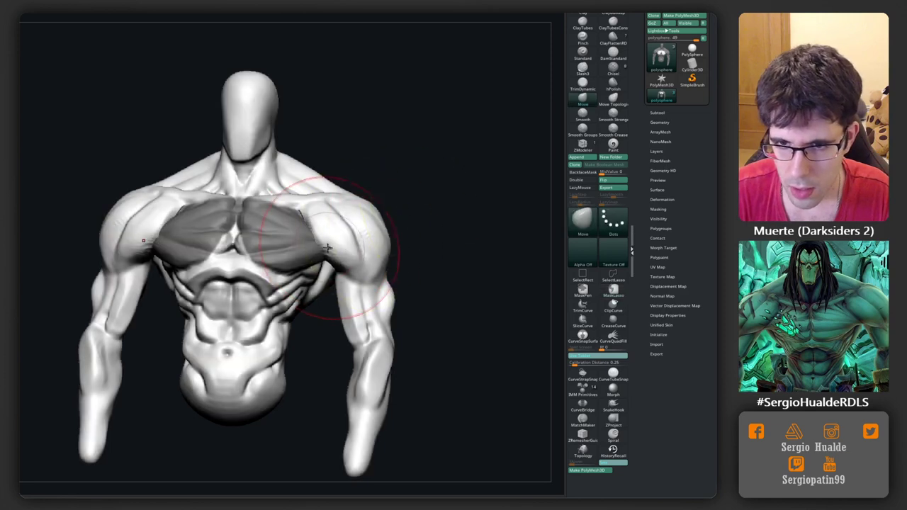
pyautogui.moveTo(407, 213)
pyautogui.mouseDown()
pyautogui.moveTo(337, 241)
pyautogui.moveTo(342, 253)
pyautogui.mouseUp()
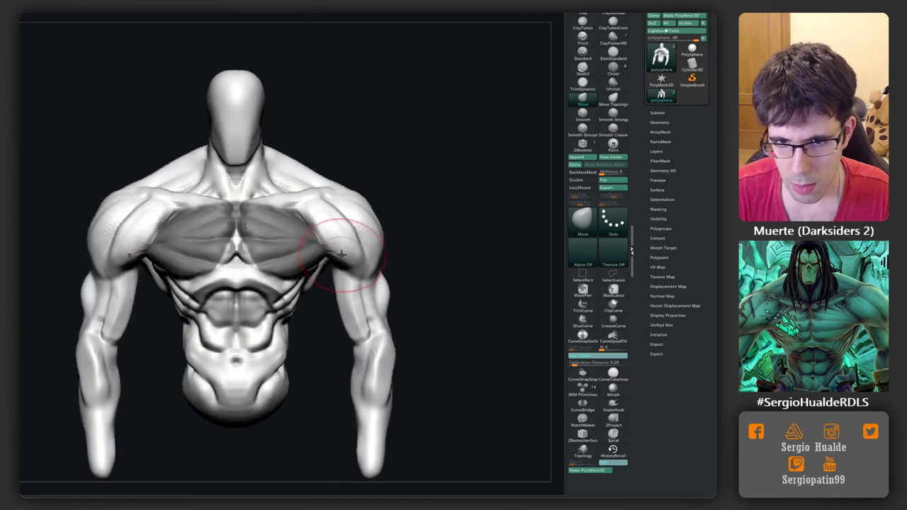
pyautogui.keyDown('ctrl'); pyautogui.moveTo(405, 203); pyautogui.dragTo(354, 212); pyautogui.keyUp('ctrl')
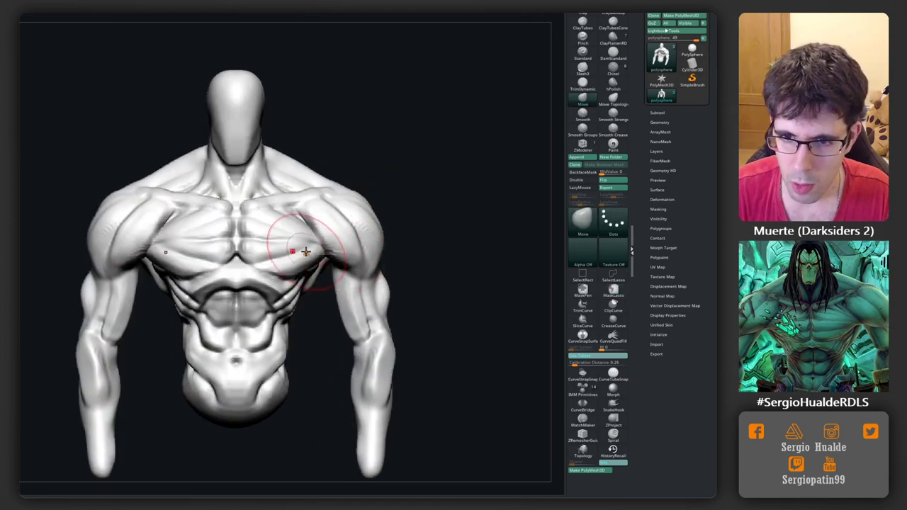
pyautogui.moveTo(319, 252)
pyautogui.mouseDown(button='right')
pyautogui.moveTo(326, 264)
pyautogui.moveTo(335, 248)
pyautogui.mouseUp(button='right')
# Turn the torso to a close frontal view centred on the sternum.
pyautogui.press('shift')
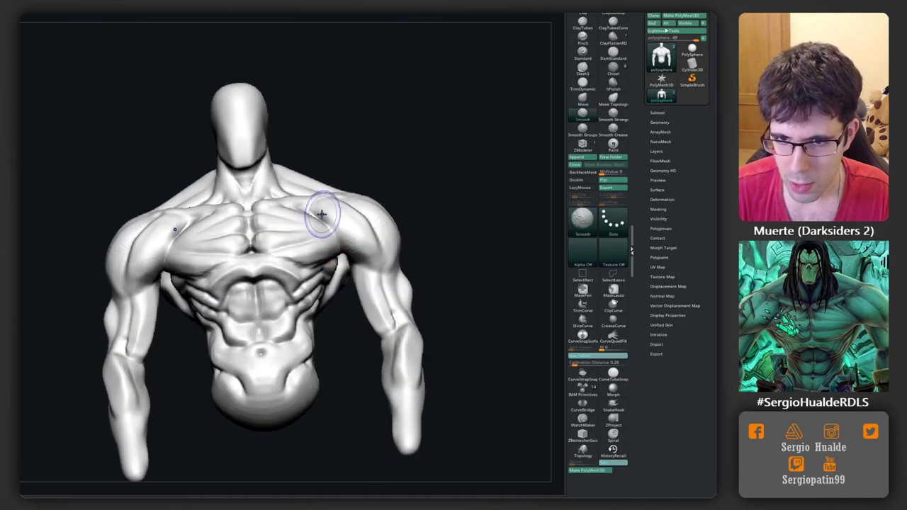
pyautogui.moveTo(321, 214); pyautogui.dragTo(320, 208, button='right')
pyautogui.moveTo(222, 223)
pyautogui.mouseDown(button='right')
pyautogui.moveTo(226, 209)
pyautogui.moveTo(229, 263)
pyautogui.mouseUp(button='right')
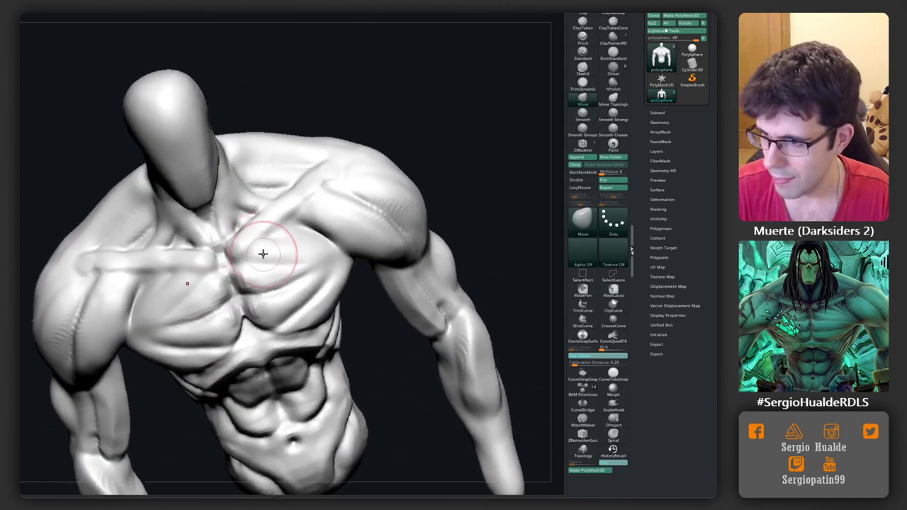
pyautogui.moveTo(245, 248)
pyautogui.mouseDown(button='right')
pyautogui.moveTo(263, 243)
pyautogui.moveTo(245, 290)
pyautogui.moveTo(227, 229)
pyautogui.moveTo(222, 240)
pyautogui.moveTo(203, 223)
pyautogui.mouseUp(button='right')
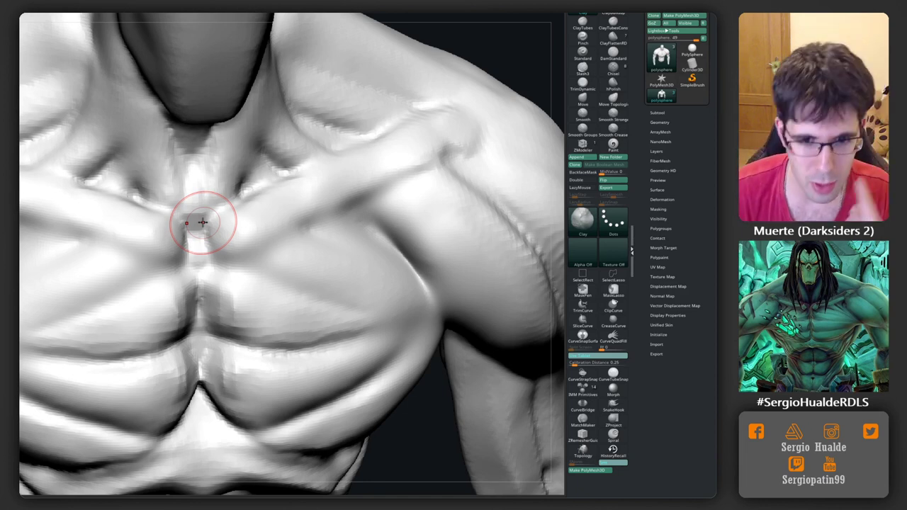
pyautogui.moveTo(202, 223); pyautogui.dragTo(165, 218, button='right')
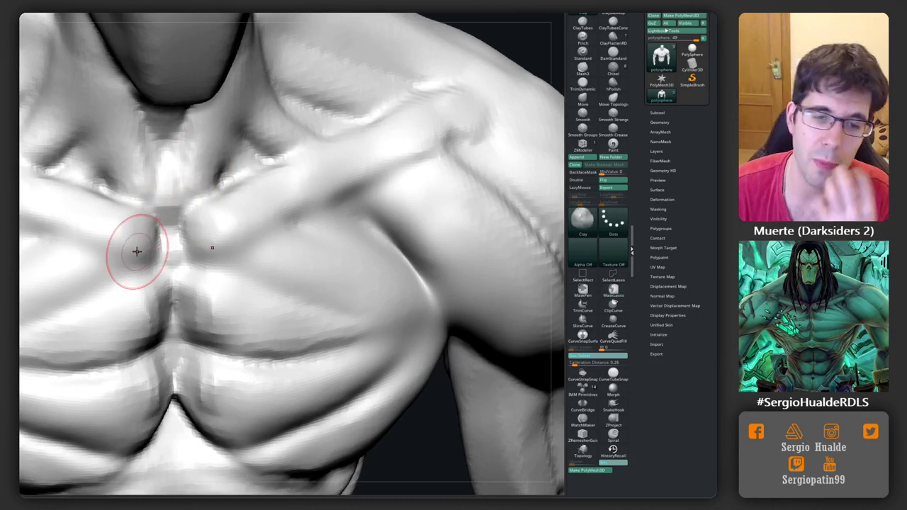
pyautogui.moveTo(205, 238)
pyautogui.mouseDown(button='right')
pyautogui.moveTo(239, 239)
pyautogui.moveTo(205, 239)
pyautogui.mouseUp(button='right')
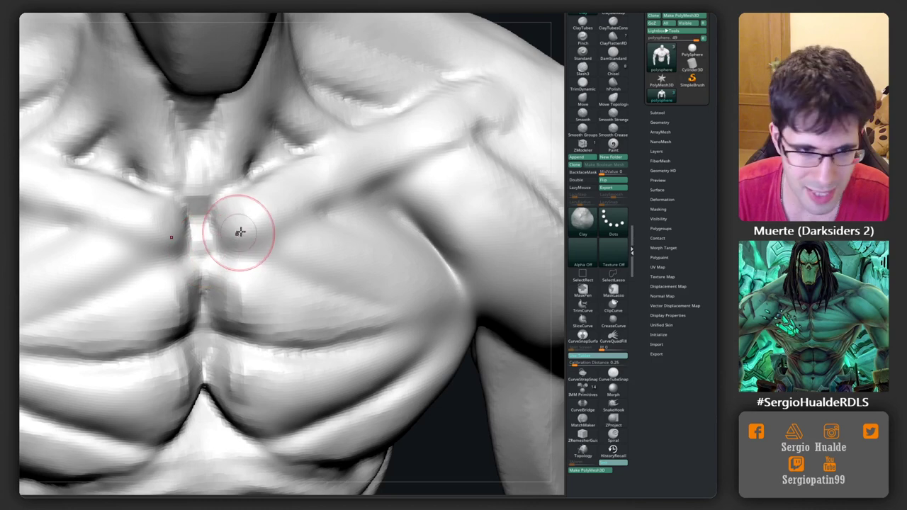
# Switch to ClayBuildup (B, C) and dab a small lump beside the sternum.
pyautogui.scroll(3, 243, 234)
pyautogui.press('b')
pyautogui.press('c')
pyautogui.press('b')
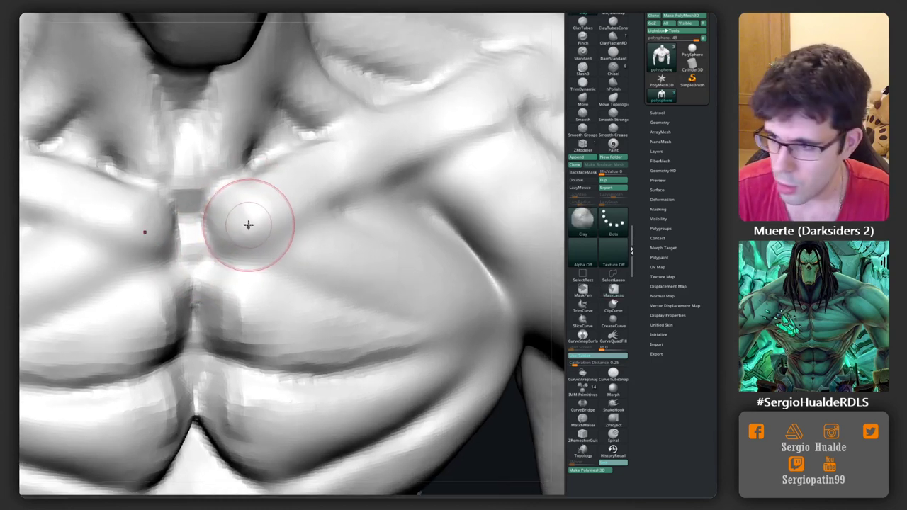
pyautogui.moveTo(238, 235)
pyautogui.mouseDown()
pyautogui.moveTo(229, 229)
pyautogui.moveTo(270, 242)
pyautogui.moveTo(237, 216)
pyautogui.moveTo(263, 220)
pyautogui.moveTo(248, 227)
pyautogui.mouseUp()
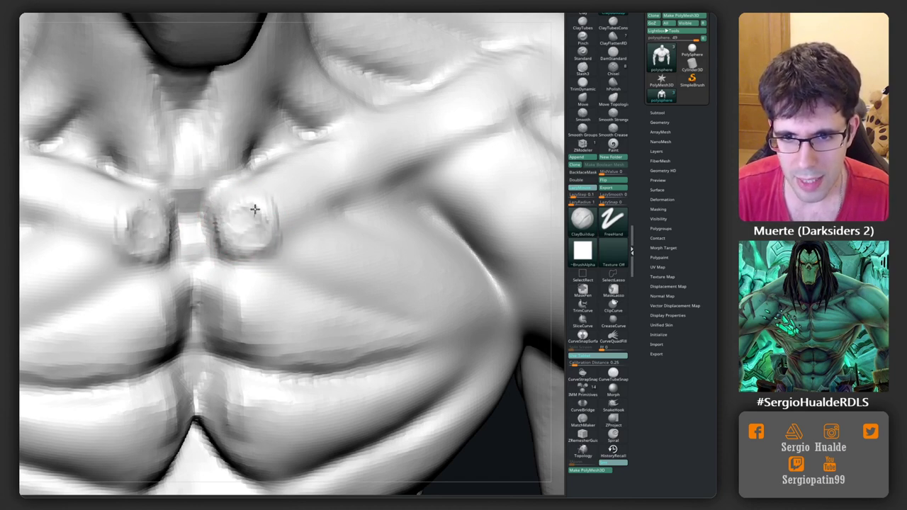
# Lay raised strap-like bands along both collarbones from the sternum toward the shoulder.
pyautogui.moveTo(319, 164); pyautogui.dragTo(259, 219)
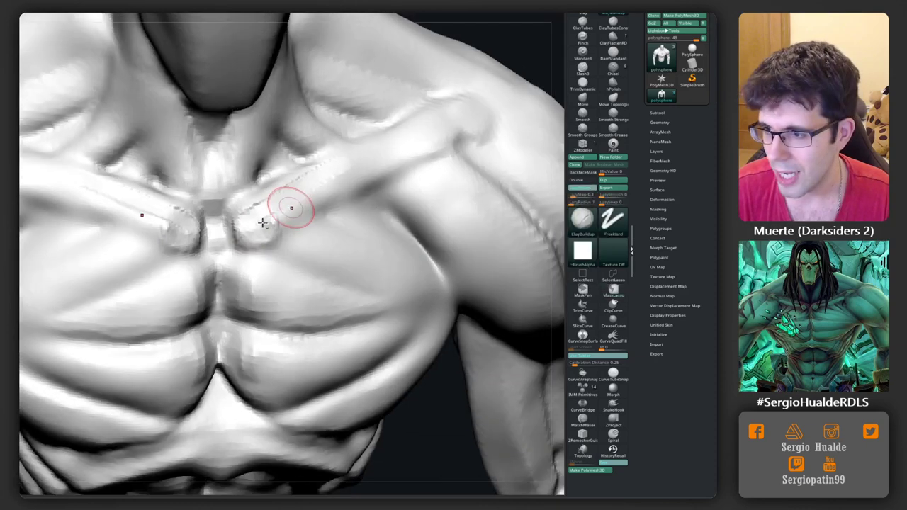
pyautogui.moveTo(262, 223)
pyautogui.mouseDown(button='right')
pyautogui.moveTo(269, 210)
pyautogui.moveTo(279, 233)
pyautogui.mouseUp(button='right')
pyautogui.moveTo(279, 234)
pyautogui.mouseDown()
pyautogui.moveTo(184, 266)
pyautogui.moveTo(263, 213)
pyautogui.mouseUp()
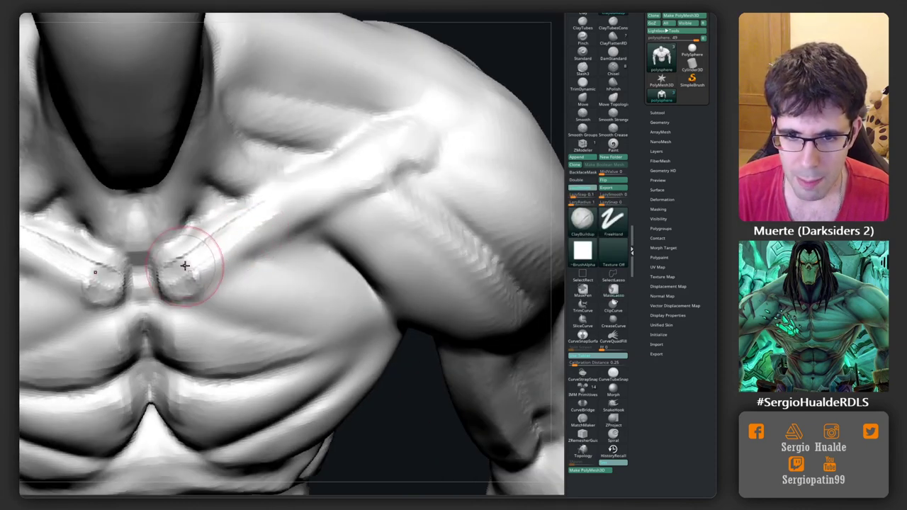
pyautogui.moveTo(263, 213); pyautogui.dragTo(285, 205, button='right')
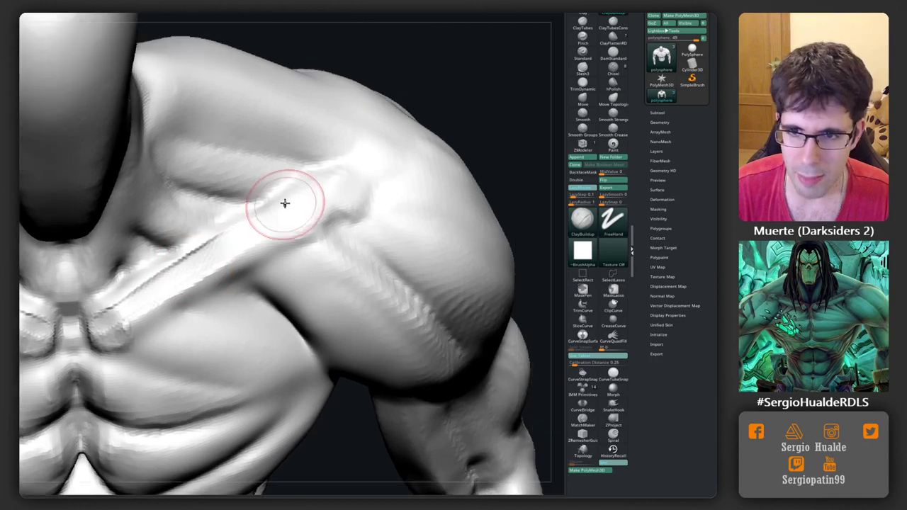
pyautogui.moveTo(146, 296); pyautogui.dragTo(310, 210)
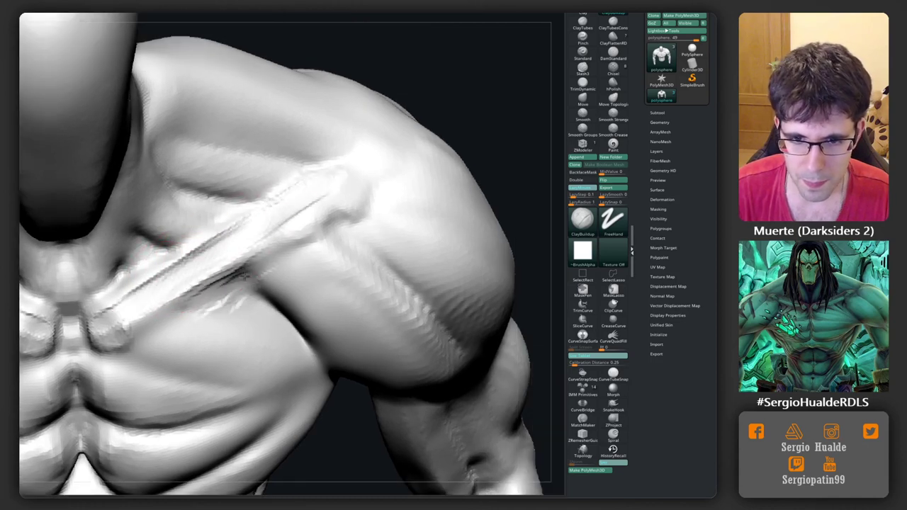
pyautogui.moveTo(166, 328)
pyautogui.mouseDown()
pyautogui.moveTo(280, 253)
pyautogui.moveTo(202, 269)
pyautogui.moveTo(213, 275)
pyautogui.moveTo(271, 244)
pyautogui.moveTo(233, 243)
pyautogui.mouseUp()
# Soften the collarbone strap's outer end at the shoulder.
pyautogui.moveTo(308, 197)
pyautogui.mouseDown()
pyautogui.moveTo(333, 186)
pyautogui.moveTo(325, 217)
pyautogui.mouseUp()
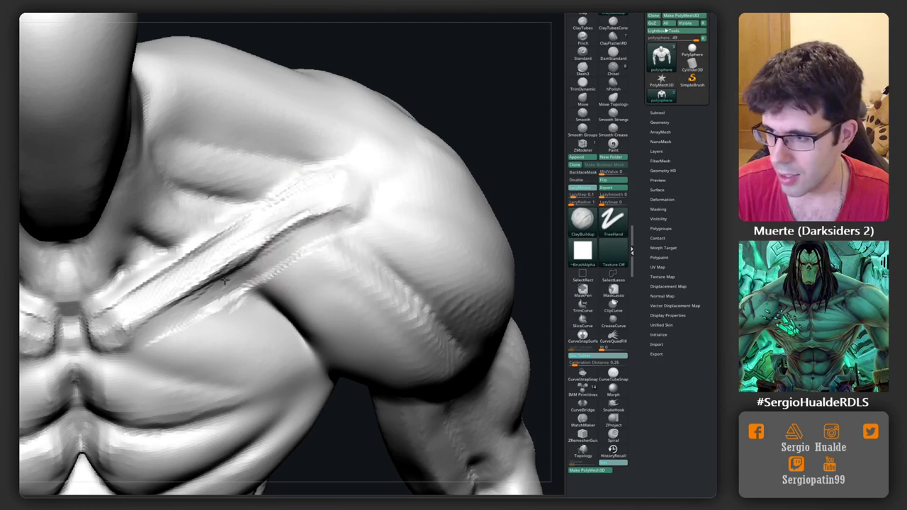
pyautogui.moveTo(258, 265)
pyautogui.mouseDown(button='right')
pyautogui.moveTo(284, 269)
pyautogui.moveTo(302, 214)
pyautogui.mouseUp(button='right')
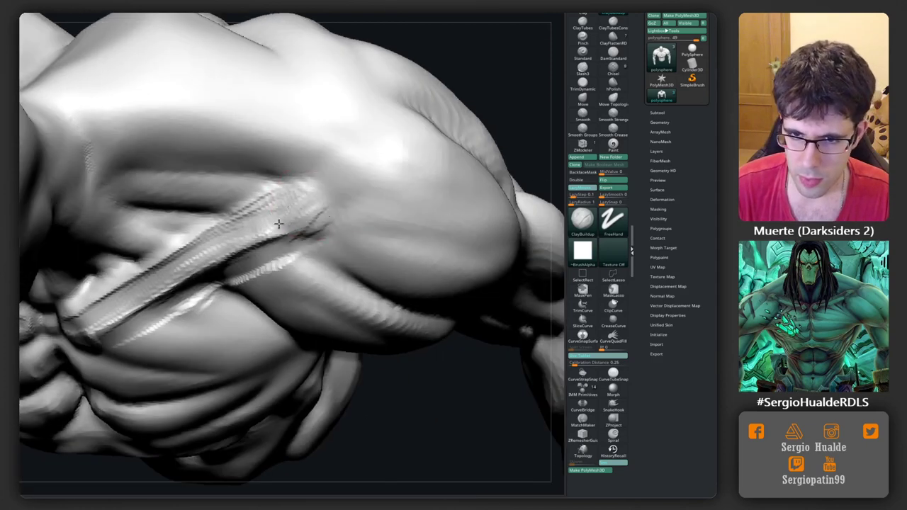
pyautogui.keyDown('shift'); pyautogui.moveTo(314, 206); pyautogui.dragTo(299, 205); pyautogui.keyUp('shift')
pyautogui.moveTo(299, 205)
pyautogui.mouseDown(button='right')
pyautogui.moveTo(294, 257)
pyautogui.moveTo(265, 257)
pyautogui.moveTo(280, 264)
pyautogui.moveTo(288, 241)
pyautogui.moveTo(364, 202)
pyautogui.mouseUp(button='right')
# Select DamStandard (B, D, S) and inspect the torso's back before turning it frontward.
pyautogui.press('b')
pyautogui.press('d')
pyautogui.press('s')
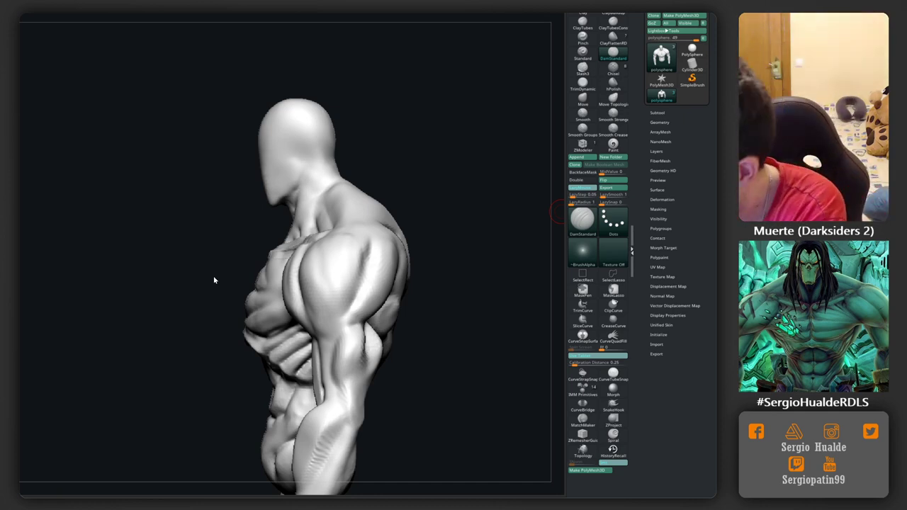
pyautogui.moveTo(214, 280); pyautogui.dragTo(210, 272)
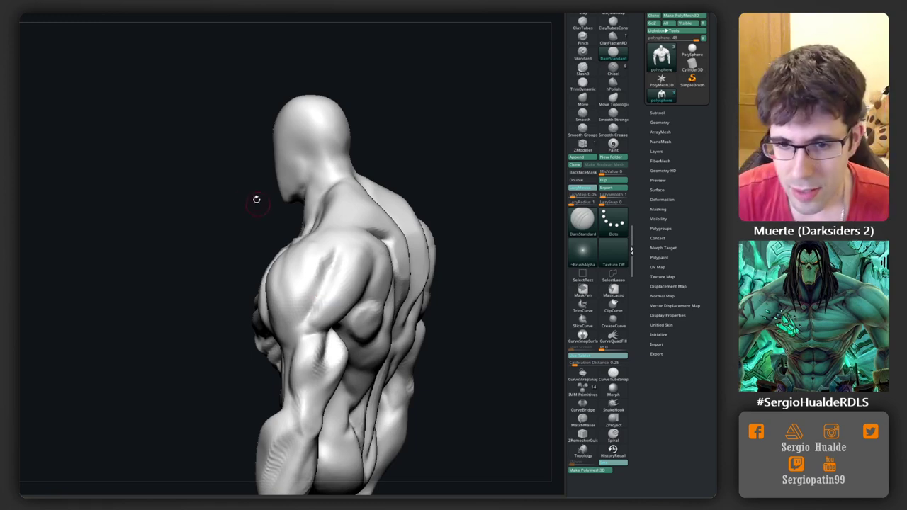
pyautogui.moveTo(241, 239)
pyautogui.mouseDown()
pyautogui.moveTo(278, 310)
pyautogui.moveTo(283, 260)
pyautogui.moveTo(340, 193)
pyautogui.mouseUp()
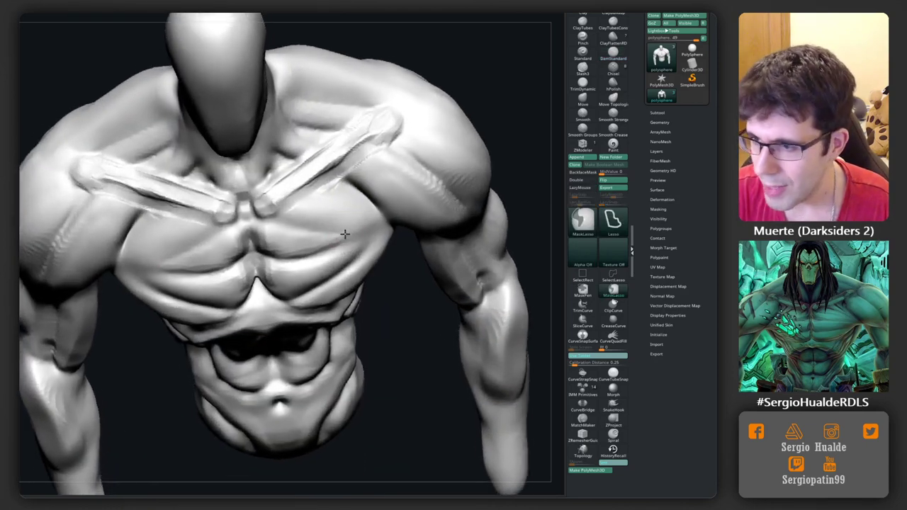
# Switch to TrimDynamic with a larger Draw Size and flatten the pectoral surface.
pyautogui.press('b')
pyautogui.press('t')
pyautogui.press('d')
pyautogui.press('s')
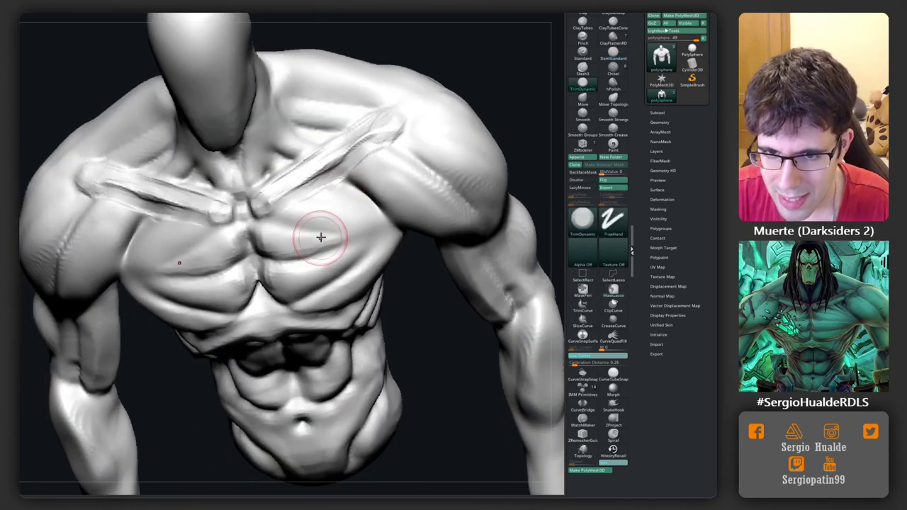
pyautogui.moveTo(319, 234); pyautogui.dragTo(340, 228)
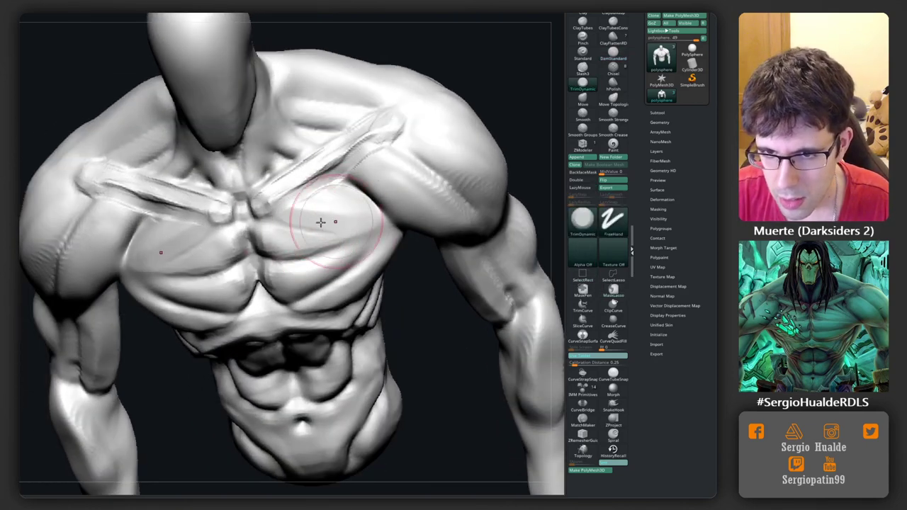
pyautogui.moveTo(280, 223)
pyautogui.mouseDown()
pyautogui.moveTo(351, 237)
pyautogui.moveTo(339, 251)
pyautogui.moveTo(322, 225)
pyautogui.mouseUp()
# Plane off the pectoral further, rotating to check the flattened chest.
pyautogui.moveTo(324, 219)
pyautogui.mouseDown(button='right')
pyautogui.moveTo(348, 219)
pyautogui.moveTo(336, 299)
pyautogui.mouseUp(button='right')
pyautogui.moveTo(336, 298)
pyautogui.mouseDown()
pyautogui.moveTo(350, 254)
pyautogui.moveTo(320, 267)
pyautogui.mouseUp()
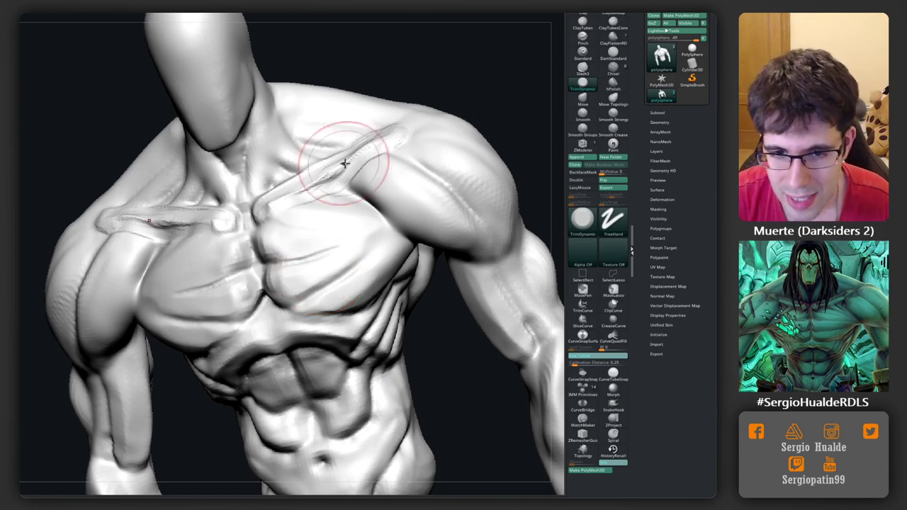
pyautogui.moveTo(385, 258)
pyautogui.mouseDown(button='right')
pyautogui.moveTo(340, 285)
pyautogui.moveTo(310, 273)
pyautogui.mouseUp(button='right')
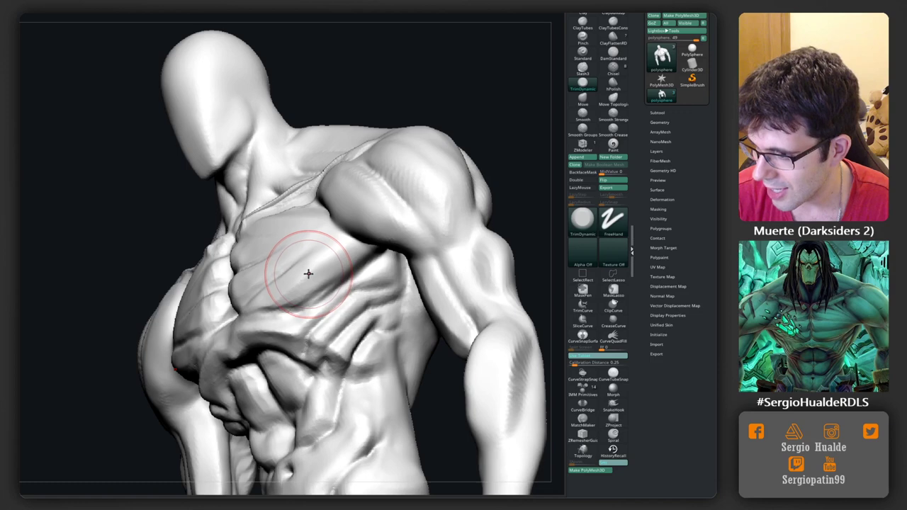
pyautogui.moveTo(308, 275); pyautogui.dragTo(321, 280, button='right')
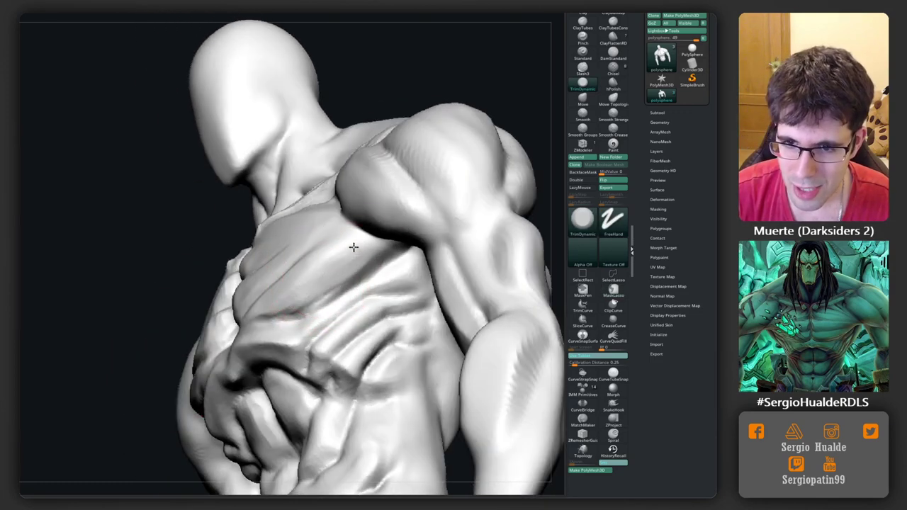
pyautogui.moveTo(320, 286); pyautogui.dragTo(391, 251, button='right')
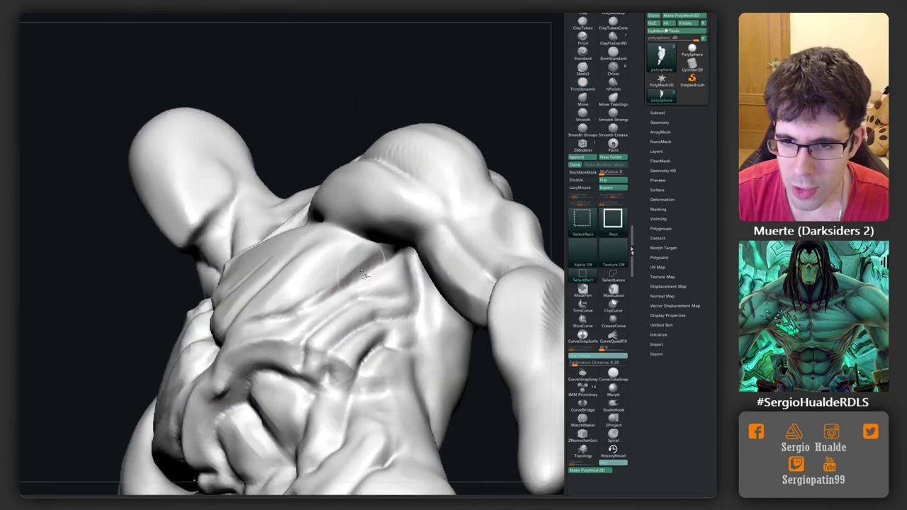
# Switch to Clay and smooth the surface along the underside of the pectoral.
pyautogui.press('b')
pyautogui.press('d')
pyautogui.press('s')
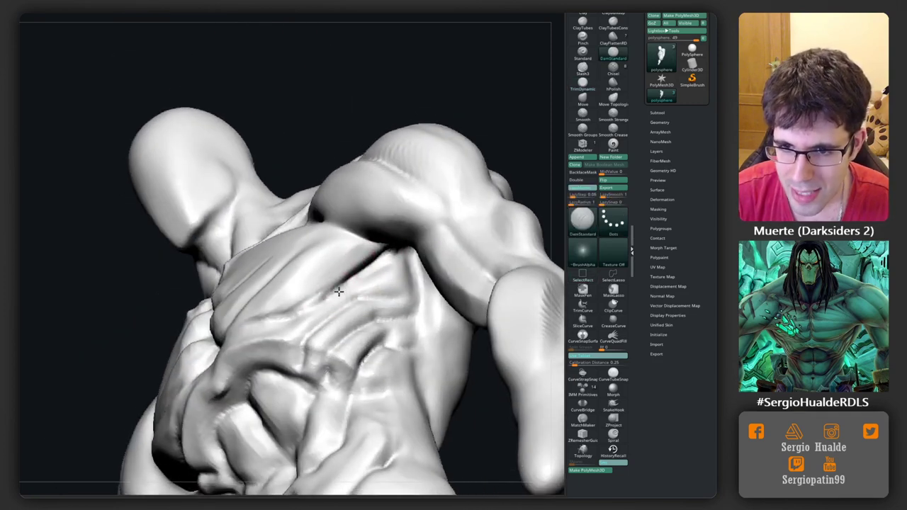
pyautogui.moveTo(367, 273); pyautogui.dragTo(364, 263, button='right')
pyautogui.press('b')
pyautogui.press('c')
pyautogui.press('l')
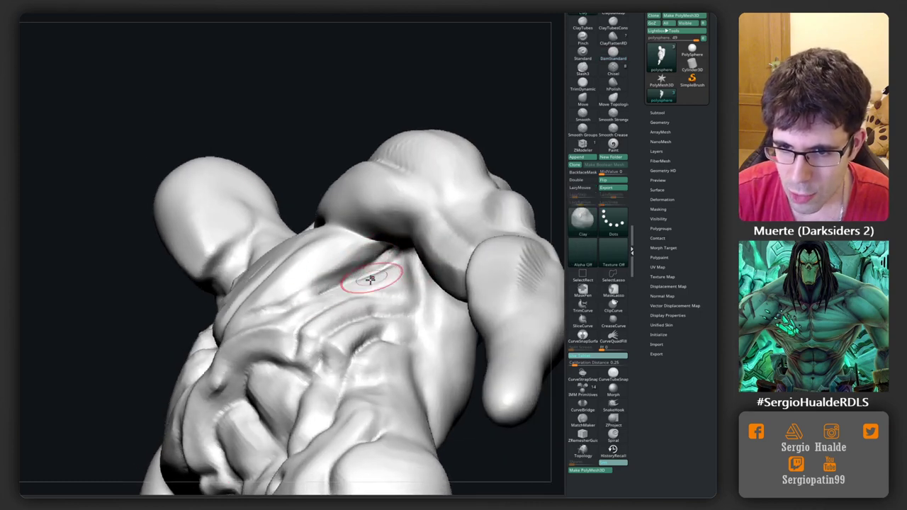
pyautogui.press('shift')
pyautogui.moveTo(370, 280)
pyautogui.mouseDown(button='right')
pyautogui.moveTo(376, 258)
pyautogui.moveTo(321, 292)
pyautogui.moveTo(288, 326)
pyautogui.moveTo(335, 296)
pyautogui.moveTo(278, 356)
pyautogui.moveTo(292, 330)
pyautogui.moveTo(280, 322)
pyautogui.moveTo(273, 338)
pyautogui.mouseUp(button='right')
# Reselect DamStandard and zoom to a straight frontal view of the chest.
pyautogui.press('b')
pyautogui.press('d')
pyautogui.press('s')
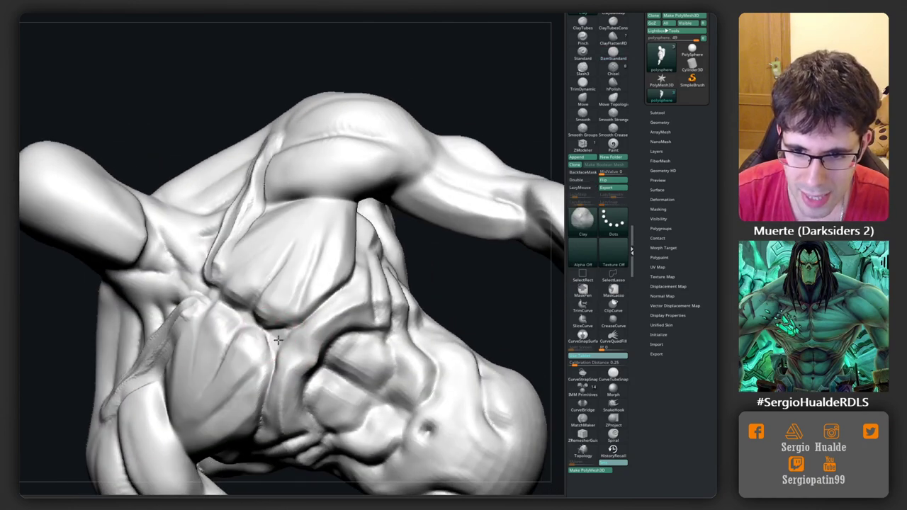
pyautogui.moveTo(291, 383)
pyautogui.mouseDown(button='right')
pyautogui.moveTo(324, 293)
pyautogui.moveTo(323, 307)
pyautogui.moveTo(296, 316)
pyautogui.mouseUp(button='right')
pyautogui.scroll(1, 323, 308)
pyautogui.scroll(2, 264, 323)
pyautogui.moveTo(360, 290)
pyautogui.mouseDown(button='right')
pyautogui.moveTo(300, 308)
pyautogui.moveTo(281, 328)
pyautogui.mouseUp(button='right')
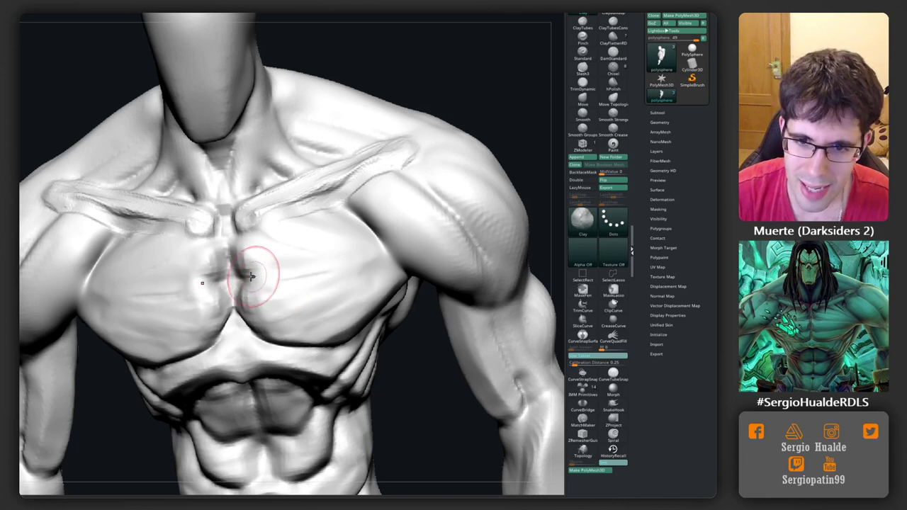
# Smooth the sternum groove between the pectorals, turning the torso to reach it.
pyautogui.moveTo(251, 276); pyautogui.dragTo(243, 300)
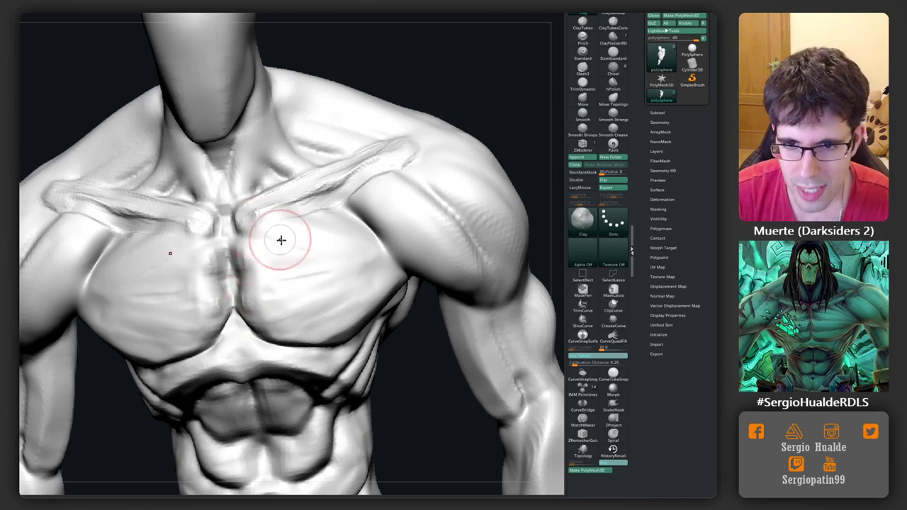
pyautogui.moveTo(324, 253)
pyautogui.mouseDown(button='right')
pyautogui.moveTo(161, 298)
pyautogui.moveTo(197, 304)
pyautogui.moveTo(107, 316)
pyautogui.mouseUp(button='right')
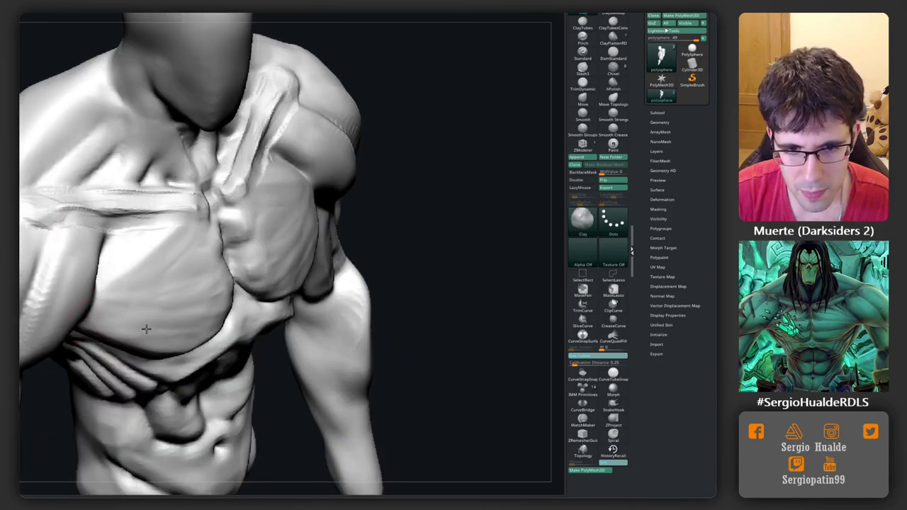
pyautogui.moveTo(195, 284); pyautogui.dragTo(181, 296, button='right')
pyautogui.moveTo(178, 239); pyautogui.dragTo(165, 196)
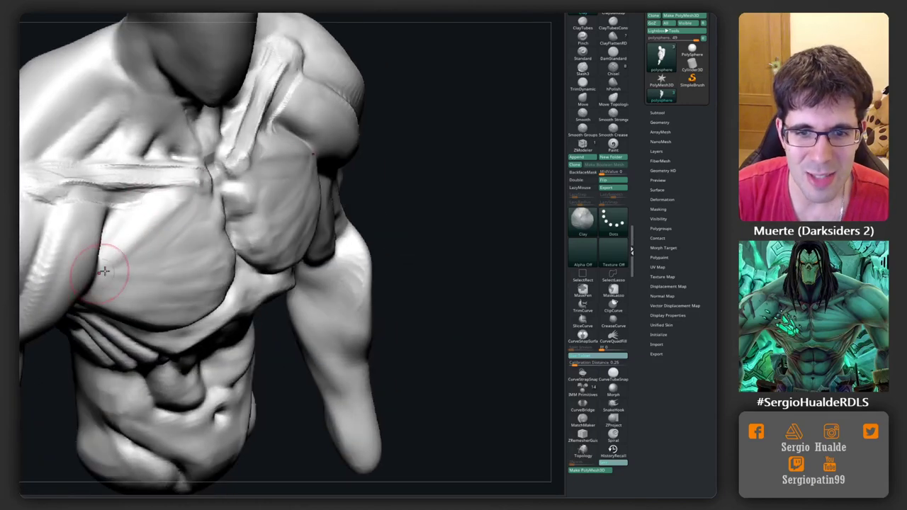
pyautogui.moveTo(98, 259); pyautogui.dragTo(163, 207)
pyautogui.press('shift')
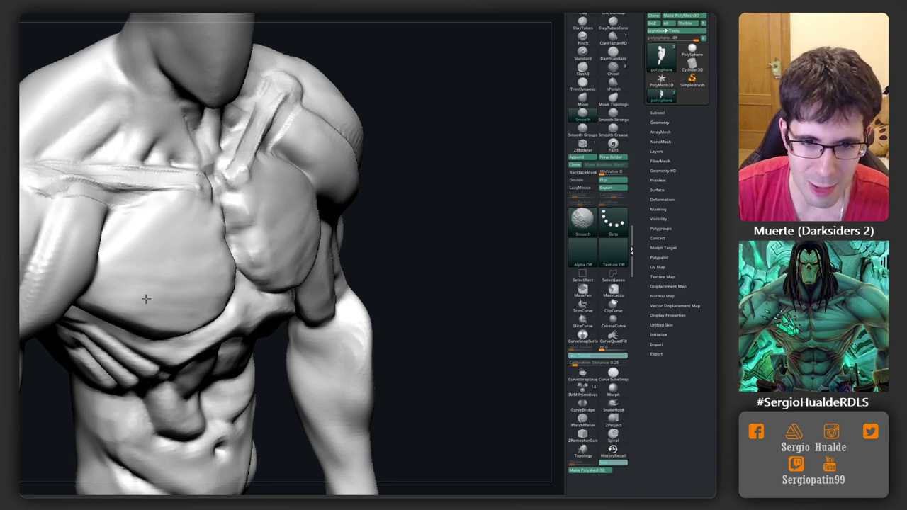
pyautogui.moveTo(146, 300)
pyautogui.mouseDown()
pyautogui.moveTo(213, 261)
pyautogui.moveTo(229, 302)
pyautogui.moveTo(282, 270)
pyautogui.moveTo(290, 320)
pyautogui.moveTo(408, 262)
pyautogui.moveTo(319, 299)
pyautogui.moveTo(339, 339)
pyautogui.moveTo(331, 334)
pyautogui.mouseUp()
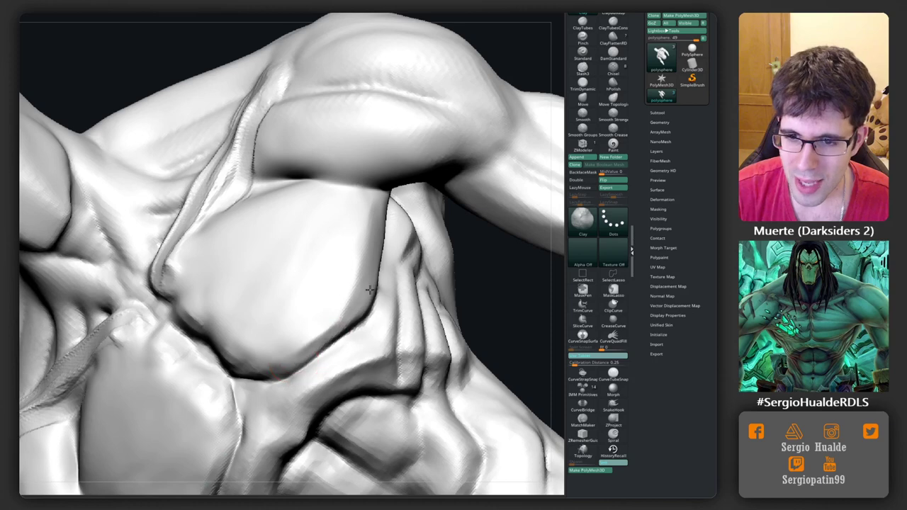
pyautogui.keyDown('shift'); pyautogui.moveTo(344, 315); pyautogui.dragTo(338, 305); pyautogui.keyUp('shift')
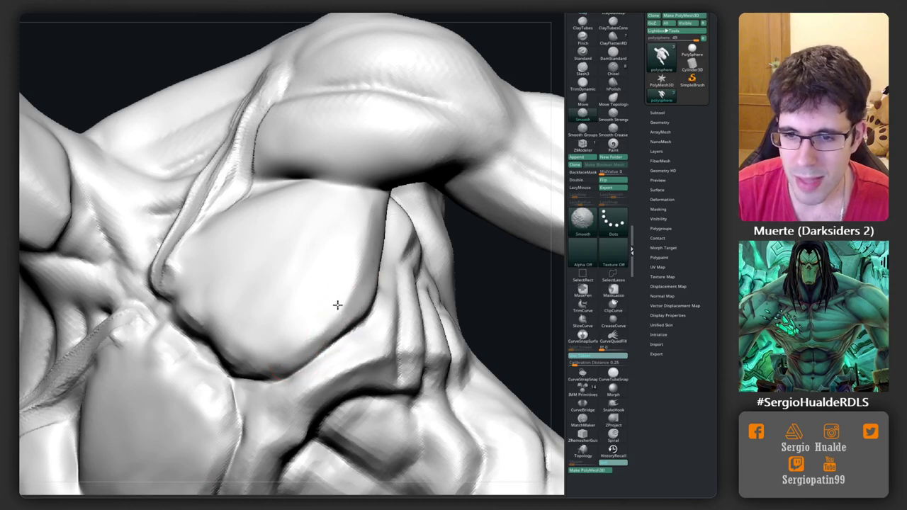
# Frame the torso and inspect the chest, neck and right pec before zooming out.
pyautogui.press('f')
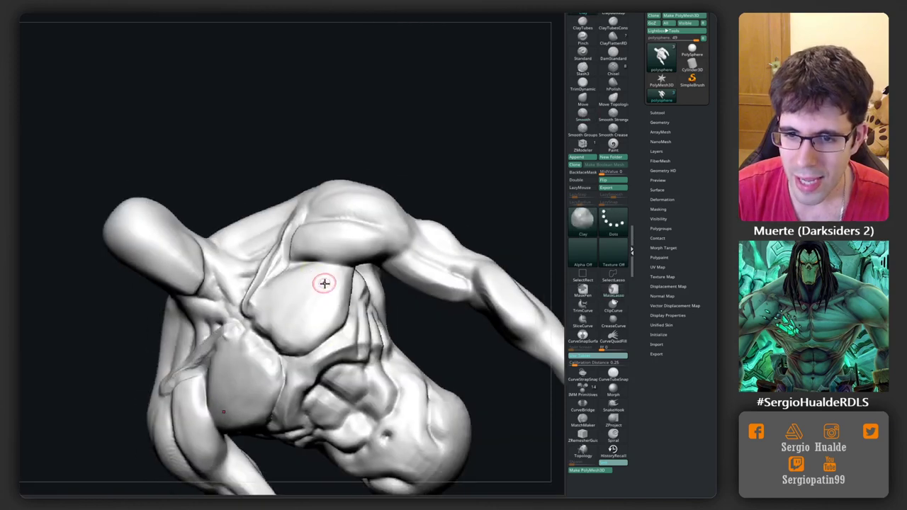
pyautogui.moveTo(324, 284); pyautogui.dragTo(314, 281, button='right')
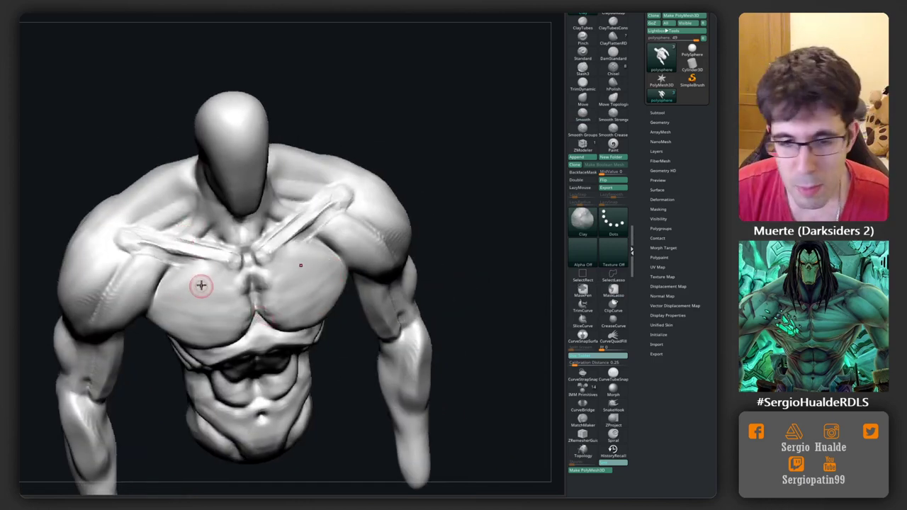
pyautogui.moveTo(201, 283)
pyautogui.keyDown('ctrl'); pyautogui.mouseDown(button='right')
pyautogui.moveTo(238, 237)
pyautogui.moveTo(221, 268)
pyautogui.mouseUp(button='right'); pyautogui.keyUp('ctrl')
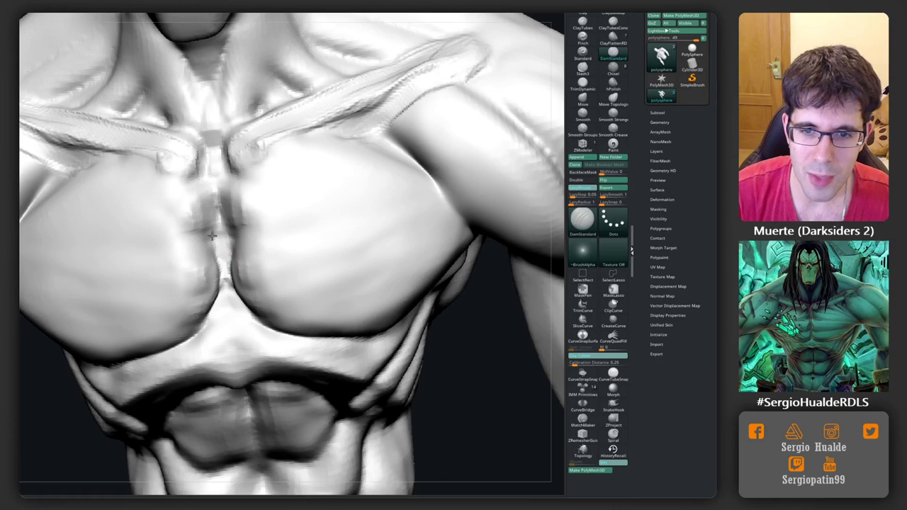
pyautogui.moveTo(214, 204); pyautogui.dragTo(224, 261, button='right')
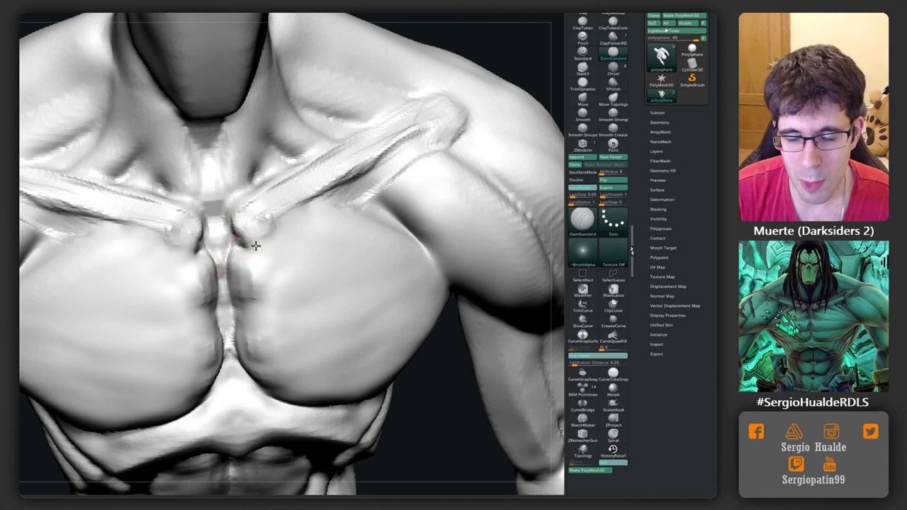
pyautogui.moveTo(256, 246); pyautogui.dragTo(215, 235, button='right')
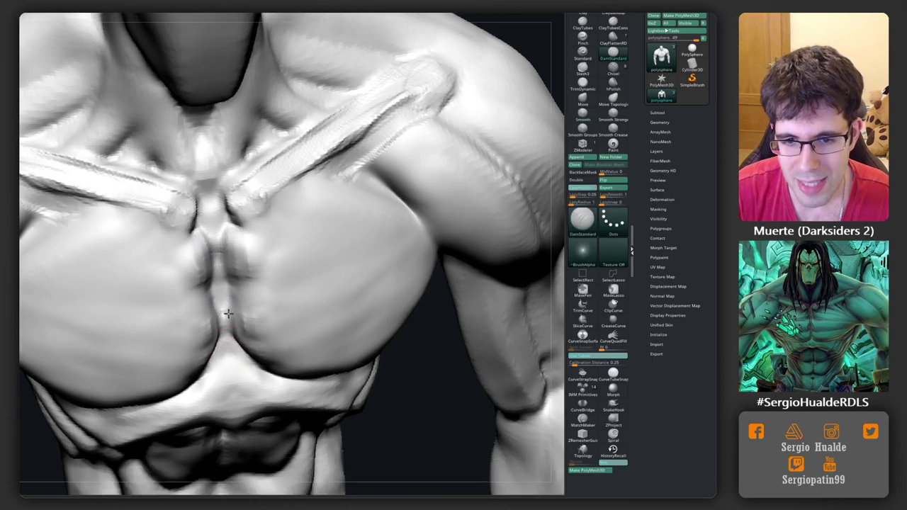
pyautogui.moveTo(221, 343); pyautogui.dragTo(249, 295, button='right')
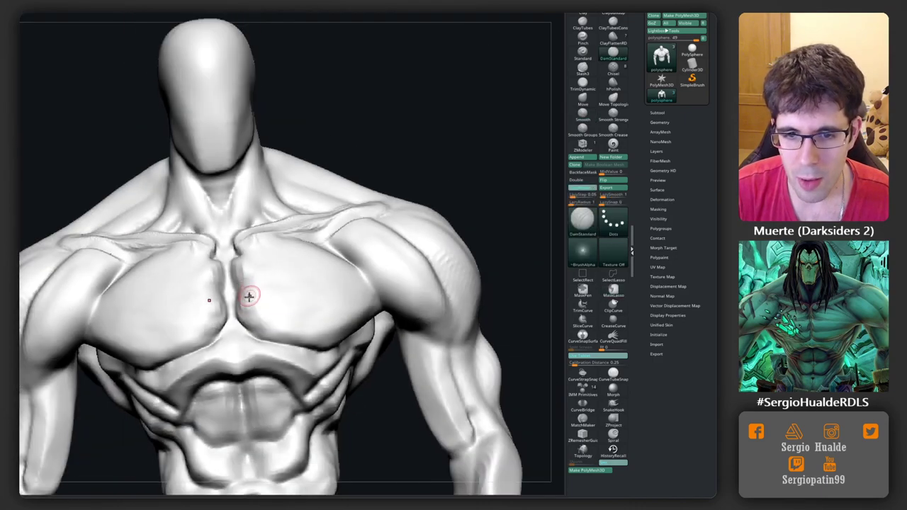
# Work the area along the left collarbone with the Clay brush from a three-quarter view.
pyautogui.press('f')
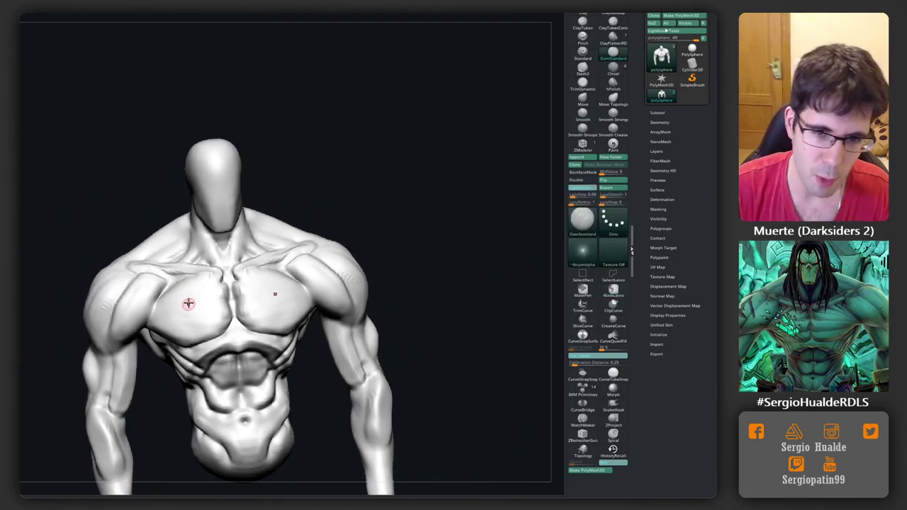
pyautogui.moveTo(189, 300)
pyautogui.mouseDown(button='right')
pyautogui.moveTo(173, 301)
pyautogui.moveTo(226, 289)
pyautogui.moveTo(189, 285)
pyautogui.mouseUp(button='right')
pyautogui.press('b')
pyautogui.press('c')
pyautogui.press('l')
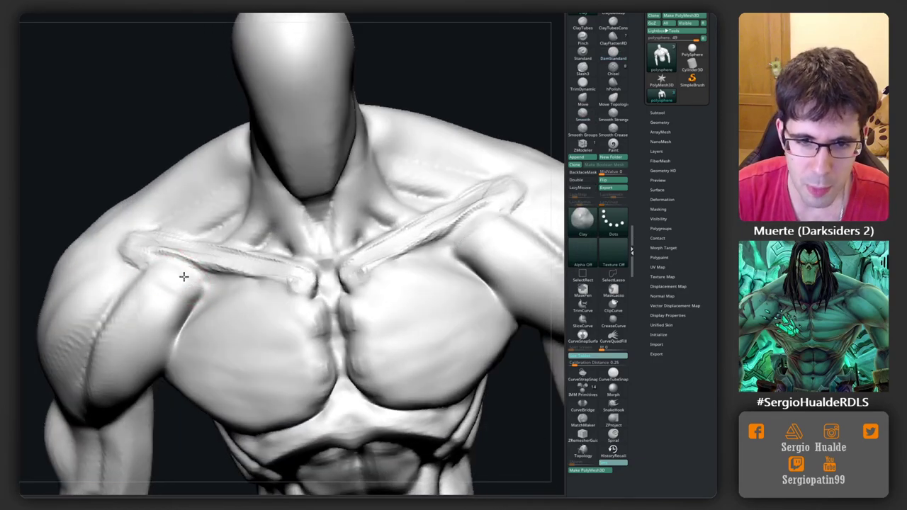
pyautogui.keyDown('shift'); pyautogui.moveTo(180, 283); pyautogui.dragTo(160, 282); pyautogui.keyUp('shift')
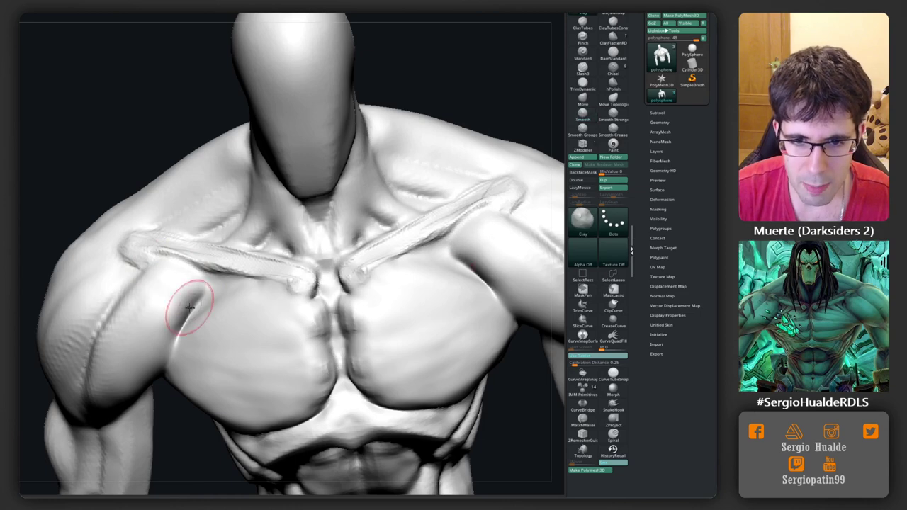
# Turn the torso three-quarter with DamStandard, then take Move to reshape the pec's outer edge near the shoulder.
pyautogui.moveTo(188, 304); pyautogui.dragTo(209, 312, button='right')
pyautogui.press('b')
pyautogui.press('d')
pyautogui.press('s')
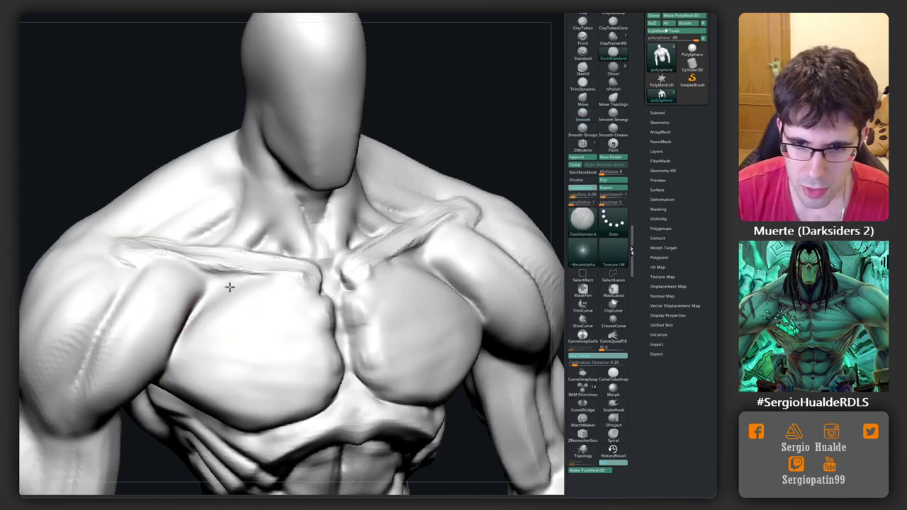
pyautogui.moveTo(208, 324)
pyautogui.mouseDown(button='right')
pyautogui.moveTo(193, 316)
pyautogui.moveTo(234, 284)
pyautogui.mouseUp(button='right')
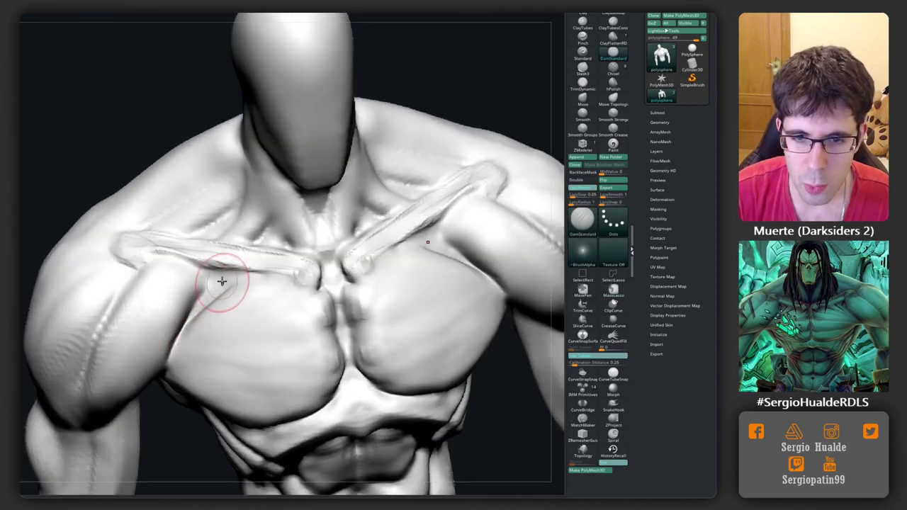
pyautogui.moveTo(223, 289)
pyautogui.keyDown('ctrl'); pyautogui.mouseDown(button='right')
pyautogui.moveTo(239, 330)
pyautogui.moveTo(213, 366)
pyautogui.moveTo(295, 331)
pyautogui.moveTo(314, 344)
pyautogui.moveTo(284, 334)
pyautogui.moveTo(303, 324)
pyautogui.moveTo(324, 350)
pyautogui.mouseUp(button='right'); pyautogui.keyUp('ctrl')
pyautogui.press('b')
pyautogui.press('m')
pyautogui.press('v')
# Pick the Clay brush and adjust its quick settings, facing the chest.
pyautogui.press('b')
pyautogui.press('c')
pyautogui.press('l')
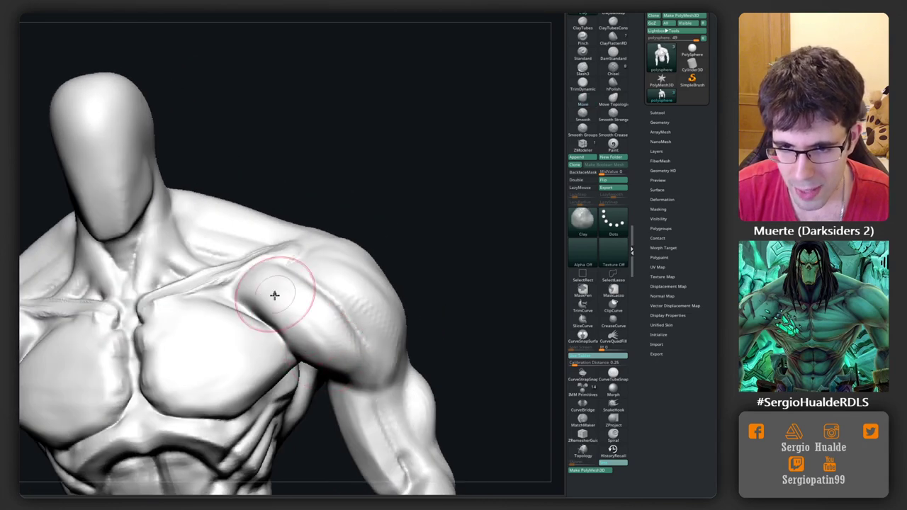
pyautogui.press('space')
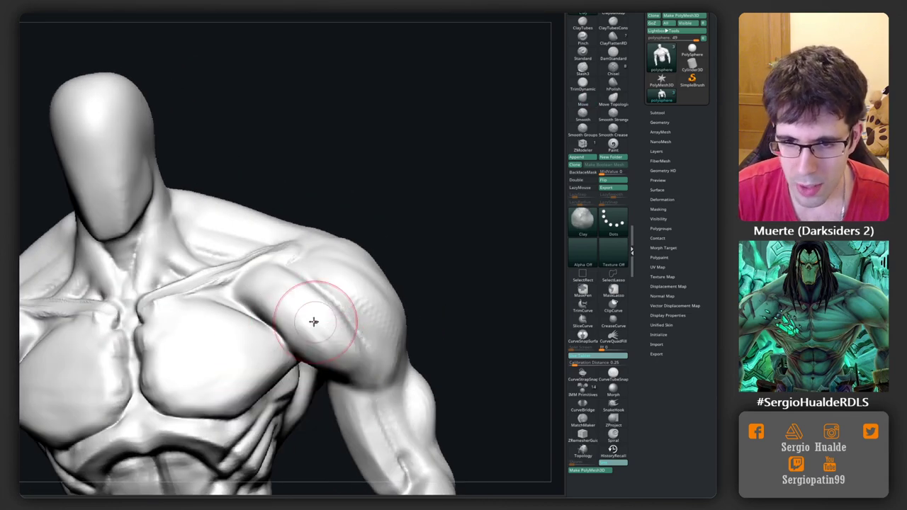
pyautogui.moveTo(315, 320)
pyautogui.mouseDown(button='right')
pyautogui.moveTo(217, 338)
pyautogui.moveTo(223, 298)
pyautogui.mouseUp(button='right')
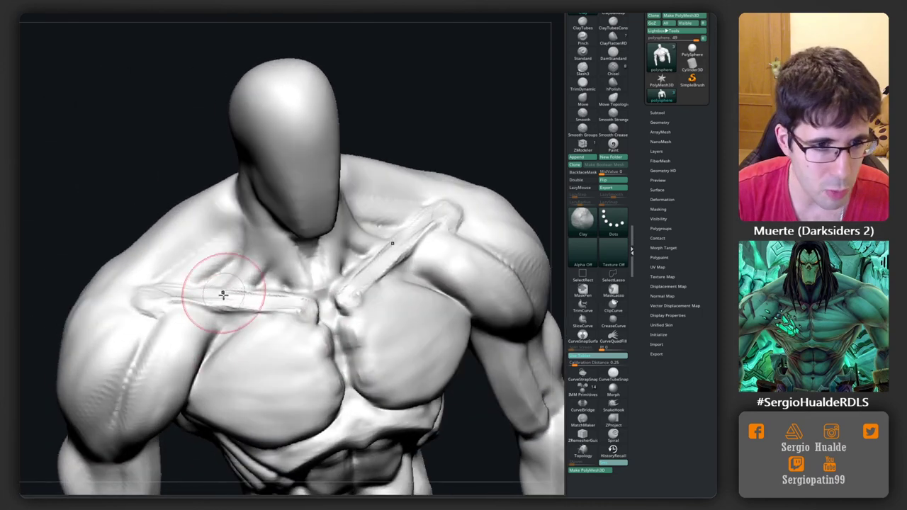
# Carve a DamStandard crease along the left pectoral's top edge, separating it from the deltoid.
pyautogui.press('b')
pyautogui.press('d')
pyautogui.press('s')
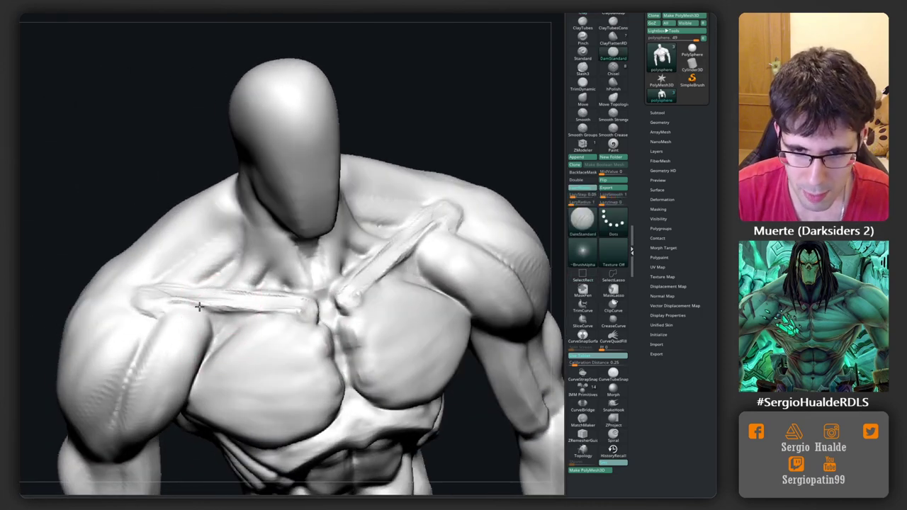
pyautogui.moveTo(168, 318); pyautogui.dragTo(209, 314, button='right')
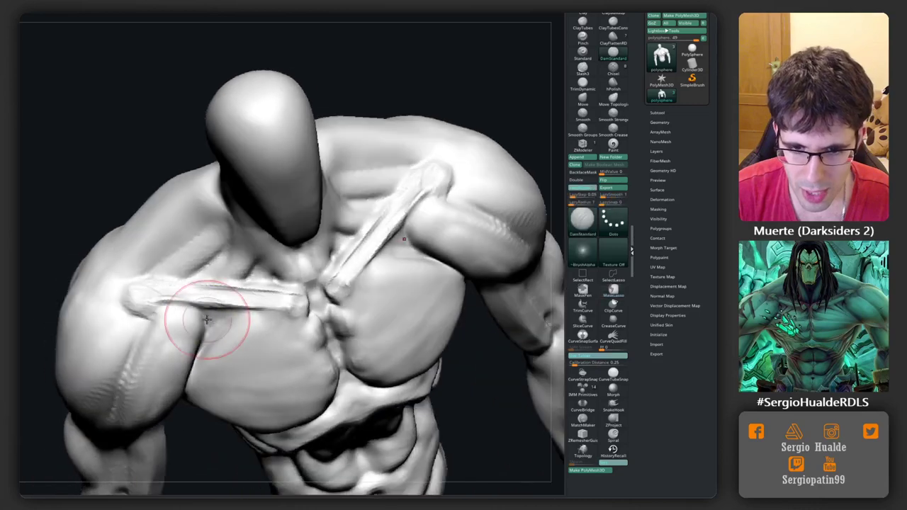
pyautogui.moveTo(152, 333); pyautogui.dragTo(202, 313)
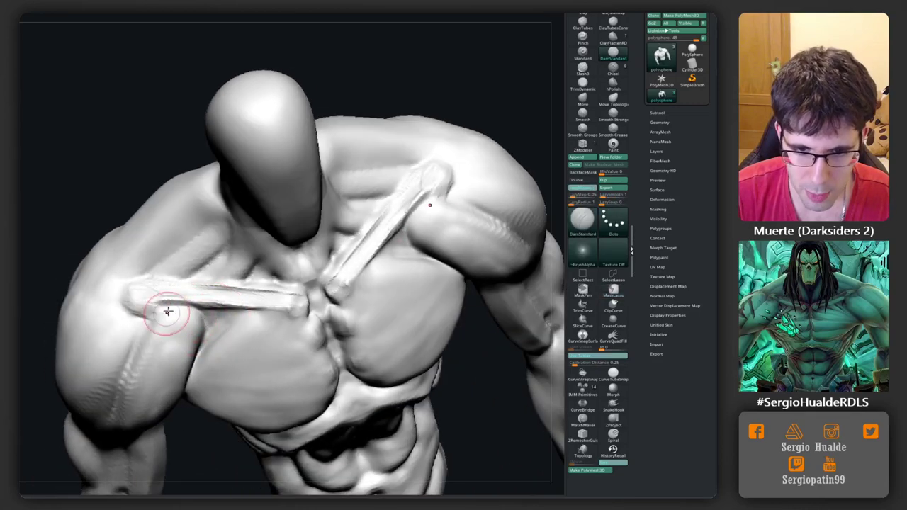
pyautogui.moveTo(180, 315)
pyautogui.mouseDown(button='right')
pyautogui.moveTo(153, 312)
pyautogui.moveTo(157, 319)
pyautogui.mouseUp(button='right')
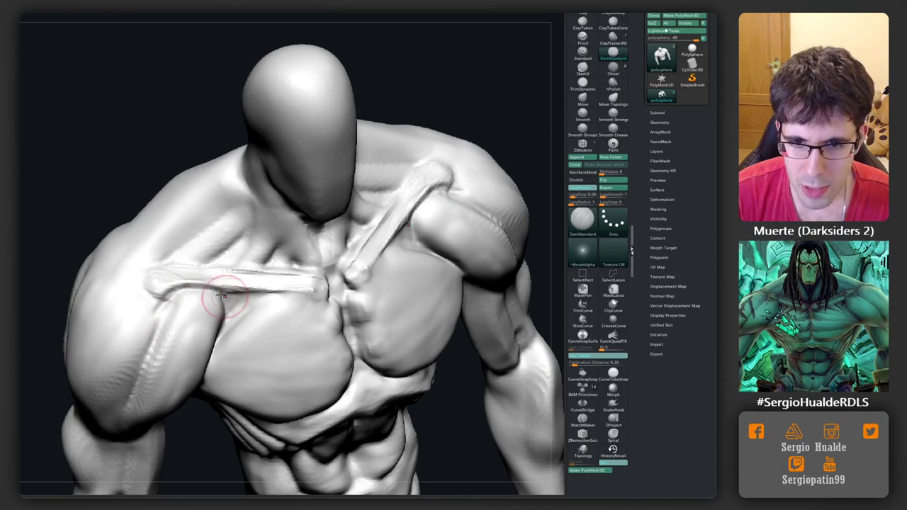
pyautogui.moveTo(221, 324)
pyautogui.mouseDown(button='right')
pyautogui.moveTo(160, 318)
pyautogui.moveTo(170, 328)
pyautogui.moveTo(170, 320)
pyautogui.moveTo(173, 341)
pyautogui.mouseUp(button='right')
# Add Clay mass to the left shoulder and collarbone, orbiting between frontal and three-quarter views.
pyautogui.press('b')
pyautogui.press('c')
pyautogui.press('l')
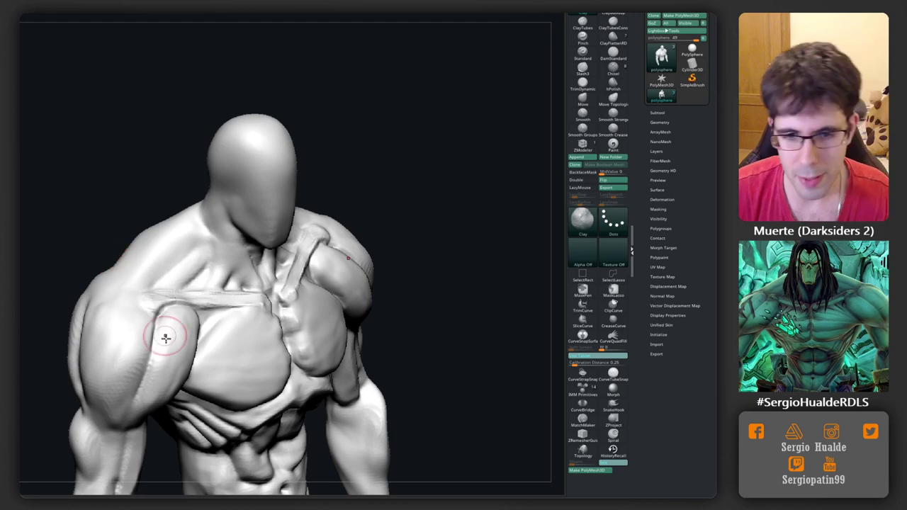
pyautogui.moveTo(166, 334)
pyautogui.mouseDown(button='right')
pyautogui.moveTo(179, 367)
pyautogui.moveTo(140, 389)
pyautogui.mouseUp(button='right')
pyautogui.moveTo(176, 360); pyautogui.dragTo(170, 368, button='right')
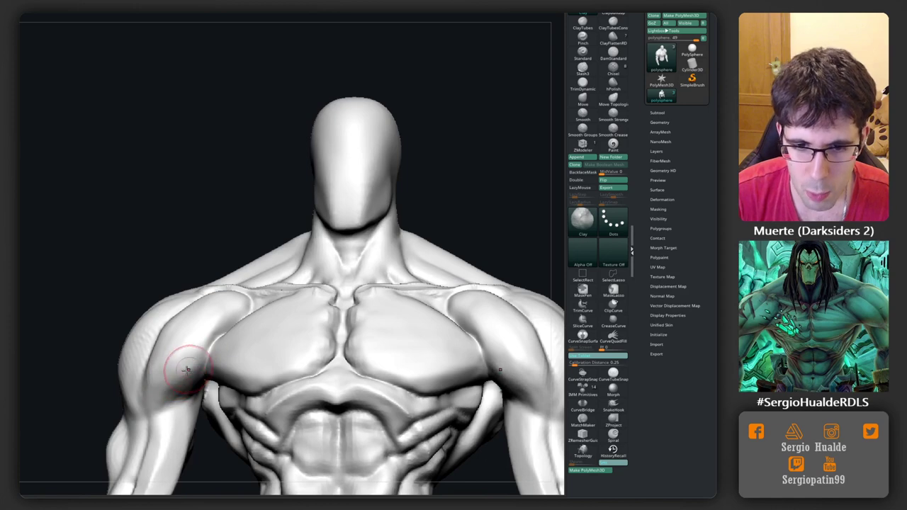
pyautogui.moveTo(182, 356); pyautogui.dragTo(243, 300, button='right')
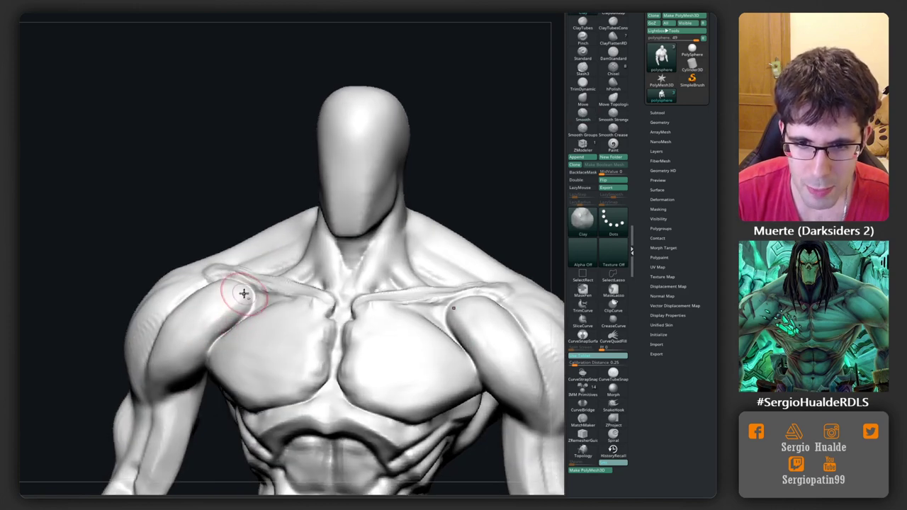
pyautogui.moveTo(212, 317); pyautogui.dragTo(228, 299, button='right')
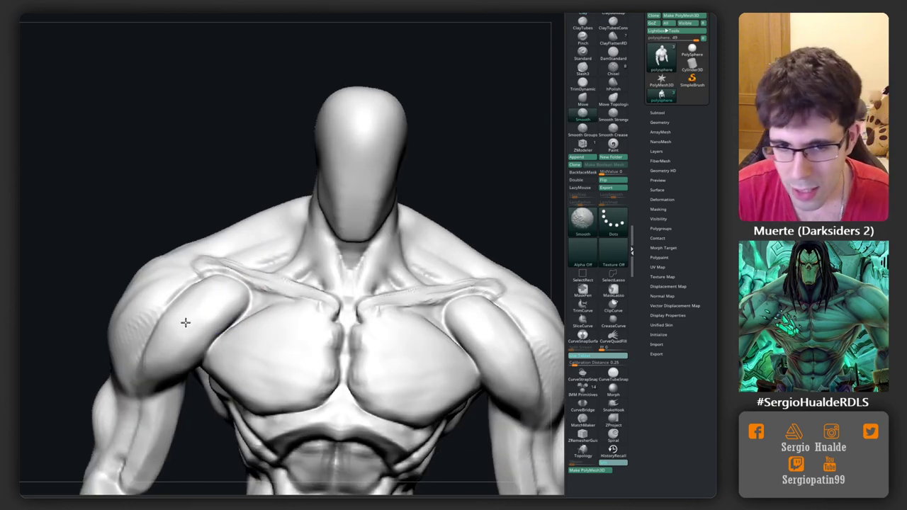
pyautogui.moveTo(184, 320); pyautogui.dragTo(170, 324, button='right')
pyautogui.moveTo(161, 362)
pyautogui.mouseDown(button='right')
pyautogui.moveTo(148, 348)
pyautogui.moveTo(162, 320)
pyautogui.moveTo(162, 342)
pyautogui.moveTo(160, 322)
pyautogui.mouseUp(button='right')
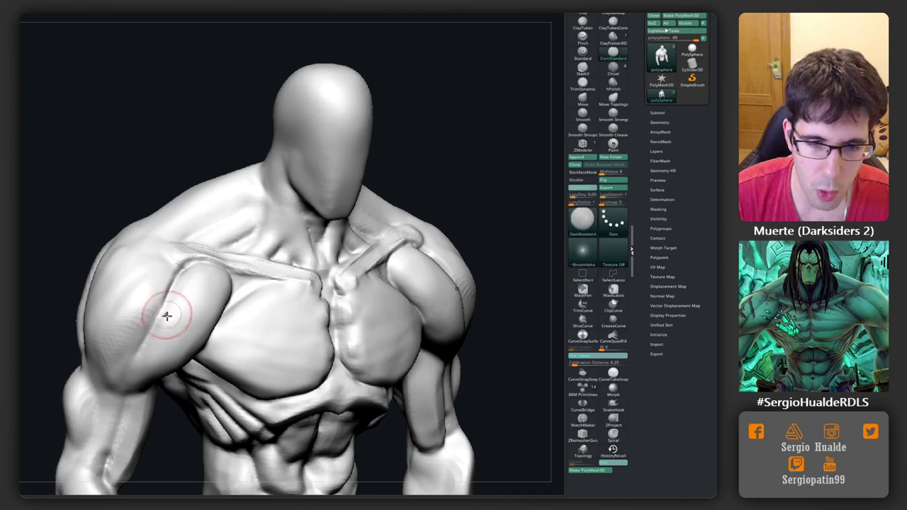
# Mask around the shoulder, then use Clay to fill out the front deltoid where it meets the pec.
pyautogui.press('ctrl')
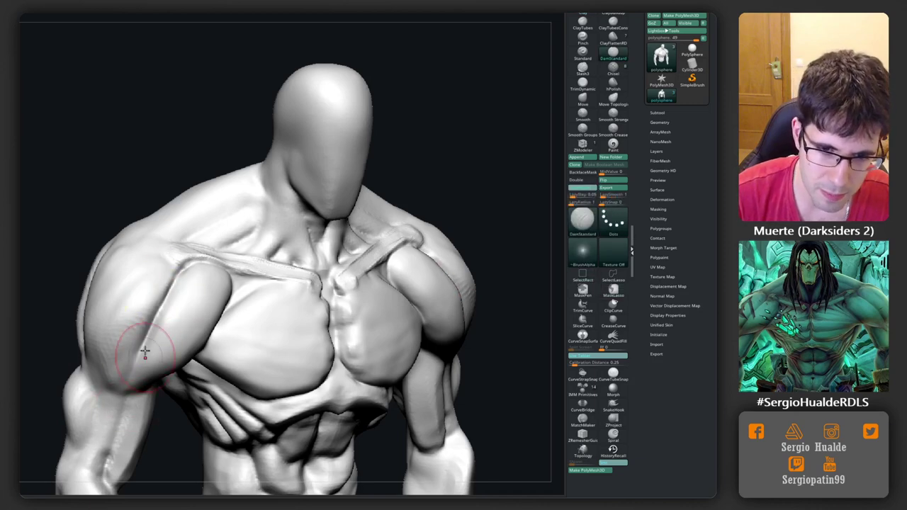
pyautogui.moveTo(145, 353); pyautogui.dragTo(158, 310, button='right')
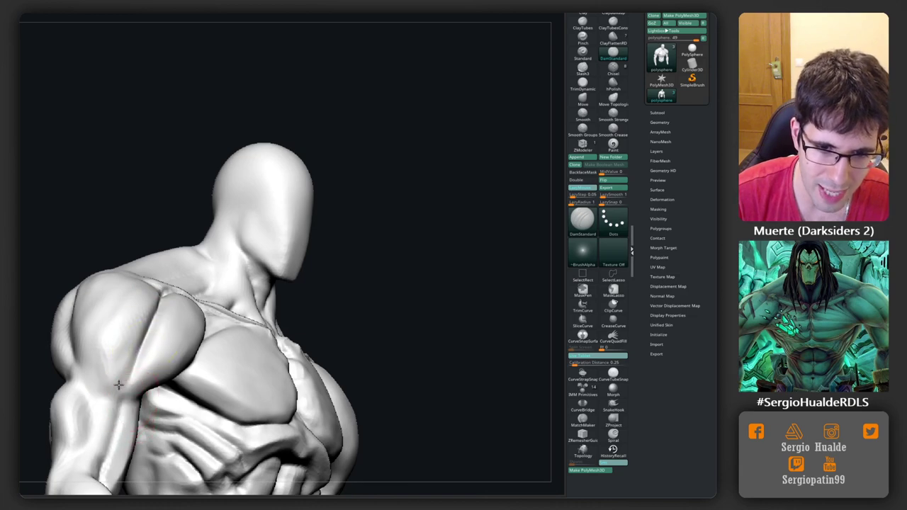
pyautogui.moveTo(118, 385); pyautogui.dragTo(140, 364, button='right')
pyautogui.moveTo(132, 398); pyautogui.dragTo(144, 351, button='right')
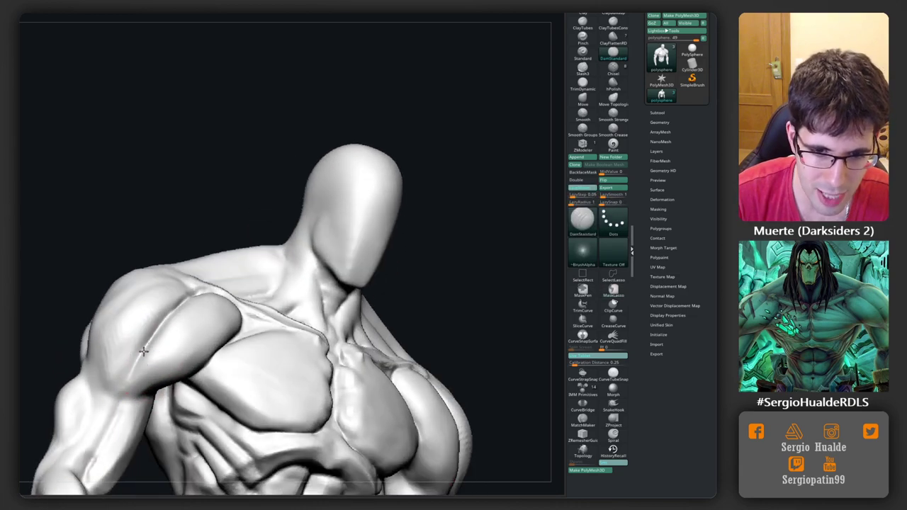
pyautogui.moveTo(138, 409)
pyautogui.mouseDown(button='right')
pyautogui.moveTo(152, 355)
pyautogui.moveTo(178, 385)
pyautogui.moveTo(141, 364)
pyautogui.moveTo(136, 342)
pyautogui.mouseUp(button='right')
pyautogui.moveTo(154, 441)
pyautogui.mouseDown(button='right')
pyautogui.moveTo(142, 362)
pyautogui.moveTo(167, 358)
pyautogui.mouseUp(button='right')
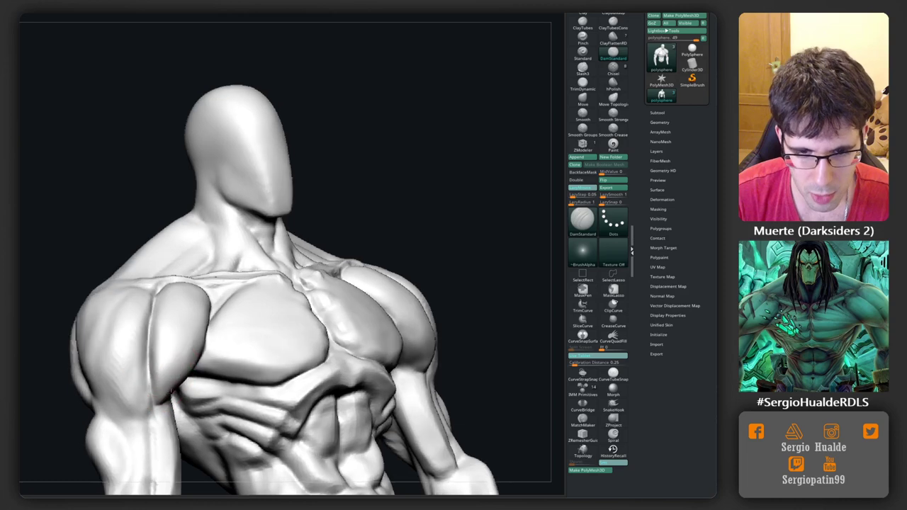
pyautogui.press('b')
pyautogui.press('c')
pyautogui.press('l')
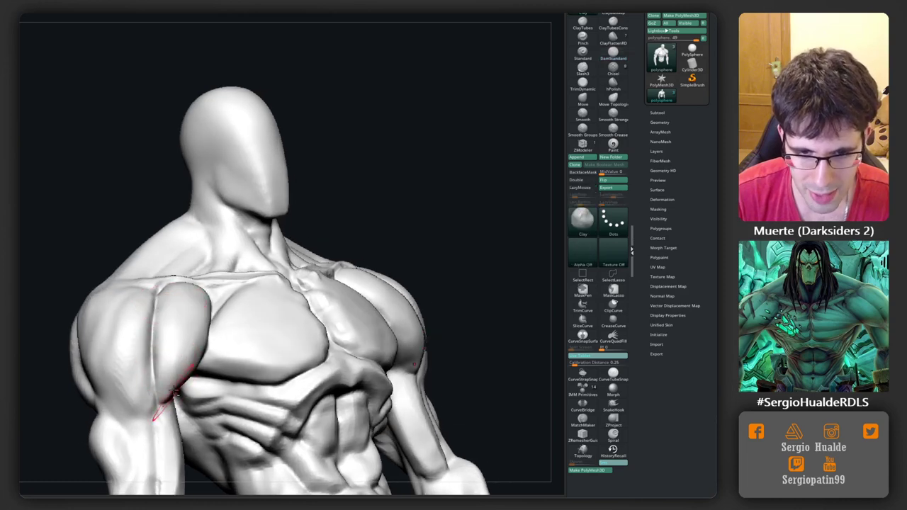
pyautogui.moveTo(171, 397)
pyautogui.mouseDown(button='right')
pyautogui.moveTo(123, 394)
pyautogui.moveTo(128, 365)
pyautogui.mouseUp(button='right')
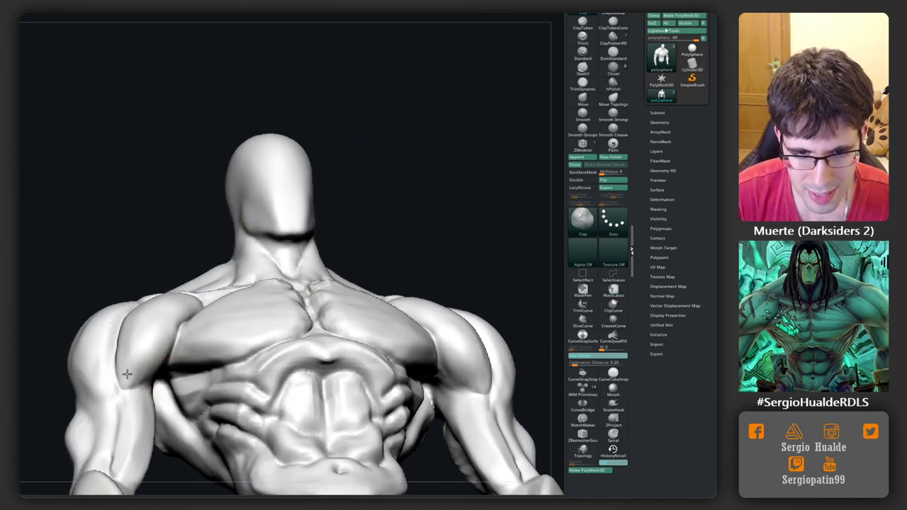
pyautogui.moveTo(127, 374)
pyautogui.mouseDown(button='right')
pyautogui.moveTo(168, 324)
pyautogui.moveTo(172, 274)
pyautogui.moveTo(206, 275)
pyautogui.moveTo(135, 331)
pyautogui.moveTo(260, 328)
pyautogui.moveTo(243, 348)
pyautogui.mouseUp(button='right')
# Pull the right deltoid into shape with the Move brush, rotating and zooming to check it against the chest.
pyautogui.press('b')
pyautogui.press('m')
pyautogui.press('v')
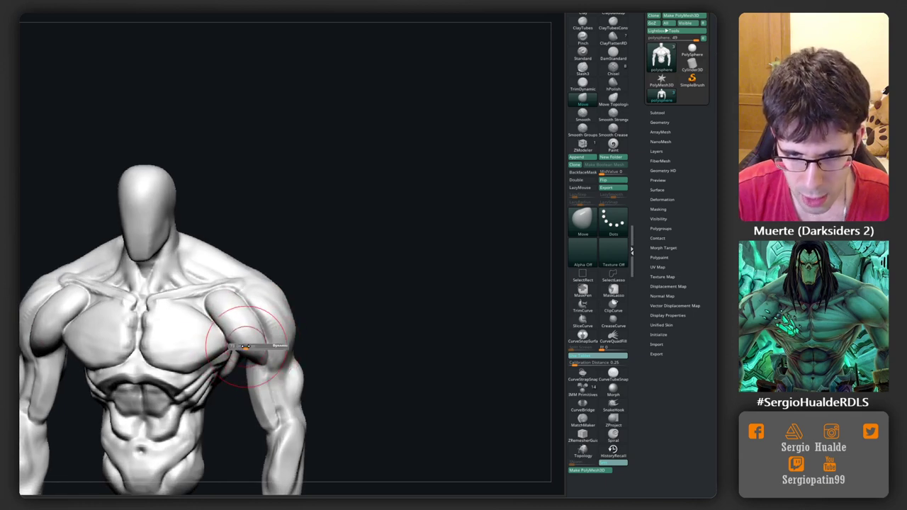
pyautogui.moveTo(234, 330); pyautogui.dragTo(223, 325)
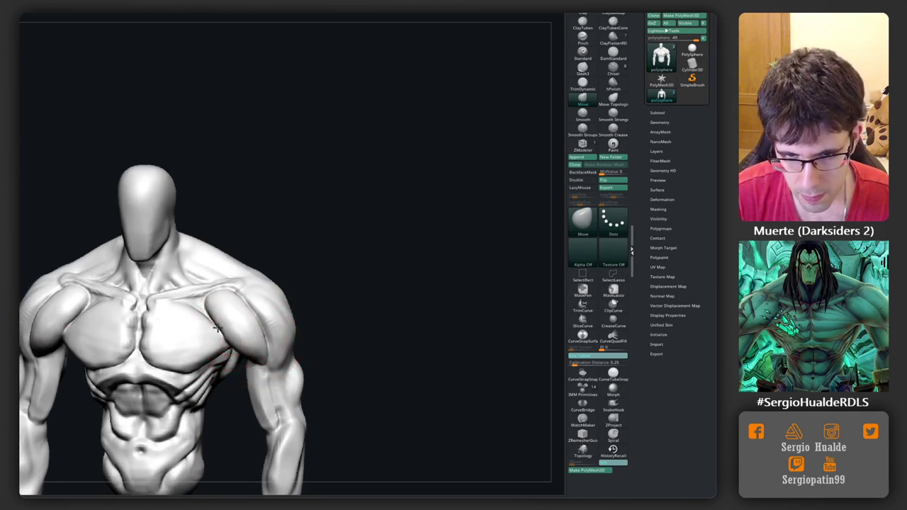
pyautogui.moveTo(233, 320)
pyautogui.mouseDown(button='right')
pyautogui.moveTo(223, 320)
pyautogui.moveTo(206, 292)
pyautogui.mouseUp(button='right')
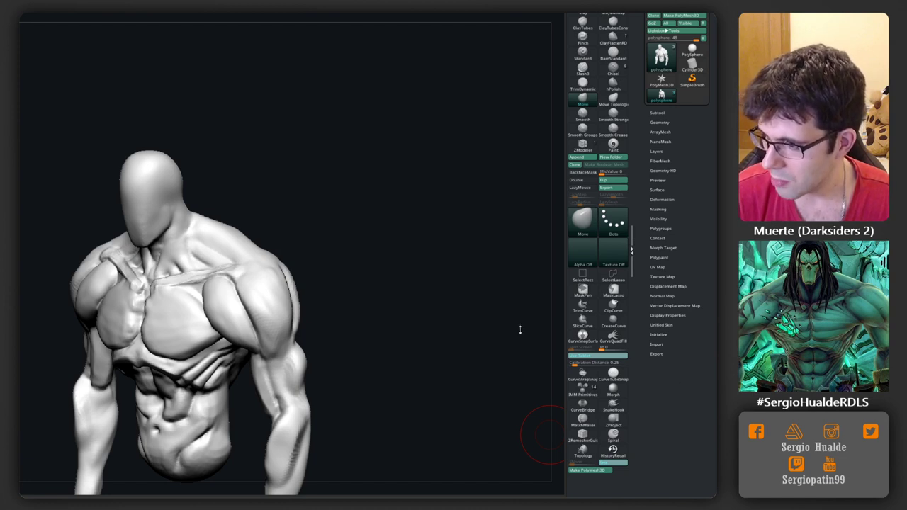
pyautogui.moveTo(396, 250)
pyautogui.mouseDown()
pyautogui.moveTo(316, 279)
pyautogui.moveTo(239, 263)
pyautogui.mouseUp()
pyautogui.scroll(3, 212, 298)
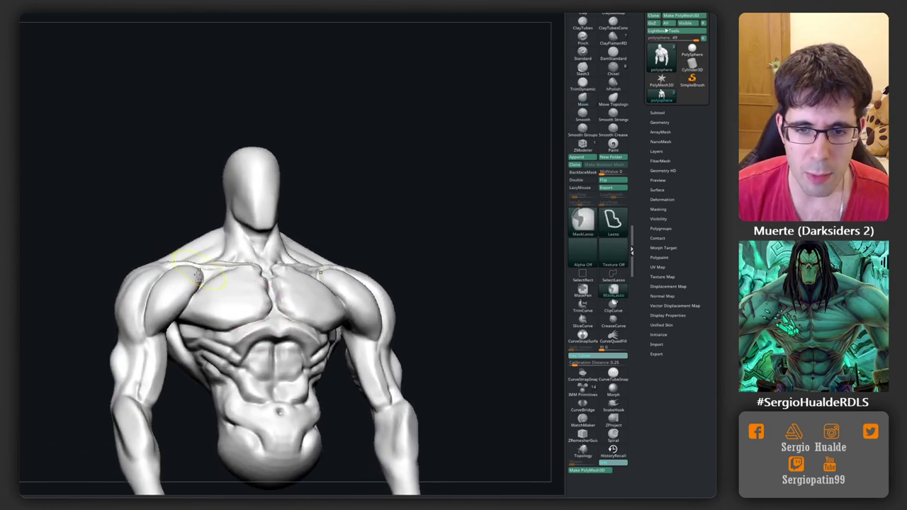
pyautogui.scroll(3, 192, 342)
# Cut a short, fine DamStandard crease separating the deltoid's lower edge from the chest near the armpit.
pyautogui.scroll(3, 192, 342)
pyautogui.press('b')
pyautogui.press('d')
pyautogui.press('s')
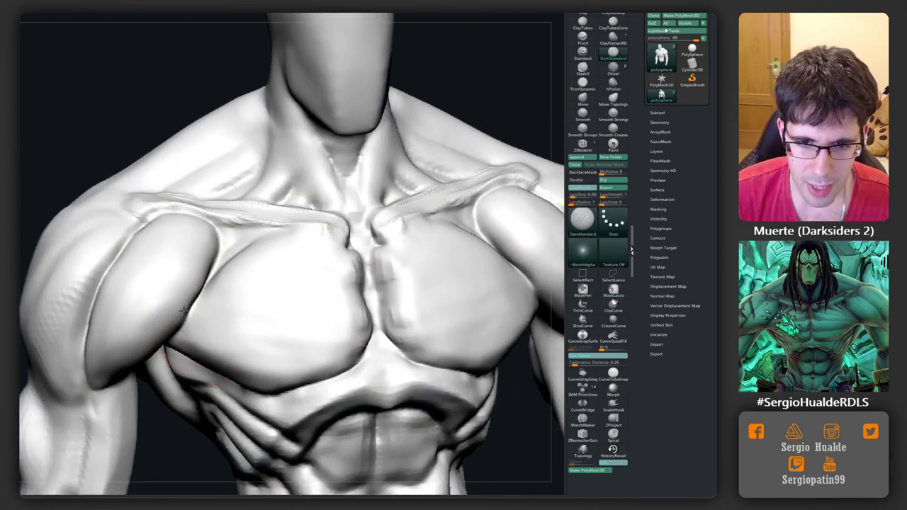
pyautogui.press('s')
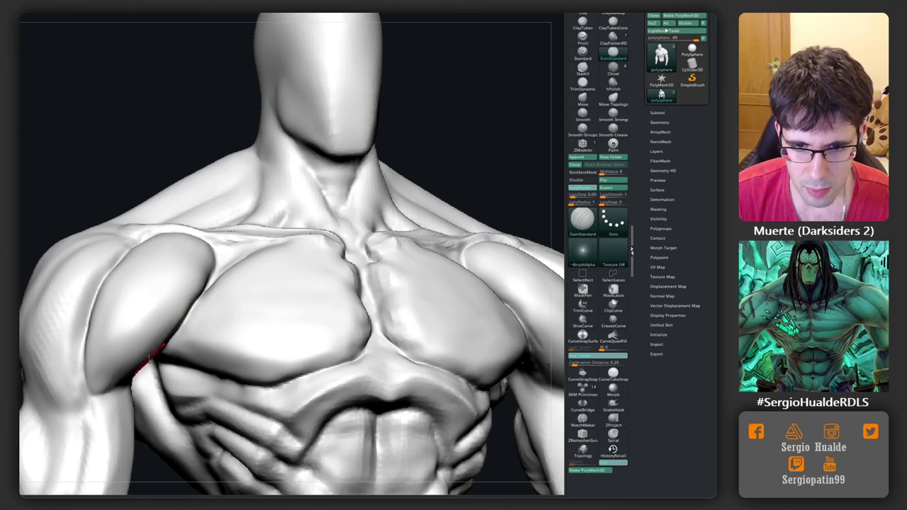
pyautogui.moveTo(173, 341); pyautogui.dragTo(182, 326, button='right')
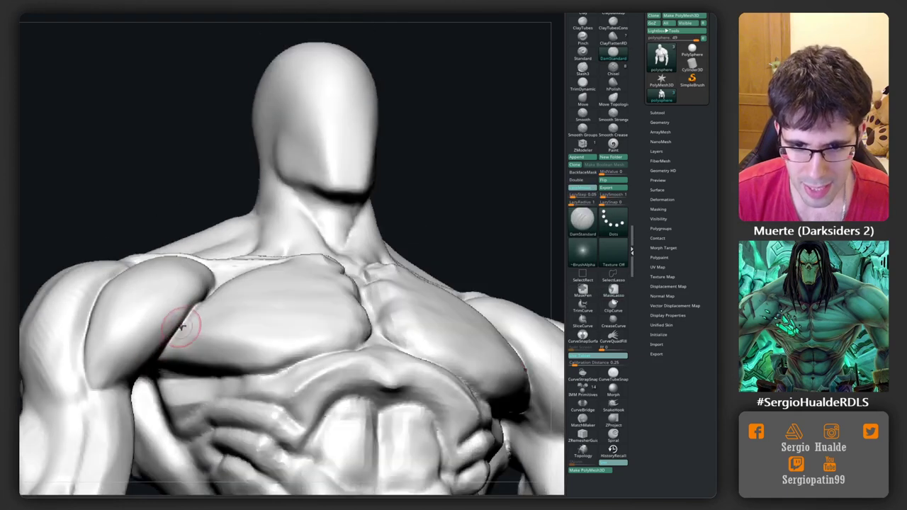
pyautogui.moveTo(179, 360)
pyautogui.mouseDown(button='right')
pyautogui.moveTo(213, 355)
pyautogui.moveTo(243, 314)
pyautogui.moveTo(218, 346)
pyautogui.moveTo(182, 345)
pyautogui.moveTo(206, 350)
pyautogui.moveTo(179, 375)
pyautogui.mouseUp(button='right')
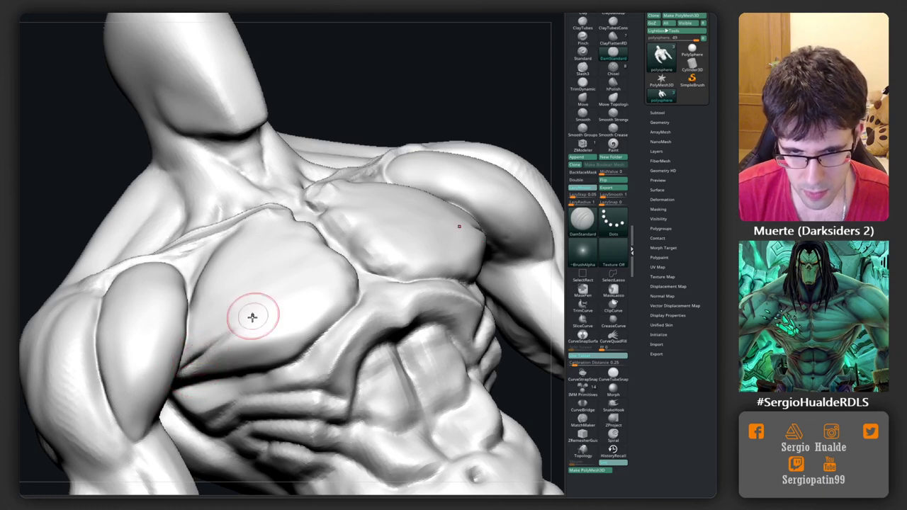
pyautogui.moveTo(224, 333)
pyautogui.mouseDown(button='right')
pyautogui.moveTo(180, 371)
pyautogui.moveTo(208, 326)
pyautogui.moveTo(186, 375)
pyautogui.moveTo(224, 340)
pyautogui.moveTo(204, 370)
pyautogui.mouseUp(button='right')
# Build up the lower outer edge of the left pectoral with Clay from a top-down view.
pyautogui.press('b')
pyautogui.press('c')
pyautogui.press('l')
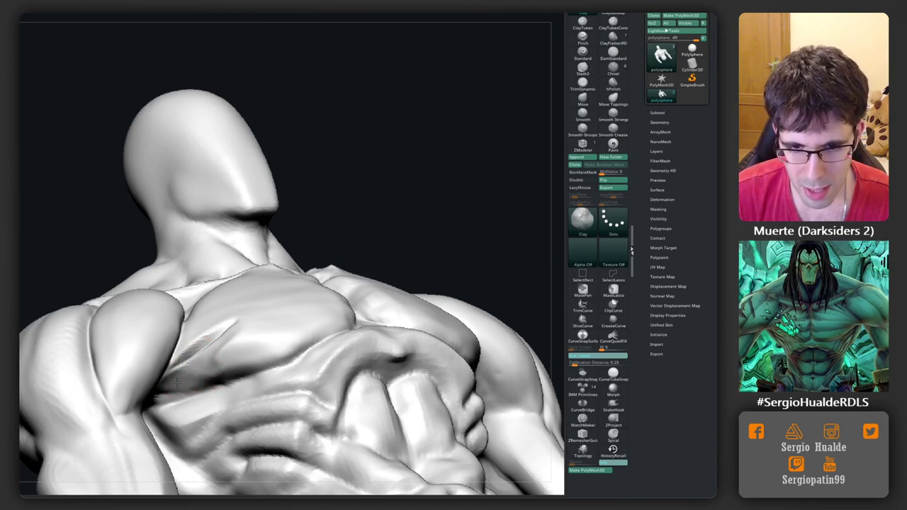
pyautogui.moveTo(225, 369); pyautogui.dragTo(238, 367, button='right')
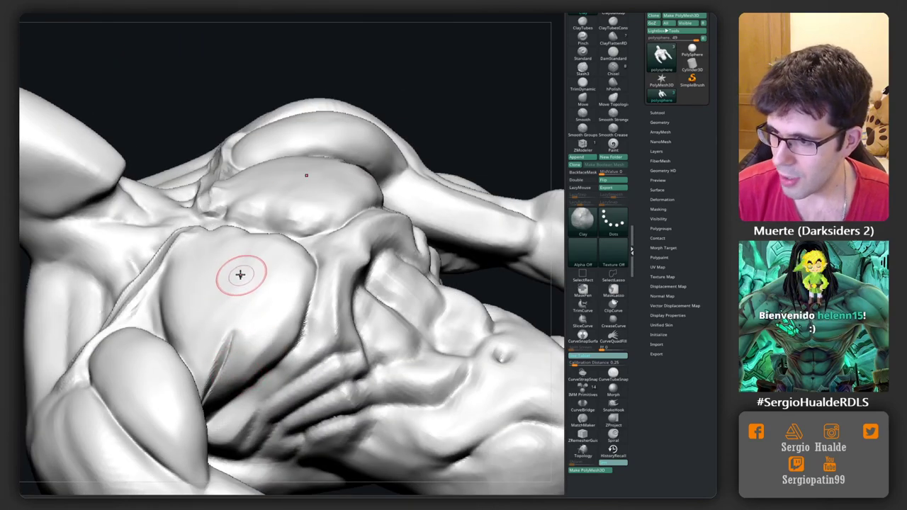
# Nudge the left pectoral's outer corner into shape with the Move brush.
pyautogui.moveTo(225, 272); pyautogui.dragTo(248, 330, button='right')
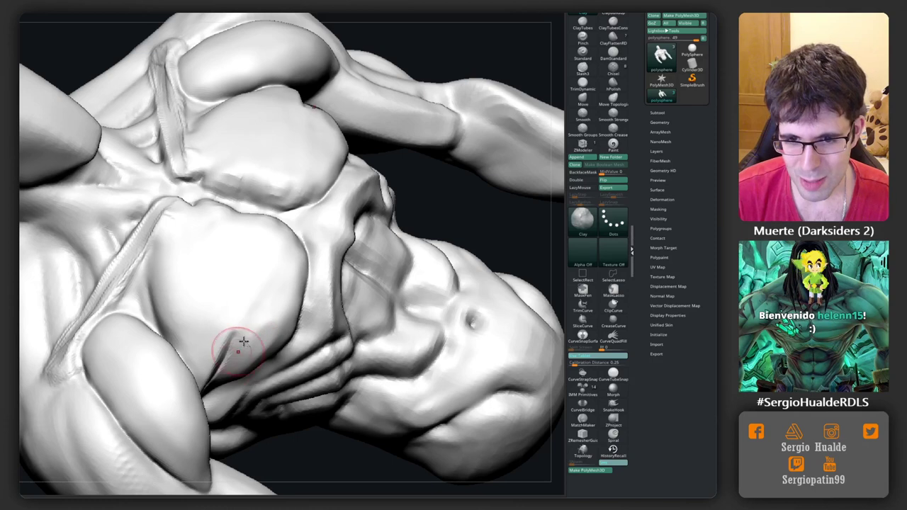
pyautogui.press('b')
pyautogui.press('m')
pyautogui.press('v')
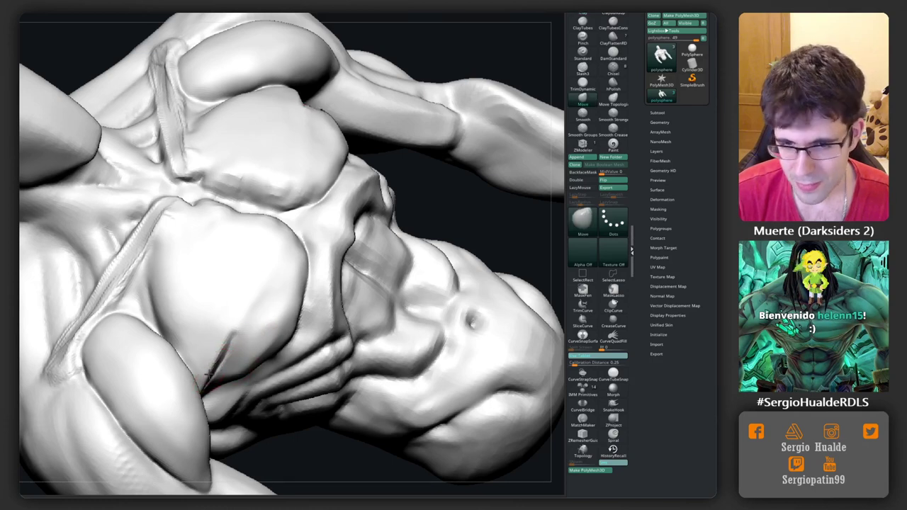
pyautogui.moveTo(237, 334)
pyautogui.mouseDown(button='right')
pyautogui.moveTo(227, 288)
pyautogui.moveTo(230, 305)
pyautogui.mouseUp(button='right')
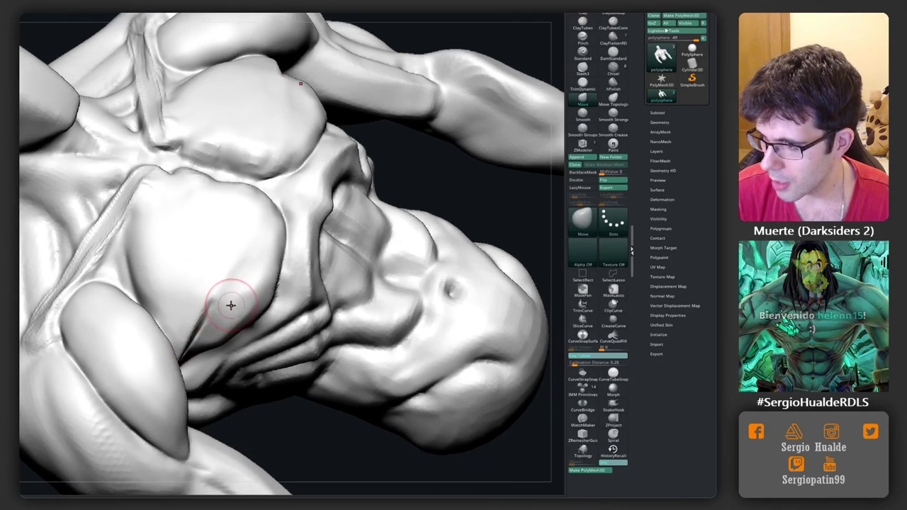
# Sculpt the groove between the pectoral and armpit with Clay, orbiting closer to check.
pyautogui.press('b')
pyautogui.press('c')
pyautogui.press('l')
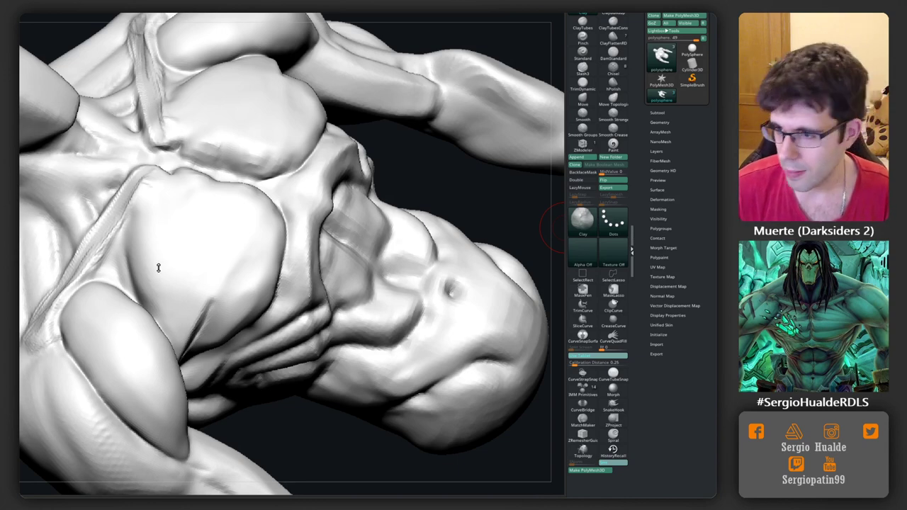
pyautogui.moveTo(388, 168); pyautogui.dragTo(395, 151)
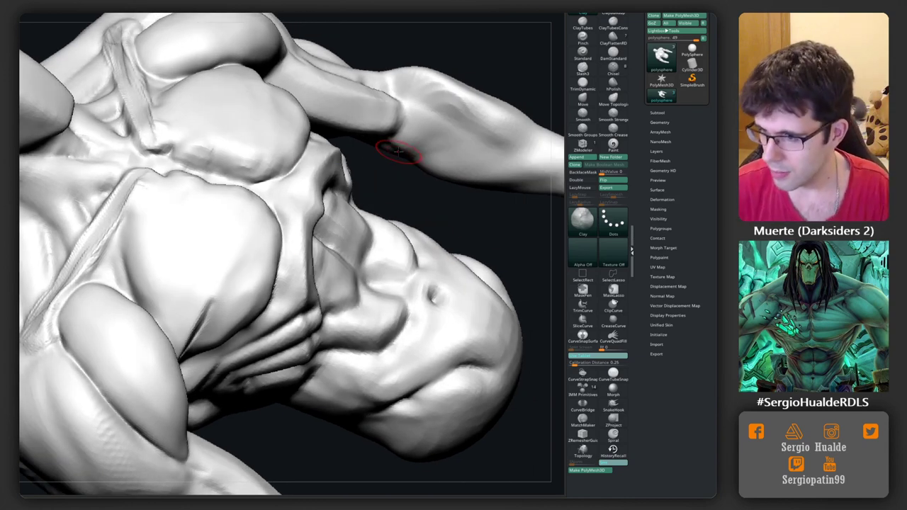
pyautogui.moveTo(241, 340)
pyautogui.mouseDown()
pyautogui.moveTo(242, 270)
pyautogui.moveTo(253, 300)
pyautogui.moveTo(273, 277)
pyautogui.mouseUp()
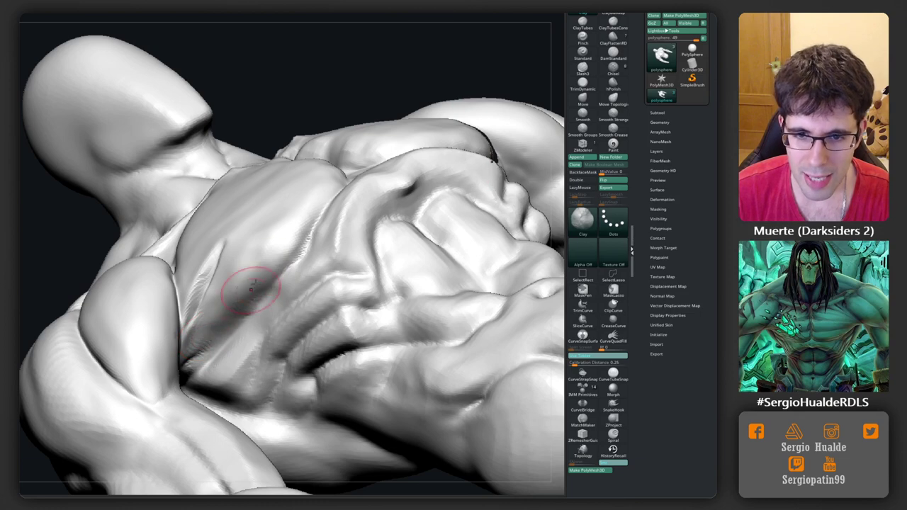
pyautogui.moveTo(247, 284)
pyautogui.mouseDown(button='right')
pyautogui.moveTo(230, 298)
pyautogui.moveTo(233, 262)
pyautogui.mouseUp(button='right')
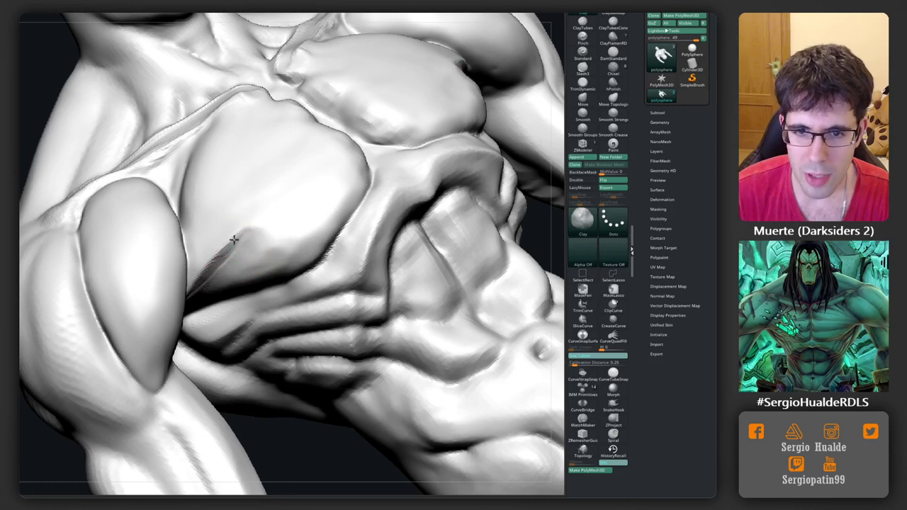
# Smooth the chest surface under the pectoral, then bring the torso to a close front view.
pyautogui.press('shift')
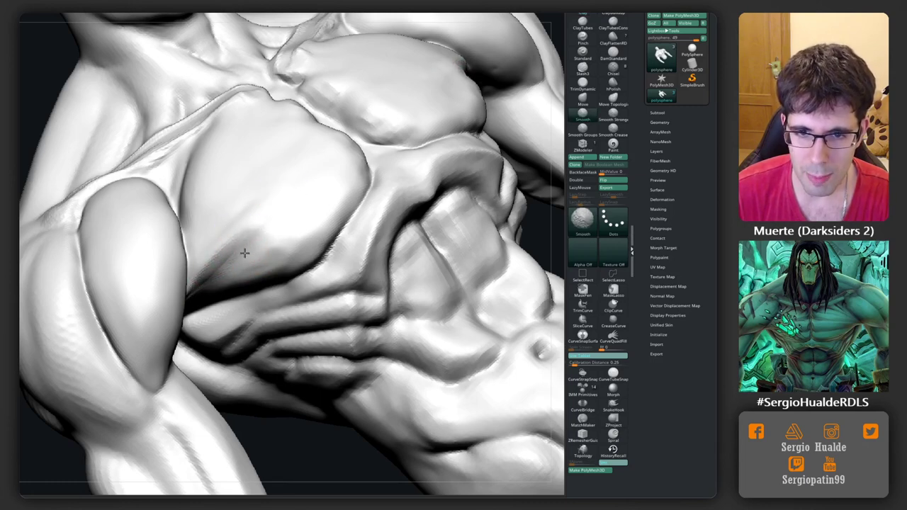
pyautogui.keyDown('shift'); pyautogui.moveTo(277, 251); pyautogui.dragTo(286, 244); pyautogui.keyUp('shift')
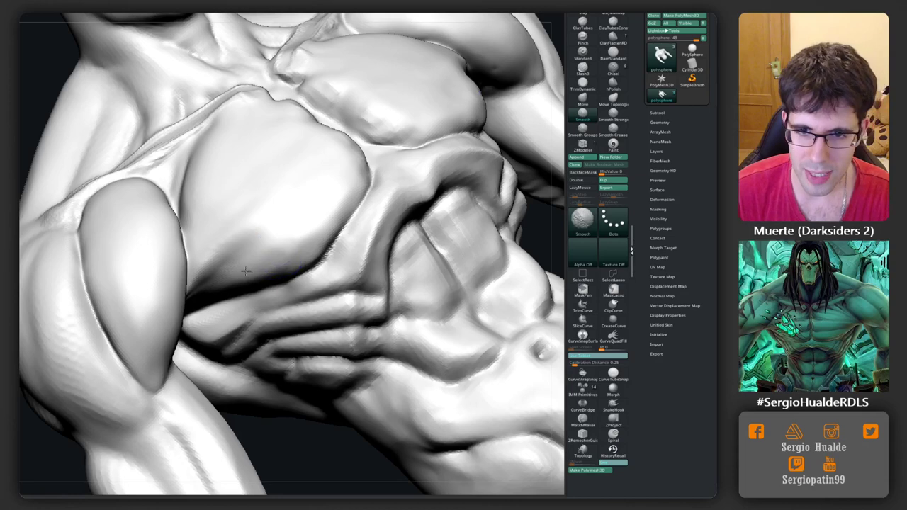
pyautogui.moveTo(286, 244)
pyautogui.mouseDown(button='right')
pyautogui.moveTo(249, 239)
pyautogui.moveTo(245, 277)
pyautogui.mouseUp(button='right')
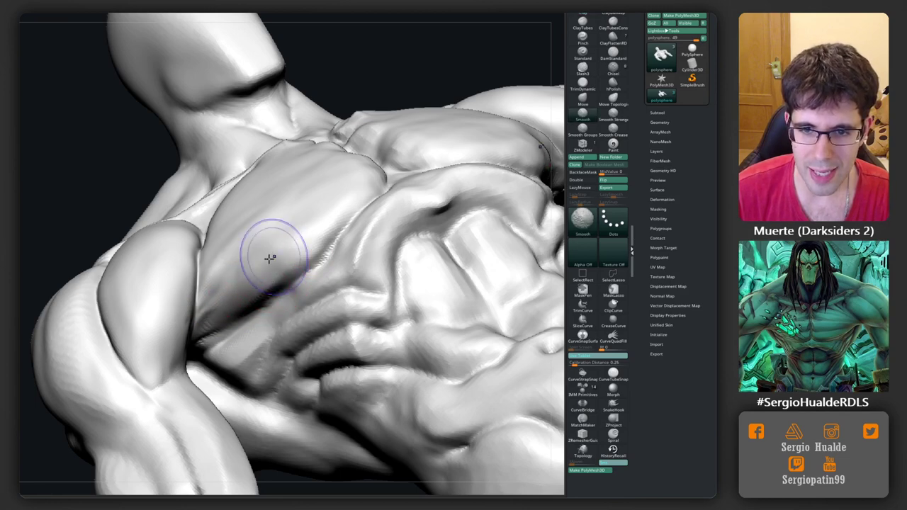
pyautogui.moveTo(260, 257)
pyautogui.mouseDown(button='right')
pyautogui.moveTo(263, 324)
pyautogui.moveTo(281, 243)
pyautogui.moveTo(367, 217)
pyautogui.mouseUp(button='right')
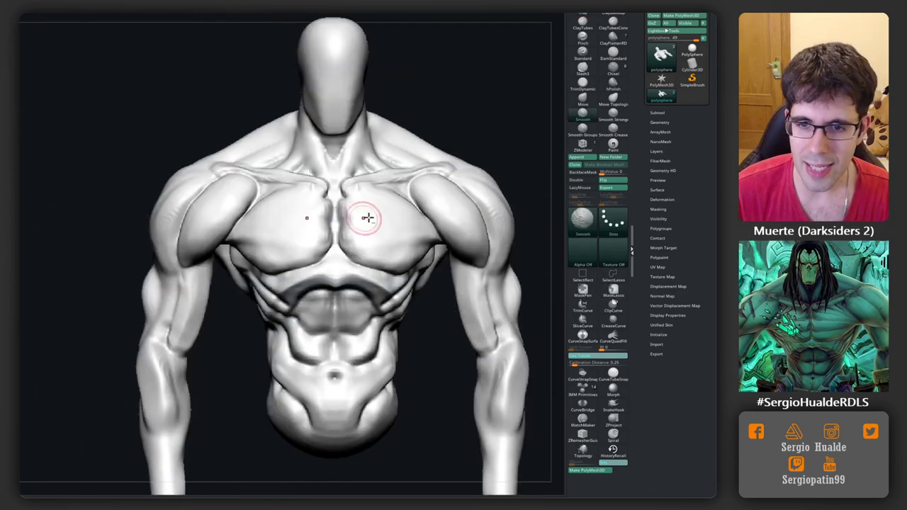
pyautogui.moveTo(277, 265)
pyautogui.keyDown('ctrl'); pyautogui.mouseDown(button='right')
pyautogui.moveTo(234, 281)
pyautogui.moveTo(187, 276)
pyautogui.moveTo(186, 231)
pyautogui.moveTo(241, 249)
pyautogui.moveTo(202, 256)
pyautogui.mouseUp(button='right'); pyautogui.keyUp('ctrl')
# Carve a crisper DamStandard crease under the pectoral toward the armpit, checking the shoulder.
pyautogui.press('b')
pyautogui.press('d')
pyautogui.press('s')
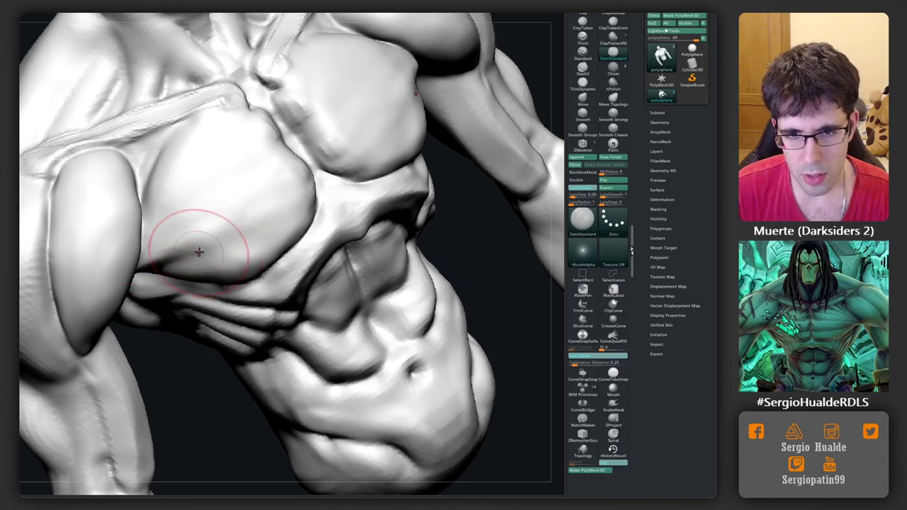
pyautogui.press('space')
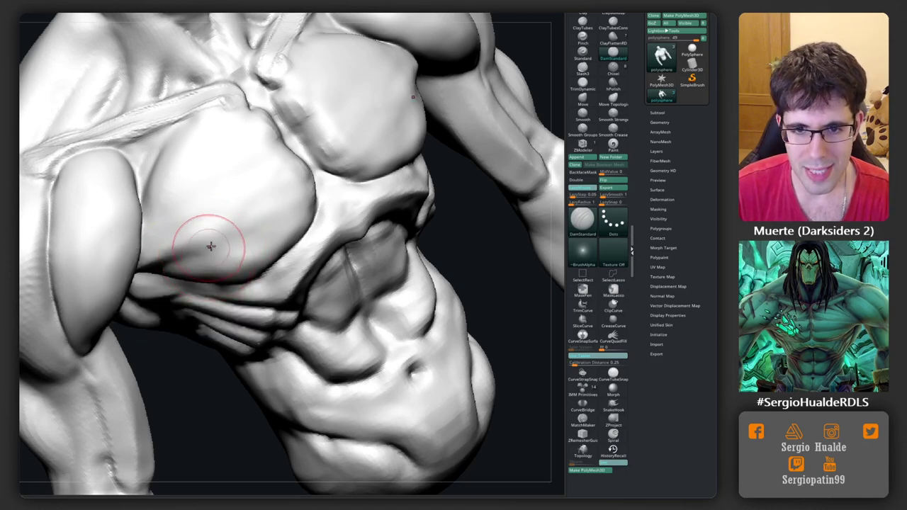
pyautogui.moveTo(163, 268)
pyautogui.mouseDown(button='right')
pyautogui.moveTo(199, 248)
pyautogui.moveTo(166, 248)
pyautogui.moveTo(130, 281)
pyautogui.moveTo(179, 259)
pyautogui.mouseUp(button='right')
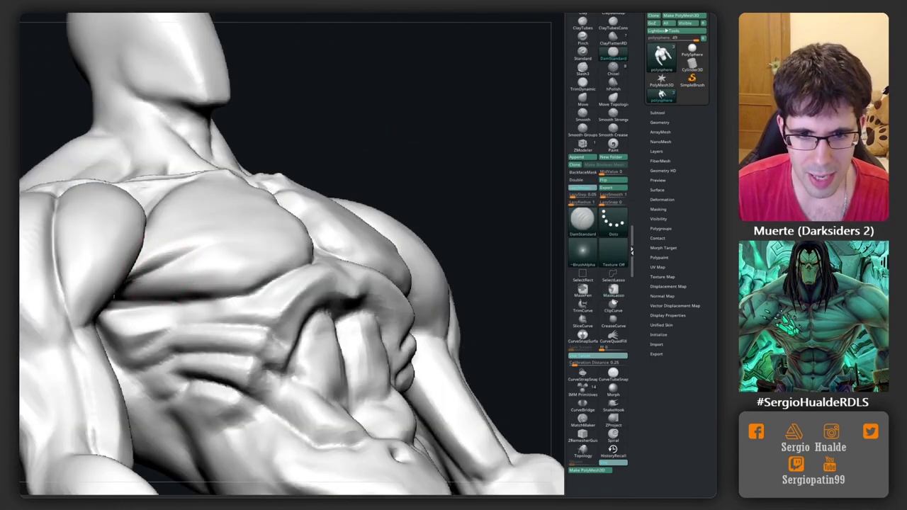
pyautogui.moveTo(159, 310); pyautogui.dragTo(172, 263, button='right')
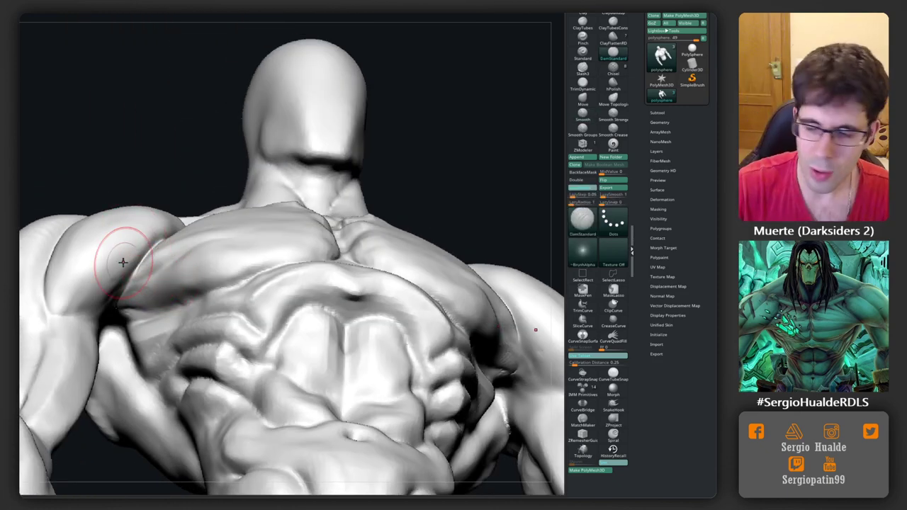
pyautogui.moveTo(121, 259)
pyautogui.mouseDown(button='right')
pyautogui.moveTo(65, 308)
pyautogui.moveTo(112, 273)
pyautogui.moveTo(120, 230)
pyautogui.moveTo(144, 275)
pyautogui.mouseUp(button='right')
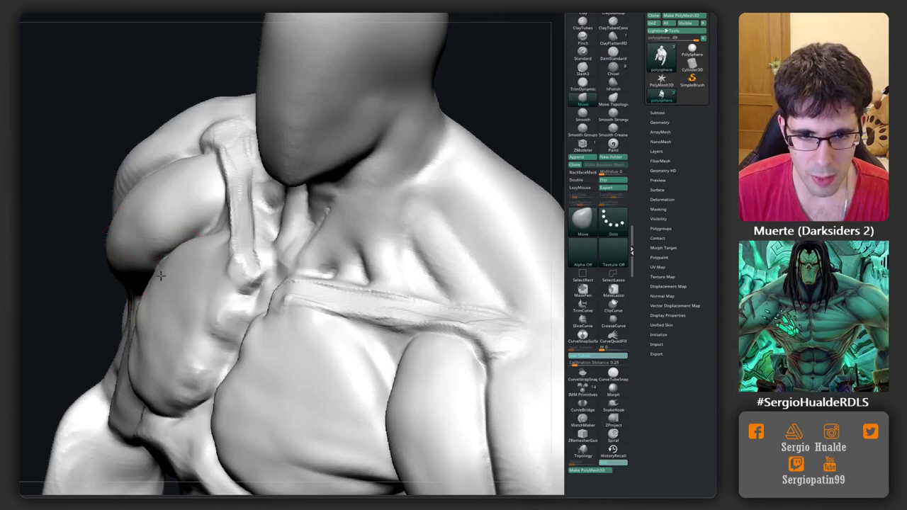
# Stroke Clay along the side of the ribcage below the left armpit, viewing from below and front.
pyautogui.moveTo(161, 275); pyautogui.dragTo(137, 268, button='right')
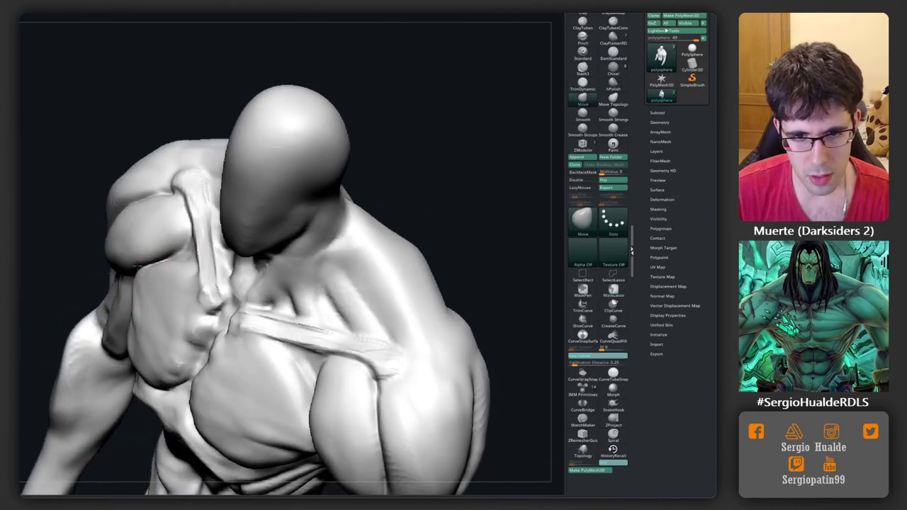
pyautogui.moveTo(134, 266)
pyautogui.mouseDown(button='right')
pyautogui.moveTo(163, 238)
pyautogui.moveTo(142, 264)
pyautogui.mouseUp(button='right')
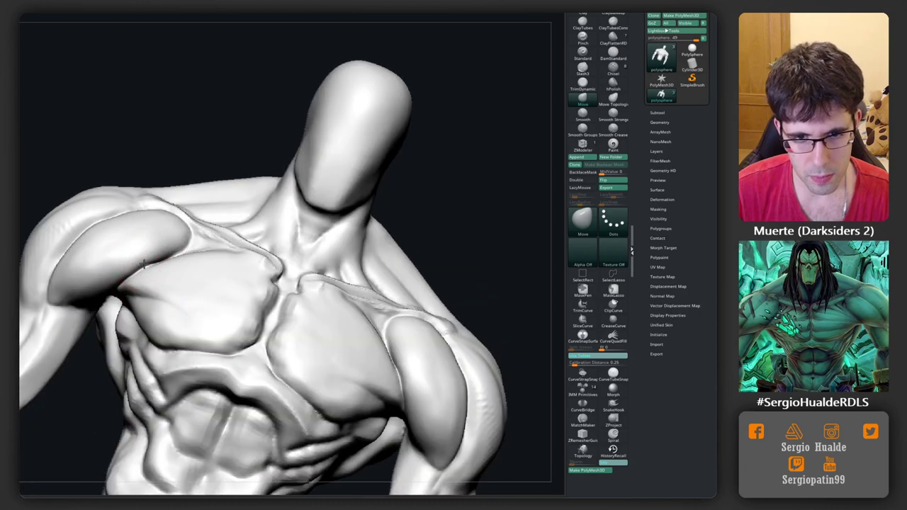
pyautogui.moveTo(110, 294); pyautogui.dragTo(125, 273, button='right')
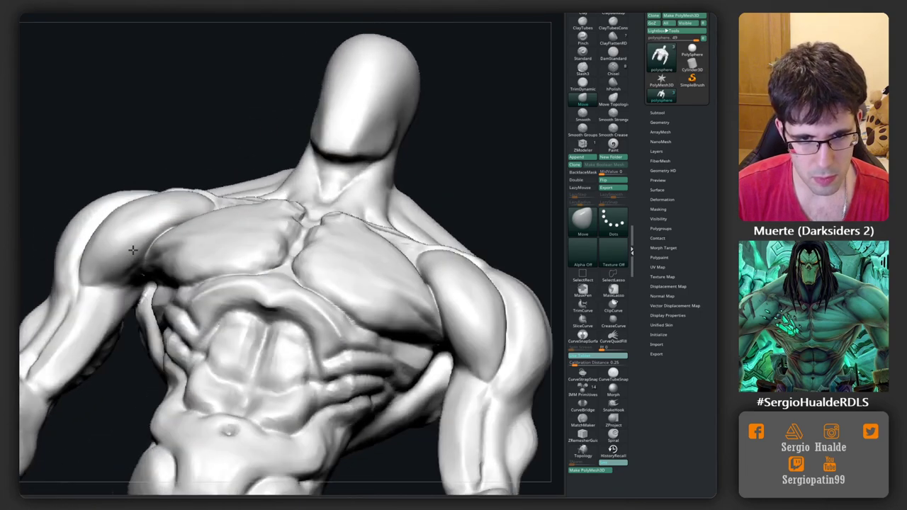
pyautogui.press('b')
pyautogui.press('c')
pyautogui.press('l')
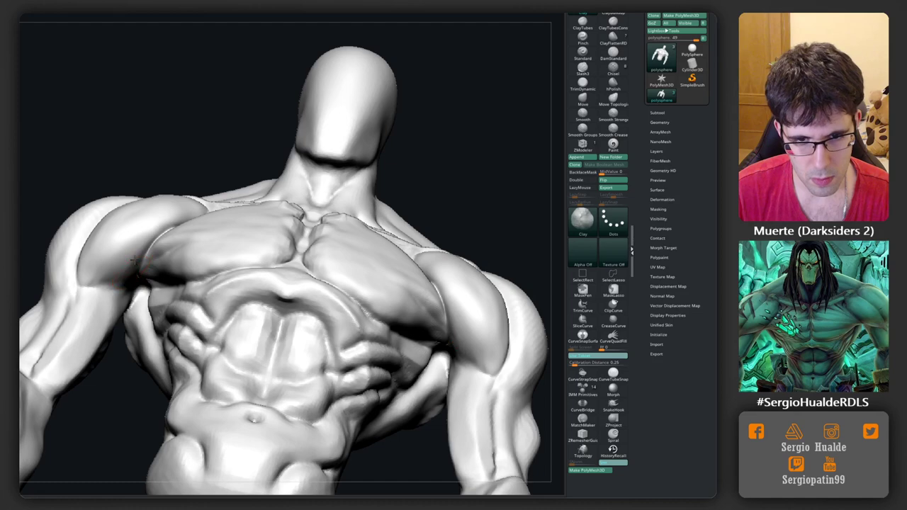
pyautogui.moveTo(111, 282); pyautogui.dragTo(213, 208, button='right')
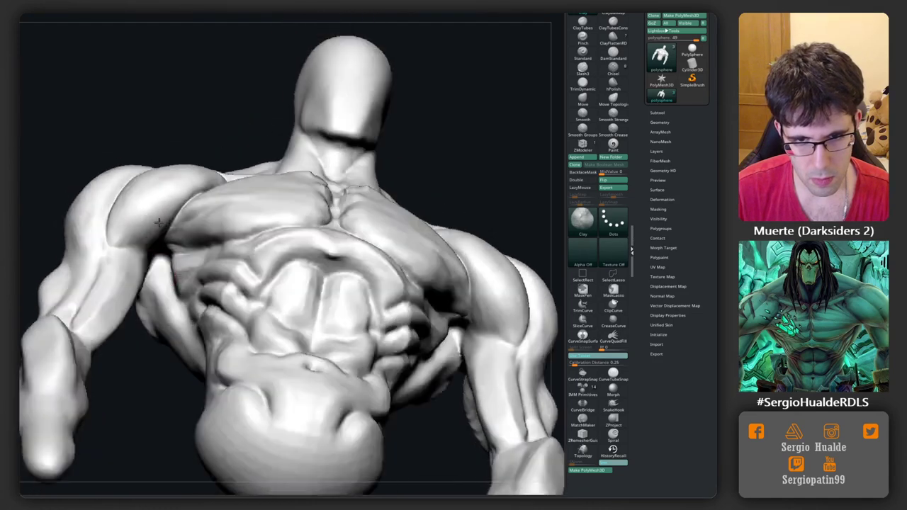
pyautogui.press('ctrl')
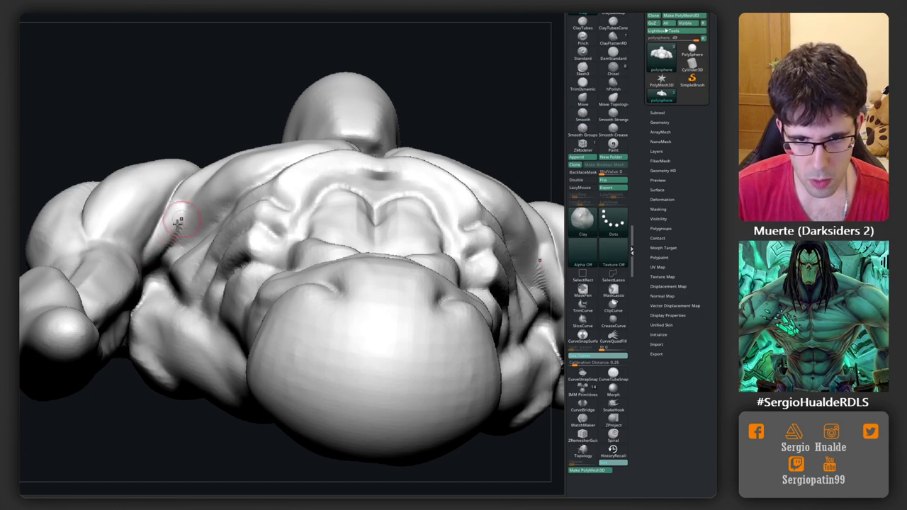
pyautogui.moveTo(173, 203)
pyautogui.mouseDown(button='right')
pyautogui.moveTo(166, 300)
pyautogui.moveTo(166, 263)
pyautogui.moveTo(190, 256)
pyautogui.moveTo(169, 241)
pyautogui.moveTo(197, 224)
pyautogui.mouseUp(button='right')
# Smooth the pectoral where it meets the arm, cycling through DamStandard and Standard brushes.
pyautogui.press('b')
pyautogui.press('d')
pyautogui.press('s')
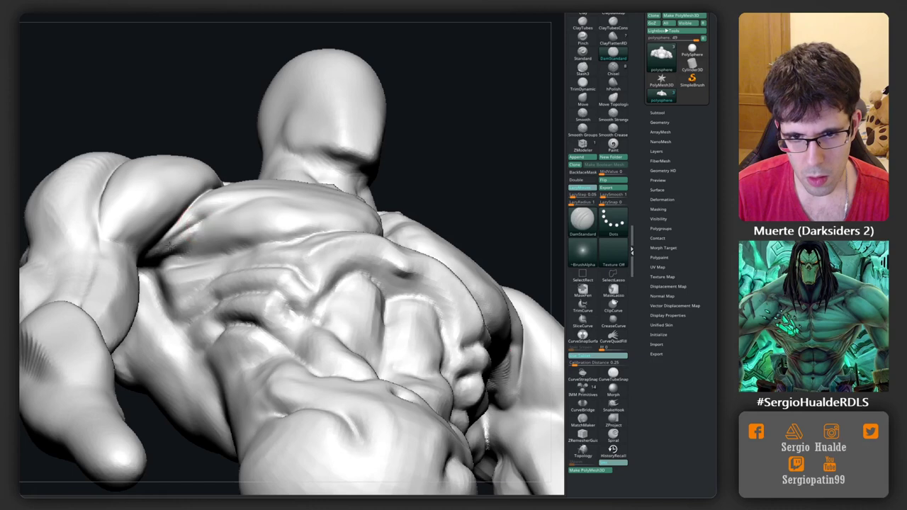
pyautogui.press('shift')
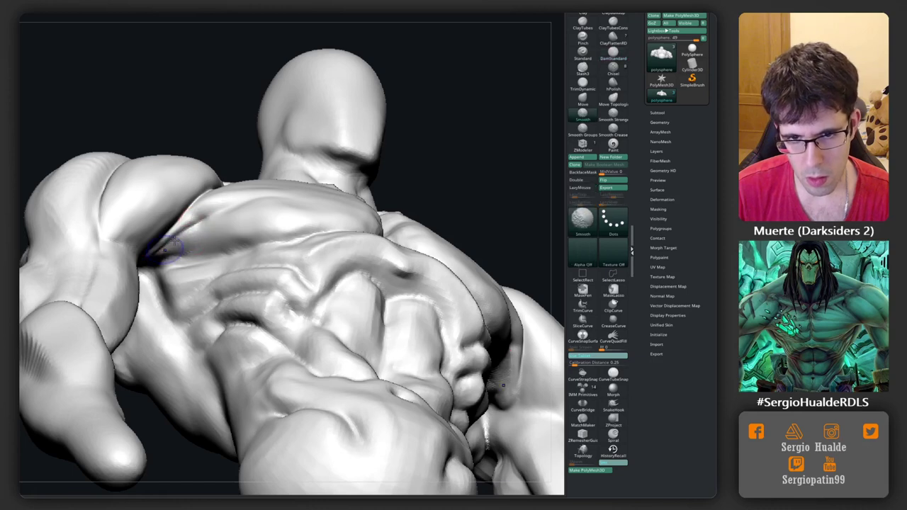
pyautogui.moveTo(170, 255); pyautogui.dragTo(195, 233, button='right')
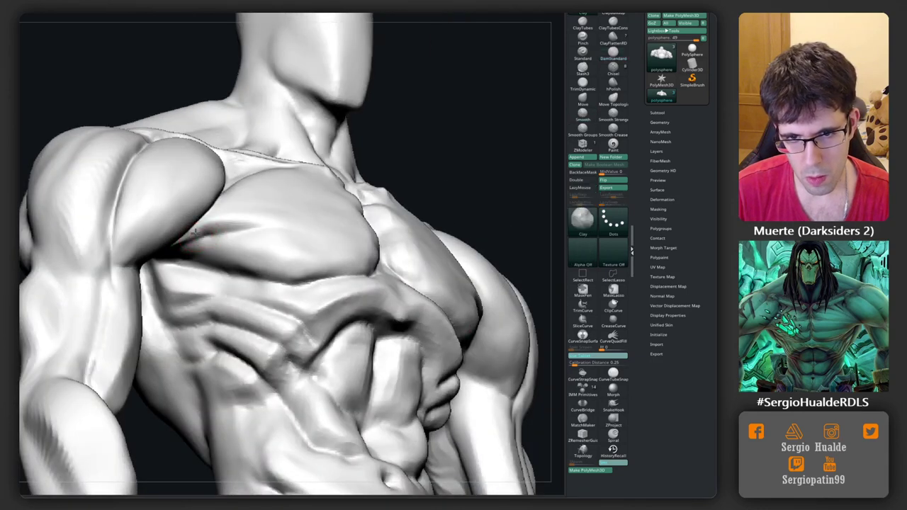
pyautogui.press('b')
pyautogui.press('s')
pyautogui.press('t')
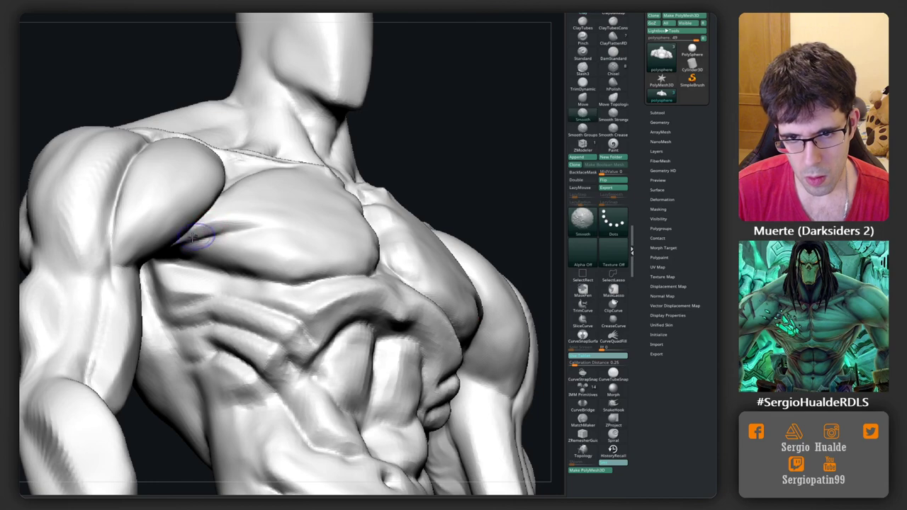
pyautogui.press('shift')
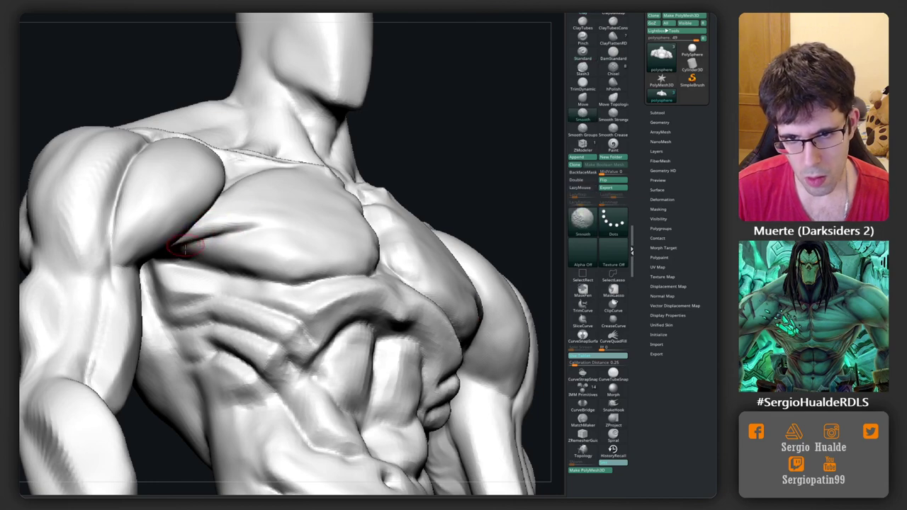
pyautogui.moveTo(185, 248)
pyautogui.mouseDown(button='right')
pyautogui.moveTo(252, 268)
pyautogui.moveTo(234, 253)
pyautogui.moveTo(156, 266)
pyautogui.moveTo(212, 278)
pyautogui.moveTo(201, 291)
pyautogui.moveTo(172, 260)
pyautogui.moveTo(210, 288)
pyautogui.moveTo(184, 220)
pyautogui.moveTo(177, 252)
pyautogui.moveTo(186, 263)
pyautogui.moveTo(141, 257)
pyautogui.moveTo(130, 304)
pyautogui.moveTo(149, 237)
pyautogui.mouseUp(button='right')
# Smooth once more, select DamStandard, and orbit to a side view of the neck.
pyautogui.press('shift')
pyautogui.press('d')
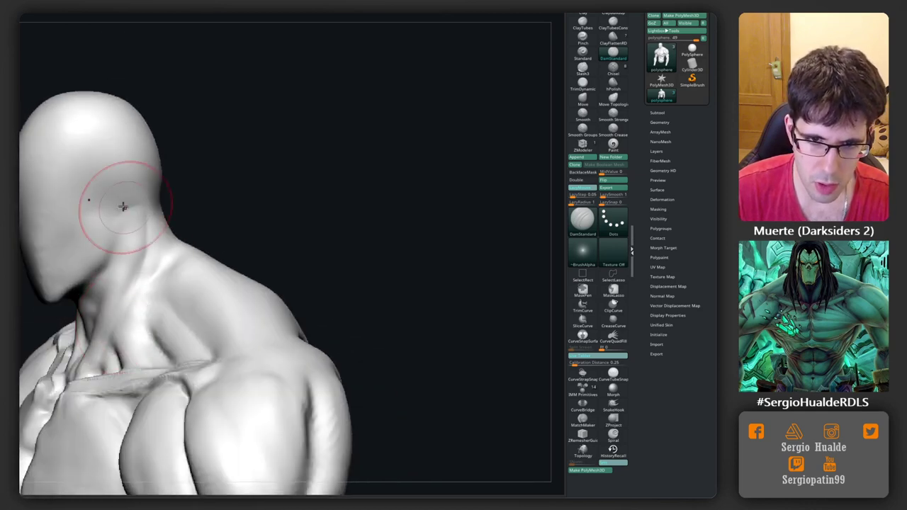
pyautogui.moveTo(111, 303)
pyautogui.mouseDown(button='right')
pyautogui.moveTo(134, 212)
pyautogui.moveTo(113, 300)
pyautogui.moveTo(133, 256)
pyautogui.mouseUp(button='right')
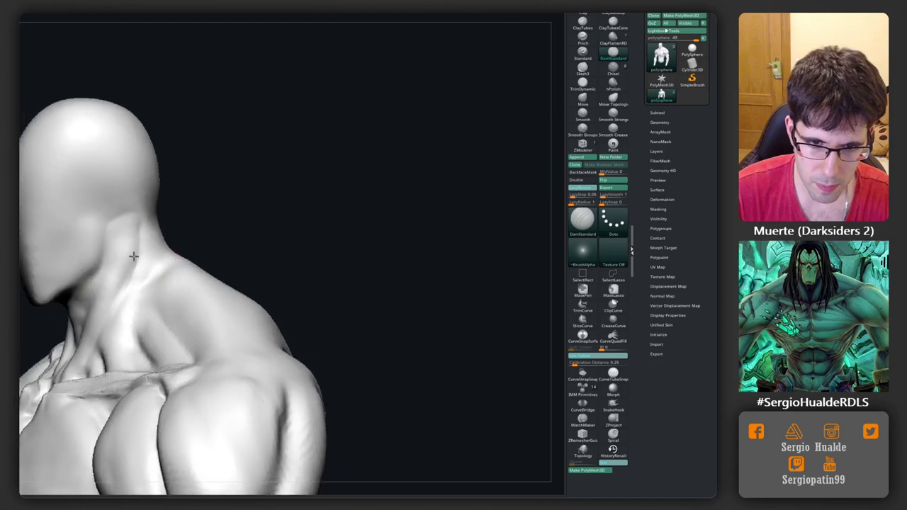
# Carve grooves and a tendon line down the side of the neck with DamStandard.
pyautogui.moveTo(121, 324); pyautogui.dragTo(152, 247, button='right')
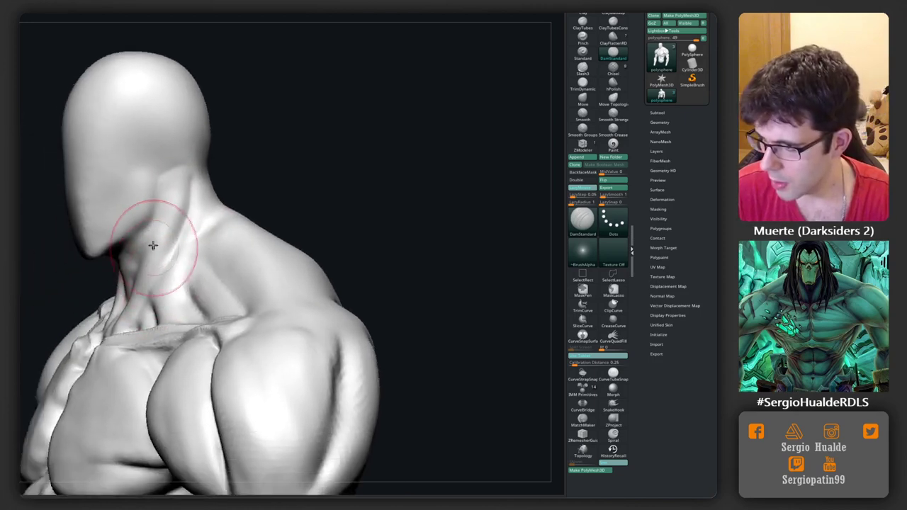
pyautogui.moveTo(126, 216)
pyautogui.mouseDown(button='right')
pyautogui.moveTo(164, 259)
pyautogui.moveTo(168, 253)
pyautogui.mouseUp(button='right')
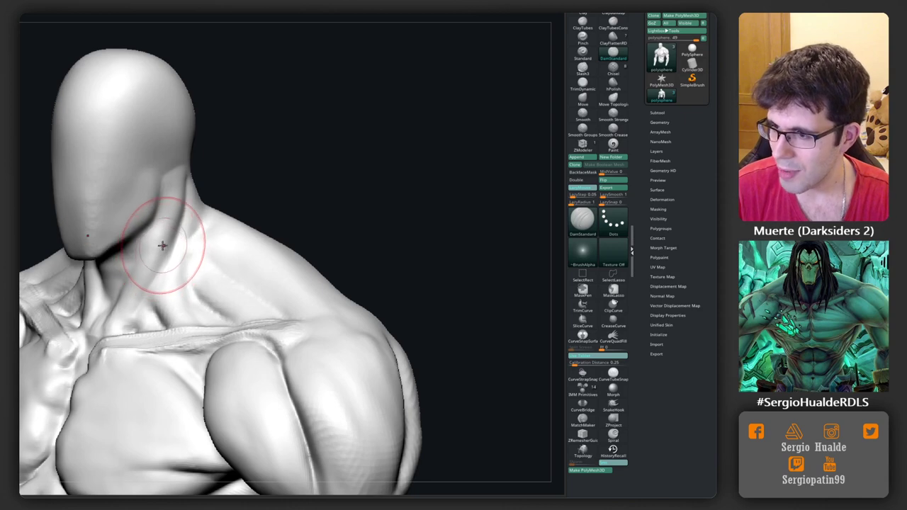
pyautogui.moveTo(162, 249)
pyautogui.mouseDown(button='right')
pyautogui.moveTo(188, 218)
pyautogui.moveTo(193, 177)
pyautogui.mouseUp(button='right')
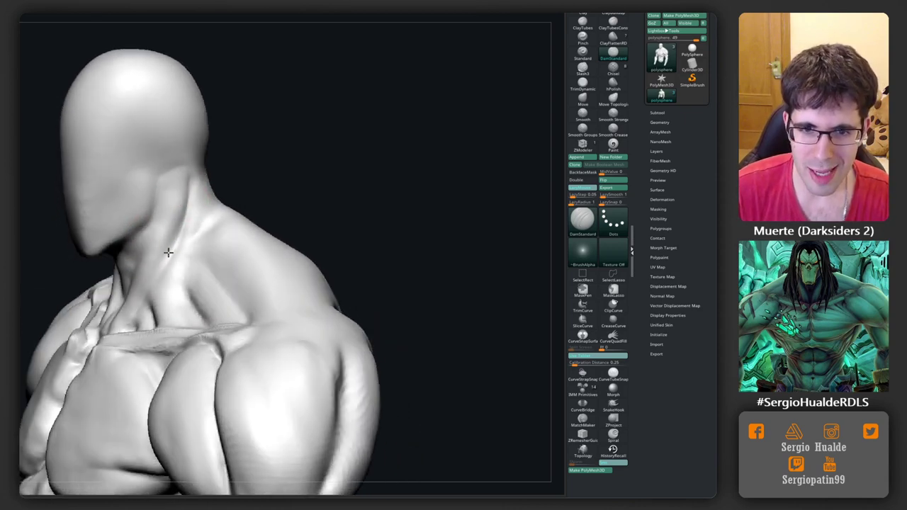
pyautogui.moveTo(124, 320); pyautogui.dragTo(153, 277, button='right')
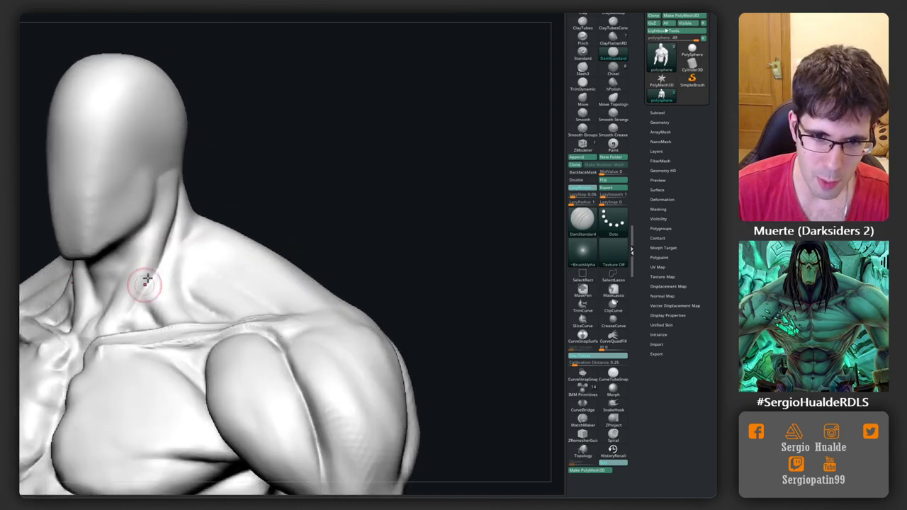
pyautogui.moveTo(126, 312)
pyautogui.mouseDown(button='right')
pyautogui.moveTo(137, 271)
pyautogui.moveTo(140, 299)
pyautogui.mouseUp(button='right')
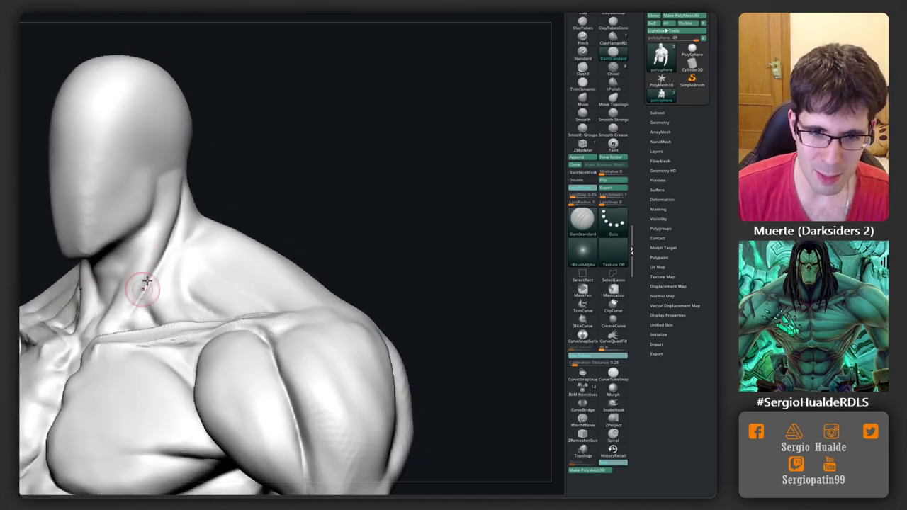
pyautogui.moveTo(107, 341)
pyautogui.mouseDown(button='right')
pyautogui.moveTo(122, 322)
pyautogui.moveTo(117, 289)
pyautogui.mouseUp(button='right')
# Extend the neck strands down to the collarbone and soften their junction, orbiting to check.
pyautogui.moveTo(137, 253)
pyautogui.mouseDown(button='right')
pyautogui.moveTo(136, 263)
pyautogui.moveTo(128, 251)
pyautogui.mouseUp(button='right')
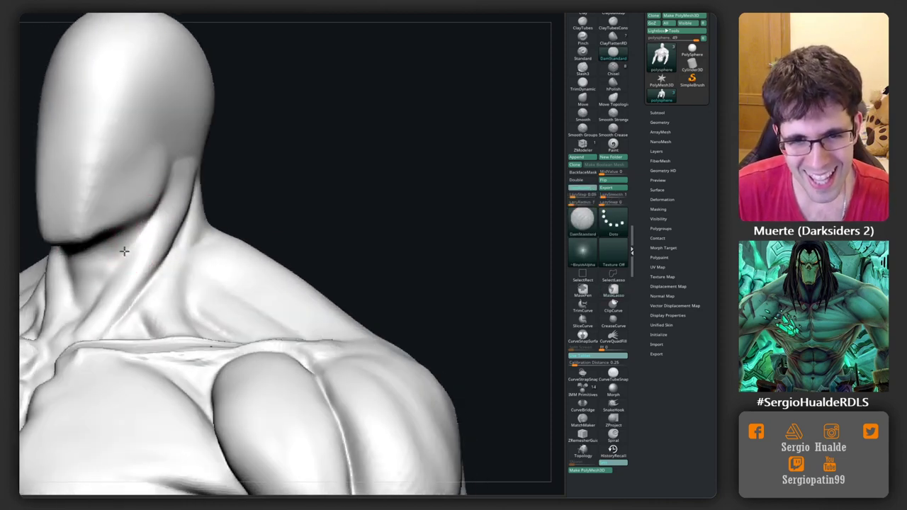
pyautogui.moveTo(121, 273); pyautogui.dragTo(113, 286, button='right')
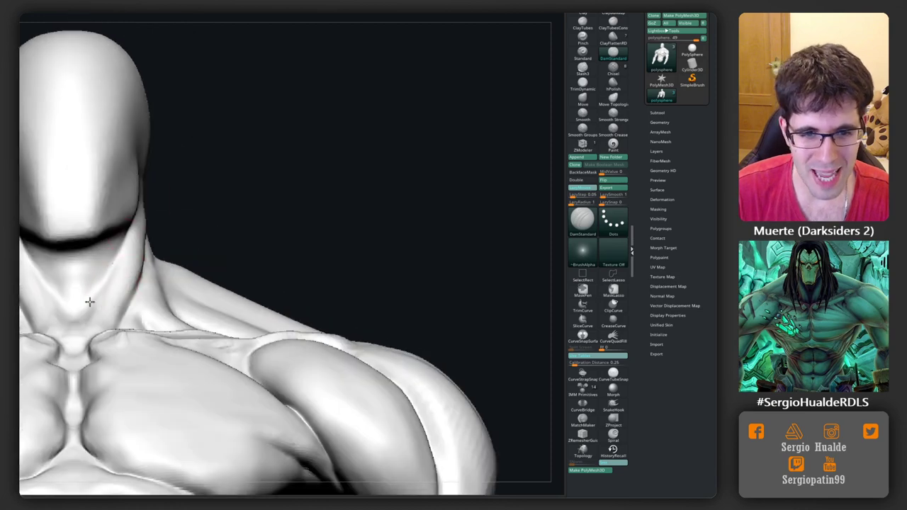
pyautogui.moveTo(75, 331); pyautogui.dragTo(70, 349, button='right')
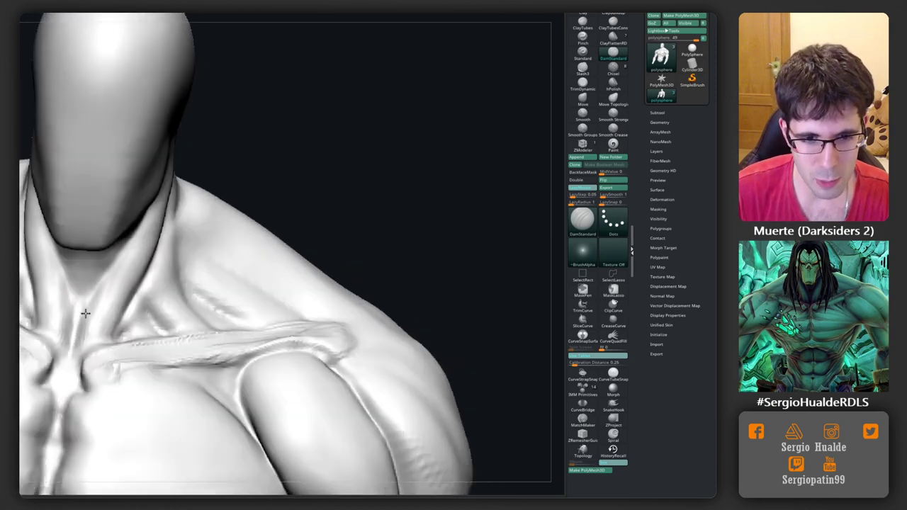
pyautogui.moveTo(103, 284)
pyautogui.mouseDown(button='right')
pyautogui.moveTo(121, 268)
pyautogui.moveTo(149, 206)
pyautogui.mouseUp(button='right')
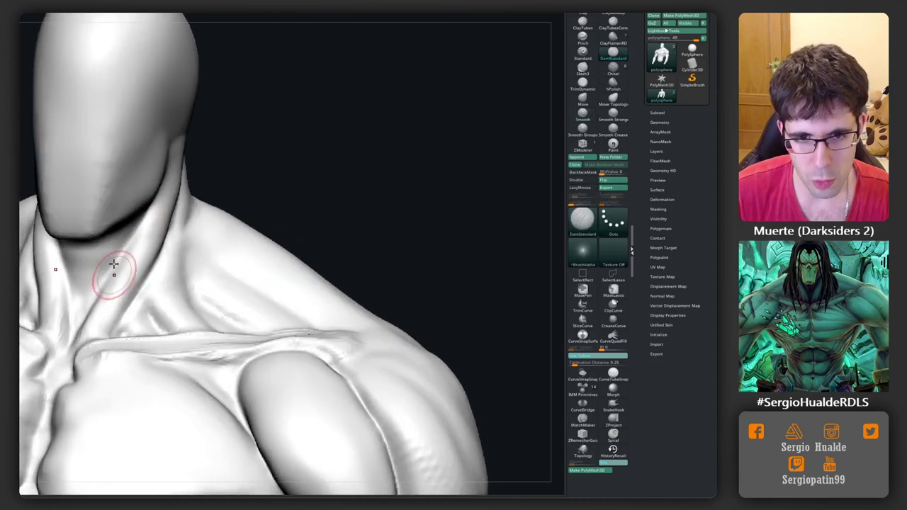
pyautogui.moveTo(116, 270)
pyautogui.mouseDown(button='right')
pyautogui.moveTo(210, 92)
pyautogui.moveTo(196, 178)
pyautogui.moveTo(183, 141)
pyautogui.mouseUp(button='right')
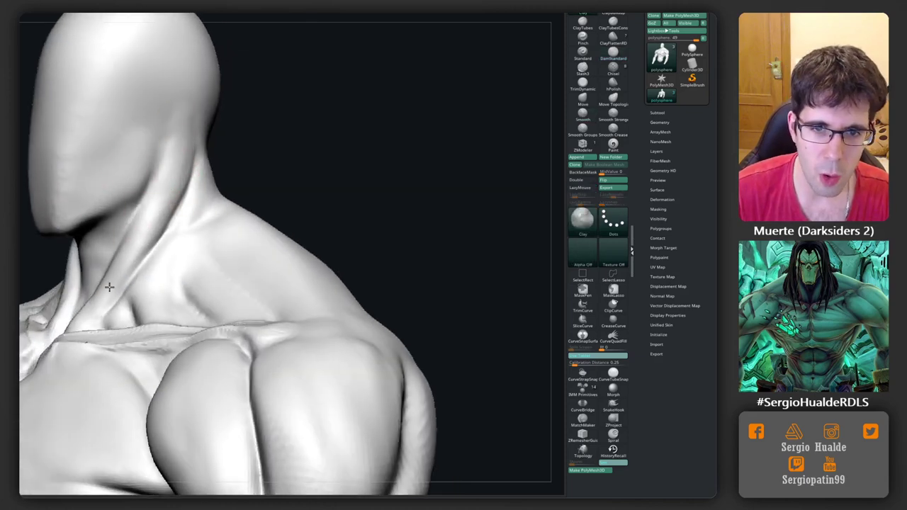
pyautogui.moveTo(109, 287); pyautogui.dragTo(151, 213, button='right')
pyautogui.moveTo(95, 314); pyautogui.dragTo(138, 283, button='right')
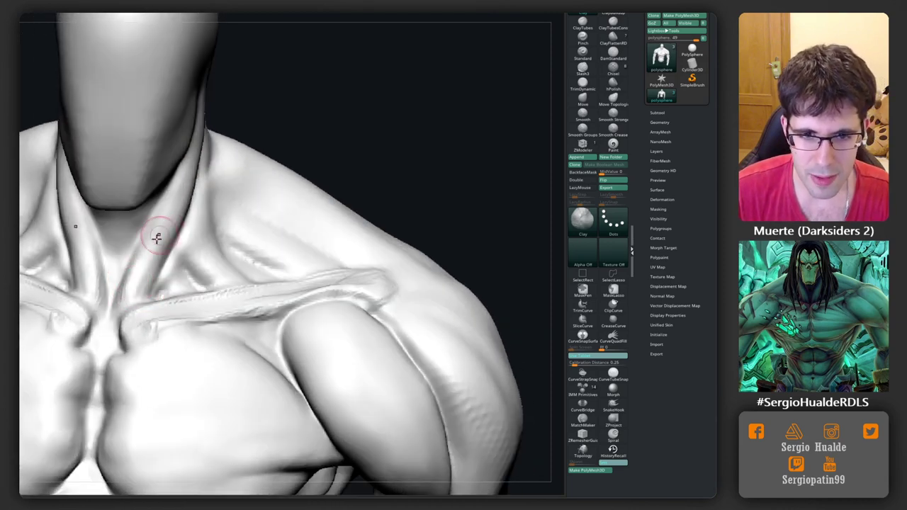
pyautogui.moveTo(156, 238); pyautogui.dragTo(164, 230, button='right')
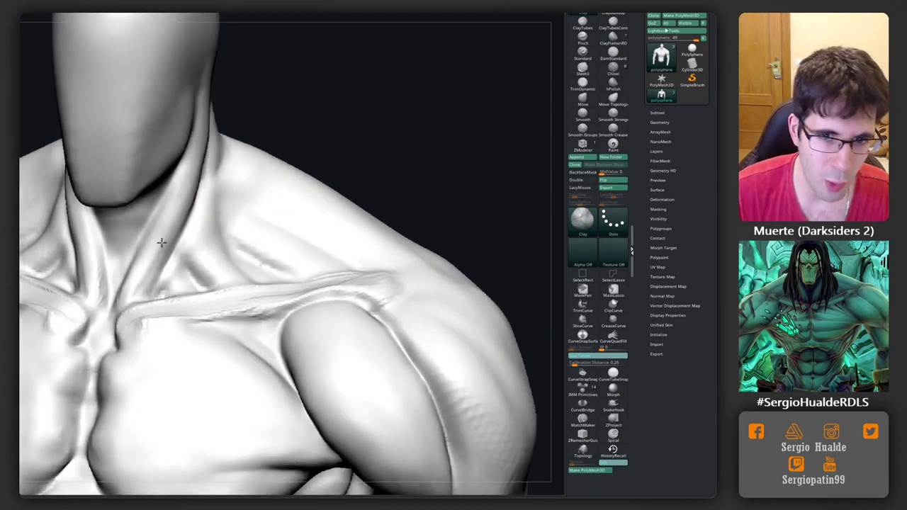
pyautogui.moveTo(186, 170)
pyautogui.mouseDown(button='right')
pyautogui.moveTo(168, 213)
pyautogui.moveTo(217, 162)
pyautogui.mouseUp(button='right')
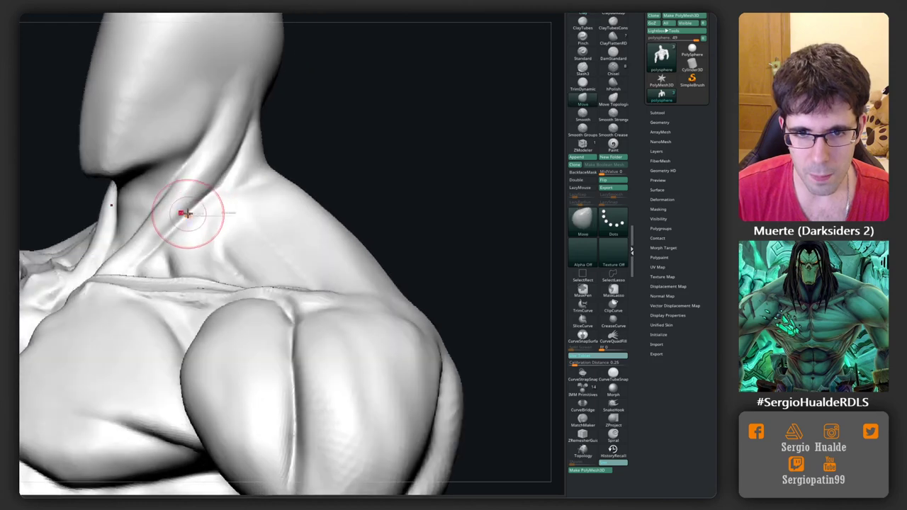
# Pull the collarbone area beside the neck with the Move brush.
pyautogui.moveTo(162, 241); pyautogui.dragTo(152, 244, button='right')
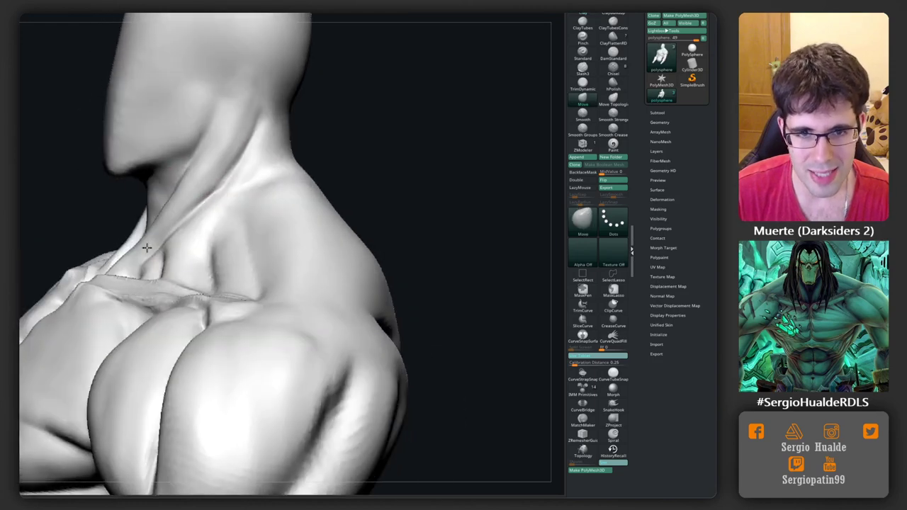
pyautogui.moveTo(141, 241); pyautogui.dragTo(146, 241)
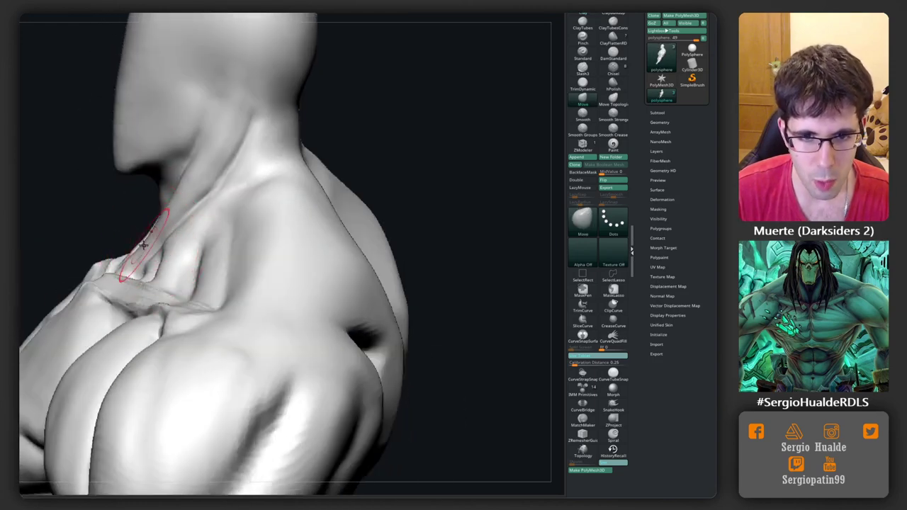
pyautogui.moveTo(141, 244)
pyautogui.mouseDown(button='right')
pyautogui.moveTo(178, 242)
pyautogui.moveTo(203, 173)
pyautogui.moveTo(196, 199)
pyautogui.moveTo(190, 188)
pyautogui.mouseUp(button='right')
# Build up clay where the neck meets the collarbones.
pyautogui.press('b')
pyautogui.press('c')
pyautogui.press('l')
pyautogui.moveTo(191, 245); pyautogui.dragTo(196, 213, button='right')
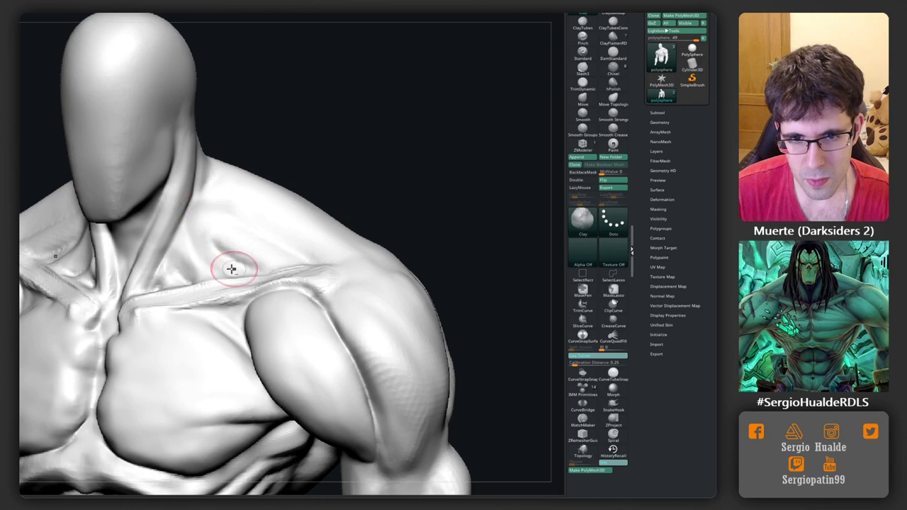
pyautogui.moveTo(190, 233)
pyautogui.mouseDown(button='right')
pyautogui.moveTo(196, 256)
pyautogui.moveTo(166, 277)
pyautogui.mouseUp(button='right')
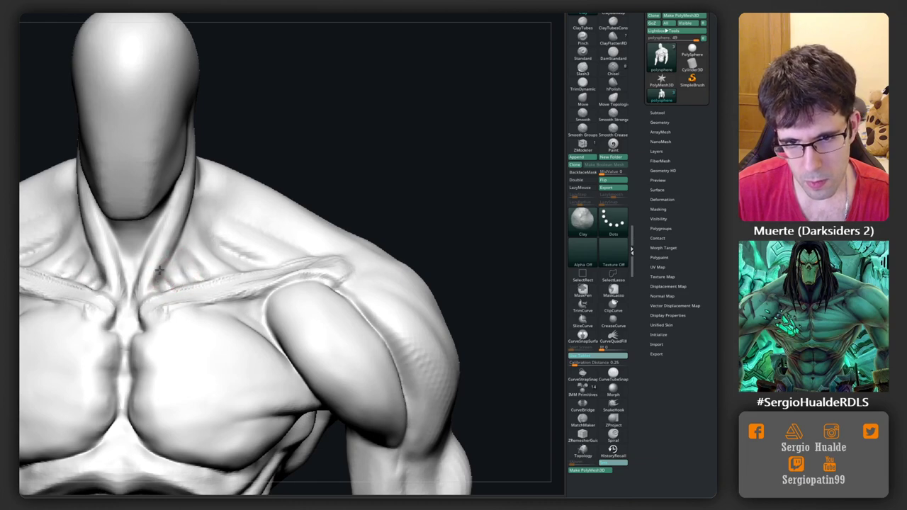
pyautogui.moveTo(154, 283)
pyautogui.mouseDown(button='right')
pyautogui.moveTo(147, 251)
pyautogui.moveTo(187, 214)
pyautogui.mouseUp(button='right')
# Carve the neck-collarbone junction with DamStandard and view the torso from a low front angle.
pyautogui.press('b')
pyautogui.press('d')
pyautogui.press('s')
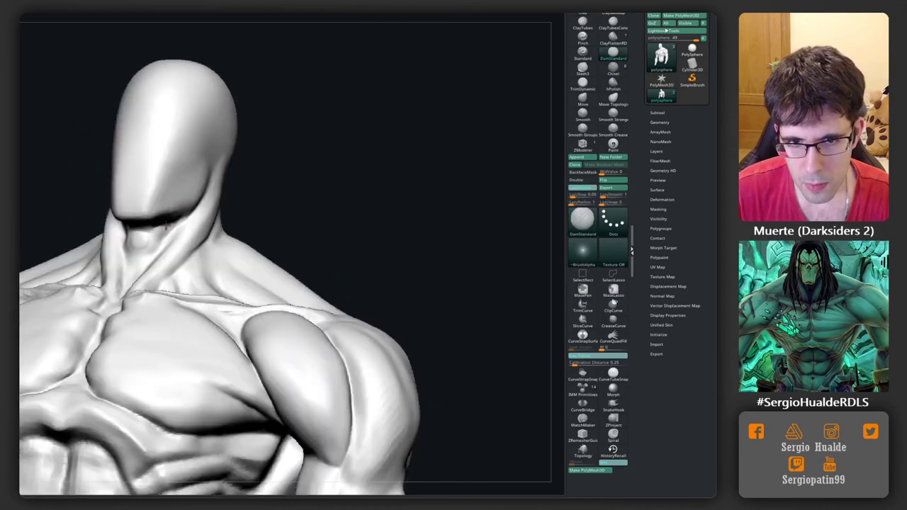
pyautogui.moveTo(167, 252)
pyautogui.mouseDown(button='right')
pyautogui.moveTo(173, 237)
pyautogui.moveTo(234, 241)
pyautogui.moveTo(249, 223)
pyautogui.mouseUp(button='right')
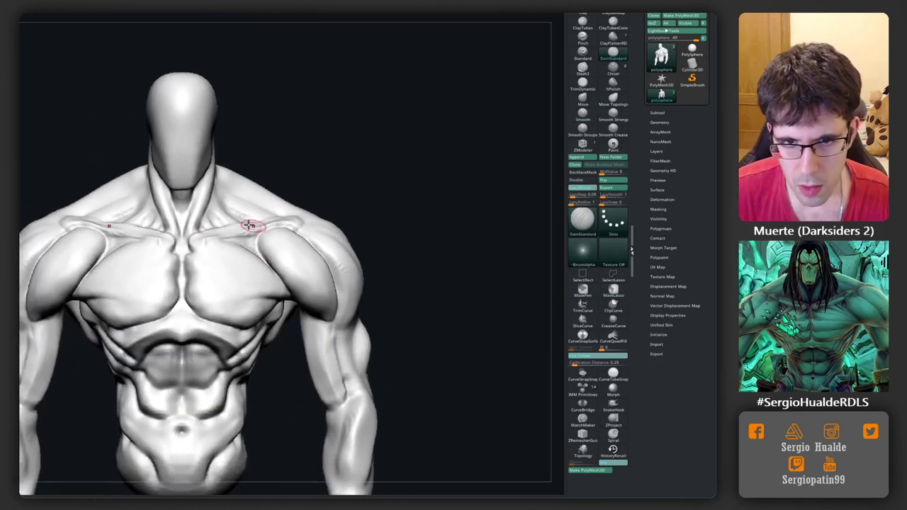
pyautogui.press('b')
pyautogui.press('m')
pyautogui.press('v')
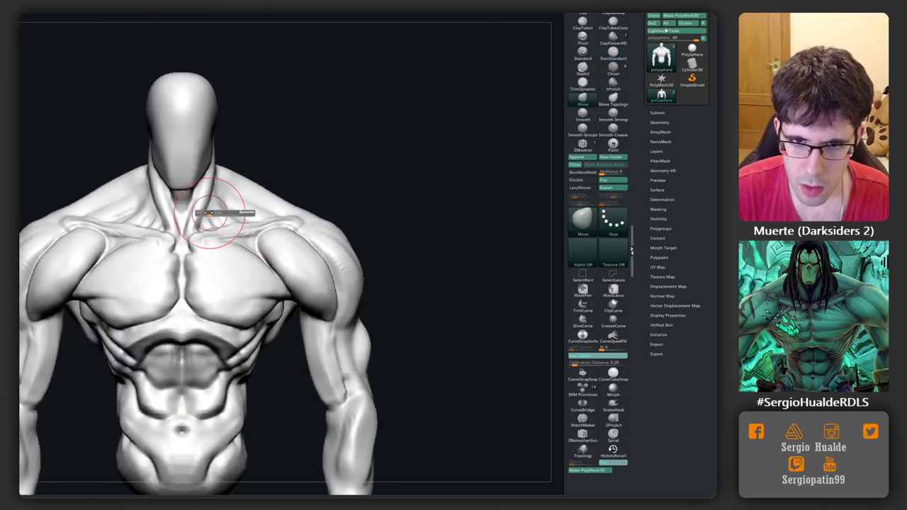
pyautogui.moveTo(243, 187)
pyautogui.mouseDown(button='right')
pyautogui.moveTo(186, 205)
pyautogui.moveTo(212, 179)
pyautogui.moveTo(263, 182)
pyautogui.moveTo(178, 203)
pyautogui.moveTo(174, 214)
pyautogui.moveTo(172, 197)
pyautogui.mouseUp(button='right')
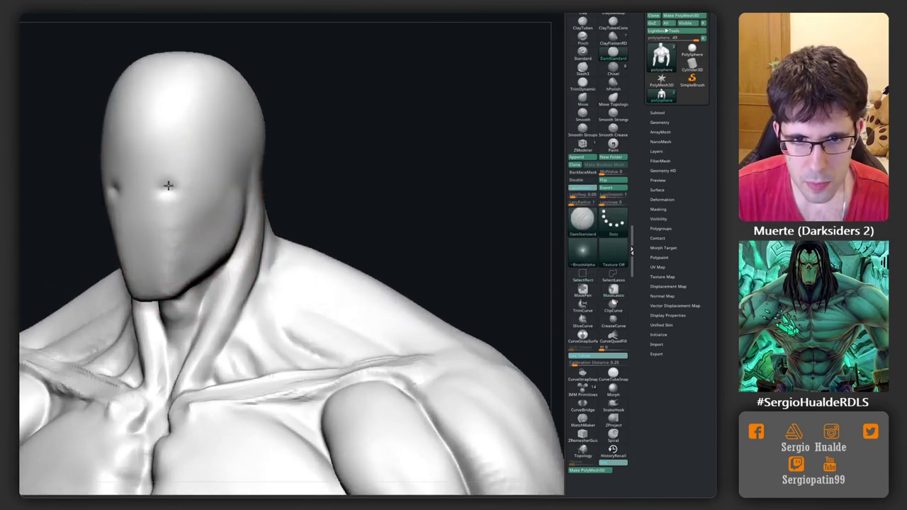
# Carve the right eye socket with DamStandard and turn the head toward profile.
pyautogui.moveTo(168, 185); pyautogui.dragTo(169, 188)
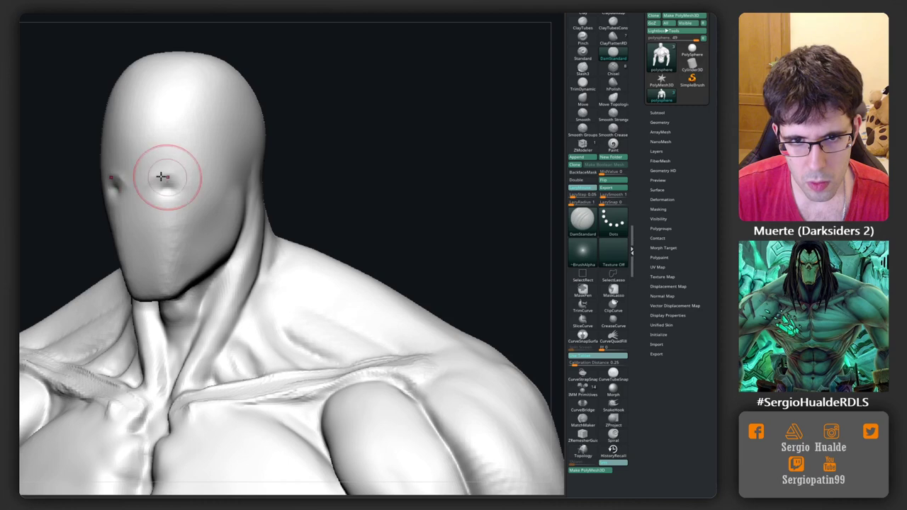
pyautogui.moveTo(178, 177)
pyautogui.mouseDown(button='right')
pyautogui.moveTo(164, 175)
pyautogui.moveTo(164, 202)
pyautogui.moveTo(201, 244)
pyautogui.mouseUp(button='right')
pyautogui.press('b')
pyautogui.press('m')
pyautogui.press('v')
# Shape the mouth region with Clay, DamStandard and Move from a profile view.
pyautogui.press('b')
pyautogui.press('c')
pyautogui.press('l')
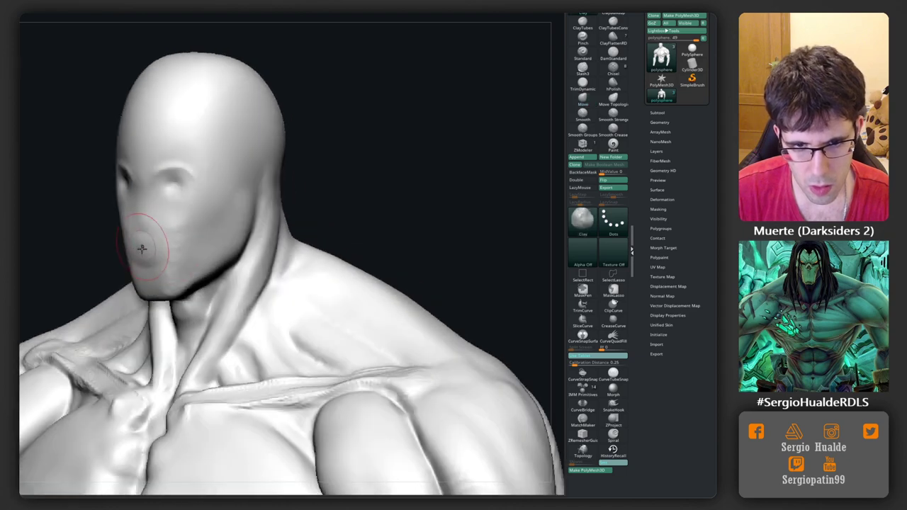
pyautogui.press('b')
pyautogui.press('d')
pyautogui.press('s')
pyautogui.moveTo(182, 278); pyautogui.dragTo(168, 266, button='right')
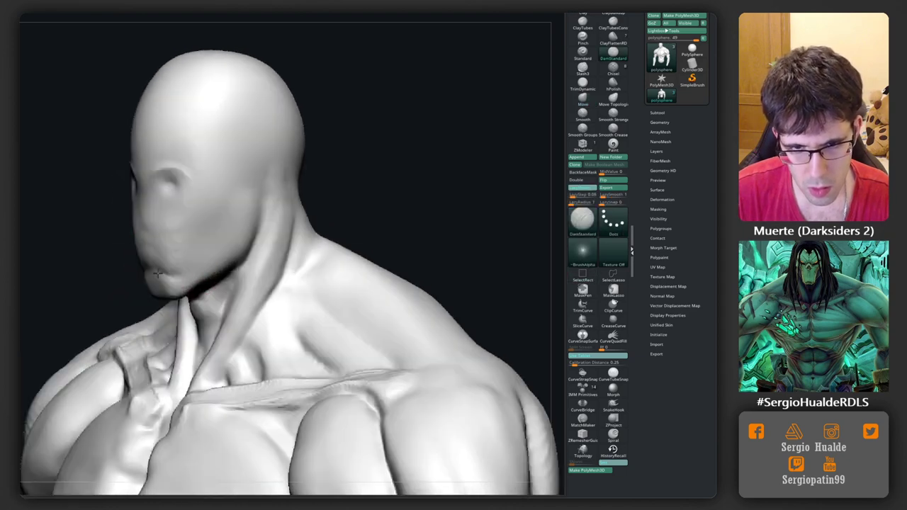
pyautogui.press('b')
pyautogui.press('m')
pyautogui.press('v')
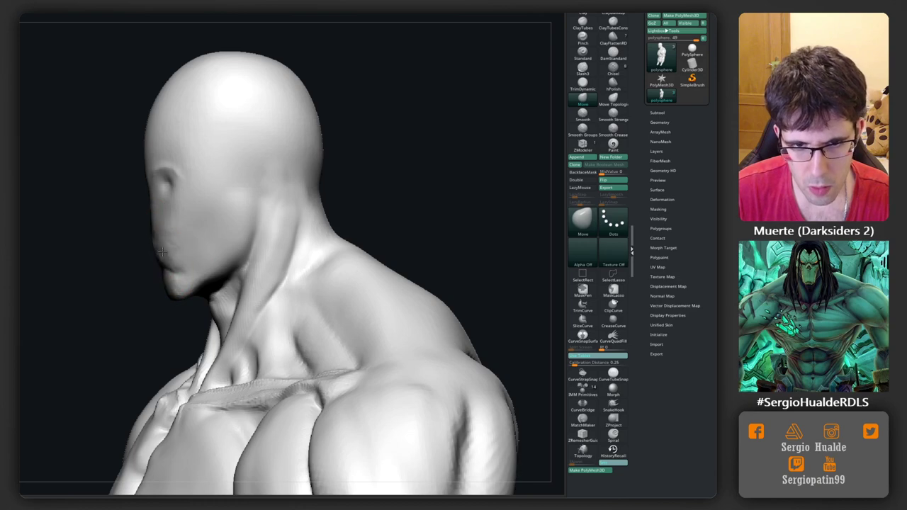
# Turn the head toward the front and ready DamStandard for the cheek crease.
pyautogui.moveTo(156, 252); pyautogui.dragTo(189, 235, button='right')
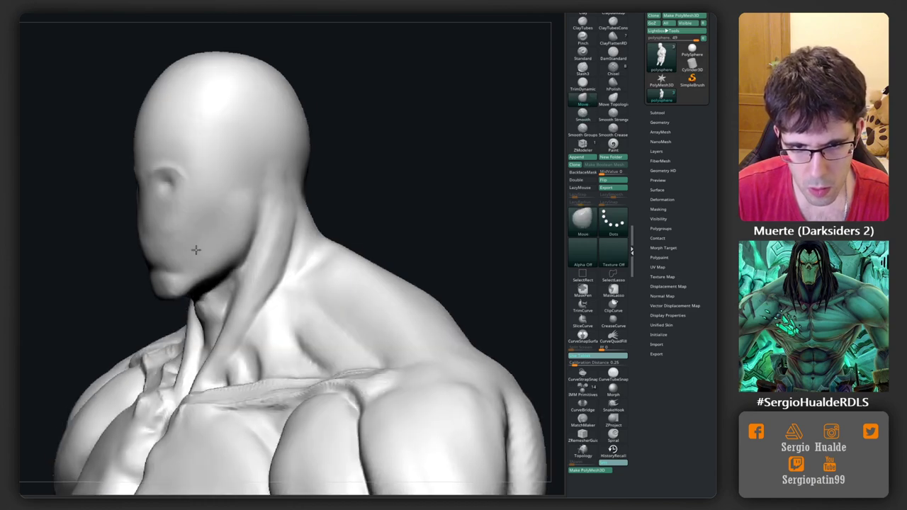
pyautogui.moveTo(180, 272)
pyautogui.mouseDown(button='right')
pyautogui.moveTo(172, 233)
pyautogui.moveTo(146, 236)
pyautogui.moveTo(129, 215)
pyautogui.moveTo(172, 229)
pyautogui.moveTo(226, 197)
pyautogui.mouseUp(button='right')
pyautogui.press('b')
pyautogui.press('d')
pyautogui.press('s')
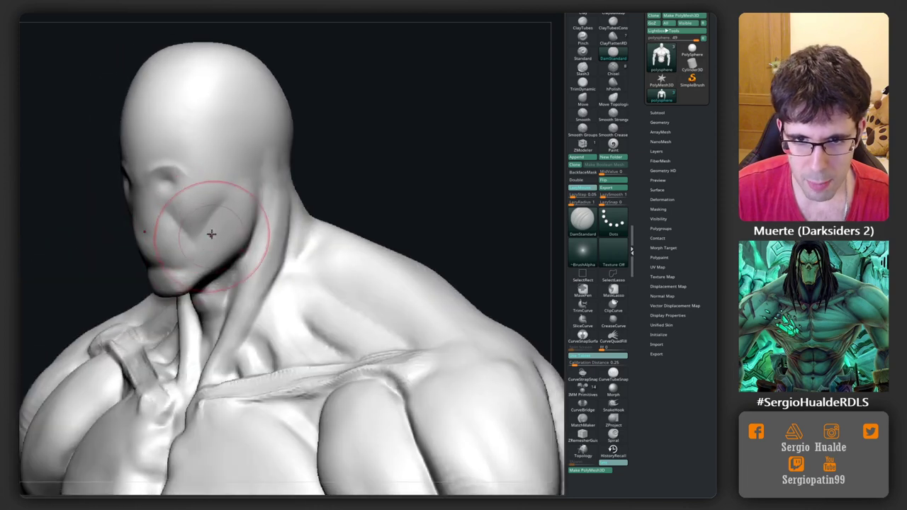
# Carve a cheekbone line along the face.
pyautogui.moveTo(210, 233)
pyautogui.mouseDown(button='right')
pyautogui.moveTo(194, 239)
pyautogui.moveTo(194, 263)
pyautogui.mouseUp(button='right')
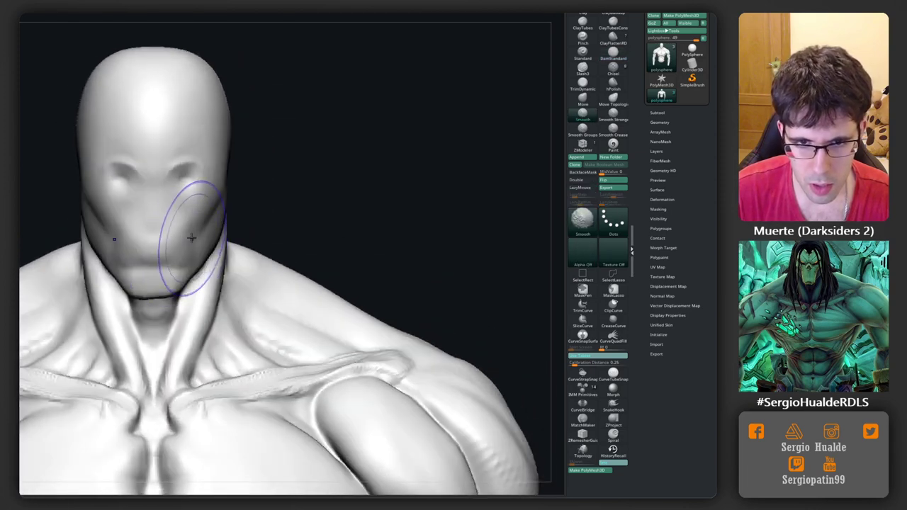
pyautogui.press('shift')
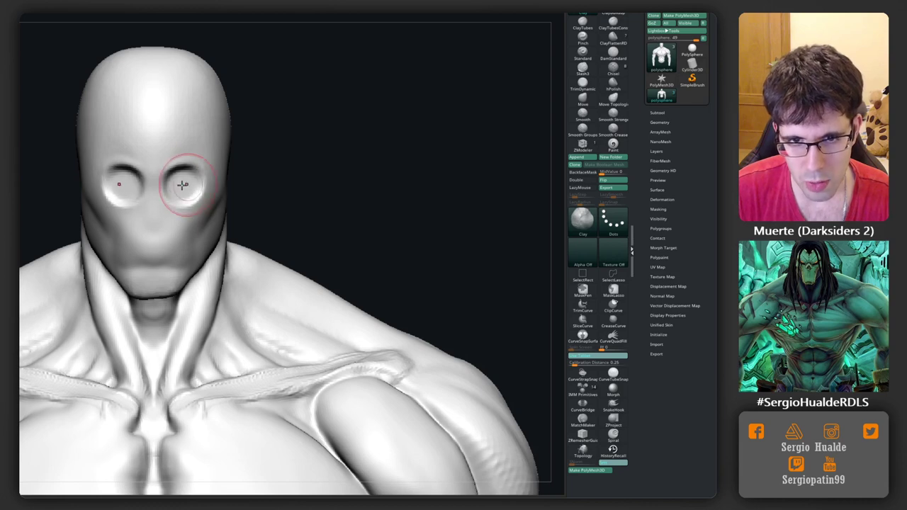
pyautogui.moveTo(183, 185)
pyautogui.mouseDown(button='right')
pyautogui.moveTo(181, 167)
pyautogui.moveTo(177, 188)
pyautogui.moveTo(196, 163)
pyautogui.mouseUp(button='right')
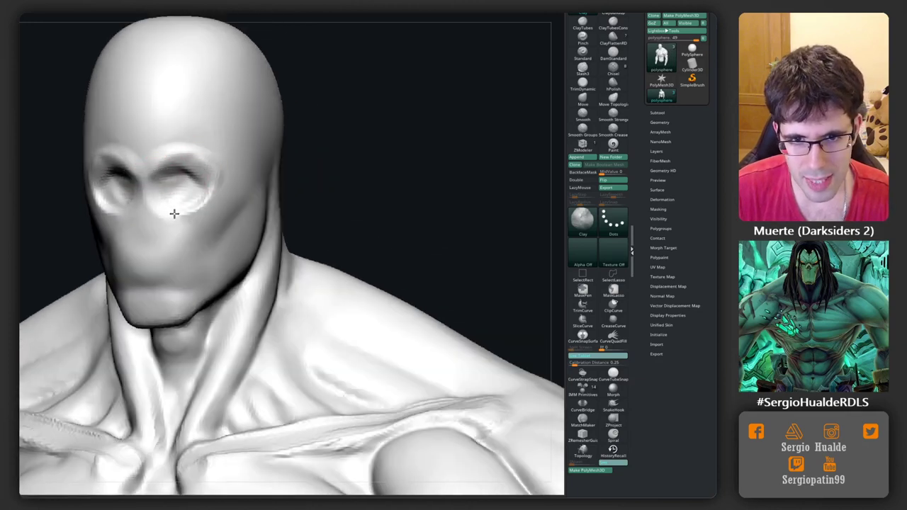
# Smooth and blend both eye sockets symmetrically into the face.
pyautogui.moveTo(201, 200); pyautogui.dragTo(177, 206)
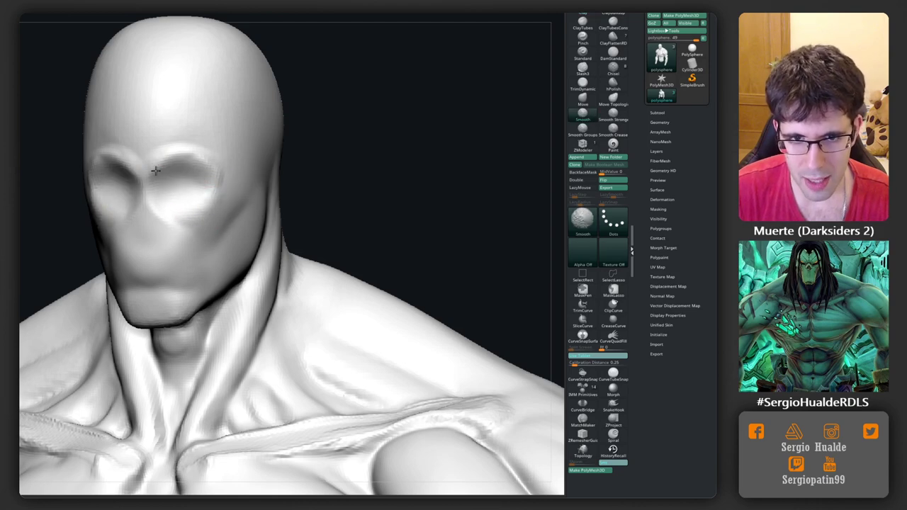
pyautogui.keyDown('shift'); pyautogui.moveTo(204, 155); pyautogui.dragTo(158, 203); pyautogui.keyUp('shift')
pyautogui.moveTo(158, 203); pyautogui.dragTo(162, 205, button='right')
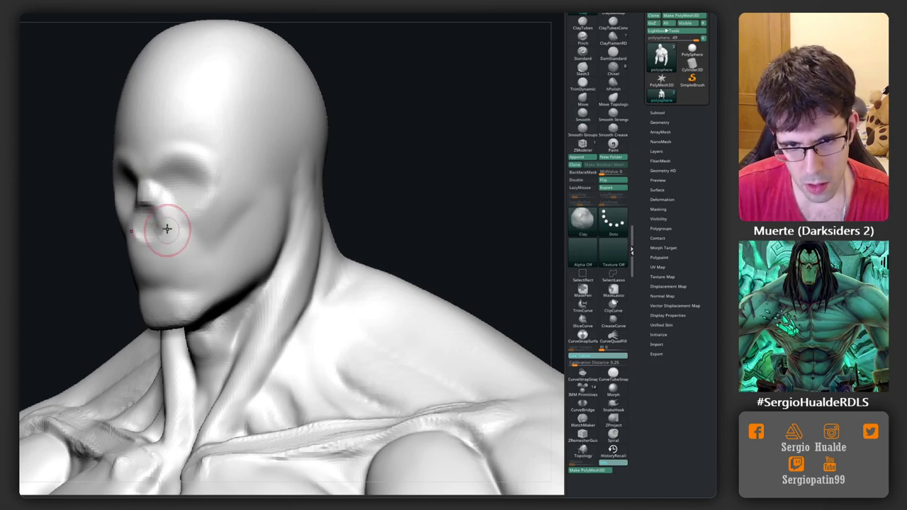
pyautogui.press('b')
pyautogui.press('m')
pyautogui.press('v')
pyautogui.moveTo(178, 205); pyautogui.dragTo(162, 210, button='right')
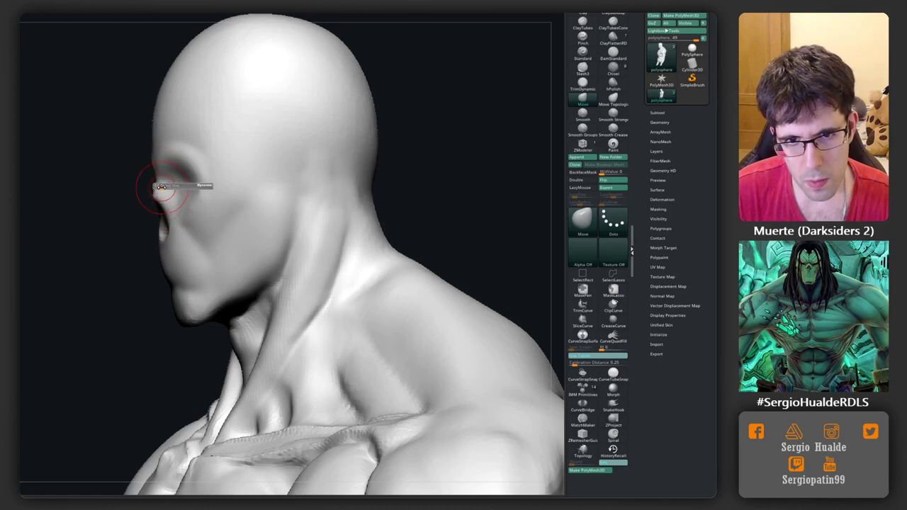
# Push the cheek and nose area with Move from a near-front view.
pyautogui.moveTo(163, 183); pyautogui.dragTo(168, 192, button='right')
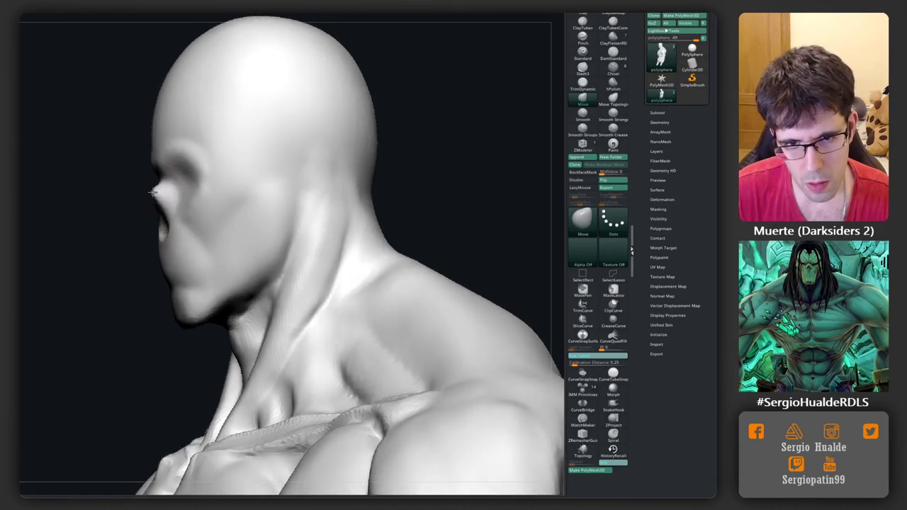
pyautogui.keyDown('shift'); pyautogui.moveTo(194, 227); pyautogui.dragTo(166, 204, button='right'); pyautogui.keyUp('shift')
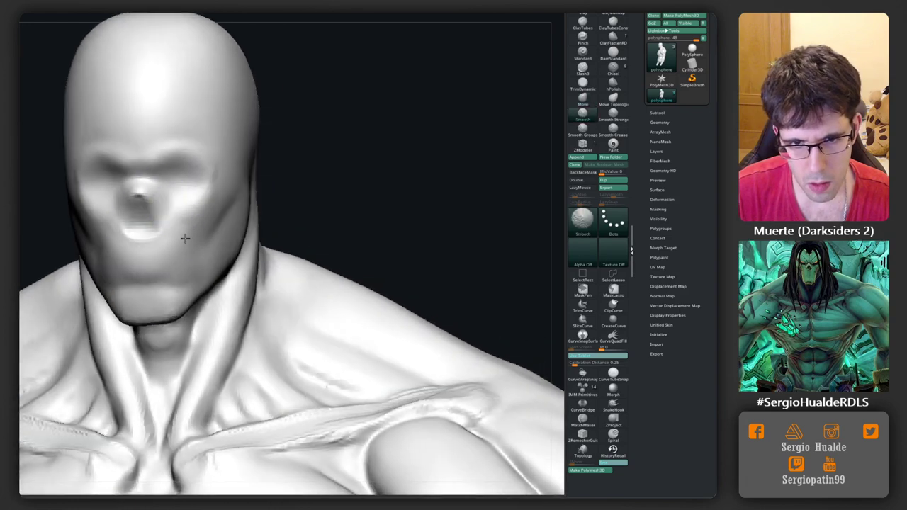
pyautogui.keyDown('alt'); pyautogui.moveTo(223, 223); pyautogui.dragTo(186, 215, button='right'); pyautogui.keyUp('alt')
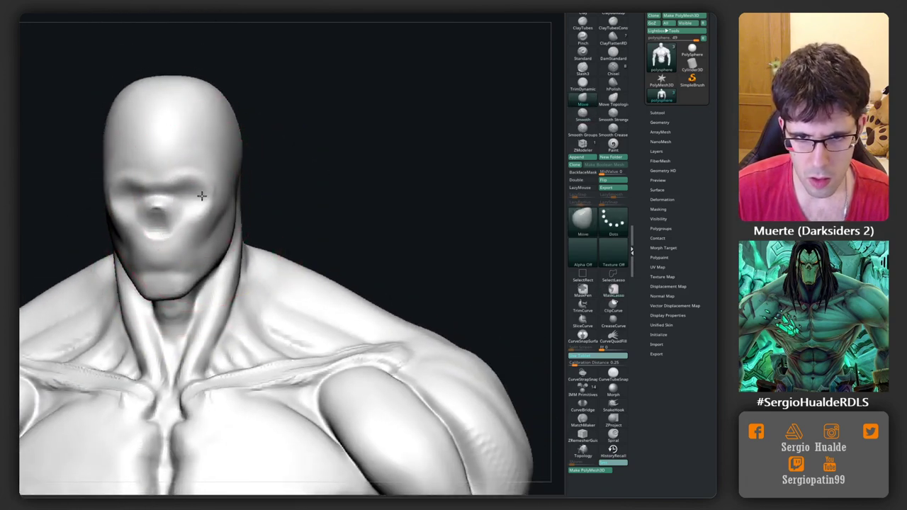
pyautogui.moveTo(201, 195); pyautogui.dragTo(191, 267)
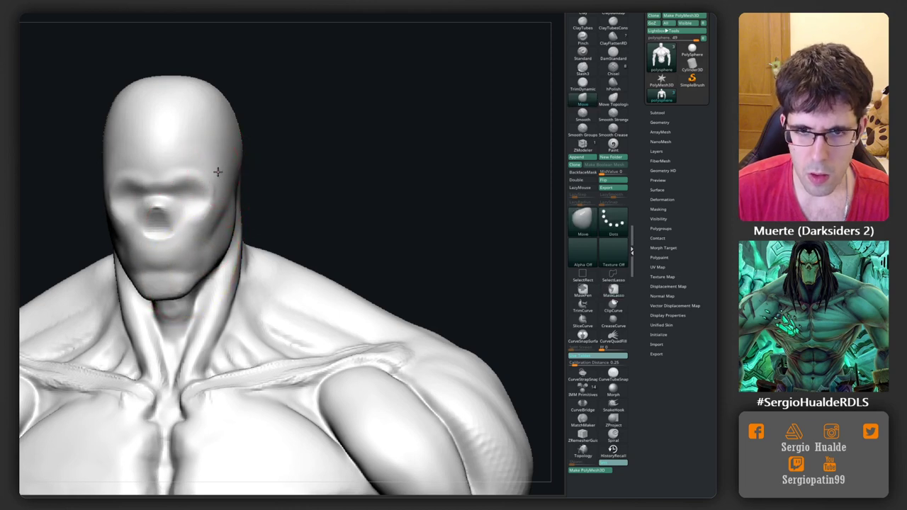
# Rework the cheeks and brow with Clay and Move from a new angle.
pyautogui.moveTo(219, 171)
pyautogui.mouseDown(button='right')
pyautogui.moveTo(189, 200)
pyautogui.moveTo(166, 205)
pyautogui.mouseUp(button='right')
pyautogui.press('b')
pyautogui.press('c')
pyautogui.press('l')
pyautogui.press('b')
pyautogui.press('m')
pyautogui.press('v')
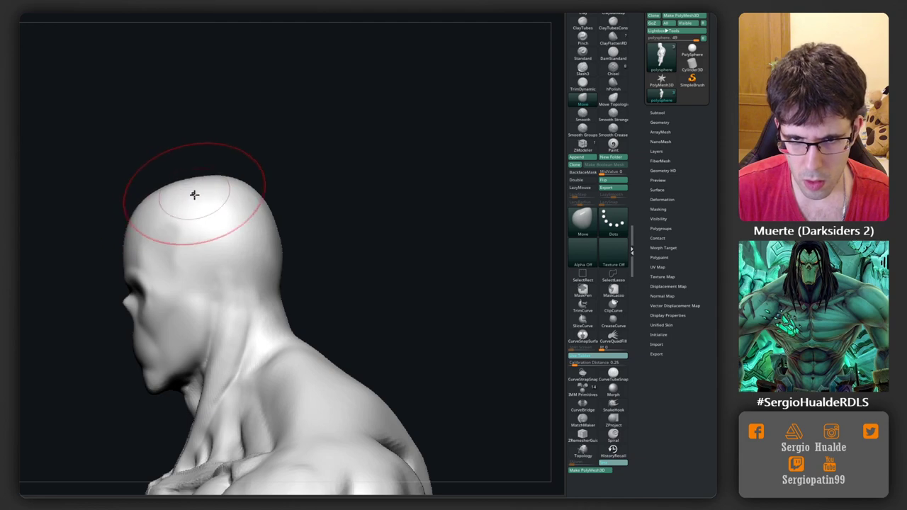
# Review the torso from front and three-quarter views, then take DamStandard to the neck's side.
pyautogui.moveTo(194, 194)
pyautogui.mouseDown(button='right')
pyautogui.moveTo(177, 211)
pyautogui.moveTo(183, 250)
pyautogui.mouseUp(button='right')
pyautogui.press('shift')
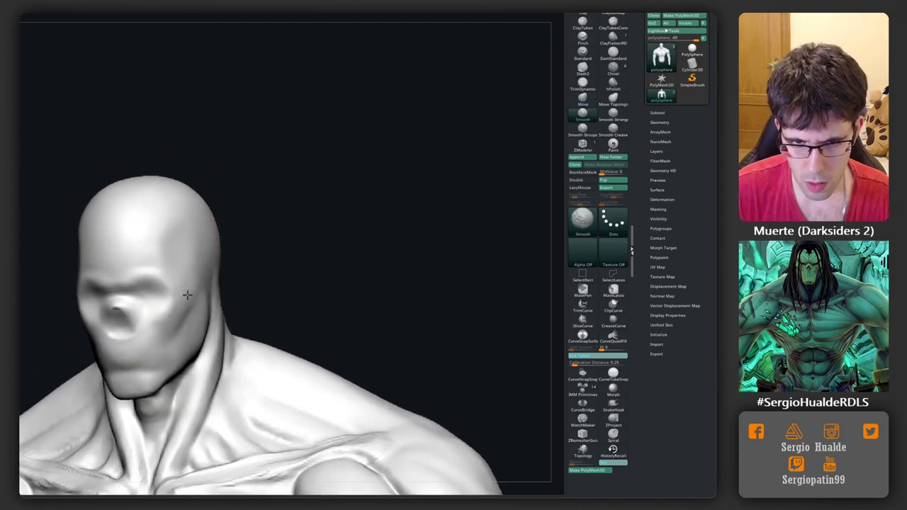
pyautogui.moveTo(187, 295)
pyautogui.keyDown('shift'); pyautogui.mouseDown(button='right')
pyautogui.moveTo(217, 239)
pyautogui.moveTo(296, 146)
pyautogui.mouseUp(button='right'); pyautogui.keyUp('shift')
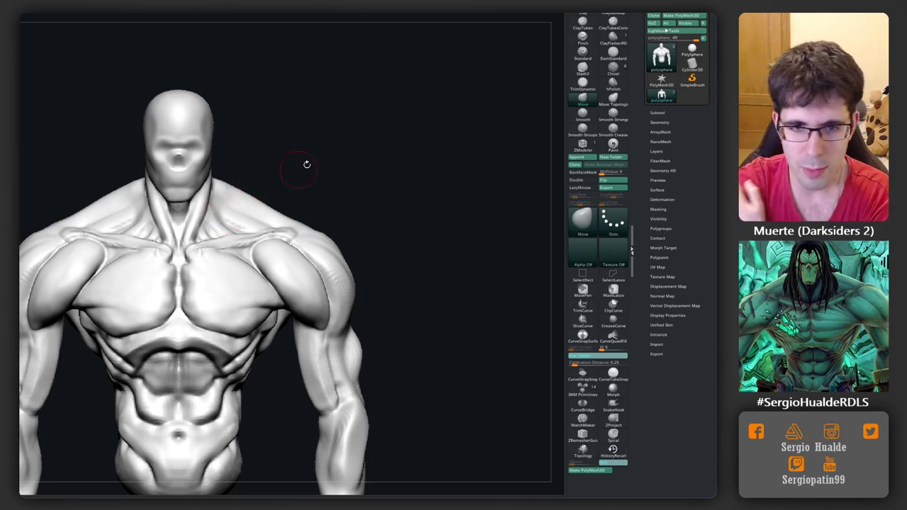
pyautogui.moveTo(306, 162)
pyautogui.mouseDown(button='right')
pyautogui.moveTo(225, 241)
pyautogui.moveTo(215, 220)
pyautogui.moveTo(152, 209)
pyautogui.moveTo(174, 243)
pyautogui.moveTo(217, 234)
pyautogui.moveTo(239, 203)
pyautogui.moveTo(185, 268)
pyautogui.mouseUp(button='right')
pyautogui.press('b')
pyautogui.press('d')
pyautogui.press('s')
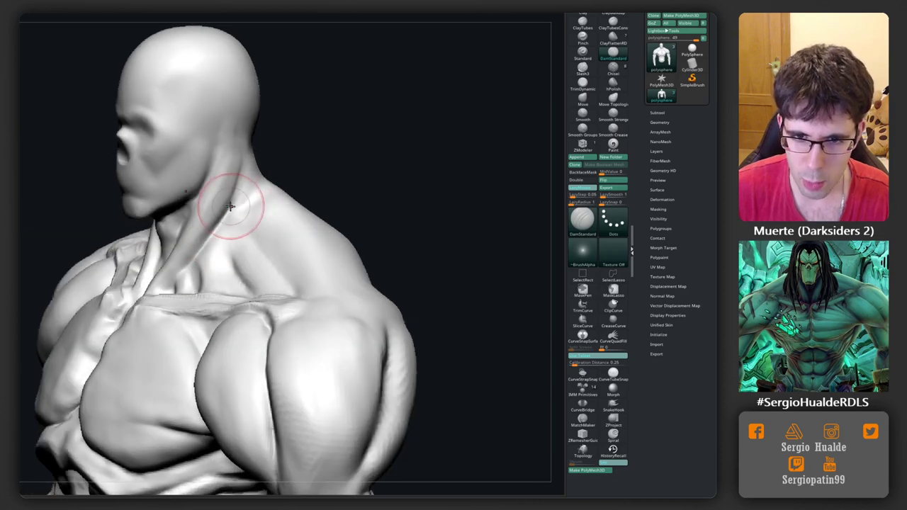
pyautogui.moveTo(230, 207)
pyautogui.mouseDown(button='right')
pyautogui.moveTo(208, 259)
pyautogui.moveTo(182, 285)
pyautogui.moveTo(205, 245)
pyautogui.moveTo(178, 263)
pyautogui.mouseUp(button='right')
# Build up and smooth the neck and trapezius with Clay, orbiting around the neck.
pyautogui.press('b')
pyautogui.press('c')
pyautogui.press('l')
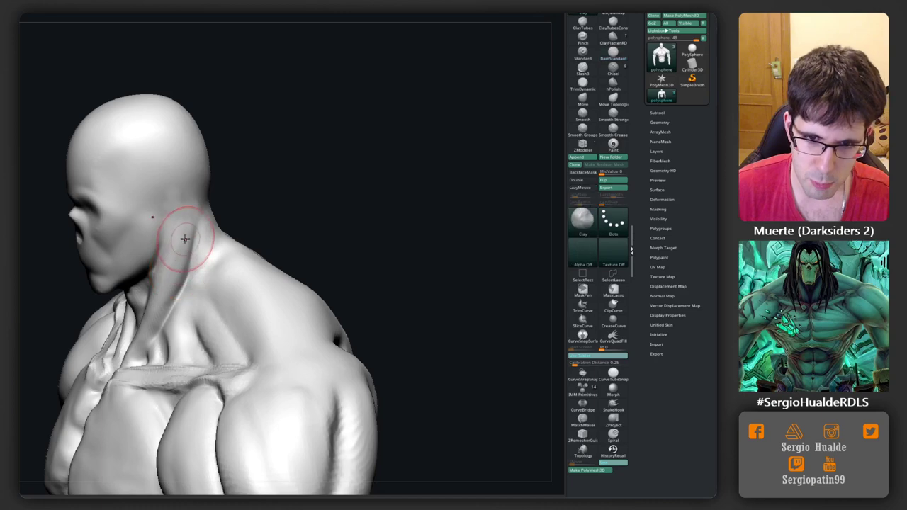
pyautogui.press('shift')
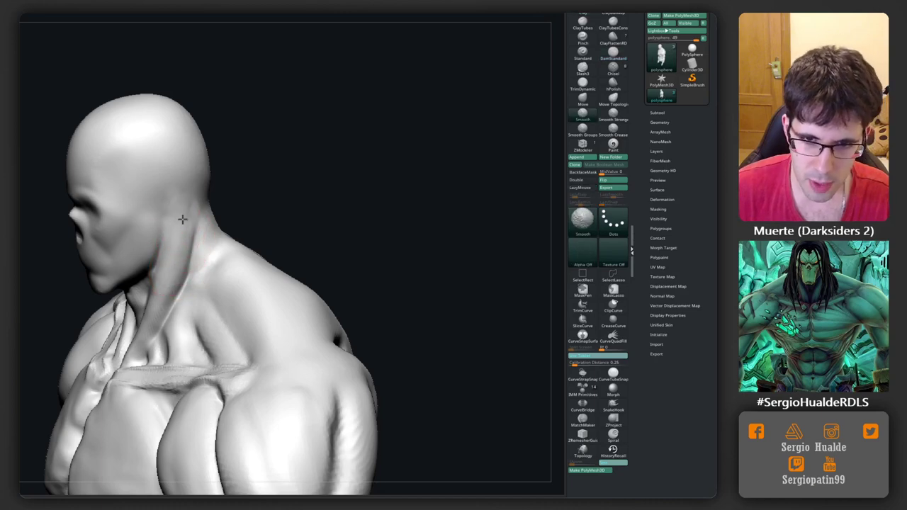
pyautogui.moveTo(203, 200)
pyautogui.mouseDown(button='right')
pyautogui.moveTo(196, 219)
pyautogui.moveTo(213, 300)
pyautogui.moveTo(199, 283)
pyautogui.mouseUp(button='right')
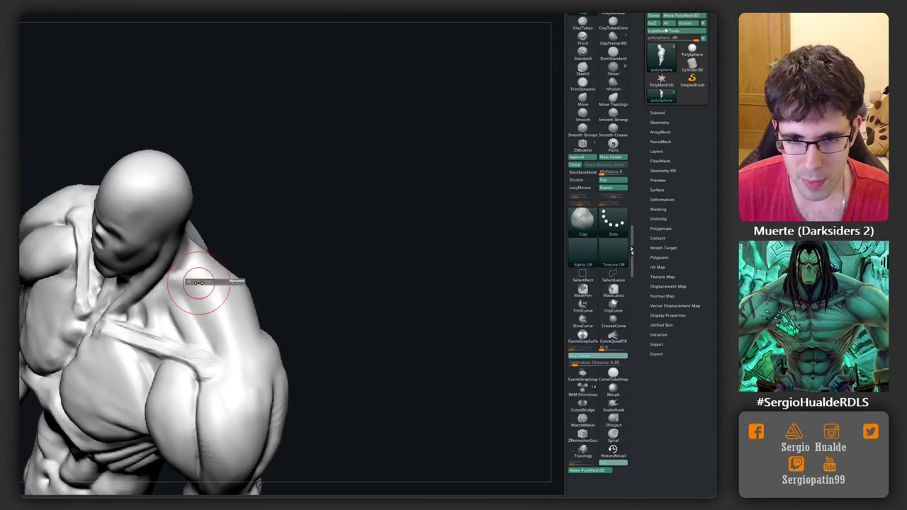
pyautogui.moveTo(236, 330); pyautogui.dragTo(188, 291, button='right')
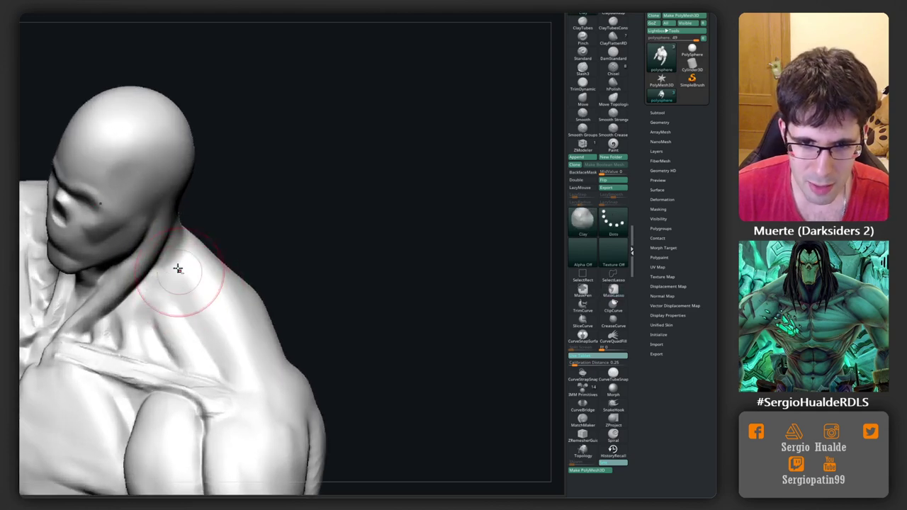
pyautogui.moveTo(192, 265)
pyautogui.mouseDown(button='right')
pyautogui.moveTo(216, 277)
pyautogui.moveTo(219, 328)
pyautogui.moveTo(231, 294)
pyautogui.mouseUp(button='right')
pyautogui.press('shift')
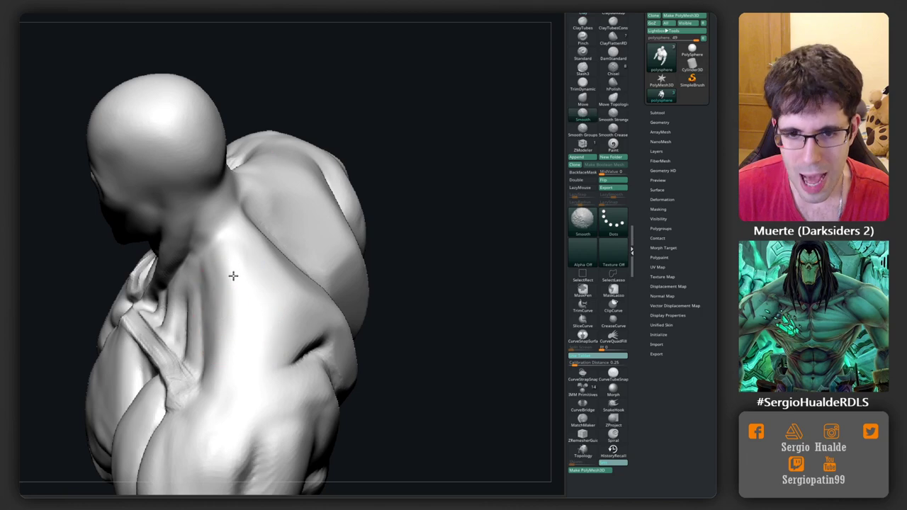
pyautogui.moveTo(223, 233)
pyautogui.mouseDown(button='right')
pyautogui.moveTo(233, 219)
pyautogui.moveTo(194, 186)
pyautogui.mouseUp(button='right')
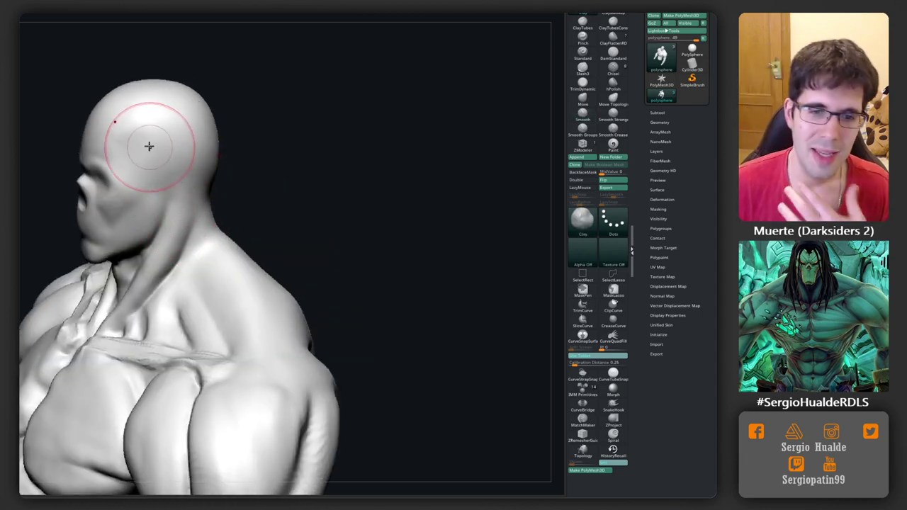
pyautogui.moveTo(197, 185)
pyautogui.mouseDown(button='right')
pyautogui.moveTo(198, 247)
pyautogui.moveTo(158, 304)
pyautogui.moveTo(233, 233)
pyautogui.moveTo(214, 221)
pyautogui.moveTo(207, 251)
pyautogui.moveTo(196, 211)
pyautogui.moveTo(210, 197)
pyautogui.mouseUp(button='right')
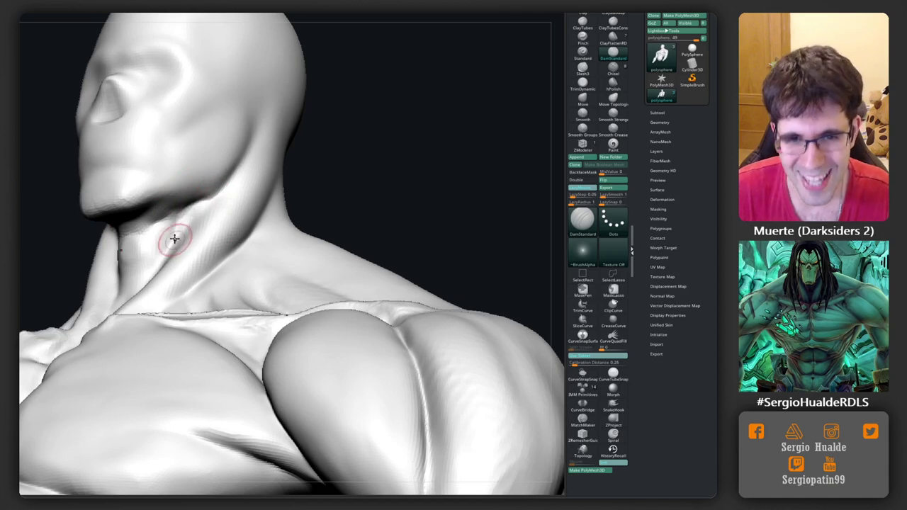
# Smooth the carved throat lines while turning the bust around.
pyautogui.press('shift')
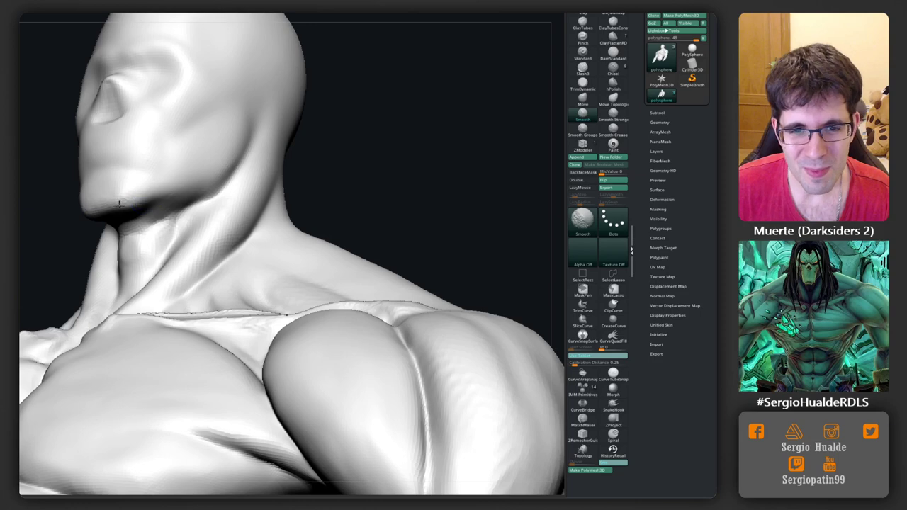
pyautogui.moveTo(158, 192)
pyautogui.mouseDown(button='right')
pyautogui.moveTo(152, 222)
pyautogui.moveTo(182, 258)
pyautogui.mouseUp(button='right')
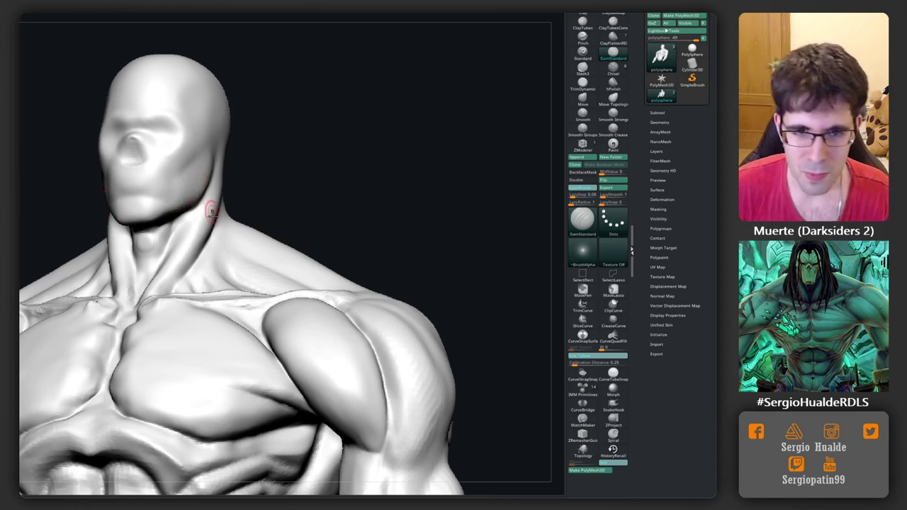
pyautogui.moveTo(211, 212)
pyautogui.mouseDown(button='right')
pyautogui.moveTo(223, 236)
pyautogui.moveTo(217, 177)
pyautogui.moveTo(242, 226)
pyautogui.moveTo(250, 205)
pyautogui.mouseUp(button='right')
pyautogui.moveTo(214, 150)
pyautogui.mouseDown(button='right')
pyautogui.moveTo(239, 170)
pyautogui.moveTo(151, 132)
pyautogui.mouseUp(button='right')
pyautogui.moveTo(206, 185)
pyautogui.mouseDown(button='right')
pyautogui.moveTo(190, 282)
pyautogui.moveTo(217, 211)
pyautogui.moveTo(152, 278)
pyautogui.moveTo(170, 281)
pyautogui.moveTo(152, 274)
pyautogui.mouseUp(button='right')
# Add clay over the trapezius beside the neck, then return to DamStandard.
pyautogui.press('b')
pyautogui.press('c')
pyautogui.press('l')
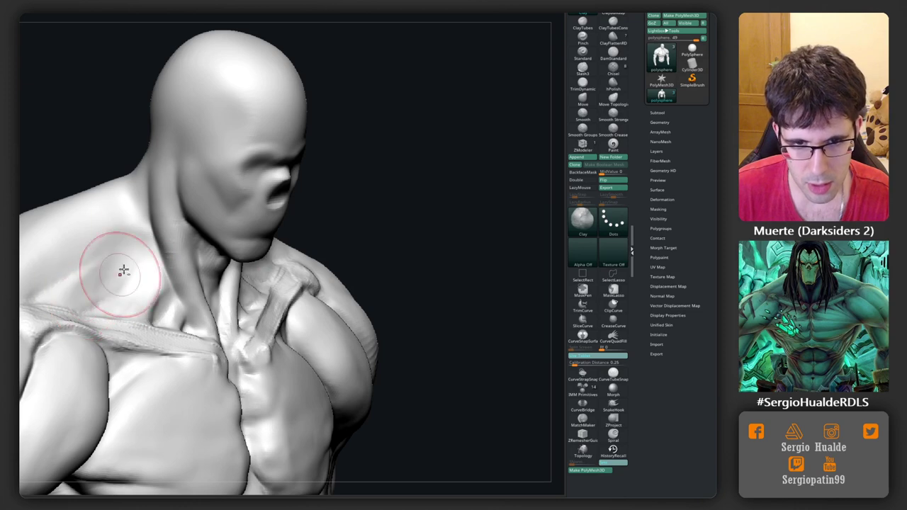
pyautogui.press('b')
pyautogui.press('d')
pyautogui.press('s')
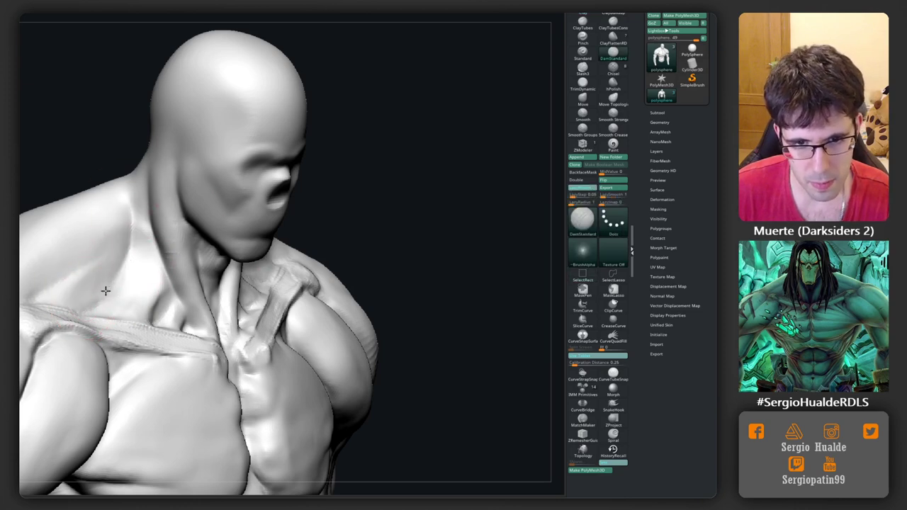
pyautogui.moveTo(116, 300)
pyautogui.mouseDown(button='right')
pyautogui.moveTo(169, 287)
pyautogui.moveTo(134, 310)
pyautogui.moveTo(71, 304)
pyautogui.mouseUp(button='right')
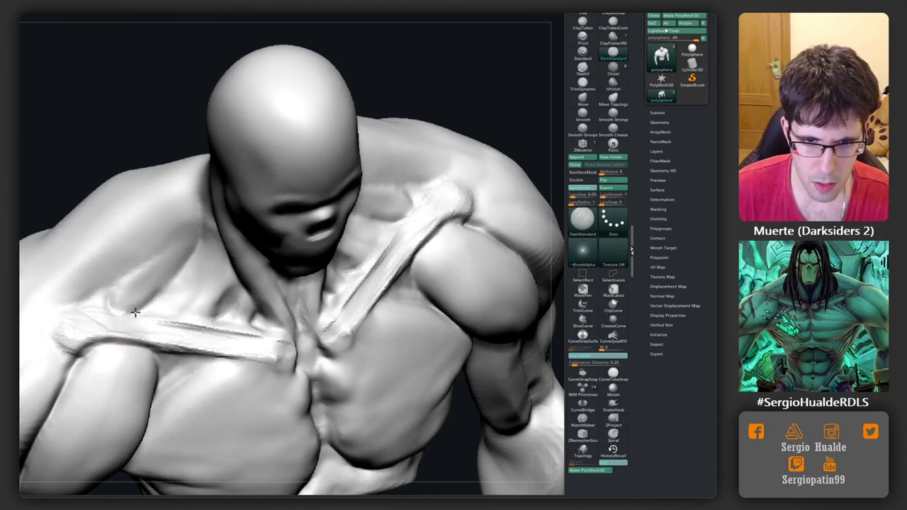
# Smooth the left shoulder and collarbone.
pyautogui.moveTo(71, 303)
pyautogui.keyDown('shift'); pyautogui.mouseDown()
pyautogui.moveTo(111, 288)
pyautogui.moveTo(156, 288)
pyautogui.moveTo(196, 239)
pyautogui.mouseUp(); pyautogui.keyUp('shift')
pyautogui.moveTo(196, 239)
pyautogui.mouseDown(button='right')
pyautogui.moveTo(189, 229)
pyautogui.moveTo(232, 285)
pyautogui.moveTo(213, 290)
pyautogui.moveTo(283, 272)
pyautogui.mouseUp(button='right')
pyautogui.press('b')
pyautogui.press('c')
pyautogui.press('l')
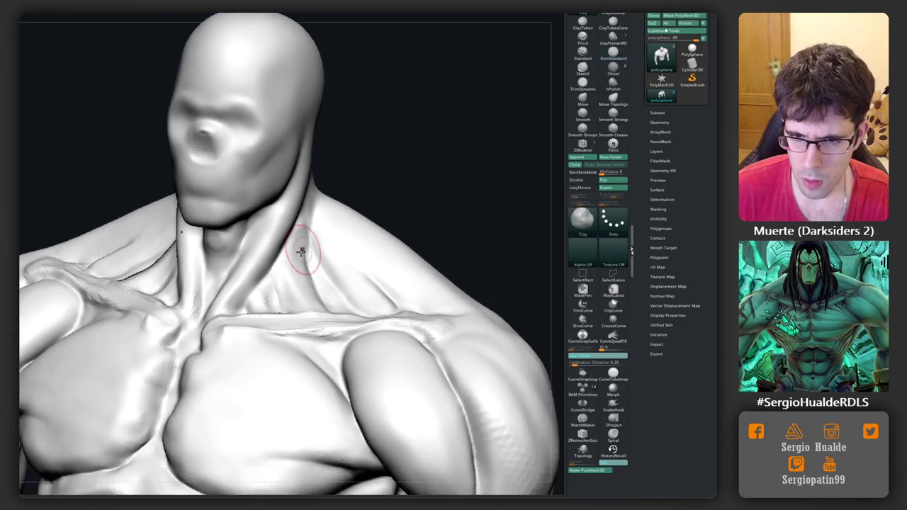
# Carve a groove across the right shoulder with DamStandard.
pyautogui.moveTo(340, 293); pyautogui.dragTo(340, 279, button='right')
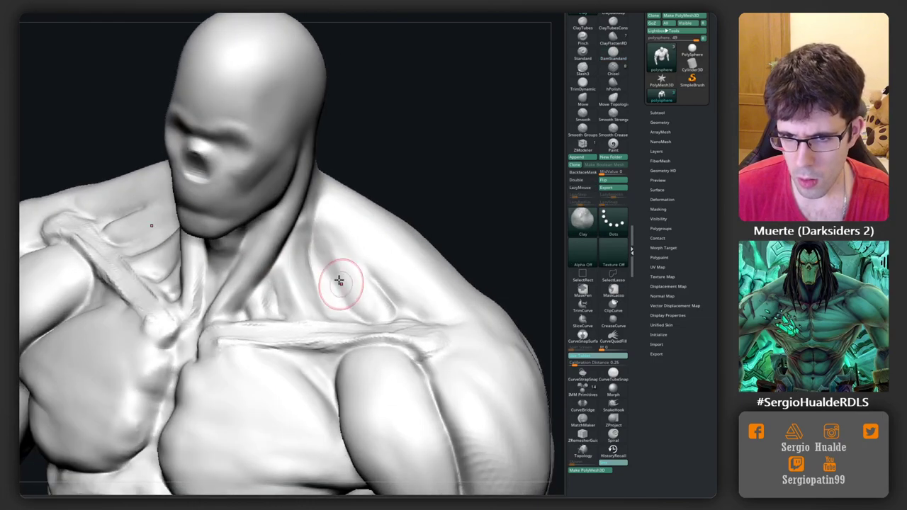
pyautogui.press('b')
pyautogui.press('d')
pyautogui.press('s')
pyautogui.moveTo(339, 288); pyautogui.dragTo(377, 320)
pyautogui.moveTo(376, 319)
pyautogui.mouseDown(button='right')
pyautogui.moveTo(318, 300)
pyautogui.moveTo(314, 237)
pyautogui.moveTo(300, 219)
pyautogui.mouseUp(button='right')
# Build up the muscles along the neck with Clay strokes.
pyautogui.press('b')
pyautogui.press('c')
pyautogui.press('l')
pyautogui.moveTo(290, 229); pyautogui.dragTo(309, 126)
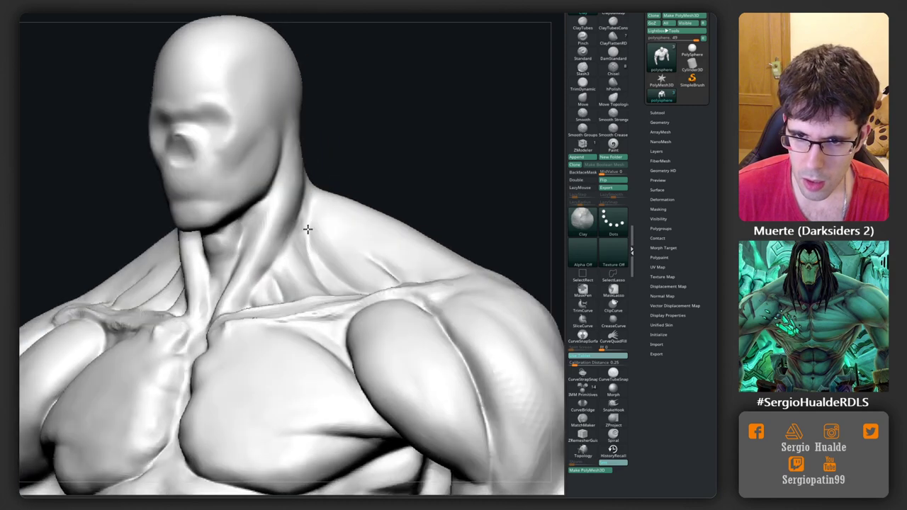
pyautogui.moveTo(273, 248); pyautogui.dragTo(305, 151, button='right')
# Sharpen the neck tendons down to the sternum notch from a front view.
pyautogui.press('b')
pyautogui.press('d')
pyautogui.press('s')
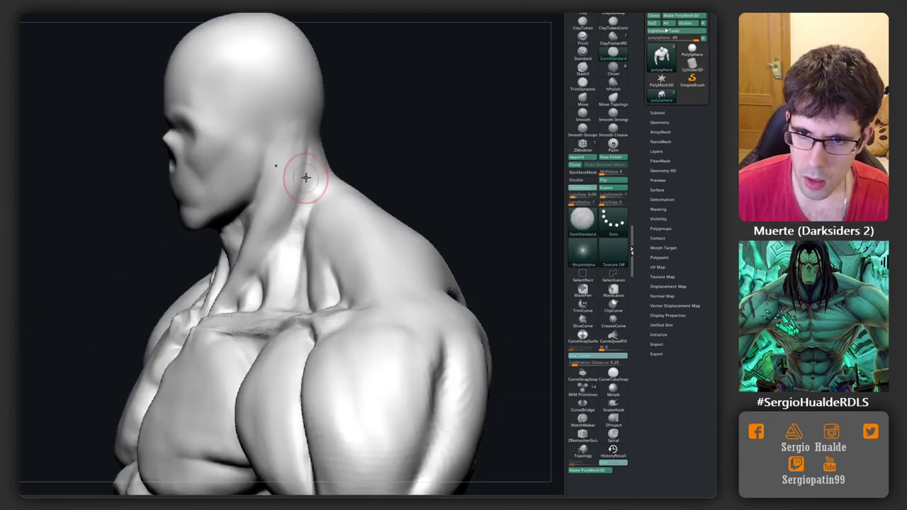
pyautogui.moveTo(294, 269); pyautogui.dragTo(249, 217, button='right')
pyautogui.moveTo(209, 314)
pyautogui.mouseDown(button='right')
pyautogui.moveTo(241, 247)
pyautogui.moveTo(220, 243)
pyautogui.mouseUp(button='right')
pyautogui.moveTo(213, 304); pyautogui.dragTo(196, 255, button='right')
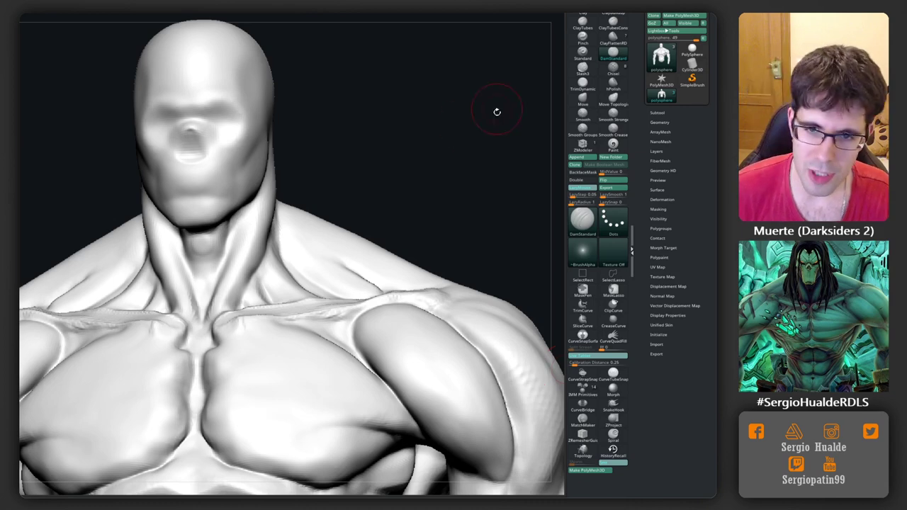
# Zoom out and orbit around the chest and abs, ending on a centred front view.
pyautogui.moveTo(496, 111)
pyautogui.mouseDown()
pyautogui.moveTo(365, 260)
pyautogui.moveTo(330, 277)
pyautogui.mouseUp()
pyautogui.moveTo(331, 278)
pyautogui.mouseDown(button='right')
pyautogui.moveTo(334, 270)
pyautogui.moveTo(294, 291)
pyautogui.moveTo(255, 283)
pyautogui.moveTo(284, 308)
pyautogui.moveTo(283, 323)
pyautogui.moveTo(300, 290)
pyautogui.moveTo(325, 273)
pyautogui.mouseUp(button='right')
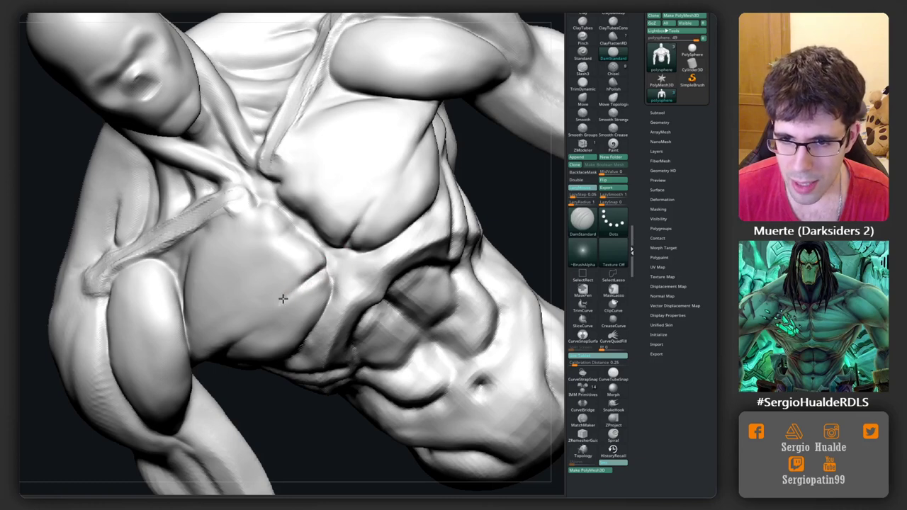
pyautogui.moveTo(283, 299)
pyautogui.mouseDown(button='right')
pyautogui.moveTo(239, 328)
pyautogui.moveTo(312, 326)
pyautogui.moveTo(340, 277)
pyautogui.moveTo(314, 318)
pyautogui.mouseUp(button='right')
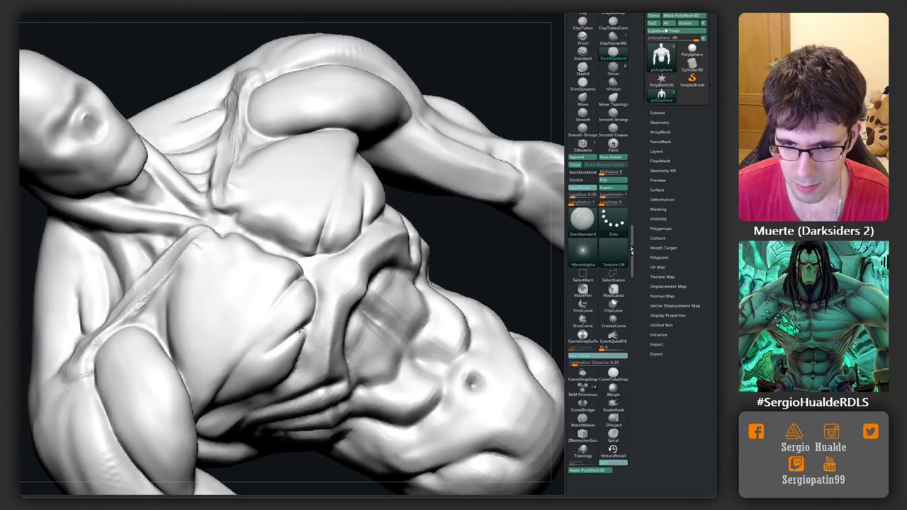
pyautogui.moveTo(245, 358)
pyautogui.mouseDown(button='right')
pyautogui.moveTo(277, 314)
pyautogui.moveTo(294, 263)
pyautogui.moveTo(300, 319)
pyautogui.moveTo(291, 309)
pyautogui.mouseUp(button='right')
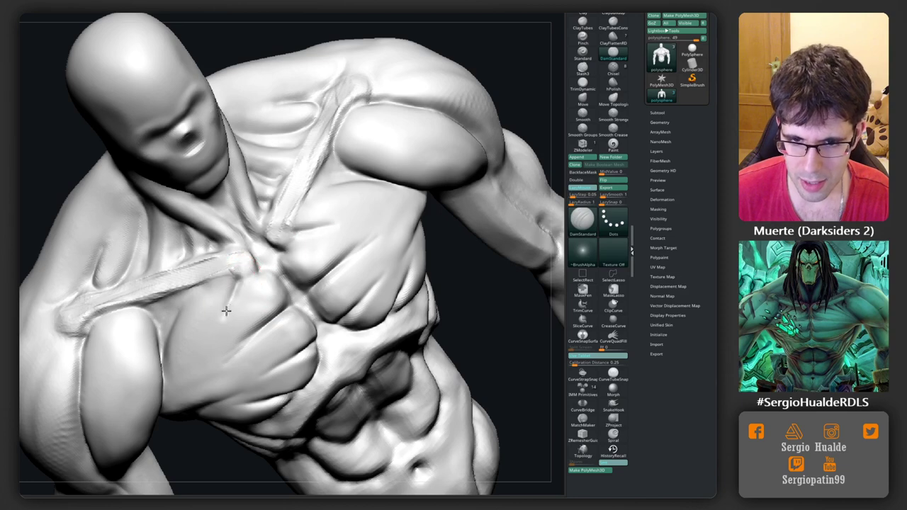
pyautogui.moveTo(234, 300)
pyautogui.mouseDown(button='right')
pyautogui.moveTo(245, 290)
pyautogui.moveTo(230, 280)
pyautogui.mouseUp(button='right')
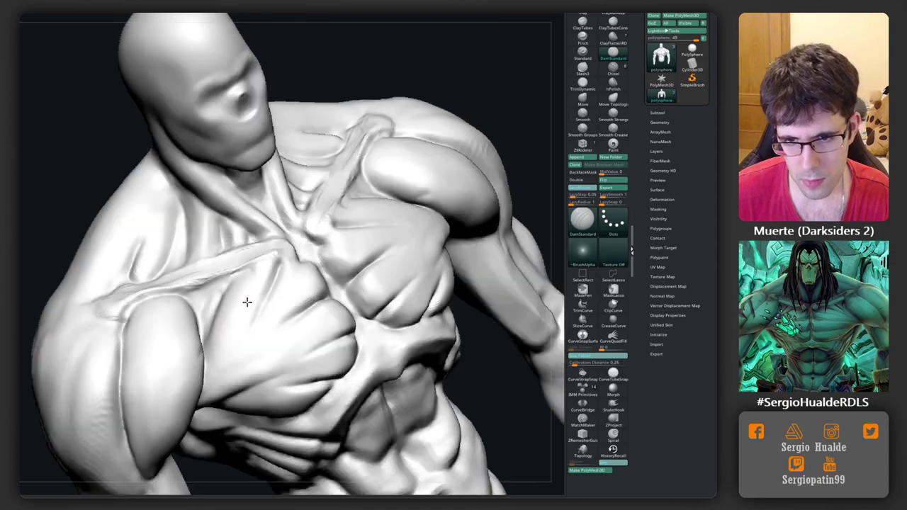
pyautogui.moveTo(248, 303)
pyautogui.mouseDown(button='right')
pyautogui.moveTo(269, 300)
pyautogui.moveTo(321, 346)
pyautogui.moveTo(256, 292)
pyautogui.moveTo(205, 291)
pyautogui.mouseUp(button='right')
# Select the Clay brush (B, C, L) for refining the pectorals and upper abs.
pyautogui.press('b')
pyautogui.press('c')
pyautogui.press('l')
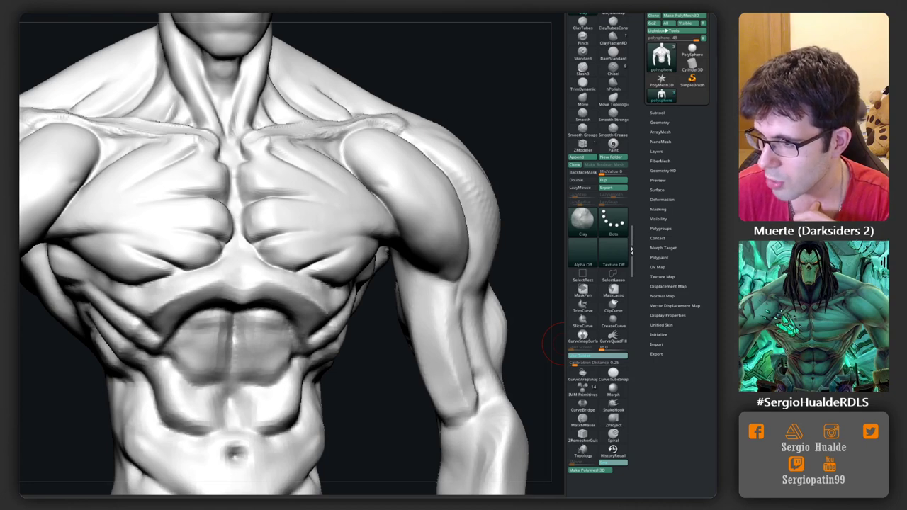
# Carve a sharper crease along the chest strap ridge with DamStandard.
pyautogui.moveTo(501, 132)
pyautogui.mouseDown()
pyautogui.moveTo(415, 203)
pyautogui.moveTo(246, 209)
pyautogui.moveTo(266, 197)
pyautogui.moveTo(287, 245)
pyautogui.moveTo(235, 297)
pyautogui.moveTo(192, 311)
pyautogui.mouseUp()
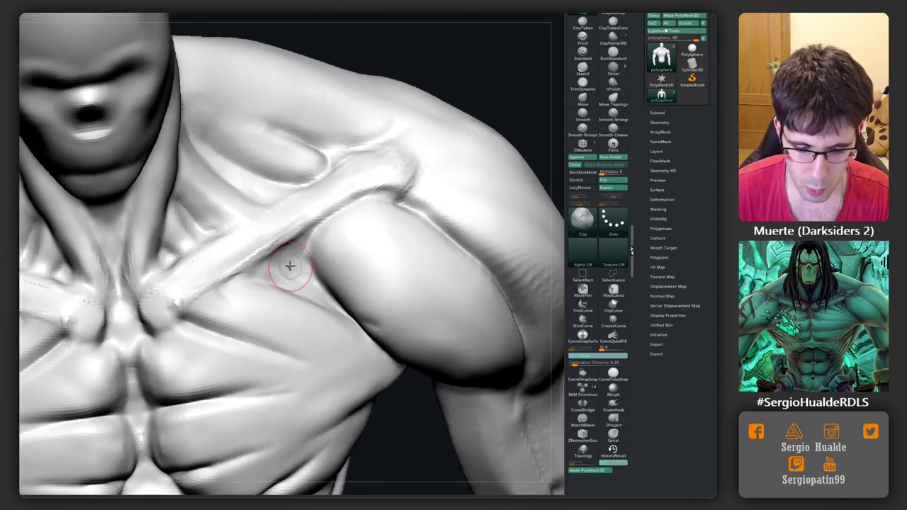
pyautogui.moveTo(290, 262)
pyautogui.keyDown('ctrl'); pyautogui.mouseDown(button='right')
pyautogui.moveTo(264, 292)
pyautogui.moveTo(269, 312)
pyautogui.moveTo(298, 270)
pyautogui.moveTo(292, 249)
pyautogui.mouseUp(button='right'); pyautogui.keyUp('ctrl')
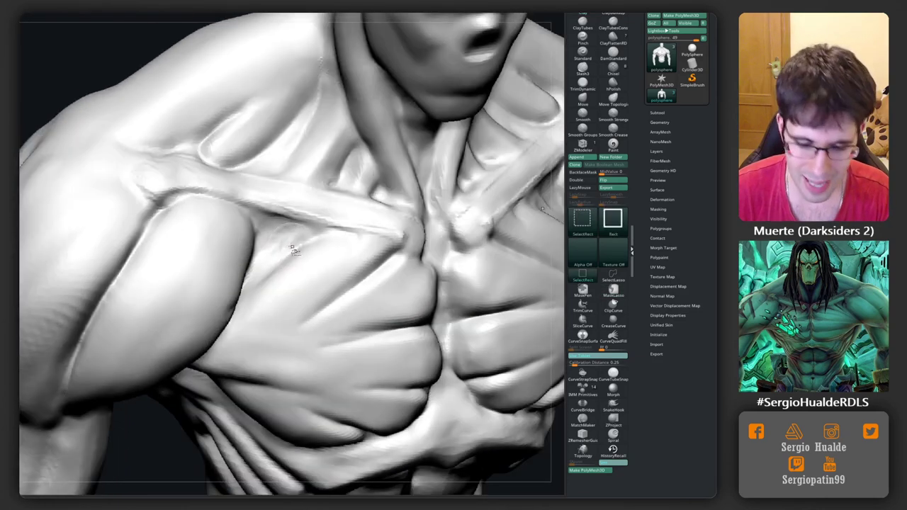
pyautogui.press('b')
pyautogui.press('d')
pyautogui.press('s')
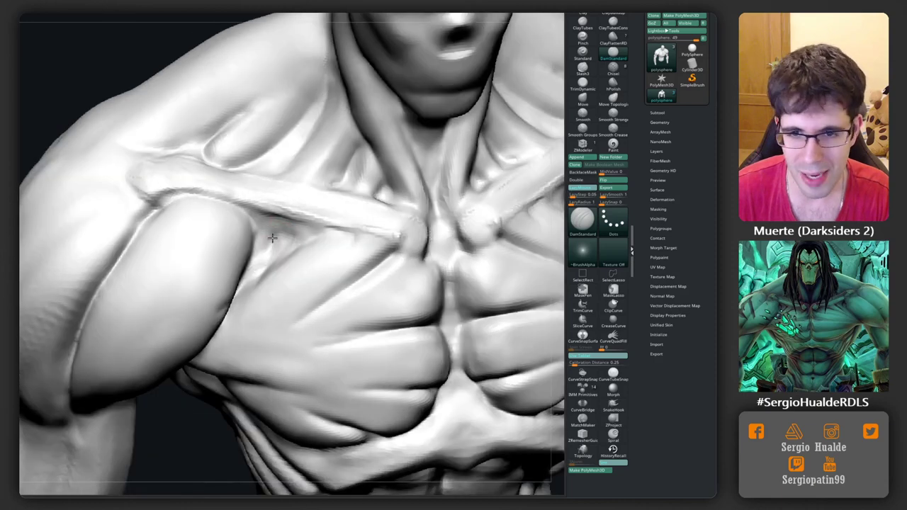
pyautogui.moveTo(257, 292)
pyautogui.mouseDown(button='right')
pyautogui.moveTo(277, 248)
pyautogui.moveTo(289, 243)
pyautogui.moveTo(251, 241)
pyautogui.moveTo(239, 277)
pyautogui.moveTo(271, 272)
pyautogui.moveTo(258, 232)
pyautogui.mouseUp(button='right')
# Build up the strap with Clay, then reshape it with a smaller Move brush.
pyautogui.press('b')
pyautogui.press('c')
pyautogui.press('l')
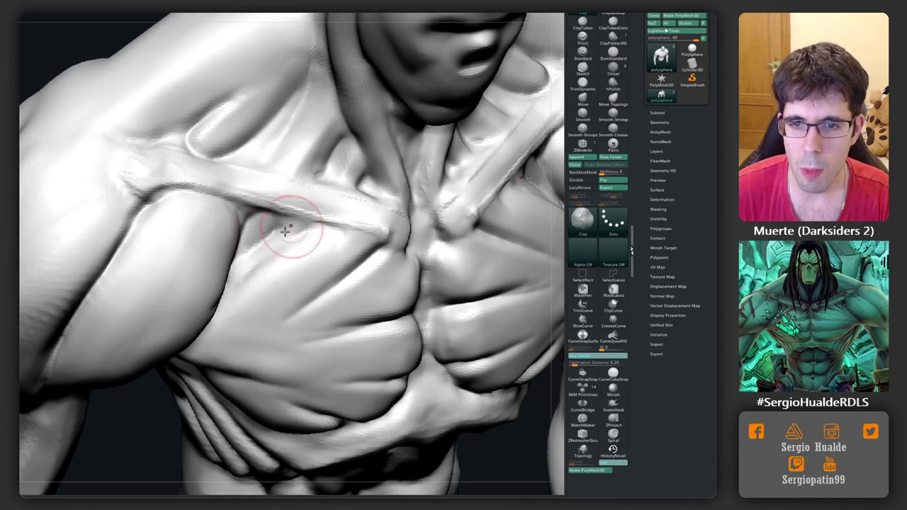
pyautogui.moveTo(256, 266)
pyautogui.mouseDown(button='right')
pyautogui.moveTo(274, 228)
pyautogui.moveTo(271, 272)
pyautogui.moveTo(253, 260)
pyautogui.moveTo(263, 253)
pyautogui.mouseUp(button='right')
pyautogui.press('b')
pyautogui.press('m')
pyautogui.press('v')
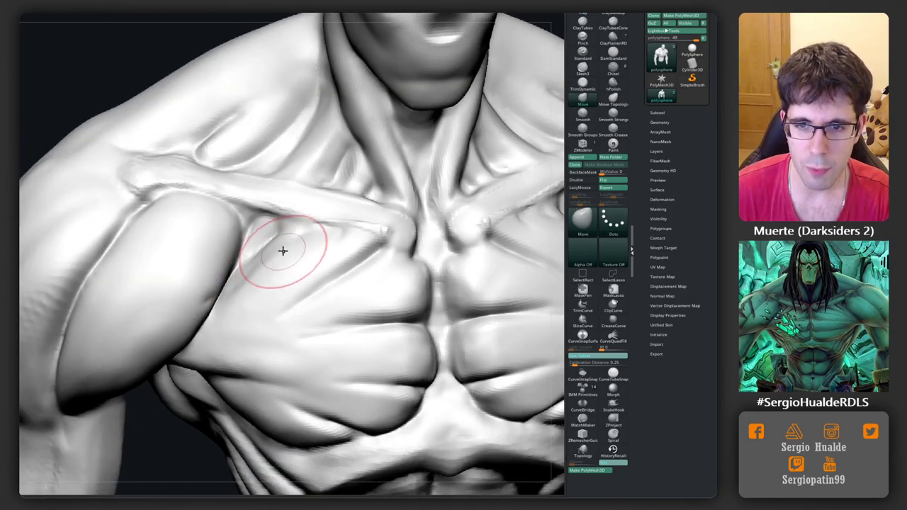
pyautogui.press('[')
pyautogui.moveTo(279, 258); pyautogui.dragTo(265, 268)
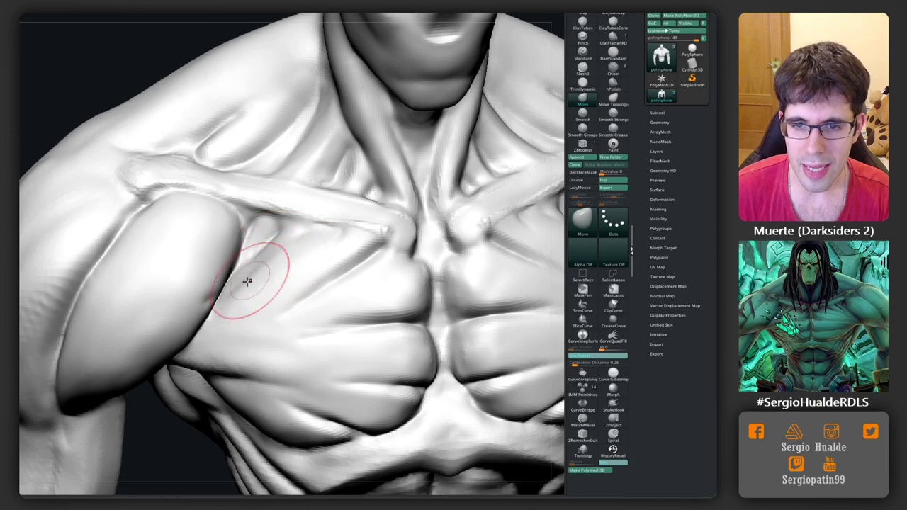
# Add more Clay at a smaller radius and smooth the strap's shoulder end.
pyautogui.moveTo(280, 253)
pyautogui.keyDown('alt'); pyautogui.mouseDown(button='right')
pyautogui.moveTo(284, 233)
pyautogui.moveTo(298, 263)
pyautogui.moveTo(313, 263)
pyautogui.moveTo(288, 311)
pyautogui.mouseUp(button='right'); pyautogui.keyUp('alt')
pyautogui.press('b')
pyautogui.press('c')
pyautogui.press('l')
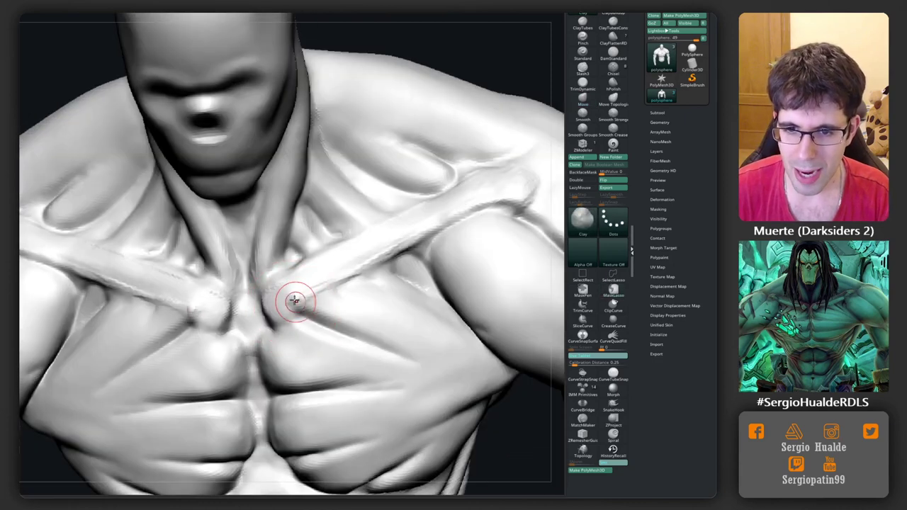
pyautogui.moveTo(358, 247)
pyautogui.keyDown('alt'); pyautogui.mouseDown(button='right')
pyautogui.moveTo(284, 280)
pyautogui.moveTo(263, 306)
pyautogui.mouseUp(button='right'); pyautogui.keyUp('alt')
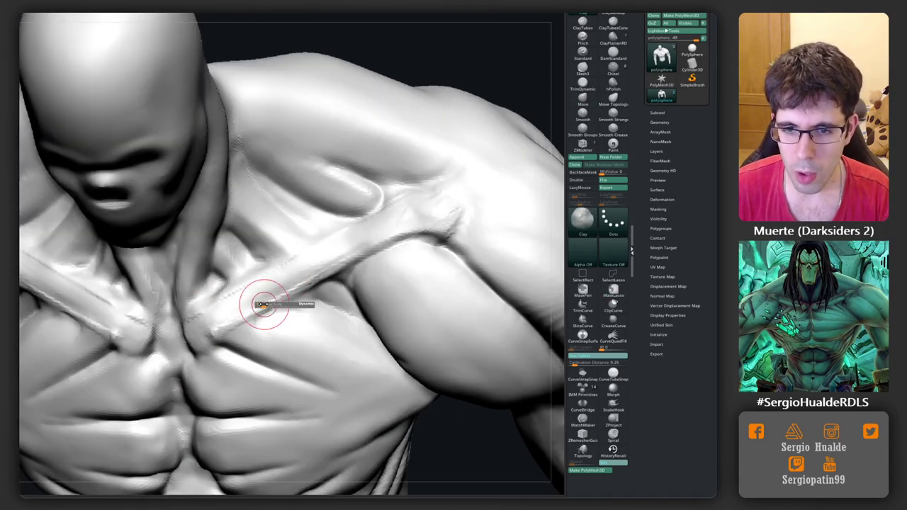
pyautogui.press(']')
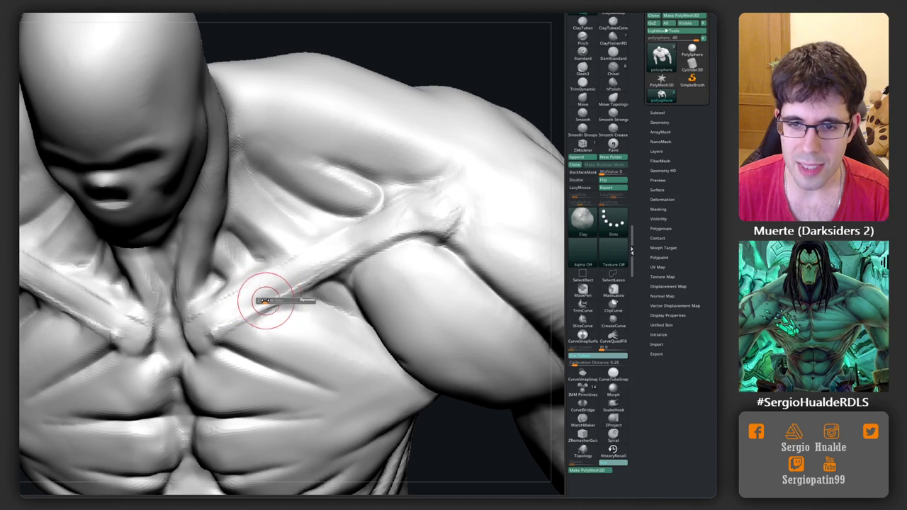
pyautogui.moveTo(263, 300); pyautogui.dragTo(242, 320)
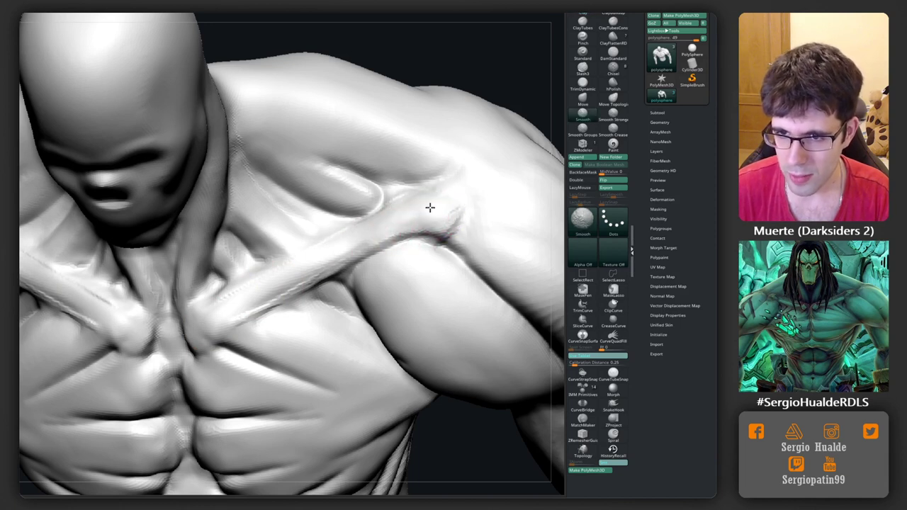
pyautogui.press('shift')
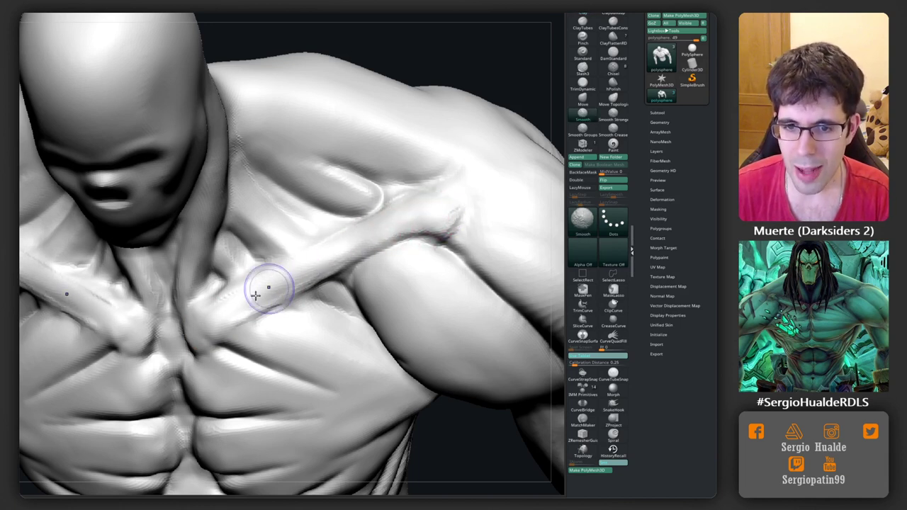
pyautogui.hotkey('ctrl', 'shift')
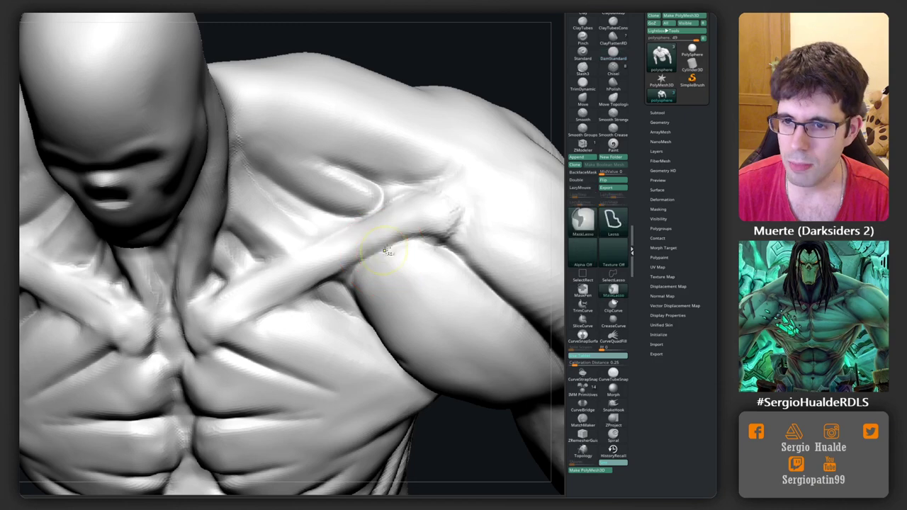
# Lengthen the strap ridge toward the shoulder with one carved stroke and smooth its end.
pyautogui.moveTo(265, 307); pyautogui.dragTo(284, 294, button='right')
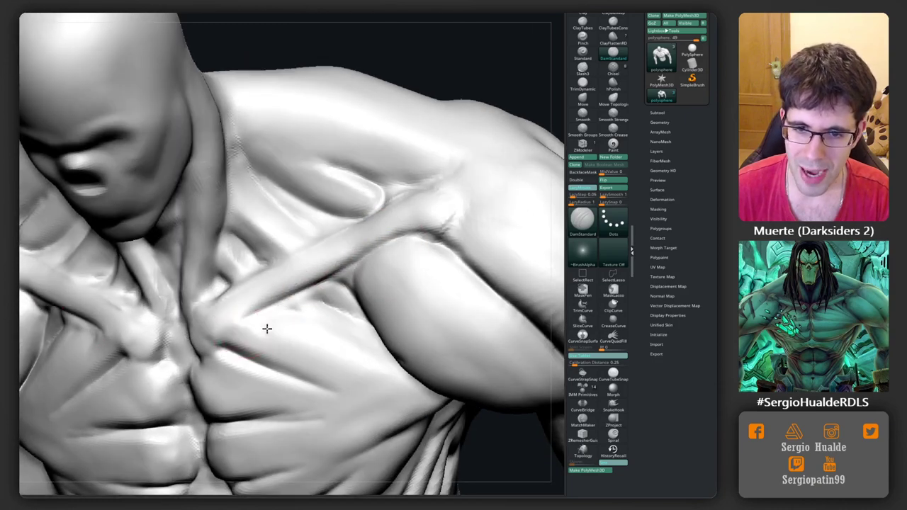
pyautogui.moveTo(265, 328)
pyautogui.mouseDown(button='right')
pyautogui.moveTo(233, 314)
pyautogui.moveTo(287, 257)
pyautogui.mouseUp(button='right')
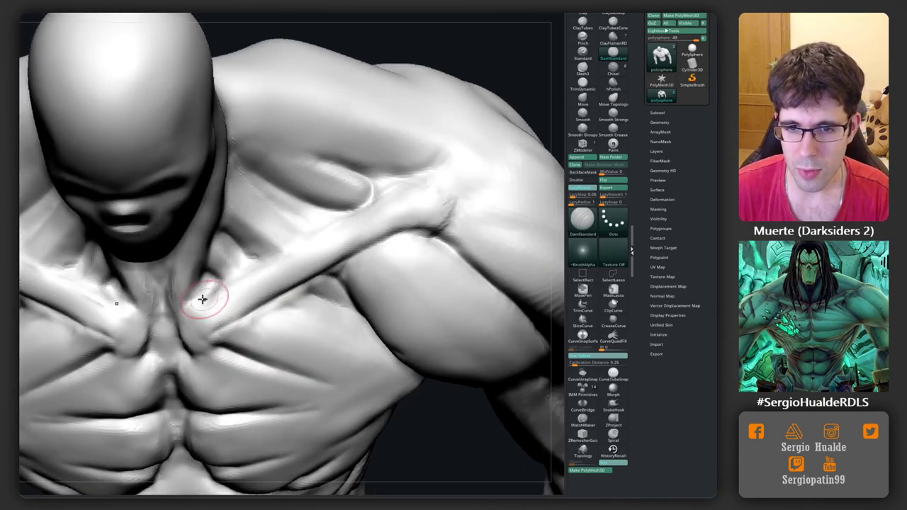
pyautogui.moveTo(203, 300); pyautogui.dragTo(387, 190)
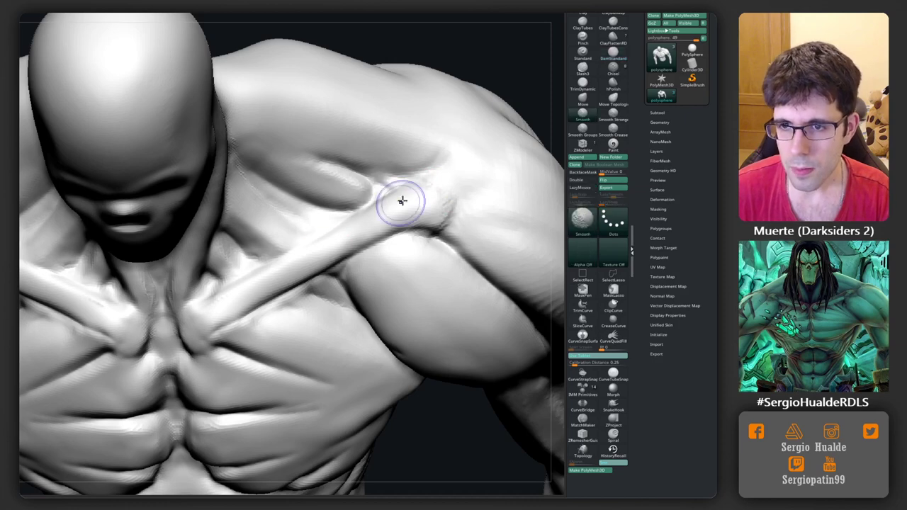
pyautogui.keyDown('shift'); pyautogui.moveTo(405, 203); pyautogui.dragTo(439, 212); pyautogui.keyUp('shift')
pyautogui.moveTo(263, 298); pyautogui.dragTo(283, 292, button='right')
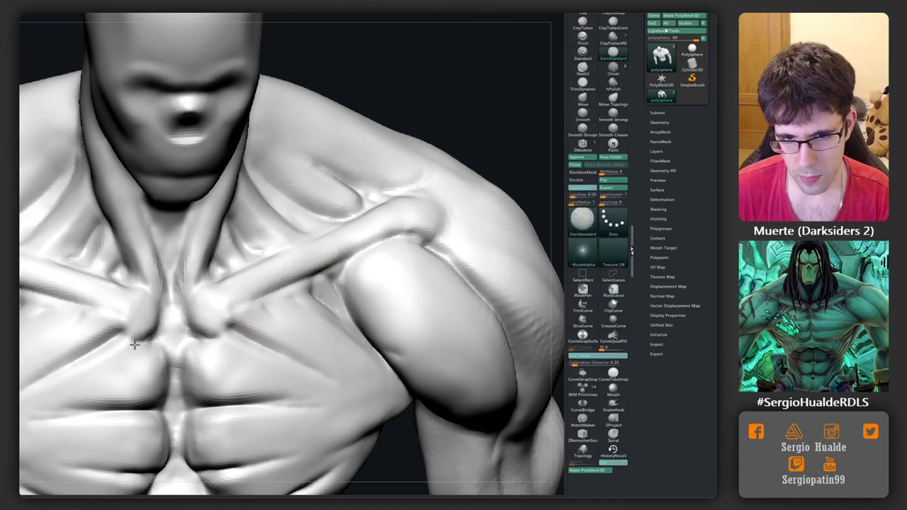
pyautogui.moveTo(222, 329)
pyautogui.mouseDown(button='right')
pyautogui.moveTo(232, 300)
pyautogui.moveTo(205, 291)
pyautogui.moveTo(222, 296)
pyautogui.moveTo(185, 298)
pyautogui.mouseUp(button='right')
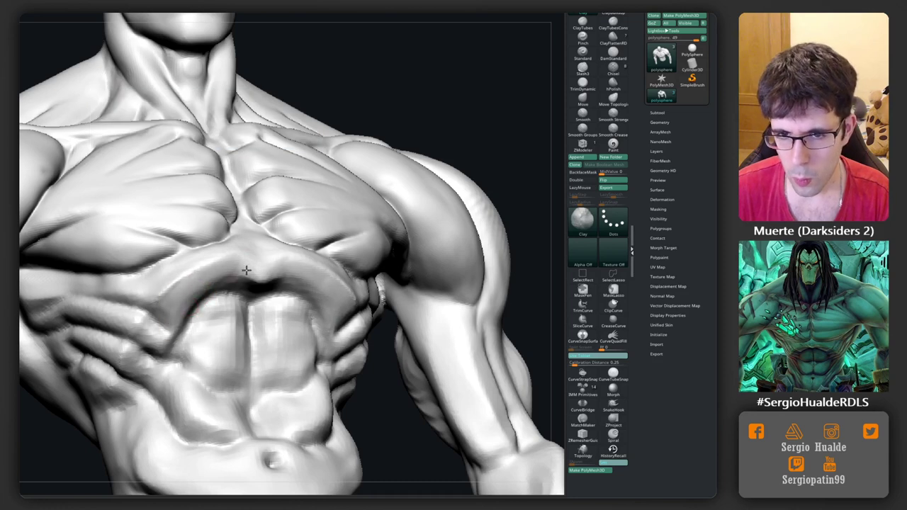
# Carve the ribcage arch below the chest with DamStandard, checking it from several angles.
pyautogui.moveTo(275, 282); pyautogui.dragTo(258, 250, button='right')
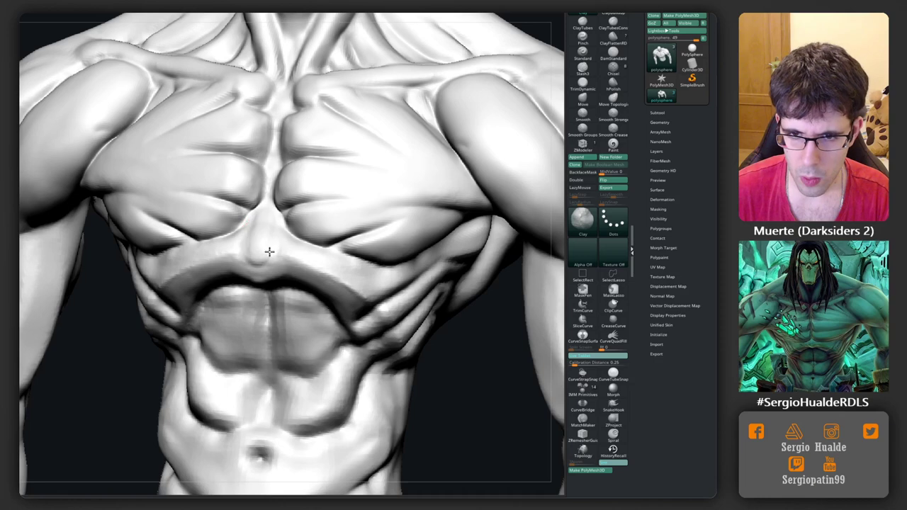
pyautogui.moveTo(309, 249); pyautogui.dragTo(246, 282, button='right')
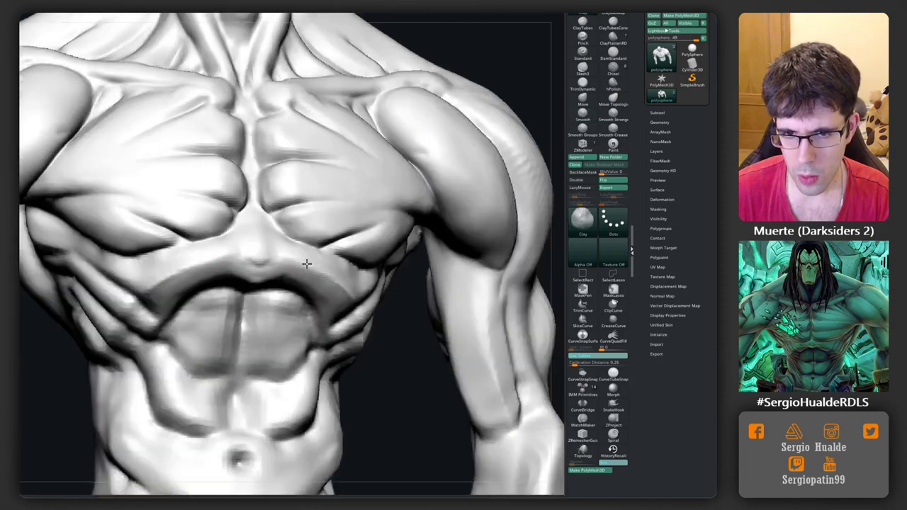
pyautogui.press('b')
pyautogui.press('d')
pyautogui.press('s')
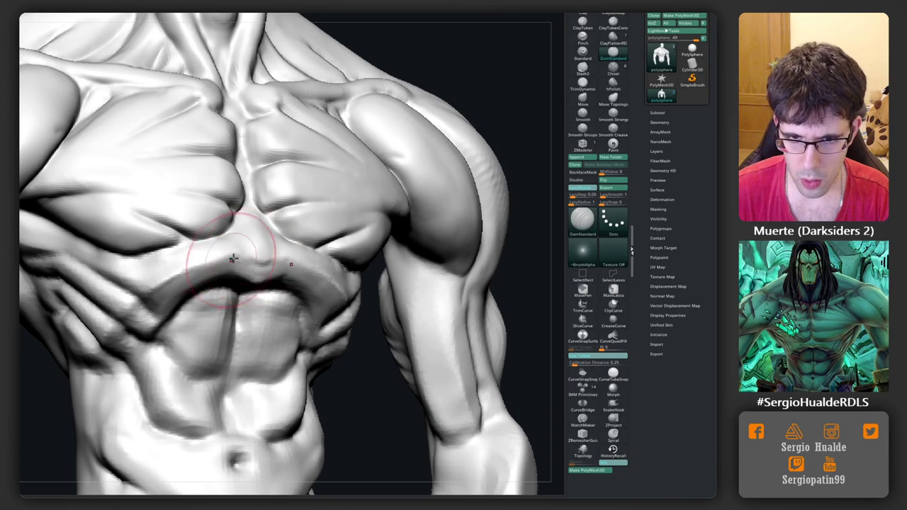
pyautogui.moveTo(231, 270); pyautogui.dragTo(214, 270, button='right')
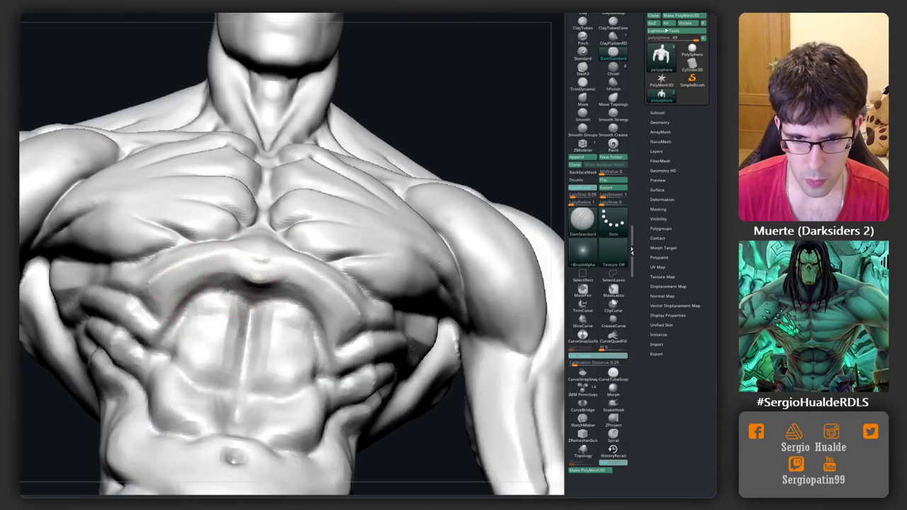
pyautogui.moveTo(241, 289); pyautogui.dragTo(250, 300, button='right')
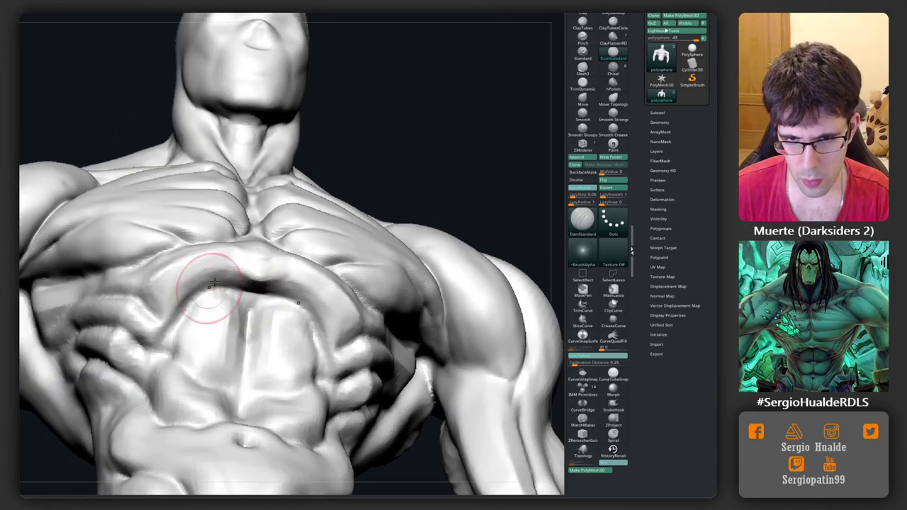
pyautogui.moveTo(211, 285); pyautogui.dragTo(245, 275, button='right')
# Build up the upper abdominal muscles with Clay while orbiting around the torso.
pyautogui.press('b')
pyautogui.press('c')
pyautogui.press('l')
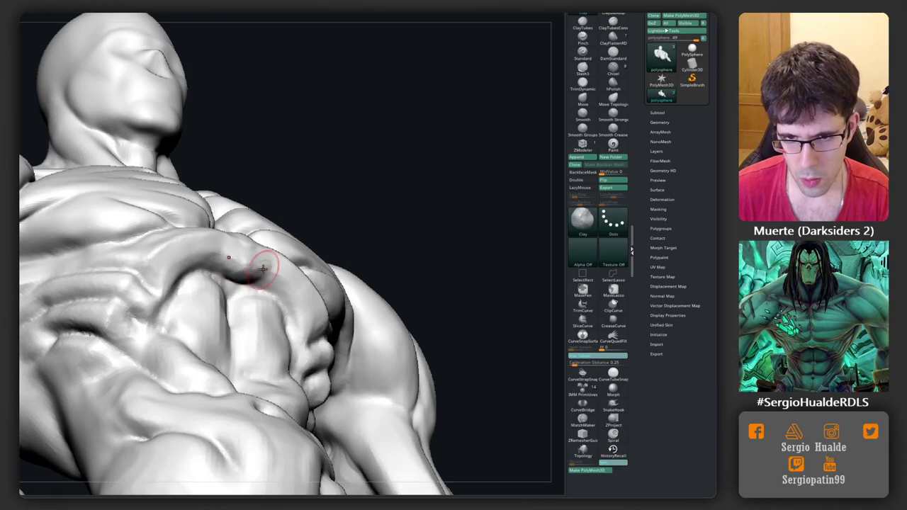
pyautogui.moveTo(262, 268); pyautogui.dragTo(257, 260, button='right')
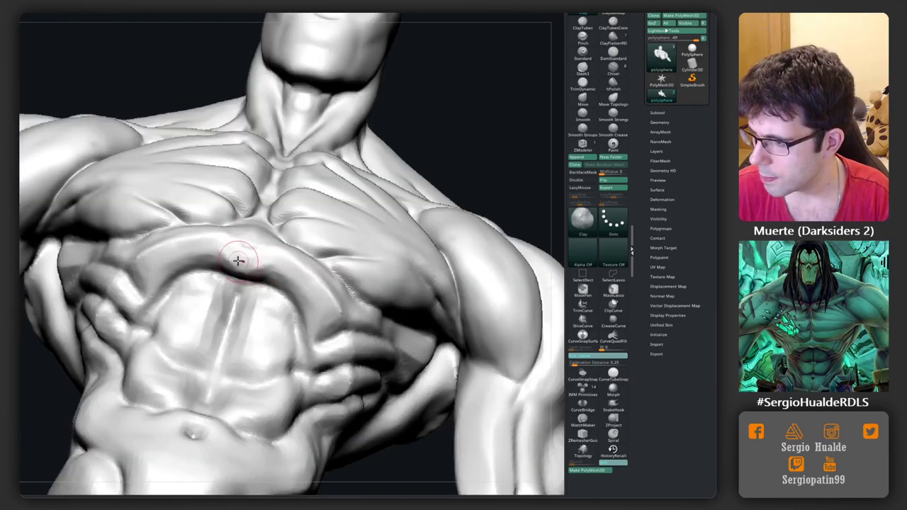
pyautogui.moveTo(251, 284); pyautogui.dragTo(251, 270, button='right')
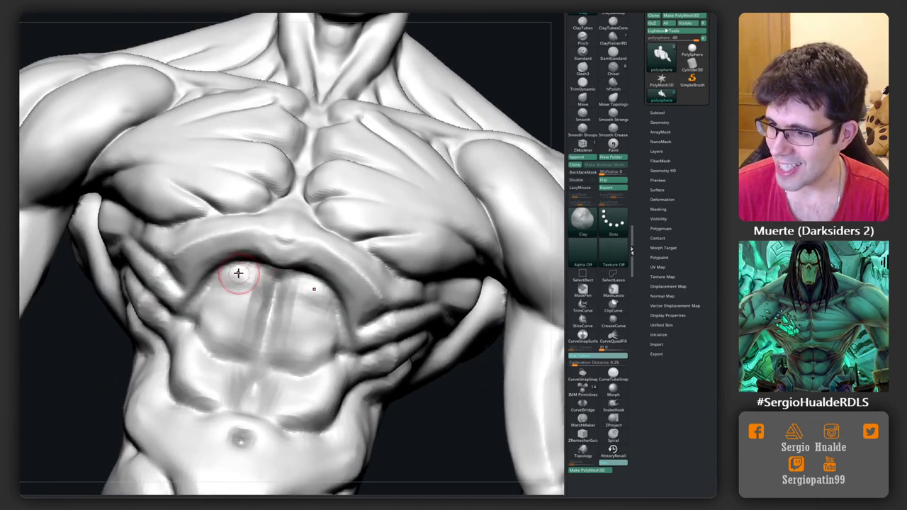
pyautogui.moveTo(243, 259)
pyautogui.mouseDown(button='right')
pyautogui.moveTo(233, 263)
pyautogui.moveTo(239, 280)
pyautogui.moveTo(242, 267)
pyautogui.moveTo(263, 279)
pyautogui.moveTo(290, 269)
pyautogui.moveTo(290, 298)
pyautogui.moveTo(276, 265)
pyautogui.moveTo(281, 273)
pyautogui.mouseUp(button='right')
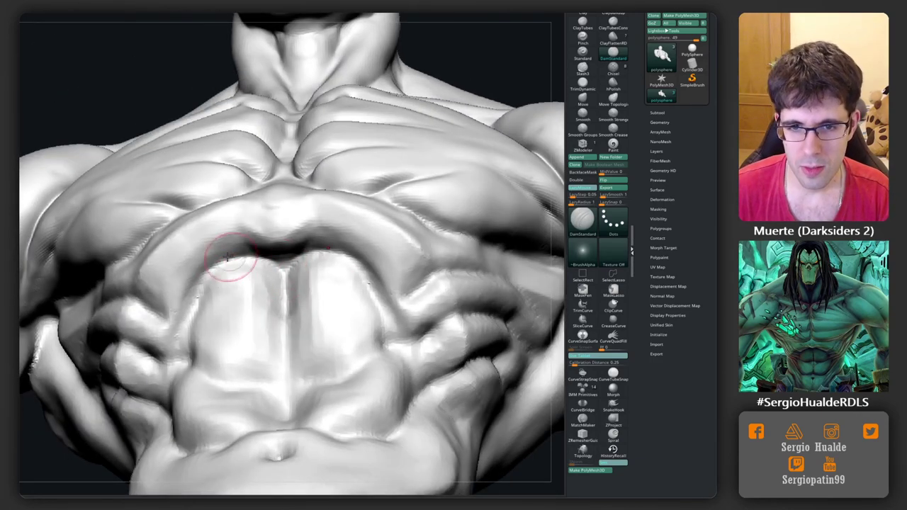
pyautogui.moveTo(209, 336)
pyautogui.mouseDown(button='right')
pyautogui.moveTo(208, 290)
pyautogui.moveTo(198, 284)
pyautogui.moveTo(189, 310)
pyautogui.mouseUp(button='right')
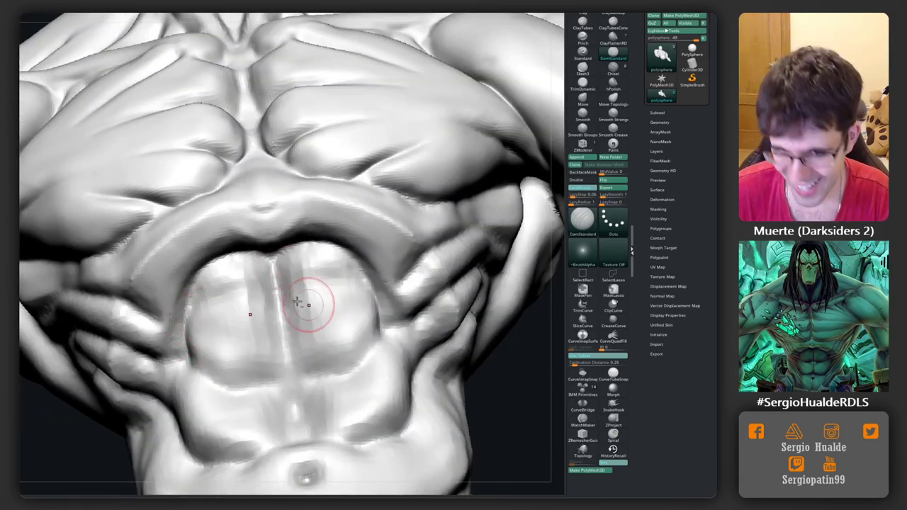
pyautogui.moveTo(305, 304)
pyautogui.mouseDown(button='right')
pyautogui.moveTo(296, 323)
pyautogui.moveTo(290, 289)
pyautogui.moveTo(295, 319)
pyautogui.moveTo(290, 313)
pyautogui.moveTo(324, 320)
pyautogui.moveTo(305, 324)
pyautogui.moveTo(298, 298)
pyautogui.mouseUp(button='right')
# Cut the central groove down the upper abs with DamStandard and build the blocks with Clay.
pyautogui.press('b')
pyautogui.press('c')
pyautogui.press('l')
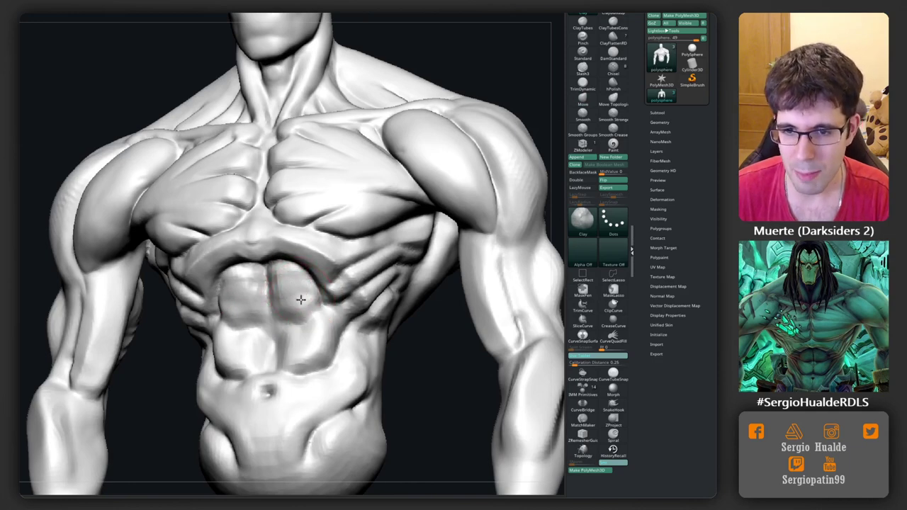
pyautogui.moveTo(300, 284)
pyautogui.keyDown('ctrl'); pyautogui.mouseDown(button='right')
pyautogui.moveTo(284, 314)
pyautogui.moveTo(263, 304)
pyautogui.mouseUp(button='right'); pyautogui.keyUp('ctrl')
pyautogui.press('b')
pyautogui.press('d')
pyautogui.press('s')
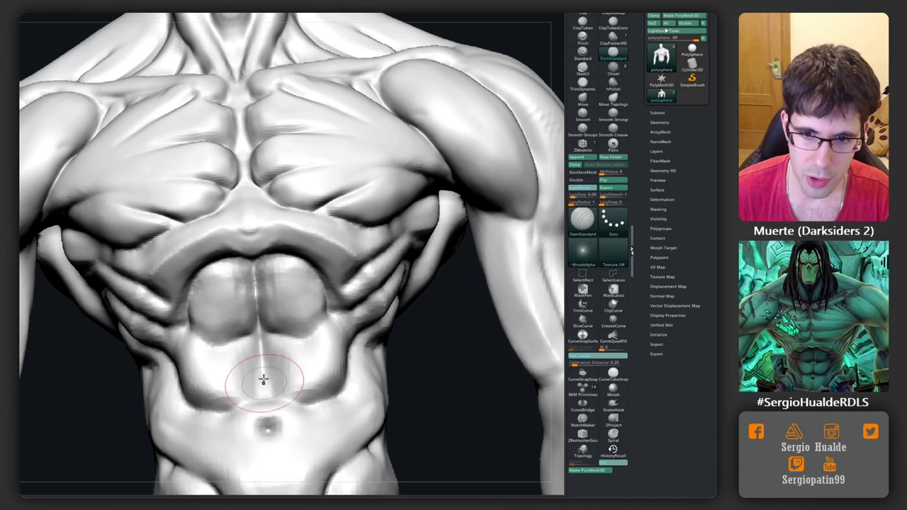
pyautogui.keyDown('ctrl'); pyautogui.moveTo(263, 379); pyautogui.dragTo(231, 303, button='right'); pyautogui.keyUp('ctrl')
pyautogui.press('b')
pyautogui.press('c')
pyautogui.press('l')
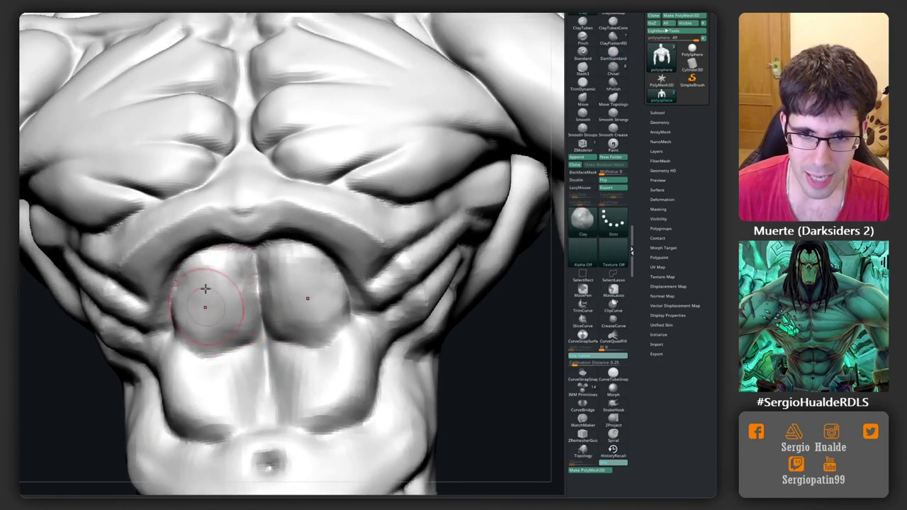
pyautogui.moveTo(212, 298); pyautogui.dragTo(237, 310, button='right')
# Deepen the midline groove and flatten the upper ab planes with TrimDynamic.
pyautogui.press('b')
pyautogui.press('d')
pyautogui.press('s')
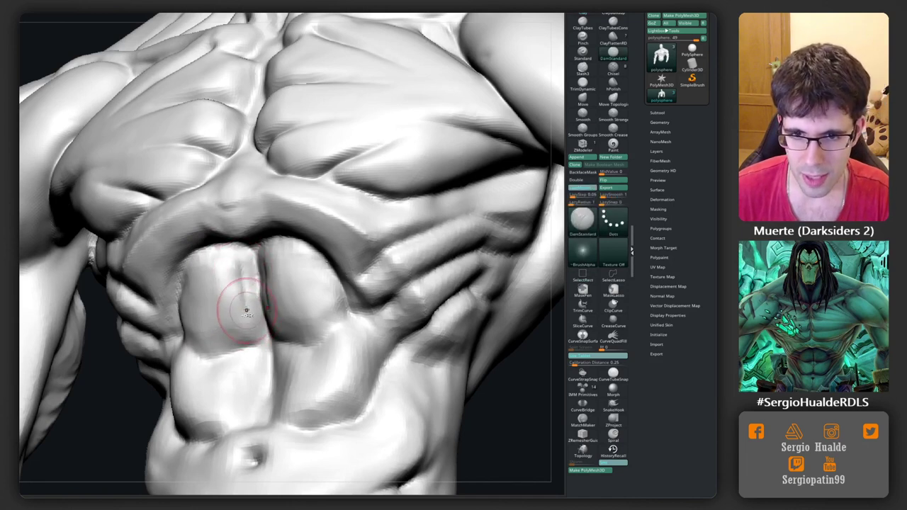
pyautogui.press('b')
pyautogui.press('t')
pyautogui.press('d')
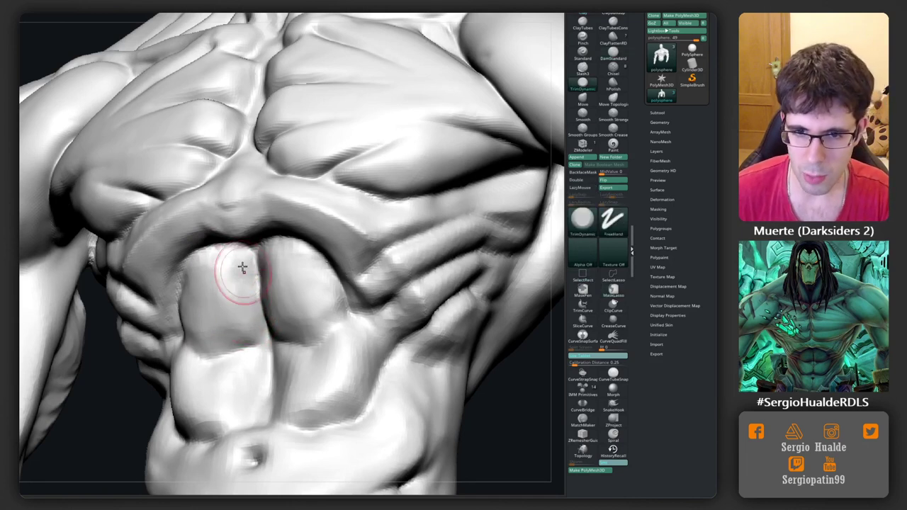
pyautogui.moveTo(253, 334); pyautogui.dragTo(237, 336, button='right')
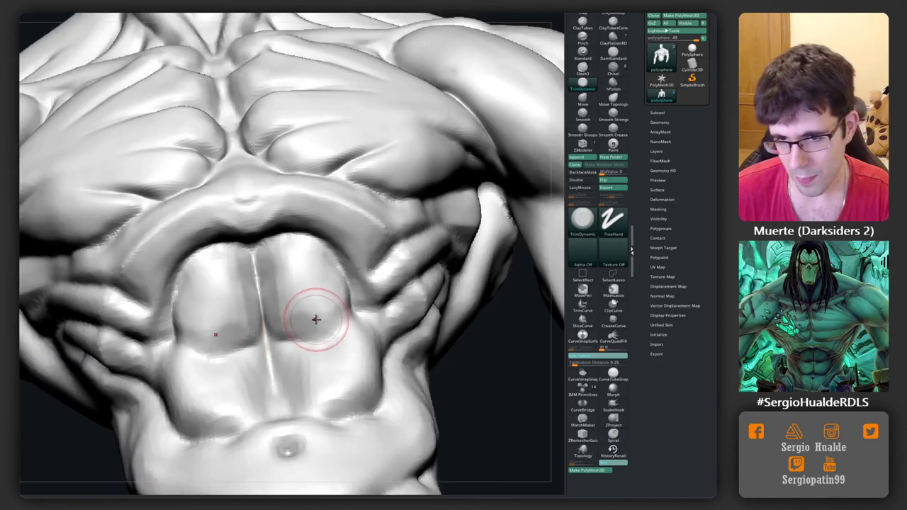
# Reshape the upper abdominal blocks with Move, checking from lower and frontal views.
pyautogui.press('b')
pyautogui.press('m')
pyautogui.press('v')
pyautogui.moveTo(314, 319)
pyautogui.mouseDown(button='right')
pyautogui.moveTo(287, 286)
pyautogui.moveTo(295, 266)
pyautogui.mouseUp(button='right')
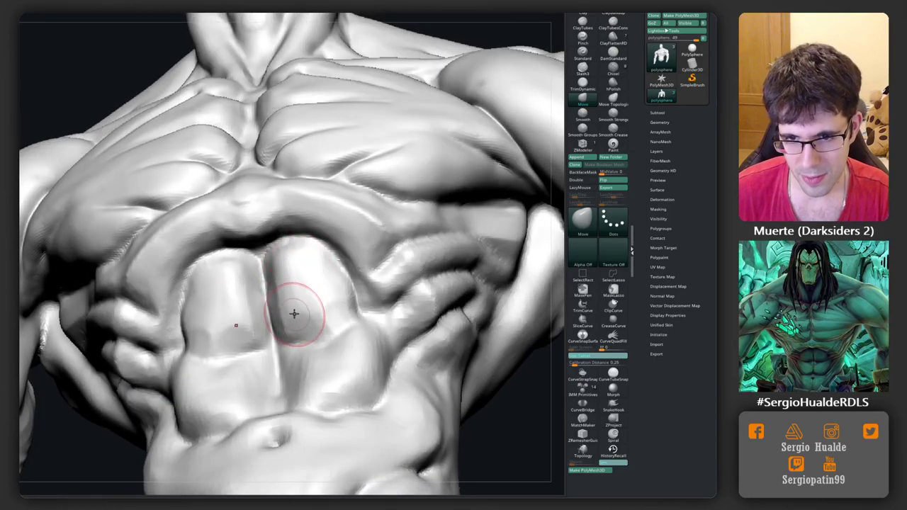
pyautogui.moveTo(293, 314); pyautogui.dragTo(301, 314, button='right')
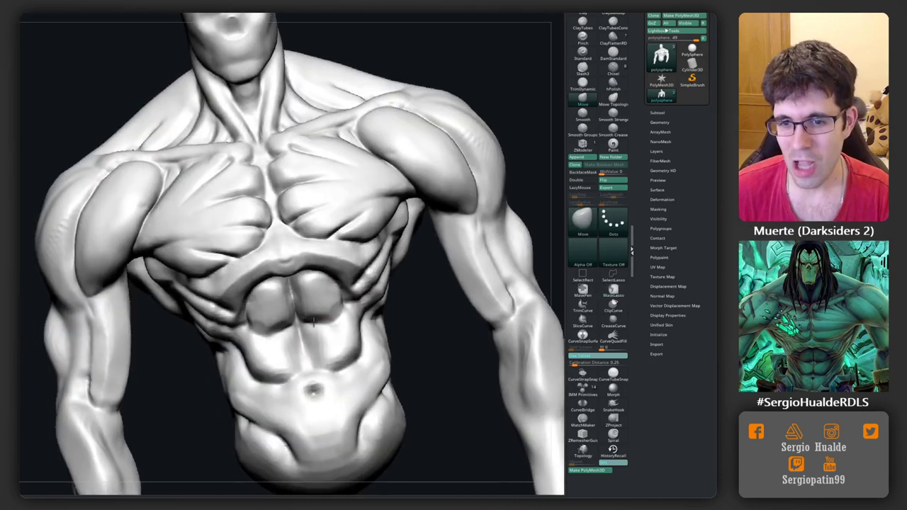
pyautogui.moveTo(316, 334)
pyautogui.mouseDown(button='right')
pyautogui.moveTo(309, 304)
pyautogui.moveTo(247, 297)
pyautogui.mouseUp(button='right')
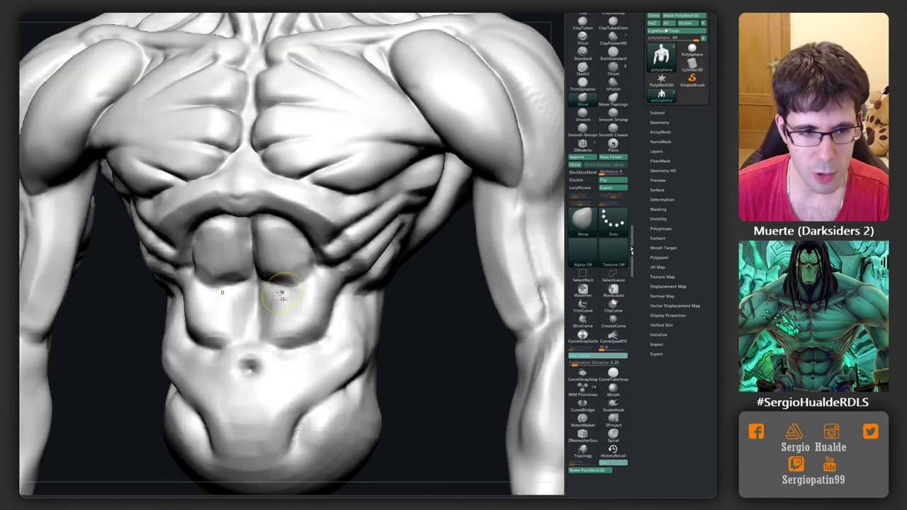
# Sharpen the groove and build a small Clay mound between the blocks below the ribcage.
pyautogui.press('b')
pyautogui.press('c')
pyautogui.press('l')
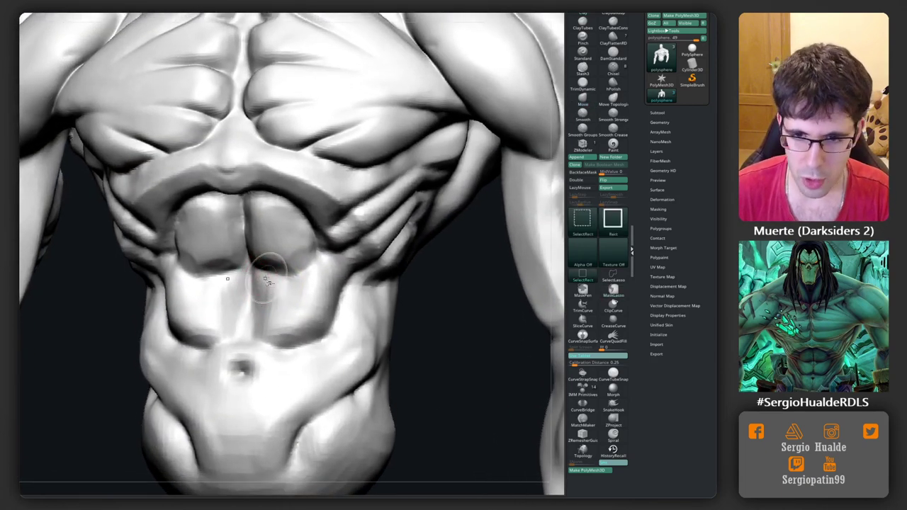
pyautogui.press('b')
pyautogui.press('d')
pyautogui.press('s')
pyautogui.moveTo(260, 284)
pyautogui.mouseDown(button='right')
pyautogui.moveTo(254, 289)
pyautogui.moveTo(227, 267)
pyautogui.mouseUp(button='right')
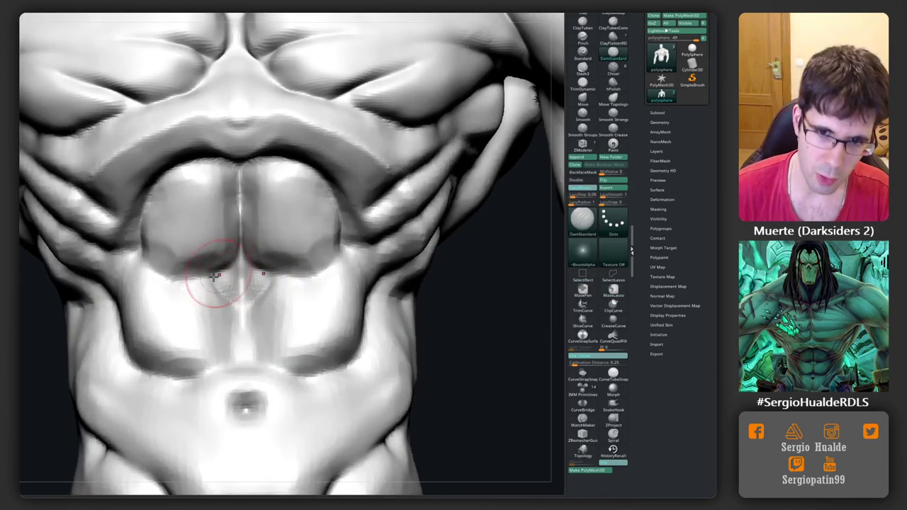
pyautogui.press('b')
pyautogui.press('c')
pyautogui.press('l')
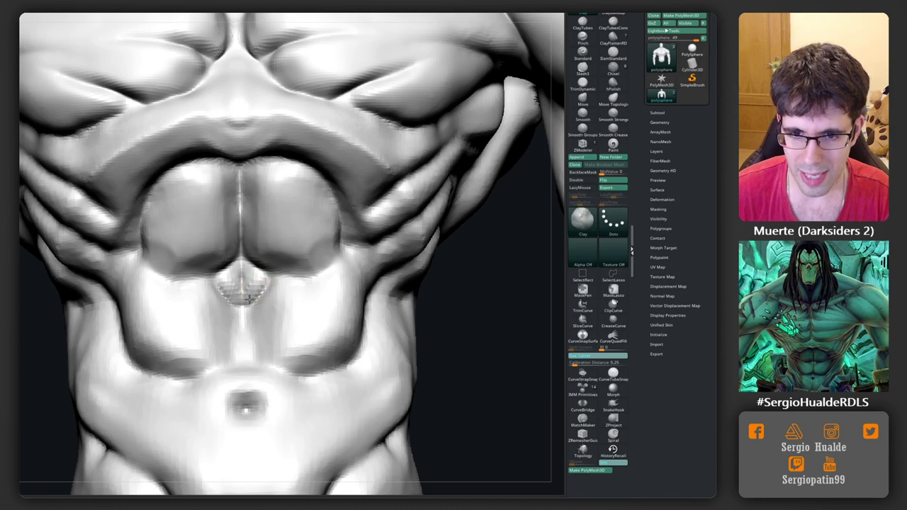
# Carve a mirrored V-shaped crease beneath the upper abs with DamStandard.
pyautogui.moveTo(282, 290); pyautogui.dragTo(227, 298, button='right')
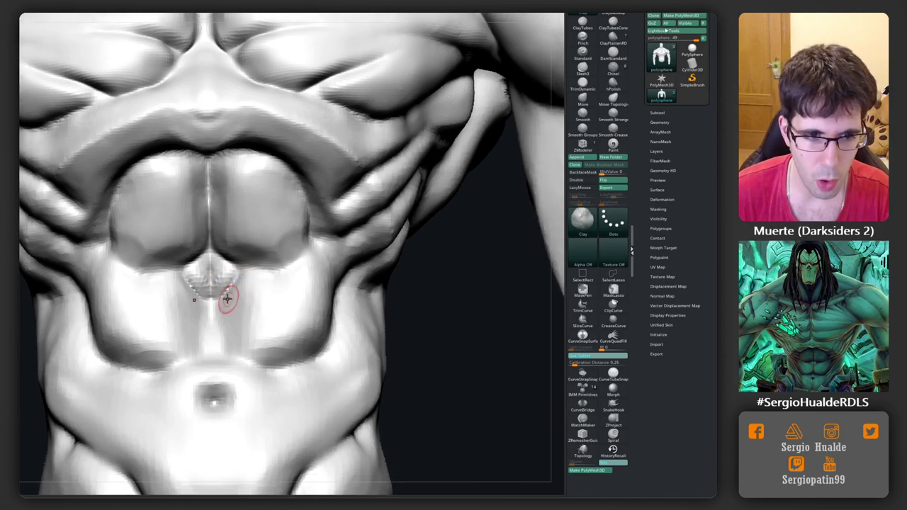
pyautogui.press('b')
pyautogui.press('d')
pyautogui.press('s')
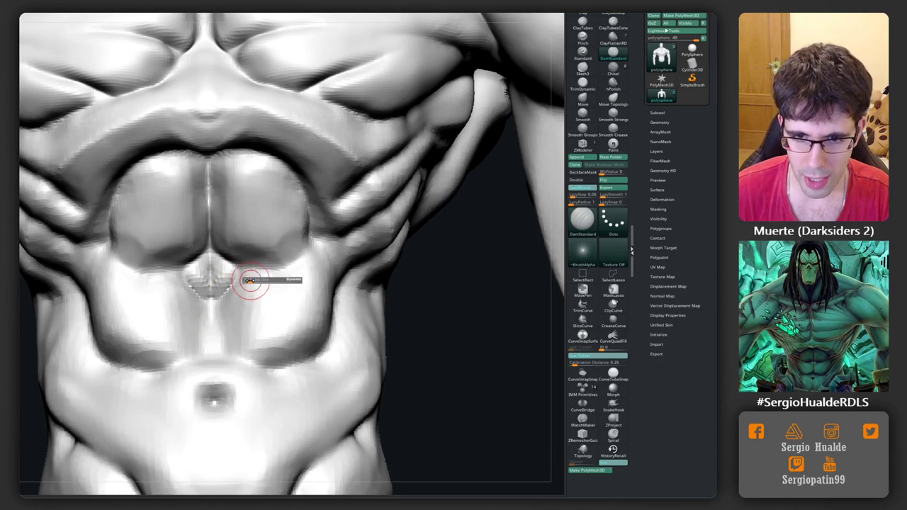
pyautogui.press('space')
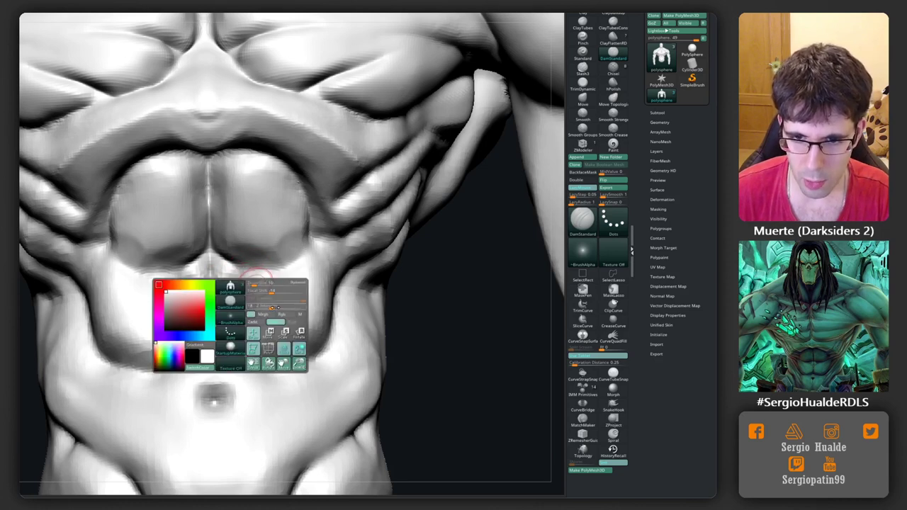
pyautogui.moveTo(215, 292); pyautogui.dragTo(248, 271)
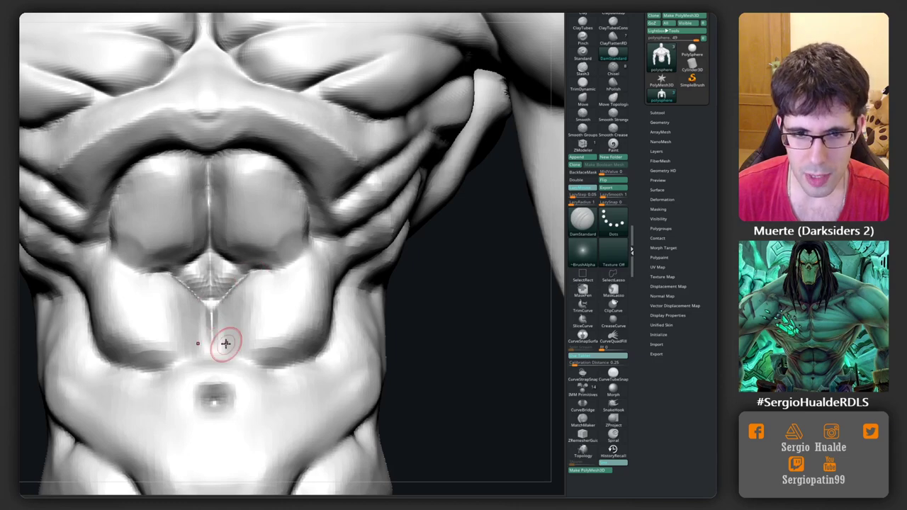
pyautogui.moveTo(225, 344)
pyautogui.mouseDown(button='right')
pyautogui.moveTo(202, 320)
pyautogui.moveTo(238, 314)
pyautogui.moveTo(234, 277)
pyautogui.mouseUp(button='right')
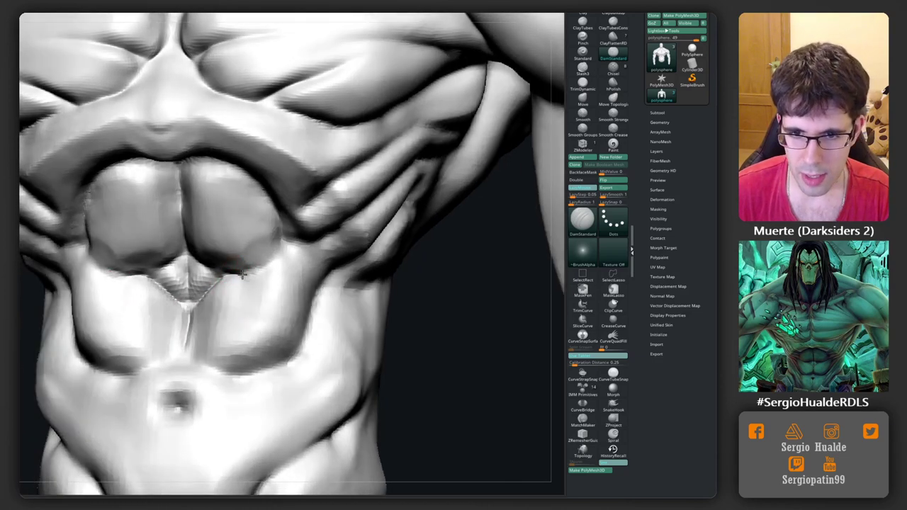
pyautogui.moveTo(248, 273); pyautogui.dragTo(277, 252)
# Crease the groove beside the abs and deepen the crease beneath the upper abs on both sides.
pyautogui.moveTo(302, 266)
pyautogui.mouseDown(button='right')
pyautogui.moveTo(271, 223)
pyautogui.moveTo(293, 259)
pyautogui.moveTo(319, 210)
pyautogui.mouseUp(button='right')
pyautogui.moveTo(319, 211); pyautogui.dragTo(353, 192)
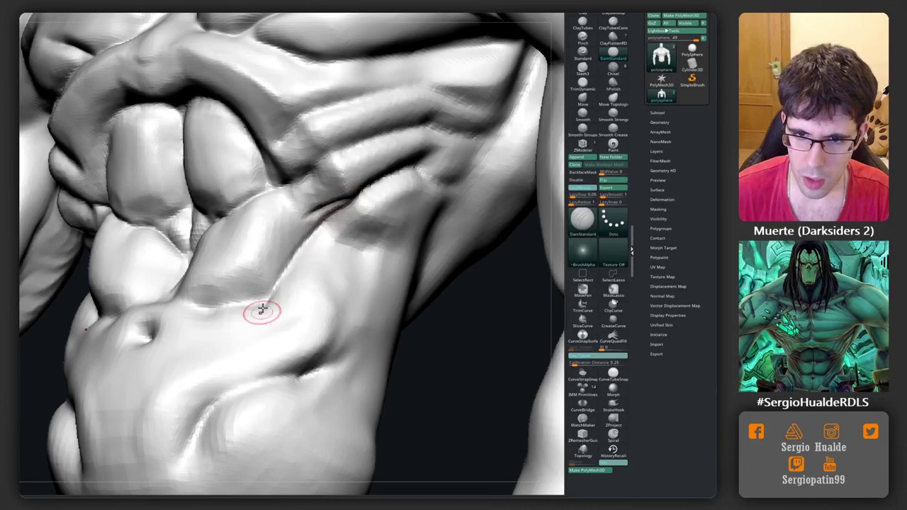
pyautogui.moveTo(259, 310); pyautogui.dragTo(245, 261, button='right')
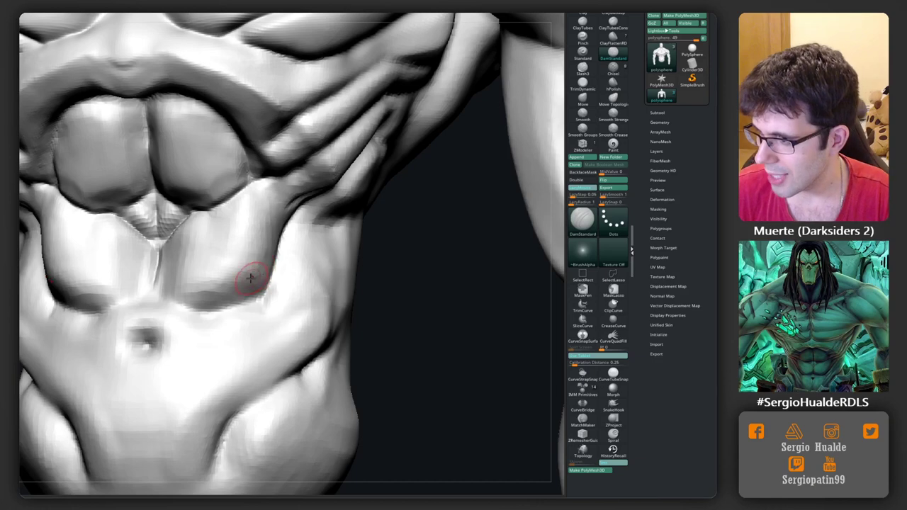
pyautogui.moveTo(253, 255)
pyautogui.mouseDown(button='right')
pyautogui.moveTo(246, 280)
pyautogui.moveTo(204, 257)
pyautogui.moveTo(191, 282)
pyautogui.moveTo(170, 268)
pyautogui.mouseUp(button='right')
pyautogui.moveTo(171, 268)
pyautogui.mouseDown()
pyautogui.moveTo(221, 283)
pyautogui.moveTo(253, 277)
pyautogui.mouseUp()
# Add one more crease stroke, then flatten the second-row ab blocks with TrimDynamic.
pyautogui.moveTo(253, 277); pyautogui.dragTo(212, 278, button='right')
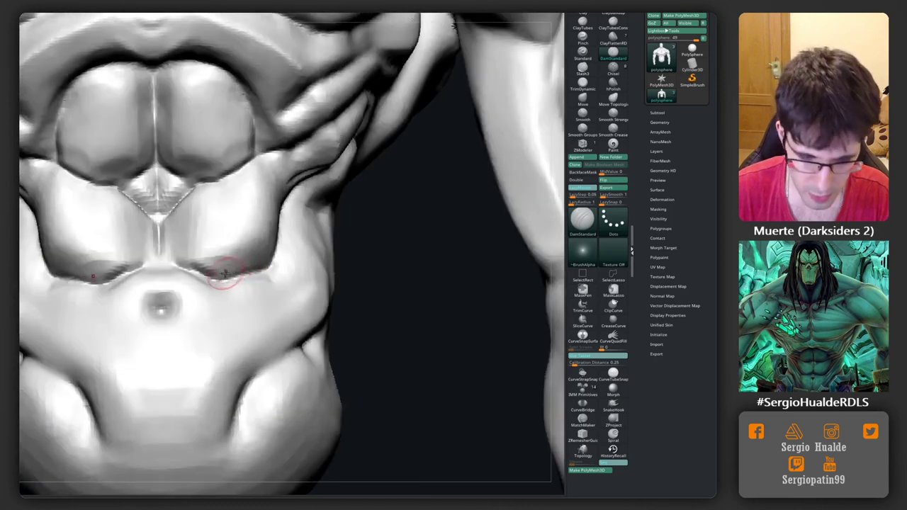
pyautogui.press('b')
pyautogui.press('t')
pyautogui.press('d')
pyautogui.moveTo(185, 257); pyautogui.dragTo(190, 258)
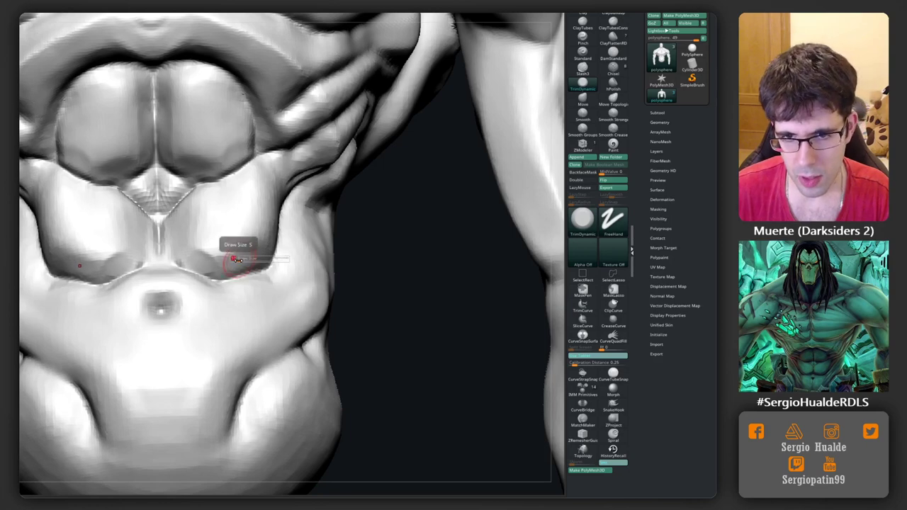
pyautogui.moveTo(237, 259)
pyautogui.mouseDown()
pyautogui.moveTo(284, 256)
pyautogui.moveTo(235, 254)
pyautogui.mouseUp()
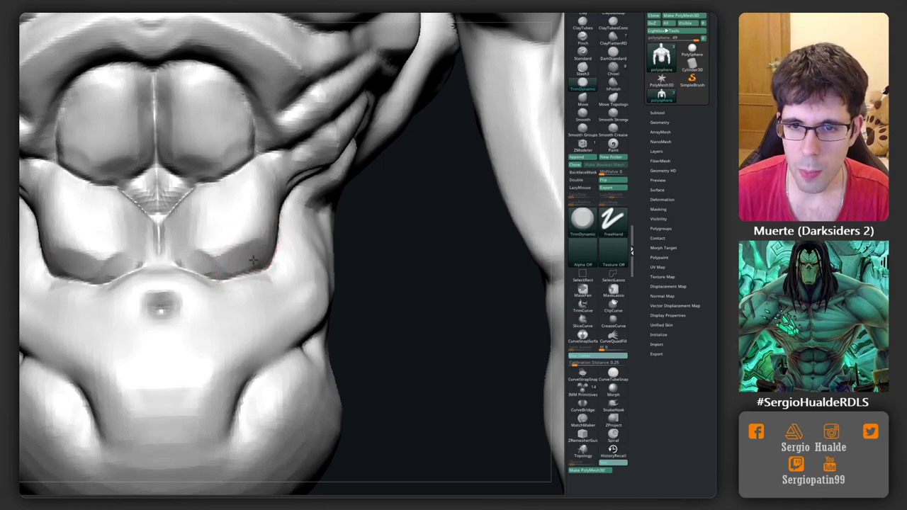
pyautogui.moveTo(253, 261); pyautogui.dragTo(273, 230, button='right')
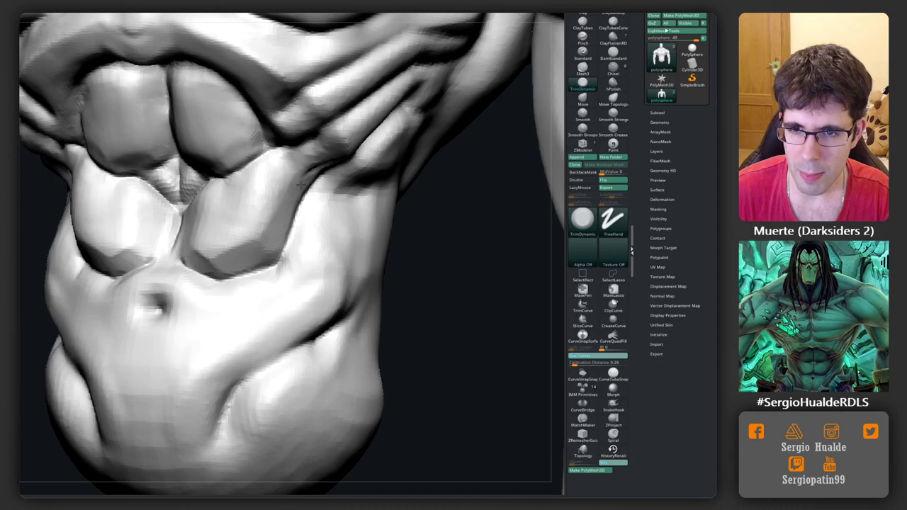
pyautogui.moveTo(312, 203); pyautogui.dragTo(334, 160, button='right')
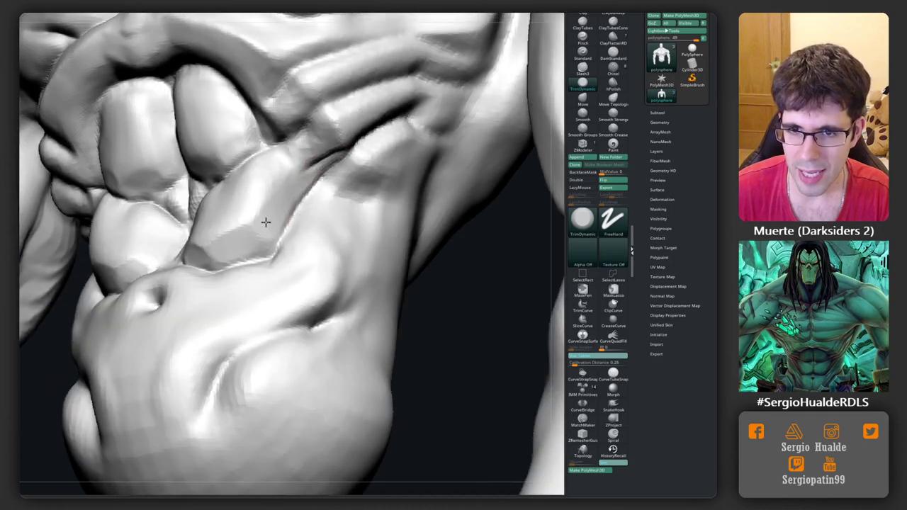
pyautogui.moveTo(265, 219); pyautogui.dragTo(178, 253, button='right')
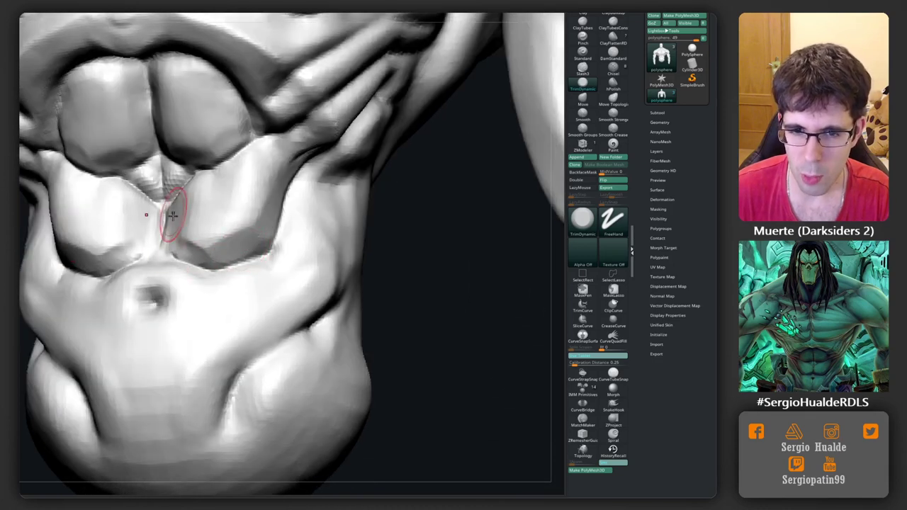
pyautogui.moveTo(172, 214); pyautogui.dragTo(151, 213, button='right')
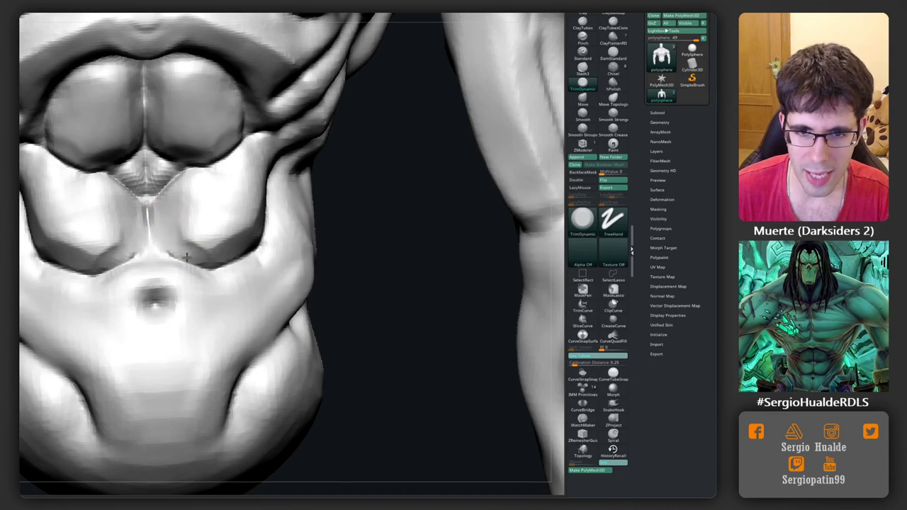
# Reshape the second row of ab blocks with Move and fill them out with Clay.
pyautogui.press('b')
pyautogui.press('m')
pyautogui.press('v')
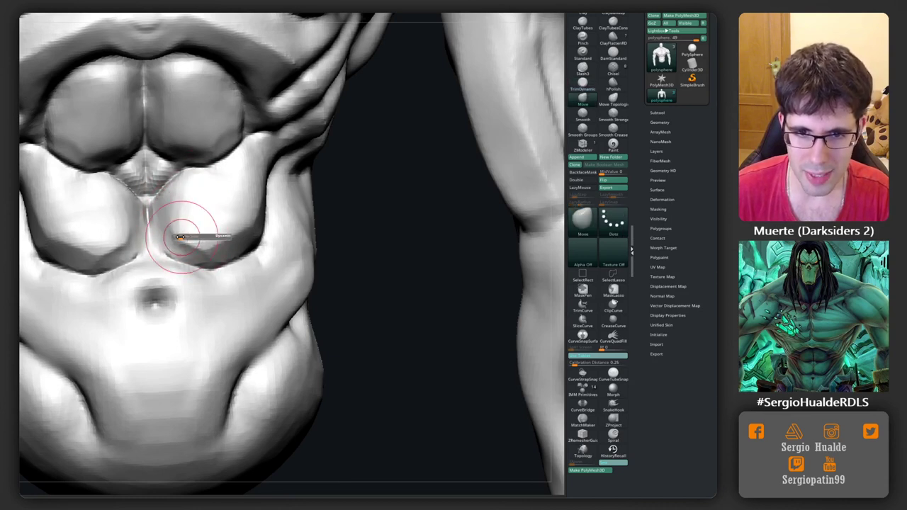
pyautogui.press('x')
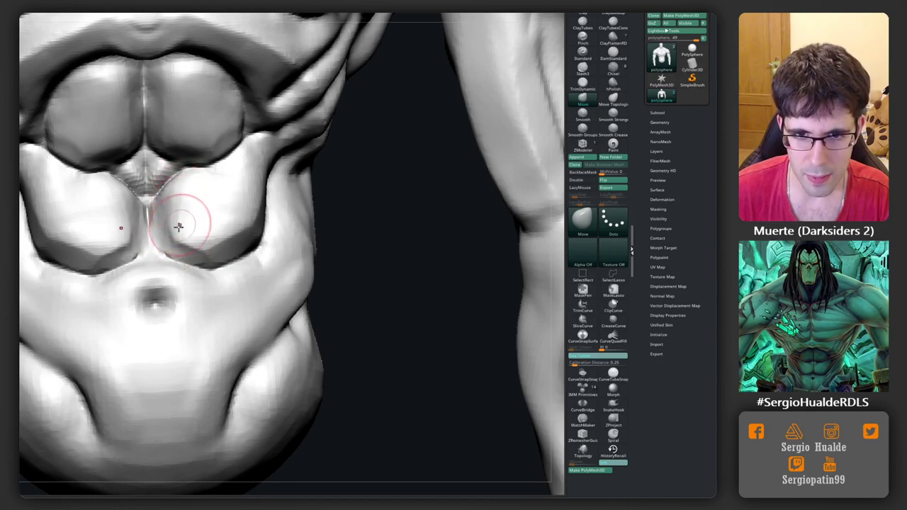
pyautogui.moveTo(181, 227)
pyautogui.mouseDown(button='right')
pyautogui.moveTo(193, 213)
pyautogui.moveTo(134, 228)
pyautogui.moveTo(172, 186)
pyautogui.mouseUp(button='right')
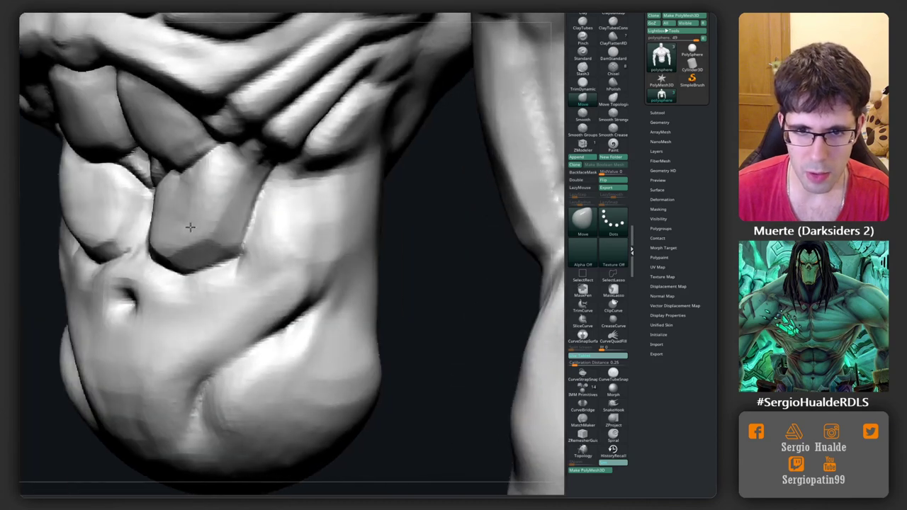
pyautogui.press('b')
pyautogui.press('c')
pyautogui.press('l')
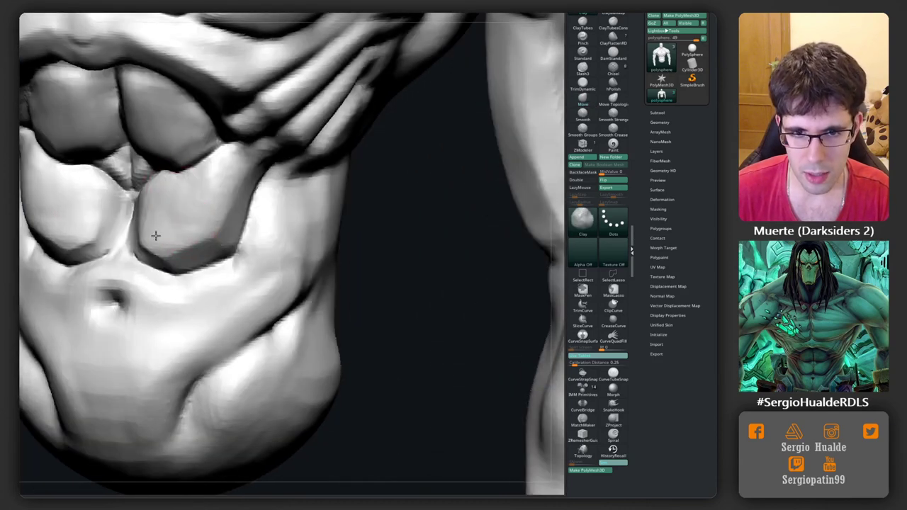
pyautogui.moveTo(182, 258)
pyautogui.keyDown('shift'); pyautogui.mouseDown(button='right')
pyautogui.moveTo(184, 170)
pyautogui.moveTo(186, 295)
pyautogui.mouseUp(button='right'); pyautogui.keyUp('shift')
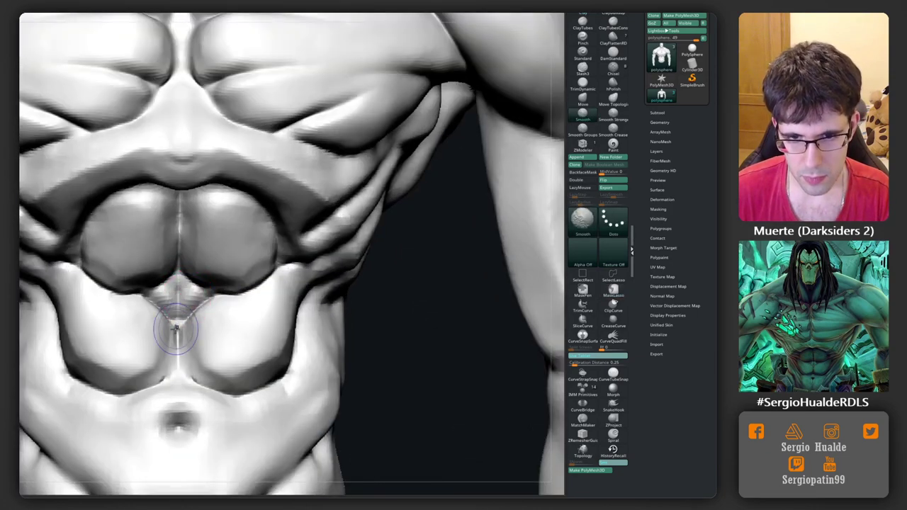
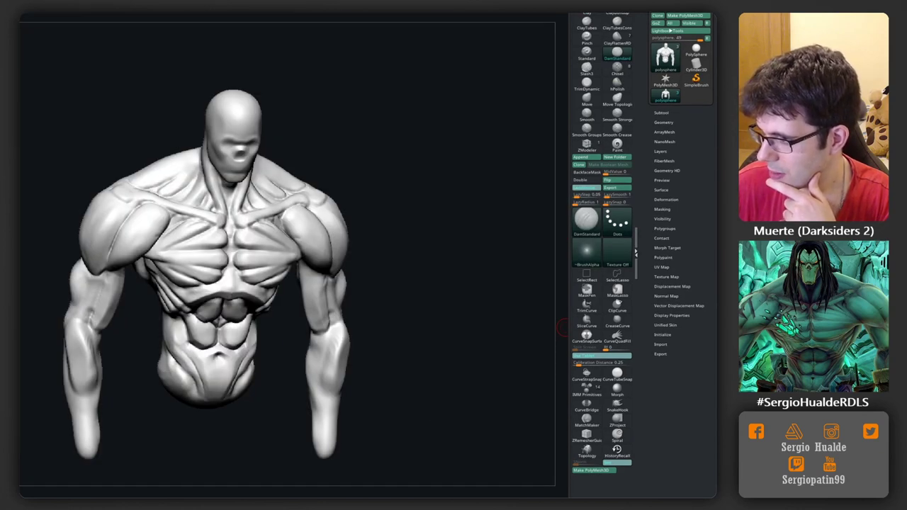
# Turn the model to a front view and box-hide the torso so only the two arms remain.
pyautogui.keyDown('shift'); pyautogui.moveTo(409, 319); pyautogui.dragTo(407, 314); pyautogui.keyUp('shift')
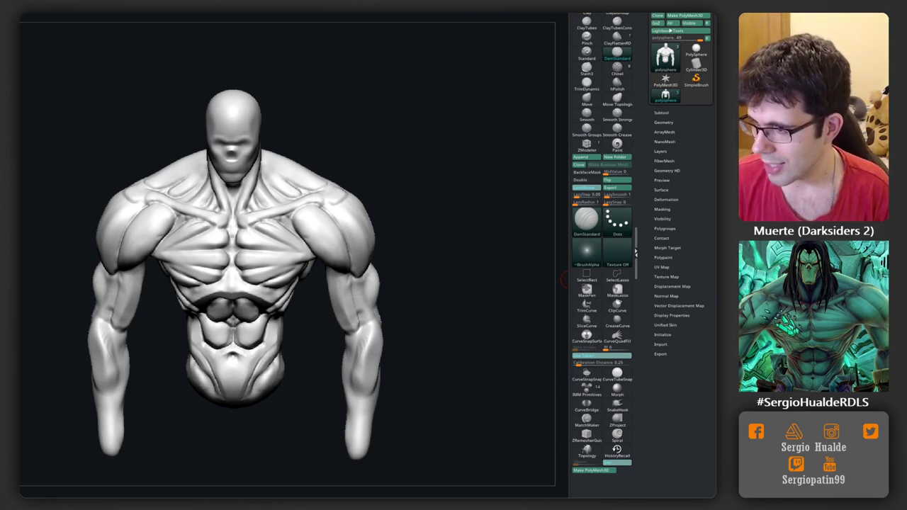
pyautogui.moveTo(439, 272); pyautogui.dragTo(461, 270)
pyautogui.moveTo(435, 71)
pyautogui.mouseDown()
pyautogui.moveTo(415, 197)
pyautogui.moveTo(184, 205)
pyautogui.moveTo(196, 222)
pyautogui.mouseUp()
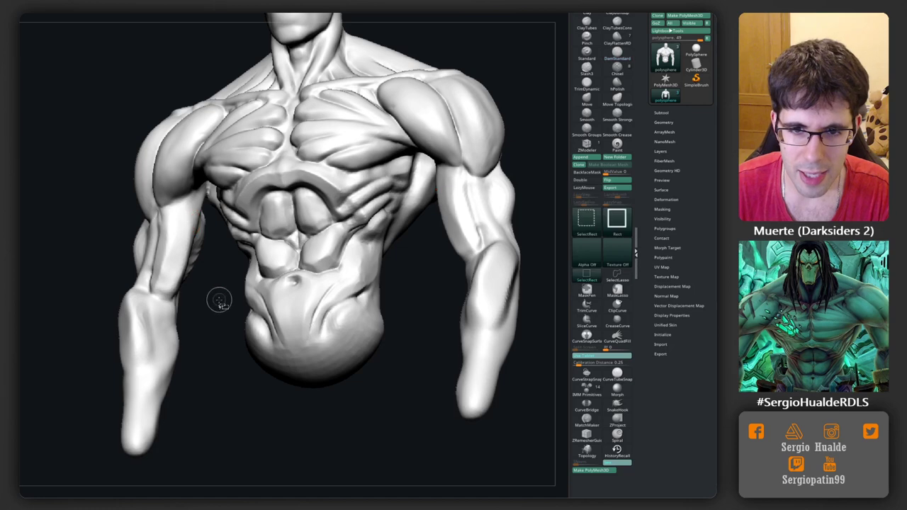
pyautogui.moveTo(219, 293)
pyautogui.keyDown('ctrl'); pyautogui.keyDown('shift'); pyautogui.mouseDown()
pyautogui.moveTo(105, 127)
pyautogui.moveTo(97, 314)
pyautogui.moveTo(89, 132)
pyautogui.moveTo(103, 93)
pyautogui.moveTo(76, 88)
pyautogui.moveTo(214, 157)
pyautogui.moveTo(432, 196)
pyautogui.mouseUp(); pyautogui.keyUp('shift'); pyautogui.keyUp('ctrl')
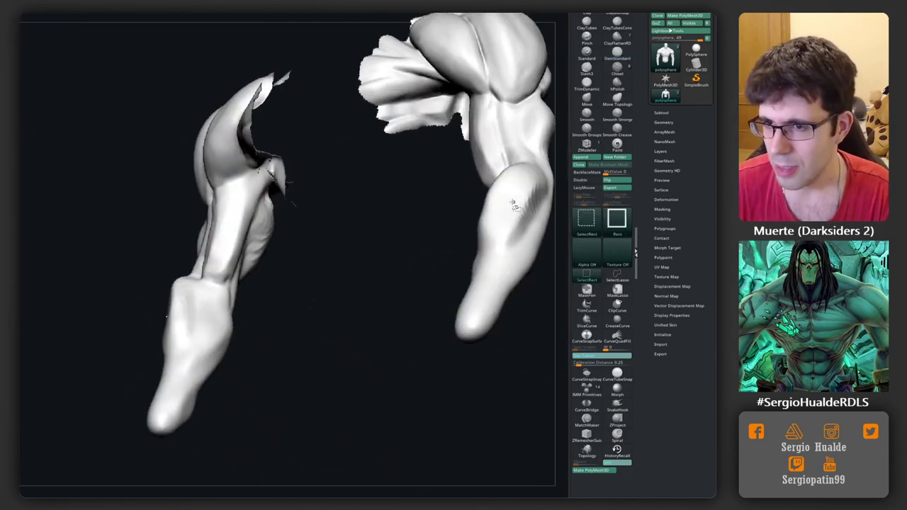
# Zoom into the armpit and carve two DamStandard crease lines along the inner upper arm.
pyautogui.moveTo(349, 269)
pyautogui.mouseDown()
pyautogui.moveTo(247, 207)
pyautogui.moveTo(239, 225)
pyautogui.mouseUp()
pyautogui.moveTo(262, 193); pyautogui.dragTo(281, 151)
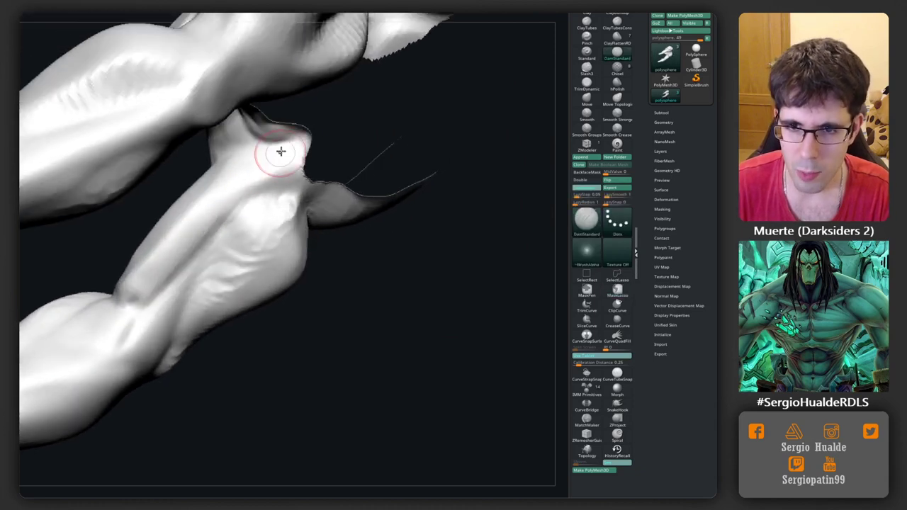
pyautogui.moveTo(162, 300)
pyautogui.mouseDown()
pyautogui.moveTo(233, 234)
pyautogui.moveTo(247, 178)
pyautogui.moveTo(241, 168)
pyautogui.moveTo(229, 195)
pyautogui.moveTo(251, 169)
pyautogui.mouseUp()
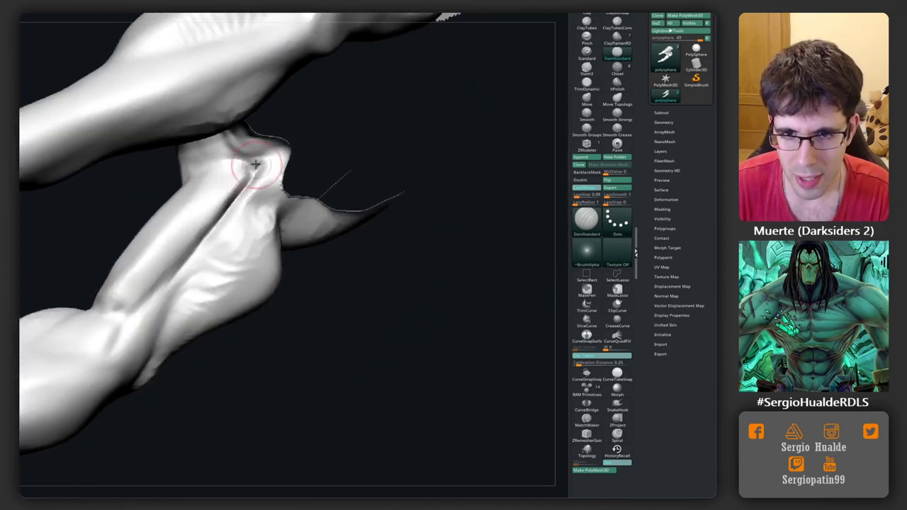
pyautogui.moveTo(237, 200)
pyautogui.mouseDown()
pyautogui.moveTo(219, 172)
pyautogui.moveTo(262, 258)
pyautogui.moveTo(217, 166)
pyautogui.moveTo(225, 165)
pyautogui.moveTo(177, 162)
pyautogui.moveTo(182, 152)
pyautogui.mouseUp()
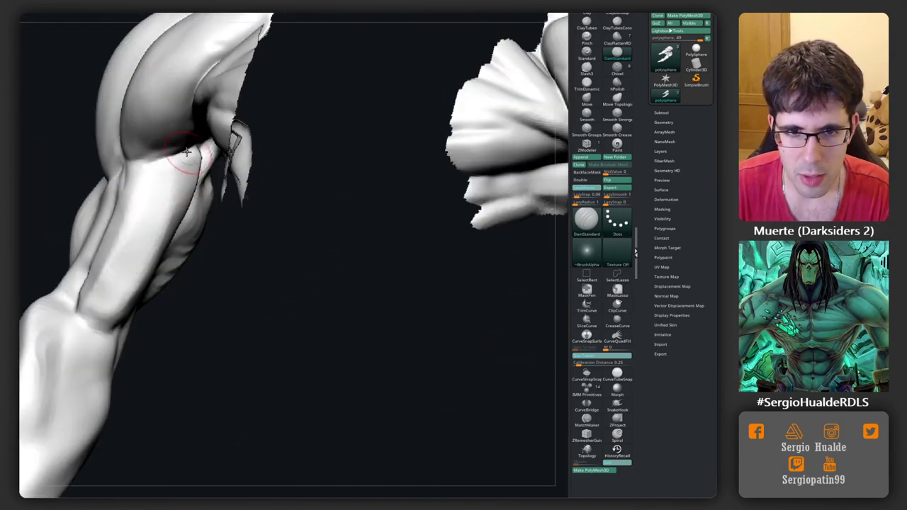
pyautogui.moveTo(156, 217); pyautogui.dragTo(143, 162)
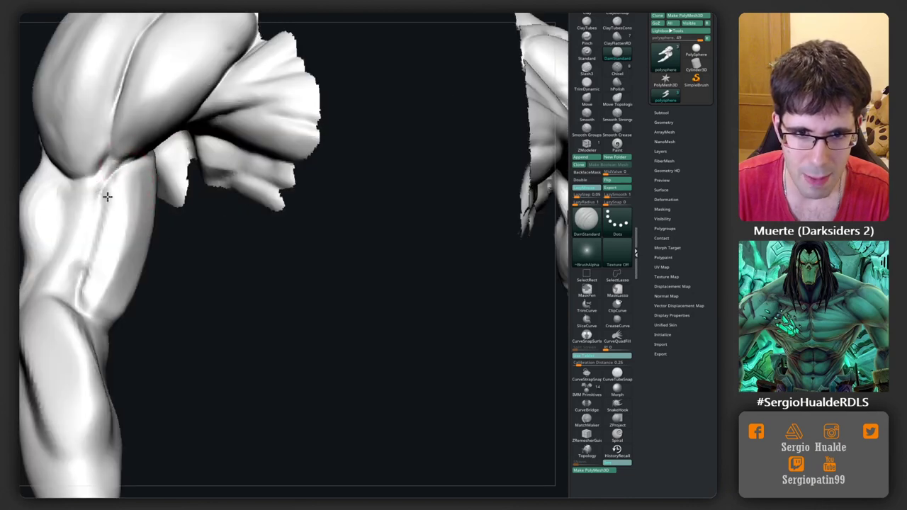
pyautogui.moveTo(107, 197); pyautogui.dragTo(88, 257)
pyautogui.moveTo(118, 192)
pyautogui.mouseDown()
pyautogui.moveTo(125, 206)
pyautogui.moveTo(116, 167)
pyautogui.moveTo(137, 167)
pyautogui.moveTo(97, 246)
pyautogui.moveTo(95, 198)
pyautogui.moveTo(83, 253)
pyautogui.moveTo(99, 189)
pyautogui.moveTo(85, 182)
pyautogui.moveTo(118, 159)
pyautogui.mouseUp()
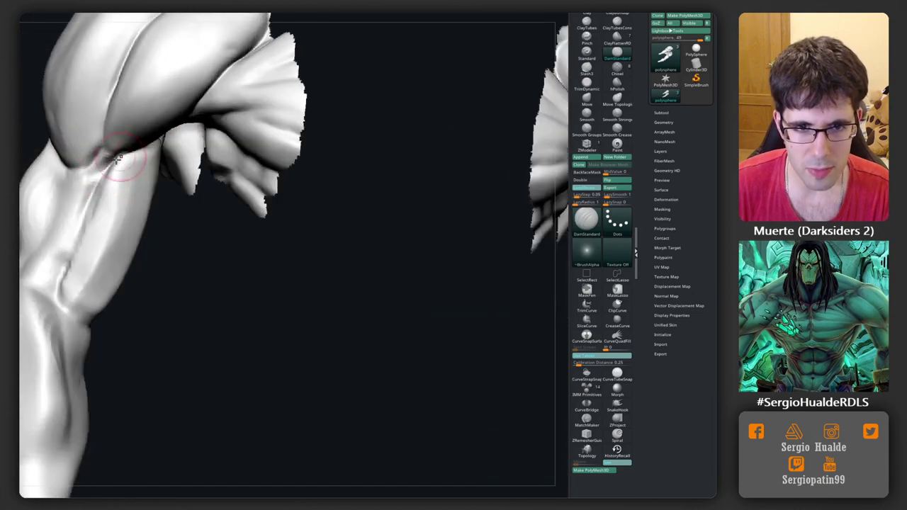
# Switch to the TrimDynamic brush and orbit around the arm and shoulder.
pyautogui.press('b')
pyautogui.press('t')
pyautogui.press('d')
pyautogui.moveTo(116, 194); pyautogui.dragTo(113, 175)
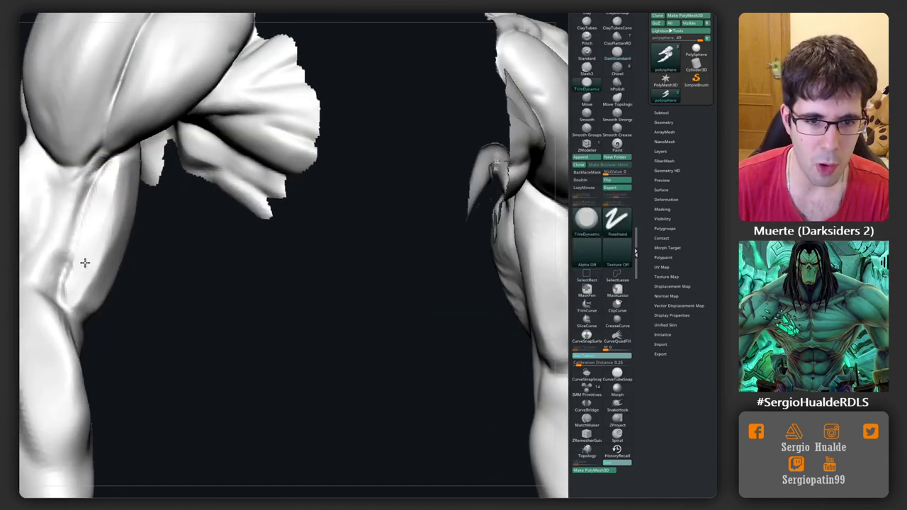
pyautogui.moveTo(84, 263)
pyautogui.mouseDown()
pyautogui.moveTo(119, 243)
pyautogui.moveTo(144, 192)
pyautogui.moveTo(107, 271)
pyautogui.moveTo(111, 263)
pyautogui.moveTo(87, 249)
pyautogui.moveTo(139, 285)
pyautogui.moveTo(162, 265)
pyautogui.moveTo(152, 260)
pyautogui.moveTo(177, 312)
pyautogui.moveTo(149, 270)
pyautogui.moveTo(166, 345)
pyautogui.moveTo(171, 302)
pyautogui.mouseUp()
# Lasso-hide the right arm to inspect the left one, then show both arm pieces again.
pyautogui.moveTo(487, 301); pyautogui.dragTo(182, 322)
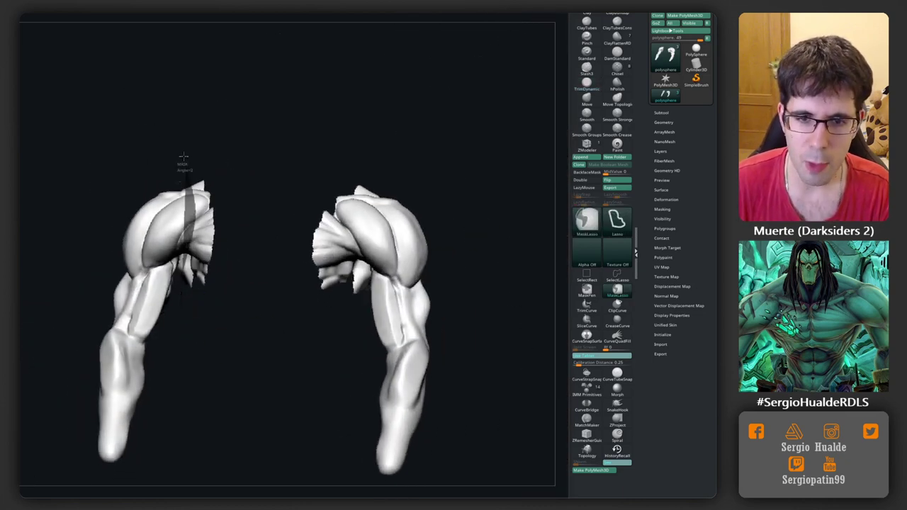
pyautogui.keyDown('ctrl'); pyautogui.keyDown('shift'); pyautogui.moveTo(178, 162); pyautogui.dragTo(193, 316); pyautogui.keyUp('shift'); pyautogui.keyUp('ctrl')
pyautogui.moveTo(272, 352)
pyautogui.mouseDown()
pyautogui.moveTo(263, 361)
pyautogui.moveTo(65, 333)
pyautogui.moveTo(85, 349)
pyautogui.mouseUp()
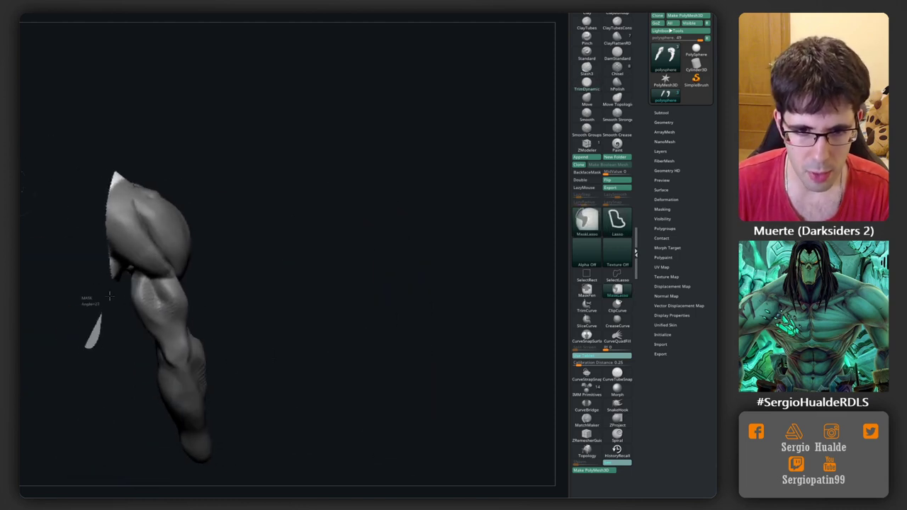
pyautogui.keyDown('ctrl'); pyautogui.keyDown('shift'); pyautogui.moveTo(110, 296); pyautogui.dragTo(131, 146); pyautogui.keyUp('shift'); pyautogui.keyUp('ctrl')
pyautogui.moveTo(226, 172)
pyautogui.mouseDown()
pyautogui.moveTo(224, 130)
pyautogui.moveTo(206, 152)
pyautogui.mouseUp()
pyautogui.keyDown('ctrl'); pyautogui.keyDown('shift'); pyautogui.moveTo(106, 333); pyautogui.dragTo(97, 217); pyautogui.keyUp('shift'); pyautogui.keyUp('ctrl')
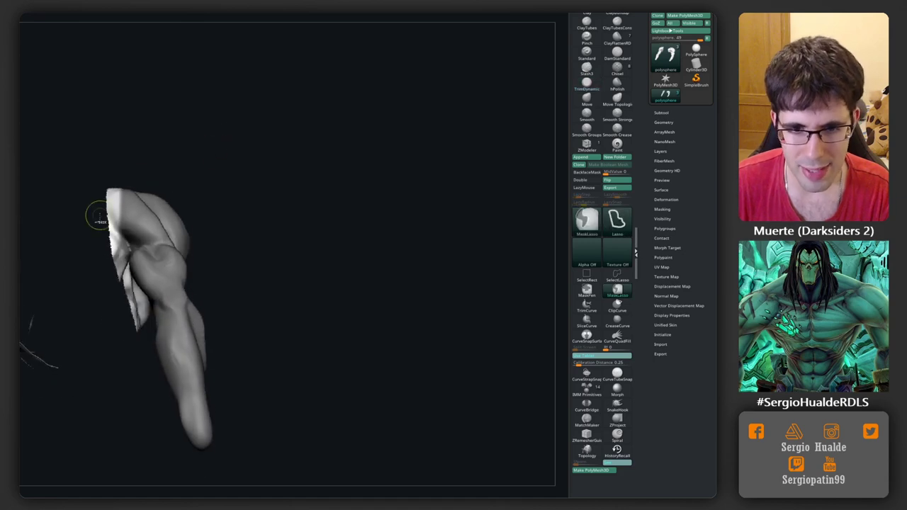
pyautogui.keyDown('ctrl'); pyautogui.keyDown('shift'); pyautogui.click(102, 314); pyautogui.keyUp('shift'); pyautogui.keyUp('ctrl')
pyautogui.moveTo(102, 314); pyautogui.dragTo(230, 223)
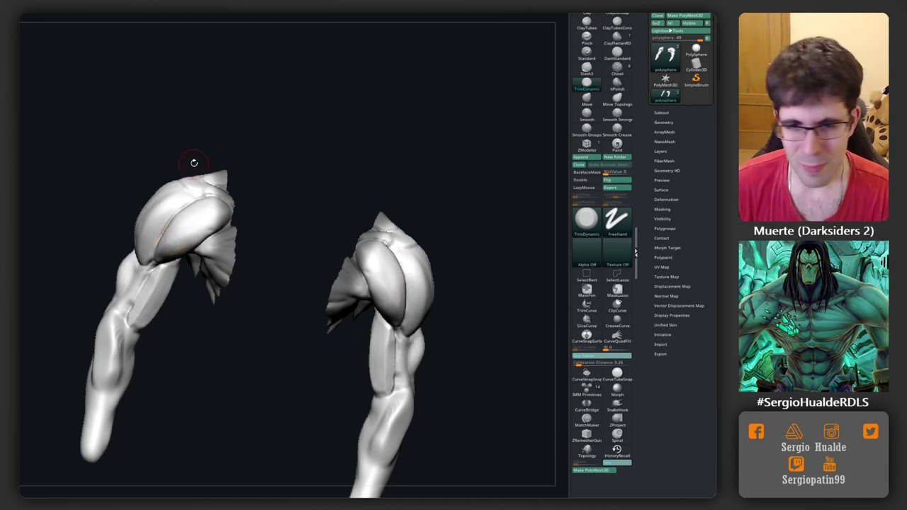
# With the Move brush active, orbit to check the arms from behind, then select DamStandard.
pyautogui.moveTo(205, 277)
pyautogui.mouseDown()
pyautogui.moveTo(190, 308)
pyautogui.moveTo(189, 284)
pyautogui.mouseUp()
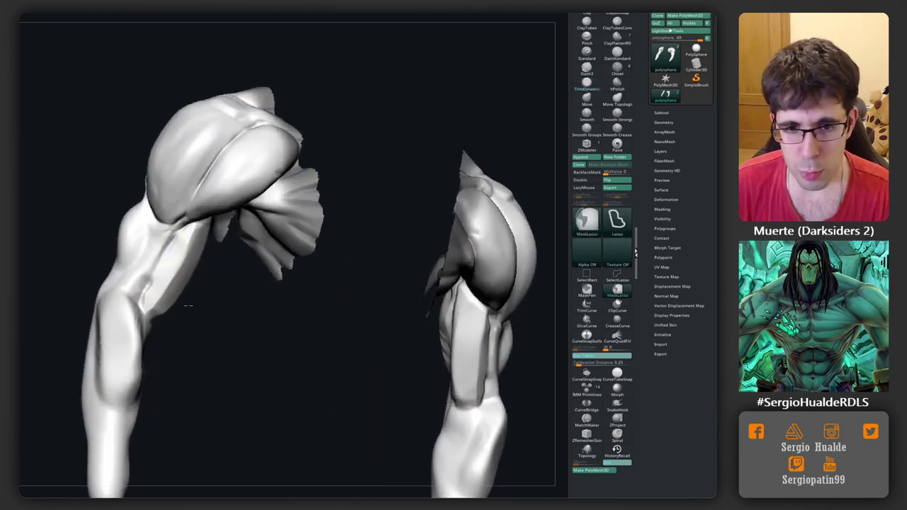
pyautogui.press('b')
pyautogui.press('m')
pyautogui.press('v')
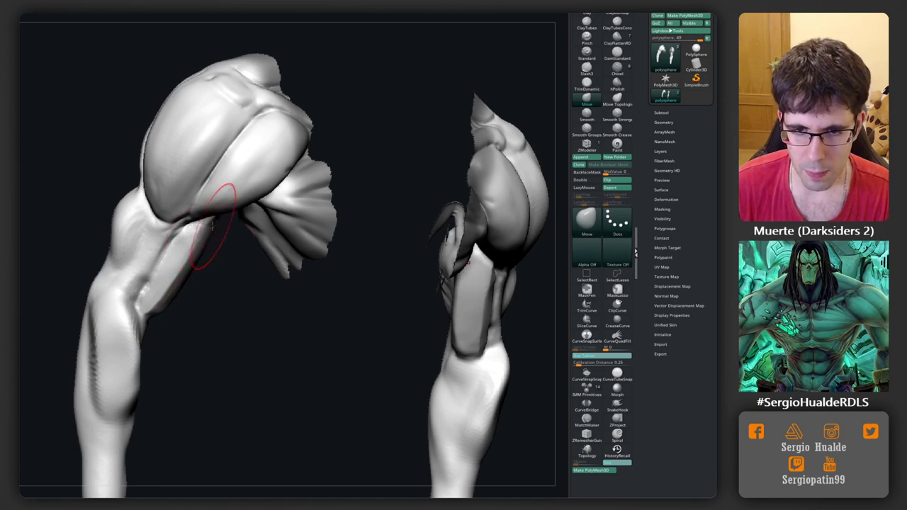
pyautogui.moveTo(383, 298); pyautogui.dragTo(202, 255)
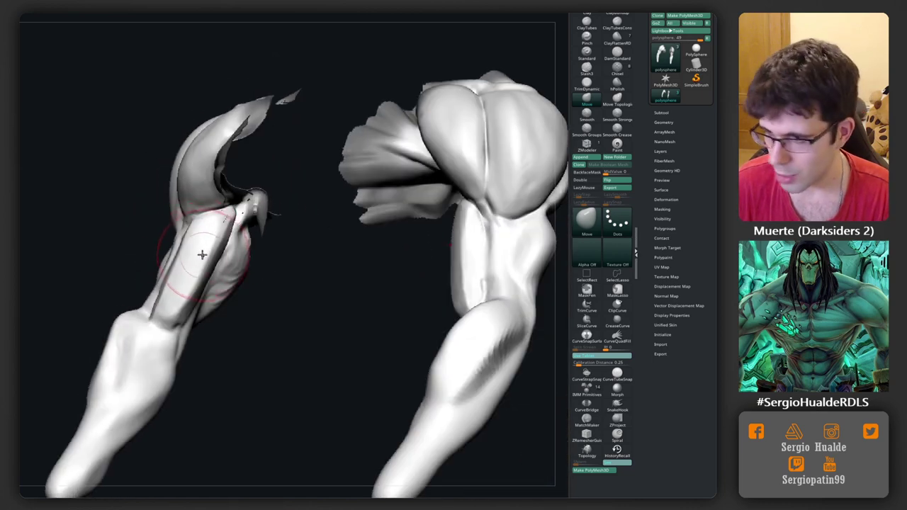
pyautogui.keyDown('alt'); pyautogui.moveTo(203, 239); pyautogui.dragTo(212, 223, button='right'); pyautogui.keyUp('alt')
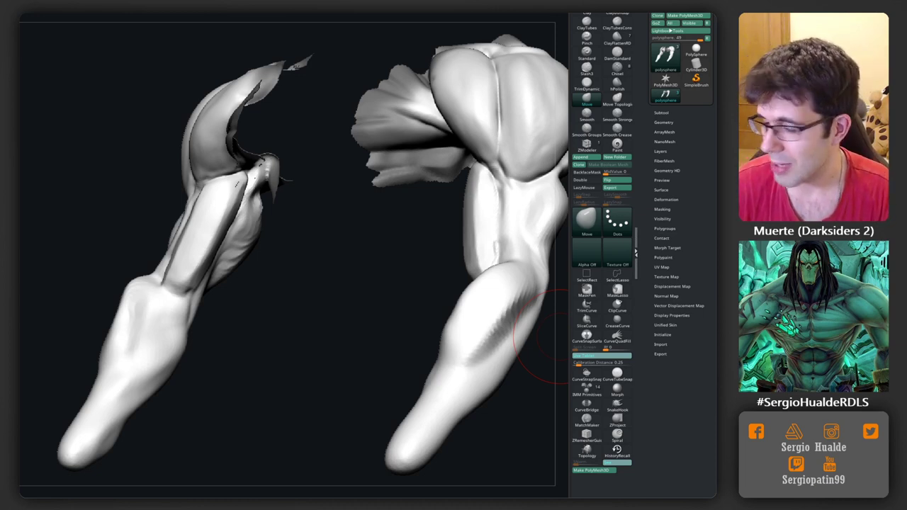
pyautogui.moveTo(263, 281)
pyautogui.mouseDown()
pyautogui.moveTo(284, 300)
pyautogui.moveTo(204, 303)
pyautogui.moveTo(197, 253)
pyautogui.moveTo(188, 263)
pyautogui.moveTo(197, 271)
pyautogui.moveTo(142, 242)
pyautogui.moveTo(144, 229)
pyautogui.moveTo(193, 233)
pyautogui.moveTo(167, 237)
pyautogui.moveTo(174, 213)
pyautogui.mouseUp()
pyautogui.press('b')
pyautogui.press('d')
pyautogui.press('s')
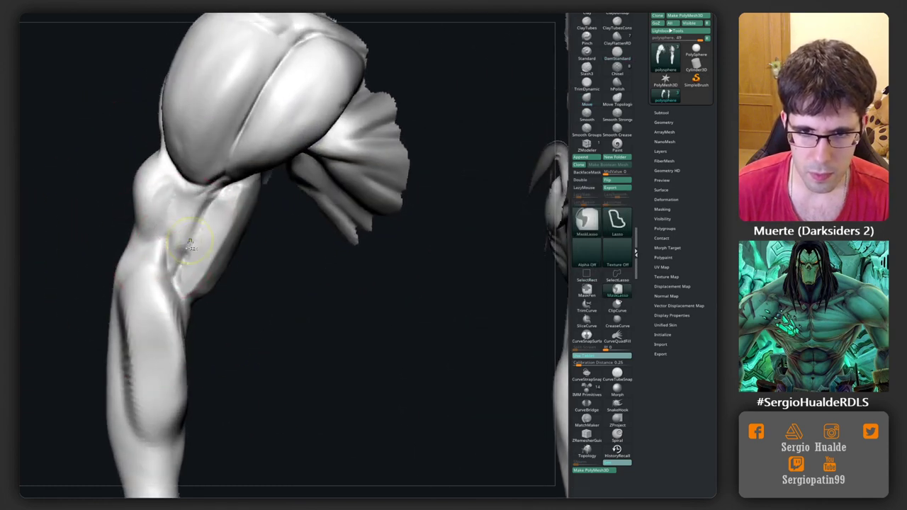
# With the Clay brush, build the biceps into a larger bulge and groove along the forearm.
pyautogui.press('space')
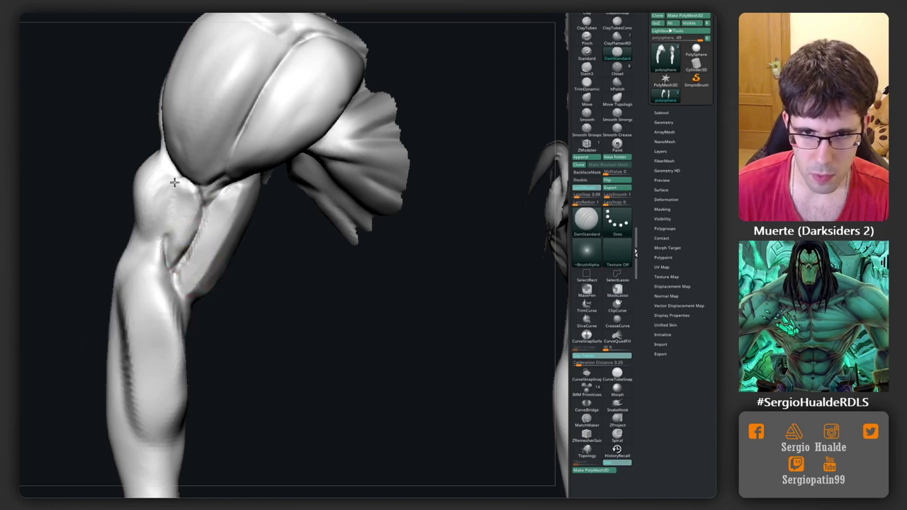
pyautogui.moveTo(185, 268); pyautogui.dragTo(165, 210, button='right')
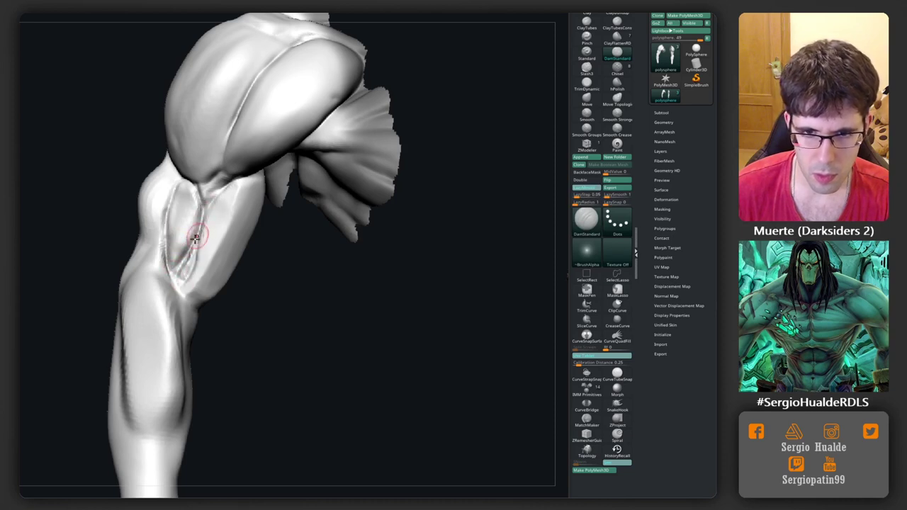
pyautogui.press('b')
pyautogui.press('c')
pyautogui.press('l')
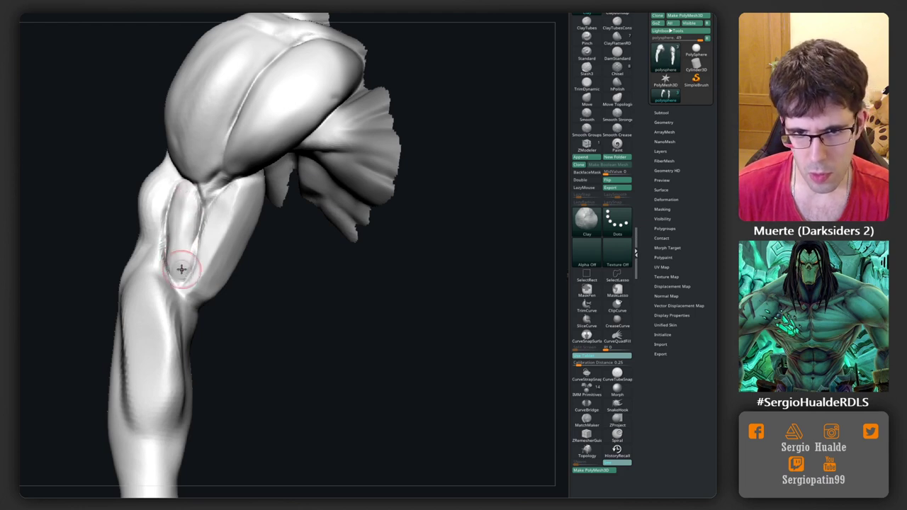
pyautogui.moveTo(182, 270); pyautogui.dragTo(203, 248, button='right')
pyautogui.moveTo(182, 279)
pyautogui.mouseDown(button='right')
pyautogui.moveTo(194, 288)
pyautogui.moveTo(207, 241)
pyautogui.moveTo(236, 229)
pyautogui.mouseUp(button='right')
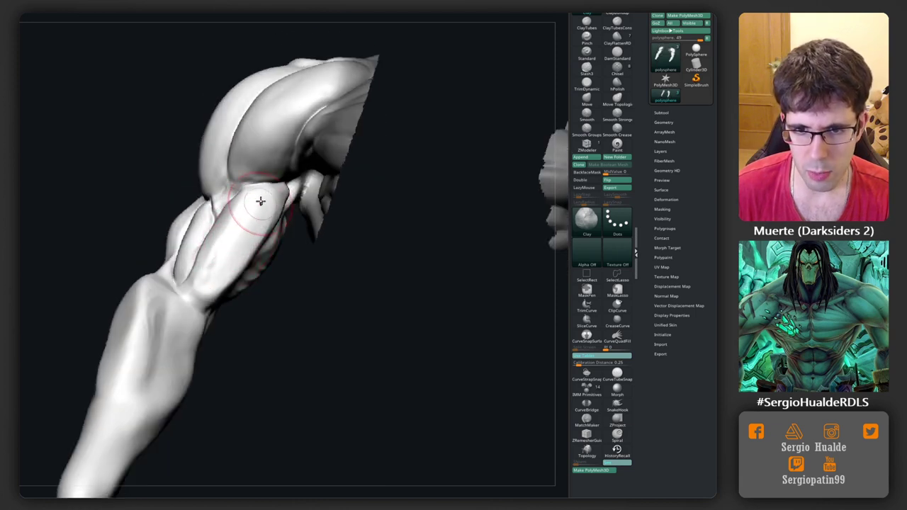
pyautogui.moveTo(260, 202); pyautogui.dragTo(202, 290)
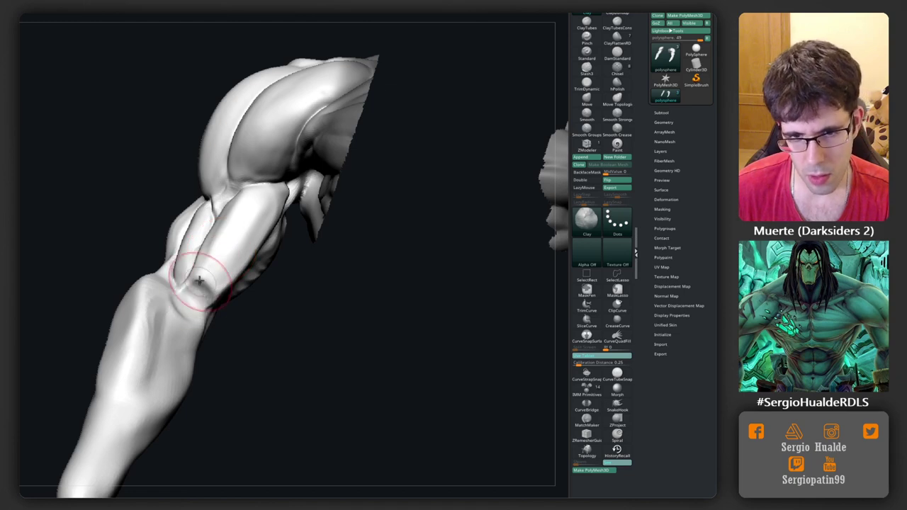
pyautogui.moveTo(211, 310)
pyautogui.mouseDown(button='right')
pyautogui.moveTo(198, 294)
pyautogui.moveTo(184, 300)
pyautogui.moveTo(212, 293)
pyautogui.mouseUp(button='right')
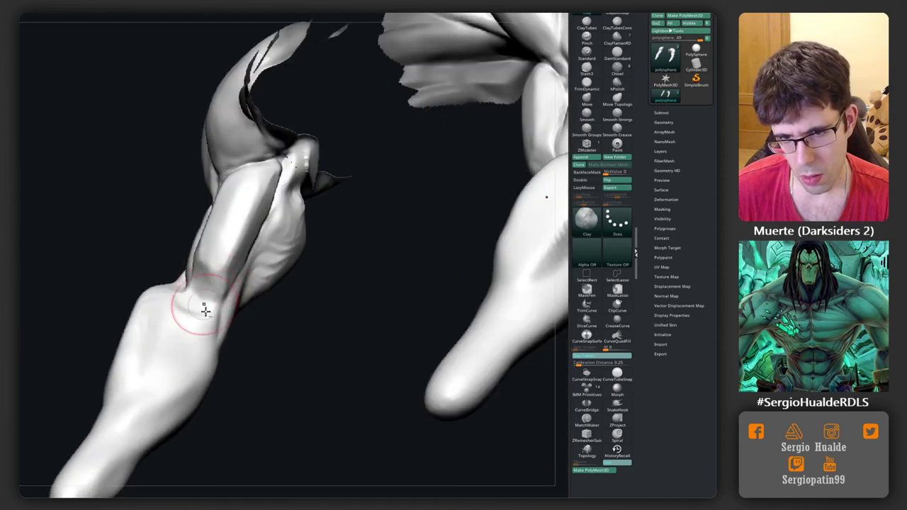
pyautogui.moveTo(203, 308)
pyautogui.mouseDown(button='right')
pyautogui.moveTo(219, 279)
pyautogui.moveTo(239, 314)
pyautogui.moveTo(233, 253)
pyautogui.mouseUp(button='right')
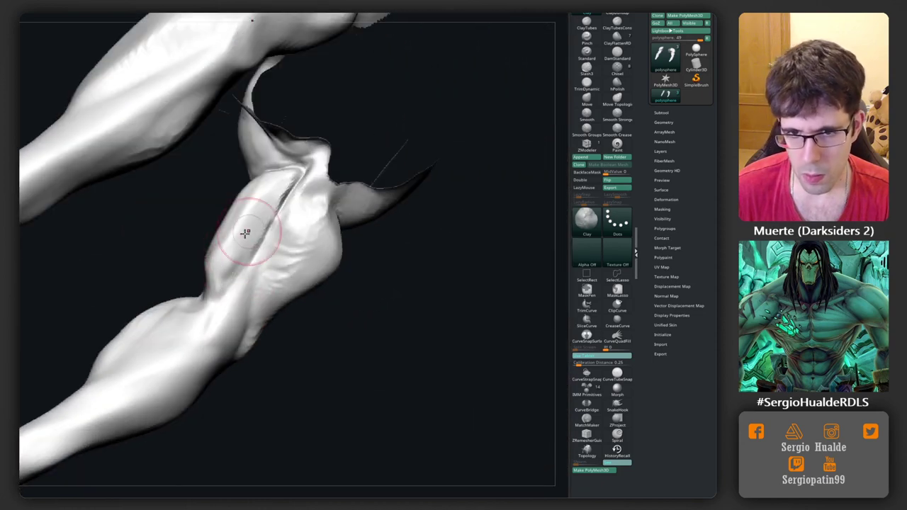
pyautogui.moveTo(245, 234)
pyautogui.mouseDown()
pyautogui.moveTo(248, 212)
pyautogui.moveTo(203, 305)
pyautogui.moveTo(212, 289)
pyautogui.mouseUp()
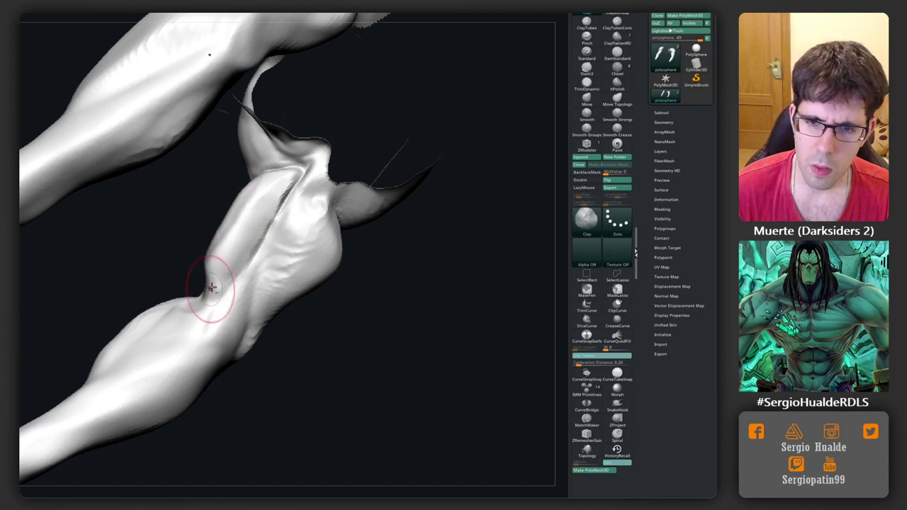
pyautogui.moveTo(212, 287); pyautogui.dragTo(227, 253, button='right')
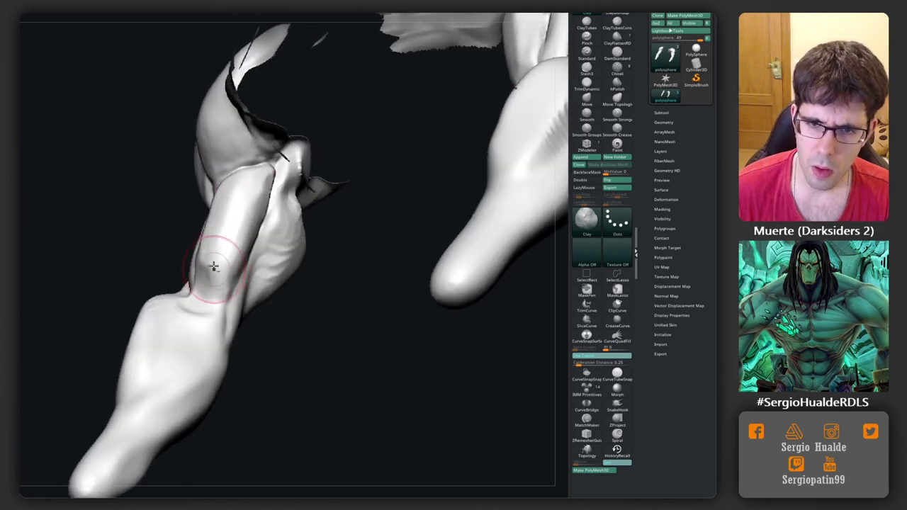
pyautogui.moveTo(210, 305)
pyautogui.mouseDown(button='right')
pyautogui.moveTo(254, 253)
pyautogui.moveTo(251, 195)
pyautogui.mouseUp(button='right')
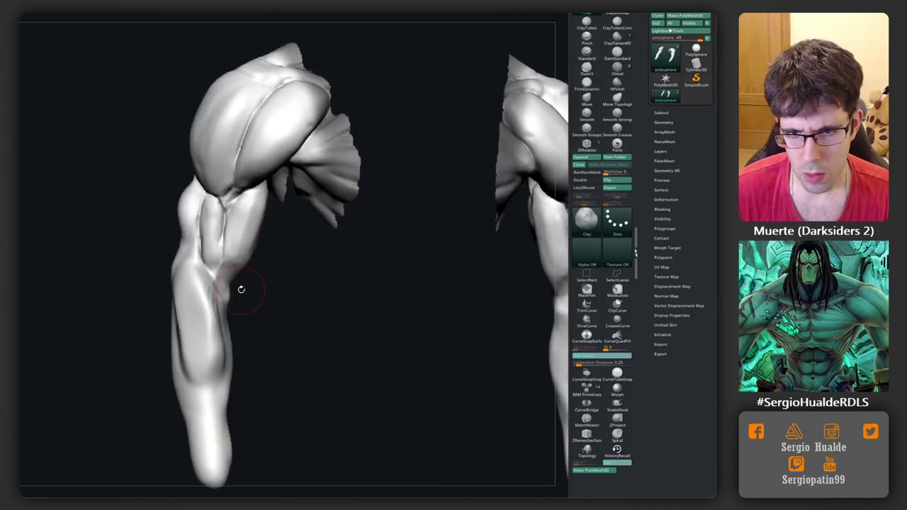
pyautogui.moveTo(241, 289)
pyautogui.mouseDown(button='right')
pyautogui.moveTo(238, 241)
pyautogui.moveTo(220, 241)
pyautogui.moveTo(219, 229)
pyautogui.mouseUp(button='right')
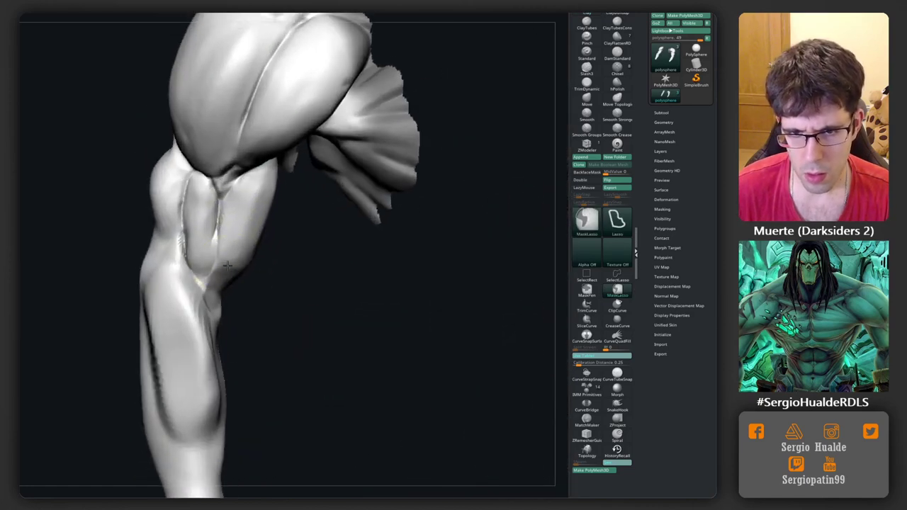
# Alternate DamStandard and Clay while orbiting to review the whole arm and shoulder.
pyautogui.press('b')
pyautogui.press('d')
pyautogui.press('s')
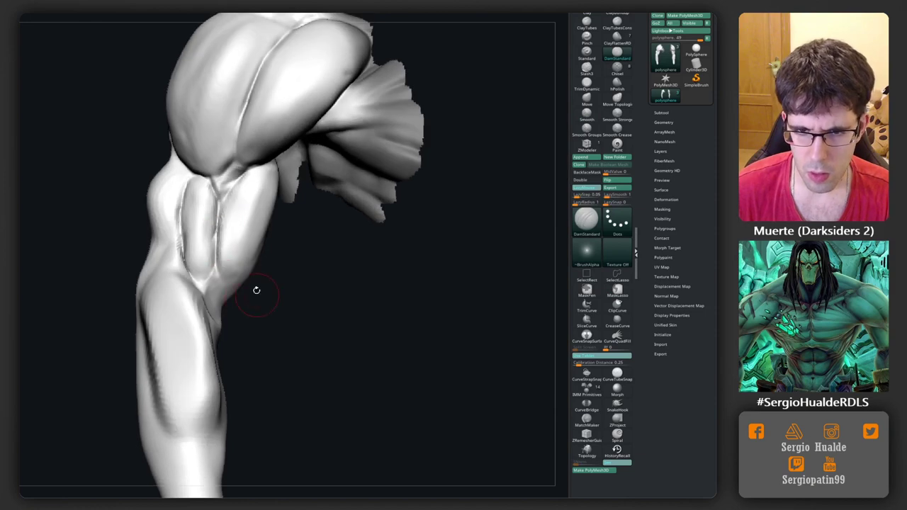
pyautogui.moveTo(256, 290)
pyautogui.mouseDown()
pyautogui.moveTo(216, 271)
pyautogui.moveTo(231, 284)
pyautogui.mouseUp()
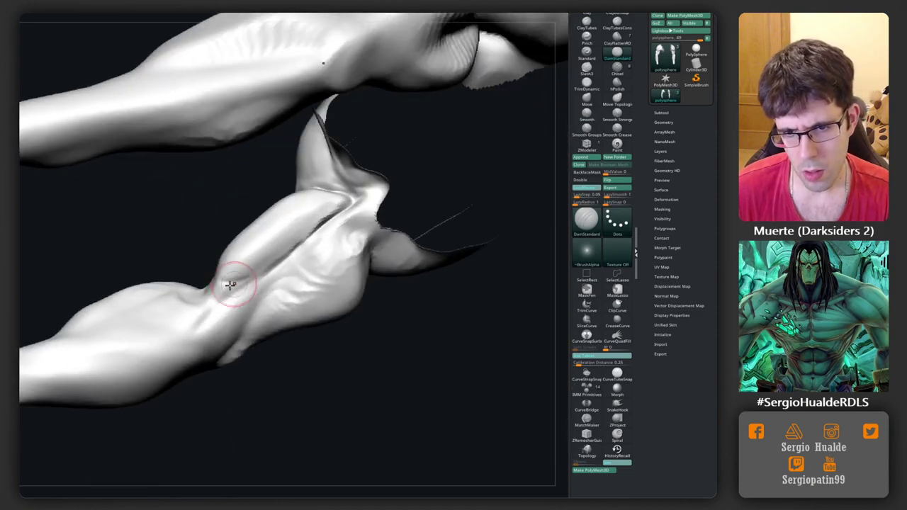
pyautogui.moveTo(329, 257)
pyautogui.mouseDown(button='right')
pyautogui.moveTo(316, 247)
pyautogui.moveTo(253, 244)
pyautogui.mouseUp(button='right')
pyautogui.press('b')
pyautogui.press('c')
pyautogui.press('l')
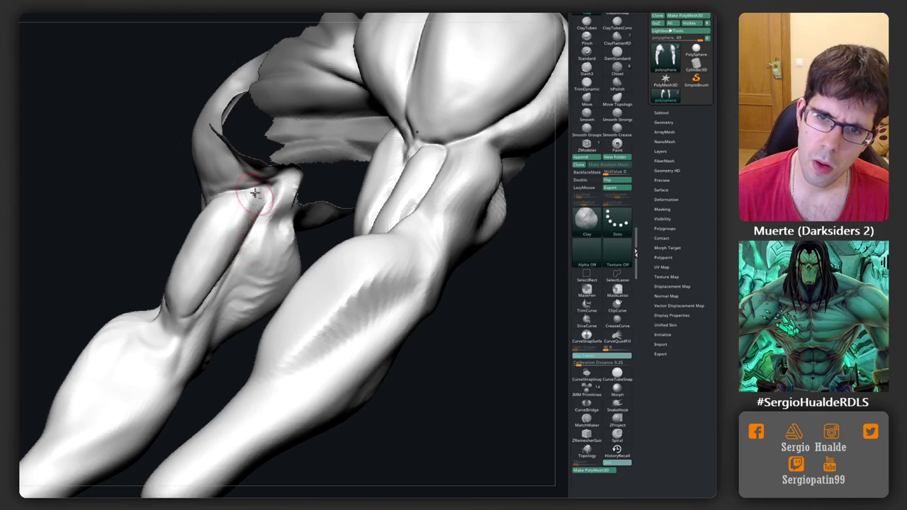
pyautogui.moveTo(250, 211)
pyautogui.mouseDown(button='right')
pyautogui.moveTo(211, 280)
pyautogui.moveTo(255, 302)
pyautogui.moveTo(218, 276)
pyautogui.mouseUp(button='right')
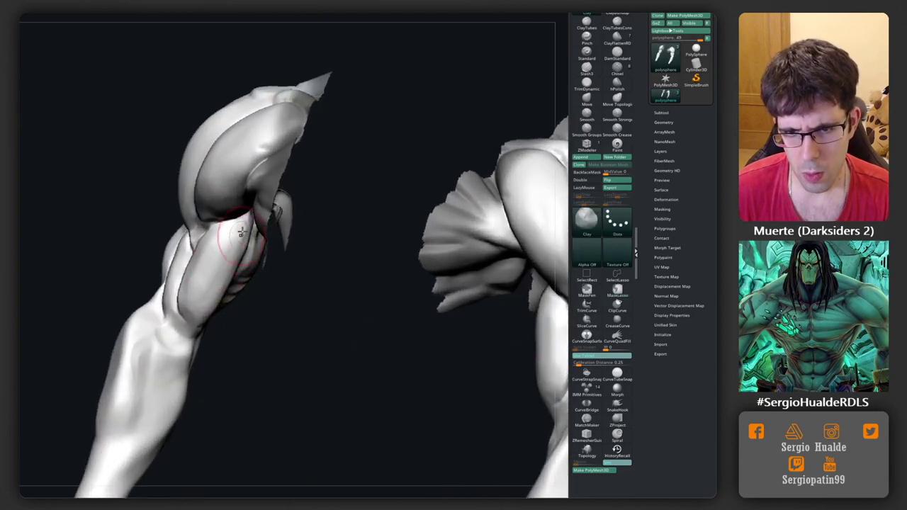
pyautogui.moveTo(217, 317); pyautogui.dragTo(240, 226, button='right')
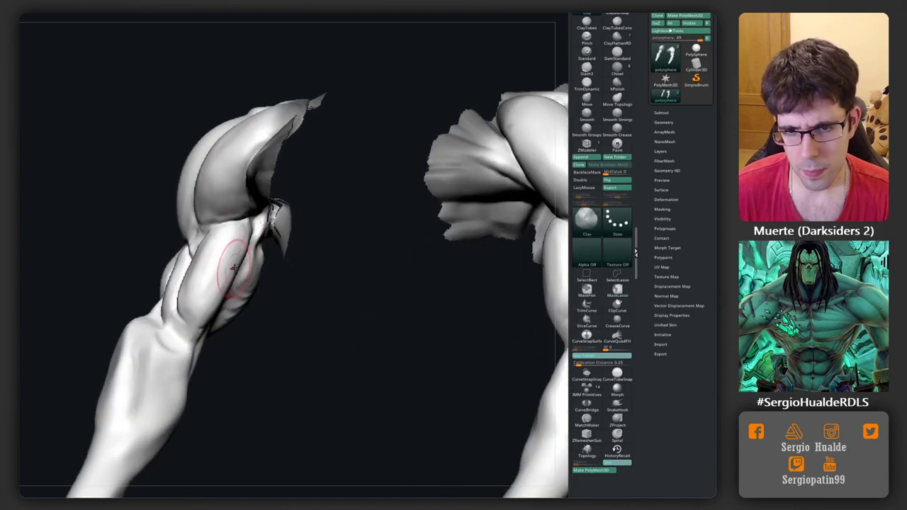
pyautogui.moveTo(234, 267); pyautogui.dragTo(240, 247, button='right')
pyautogui.moveTo(216, 301)
pyautogui.mouseDown(button='right')
pyautogui.moveTo(202, 290)
pyautogui.moveTo(196, 324)
pyautogui.moveTo(186, 321)
pyautogui.moveTo(191, 336)
pyautogui.moveTo(157, 327)
pyautogui.moveTo(155, 314)
pyautogui.mouseUp(button='right')
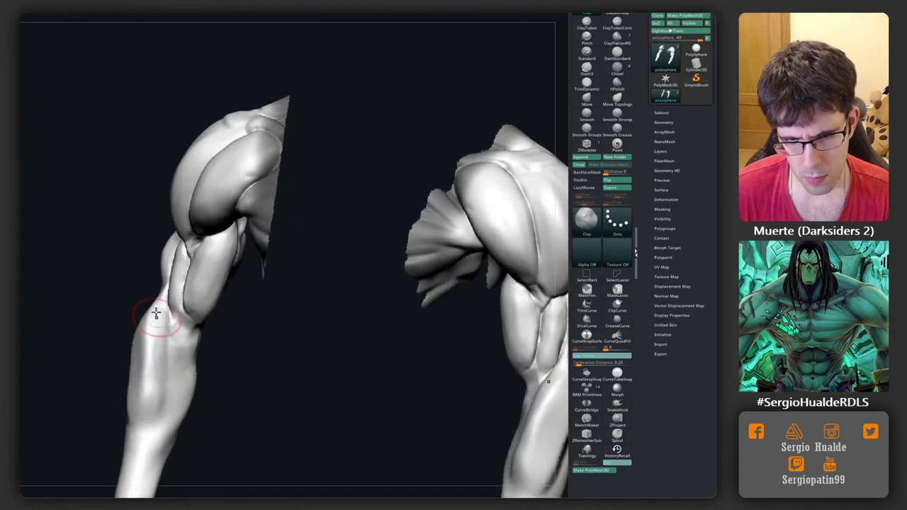
pyautogui.moveTo(166, 369)
pyautogui.mouseDown(button='right')
pyautogui.moveTo(151, 362)
pyautogui.moveTo(146, 330)
pyautogui.moveTo(145, 397)
pyautogui.moveTo(148, 373)
pyautogui.moveTo(192, 331)
pyautogui.moveTo(160, 271)
pyautogui.moveTo(124, 287)
pyautogui.moveTo(151, 298)
pyautogui.moveTo(107, 307)
pyautogui.mouseUp(button='right')
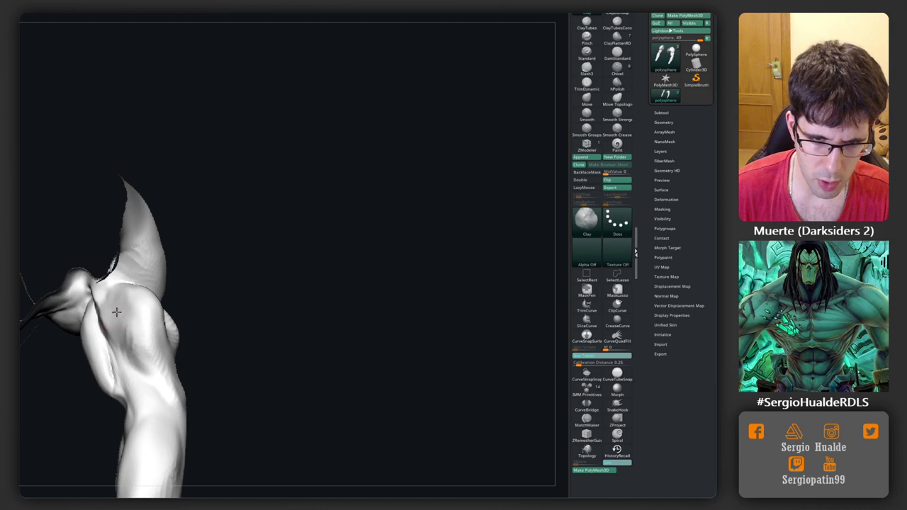
# Carve DamStandard crease detail into the elbow area.
pyautogui.moveTo(148, 331); pyautogui.dragTo(164, 357, button='right')
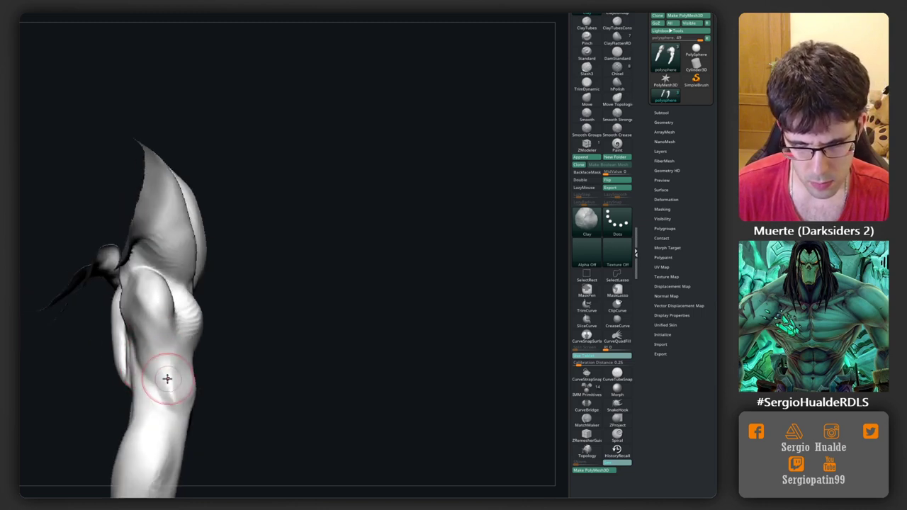
pyautogui.moveTo(167, 379)
pyautogui.mouseDown(button='right')
pyautogui.moveTo(169, 397)
pyautogui.moveTo(180, 348)
pyautogui.moveTo(124, 336)
pyautogui.mouseUp(button='right')
pyautogui.press('b')
pyautogui.press('d')
pyautogui.press('s')
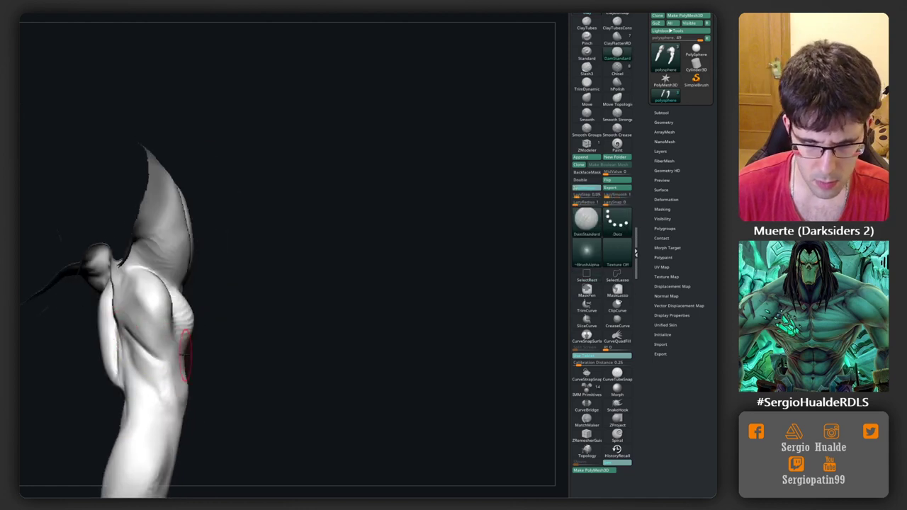
pyautogui.moveTo(185, 354)
pyautogui.mouseDown(button='right')
pyautogui.moveTo(161, 279)
pyautogui.moveTo(172, 333)
pyautogui.moveTo(203, 346)
pyautogui.moveTo(177, 329)
pyautogui.mouseUp(button='right')
pyautogui.moveTo(163, 353); pyautogui.dragTo(168, 319)
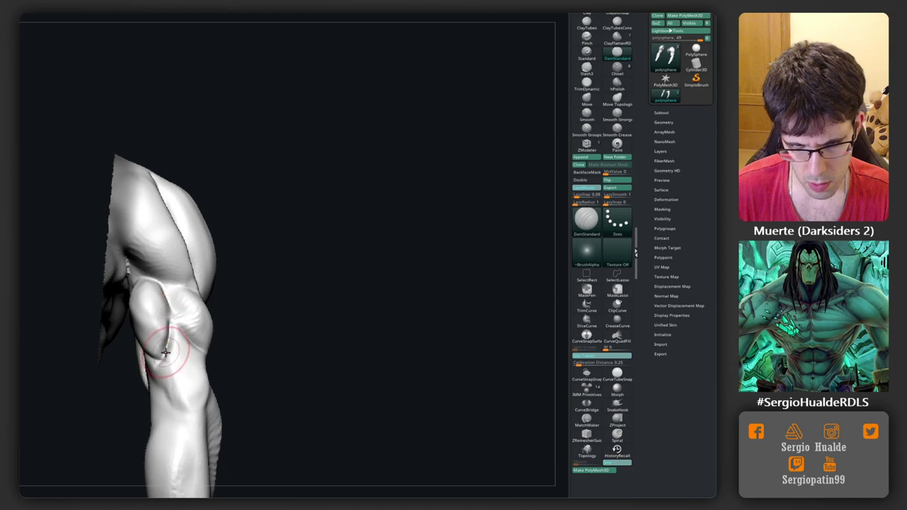
pyautogui.moveTo(165, 352); pyautogui.dragTo(176, 381, button='right')
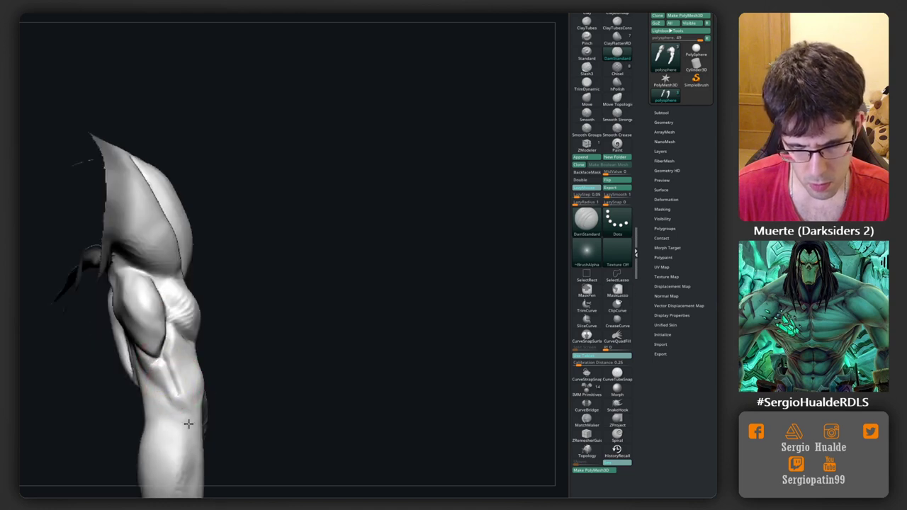
pyautogui.moveTo(188, 424)
pyautogui.mouseDown(button='right')
pyautogui.moveTo(192, 391)
pyautogui.moveTo(151, 298)
pyautogui.moveTo(86, 286)
pyautogui.mouseUp(button='right')
# Toggle between Clay and DamStandard while orbiting the model round to the horns.
pyautogui.press('b')
pyautogui.press('c')
pyautogui.press('l')
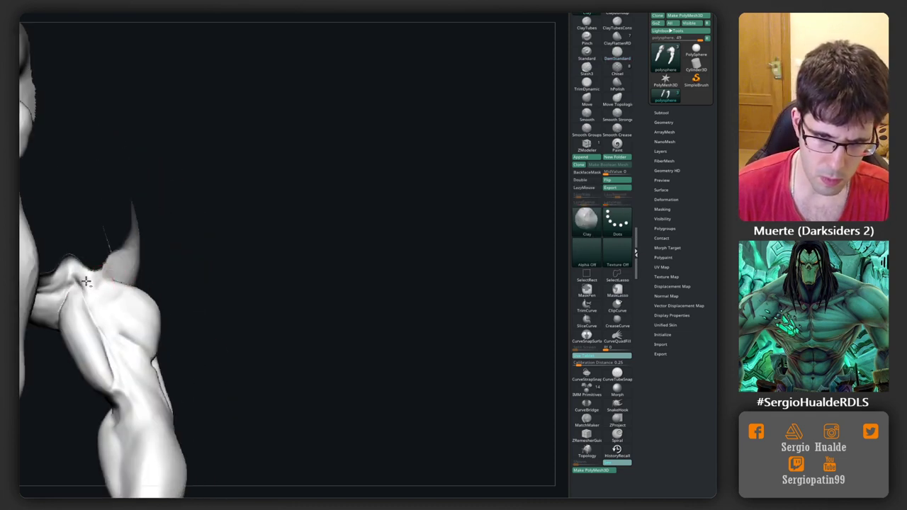
pyautogui.moveTo(141, 317)
pyautogui.mouseDown(button='right')
pyautogui.moveTo(99, 283)
pyautogui.moveTo(93, 319)
pyautogui.moveTo(142, 280)
pyautogui.moveTo(103, 291)
pyautogui.moveTo(128, 301)
pyautogui.moveTo(81, 288)
pyautogui.moveTo(146, 326)
pyautogui.moveTo(136, 317)
pyautogui.mouseUp(button='right')
pyautogui.press('b')
pyautogui.press('d')
pyautogui.press('s')
pyautogui.press('b')
pyautogui.press('c')
pyautogui.press('l')
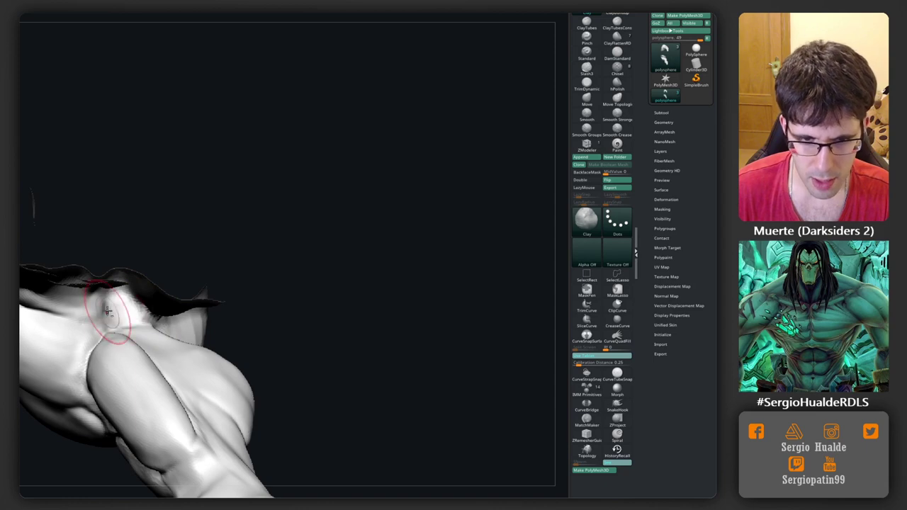
pyautogui.moveTo(114, 301)
pyautogui.mouseDown(button='right')
pyautogui.moveTo(142, 414)
pyautogui.moveTo(187, 296)
pyautogui.mouseUp(button='right')
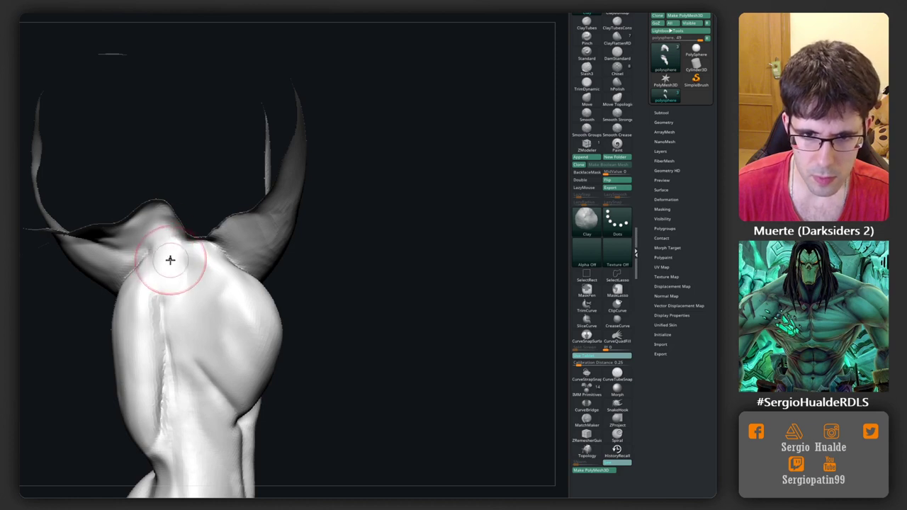
pyautogui.press('ctrl')
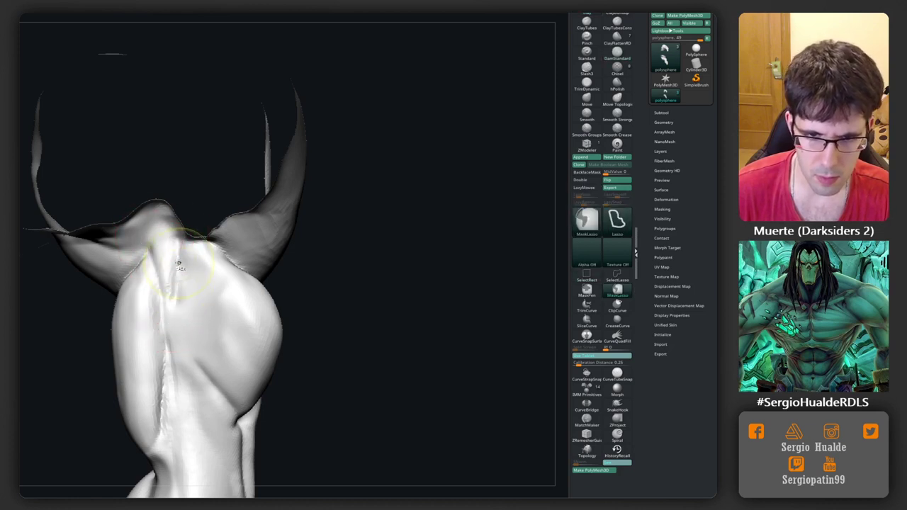
# Carve a DamStandard groove down the centre of the chest.
pyautogui.press('b')
pyautogui.press('d')
pyautogui.press('s')
pyautogui.moveTo(178, 259); pyautogui.dragTo(172, 293)
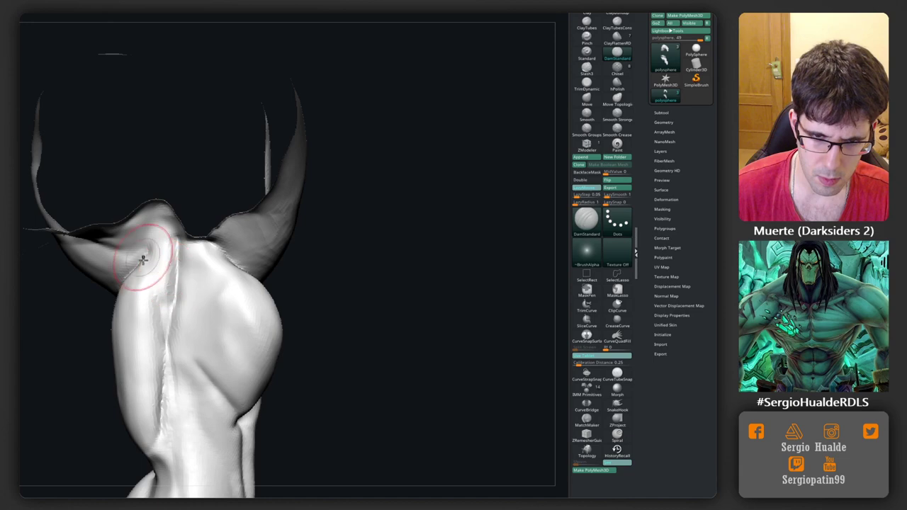
pyautogui.moveTo(142, 261)
pyautogui.mouseDown(button='right')
pyautogui.moveTo(263, 329)
pyautogui.moveTo(356, 340)
pyautogui.moveTo(395, 243)
pyautogui.moveTo(308, 329)
pyautogui.moveTo(335, 345)
pyautogui.moveTo(300, 304)
pyautogui.mouseUp(button='right')
# Push the shoulder mass into a new shape with the Move brush.
pyautogui.press('b')
pyautogui.press('m')
pyautogui.press('v')
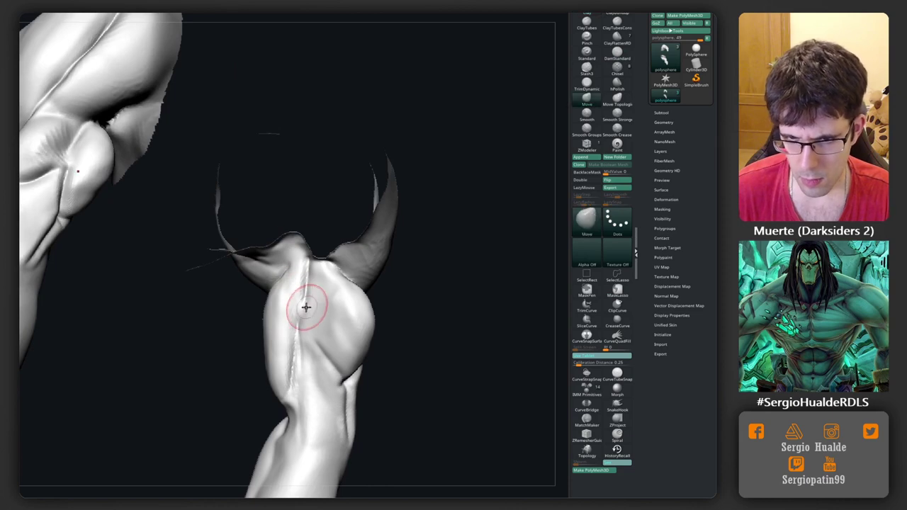
pyautogui.moveTo(308, 303); pyautogui.dragTo(312, 330)
# With Clay, frame both meshes and reshape the upper arm near the elbow.
pyautogui.press('b')
pyautogui.press('c')
pyautogui.press('l')
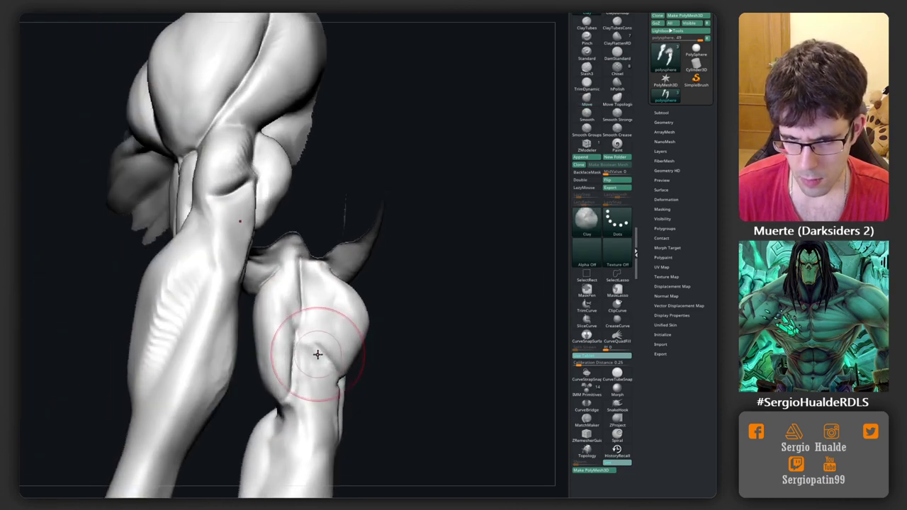
pyautogui.moveTo(304, 328)
pyautogui.mouseDown(button='right')
pyautogui.moveTo(295, 298)
pyautogui.moveTo(296, 324)
pyautogui.mouseUp(button='right')
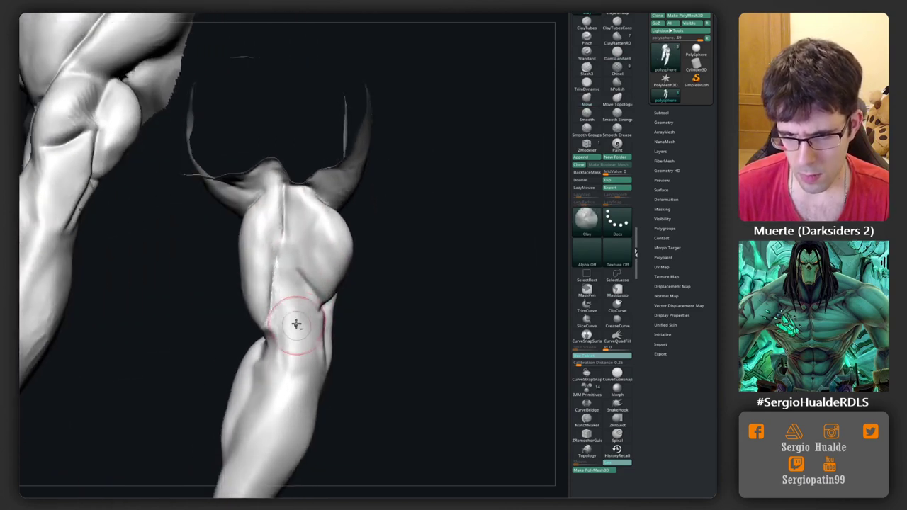
pyautogui.moveTo(274, 379)
pyautogui.mouseDown(button='right')
pyautogui.moveTo(287, 323)
pyautogui.moveTo(296, 367)
pyautogui.moveTo(249, 395)
pyautogui.moveTo(278, 355)
pyautogui.moveTo(254, 319)
pyautogui.mouseUp(button='right')
pyautogui.press('f')
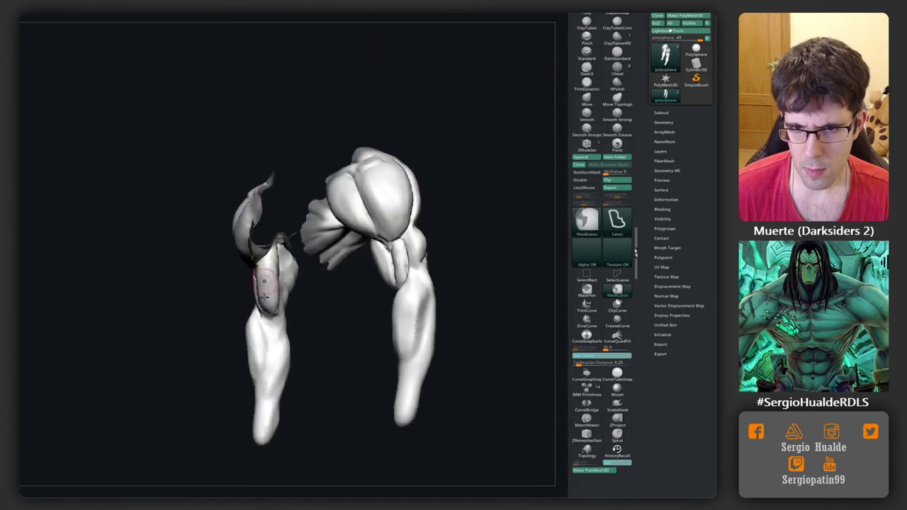
pyautogui.moveTo(288, 293)
pyautogui.mouseDown(button='right')
pyautogui.moveTo(318, 304)
pyautogui.moveTo(275, 279)
pyautogui.moveTo(240, 283)
pyautogui.mouseUp(button='right')
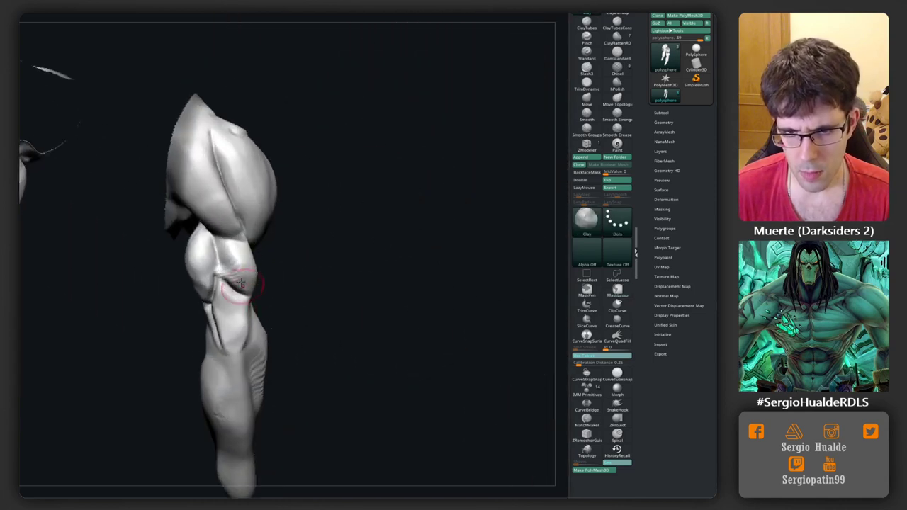
pyautogui.moveTo(232, 275); pyautogui.dragTo(239, 254)
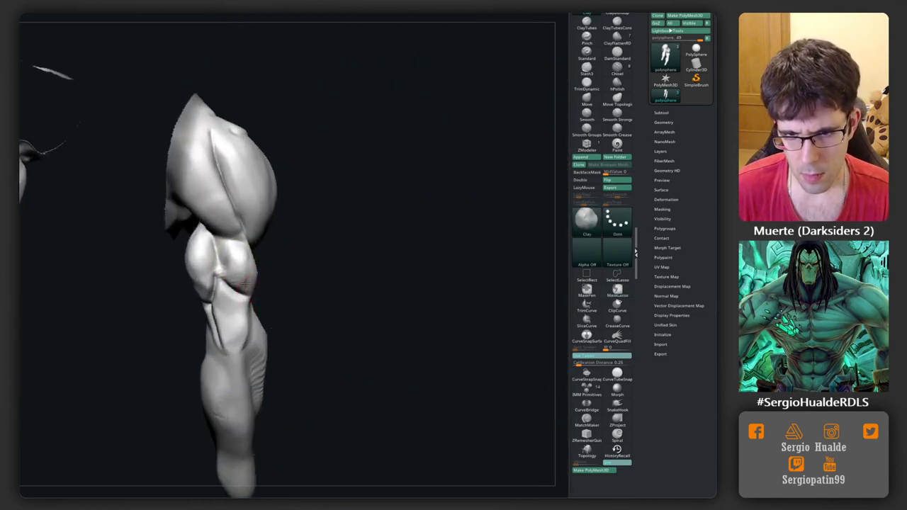
pyautogui.moveTo(245, 283)
pyautogui.mouseDown(button='right')
pyautogui.moveTo(258, 266)
pyautogui.moveTo(273, 314)
pyautogui.mouseUp(button='right')
pyautogui.press('b')
pyautogui.press('d')
pyautogui.press('s')
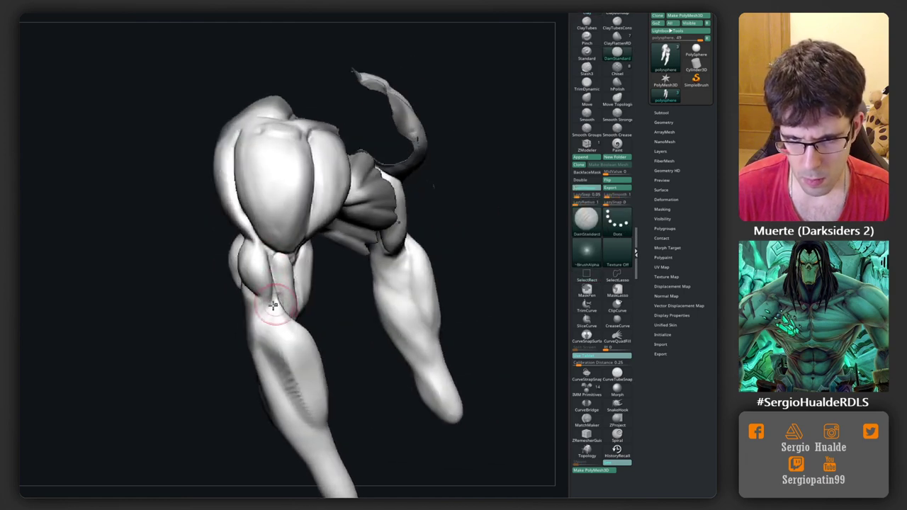
# Zoom onto the forearm, cut two DamStandard creases between its muscles, and reselect Clay.
pyautogui.moveTo(257, 356); pyautogui.dragTo(298, 279, button='right')
pyautogui.moveTo(270, 366); pyautogui.dragTo(259, 297, button='right')
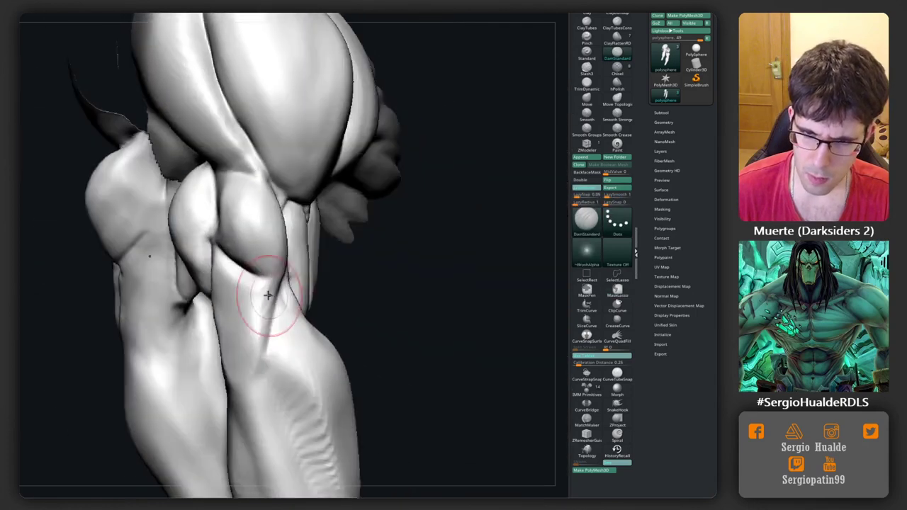
pyautogui.moveTo(272, 333)
pyautogui.mouseDown()
pyautogui.moveTo(243, 273)
pyautogui.moveTo(293, 294)
pyautogui.mouseUp()
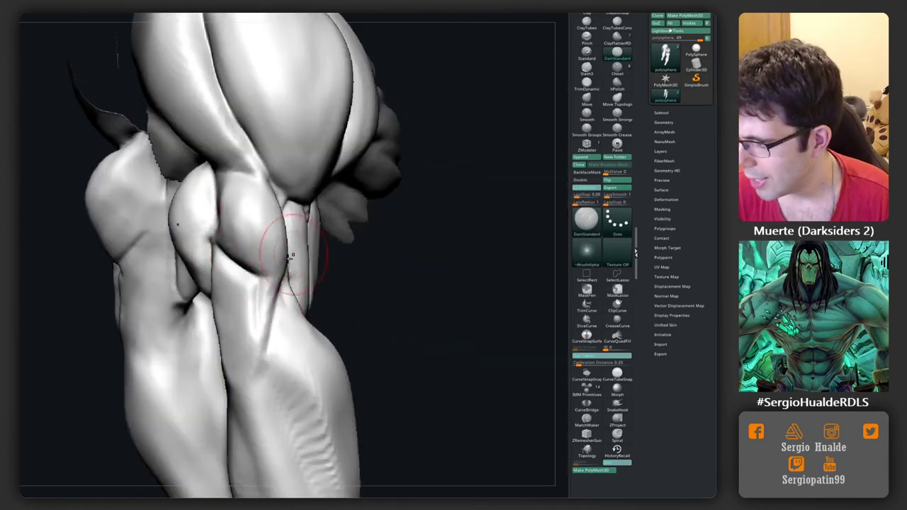
pyautogui.moveTo(263, 263)
pyautogui.mouseDown()
pyautogui.moveTo(273, 260)
pyautogui.moveTo(272, 301)
pyautogui.mouseUp()
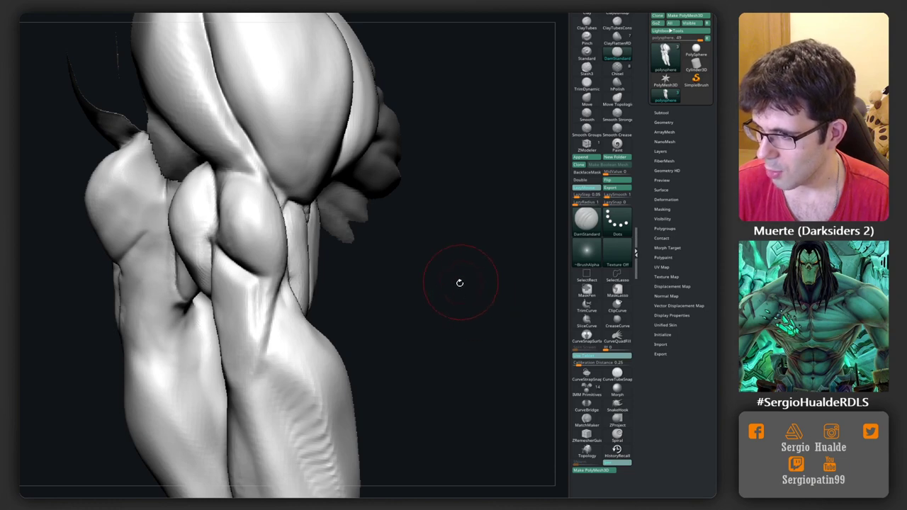
pyautogui.moveTo(397, 263)
pyautogui.mouseDown()
pyautogui.moveTo(226, 232)
pyautogui.moveTo(203, 213)
pyautogui.mouseUp()
pyautogui.press('b')
pyautogui.press('c')
pyautogui.press('l')
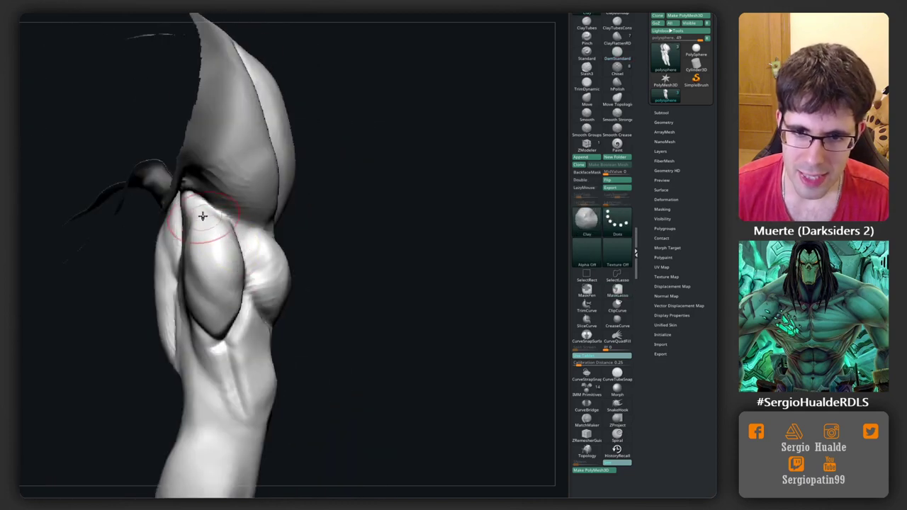
# Work the ribcage side with Clay, orbiting from side-on round to the back and above the shoulders.
pyautogui.moveTo(220, 260); pyautogui.dragTo(187, 243, button='right')
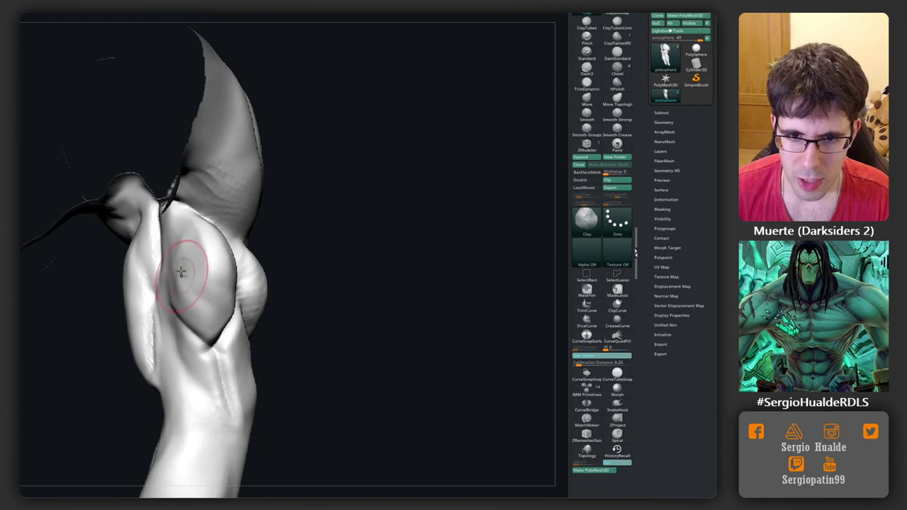
pyautogui.moveTo(182, 275); pyautogui.dragTo(152, 245, button='right')
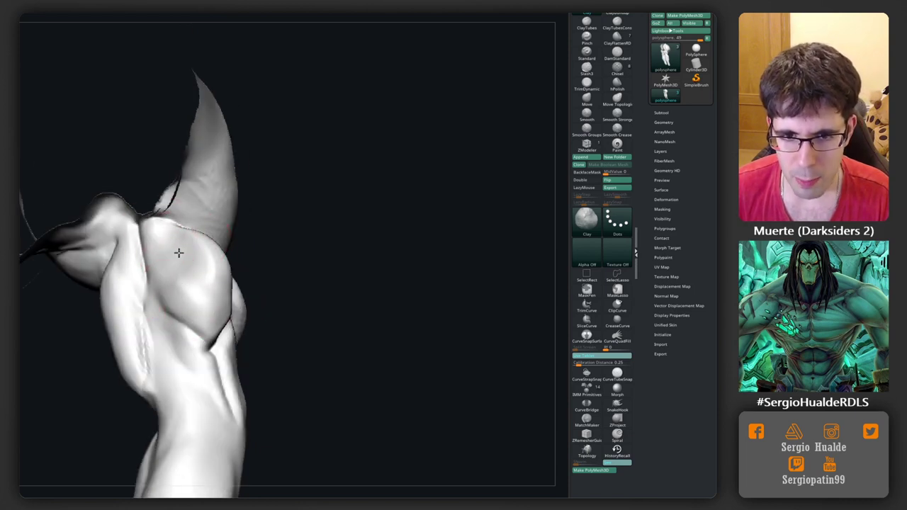
pyautogui.moveTo(163, 251)
pyautogui.mouseDown(button='right')
pyautogui.moveTo(239, 277)
pyautogui.moveTo(207, 213)
pyautogui.mouseUp(button='right')
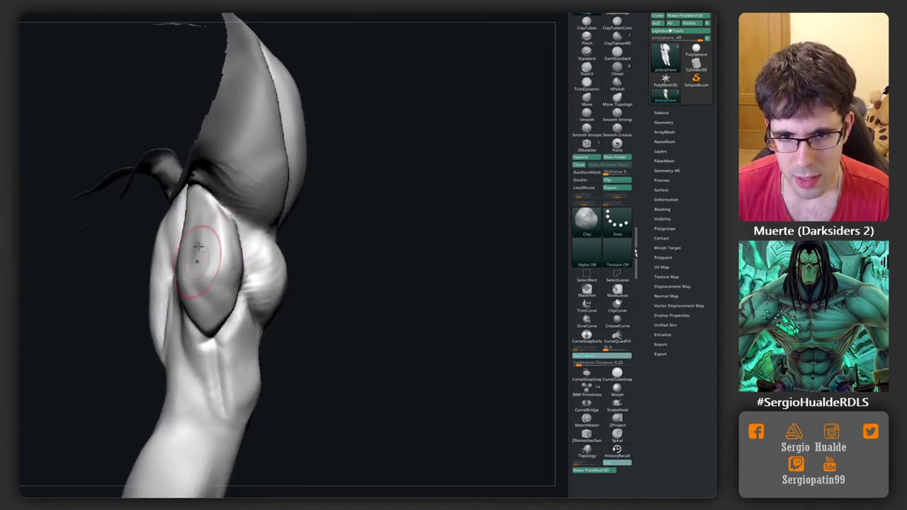
pyautogui.moveTo(198, 247); pyautogui.dragTo(217, 261, button='right')
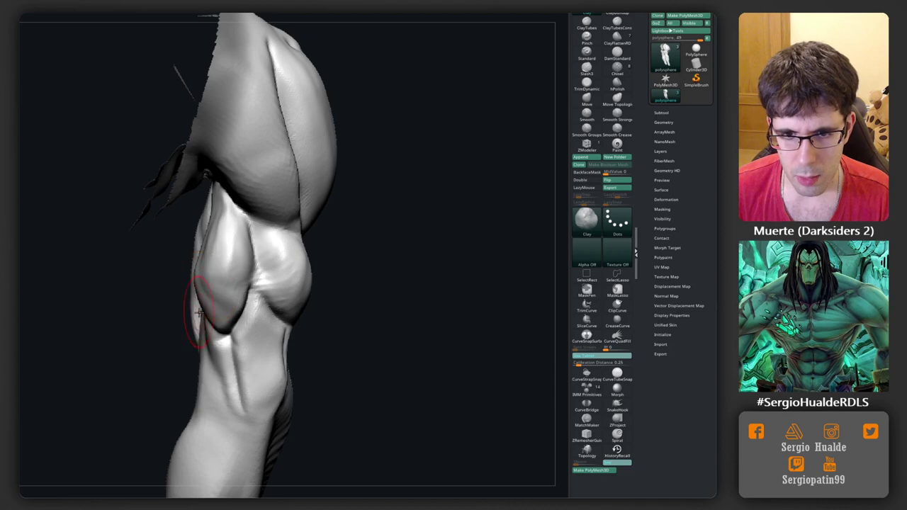
pyautogui.moveTo(199, 313); pyautogui.dragTo(203, 246, button='right')
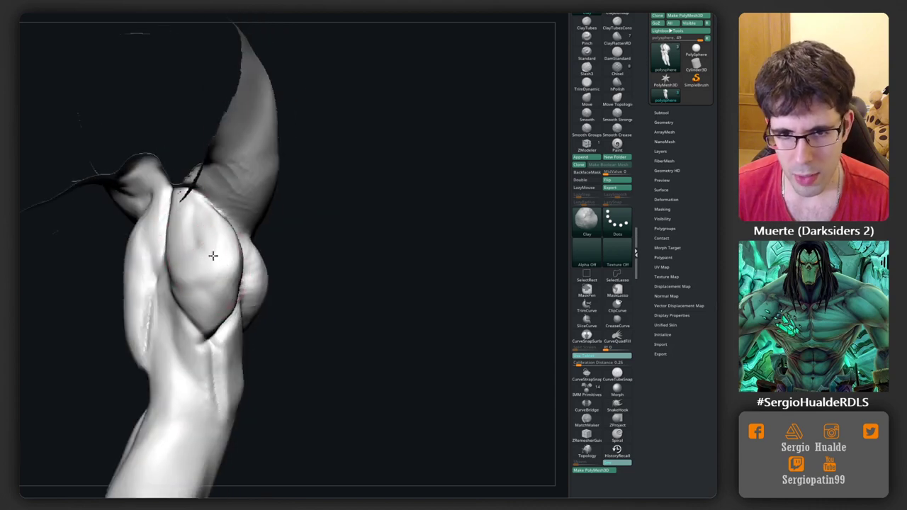
pyautogui.moveTo(203, 272); pyautogui.dragTo(183, 213, button='right')
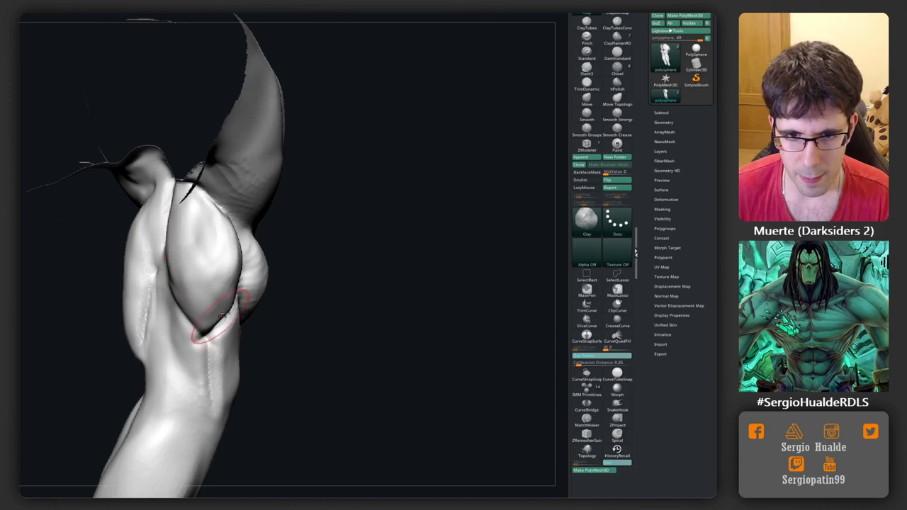
pyautogui.moveTo(224, 315); pyautogui.dragTo(172, 227, button='right')
pyautogui.moveTo(234, 294); pyautogui.dragTo(210, 233, button='right')
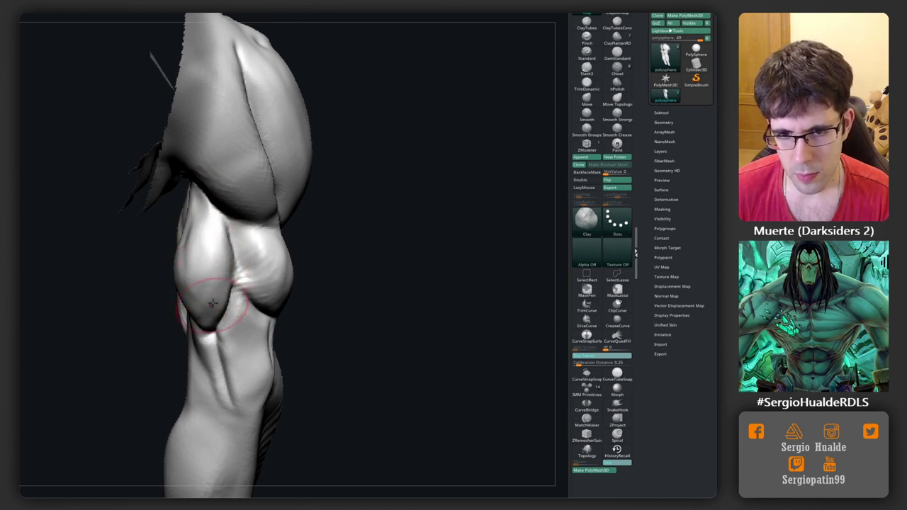
pyautogui.moveTo(212, 304); pyautogui.dragTo(189, 348, button='right')
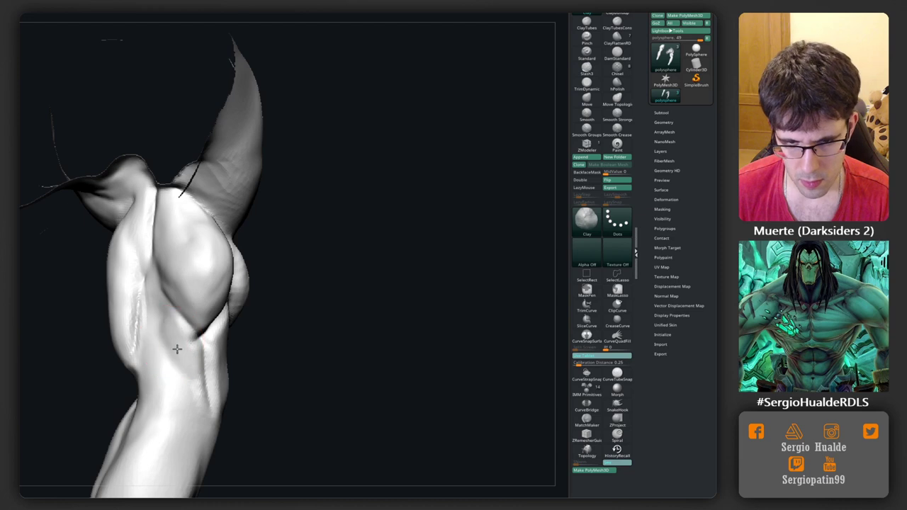
pyautogui.moveTo(209, 379)
pyautogui.mouseDown(button='right')
pyautogui.moveTo(186, 304)
pyautogui.moveTo(158, 339)
pyautogui.mouseUp(button='right')
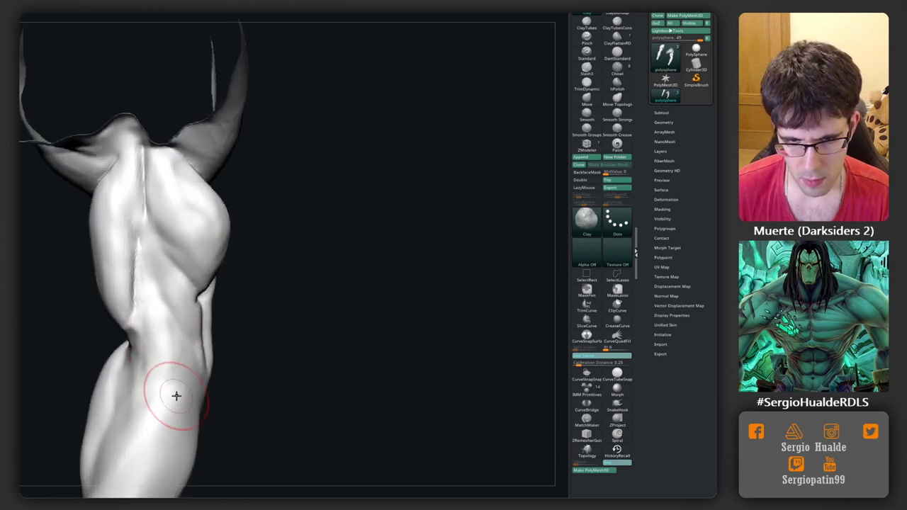
pyautogui.moveTo(176, 395)
pyautogui.mouseDown(button='right')
pyautogui.moveTo(209, 369)
pyautogui.moveTo(201, 348)
pyautogui.moveTo(189, 344)
pyautogui.moveTo(208, 348)
pyautogui.moveTo(187, 318)
pyautogui.mouseUp(button='right')
pyautogui.moveTo(219, 363)
pyautogui.mouseDown(button='right')
pyautogui.moveTo(248, 355)
pyautogui.moveTo(263, 328)
pyautogui.moveTo(263, 346)
pyautogui.moveTo(210, 345)
pyautogui.mouseUp(button='right')
# With a smaller Move brush, nudge the forearm shape on both arms symmetrically.
pyautogui.press('b')
pyautogui.press('m')
pyautogui.press('v')
pyautogui.moveTo(210, 345); pyautogui.dragTo(200, 346)
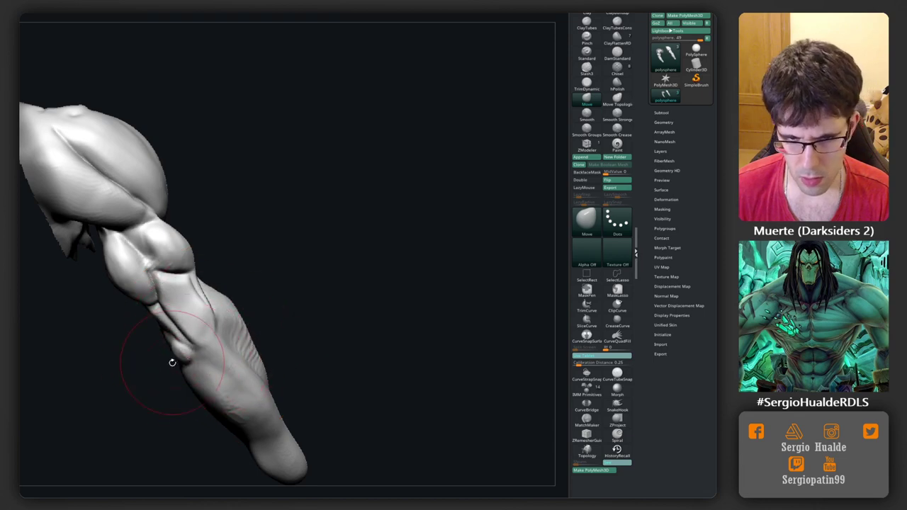
pyautogui.moveTo(172, 363)
pyautogui.mouseDown(button='right')
pyautogui.moveTo(217, 344)
pyautogui.moveTo(182, 352)
pyautogui.mouseUp(button='right')
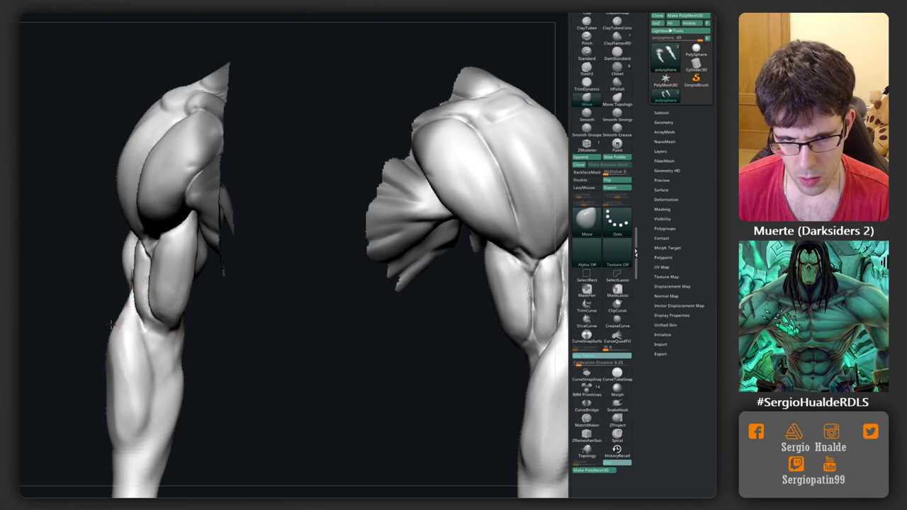
pyautogui.moveTo(113, 443); pyautogui.dragTo(116, 428)
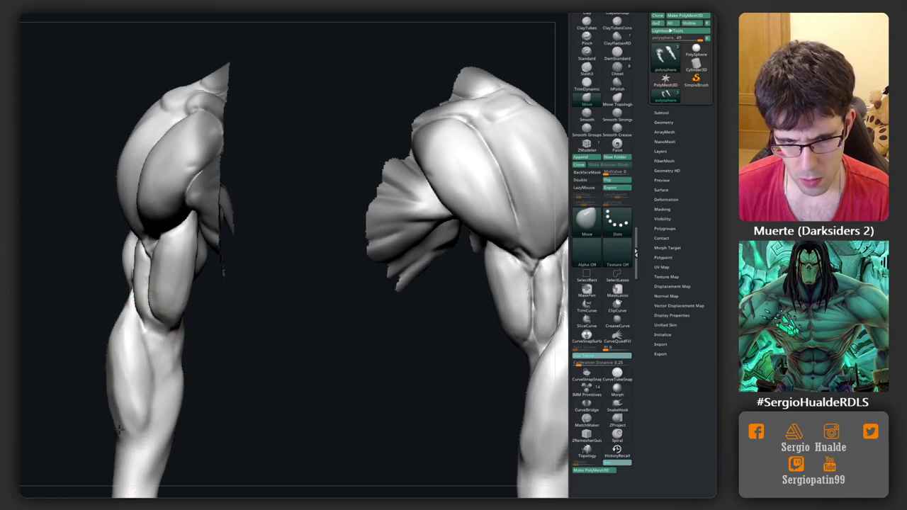
pyautogui.moveTo(115, 428)
pyautogui.mouseDown(button='right')
pyautogui.moveTo(158, 338)
pyautogui.moveTo(154, 371)
pyautogui.moveTo(203, 323)
pyautogui.mouseUp(button='right')
# Unhide the torso and pull the upper arms into a fuller shape from the front.
pyautogui.keyDown('ctrl'); pyautogui.keyDown('shift'); pyautogui.click(203, 324); pyautogui.keyUp('shift'); pyautogui.keyUp('ctrl')
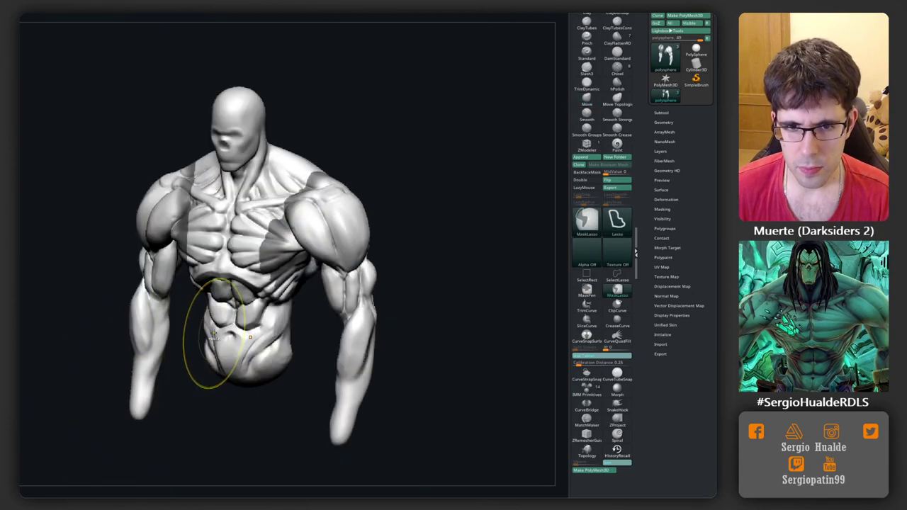
pyautogui.moveTo(188, 409)
pyautogui.mouseDown(button='right')
pyautogui.moveTo(142, 294)
pyautogui.moveTo(151, 312)
pyautogui.mouseUp(button='right')
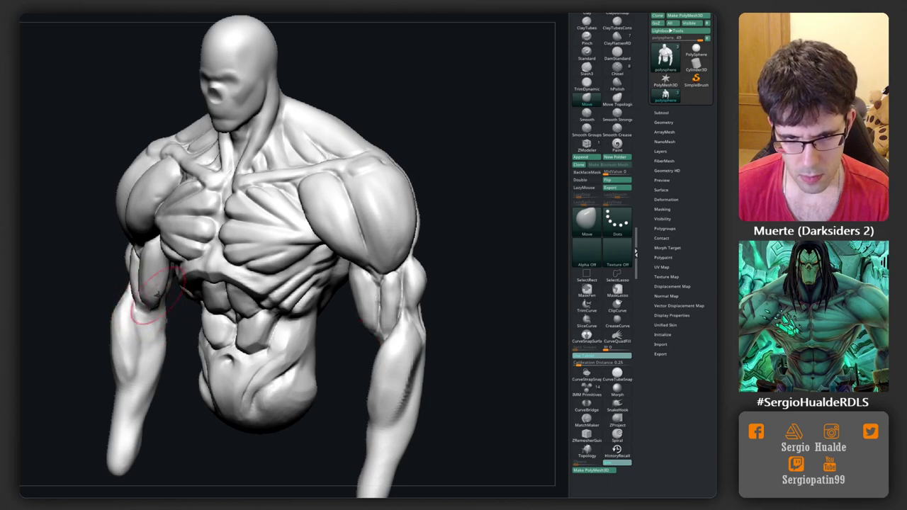
pyautogui.moveTo(148, 306); pyautogui.dragTo(162, 274, button='right')
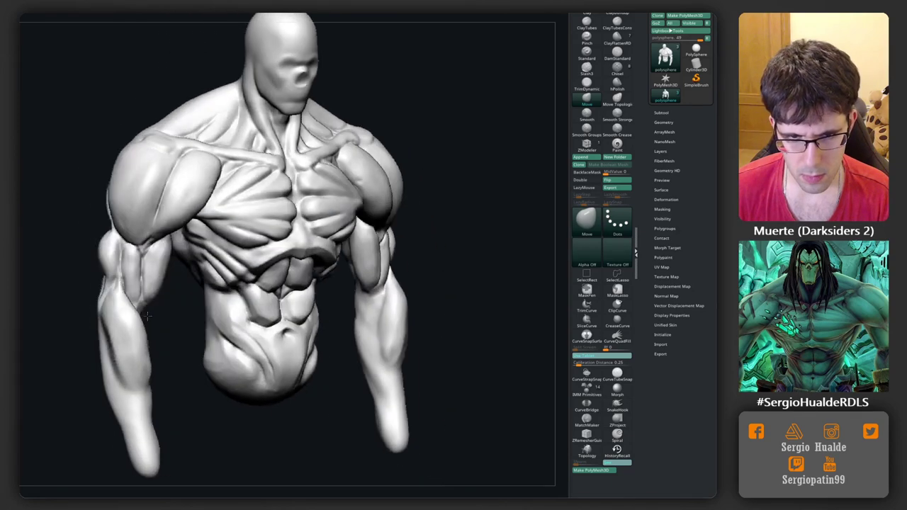
pyautogui.moveTo(170, 259); pyautogui.dragTo(168, 256)
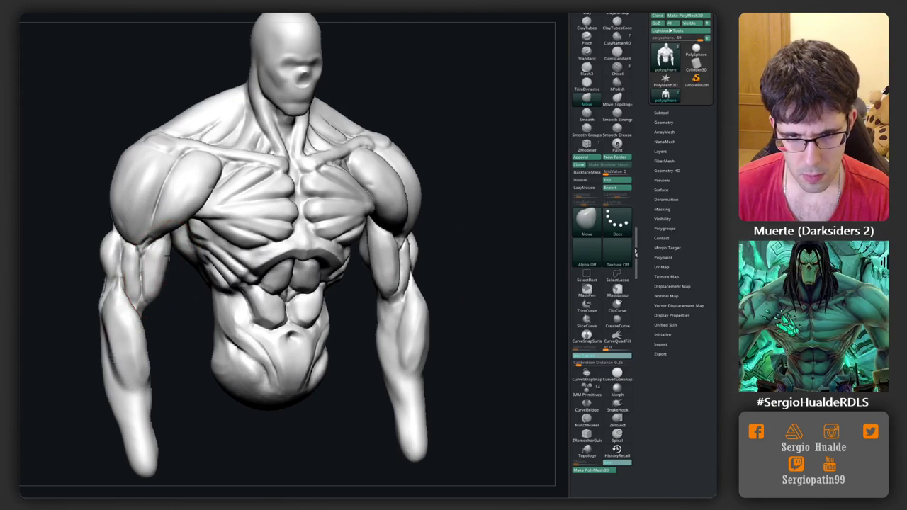
pyautogui.moveTo(158, 291)
pyautogui.mouseDown()
pyautogui.moveTo(189, 274)
pyautogui.moveTo(151, 244)
pyautogui.moveTo(158, 226)
pyautogui.mouseUp()
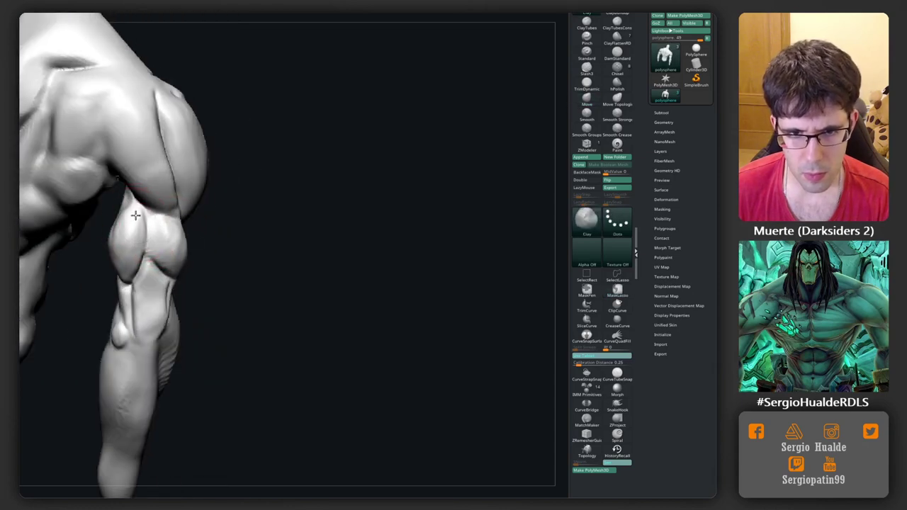
# Push the upper arm masses into shape with the Move brush from the back and side.
pyautogui.moveTo(138, 268)
pyautogui.mouseDown()
pyautogui.moveTo(155, 246)
pyautogui.moveTo(118, 227)
pyautogui.moveTo(131, 283)
pyautogui.moveTo(150, 275)
pyautogui.moveTo(153, 287)
pyautogui.moveTo(165, 269)
pyautogui.moveTo(161, 250)
pyautogui.moveTo(185, 283)
pyautogui.moveTo(192, 272)
pyautogui.moveTo(183, 266)
pyautogui.moveTo(245, 198)
pyautogui.moveTo(263, 263)
pyautogui.moveTo(178, 260)
pyautogui.mouseUp()
pyautogui.press('b')
pyautogui.press('m')
pyautogui.press('v')
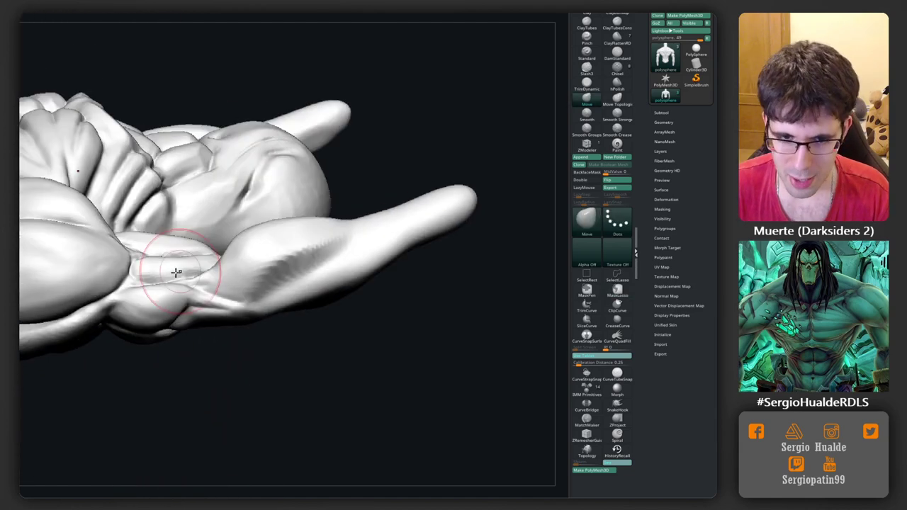
pyautogui.press('ctrl')
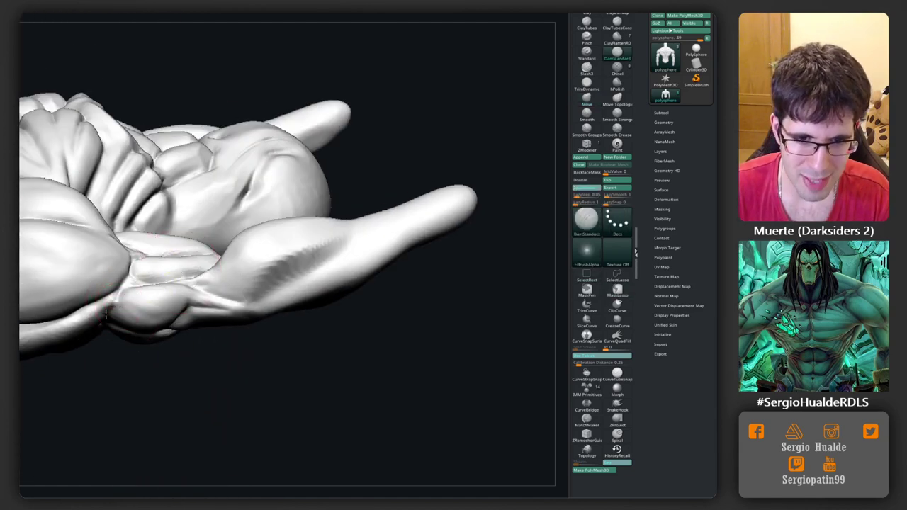
pyautogui.moveTo(105, 314)
pyautogui.mouseDown()
pyautogui.moveTo(102, 341)
pyautogui.moveTo(122, 293)
pyautogui.mouseUp()
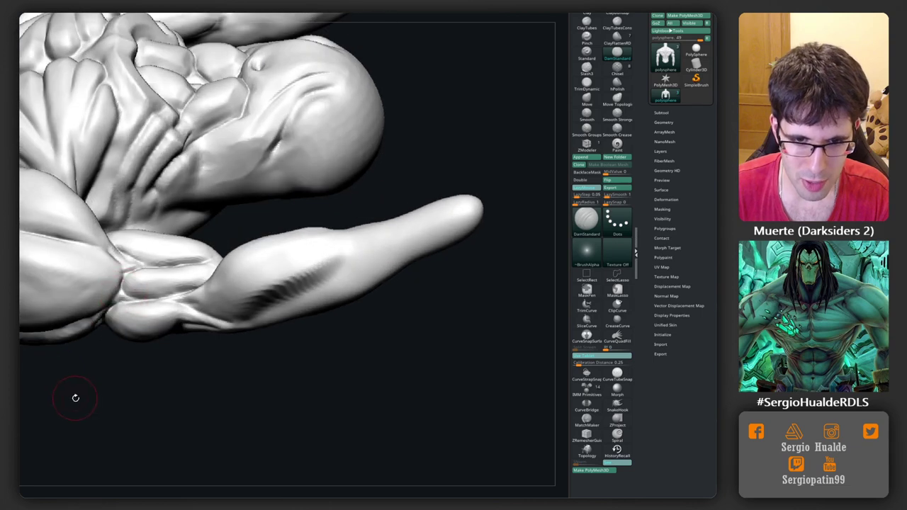
pyautogui.moveTo(75, 397)
pyautogui.mouseDown()
pyautogui.moveTo(174, 299)
pyautogui.moveTo(155, 312)
pyautogui.moveTo(178, 320)
pyautogui.moveTo(187, 265)
pyautogui.moveTo(183, 375)
pyautogui.moveTo(161, 386)
pyautogui.moveTo(187, 402)
pyautogui.moveTo(151, 405)
pyautogui.moveTo(181, 398)
pyautogui.moveTo(158, 314)
pyautogui.mouseUp()
pyautogui.press('b')
pyautogui.press('m')
pyautogui.press('v')
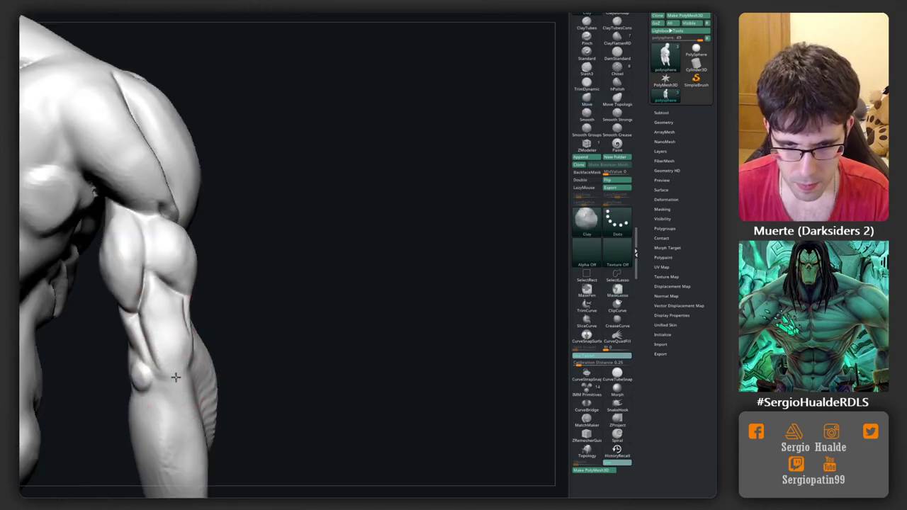
# Build up clay on the upper arm and shoulder from behind.
pyautogui.moveTo(182, 375); pyautogui.dragTo(183, 316)
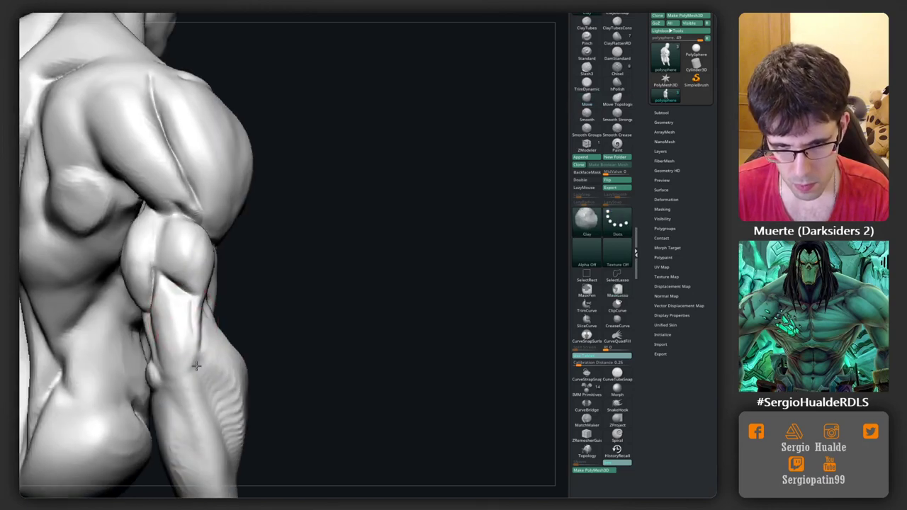
pyautogui.moveTo(196, 366)
pyautogui.mouseDown()
pyautogui.moveTo(192, 381)
pyautogui.moveTo(199, 343)
pyautogui.mouseUp()
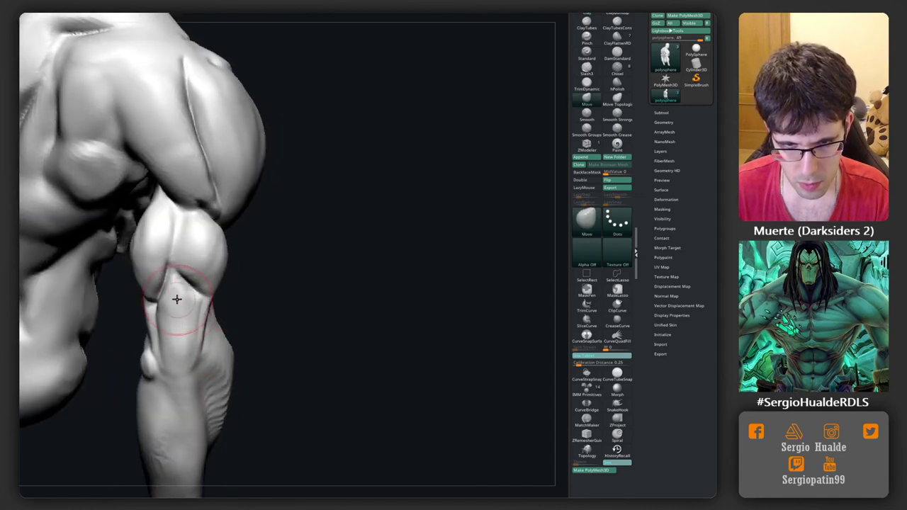
pyautogui.moveTo(175, 297); pyautogui.dragTo(172, 300, button='right')
pyautogui.press('b')
pyautogui.press('c')
pyautogui.press('l')
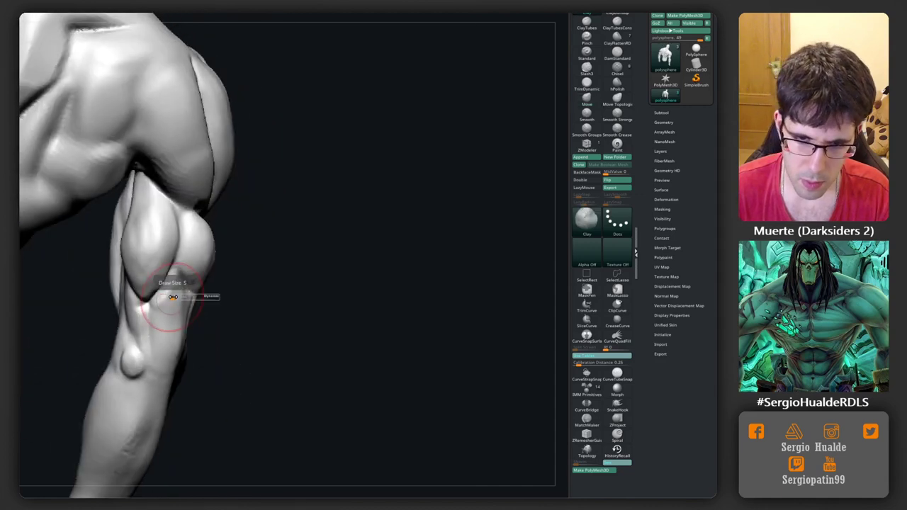
pyautogui.moveTo(155, 306)
pyautogui.mouseDown(button='right')
pyautogui.moveTo(165, 316)
pyautogui.moveTo(174, 289)
pyautogui.moveTo(192, 344)
pyautogui.mouseUp(button='right')
# Carve muscle separations around the elbow with DamStandard and smooth the transitions.
pyautogui.press('b')
pyautogui.press('d')
pyautogui.press('s')
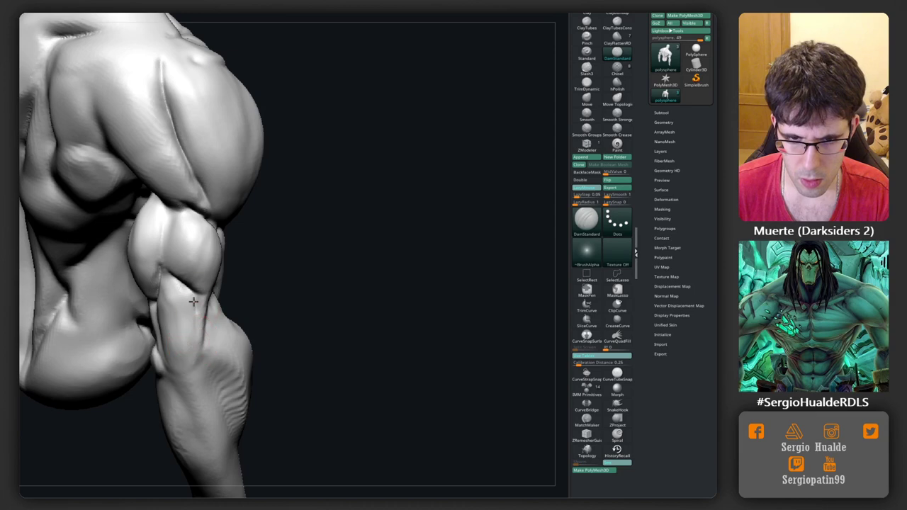
pyautogui.press('shift')
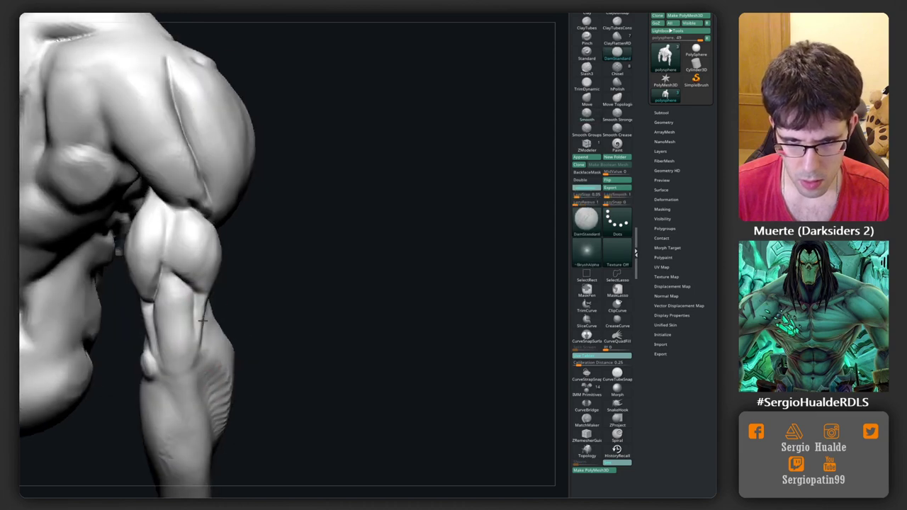
pyautogui.moveTo(170, 296); pyautogui.dragTo(144, 320, button='right')
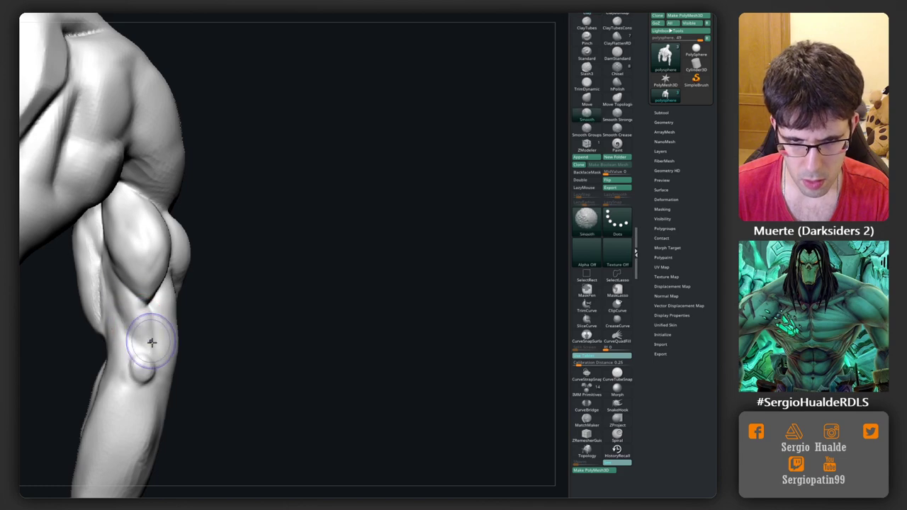
pyautogui.moveTo(151, 340)
pyautogui.mouseDown(button='right')
pyautogui.moveTo(155, 358)
pyautogui.moveTo(143, 303)
pyautogui.mouseUp(button='right')
pyautogui.press('shift')
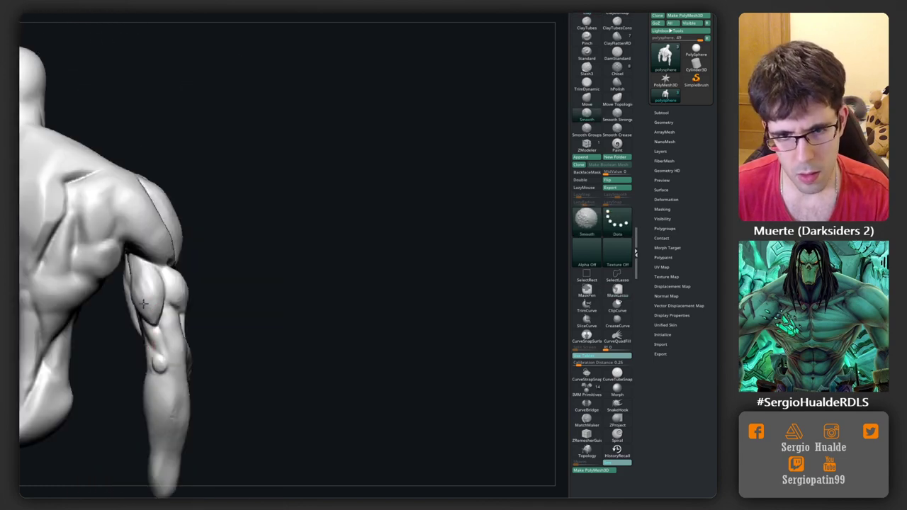
pyautogui.moveTo(134, 268)
pyautogui.mouseDown(button='right')
pyautogui.moveTo(155, 291)
pyautogui.moveTo(176, 282)
pyautogui.mouseUp(button='right')
pyautogui.moveTo(187, 369)
pyautogui.mouseDown(button='right')
pyautogui.moveTo(194, 367)
pyautogui.moveTo(174, 353)
pyautogui.mouseUp(button='right')
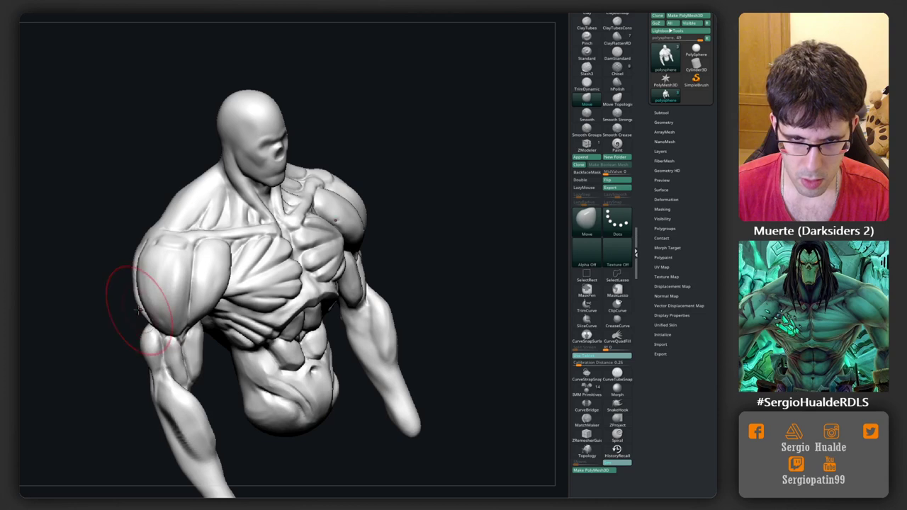
# Adjust the pecs and deltoids with the Move brush, lasso-masking around them.
pyautogui.moveTo(142, 303)
pyautogui.mouseDown(button='right')
pyautogui.moveTo(113, 267)
pyautogui.moveTo(126, 283)
pyautogui.moveTo(202, 272)
pyautogui.moveTo(187, 278)
pyautogui.moveTo(284, 220)
pyautogui.moveTo(332, 203)
pyautogui.moveTo(283, 227)
pyautogui.moveTo(253, 276)
pyautogui.moveTo(298, 281)
pyautogui.mouseUp(button='right')
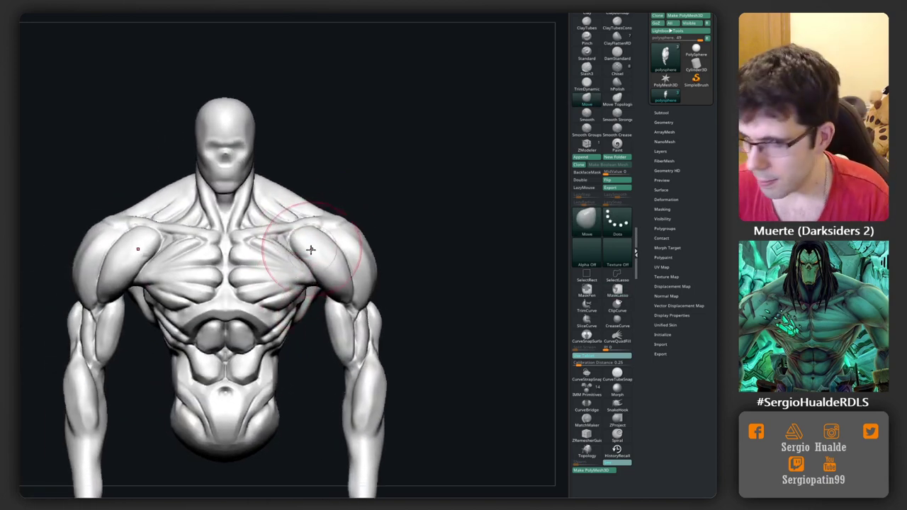
pyautogui.press('ctrl')
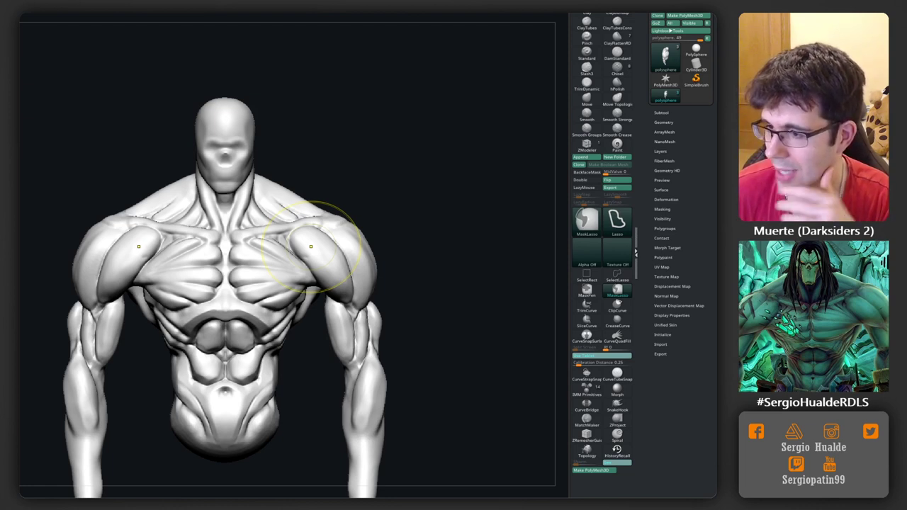
pyautogui.press('ctrl')
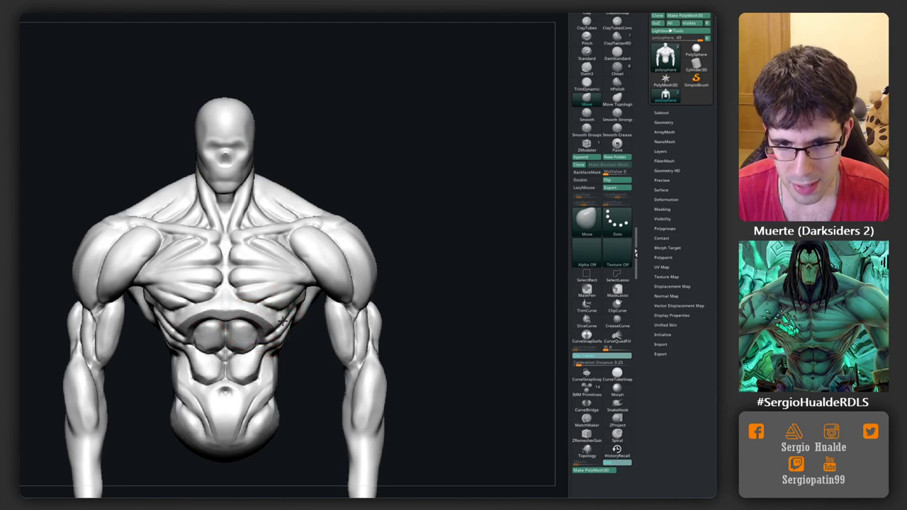
# Recentre the torso and turn it to a close rear view of the shoulder.
pyautogui.moveTo(319, 191)
pyautogui.mouseDown()
pyautogui.moveTo(303, 206)
pyautogui.moveTo(349, 196)
pyautogui.moveTo(333, 212)
pyautogui.mouseUp()
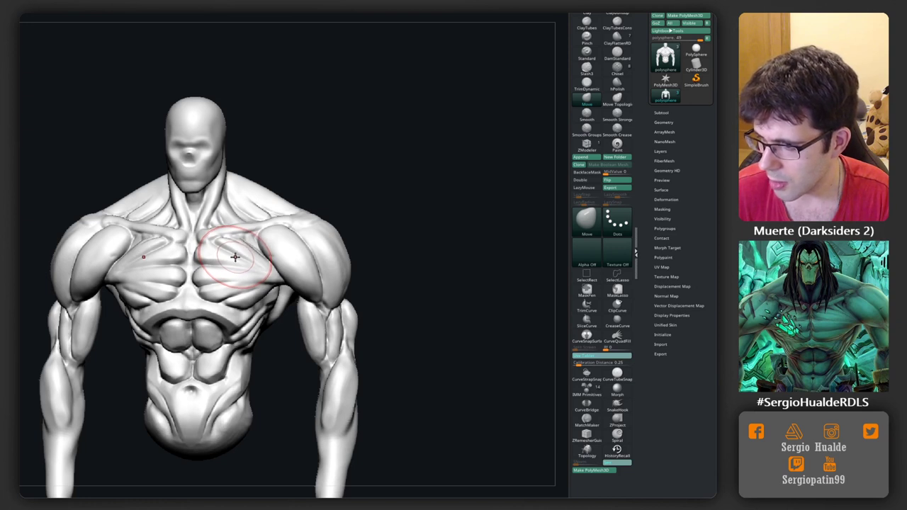
pyautogui.press('f')
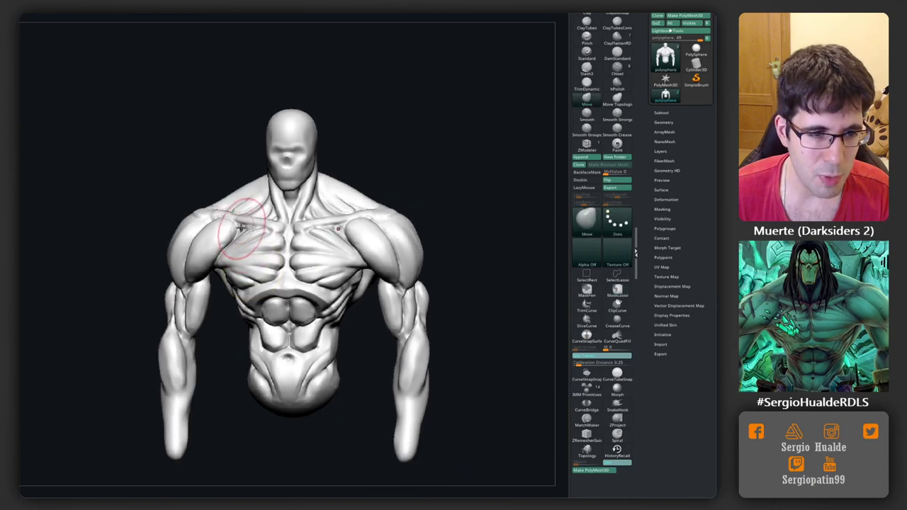
pyautogui.moveTo(241, 227)
pyautogui.mouseDown(button='right')
pyautogui.moveTo(269, 234)
pyautogui.moveTo(231, 249)
pyautogui.moveTo(202, 303)
pyautogui.moveTo(210, 307)
pyautogui.moveTo(174, 315)
pyautogui.mouseUp(button='right')
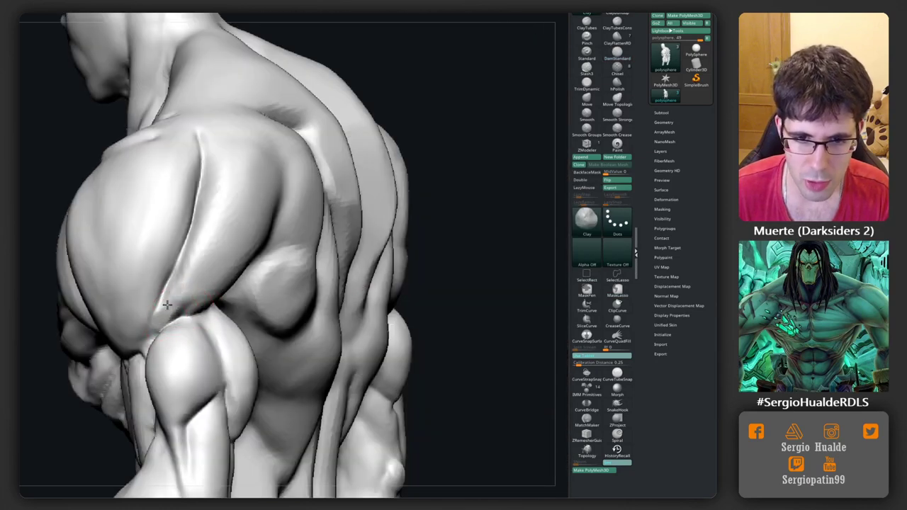
# Carve creases into the rear shoulder with DamStandard and smooth its surface.
pyautogui.moveTo(185, 291)
pyautogui.mouseDown(button='right')
pyautogui.moveTo(161, 324)
pyautogui.moveTo(162, 274)
pyautogui.mouseUp(button='right')
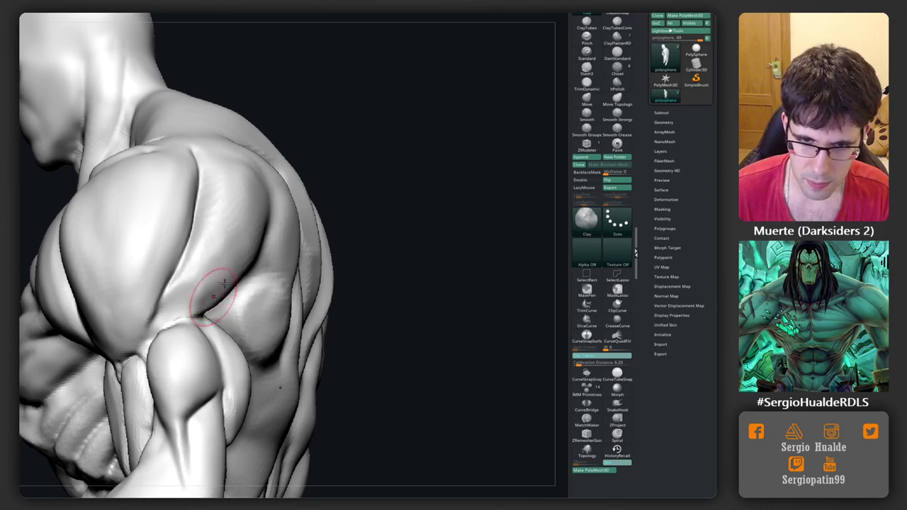
pyautogui.moveTo(224, 283)
pyautogui.mouseDown(button='right')
pyautogui.moveTo(203, 271)
pyautogui.moveTo(211, 294)
pyautogui.mouseUp(button='right')
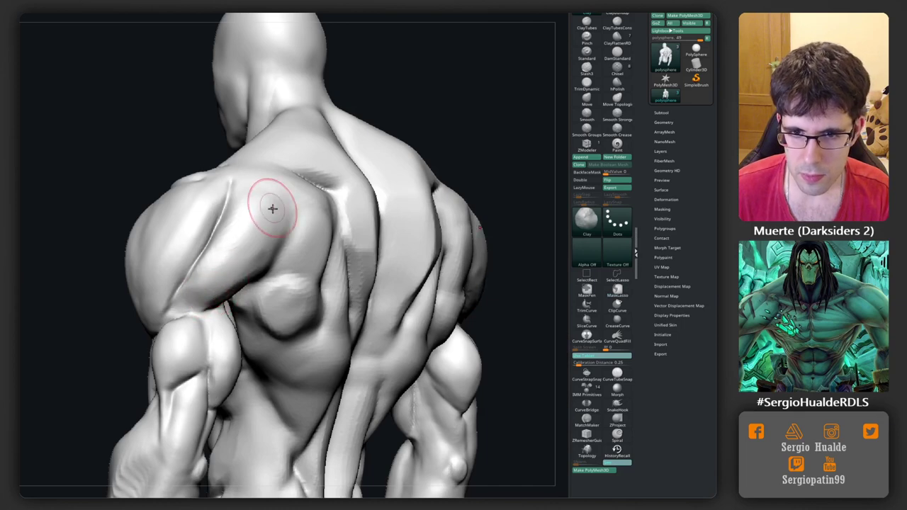
pyautogui.moveTo(263, 239); pyautogui.dragTo(270, 237, button='right')
pyautogui.press('b')
pyautogui.press('d')
pyautogui.press('s')
pyautogui.moveTo(261, 268)
pyautogui.mouseDown(button='right')
pyautogui.moveTo(284, 212)
pyautogui.moveTo(276, 192)
pyautogui.moveTo(241, 198)
pyautogui.mouseUp(button='right')
pyautogui.moveTo(219, 243); pyautogui.dragTo(236, 203, button='right')
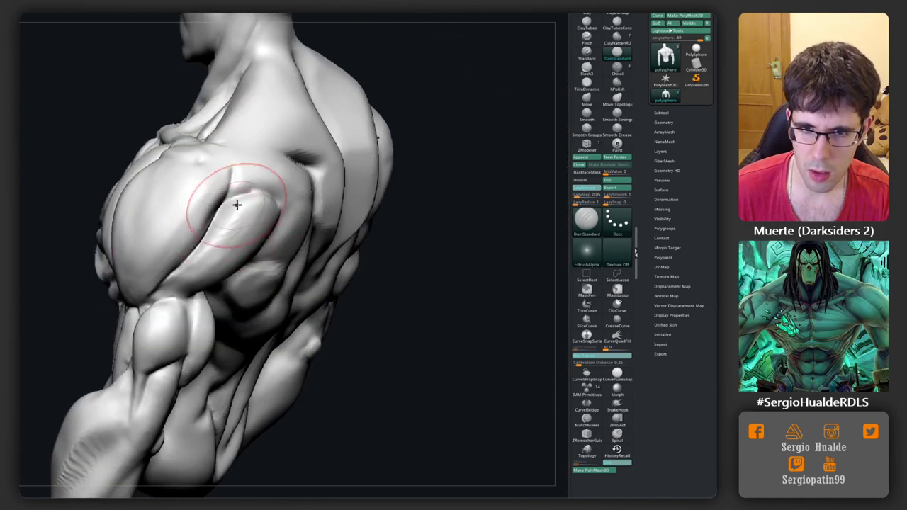
pyautogui.moveTo(236, 203)
pyautogui.keyDown('shift'); pyautogui.mouseDown()
pyautogui.moveTo(241, 193)
pyautogui.moveTo(208, 238)
pyautogui.mouseUp(); pyautogui.keyUp('shift')
pyautogui.moveTo(223, 195)
pyautogui.mouseDown(button='right')
pyautogui.moveTo(243, 237)
pyautogui.moveTo(247, 186)
pyautogui.moveTo(261, 192)
pyautogui.mouseUp(button='right')
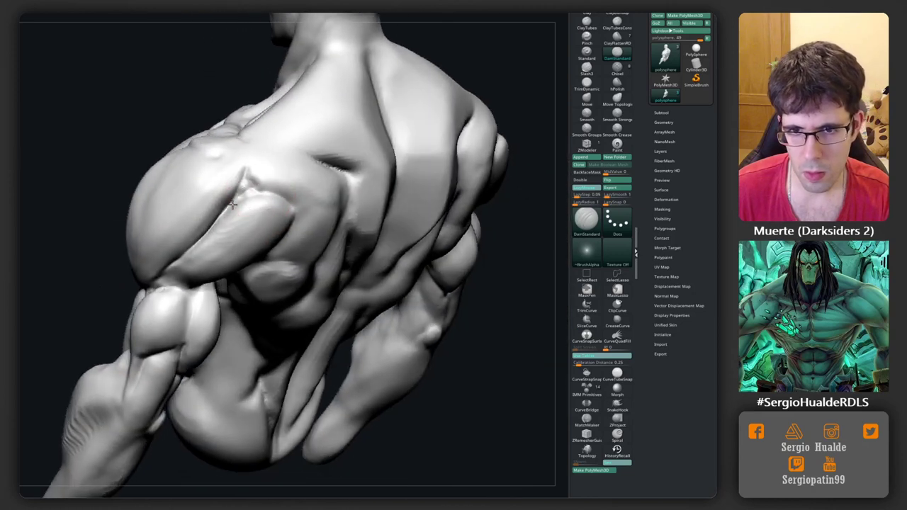
pyautogui.moveTo(234, 220)
pyautogui.mouseDown(button='right')
pyautogui.moveTo(244, 203)
pyautogui.moveTo(279, 248)
pyautogui.moveTo(251, 214)
pyautogui.mouseUp(button='right')
# Trim the rear deltoid planes with TrimDynamic and carve a sharp crease across it.
pyautogui.press('b')
pyautogui.press('t')
pyautogui.press('d')
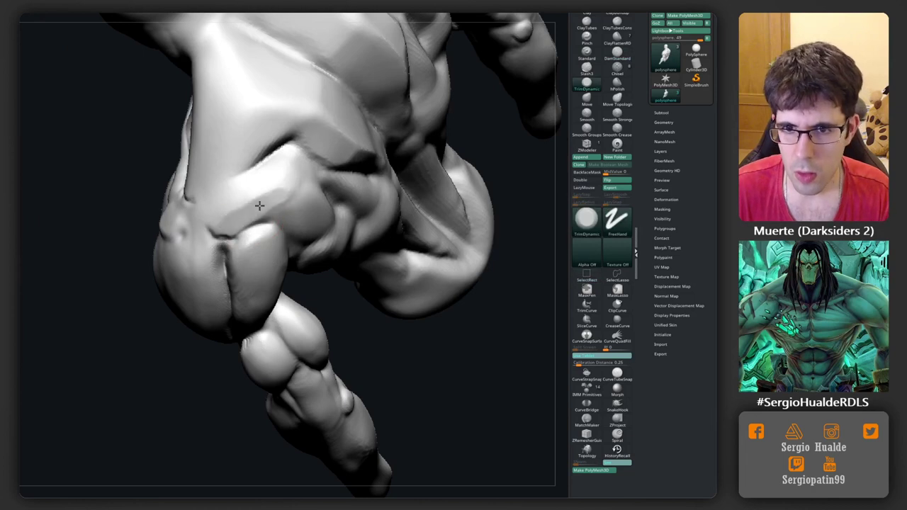
pyautogui.moveTo(222, 196); pyautogui.dragTo(261, 147, button='right')
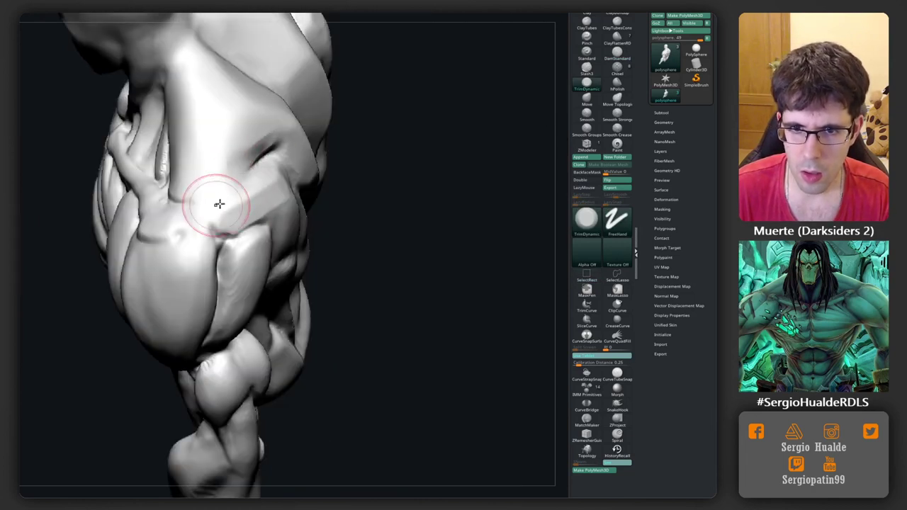
pyautogui.moveTo(219, 204)
pyautogui.mouseDown(button='right')
pyautogui.moveTo(293, 156)
pyautogui.moveTo(269, 220)
pyautogui.moveTo(244, 174)
pyautogui.mouseUp(button='right')
pyautogui.press('b')
pyautogui.press('d')
pyautogui.press('s')
pyautogui.press('space')
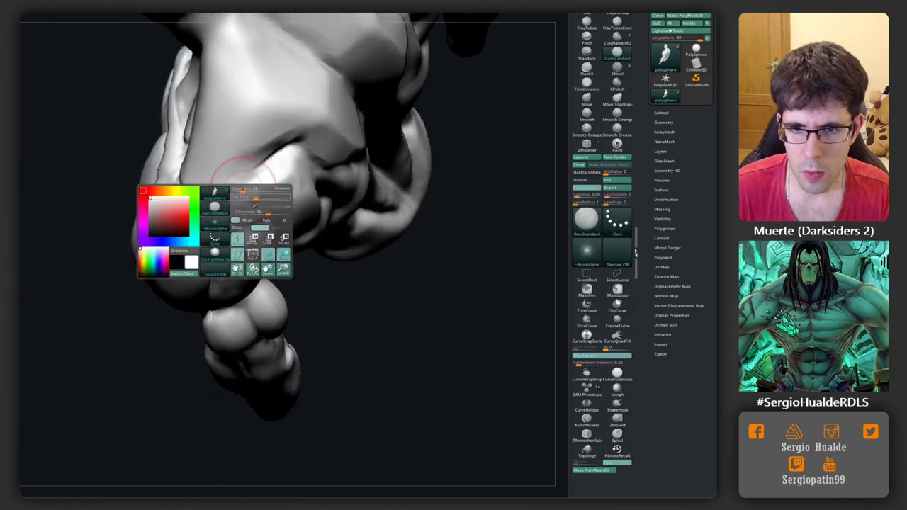
pyautogui.moveTo(213, 192); pyautogui.dragTo(271, 160)
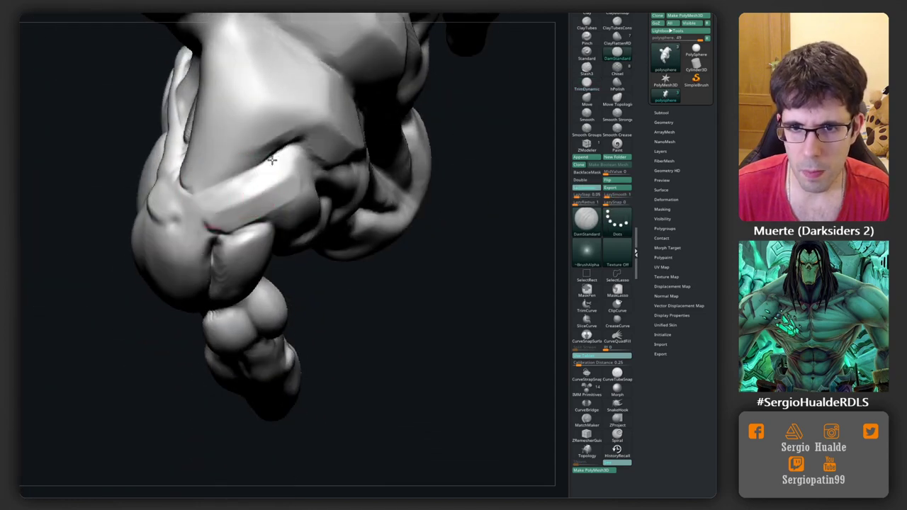
pyautogui.moveTo(263, 178)
pyautogui.mouseDown(button='right')
pyautogui.moveTo(249, 178)
pyautogui.moveTo(279, 152)
pyautogui.moveTo(248, 178)
pyautogui.moveTo(218, 231)
pyautogui.moveTo(219, 264)
pyautogui.mouseUp(button='right')
# Flatten further shoulder planes with TrimDynamic and re-cut the creases toward the neck.
pyautogui.press('b')
pyautogui.press('t')
pyautogui.press('d')
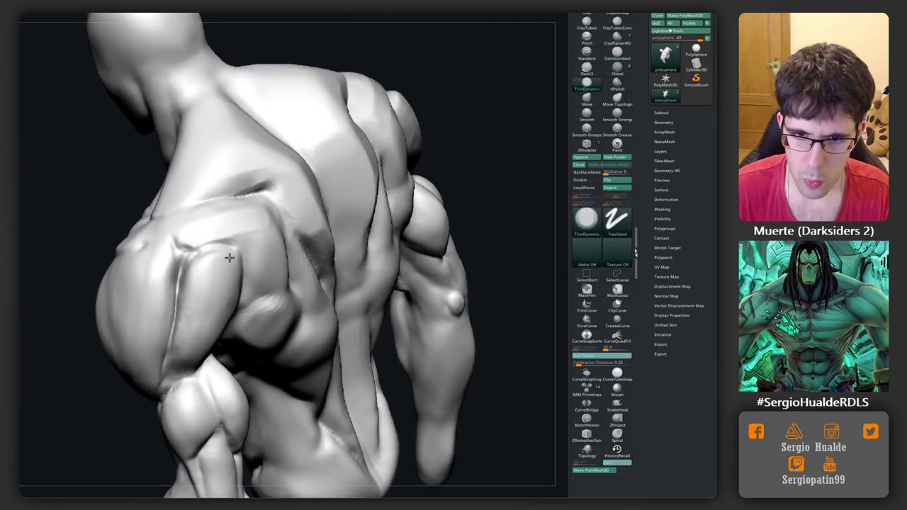
pyautogui.moveTo(189, 270); pyautogui.dragTo(170, 326)
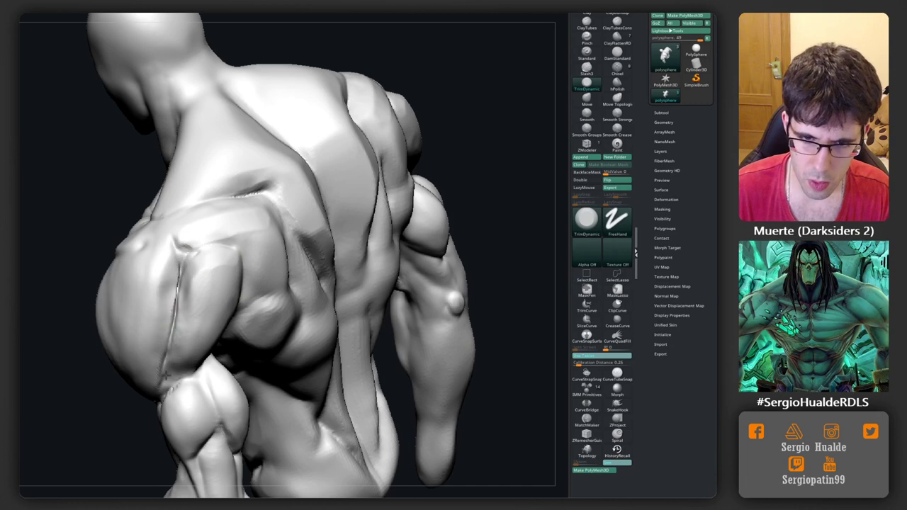
pyautogui.moveTo(174, 340); pyautogui.dragTo(180, 334, button='right')
pyautogui.moveTo(180, 334)
pyautogui.mouseDown()
pyautogui.moveTo(172, 361)
pyautogui.moveTo(178, 260)
pyautogui.moveTo(162, 308)
pyautogui.moveTo(157, 263)
pyautogui.mouseUp()
pyautogui.moveTo(163, 397)
pyautogui.mouseDown(button='right')
pyautogui.moveTo(184, 301)
pyautogui.moveTo(181, 356)
pyautogui.mouseUp(button='right')
pyautogui.press('b')
pyautogui.press('d')
pyautogui.press('s')
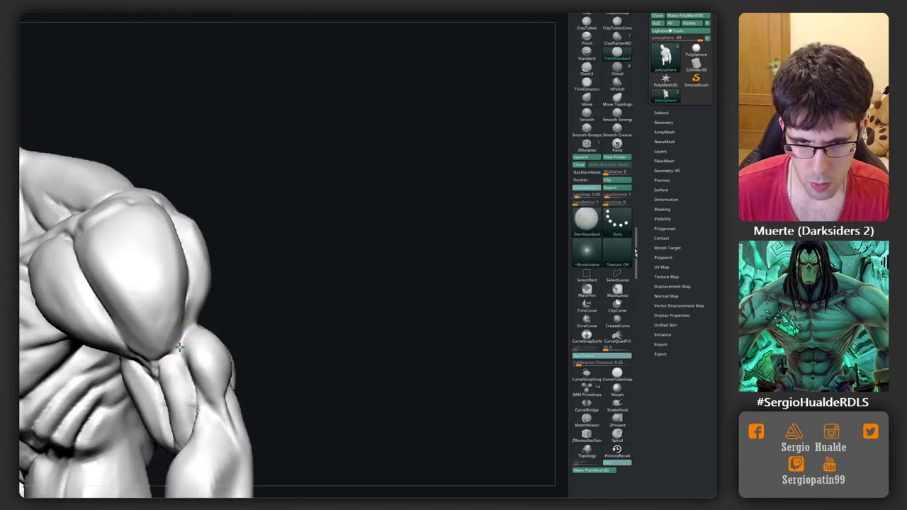
pyautogui.moveTo(178, 377); pyautogui.dragTo(183, 332, button='right')
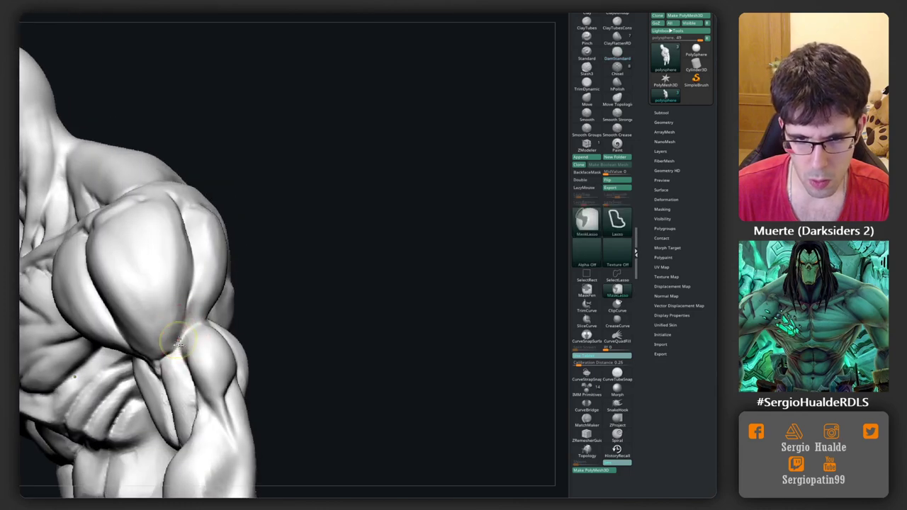
pyautogui.moveTo(182, 334); pyautogui.dragTo(207, 316, button='right')
# Build the rear deltoid into a fuller rounded mass with the Clay brush.
pyautogui.press('b')
pyautogui.press('c')
pyautogui.press('l')
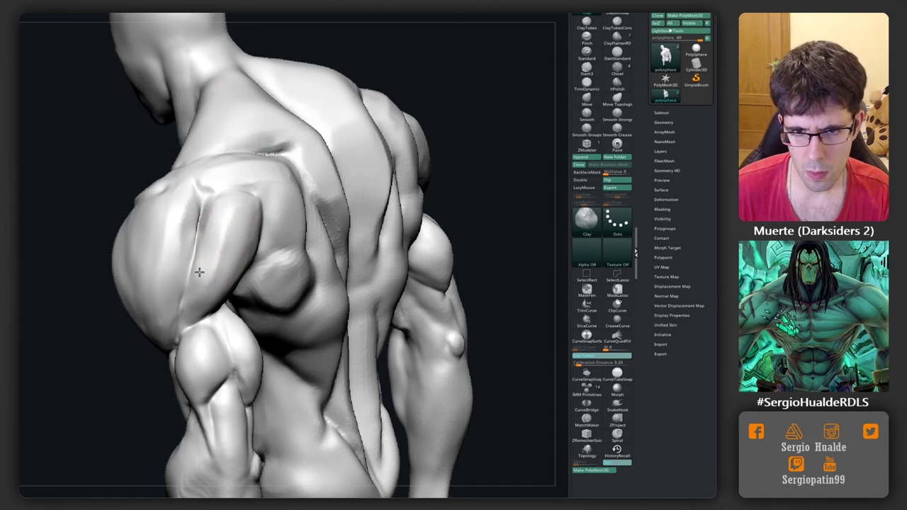
pyautogui.moveTo(206, 271)
pyautogui.mouseDown(button='right')
pyautogui.moveTo(223, 197)
pyautogui.moveTo(292, 259)
pyautogui.moveTo(297, 248)
pyautogui.moveTo(194, 279)
pyautogui.moveTo(196, 237)
pyautogui.moveTo(212, 266)
pyautogui.moveTo(167, 312)
pyautogui.moveTo(224, 294)
pyautogui.mouseUp(button='right')
pyautogui.moveTo(254, 257)
pyautogui.mouseDown(button='right')
pyautogui.moveTo(241, 253)
pyautogui.moveTo(263, 280)
pyautogui.moveTo(227, 336)
pyautogui.moveTo(289, 318)
pyautogui.moveTo(254, 324)
pyautogui.moveTo(266, 279)
pyautogui.mouseUp(button='right')
pyautogui.press('b')
pyautogui.press('c')
pyautogui.press('l')
# Reshape both shoulder blades symmetrically with the Move brush.
pyautogui.press('b')
pyautogui.press('m')
pyautogui.press('v')
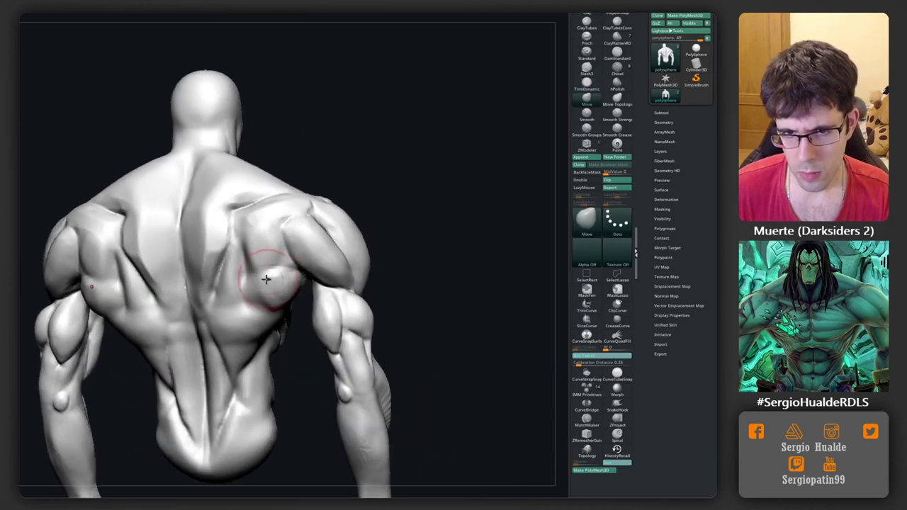
pyautogui.moveTo(263, 280)
pyautogui.mouseDown()
pyautogui.moveTo(256, 238)
pyautogui.moveTo(273, 280)
pyautogui.moveTo(259, 305)
pyautogui.mouseUp()
pyautogui.moveTo(260, 305); pyautogui.dragTo(263, 263, button='right')
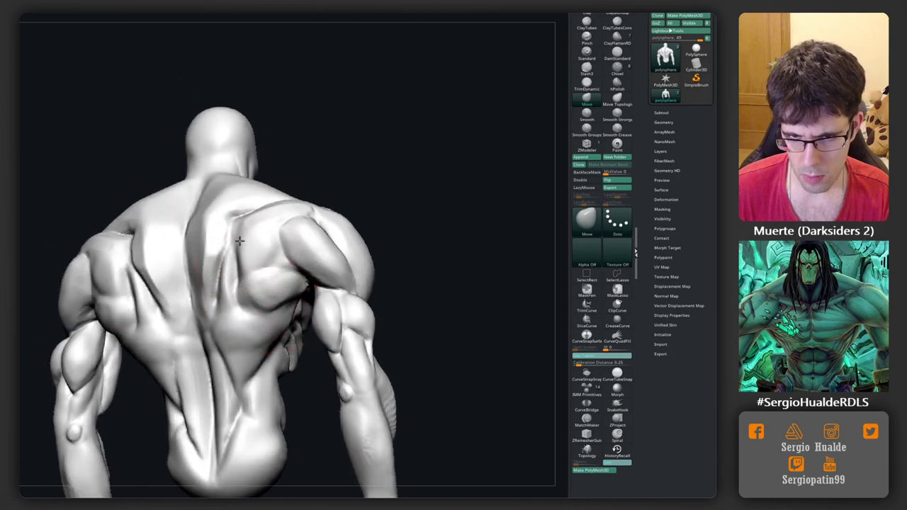
pyautogui.moveTo(239, 229); pyautogui.dragTo(260, 235)
pyautogui.moveTo(260, 235); pyautogui.dragTo(247, 238, button='right')
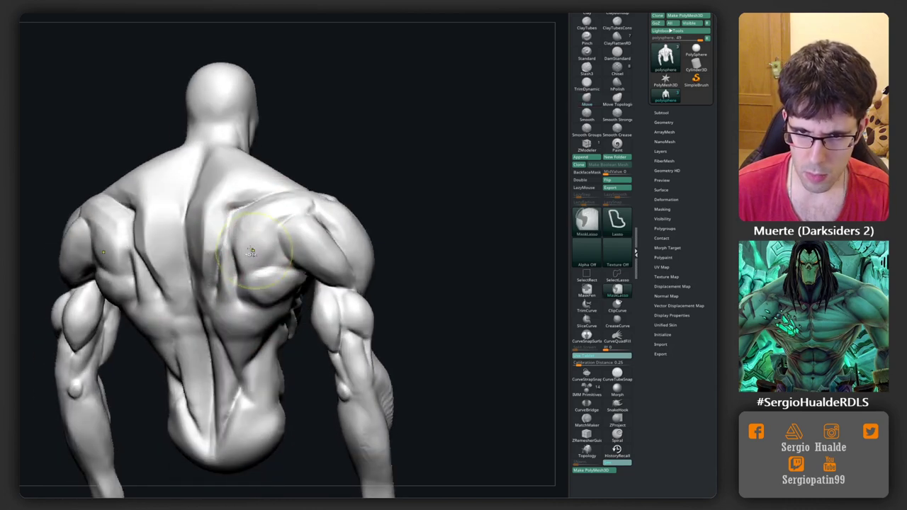
pyautogui.moveTo(247, 238); pyautogui.dragTo(276, 201)
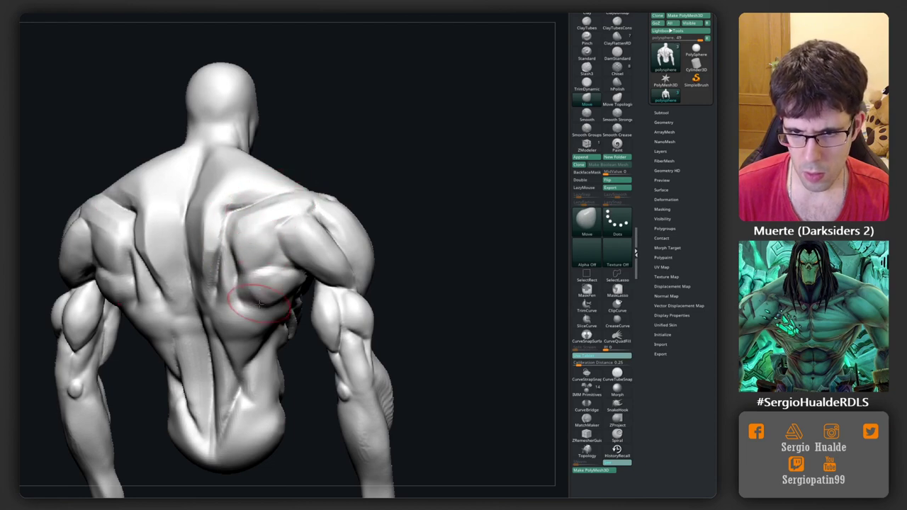
pyautogui.moveTo(260, 304)
pyautogui.mouseDown(button='right')
pyautogui.moveTo(272, 297)
pyautogui.moveTo(257, 286)
pyautogui.moveTo(292, 298)
pyautogui.moveTo(355, 234)
pyautogui.moveTo(369, 232)
pyautogui.moveTo(334, 247)
pyautogui.mouseUp(button='right')
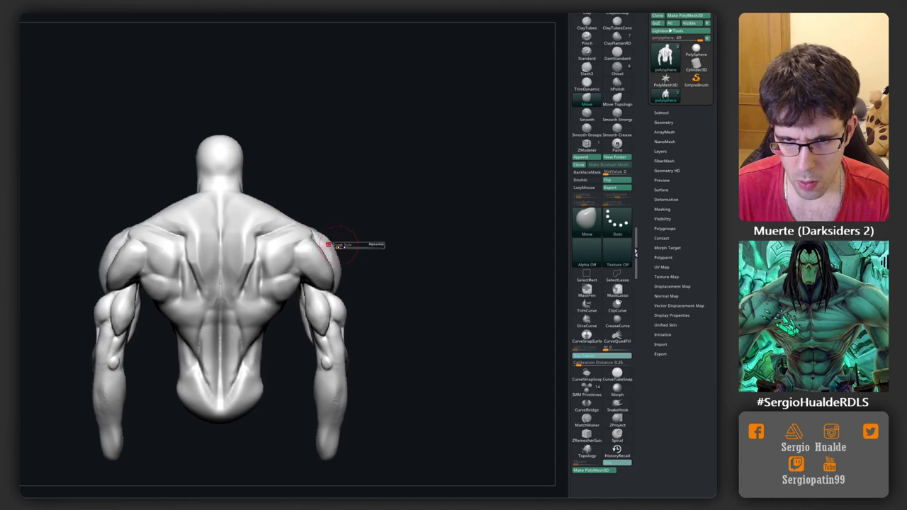
pyautogui.moveTo(291, 273)
pyautogui.mouseDown(button='right')
pyautogui.moveTo(285, 300)
pyautogui.moveTo(283, 279)
pyautogui.moveTo(214, 294)
pyautogui.moveTo(277, 299)
pyautogui.mouseUp(button='right')
# Shrink the draw size and lasso-mask the left upper arm.
pyautogui.press('s')
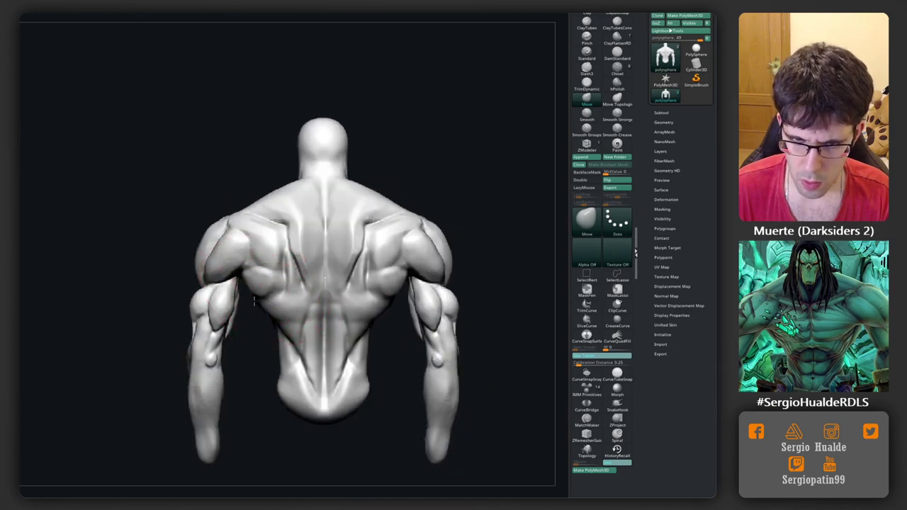
pyautogui.press('ctrl')
pyautogui.moveTo(241, 296)
pyautogui.keyDown('ctrl'); pyautogui.mouseDown()
pyautogui.moveTo(145, 224)
pyautogui.moveTo(233, 430)
pyautogui.mouseUp(); pyautogui.keyUp('ctrl')
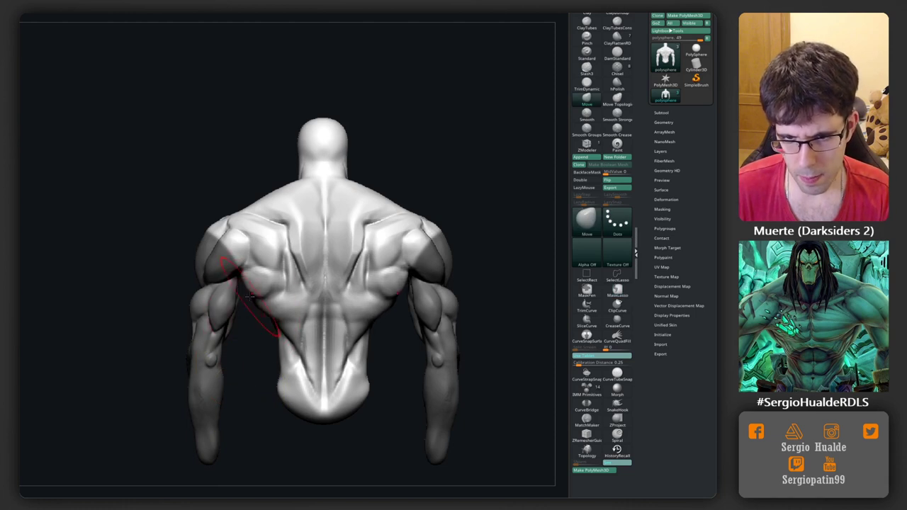
pyautogui.moveTo(252, 301); pyautogui.dragTo(253, 290, button='right')
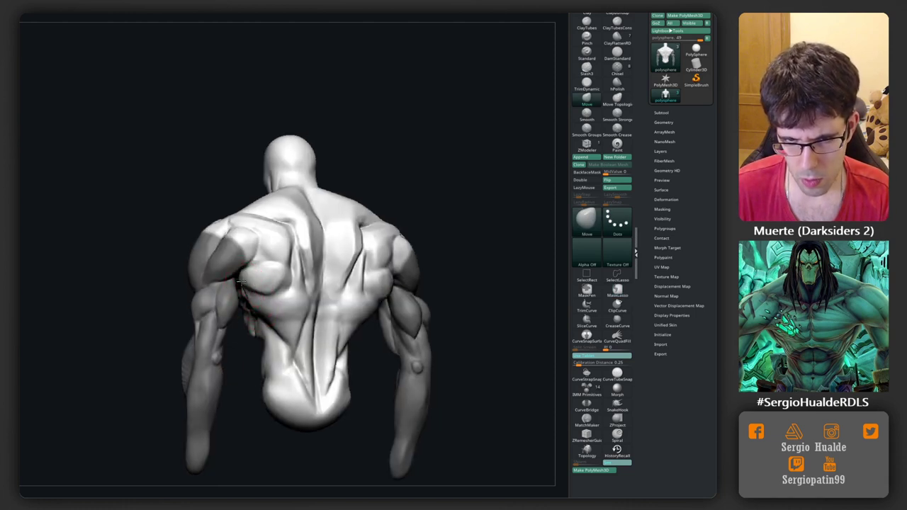
pyautogui.moveTo(259, 281)
pyautogui.mouseDown(button='right')
pyautogui.moveTo(305, 266)
pyautogui.moveTo(297, 284)
pyautogui.mouseUp(button='right')
pyautogui.press('b')
pyautogui.press('c')
pyautogui.press('l')
pyautogui.keyDown('shift'); pyautogui.moveTo(317, 325); pyautogui.dragTo(305, 312, button='right'); pyautogui.keyUp('shift')
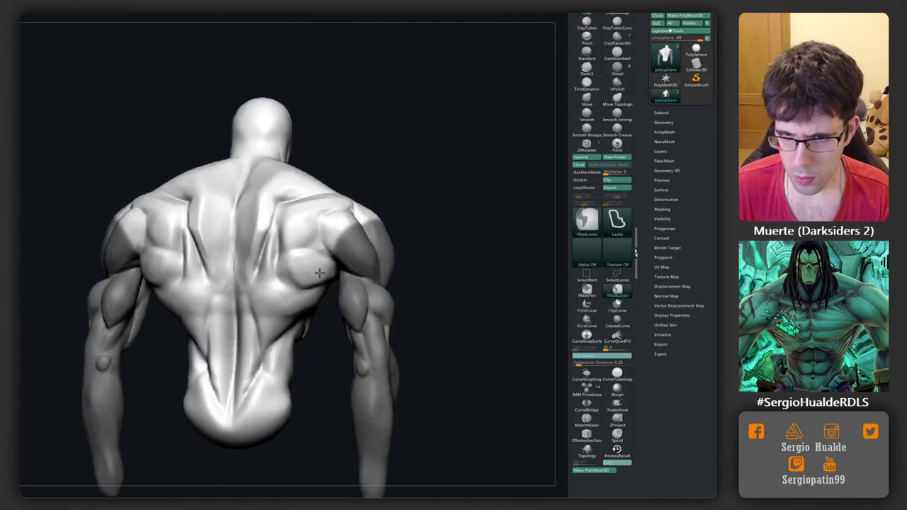
# Hide the arms so only the torso remains visible.
pyautogui.keyDown('ctrl'); pyautogui.click(404, 263); pyautogui.keyUp('ctrl')
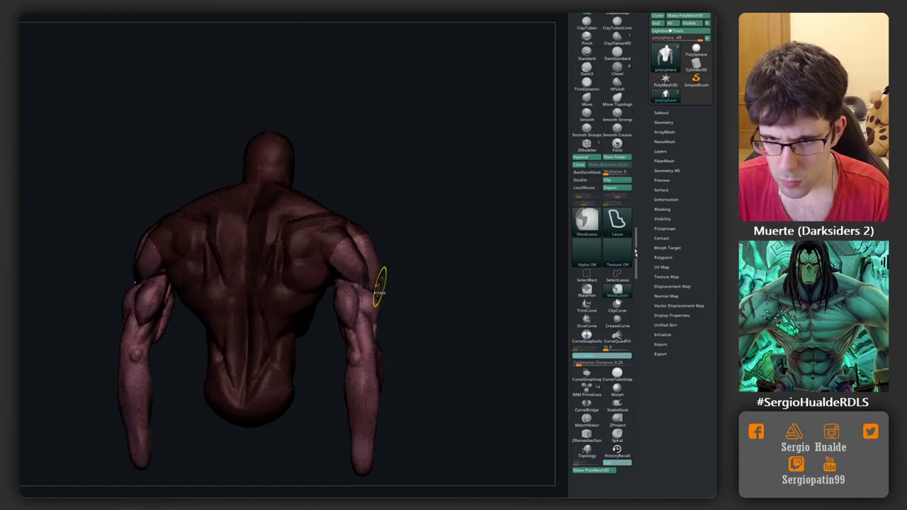
pyautogui.keyDown('ctrl'); pyautogui.keyDown('shift'); pyautogui.click(379, 287); pyautogui.keyUp('shift'); pyautogui.keyUp('ctrl')
pyautogui.keyDown('ctrl'); pyautogui.keyDown('shift'); pyautogui.moveTo(411, 314); pyautogui.dragTo(353, 321); pyautogui.keyUp('shift'); pyautogui.keyUp('ctrl')
pyautogui.moveTo(353, 322)
pyautogui.keyDown('ctrl'); pyautogui.mouseDown(button='right')
pyautogui.moveTo(333, 319)
pyautogui.moveTo(319, 294)
pyautogui.mouseUp(button='right'); pyautogui.keyUp('ctrl')
# Flatten the back planes with TrimDynamic and carve creases with DamStandard.
pyautogui.press('b')
pyautogui.press('t')
pyautogui.press('d')
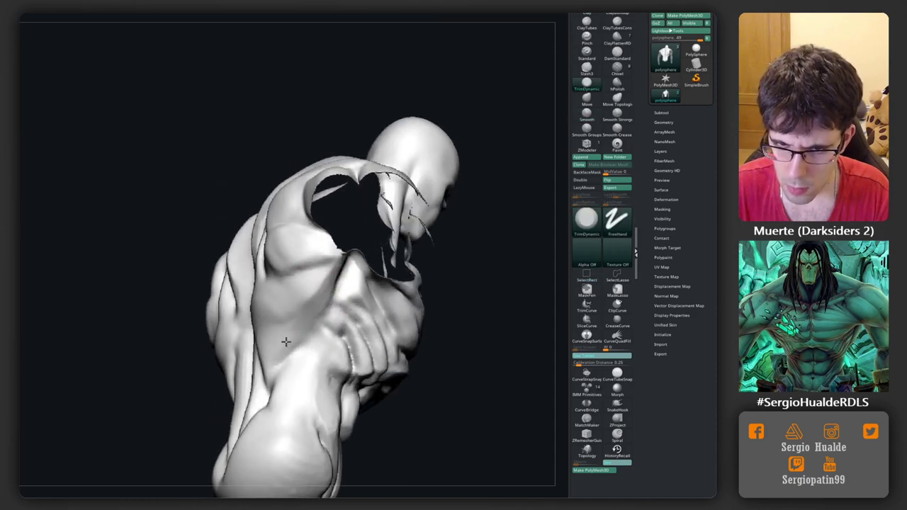
pyautogui.moveTo(314, 297); pyautogui.dragTo(314, 304, button='right')
pyautogui.press('b')
pyautogui.press('d')
pyautogui.press('s')
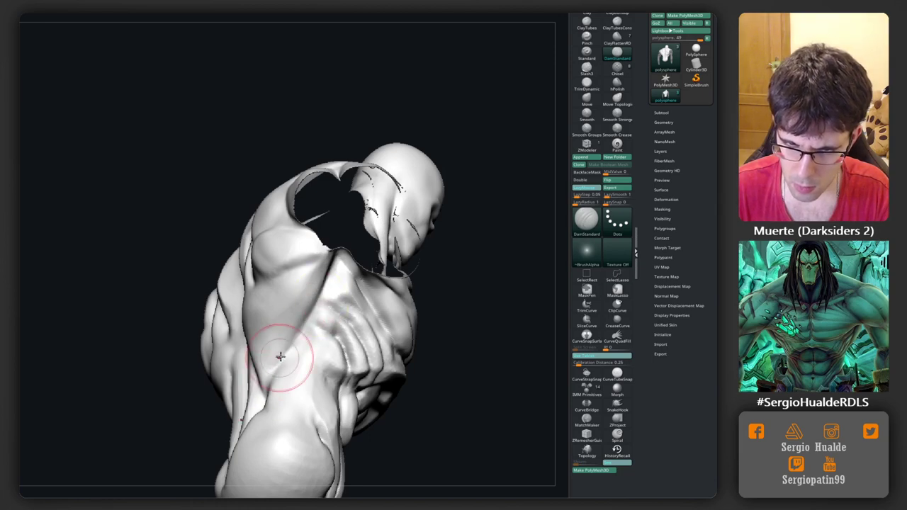
pyautogui.press('b')
pyautogui.press('t')
pyautogui.press('d')
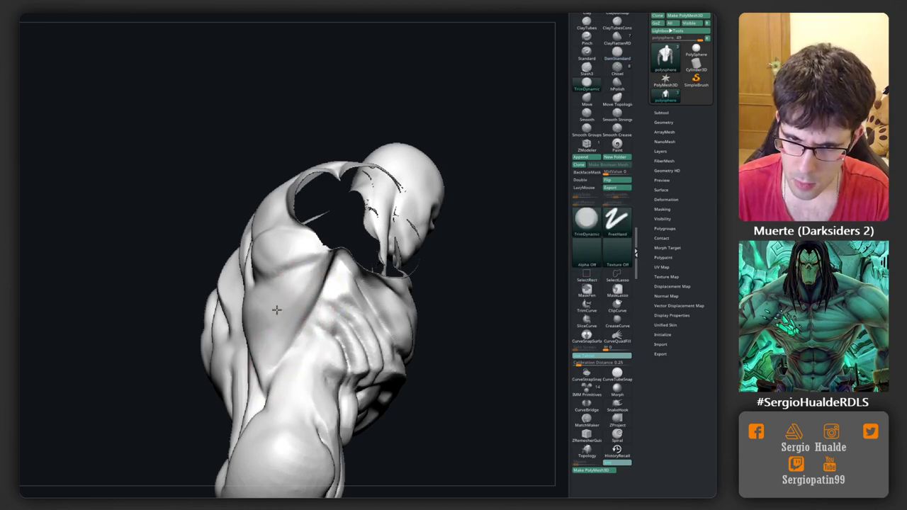
pyautogui.moveTo(276, 309)
pyautogui.mouseDown(button='right')
pyautogui.moveTo(299, 302)
pyautogui.moveTo(270, 326)
pyautogui.moveTo(253, 299)
pyautogui.moveTo(310, 312)
pyautogui.moveTo(293, 344)
pyautogui.moveTo(293, 334)
pyautogui.mouseUp(button='right')
# Build clay mass on the lower back and carve deeper creases into it.
pyautogui.press('b')
pyautogui.press('c')
pyautogui.press('l')
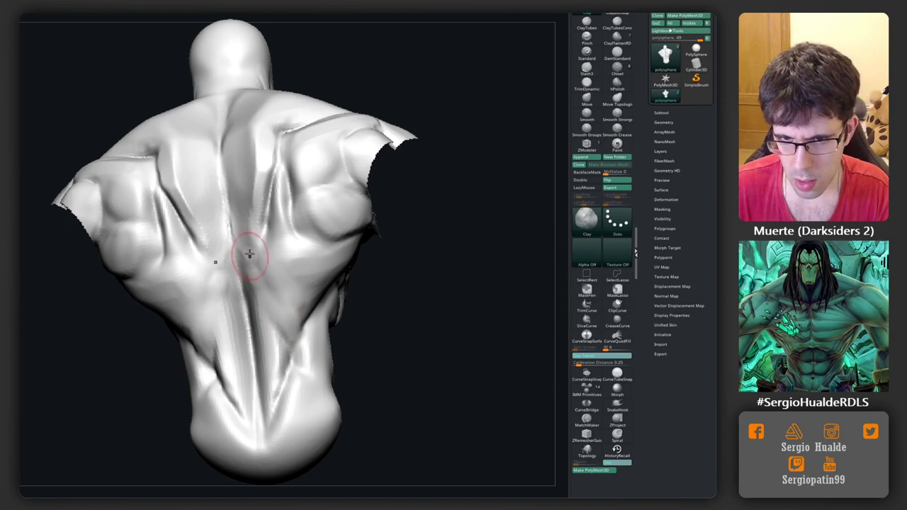
pyautogui.moveTo(263, 284)
pyautogui.mouseDown(button='right')
pyautogui.moveTo(220, 290)
pyautogui.moveTo(222, 280)
pyautogui.mouseUp(button='right')
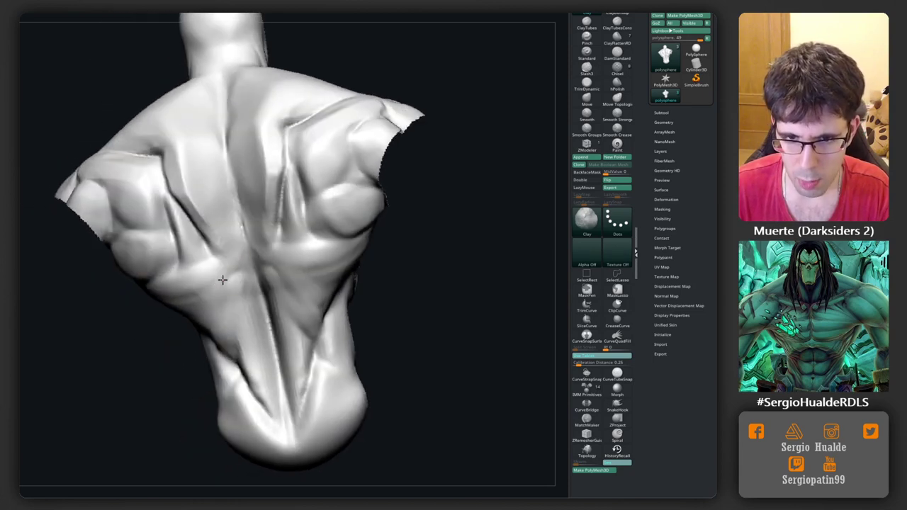
pyautogui.moveTo(241, 321)
pyautogui.mouseDown(button='right')
pyautogui.moveTo(222, 318)
pyautogui.moveTo(247, 300)
pyautogui.mouseUp(button='right')
pyautogui.press('b')
pyautogui.press('d')
pyautogui.press('s')
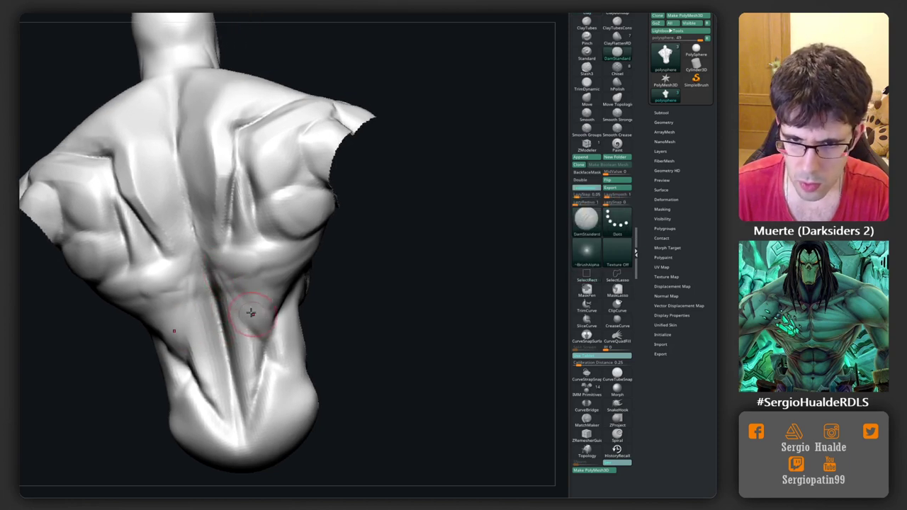
pyautogui.moveTo(258, 291)
pyautogui.mouseDown(button='right')
pyautogui.moveTo(258, 314)
pyautogui.moveTo(259, 305)
pyautogui.moveTo(280, 324)
pyautogui.moveTo(253, 299)
pyautogui.mouseUp(button='right')
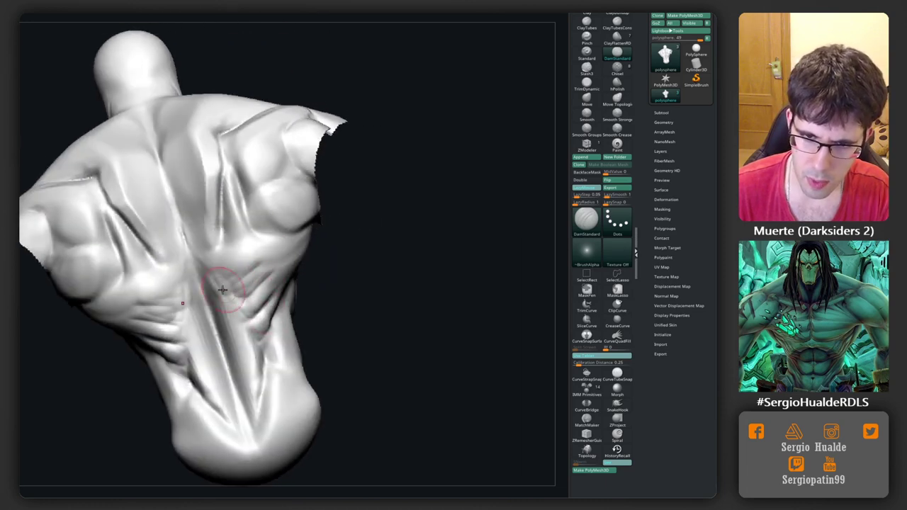
pyautogui.moveTo(251, 257)
pyautogui.mouseDown(button='right')
pyautogui.moveTo(219, 257)
pyautogui.moveTo(284, 227)
pyautogui.moveTo(290, 203)
pyautogui.moveTo(263, 246)
pyautogui.moveTo(217, 284)
pyautogui.moveTo(171, 295)
pyautogui.mouseUp(button='right')
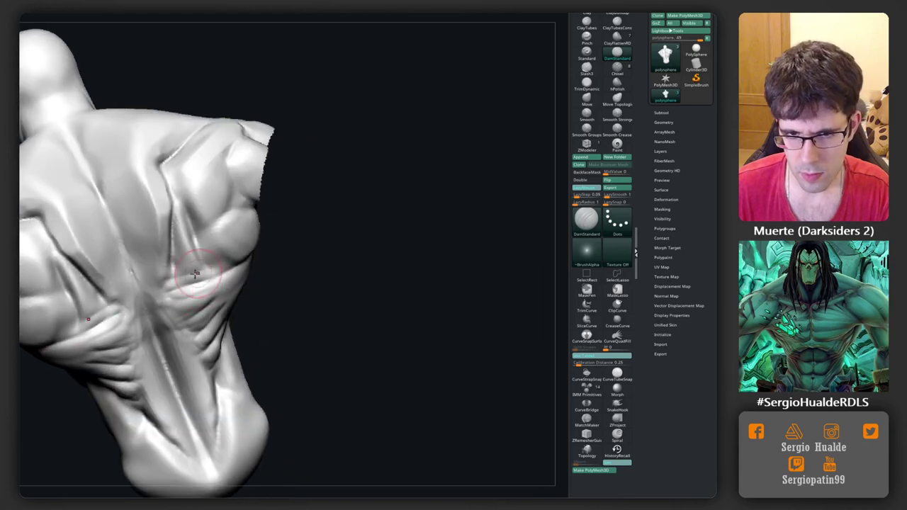
pyautogui.moveTo(269, 241)
pyautogui.mouseDown(button='right')
pyautogui.moveTo(234, 259)
pyautogui.moveTo(261, 232)
pyautogui.moveTo(242, 259)
pyautogui.mouseUp(button='right')
# Add mass around the lats with Clay and cut sharper separations with DamStandard.
pyautogui.press('b')
pyautogui.press('c')
pyautogui.press('l')
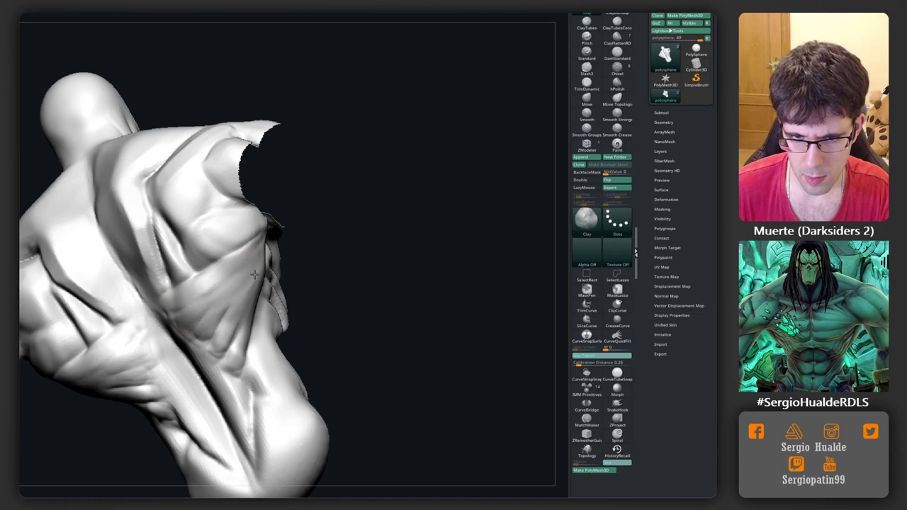
pyautogui.moveTo(253, 275); pyautogui.dragTo(261, 245, button='right')
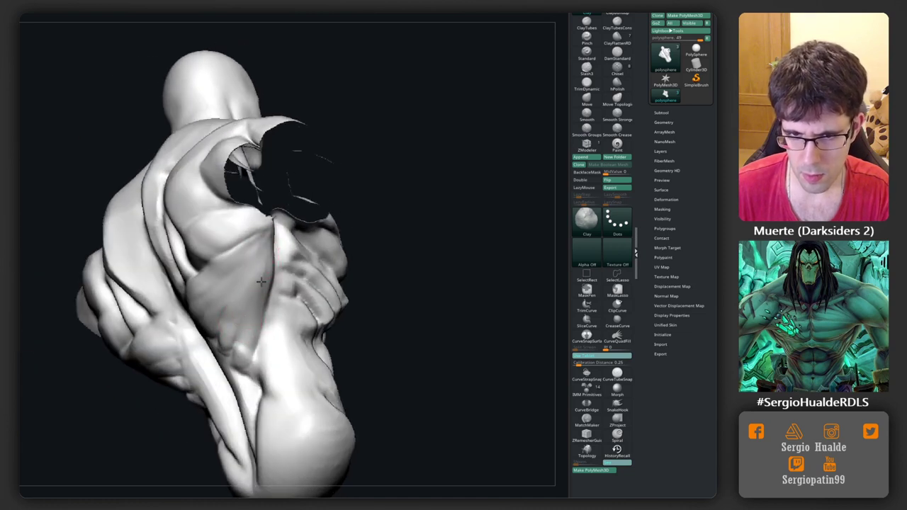
pyautogui.moveTo(183, 249)
pyautogui.mouseDown(button='right')
pyautogui.moveTo(217, 233)
pyautogui.moveTo(264, 234)
pyautogui.moveTo(233, 260)
pyautogui.moveTo(255, 231)
pyautogui.mouseUp(button='right')
pyautogui.press('b')
pyautogui.press('d')
pyautogui.press('s')
pyautogui.moveTo(166, 284)
pyautogui.mouseDown(button='right')
pyautogui.moveTo(205, 287)
pyautogui.moveTo(193, 294)
pyautogui.moveTo(223, 270)
pyautogui.moveTo(233, 300)
pyautogui.moveTo(307, 298)
pyautogui.mouseUp(button='right')
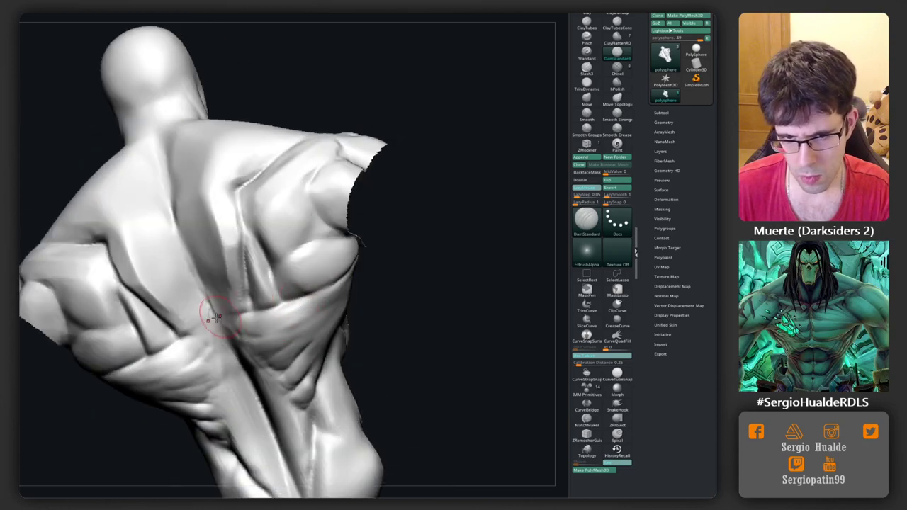
pyautogui.moveTo(240, 320); pyautogui.dragTo(245, 316, button='right')
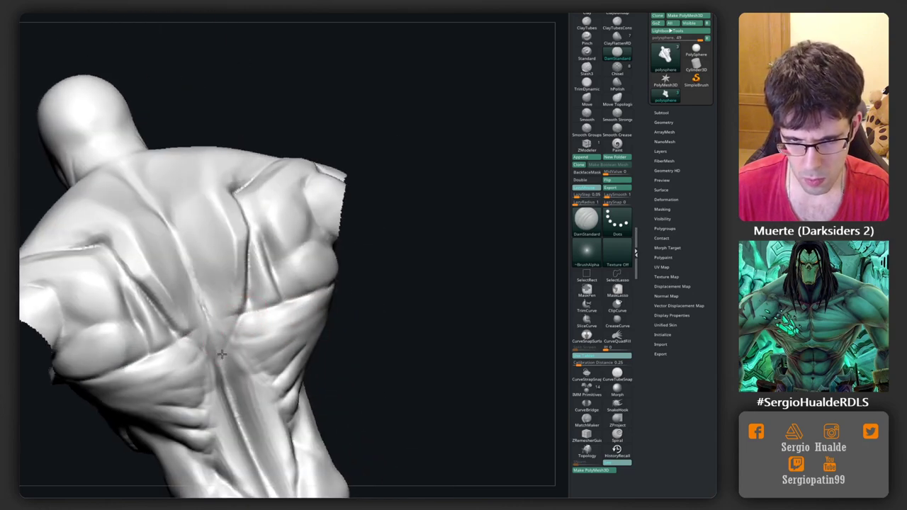
pyautogui.press('ctrl')
pyautogui.moveTo(242, 363)
pyautogui.keyDown('shift'); pyautogui.mouseDown(button='right')
pyautogui.moveTo(245, 303)
pyautogui.moveTo(265, 283)
pyautogui.moveTo(269, 302)
pyautogui.mouseUp(button='right'); pyautogui.keyUp('shift')
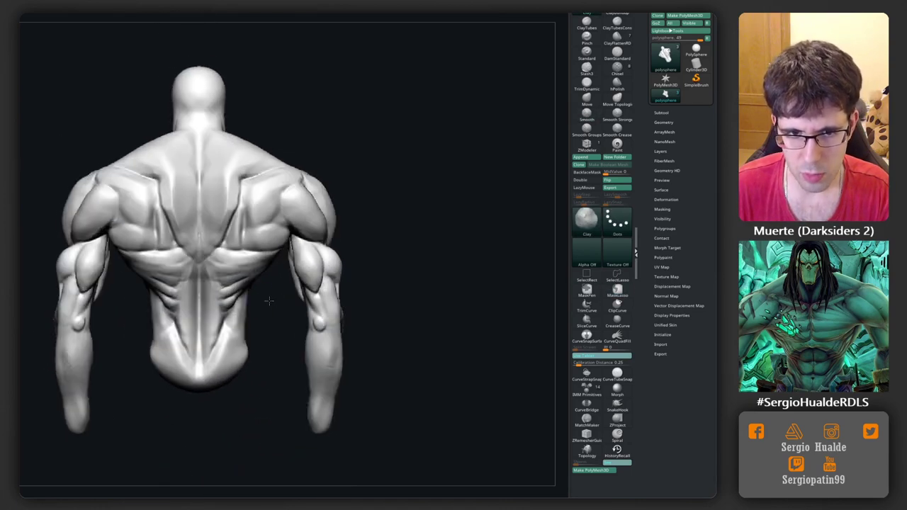
# Pull the arms into a slightly new shape with the Move brush, checking back and front.
pyautogui.press('b')
pyautogui.press('m')
pyautogui.press('v')
pyautogui.moveTo(320, 291); pyautogui.dragTo(334, 294, button='right')
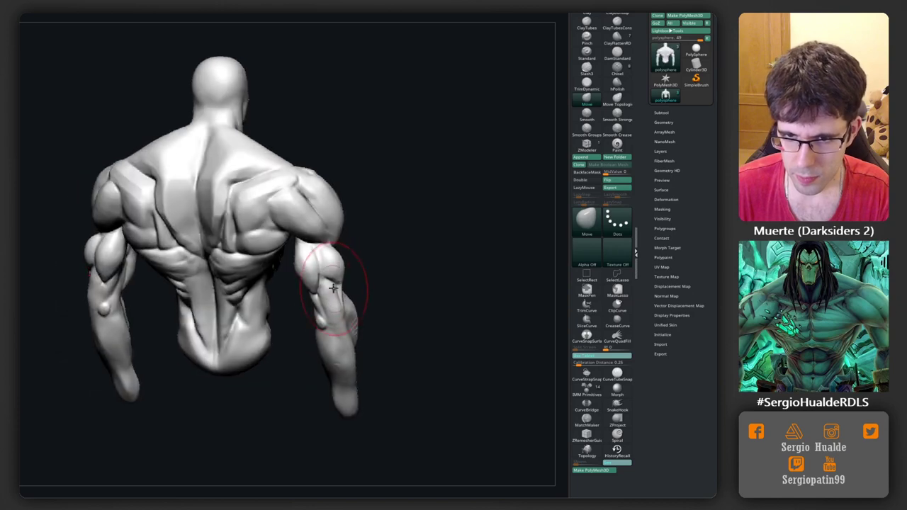
pyautogui.moveTo(334, 293); pyautogui.dragTo(317, 304)
pyautogui.moveTo(334, 314); pyautogui.dragTo(314, 288, button='right')
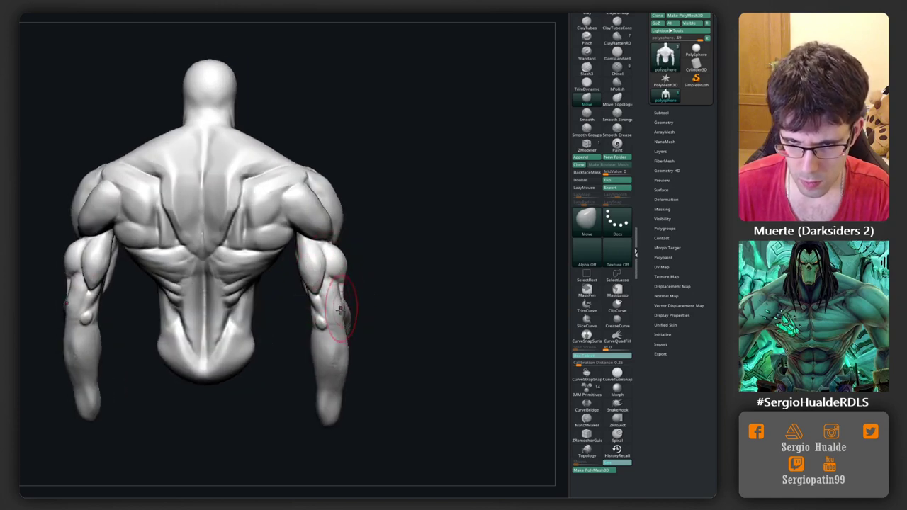
pyautogui.moveTo(345, 303)
pyautogui.mouseDown(button='right')
pyautogui.moveTo(268, 328)
pyautogui.moveTo(318, 318)
pyautogui.moveTo(301, 284)
pyautogui.moveTo(263, 273)
pyautogui.moveTo(285, 266)
pyautogui.mouseUp(button='right')
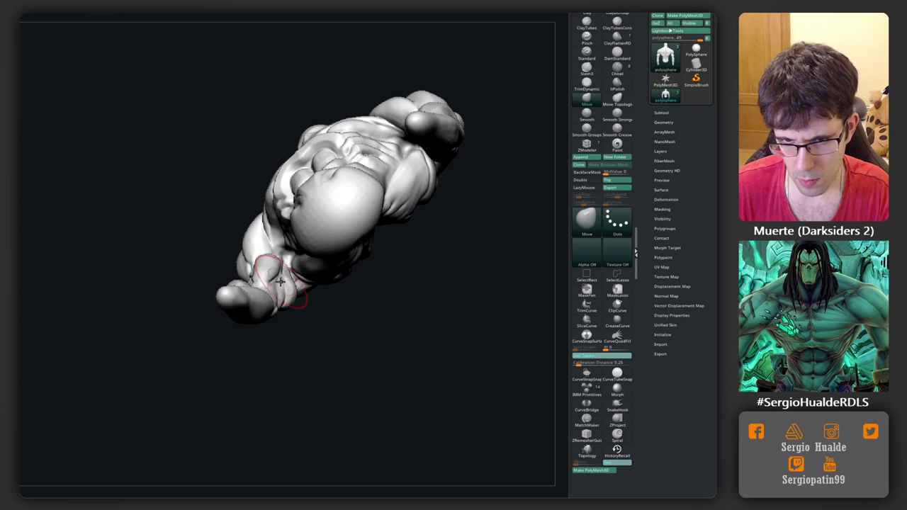
# Lasso-mask part of the chest.
pyautogui.press('ctrl')
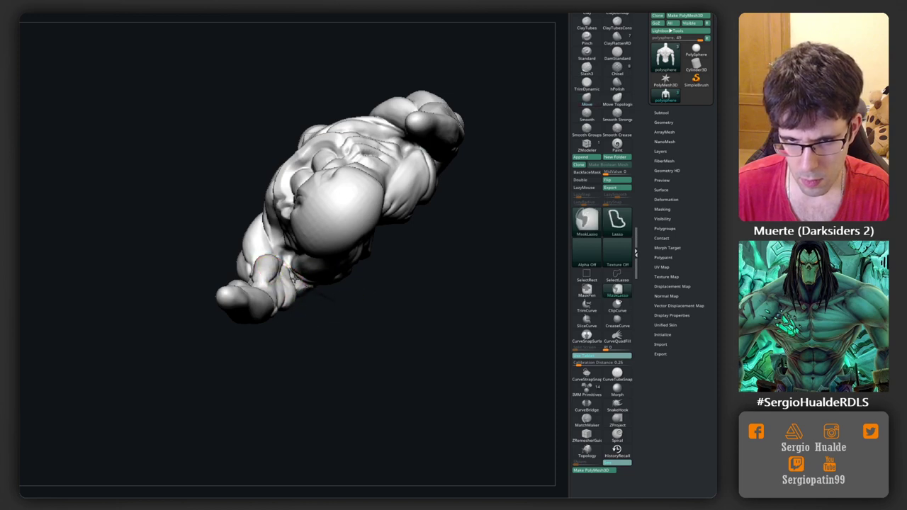
pyautogui.keyDown('ctrl'); pyautogui.moveTo(319, 203); pyautogui.dragTo(305, 293); pyautogui.keyUp('ctrl')
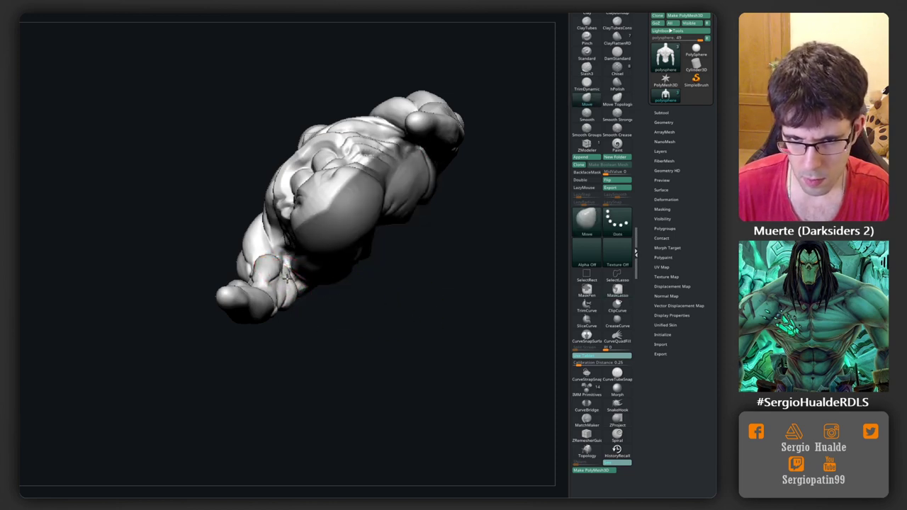
pyautogui.moveTo(285, 298)
pyautogui.mouseDown(button='right')
pyautogui.moveTo(264, 293)
pyautogui.moveTo(279, 266)
pyautogui.mouseUp(button='right')
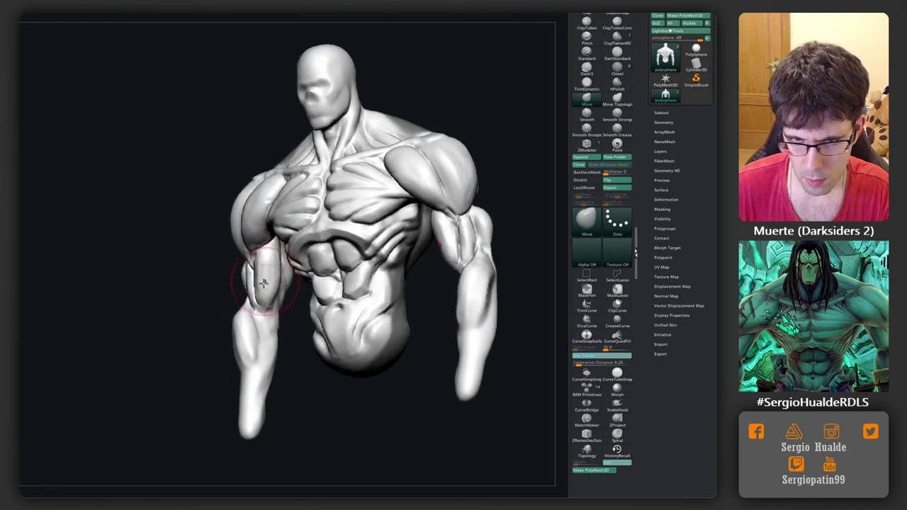
pyautogui.moveTo(263, 282)
pyautogui.mouseDown(button='right')
pyautogui.moveTo(300, 283)
pyautogui.moveTo(263, 284)
pyautogui.mouseUp(button='right')
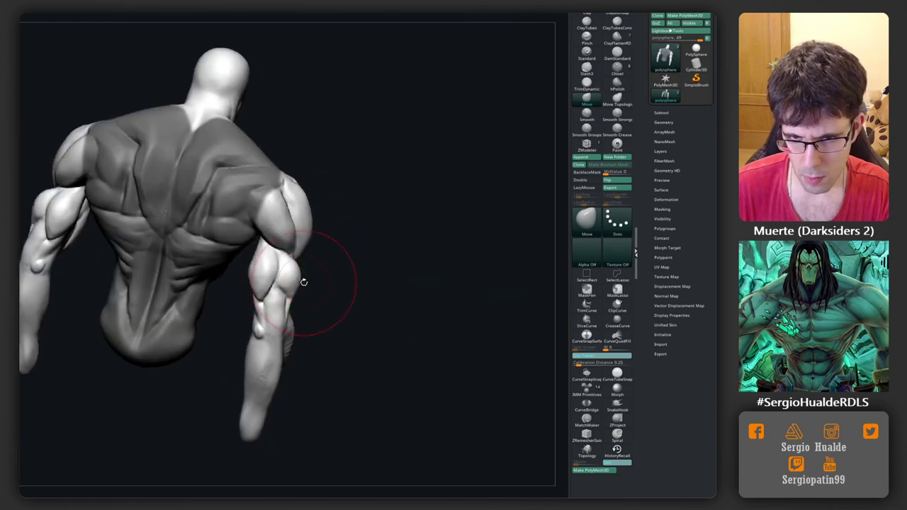
# Slim the right forearm and elbow, then smooth it from a frontal view.
pyautogui.moveTo(277, 283); pyautogui.dragTo(258, 282)
pyautogui.moveTo(263, 281)
pyautogui.mouseDown(button='right')
pyautogui.moveTo(234, 303)
pyautogui.moveTo(237, 294)
pyautogui.moveTo(242, 306)
pyautogui.moveTo(234, 297)
pyautogui.mouseUp(button='right')
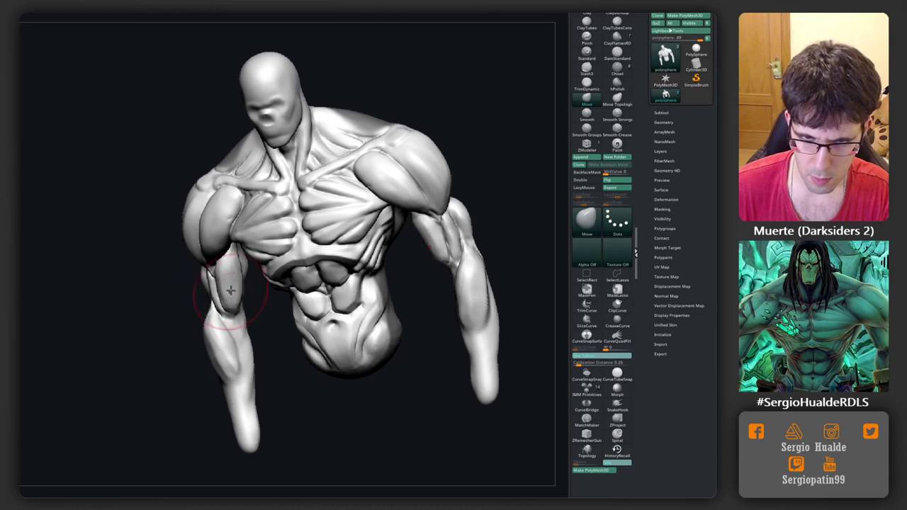
pyautogui.moveTo(230, 291); pyautogui.dragTo(241, 284, button='right')
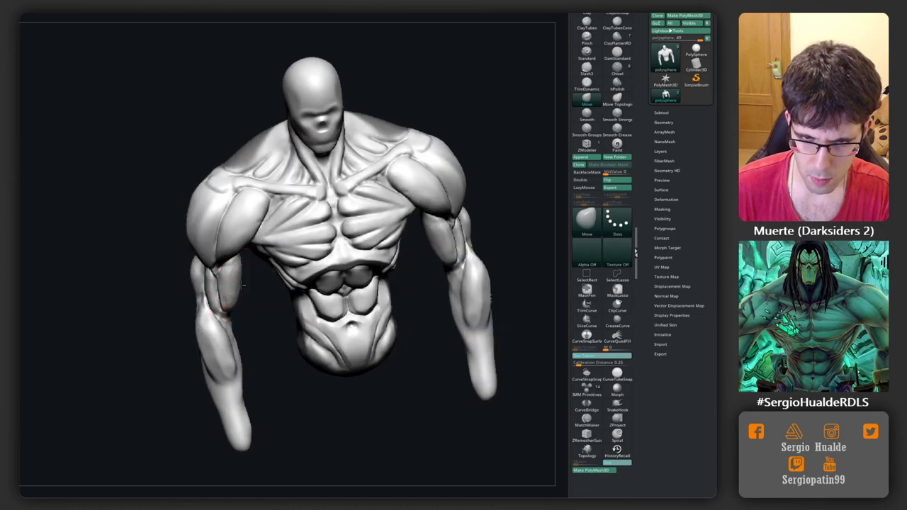
pyautogui.press('shift')
pyautogui.moveTo(236, 284)
pyautogui.keyDown('shift'); pyautogui.mouseDown(button='right')
pyautogui.moveTo(241, 300)
pyautogui.moveTo(218, 304)
pyautogui.moveTo(233, 284)
pyautogui.moveTo(214, 296)
pyautogui.mouseUp(button='right'); pyautogui.keyUp('shift')
pyautogui.hotkey('ctrl', 'shift')
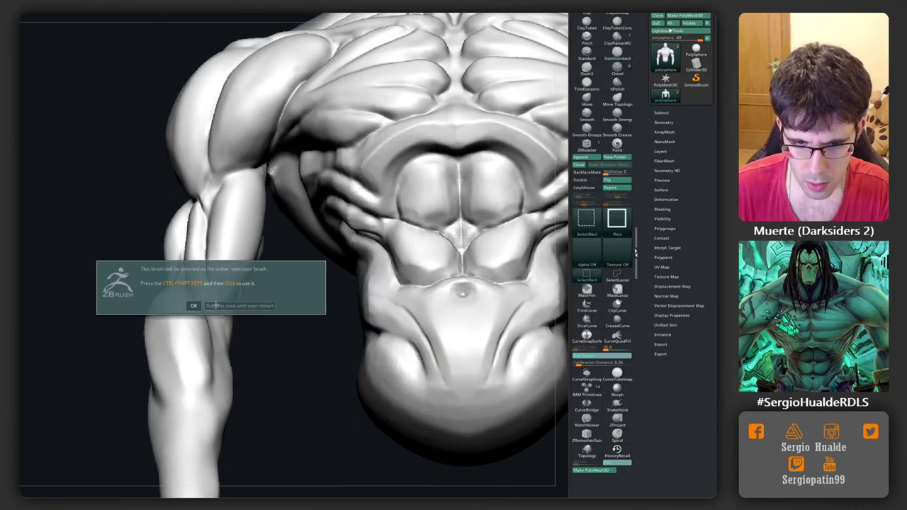
# Dismiss the SelectRect notice and flatten the upper-arm planes with TrimDynamic.
pyautogui.click(214, 305)
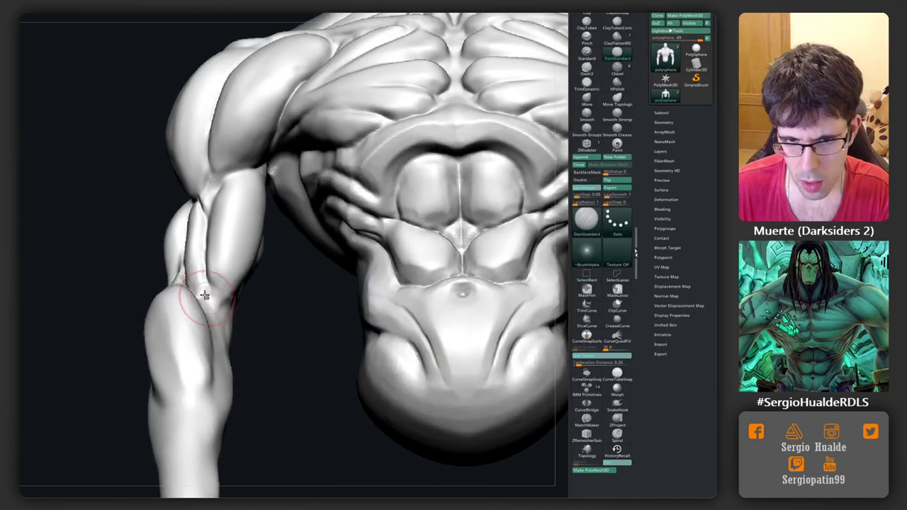
pyautogui.moveTo(205, 296)
pyautogui.mouseDown(button='right')
pyautogui.moveTo(220, 308)
pyautogui.moveTo(219, 298)
pyautogui.mouseUp(button='right')
pyautogui.press('b')
pyautogui.press('t')
pyautogui.press('d')
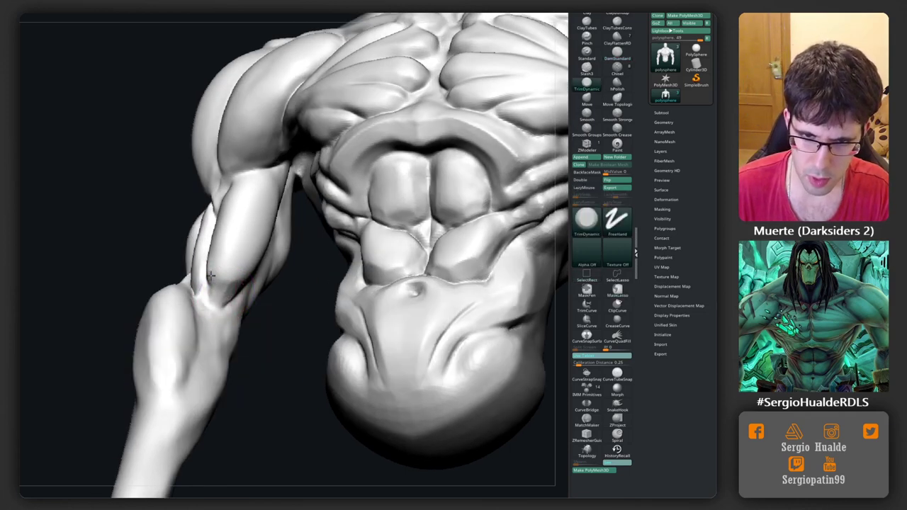
pyautogui.moveTo(247, 284); pyautogui.dragTo(228, 305, button='right')
# Pull the left upper arm inward toward the chest with the Move brush.
pyautogui.press('b')
pyautogui.press('m')
pyautogui.press('v')
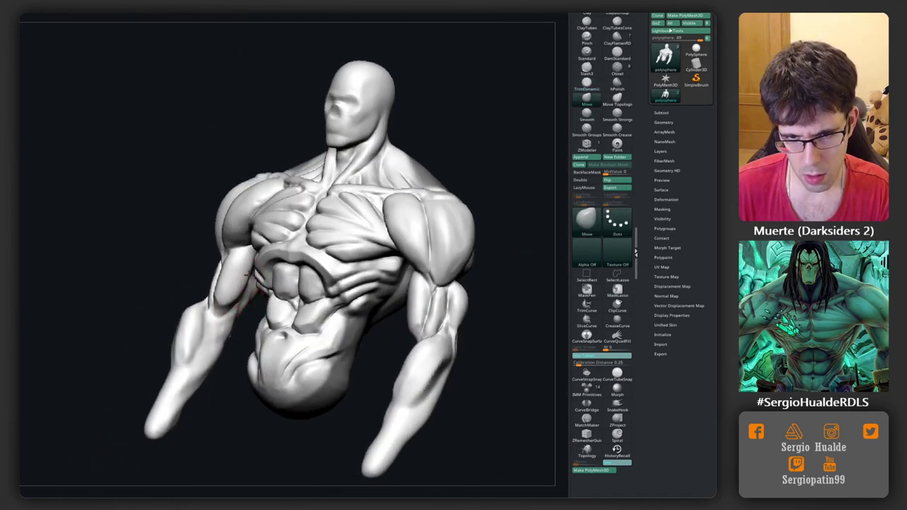
pyautogui.moveTo(244, 301)
pyautogui.mouseDown(button='right')
pyautogui.moveTo(258, 319)
pyautogui.moveTo(223, 287)
pyautogui.moveTo(202, 303)
pyautogui.moveTo(261, 297)
pyautogui.mouseUp(button='right')
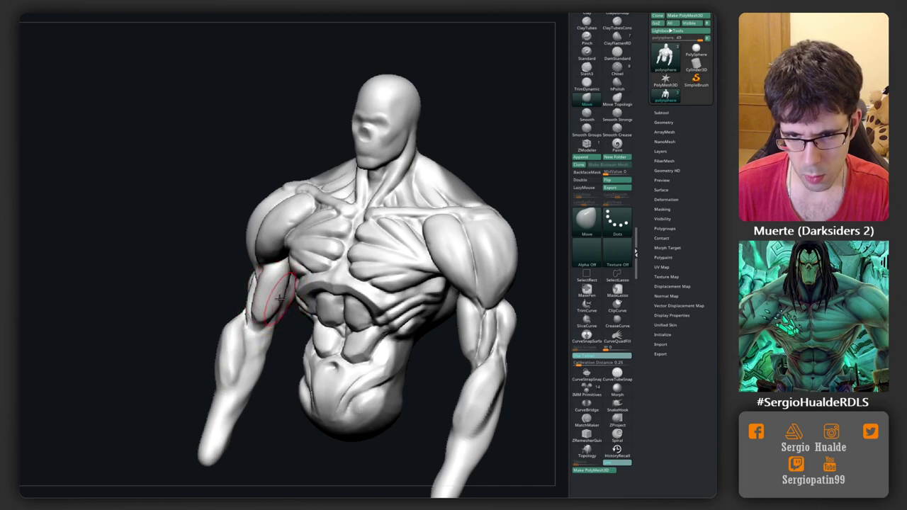
# Soften the upper arm with TrimDynamic and Smooth, then reshape the forearm near the elbow.
pyautogui.moveTo(269, 304); pyautogui.dragTo(269, 304, button='right')
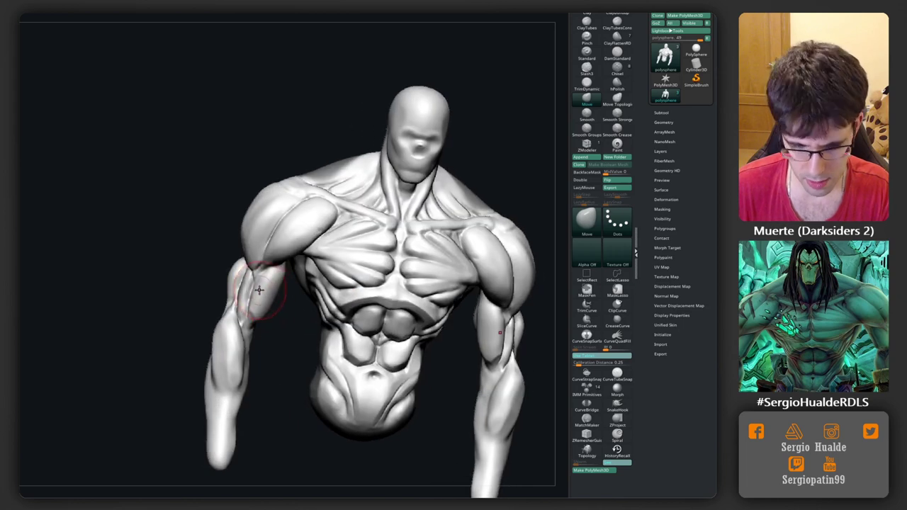
pyautogui.press('b')
pyautogui.press('t')
pyautogui.press('d')
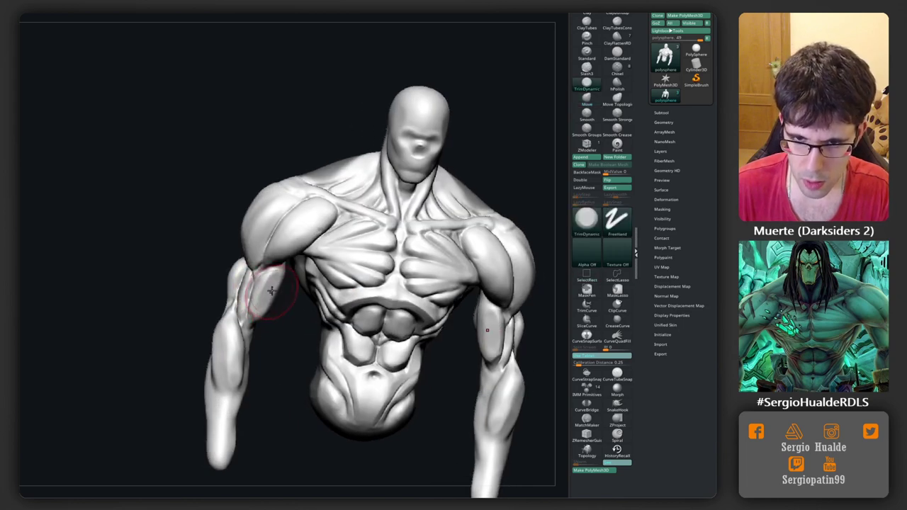
pyautogui.moveTo(272, 291); pyautogui.dragTo(282, 282, button='right')
pyautogui.press('shift')
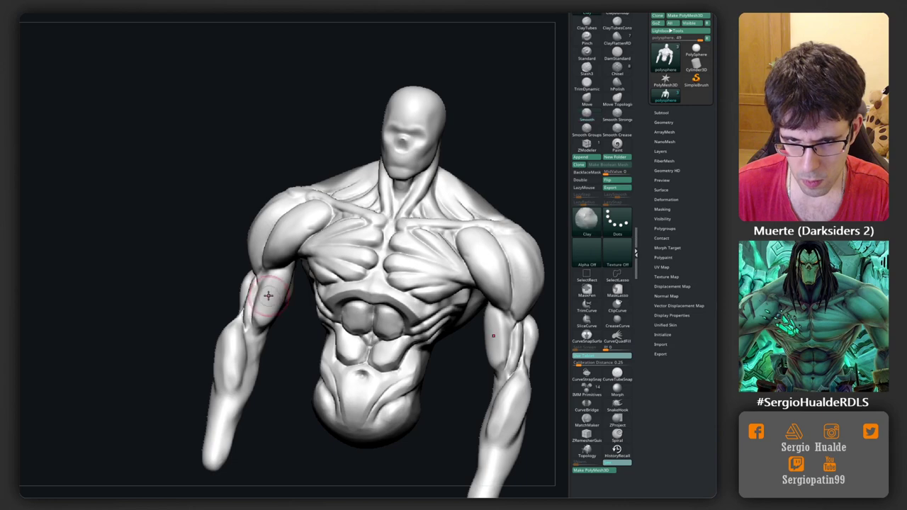
pyautogui.moveTo(265, 296); pyautogui.dragTo(272, 279, button='right')
pyautogui.press('shift')
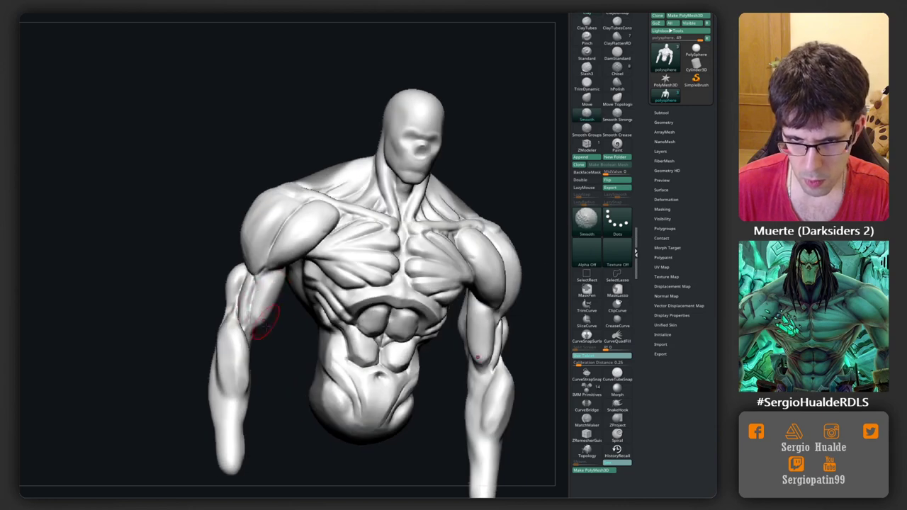
pyautogui.moveTo(264, 322)
pyautogui.keyDown('ctrl'); pyautogui.mouseDown(button='right')
pyautogui.moveTo(279, 397)
pyautogui.moveTo(277, 337)
pyautogui.mouseUp(button='right'); pyautogui.keyUp('ctrl')
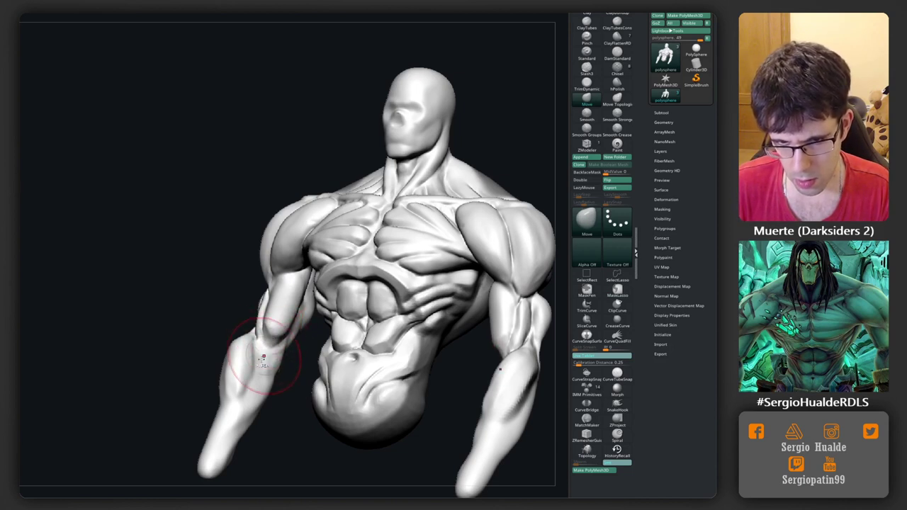
pyautogui.moveTo(262, 359)
pyautogui.mouseDown(button='right')
pyautogui.moveTo(428, 210)
pyautogui.moveTo(394, 212)
pyautogui.moveTo(429, 210)
pyautogui.mouseUp(button='right')
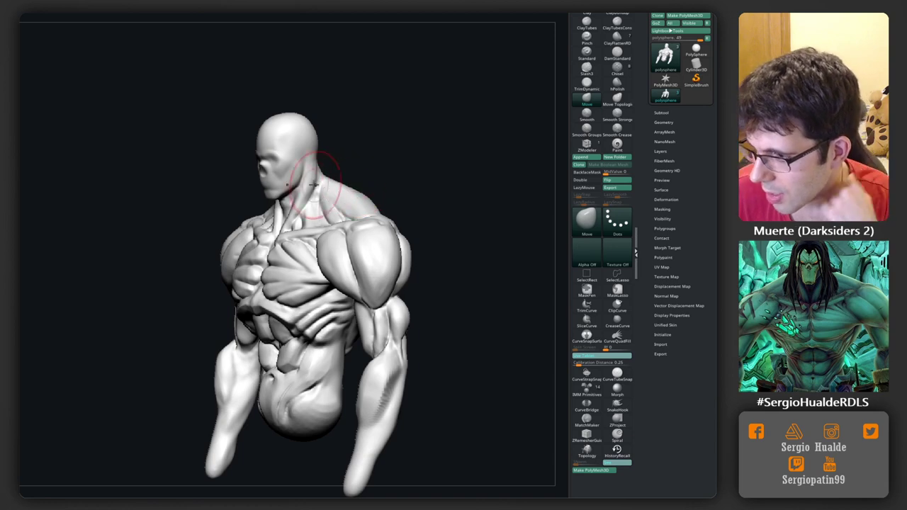
# Carve grooves into the back of the shoulder with DamStandard.
pyautogui.moveTo(429, 201); pyautogui.dragTo(323, 259)
pyautogui.press('b')
pyautogui.press('d')
pyautogui.press('s')
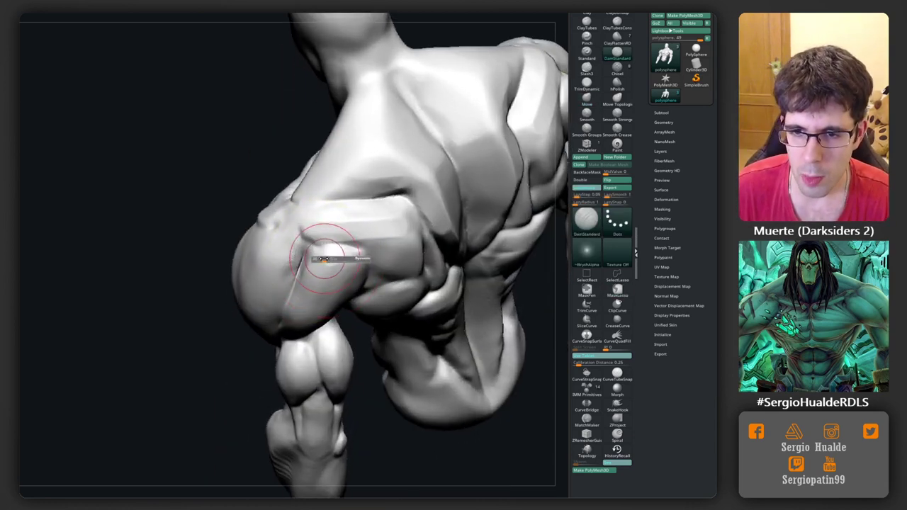
pyautogui.moveTo(314, 260); pyautogui.dragTo(328, 245, button='right')
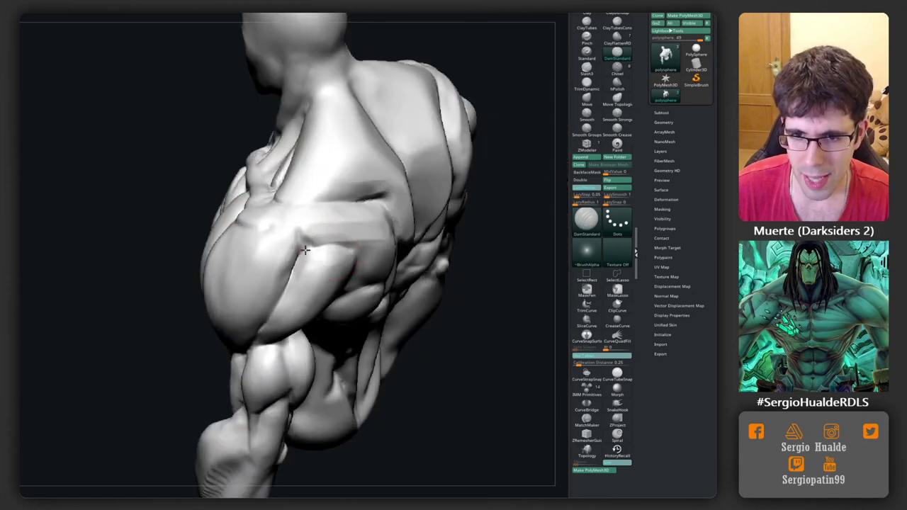
pyautogui.moveTo(302, 278)
pyautogui.mouseDown(button='right')
pyautogui.moveTo(305, 245)
pyautogui.moveTo(296, 265)
pyautogui.moveTo(280, 232)
pyautogui.moveTo(295, 251)
pyautogui.moveTo(304, 237)
pyautogui.mouseUp(button='right')
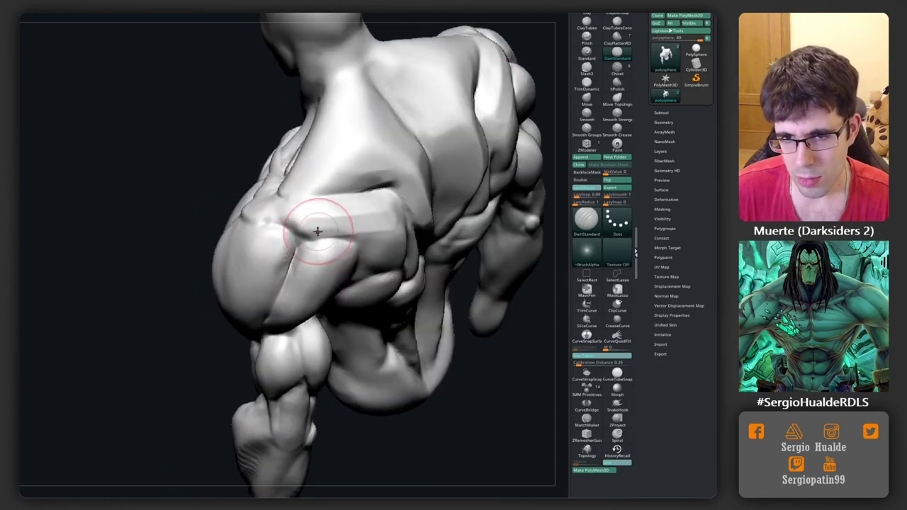
# Build up clay around the armpit and reshape its masses with Move, viewed from below.
pyautogui.press('b')
pyautogui.press('c')
pyautogui.press('l')
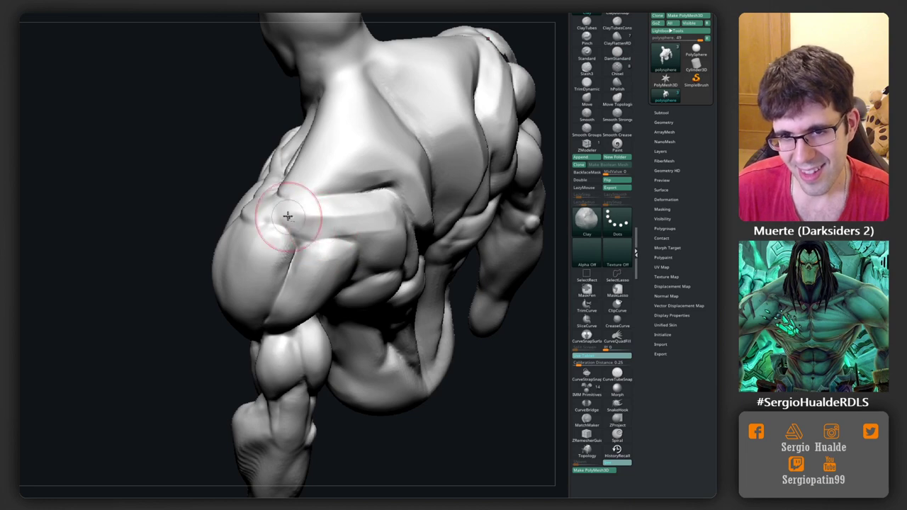
pyautogui.moveTo(350, 209)
pyautogui.mouseDown(button='right')
pyautogui.moveTo(408, 230)
pyautogui.moveTo(348, 213)
pyautogui.moveTo(324, 234)
pyautogui.moveTo(336, 259)
pyautogui.moveTo(314, 234)
pyautogui.moveTo(321, 255)
pyautogui.moveTo(314, 208)
pyautogui.moveTo(350, 231)
pyautogui.moveTo(312, 227)
pyautogui.moveTo(354, 209)
pyautogui.moveTo(373, 239)
pyautogui.moveTo(307, 234)
pyautogui.moveTo(326, 185)
pyautogui.mouseUp(button='right')
pyautogui.press('b')
pyautogui.press('m')
pyautogui.press('v')
pyautogui.press('b')
pyautogui.press('c')
pyautogui.press('l')
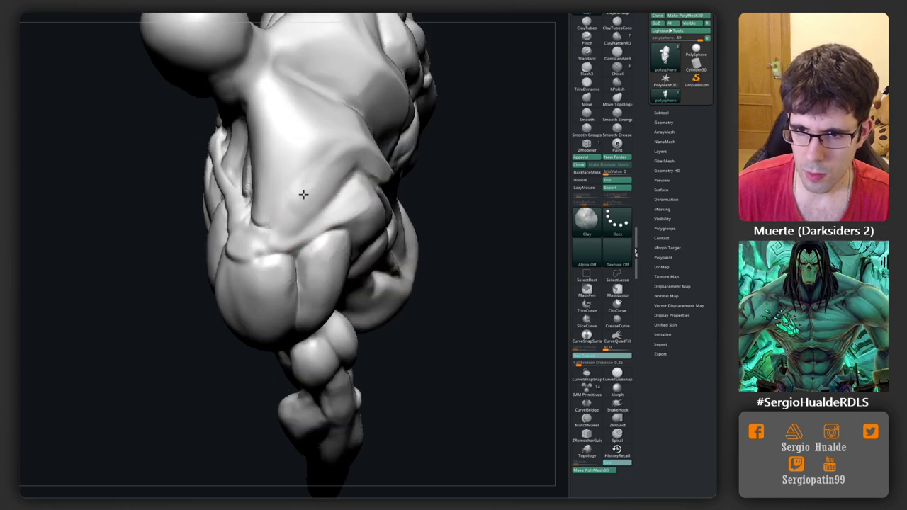
# Deepen the grooves and add clay to the upper back near the shoulder blade.
pyautogui.press('b')
pyautogui.press('d')
pyautogui.press('s')
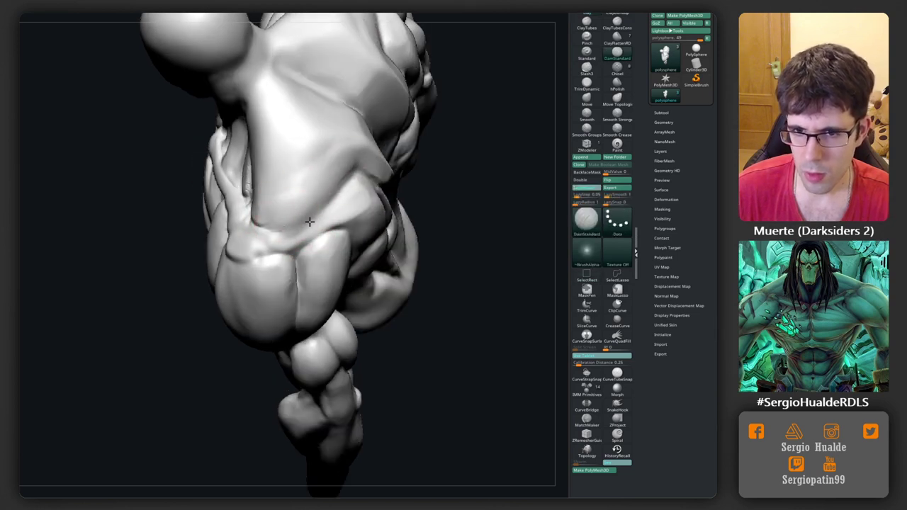
pyautogui.moveTo(307, 227); pyautogui.dragTo(300, 241, button='right')
pyautogui.press('b')
pyautogui.press('c')
pyautogui.press('l')
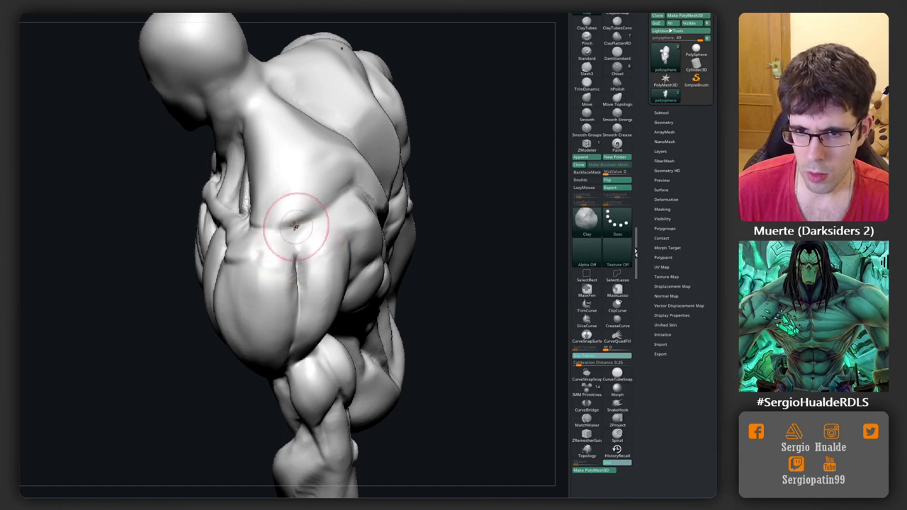
pyautogui.moveTo(348, 190)
pyautogui.keyDown('shift'); pyautogui.mouseDown(button='right')
pyautogui.moveTo(351, 217)
pyautogui.moveTo(198, 243)
pyautogui.moveTo(335, 220)
pyautogui.moveTo(351, 206)
pyautogui.moveTo(319, 231)
pyautogui.moveTo(328, 239)
pyautogui.mouseUp(button='right'); pyautogui.keyUp('shift')
pyautogui.press('b')
pyautogui.press('m')
pyautogui.press('v')
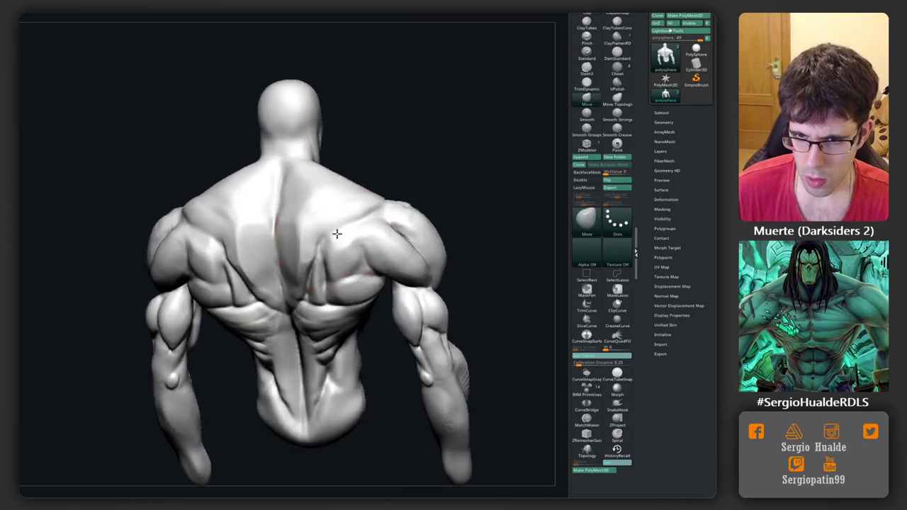
pyautogui.moveTo(337, 234); pyautogui.dragTo(328, 227)
pyautogui.moveTo(346, 277)
pyautogui.keyDown('shift'); pyautogui.mouseDown(button='right')
pyautogui.moveTo(249, 279)
pyautogui.moveTo(296, 283)
pyautogui.moveTo(305, 213)
pyautogui.moveTo(335, 224)
pyautogui.moveTo(346, 204)
pyautogui.mouseUp(button='right'); pyautogui.keyUp('shift')
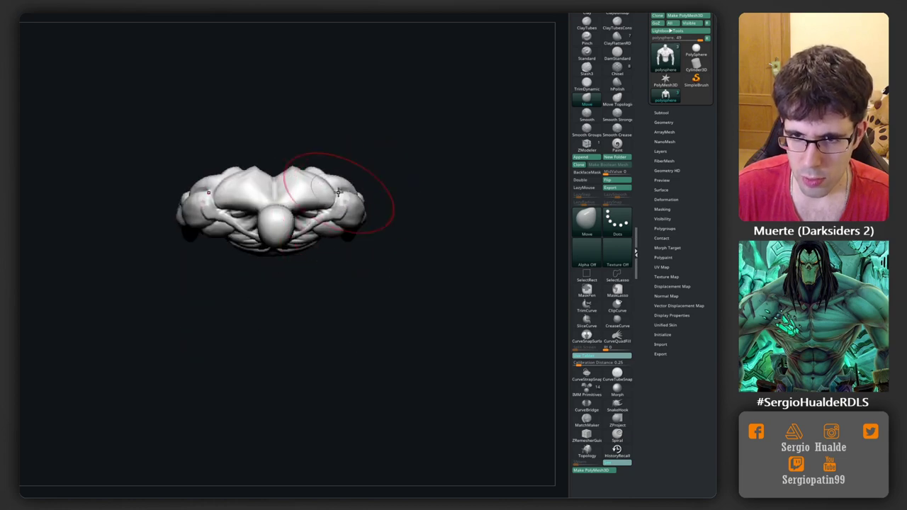
pyautogui.moveTo(334, 178)
pyautogui.keyDown('shift'); pyautogui.mouseDown(button='right')
pyautogui.moveTo(356, 186)
pyautogui.moveTo(329, 210)
pyautogui.mouseUp(button='right'); pyautogui.keyUp('shift')
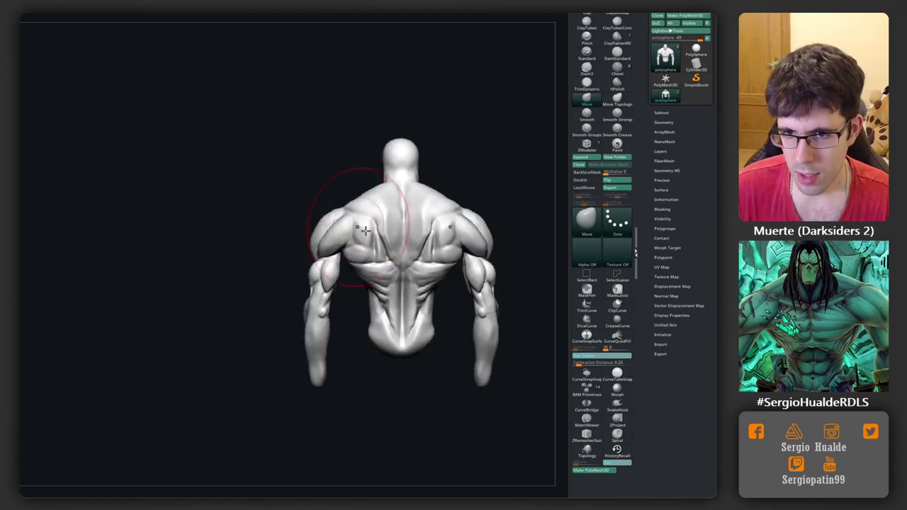
pyautogui.press('ctrl')
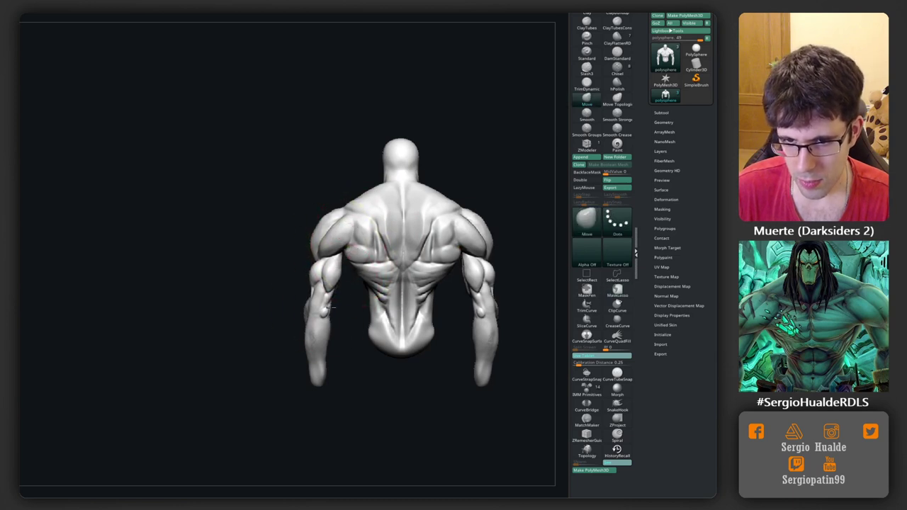
pyautogui.moveTo(312, 418)
pyautogui.mouseDown(button='right')
pyautogui.moveTo(299, 381)
pyautogui.moveTo(344, 367)
pyautogui.moveTo(446, 283)
pyautogui.mouseUp(button='right')
pyautogui.moveTo(449, 203); pyautogui.dragTo(354, 248, button='right')
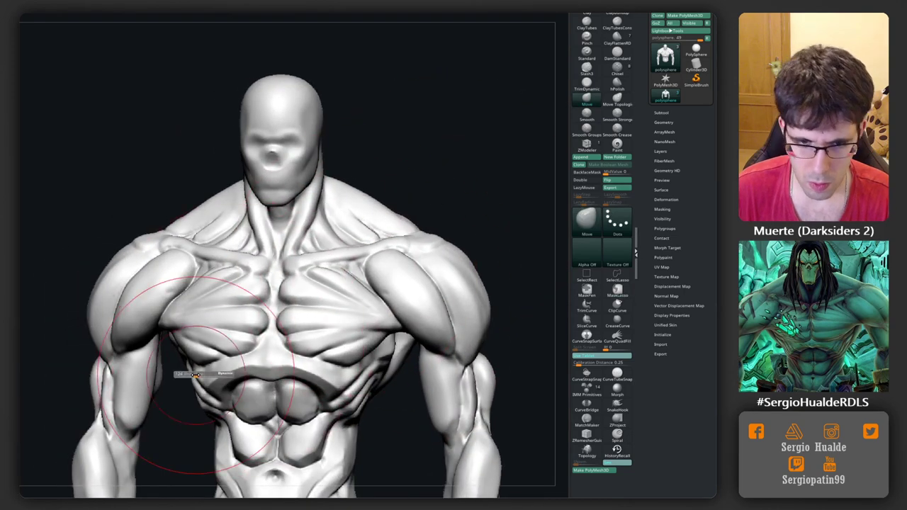
# Shrink the brush and carve the pectoral and serratus separation lines with DamStandard.
pyautogui.moveTo(196, 374); pyautogui.dragTo(181, 375)
pyautogui.moveTo(181, 374)
pyautogui.mouseDown(button='right')
pyautogui.moveTo(148, 415)
pyautogui.moveTo(131, 395)
pyautogui.mouseUp(button='right')
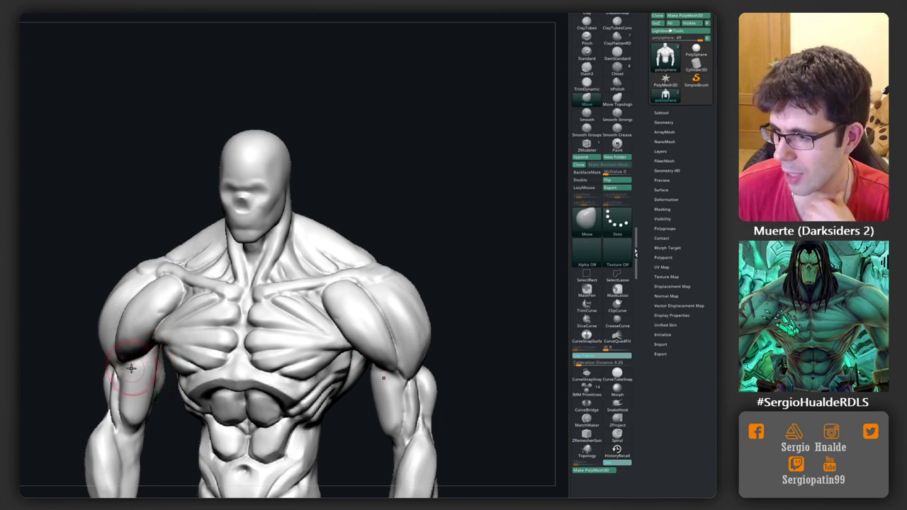
pyautogui.moveTo(283, 263)
pyautogui.mouseDown(button='right')
pyautogui.moveTo(284, 322)
pyautogui.moveTo(274, 294)
pyautogui.moveTo(298, 279)
pyautogui.mouseUp(button='right')
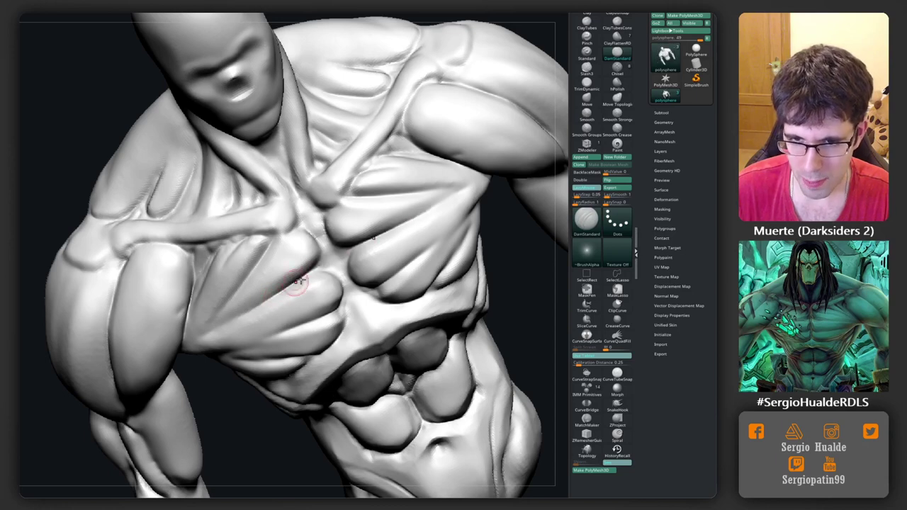
pyautogui.moveTo(263, 265); pyautogui.dragTo(272, 245, button='right')
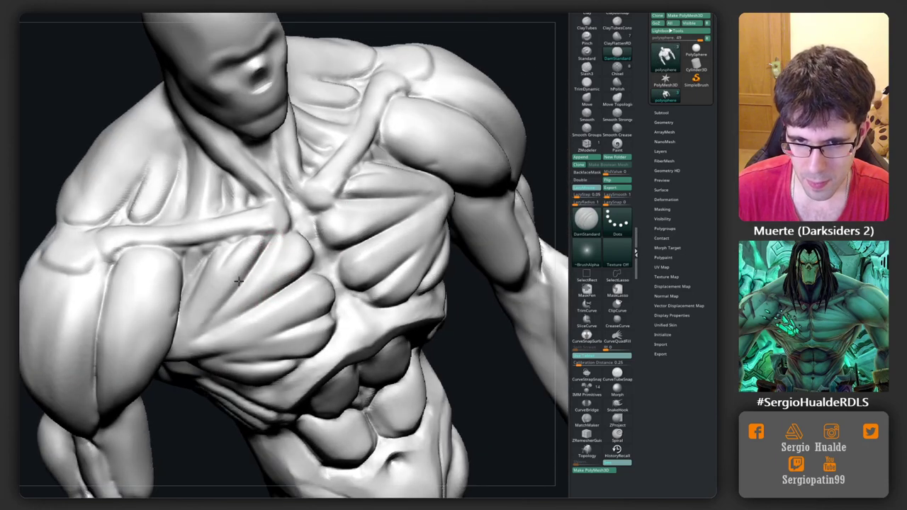
pyautogui.moveTo(284, 284); pyautogui.dragTo(259, 263, button='right')
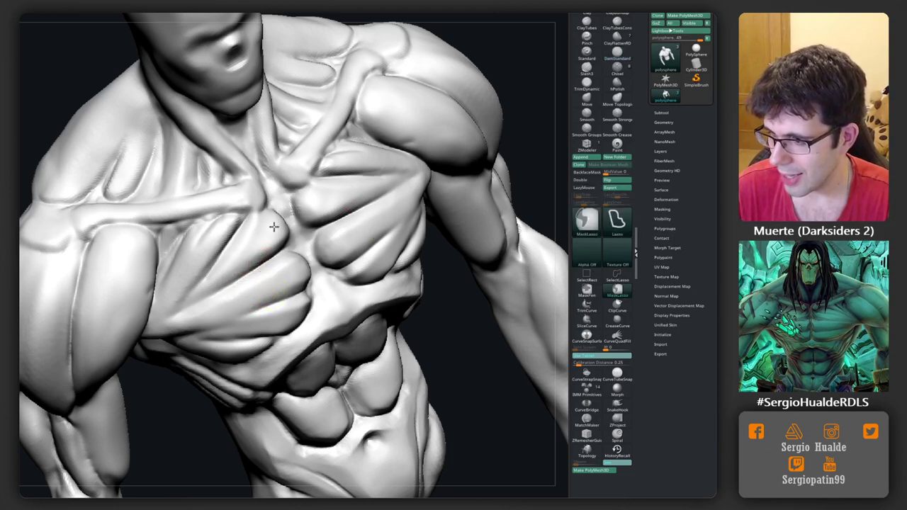
pyautogui.moveTo(274, 227)
pyautogui.mouseDown()
pyautogui.moveTo(330, 235)
pyautogui.moveTo(257, 259)
pyautogui.mouseUp()
pyautogui.moveTo(257, 260)
pyautogui.keyDown('ctrl'); pyautogui.mouseDown(button='right')
pyautogui.moveTo(260, 215)
pyautogui.moveTo(242, 293)
pyautogui.mouseUp(button='right'); pyautogui.keyUp('ctrl')
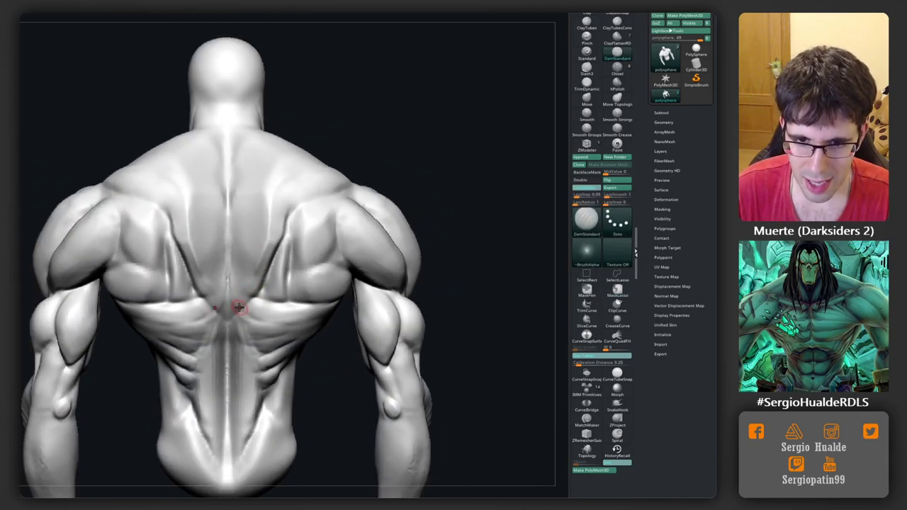
# Build up the lower back muscles beside the spine with the Clay brush.
pyautogui.press('b')
pyautogui.press('c')
pyautogui.press('l')
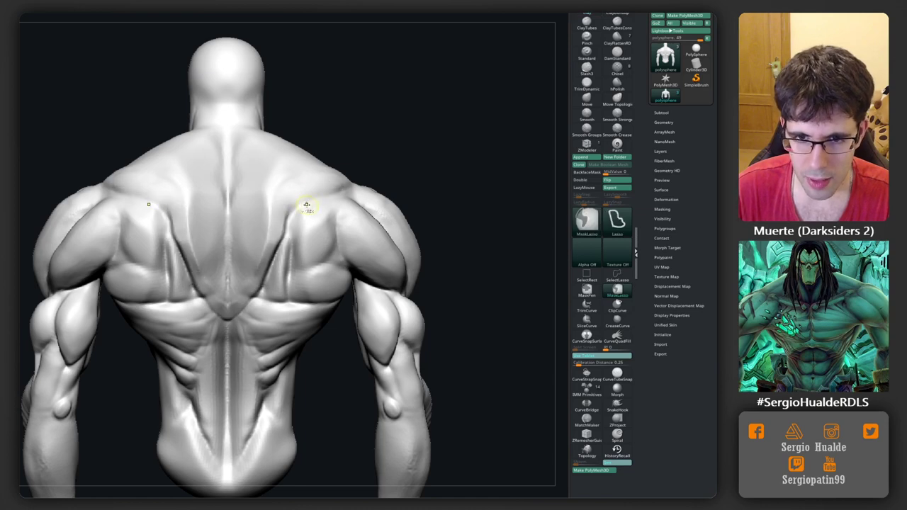
pyautogui.keyDown('alt'); pyautogui.moveTo(240, 326); pyautogui.dragTo(226, 271, button='right'); pyautogui.keyUp('alt')
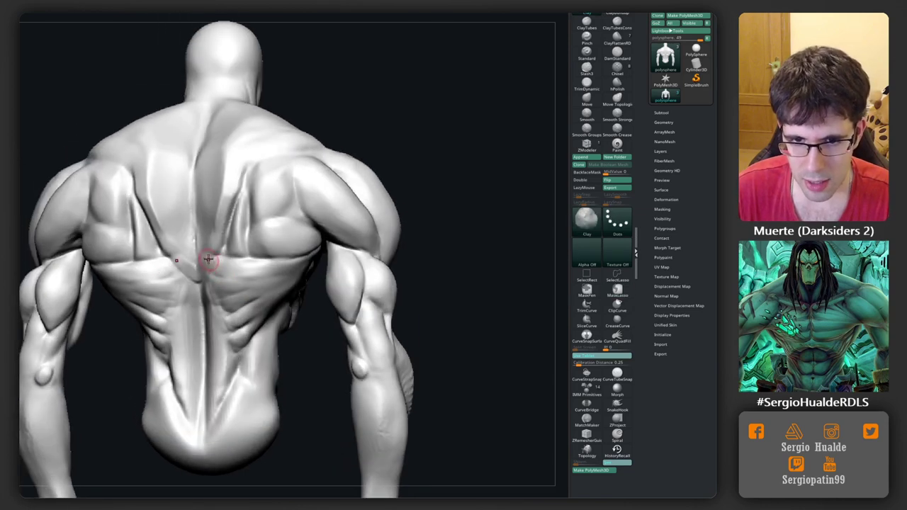
pyautogui.moveTo(208, 260); pyautogui.dragTo(229, 310)
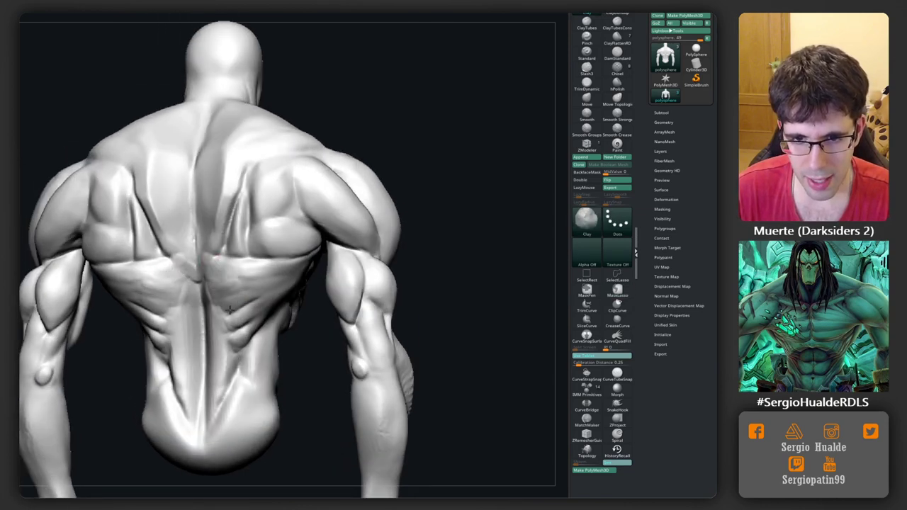
pyautogui.keyDown('shift'); pyautogui.moveTo(197, 255); pyautogui.dragTo(183, 260, button='right'); pyautogui.keyUp('shift')
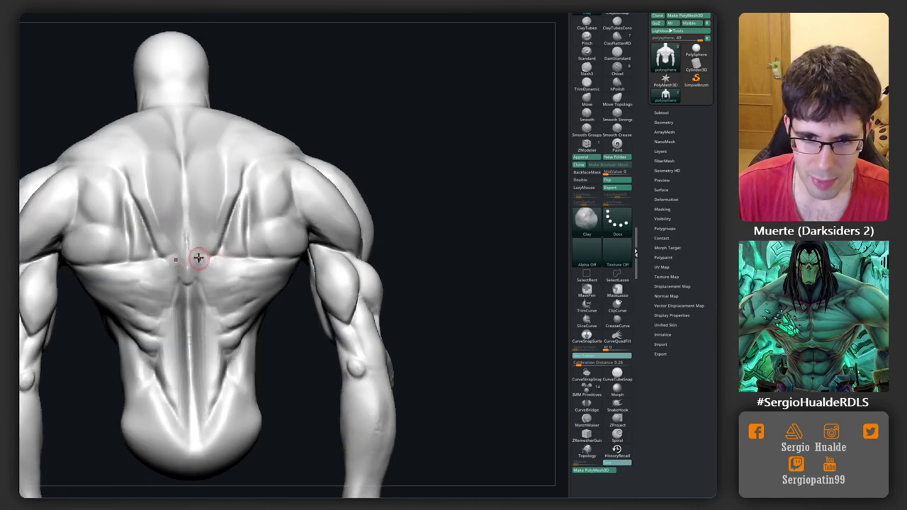
pyautogui.moveTo(203, 311)
pyautogui.mouseDown()
pyautogui.moveTo(228, 348)
pyautogui.moveTo(225, 297)
pyautogui.mouseUp()
pyautogui.moveTo(238, 333); pyautogui.dragTo(234, 315)
pyautogui.keyDown('ctrl'); pyautogui.moveTo(234, 319); pyautogui.dragTo(222, 311, button='right'); pyautogui.keyUp('ctrl')
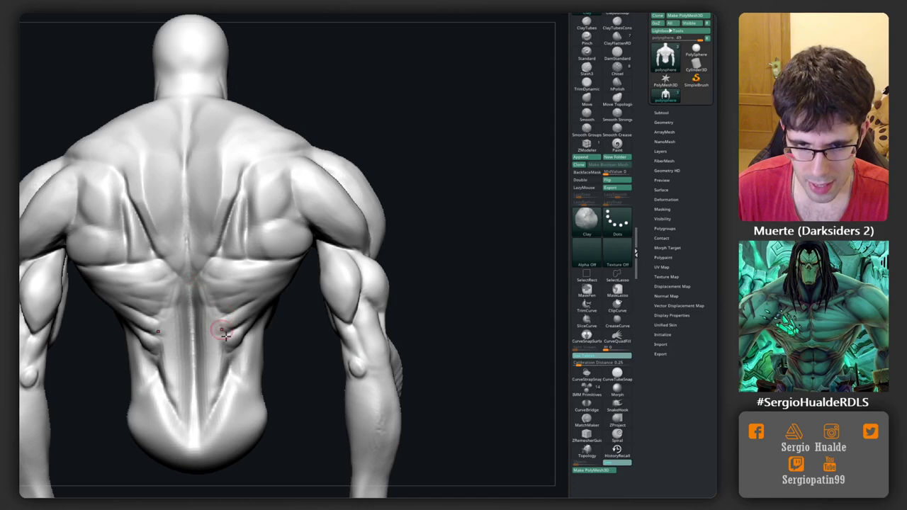
# Carve and deepen the spinal groove down the lower back with DamStandard.
pyautogui.keyDown('alt'); pyautogui.moveTo(293, 270); pyautogui.dragTo(283, 287, button='right'); pyautogui.keyUp('alt')
pyautogui.press('b')
pyautogui.press('d')
pyautogui.press('s')
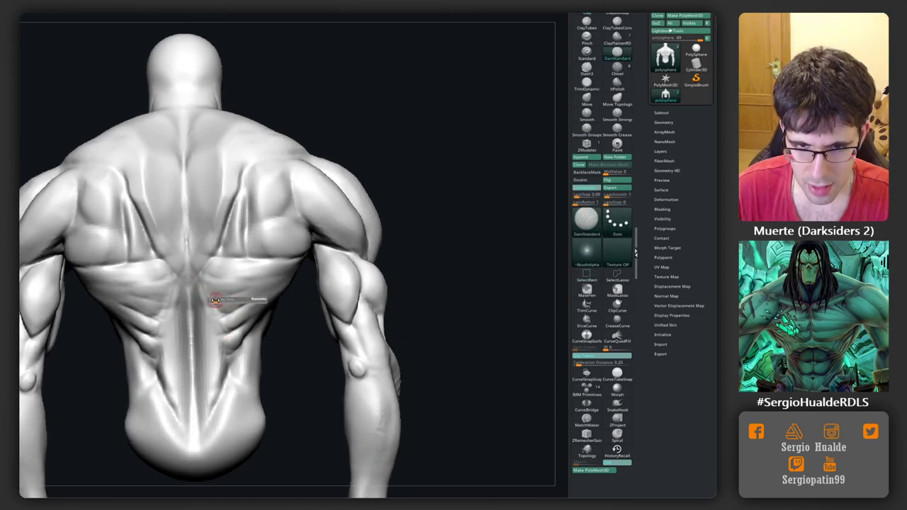
pyautogui.moveTo(213, 273); pyautogui.dragTo(219, 332)
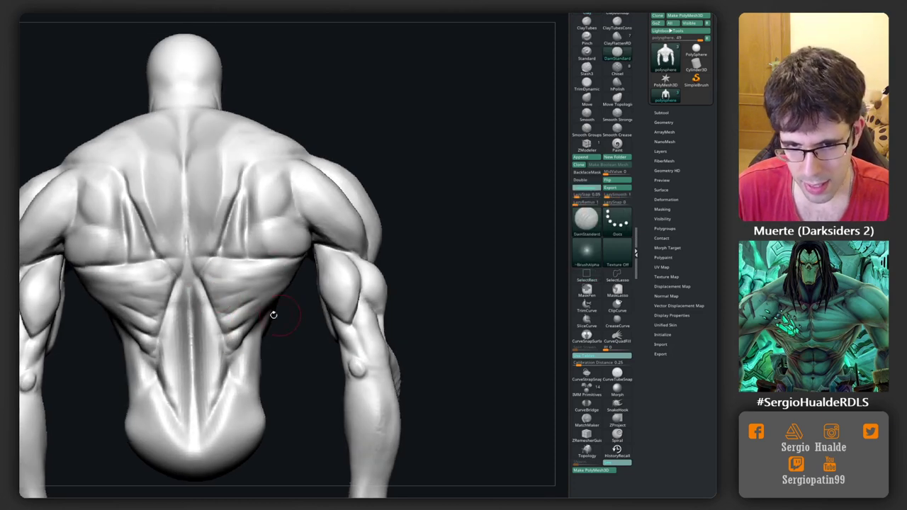
pyautogui.moveTo(272, 313); pyautogui.dragTo(210, 328, button='right')
pyautogui.moveTo(255, 290)
pyautogui.mouseDown(button='right')
pyautogui.moveTo(287, 294)
pyautogui.moveTo(277, 295)
pyautogui.moveTo(290, 306)
pyautogui.moveTo(277, 300)
pyautogui.moveTo(266, 326)
pyautogui.moveTo(236, 317)
pyautogui.moveTo(211, 274)
pyautogui.mouseUp(button='right')
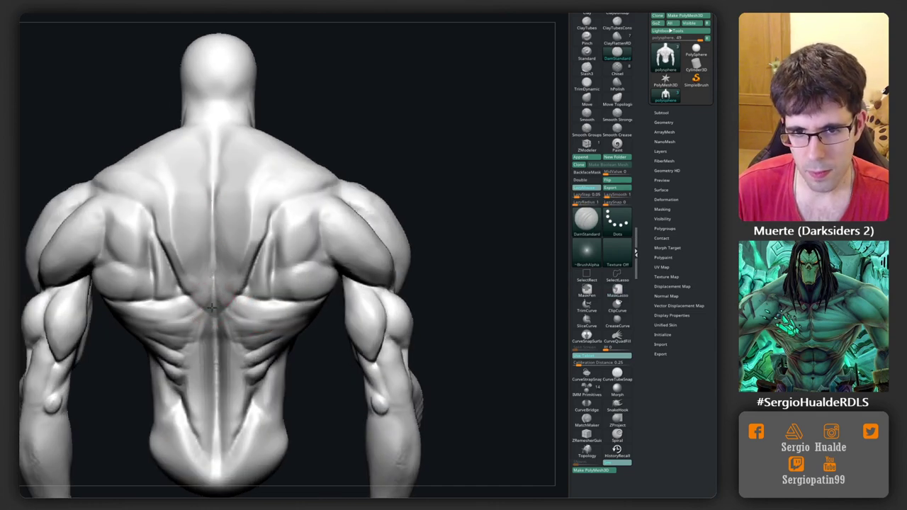
# Swap between Clay and Move while turning the figure from its back to the front chest.
pyautogui.moveTo(213, 290); pyautogui.dragTo(226, 255, button='right')
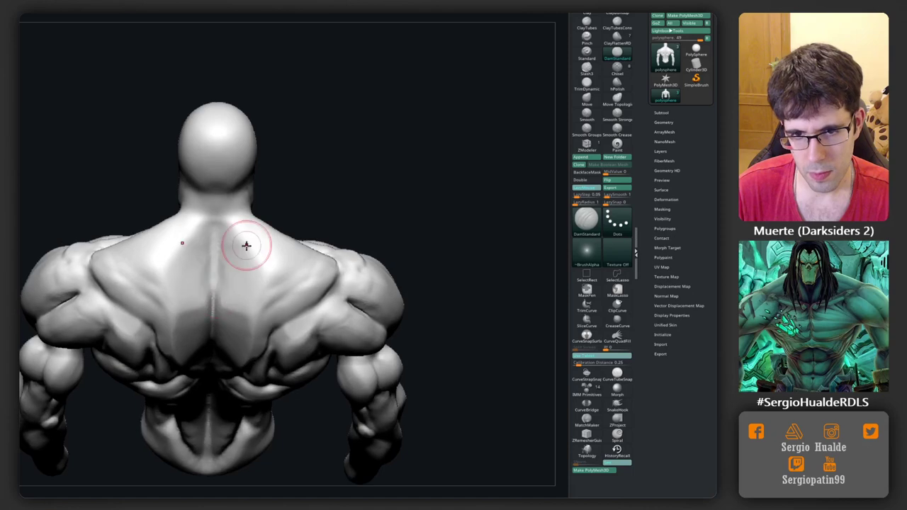
pyautogui.moveTo(239, 286); pyautogui.dragTo(234, 274, button='right')
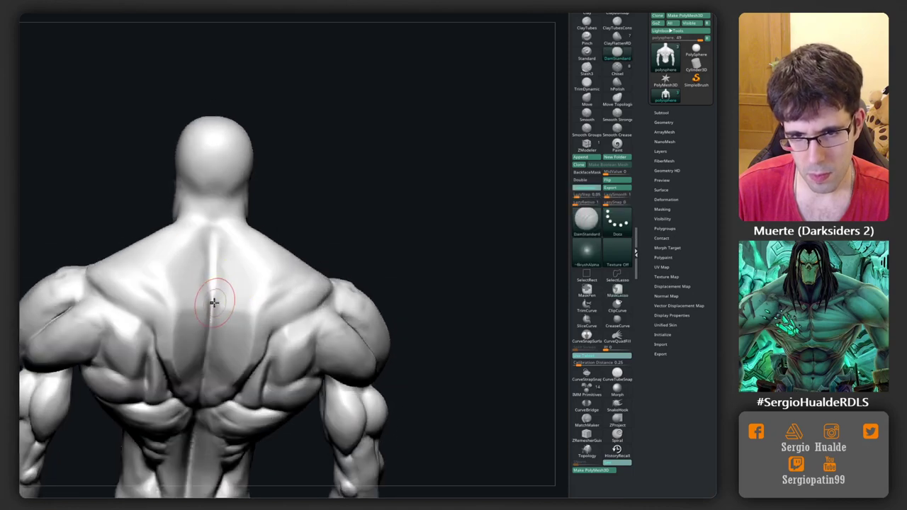
pyautogui.press('b')
pyautogui.press('c')
pyautogui.press('l')
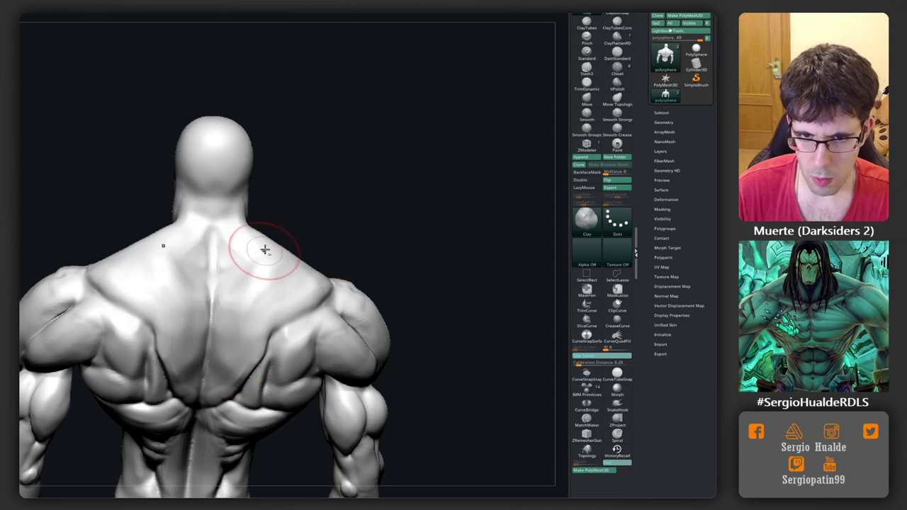
pyautogui.moveTo(263, 249)
pyautogui.mouseDown(button='right')
pyautogui.moveTo(296, 224)
pyautogui.moveTo(274, 227)
pyautogui.moveTo(334, 239)
pyautogui.moveTo(324, 263)
pyautogui.moveTo(330, 248)
pyautogui.mouseUp(button='right')
pyautogui.press('b')
pyautogui.press('m')
pyautogui.press('v')
pyautogui.press('ctrl')
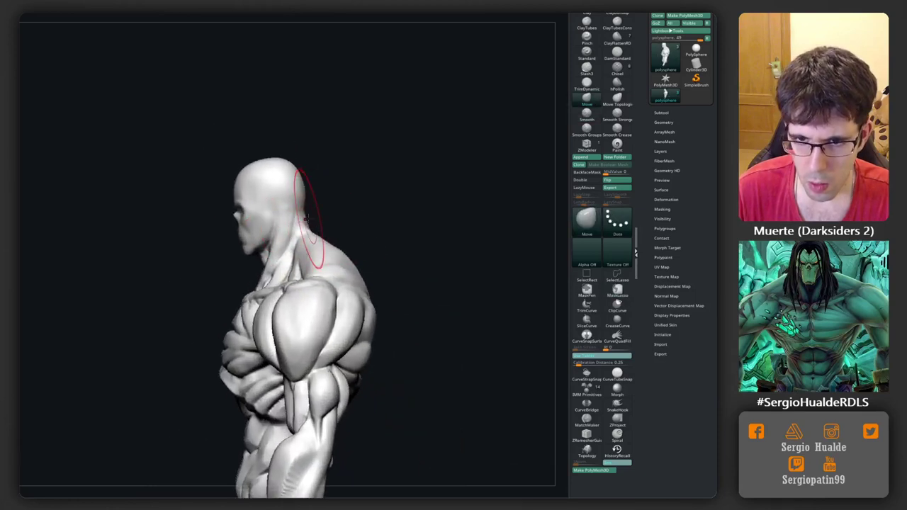
pyautogui.moveTo(334, 248)
pyautogui.mouseDown(button='right')
pyautogui.moveTo(280, 240)
pyautogui.moveTo(291, 262)
pyautogui.moveTo(312, 269)
pyautogui.moveTo(305, 284)
pyautogui.moveTo(318, 269)
pyautogui.moveTo(271, 235)
pyautogui.moveTo(263, 263)
pyautogui.moveTo(253, 247)
pyautogui.moveTo(257, 256)
pyautogui.moveTo(264, 236)
pyautogui.mouseUp(button='right')
# Add small Clay strokes to the lat and side ribs under the armpit.
pyautogui.press('b')
pyautogui.press('c')
pyautogui.press('l')
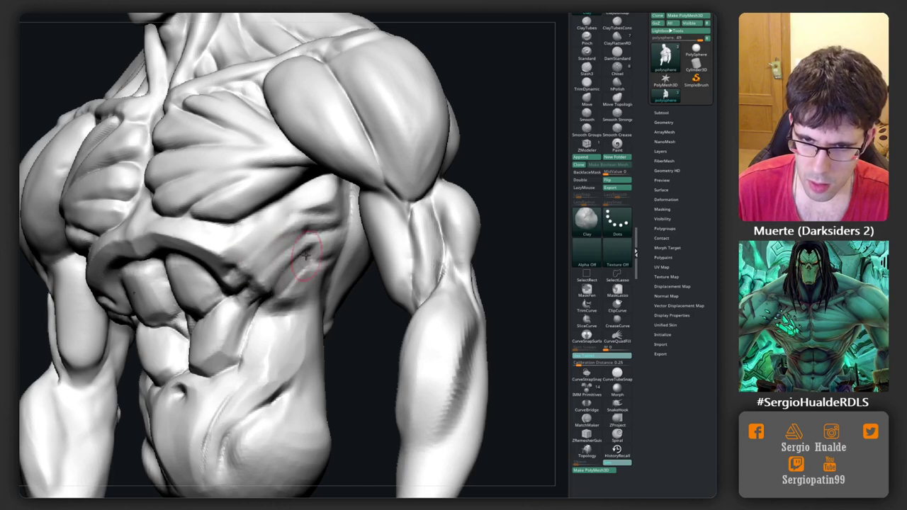
pyautogui.moveTo(290, 285)
pyautogui.mouseDown(button='right')
pyautogui.moveTo(260, 243)
pyautogui.moveTo(263, 263)
pyautogui.mouseUp(button='right')
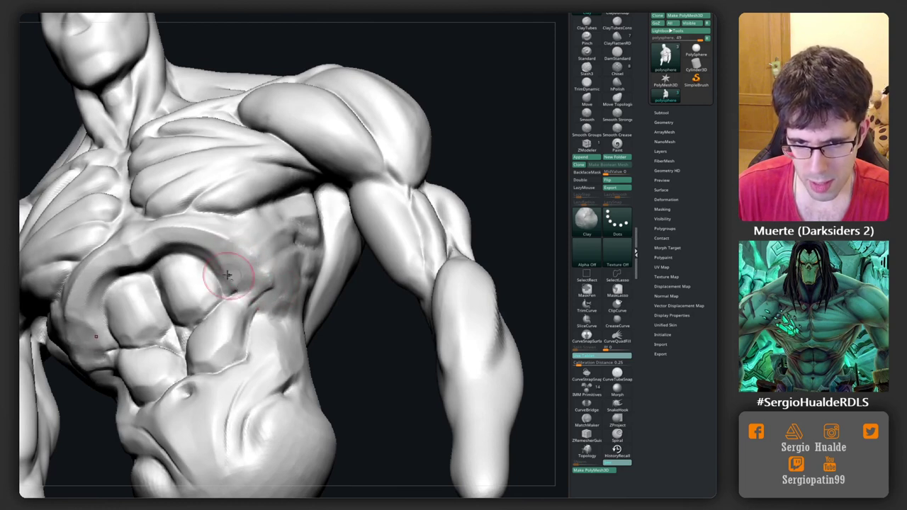
pyautogui.moveTo(219, 270)
pyautogui.mouseDown(button='right')
pyautogui.moveTo(269, 277)
pyautogui.moveTo(277, 253)
pyautogui.mouseUp(button='right')
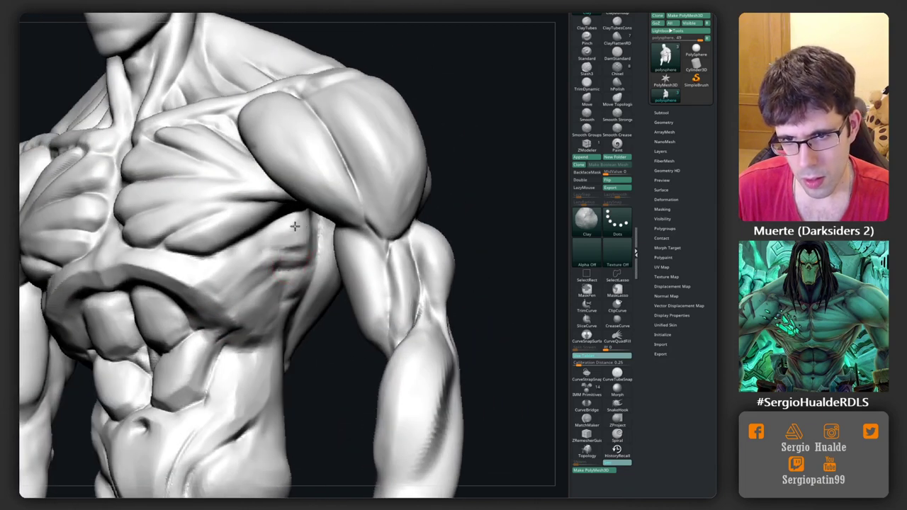
pyautogui.moveTo(287, 243); pyautogui.dragTo(314, 213, button='right')
pyautogui.moveTo(313, 217)
pyautogui.mouseDown()
pyautogui.moveTo(305, 206)
pyautogui.moveTo(307, 228)
pyautogui.mouseUp()
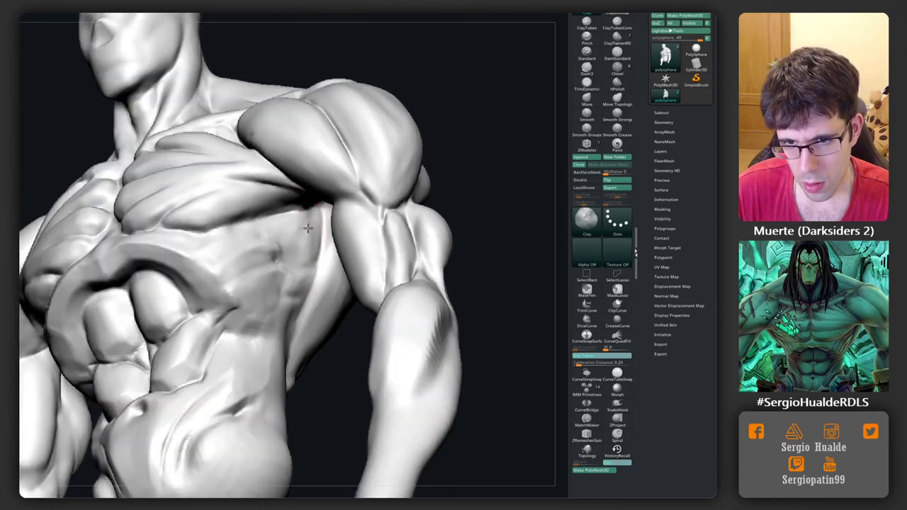
pyautogui.moveTo(301, 284); pyautogui.dragTo(303, 288)
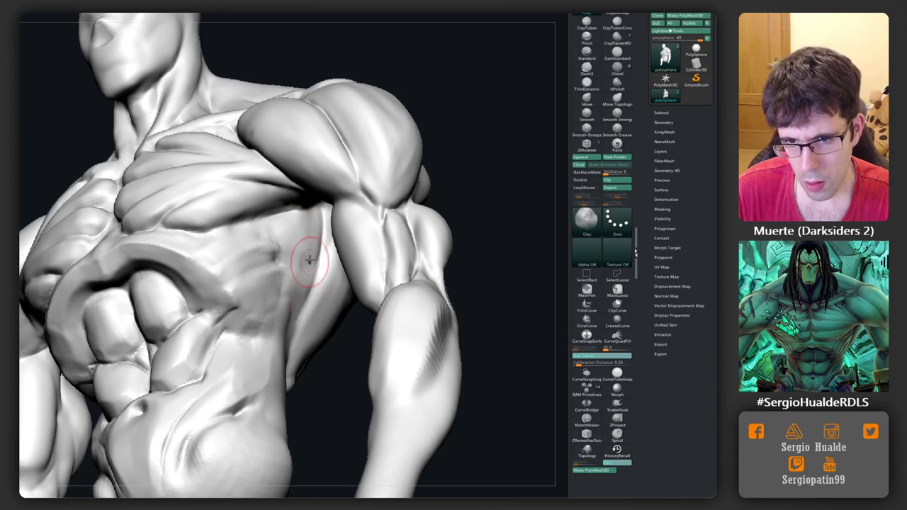
# Frame the chest from the front and start lasso-masking the pectoral and front deltoid.
pyautogui.moveTo(303, 312)
pyautogui.mouseDown(button='middle')
pyautogui.moveTo(309, 287)
pyautogui.moveTo(282, 268)
pyautogui.mouseUp(button='middle')
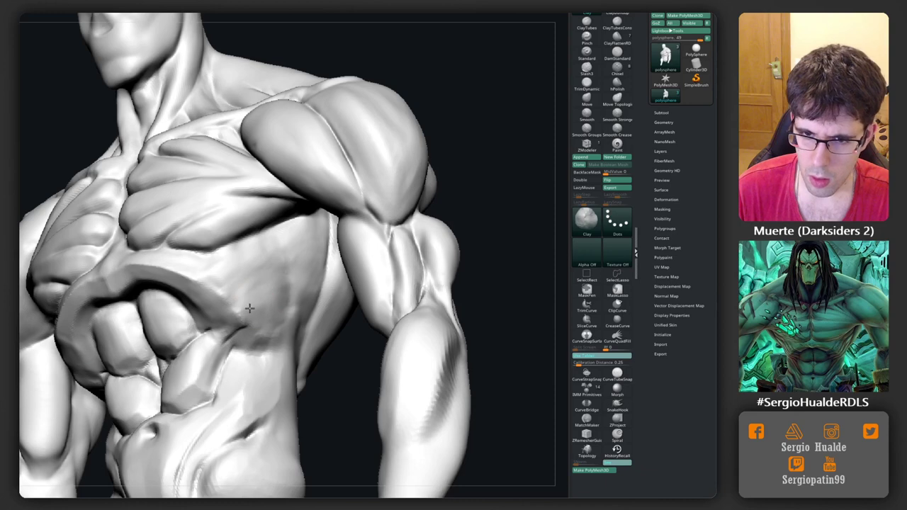
pyautogui.press('f')
pyautogui.moveTo(275, 238)
pyautogui.mouseDown(button='right')
pyautogui.moveTo(287, 325)
pyautogui.moveTo(304, 330)
pyautogui.moveTo(275, 312)
pyautogui.moveTo(305, 209)
pyautogui.mouseUp(button='right')
pyautogui.press('f')
pyautogui.keyDown('ctrl'); pyautogui.moveTo(206, 253); pyautogui.dragTo(212, 248); pyautogui.keyUp('ctrl')
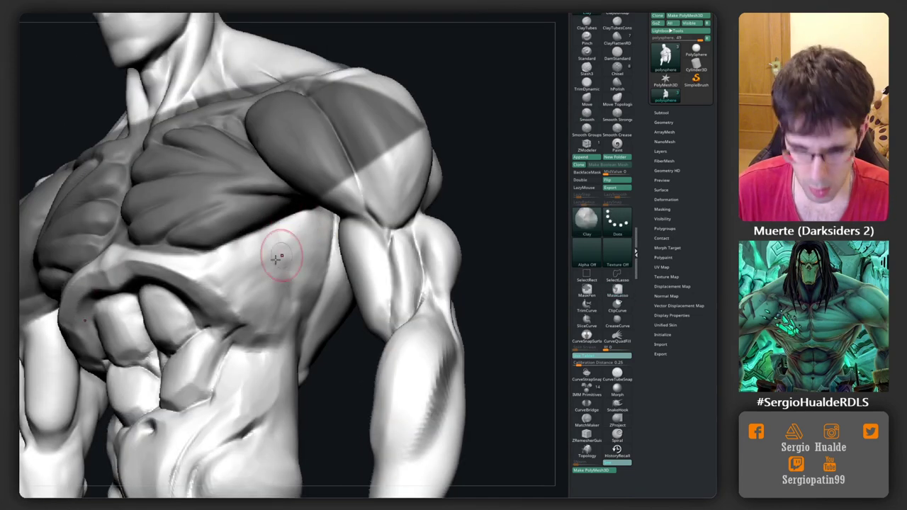
# Finish masking the chest and shoulder, then smooth the rib surface just below it.
pyautogui.moveTo(279, 253)
pyautogui.mouseDown(button='right')
pyautogui.moveTo(255, 287)
pyautogui.moveTo(219, 270)
pyautogui.mouseUp(button='right')
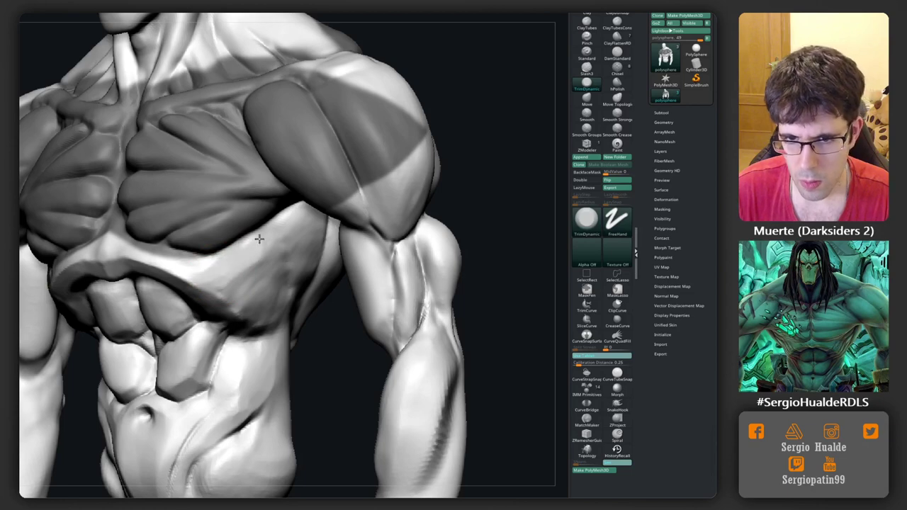
pyautogui.moveTo(275, 294); pyautogui.dragTo(268, 269, button='right')
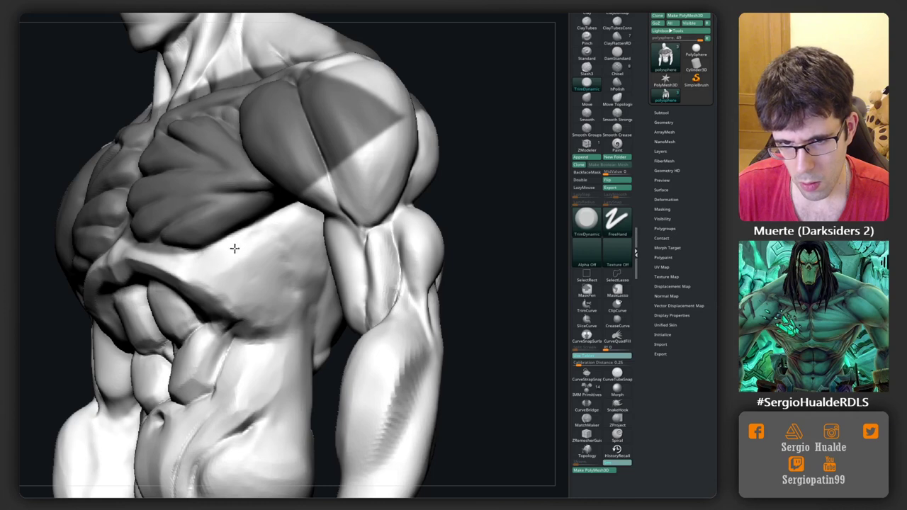
pyautogui.moveTo(280, 278); pyautogui.dragTo(202, 278, button='right')
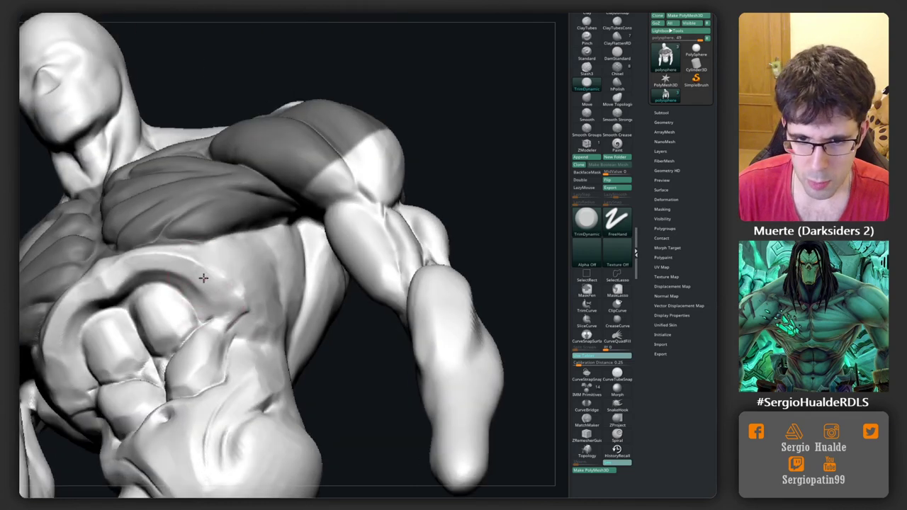
pyautogui.moveTo(263, 305); pyautogui.dragTo(203, 263, button='right')
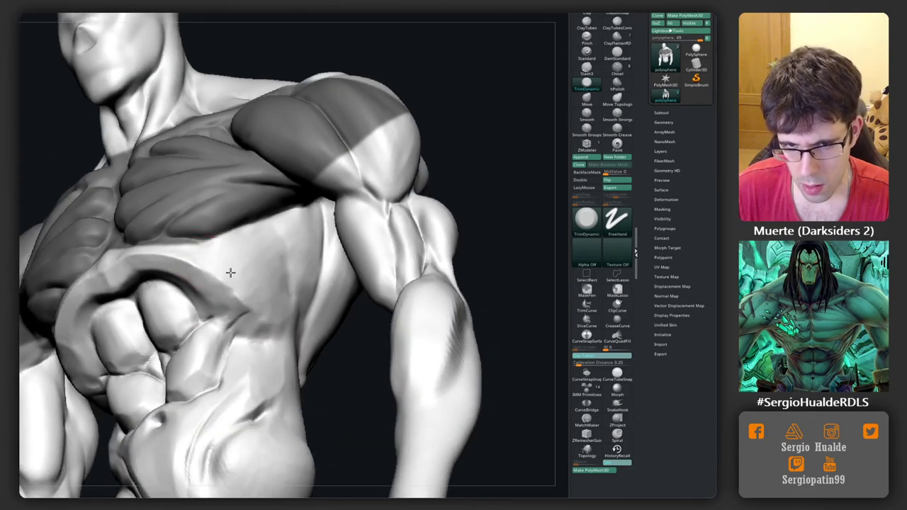
pyautogui.moveTo(266, 312); pyautogui.dragTo(300, 229, button='right')
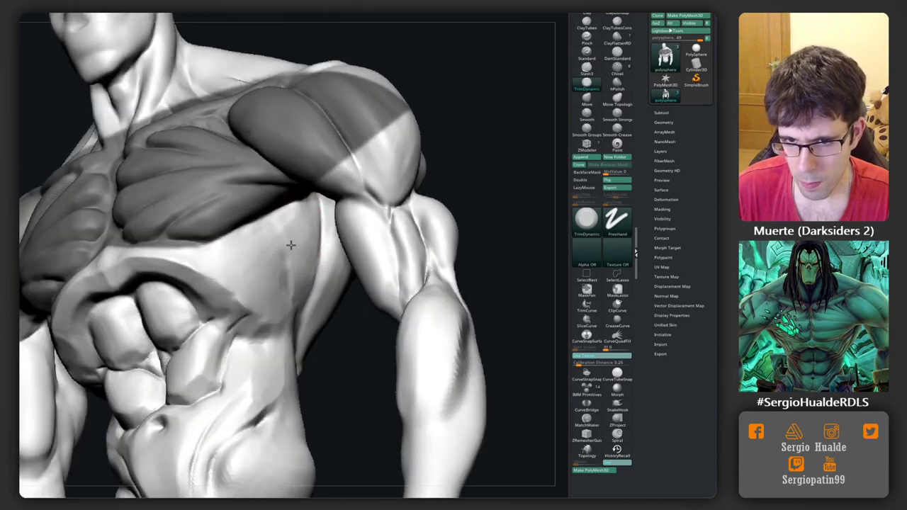
pyautogui.press('shift')
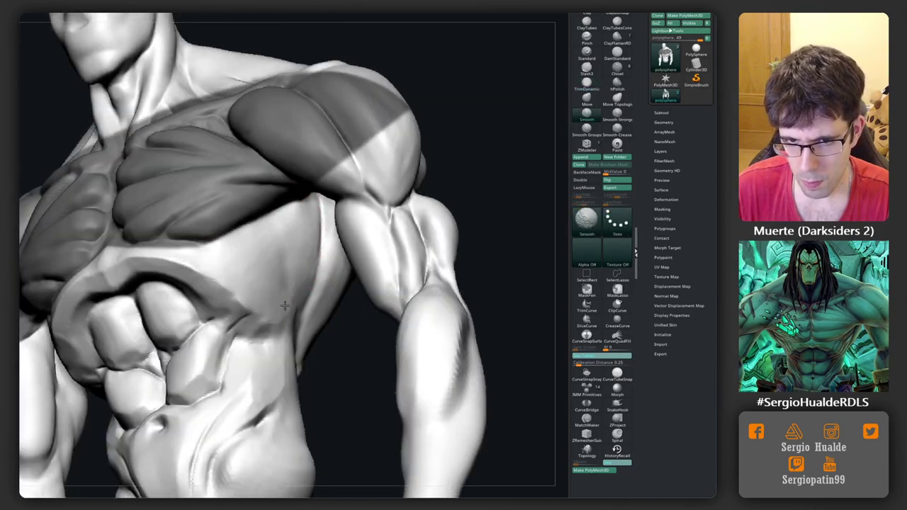
pyautogui.moveTo(284, 306)
pyautogui.mouseDown(button='right')
pyautogui.moveTo(261, 291)
pyautogui.moveTo(246, 322)
pyautogui.moveTo(224, 324)
pyautogui.mouseUp(button='right')
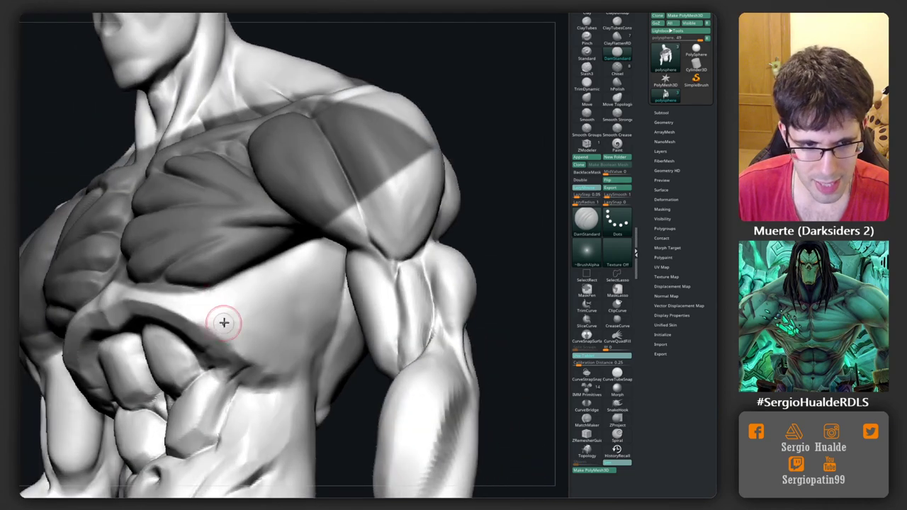
# Carve serratus grooves across the side ribs with DamStandard.
pyautogui.moveTo(236, 316)
pyautogui.mouseDown(button='right')
pyautogui.moveTo(201, 345)
pyautogui.moveTo(200, 362)
pyautogui.mouseUp(button='right')
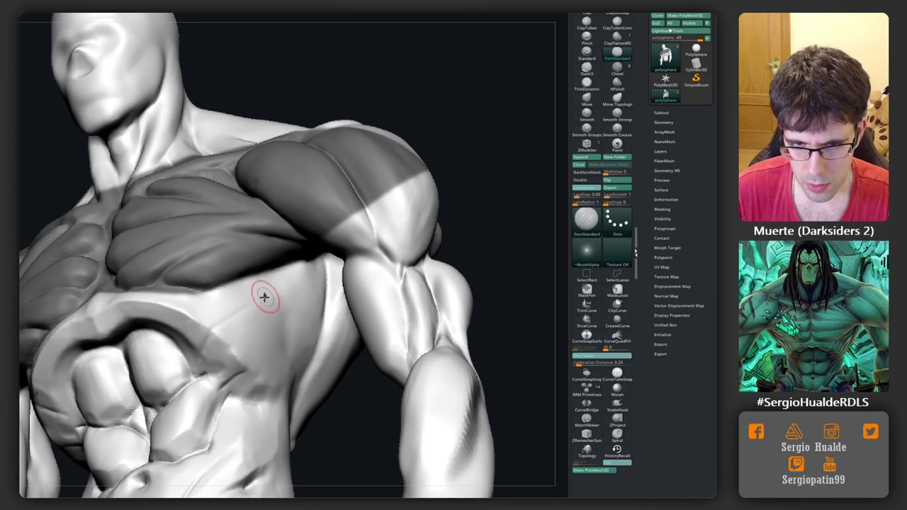
pyautogui.moveTo(264, 299)
pyautogui.mouseDown(button='right')
pyautogui.moveTo(273, 304)
pyautogui.moveTo(229, 318)
pyautogui.mouseUp(button='right')
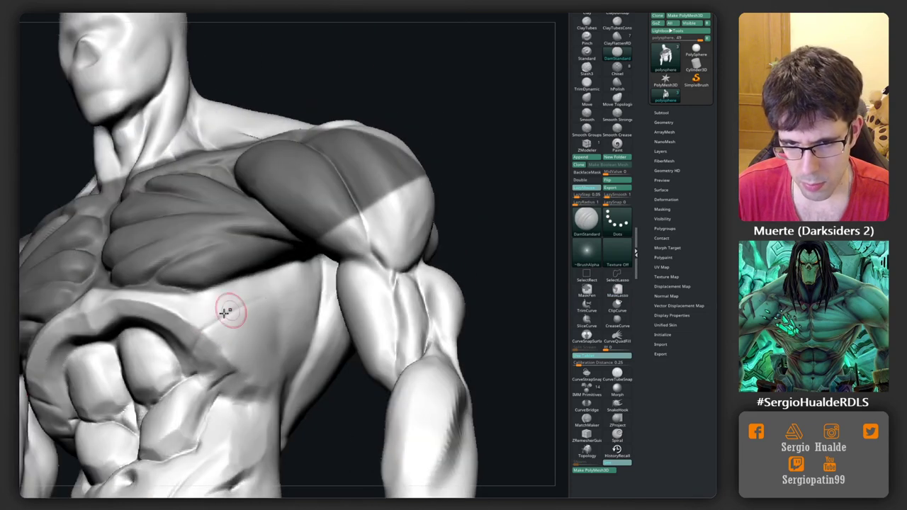
pyautogui.moveTo(298, 305); pyautogui.dragTo(271, 311, button='right')
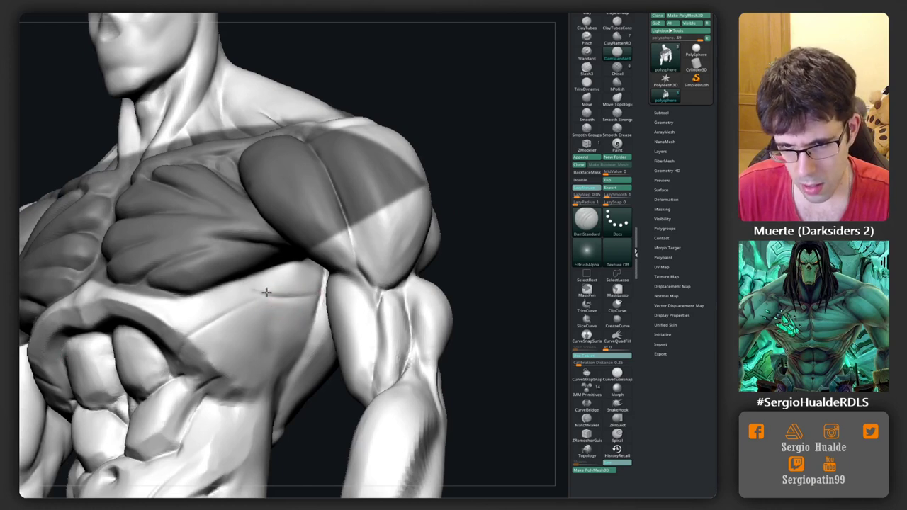
pyautogui.moveTo(315, 304)
pyautogui.mouseDown(button='right')
pyautogui.moveTo(267, 298)
pyautogui.moveTo(250, 312)
pyautogui.mouseUp(button='right')
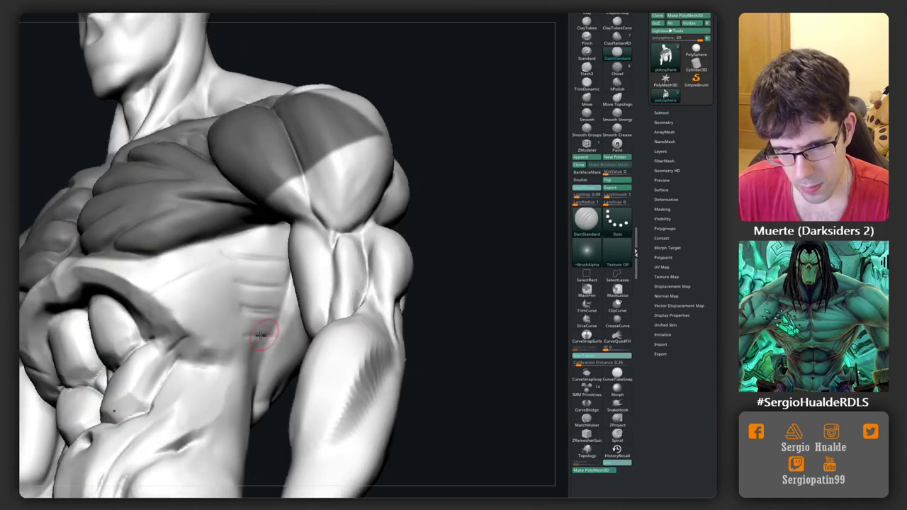
pyautogui.moveTo(248, 335); pyautogui.dragTo(227, 304, button='right')
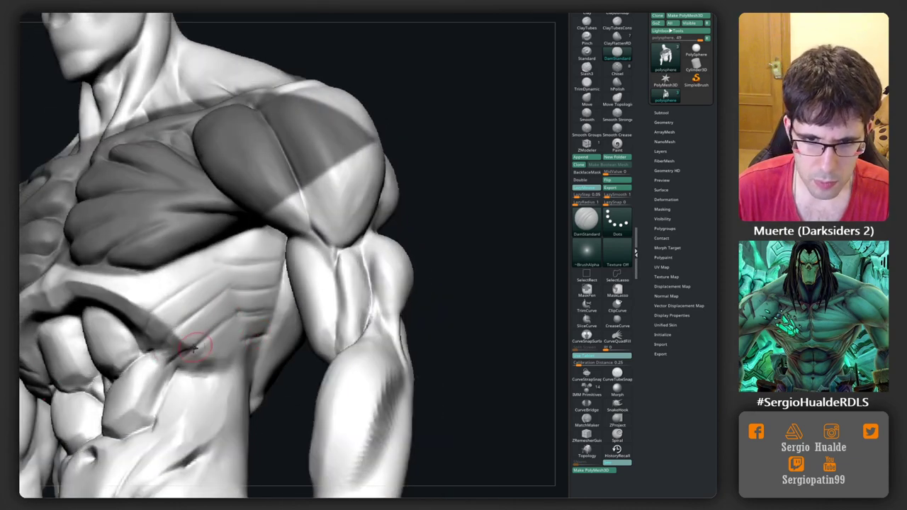
# Add more grooves along the lower chest edge and lower ribs.
pyautogui.moveTo(197, 345); pyautogui.dragTo(234, 286, button='right')
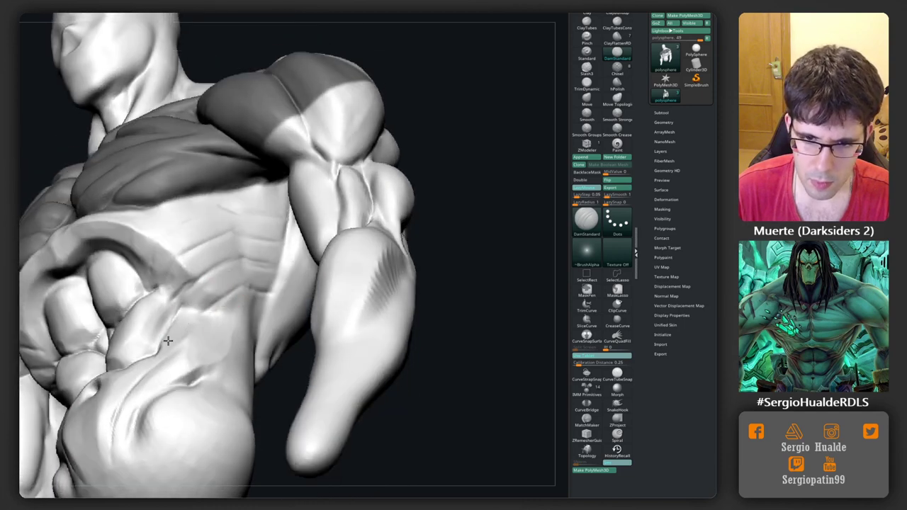
pyautogui.moveTo(202, 341); pyautogui.dragTo(204, 312, button='right')
pyautogui.moveTo(164, 340)
pyautogui.mouseDown(button='right')
pyautogui.moveTo(205, 281)
pyautogui.moveTo(187, 282)
pyautogui.moveTo(187, 266)
pyautogui.mouseUp(button='right')
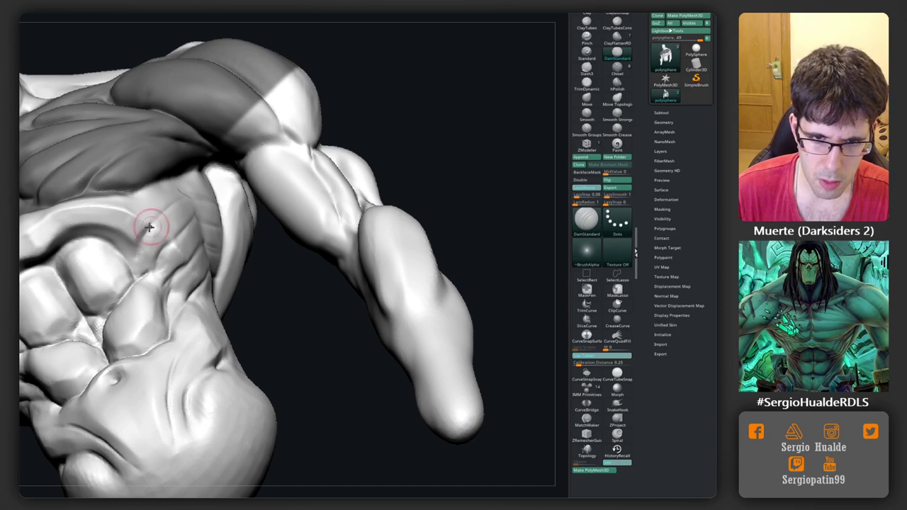
pyautogui.moveTo(148, 284)
pyautogui.mouseDown(button='right')
pyautogui.moveTo(158, 253)
pyautogui.moveTo(146, 248)
pyautogui.moveTo(166, 297)
pyautogui.moveTo(146, 283)
pyautogui.moveTo(168, 289)
pyautogui.moveTo(188, 271)
pyautogui.mouseUp(button='right')
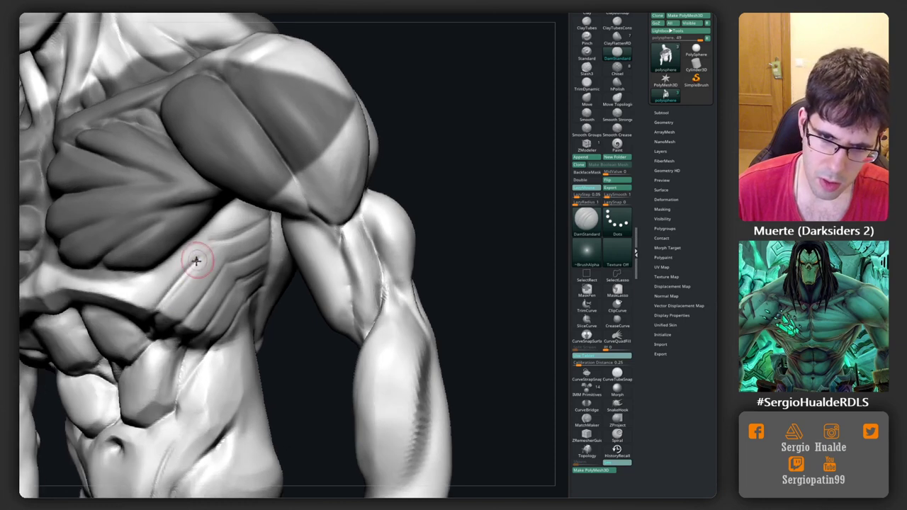
pyautogui.moveTo(178, 298); pyautogui.dragTo(203, 255, button='right')
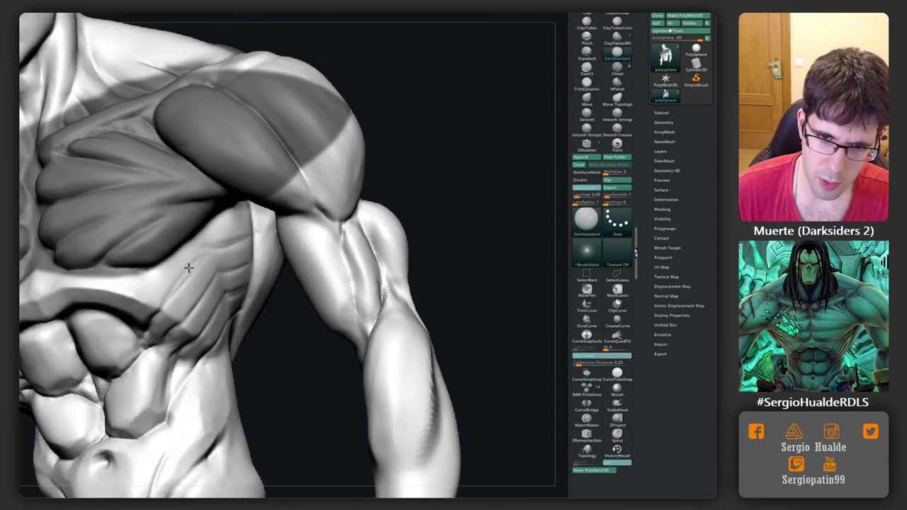
pyautogui.moveTo(164, 305); pyautogui.dragTo(229, 281, button='right')
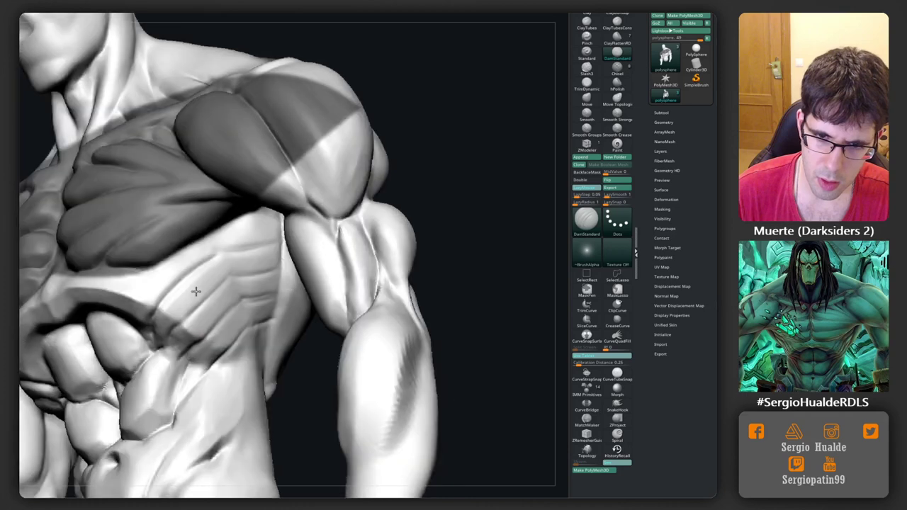
pyautogui.moveTo(207, 300); pyautogui.dragTo(182, 319)
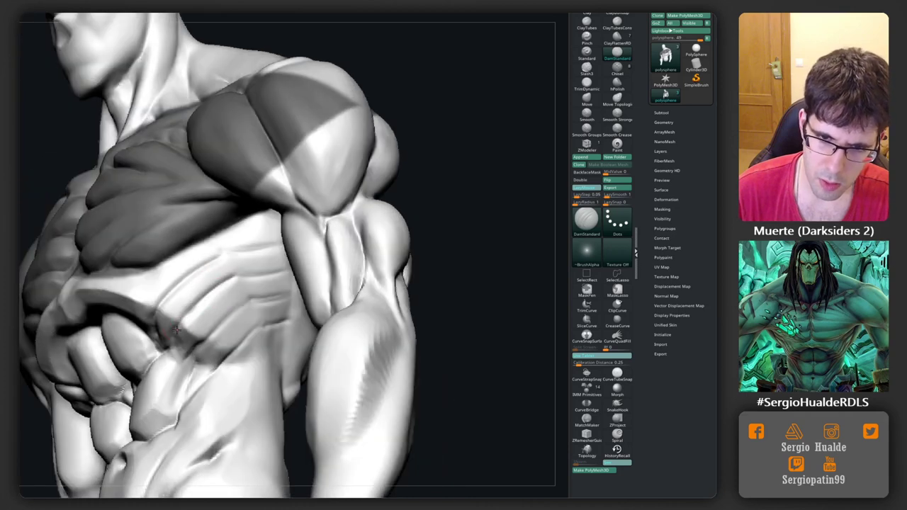
pyautogui.moveTo(248, 300); pyautogui.dragTo(202, 348)
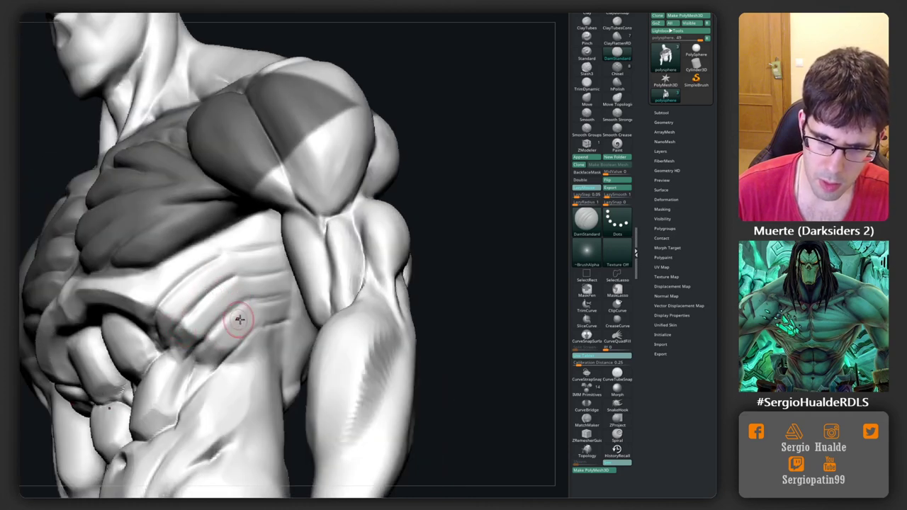
pyautogui.moveTo(235, 369)
pyautogui.mouseDown(button='right')
pyautogui.moveTo(222, 362)
pyautogui.moveTo(229, 259)
pyautogui.moveTo(277, 287)
pyautogui.moveTo(303, 319)
pyautogui.mouseUp(button='right')
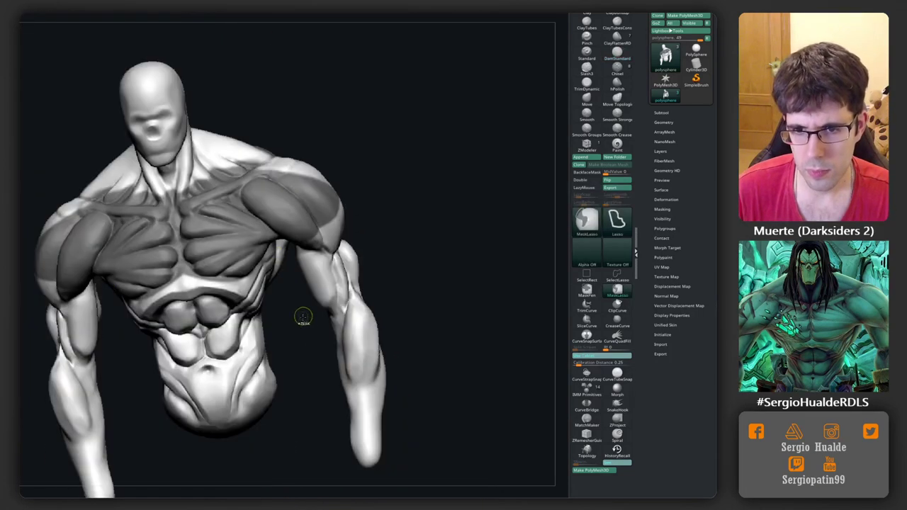
# Hide the arm subtools and turn the model toward the shoulder.
pyautogui.keyDown('ctrl'); pyautogui.keyDown('shift'); pyautogui.click(339, 306); pyautogui.keyUp('shift'); pyautogui.keyUp('ctrl')
pyautogui.keyDown('ctrl'); pyautogui.keyDown('shift'); pyautogui.click(410, 303); pyautogui.keyUp('shift'); pyautogui.keyUp('ctrl')
pyautogui.moveTo(411, 304)
pyautogui.mouseDown(button='right')
pyautogui.moveTo(298, 294)
pyautogui.moveTo(312, 222)
pyautogui.mouseUp(button='right')
pyautogui.moveTo(277, 263); pyautogui.dragTo(305, 253, button='right')
# Switch from Clay to DamStandard and orbit around the side ribs to inspect them.
pyautogui.press('b')
pyautogui.press('c')
pyautogui.press('l')
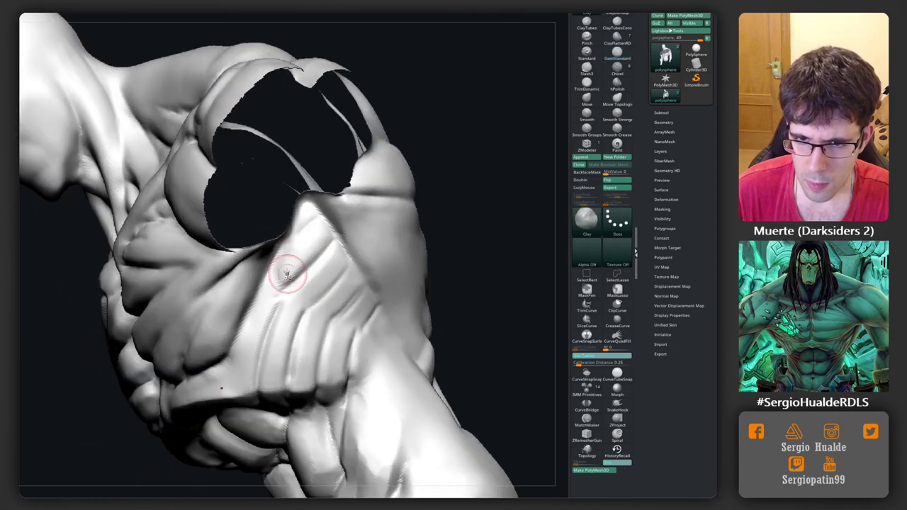
pyautogui.press('b')
pyautogui.press('d')
pyautogui.press('s')
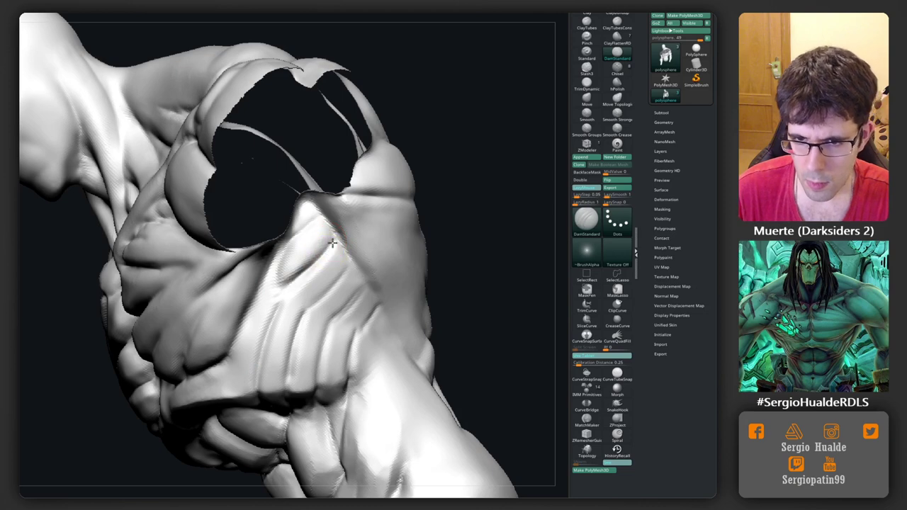
pyautogui.moveTo(276, 284); pyautogui.dragTo(304, 302, button='right')
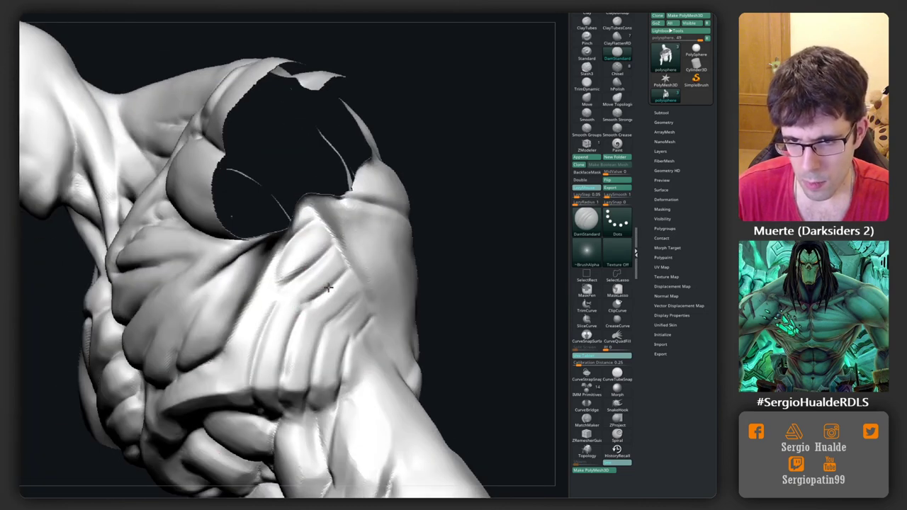
pyautogui.moveTo(308, 296); pyautogui.dragTo(327, 291, button='right')
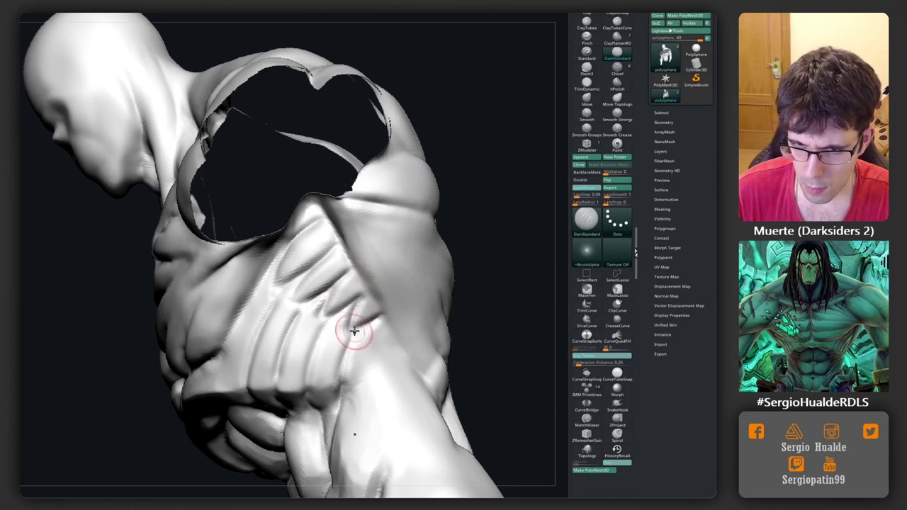
pyautogui.moveTo(355, 331); pyautogui.dragTo(348, 300, button='right')
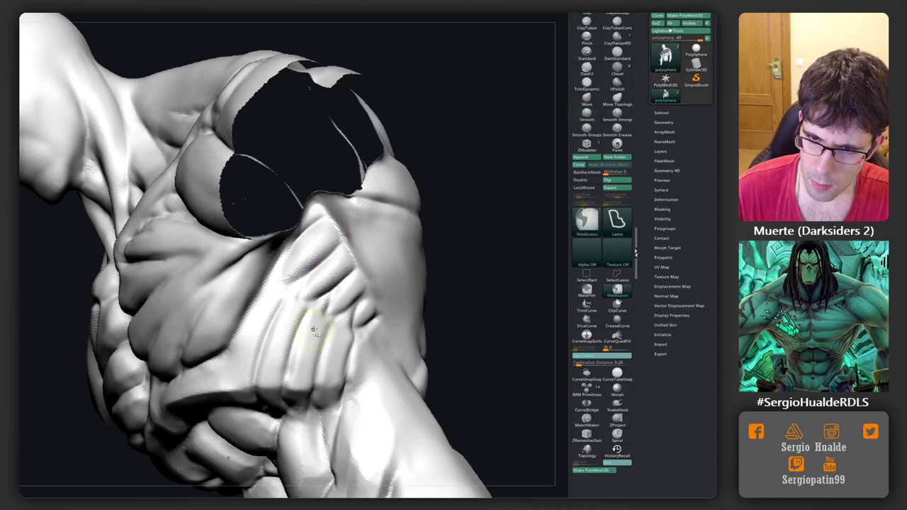
pyautogui.moveTo(298, 276)
pyautogui.mouseDown()
pyautogui.moveTo(363, 299)
pyautogui.moveTo(329, 314)
pyautogui.mouseUp()
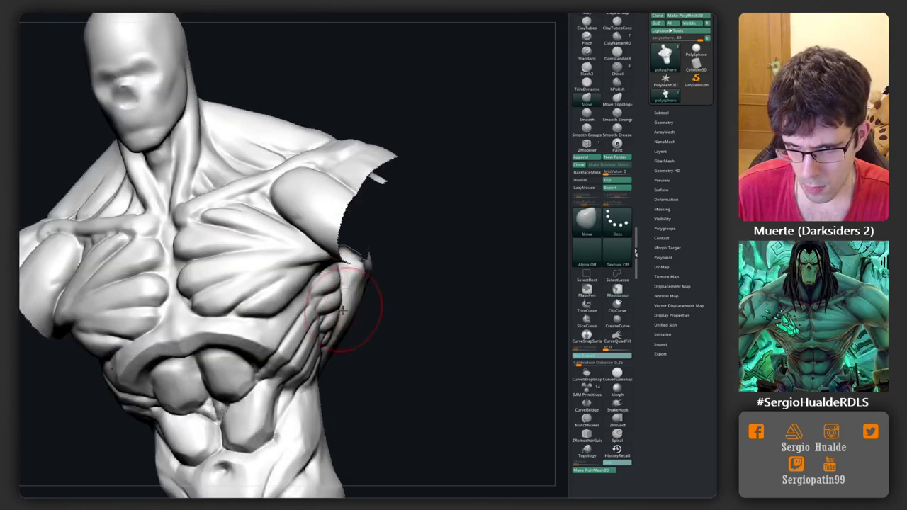
# Nudge the serratus bands on the left side ribs with Move, holding Shift to smooth.
pyautogui.moveTo(342, 310); pyautogui.dragTo(334, 279)
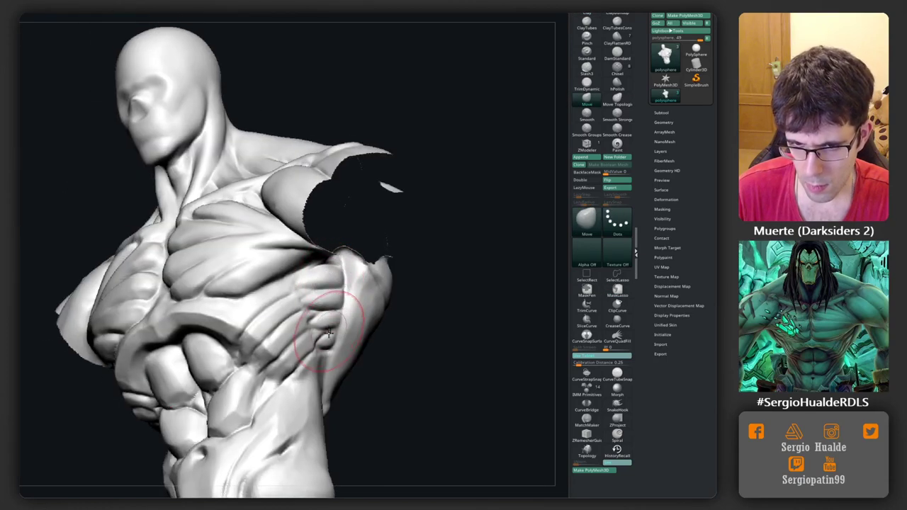
pyautogui.moveTo(328, 332)
pyautogui.mouseDown()
pyautogui.moveTo(296, 281)
pyautogui.moveTo(276, 226)
pyautogui.mouseUp()
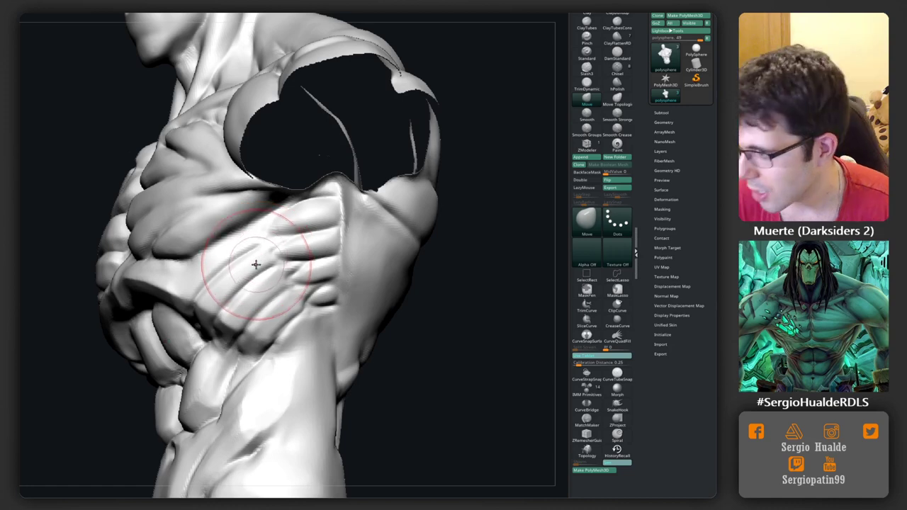
pyautogui.moveTo(297, 283); pyautogui.dragTo(238, 278)
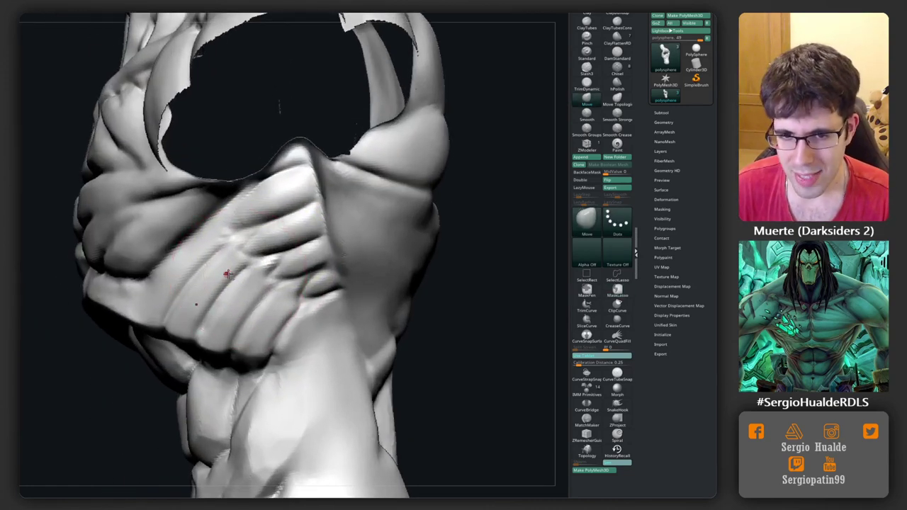
pyautogui.moveTo(223, 314); pyautogui.dragTo(248, 270)
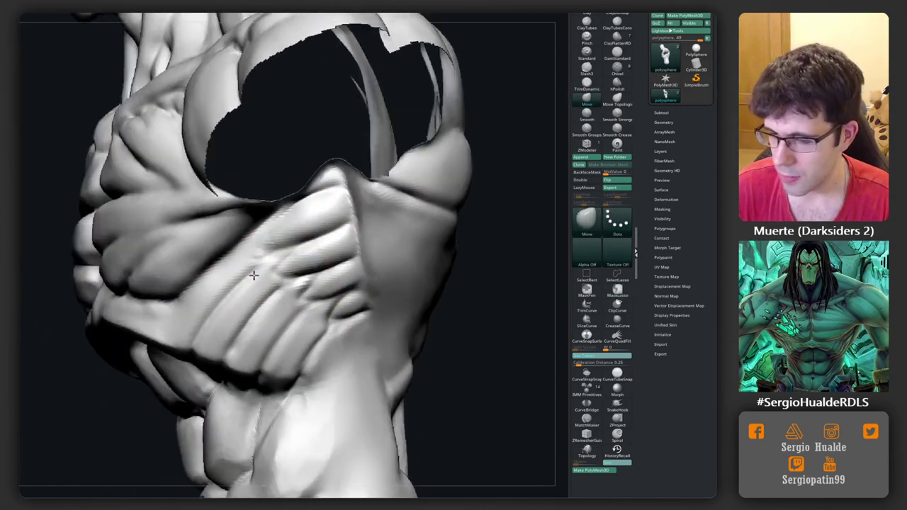
pyautogui.press('shift')
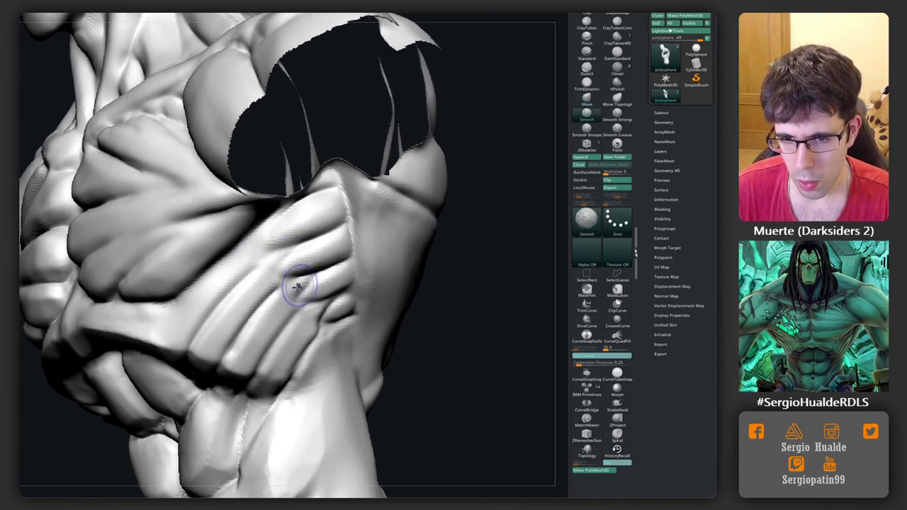
# Carve DamStandard creases between the serratus bands on the left side ribs.
pyautogui.moveTo(314, 334); pyautogui.dragTo(318, 314, button='right')
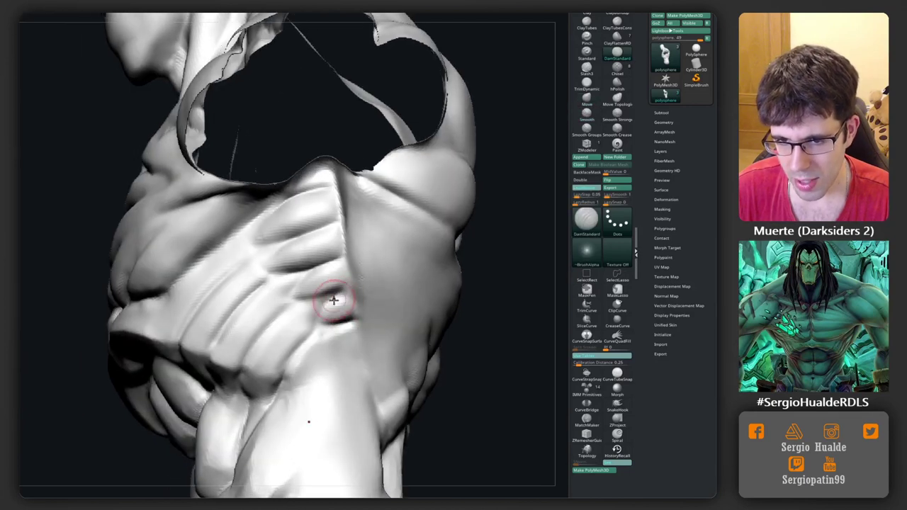
pyautogui.rightClick(333, 301)
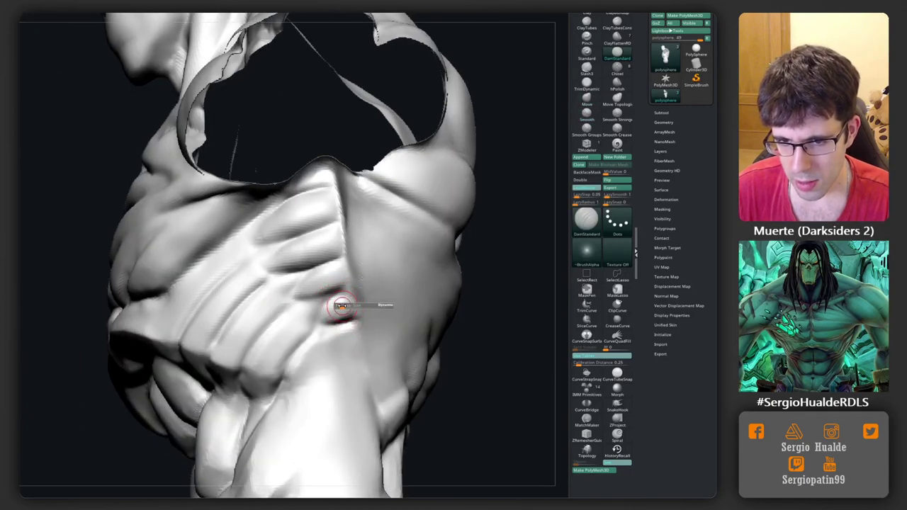
pyautogui.moveTo(328, 300); pyautogui.dragTo(324, 304)
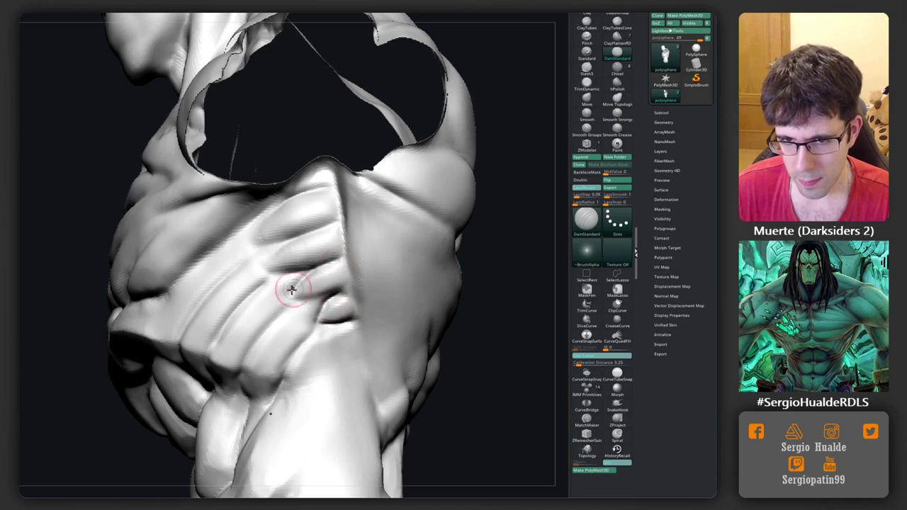
pyautogui.moveTo(328, 274); pyautogui.dragTo(312, 231, button='right')
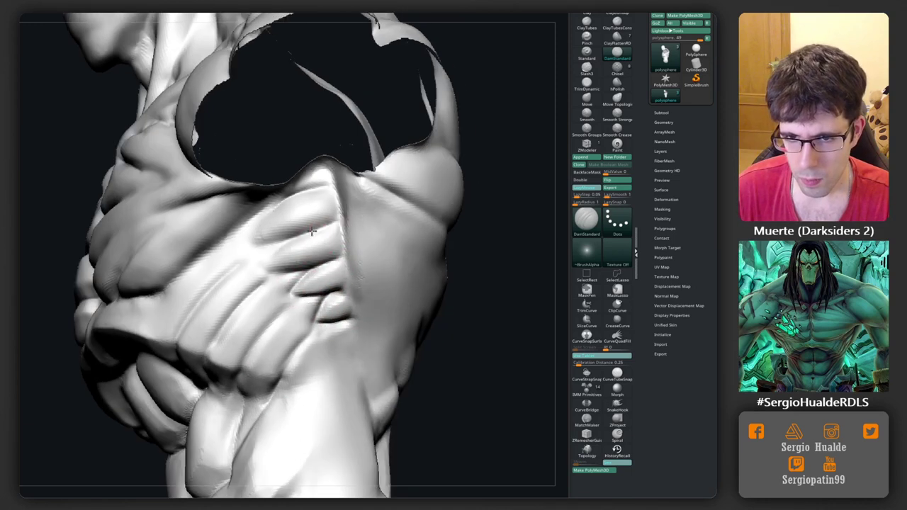
pyautogui.moveTo(312, 231)
pyautogui.mouseDown()
pyautogui.moveTo(260, 263)
pyautogui.moveTo(330, 264)
pyautogui.moveTo(310, 253)
pyautogui.mouseUp()
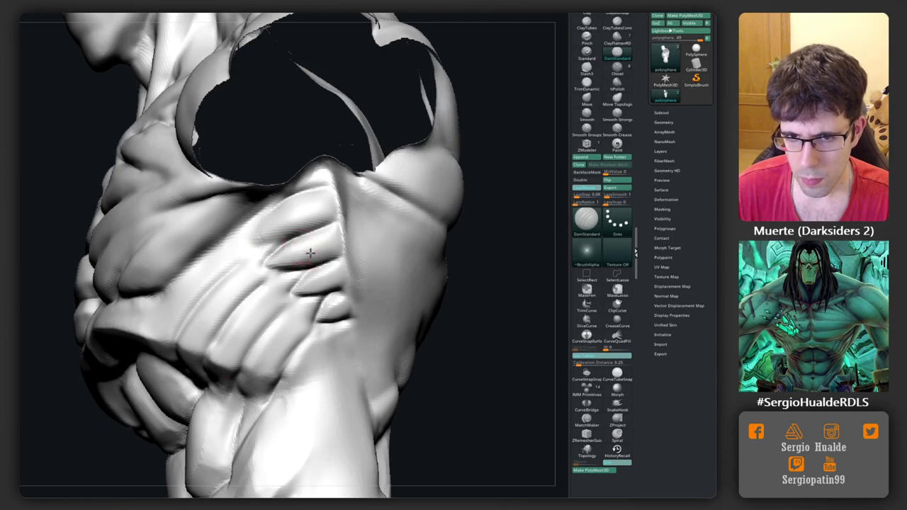
pyautogui.moveTo(311, 253)
pyautogui.mouseDown(button='right')
pyautogui.moveTo(286, 203)
pyautogui.moveTo(257, 220)
pyautogui.mouseUp(button='right')
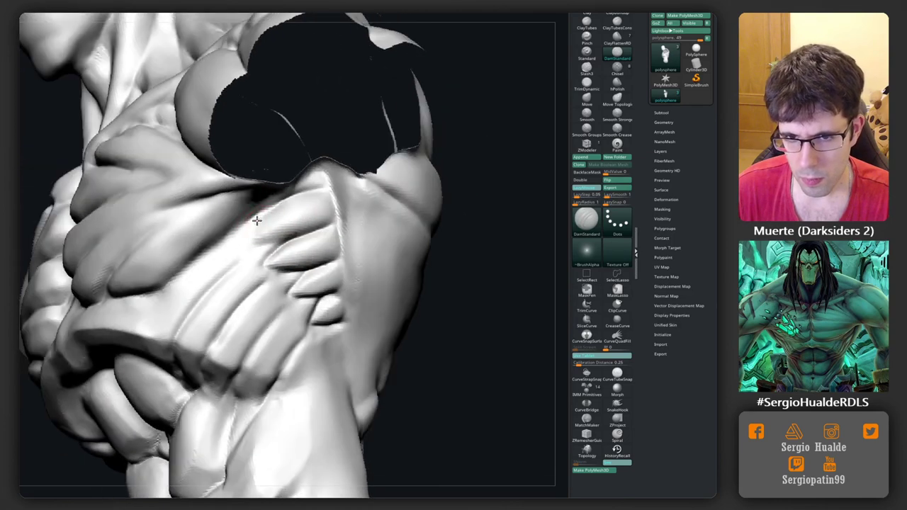
pyautogui.moveTo(260, 244); pyautogui.dragTo(308, 236)
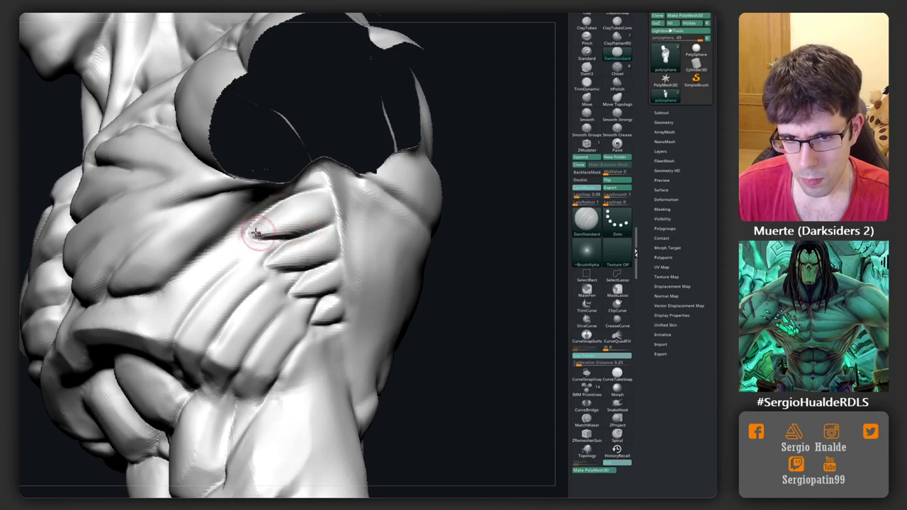
# Smooth and build up Clay on the side ribs from a rear-side angle.
pyautogui.press('shift')
pyautogui.moveTo(263, 243); pyautogui.dragTo(237, 217, button='right')
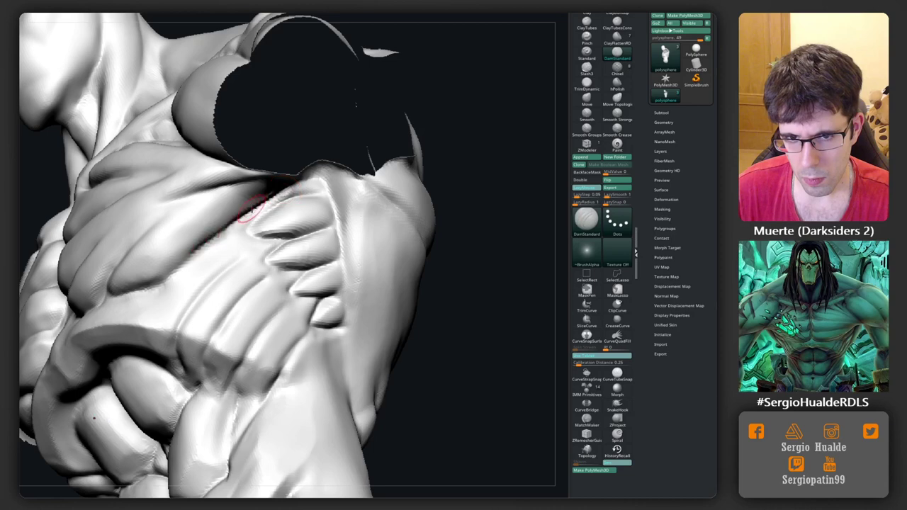
pyautogui.moveTo(298, 199)
pyautogui.mouseDown(button='right')
pyautogui.moveTo(293, 193)
pyautogui.moveTo(319, 163)
pyautogui.moveTo(305, 177)
pyautogui.mouseUp(button='right')
pyautogui.press('space')
pyautogui.press('b')
pyautogui.press('c')
pyautogui.press('l')
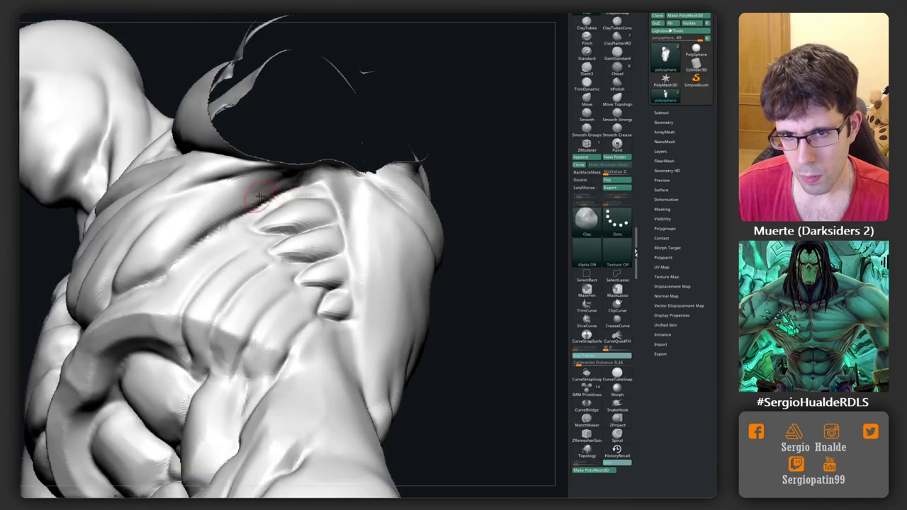
pyautogui.moveTo(261, 198); pyautogui.dragTo(278, 186, button='right')
pyautogui.press('shift')
pyautogui.moveTo(161, 236)
pyautogui.mouseDown(button='right')
pyautogui.moveTo(217, 199)
pyautogui.moveTo(263, 189)
pyautogui.moveTo(243, 203)
pyautogui.moveTo(265, 196)
pyautogui.moveTo(293, 152)
pyautogui.mouseUp(button='right')
pyautogui.press('b')
pyautogui.press('m')
pyautogui.press('v')
# Smooth the carved rib creases from a side-on view of the torso.
pyautogui.press('b')
pyautogui.press('d')
pyautogui.press('s')
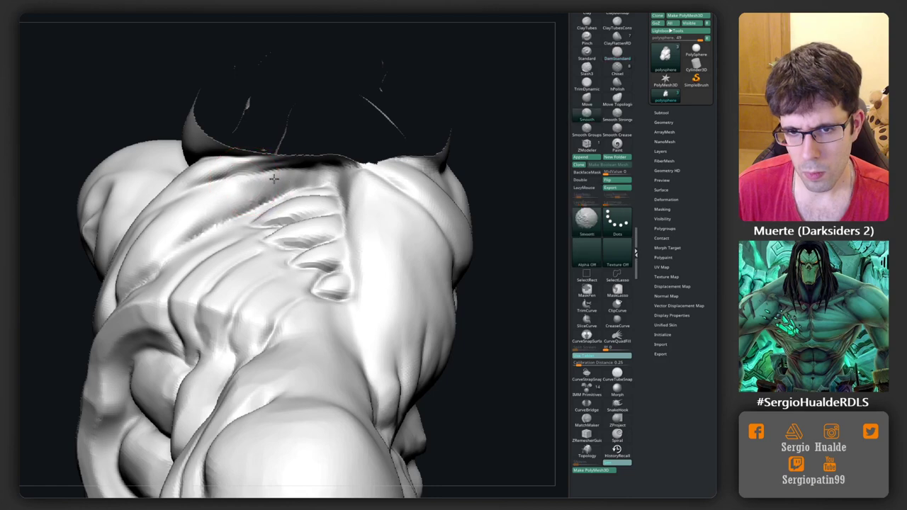
pyautogui.moveTo(245, 181)
pyautogui.mouseDown(button='right')
pyautogui.moveTo(259, 271)
pyautogui.moveTo(290, 289)
pyautogui.moveTo(256, 255)
pyautogui.moveTo(248, 293)
pyautogui.mouseUp(button='right')
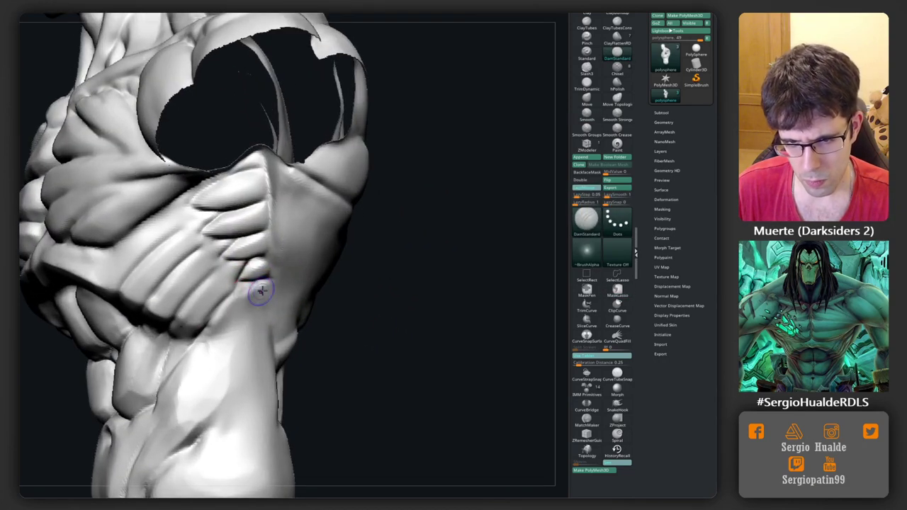
pyautogui.moveTo(229, 264)
pyautogui.mouseDown(button='right')
pyautogui.moveTo(241, 272)
pyautogui.moveTo(232, 267)
pyautogui.mouseUp(button='right')
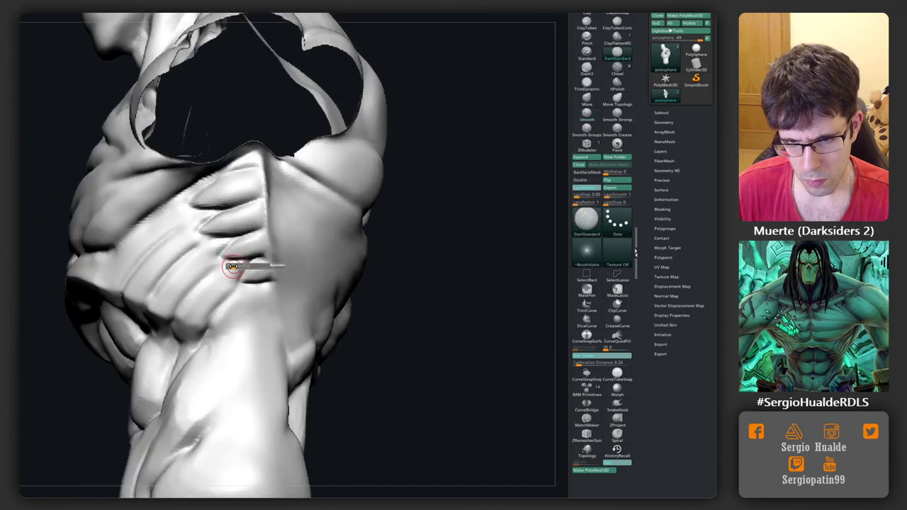
pyautogui.press('shift')
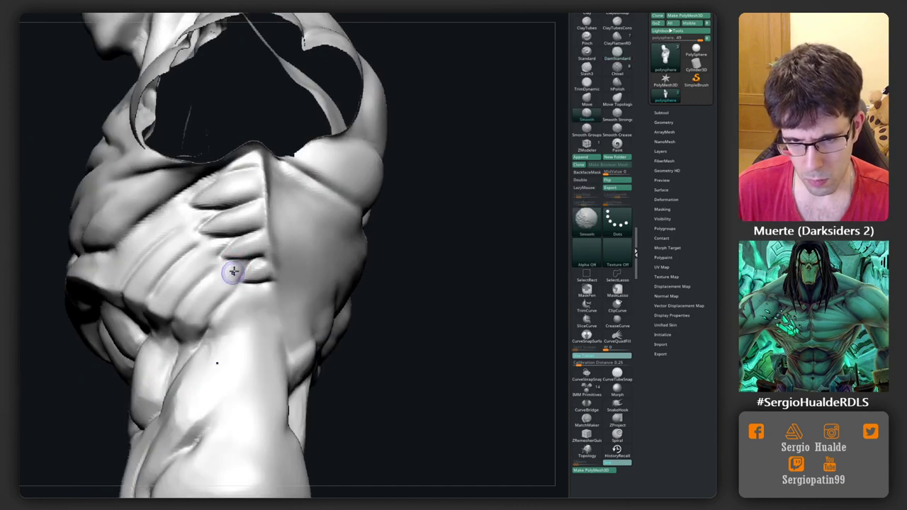
pyautogui.keyDown('shift'); pyautogui.moveTo(234, 271); pyautogui.dragTo(197, 218); pyautogui.keyUp('shift')
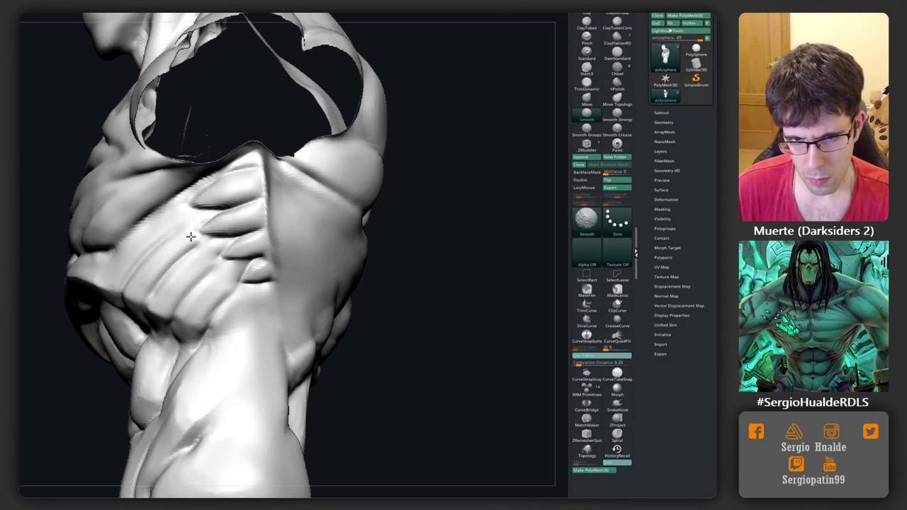
pyautogui.moveTo(191, 237); pyautogui.dragTo(219, 235, button='right')
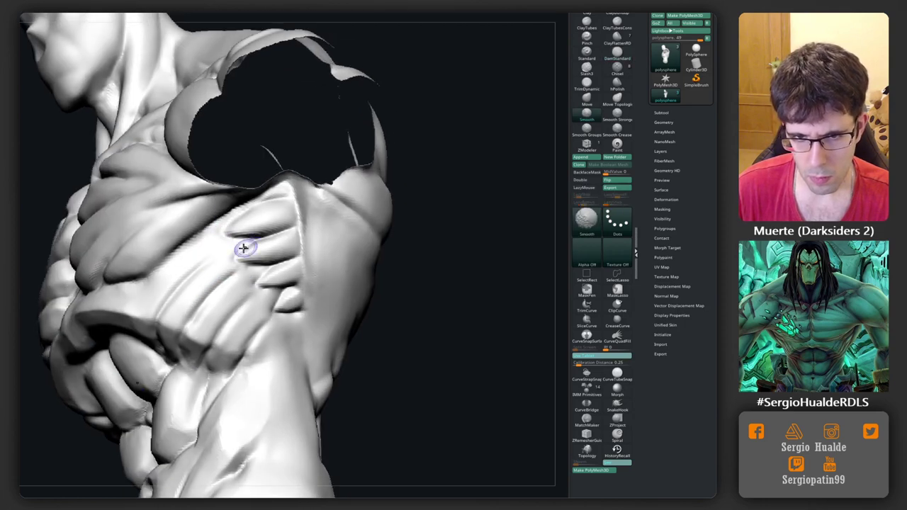
pyautogui.keyDown('shift'); pyautogui.moveTo(239, 223); pyautogui.dragTo(249, 279); pyautogui.keyUp('shift')
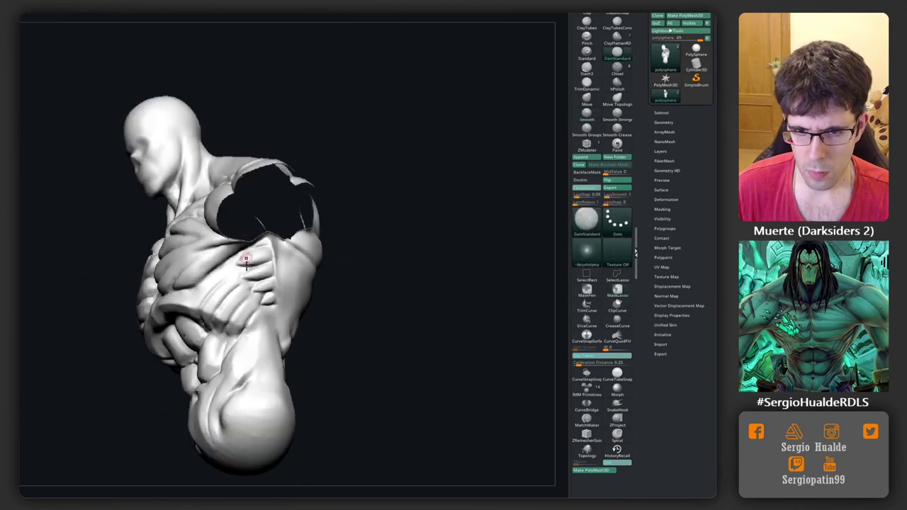
# Orbit to a tilted flank view and smooth the serratus area along the ribcage side.
pyautogui.moveTo(239, 284); pyautogui.dragTo(287, 286, button='right')
pyautogui.moveTo(255, 248)
pyautogui.mouseDown(button='right')
pyautogui.moveTo(234, 263)
pyautogui.moveTo(233, 223)
pyautogui.mouseUp(button='right')
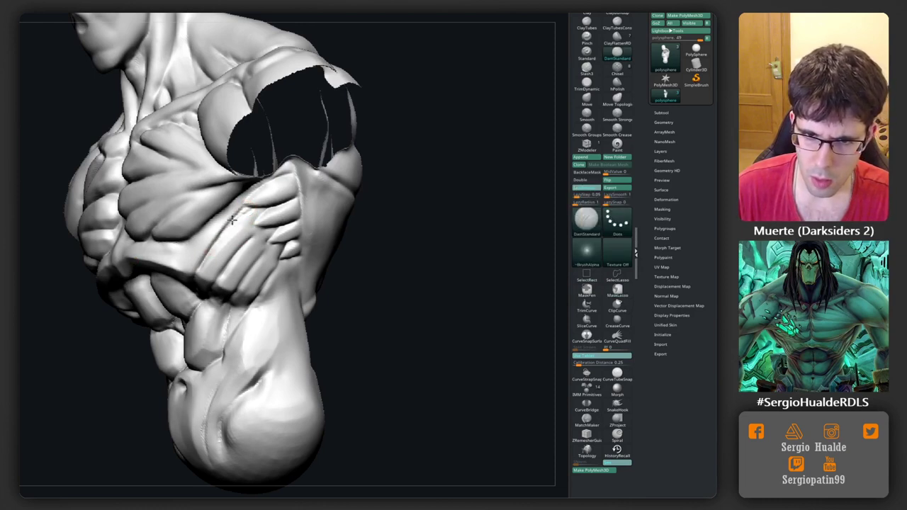
pyautogui.moveTo(241, 270)
pyautogui.mouseDown(button='right')
pyautogui.moveTo(257, 234)
pyautogui.moveTo(263, 248)
pyautogui.moveTo(241, 275)
pyautogui.mouseUp(button='right')
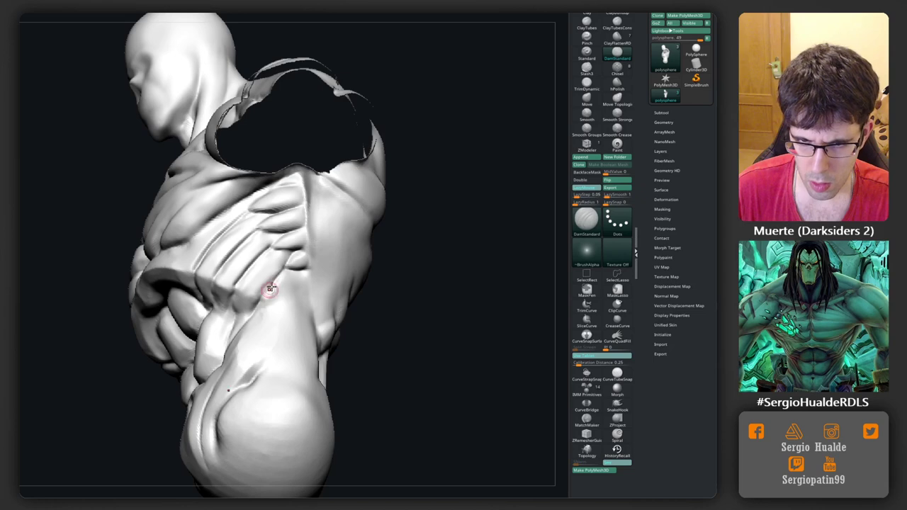
pyautogui.moveTo(271, 286); pyautogui.dragTo(249, 321, button='right')
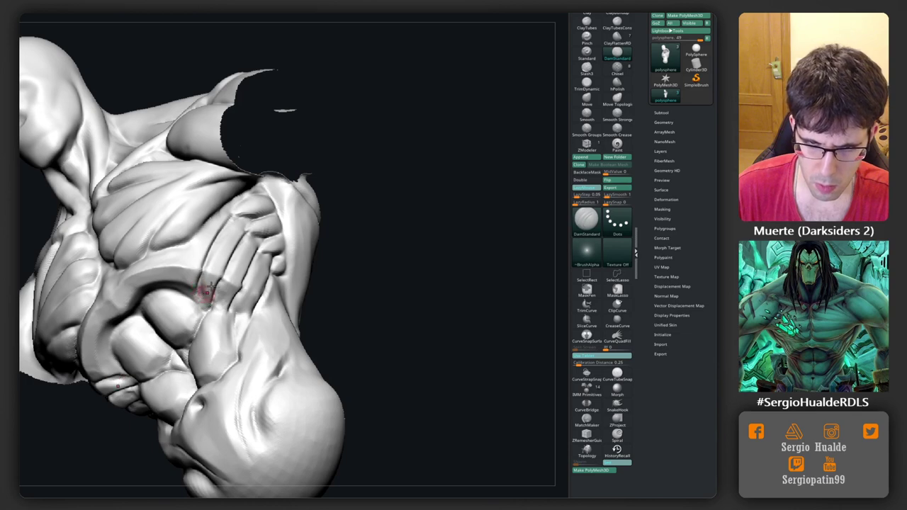
pyautogui.moveTo(205, 291)
pyautogui.mouseDown(button='right')
pyautogui.moveTo(197, 285)
pyautogui.moveTo(201, 306)
pyautogui.mouseUp(button='right')
pyautogui.press('b')
pyautogui.press('c')
pyautogui.press('l')
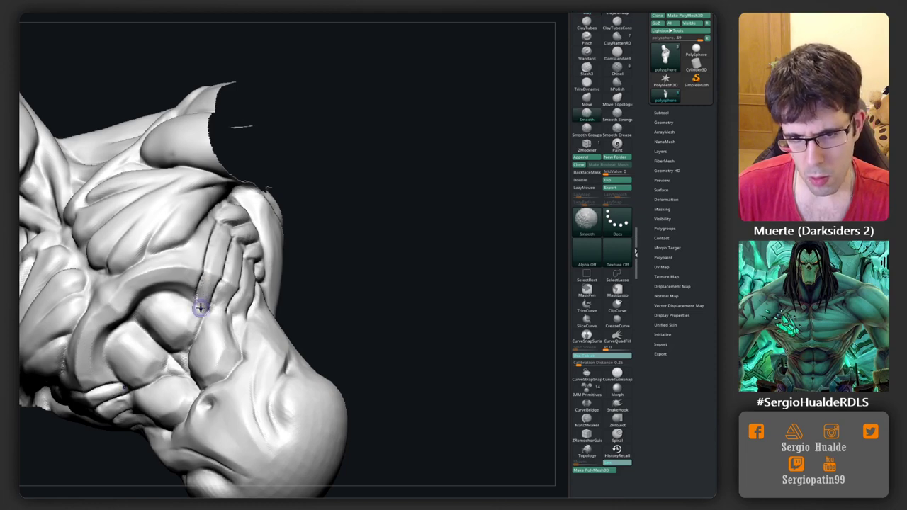
pyautogui.moveTo(202, 308); pyautogui.dragTo(219, 304, button='right')
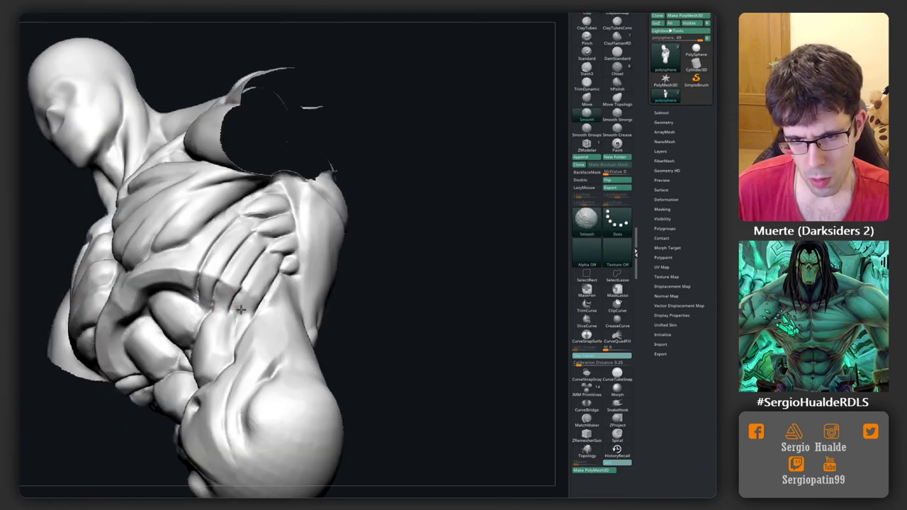
pyautogui.keyDown('shift'); pyautogui.moveTo(228, 304); pyautogui.dragTo(239, 318); pyautogui.keyUp('shift')
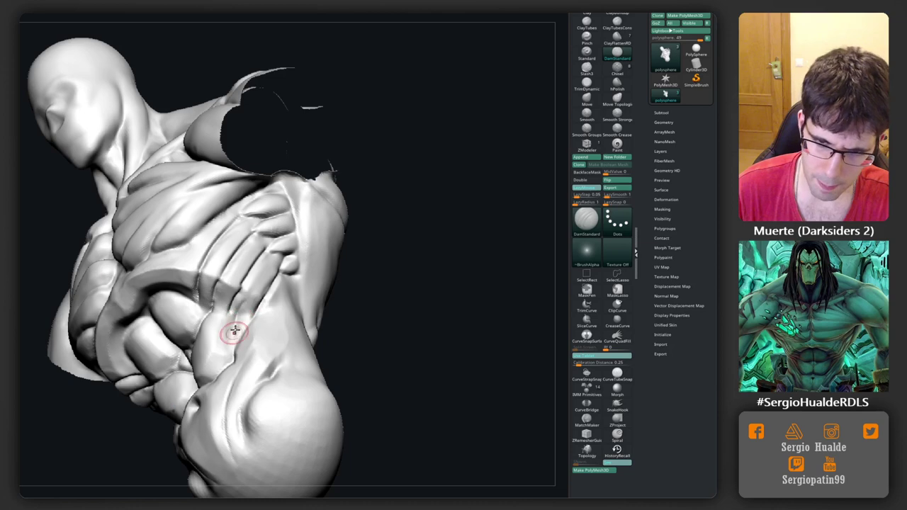
pyautogui.moveTo(237, 314)
pyautogui.mouseDown(button='right')
pyautogui.moveTo(248, 309)
pyautogui.moveTo(266, 334)
pyautogui.moveTo(275, 308)
pyautogui.mouseUp(button='right')
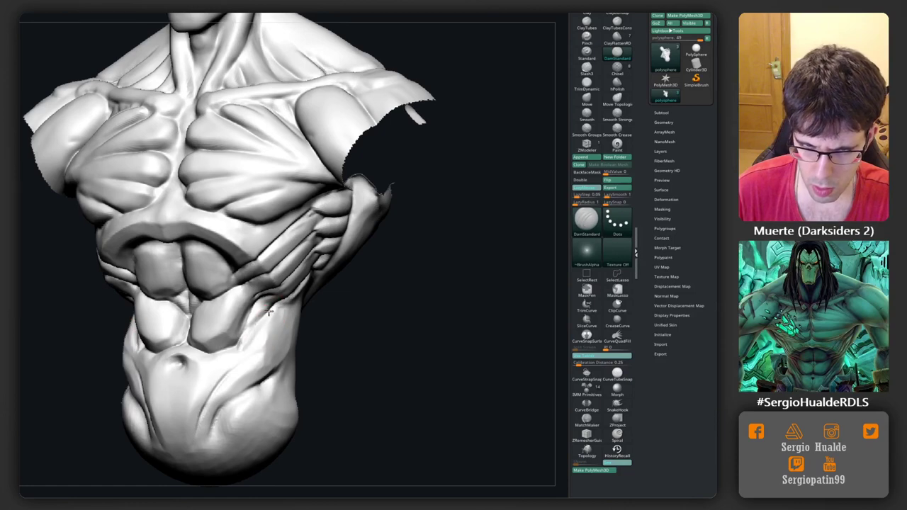
# Push the side of the lower belly with Move from a front view.
pyautogui.press('b')
pyautogui.press('c')
pyautogui.press('l')
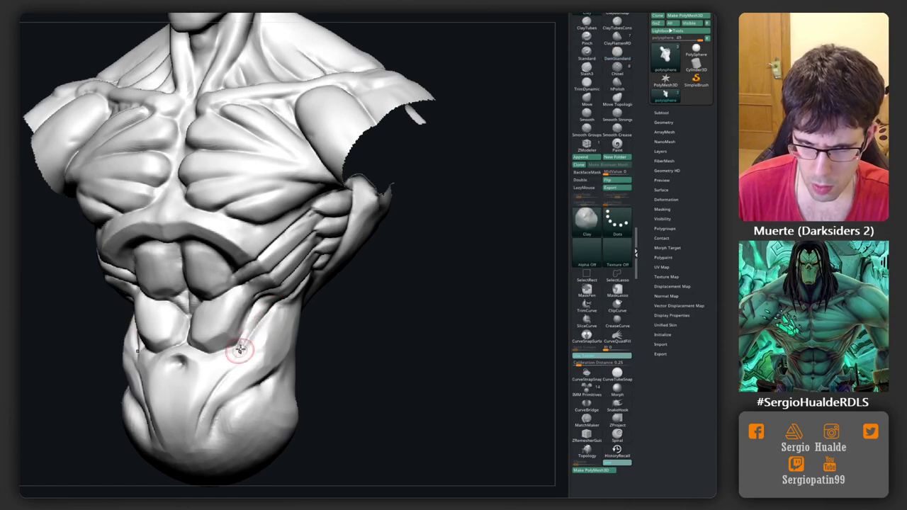
pyautogui.moveTo(240, 349)
pyautogui.mouseDown(button='right')
pyautogui.moveTo(254, 320)
pyautogui.moveTo(222, 370)
pyautogui.mouseUp(button='right')
pyautogui.press('b')
pyautogui.press('d')
pyautogui.press('s')
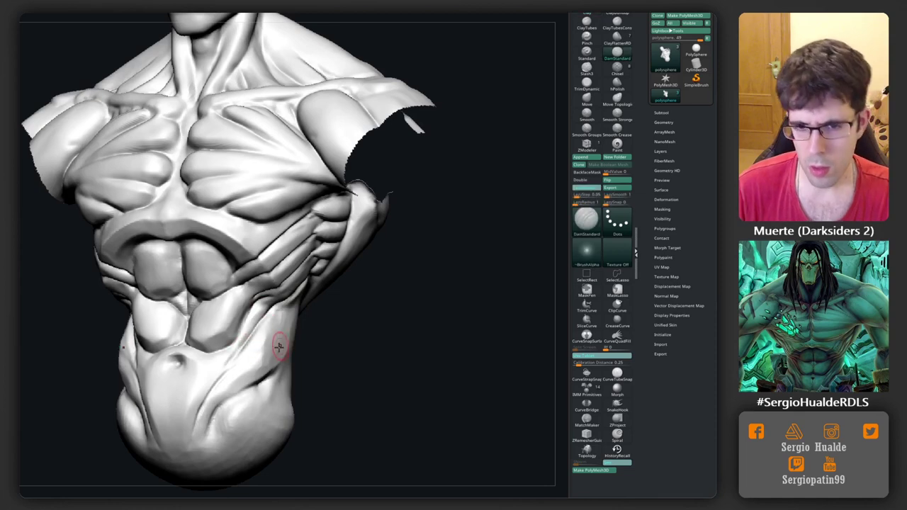
pyautogui.moveTo(281, 344); pyautogui.dragTo(219, 298, button='right')
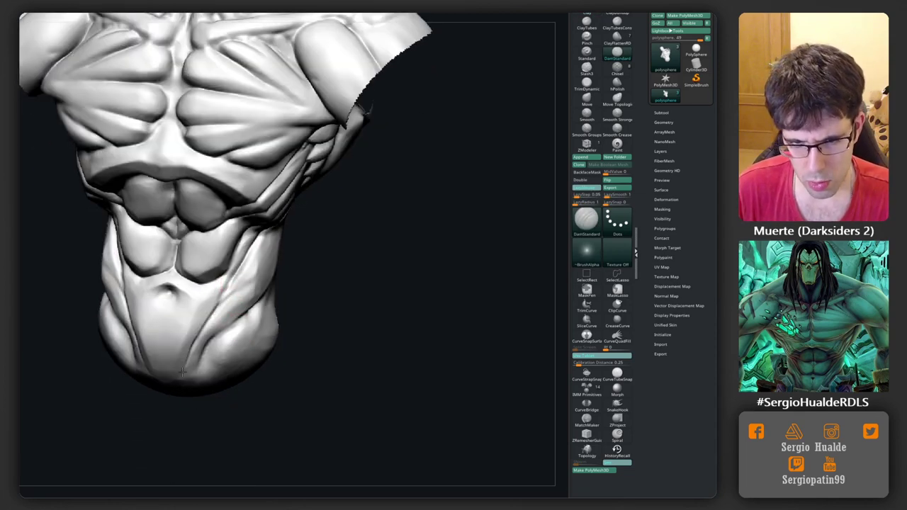
pyautogui.moveTo(218, 343)
pyautogui.mouseDown(button='right')
pyautogui.moveTo(229, 298)
pyautogui.moveTo(224, 335)
pyautogui.mouseUp(button='right')
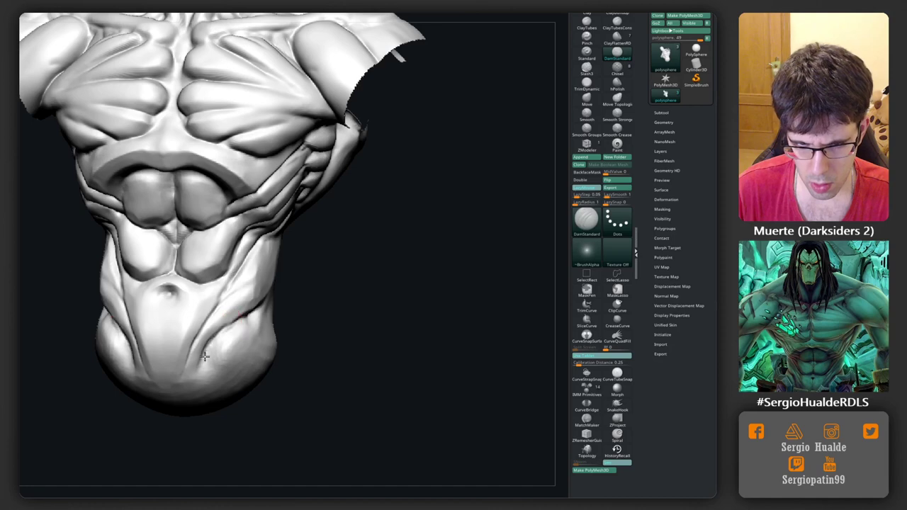
pyautogui.press('b')
pyautogui.press('m')
pyautogui.press('v')
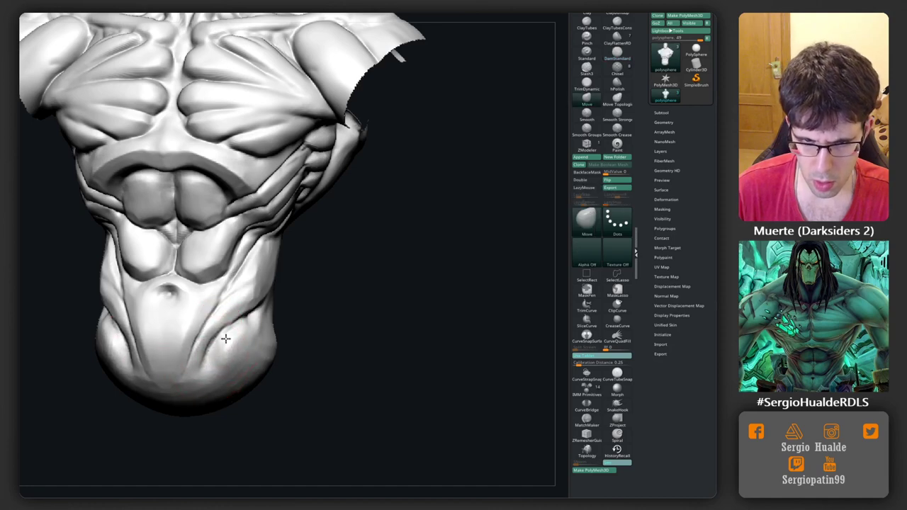
pyautogui.moveTo(231, 330); pyautogui.dragTo(243, 360, button='right')
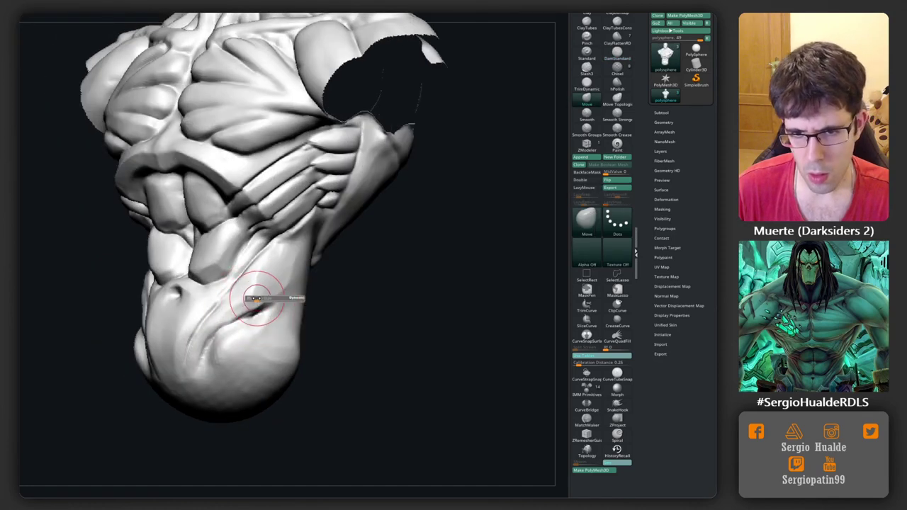
# Smooth the belly and carve a small DamStandard groove near the hip.
pyautogui.press('shift')
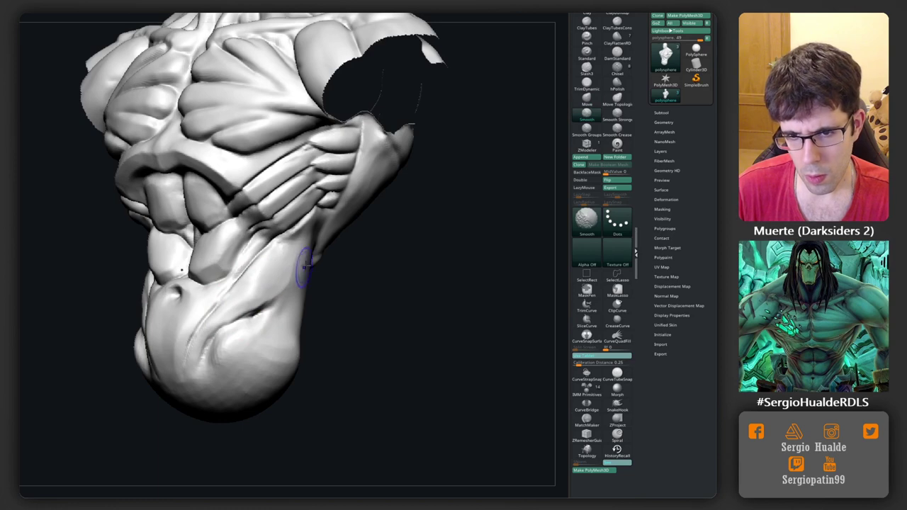
pyautogui.moveTo(308, 274)
pyautogui.mouseDown(button='right')
pyautogui.moveTo(315, 314)
pyautogui.moveTo(298, 294)
pyautogui.mouseUp(button='right')
pyautogui.press('b')
pyautogui.press('d')
pyautogui.press('s')
pyautogui.moveTo(274, 298); pyautogui.dragTo(301, 264)
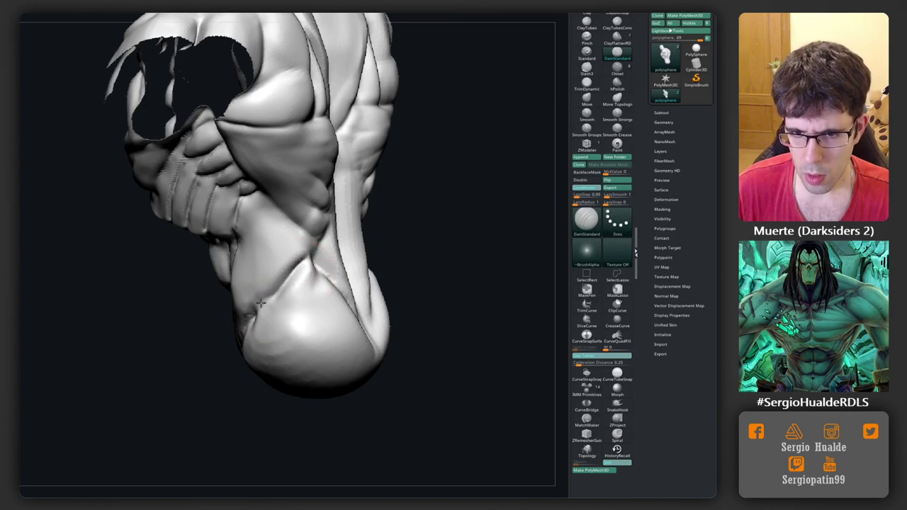
# Build up Clay on the lower oblique above the hip, checking from behind and below.
pyautogui.moveTo(306, 278)
pyautogui.mouseDown(button='right')
pyautogui.moveTo(358, 273)
pyautogui.moveTo(304, 294)
pyautogui.moveTo(305, 283)
pyautogui.moveTo(334, 284)
pyautogui.mouseUp(button='right')
pyautogui.press('b')
pyautogui.press('m')
pyautogui.press('v')
pyautogui.press('b')
pyautogui.press('c')
pyautogui.press('l')
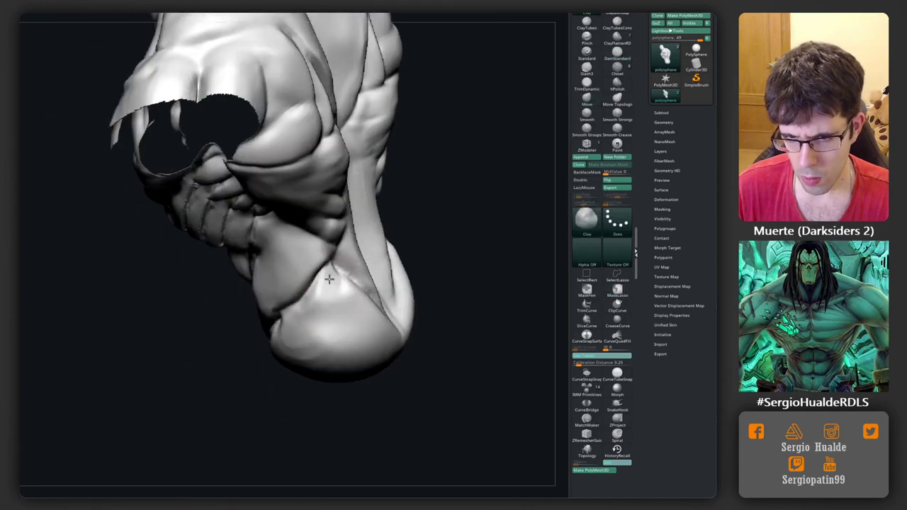
pyautogui.moveTo(321, 292)
pyautogui.mouseDown()
pyautogui.moveTo(348, 304)
pyautogui.moveTo(350, 295)
pyautogui.mouseUp()
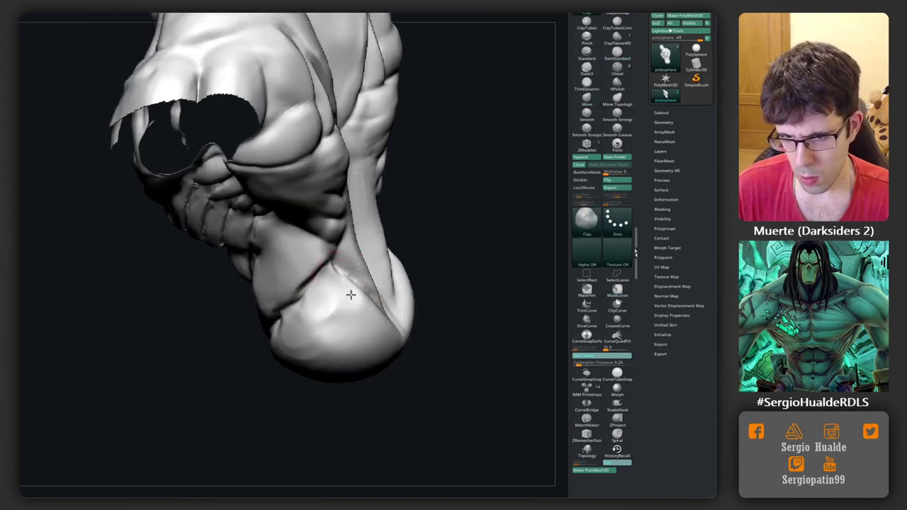
pyautogui.moveTo(335, 276); pyautogui.dragTo(333, 253, button='right')
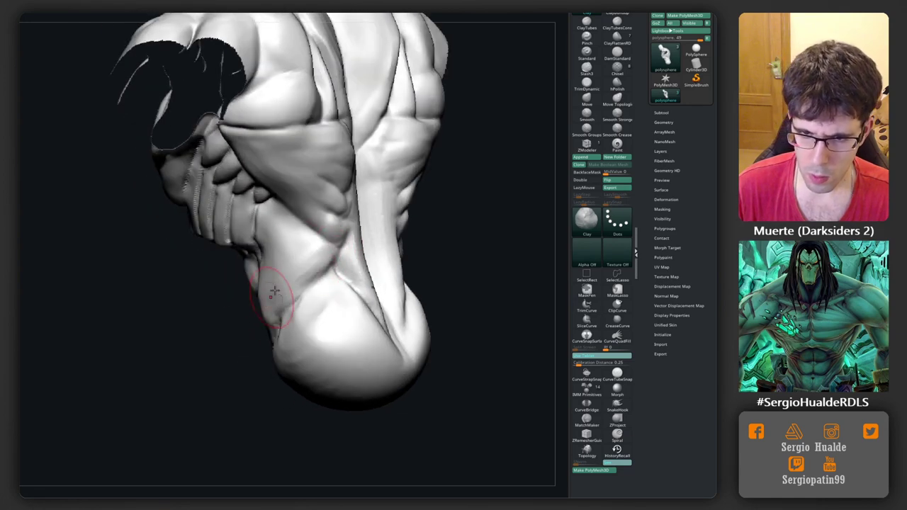
pyautogui.moveTo(300, 279); pyautogui.dragTo(297, 290, button='right')
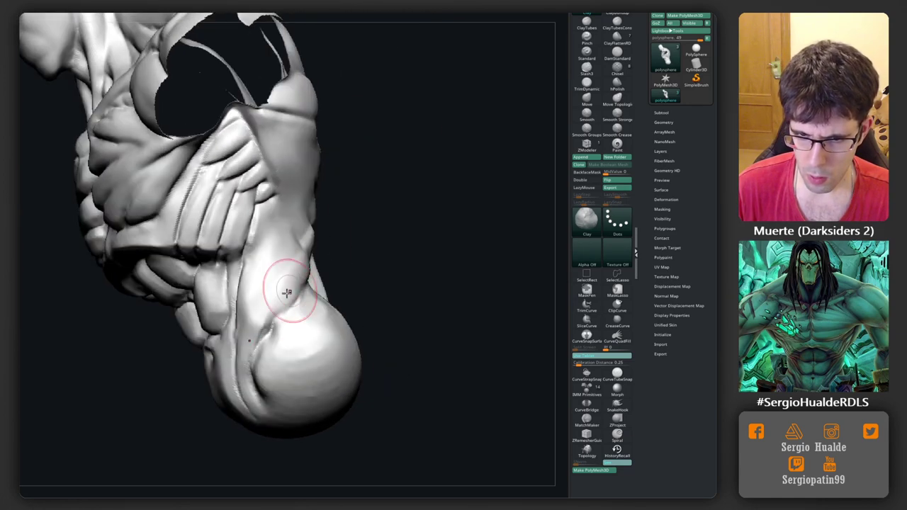
pyautogui.press('ctrl')
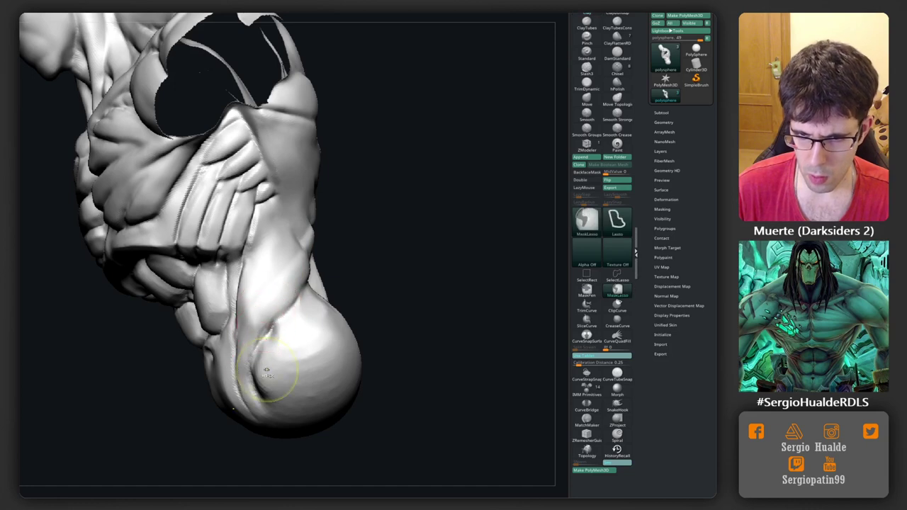
pyautogui.moveTo(266, 371); pyautogui.dragTo(324, 304, button='right')
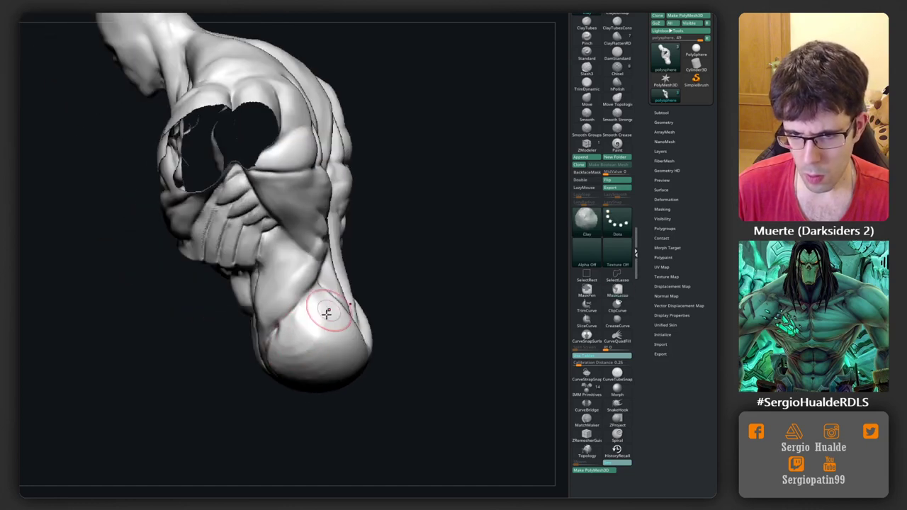
pyautogui.moveTo(297, 339)
pyautogui.mouseDown(button='right')
pyautogui.moveTo(349, 284)
pyautogui.moveTo(318, 257)
pyautogui.moveTo(257, 275)
pyautogui.moveTo(243, 265)
pyautogui.mouseUp(button='right')
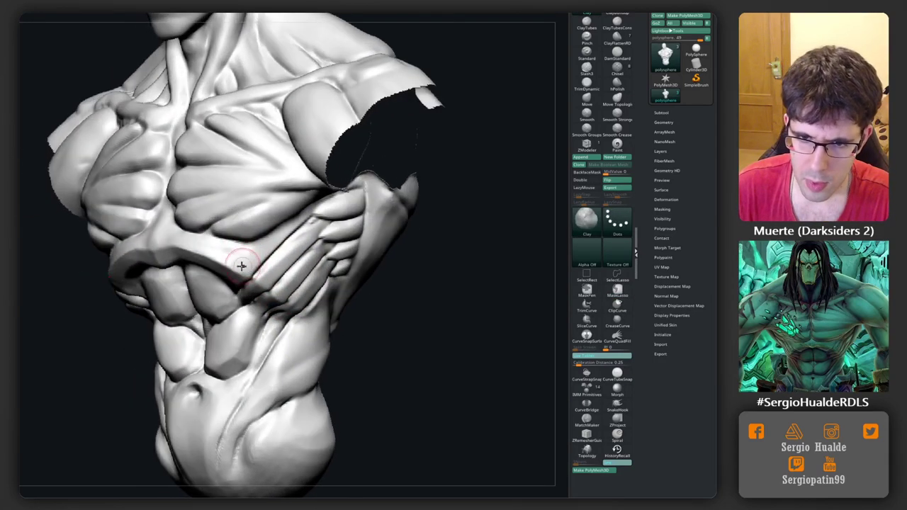
# Recarve the serratus and oblique grooves under the chest with DamStandard.
pyautogui.moveTo(301, 229); pyautogui.dragTo(280, 264, button='right')
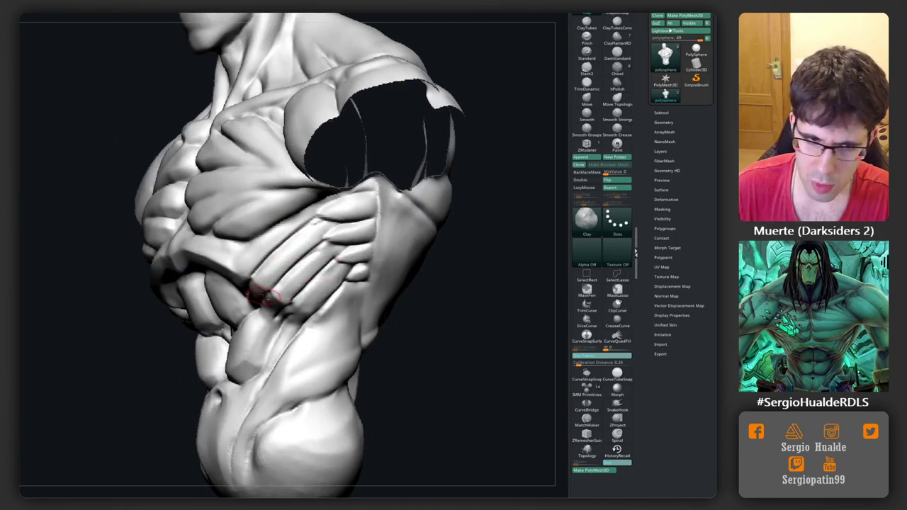
pyautogui.moveTo(266, 296)
pyautogui.mouseDown(button='right')
pyautogui.moveTo(252, 318)
pyautogui.moveTo(284, 318)
pyautogui.mouseUp(button='right')
pyautogui.press('b')
pyautogui.press('d')
pyautogui.press('s')
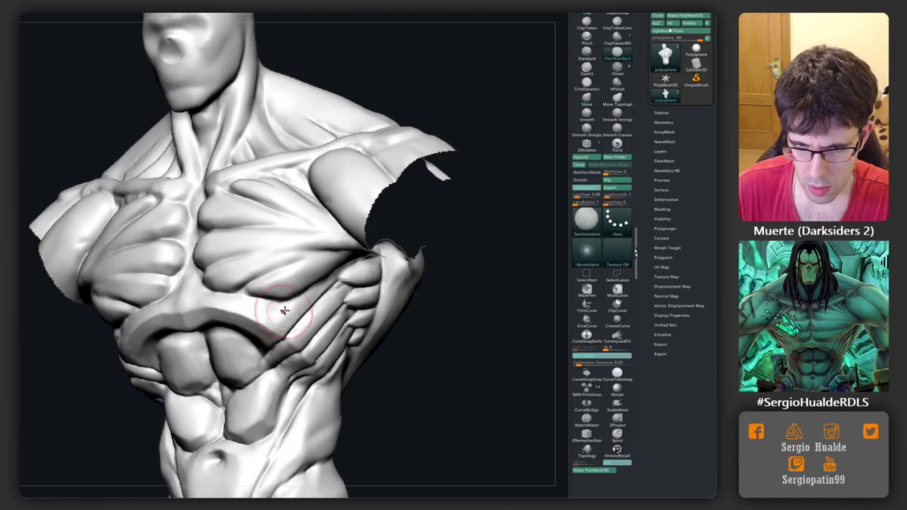
pyautogui.moveTo(278, 316)
pyautogui.mouseDown(button='right')
pyautogui.moveTo(273, 308)
pyautogui.moveTo(273, 316)
pyautogui.mouseUp(button='right')
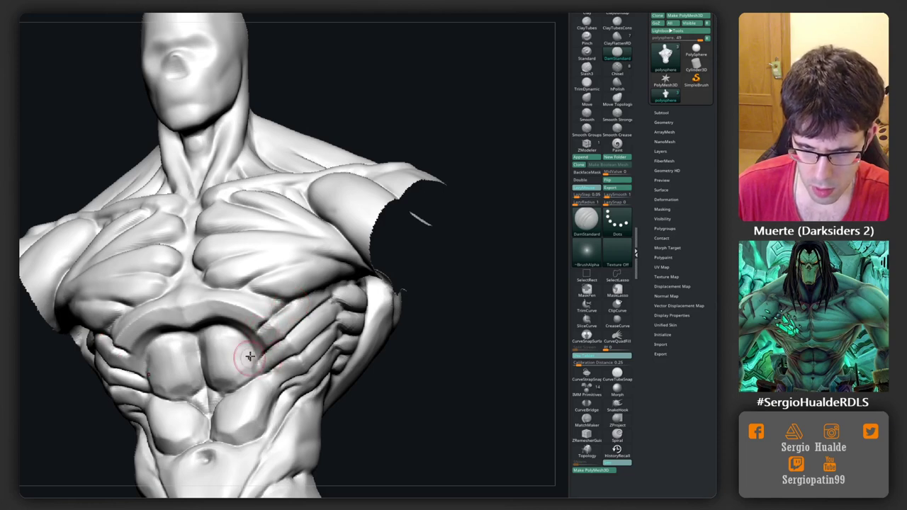
pyautogui.moveTo(250, 357)
pyautogui.mouseDown(button='right')
pyautogui.moveTo(262, 327)
pyautogui.moveTo(255, 383)
pyautogui.moveTo(304, 349)
pyautogui.moveTo(255, 366)
pyautogui.moveTo(291, 352)
pyautogui.mouseUp(button='right')
pyautogui.press('f')
# Build up Clay on the serratus bands below the armpit and pull back to view the bust.
pyautogui.press('b')
pyautogui.press('c')
pyautogui.press('l')
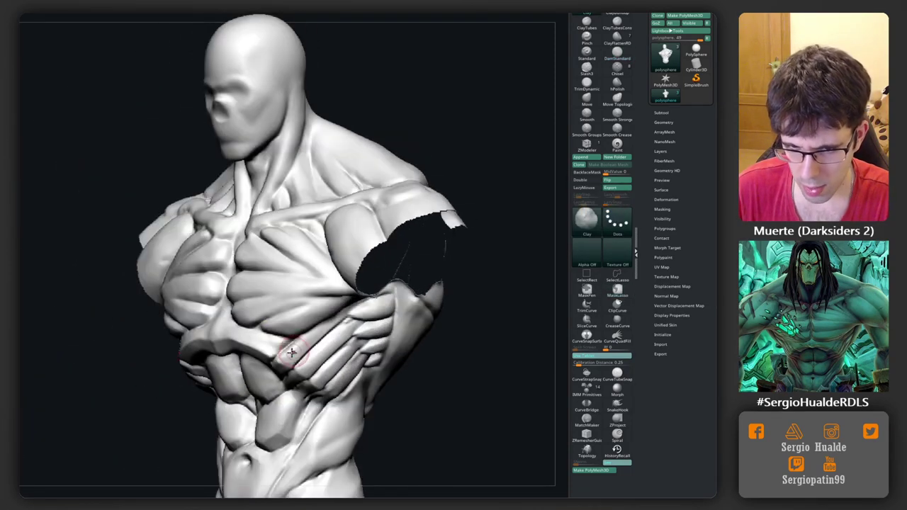
pyautogui.moveTo(335, 326)
pyautogui.mouseDown(button='right')
pyautogui.moveTo(320, 355)
pyautogui.moveTo(280, 367)
pyautogui.moveTo(271, 356)
pyautogui.mouseUp(button='right')
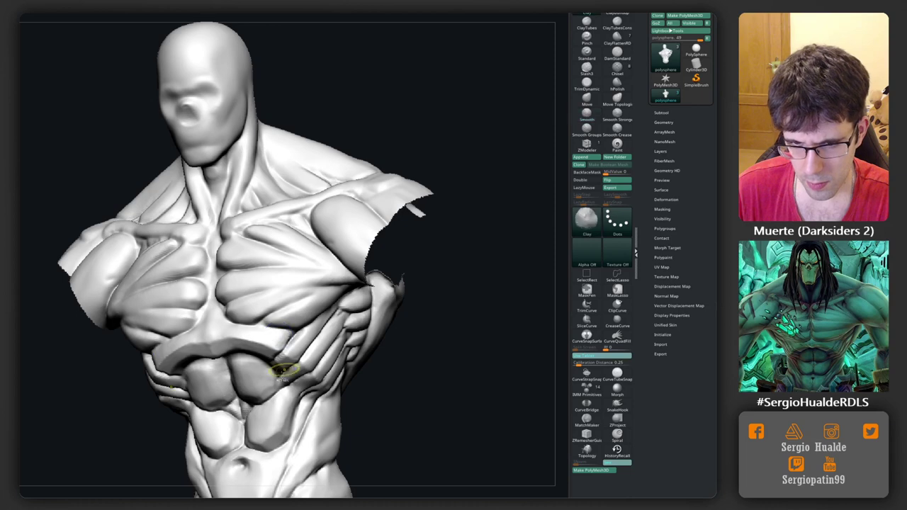
pyautogui.moveTo(280, 330)
pyautogui.keyDown('ctrl'); pyautogui.mouseDown(button='right')
pyautogui.moveTo(293, 346)
pyautogui.moveTo(301, 306)
pyautogui.moveTo(272, 323)
pyautogui.moveTo(413, 239)
pyautogui.mouseUp(button='right'); pyautogui.keyUp('ctrl')
pyautogui.press('b')
pyautogui.press('m')
pyautogui.press('v')
pyautogui.rightClick(282, 324)
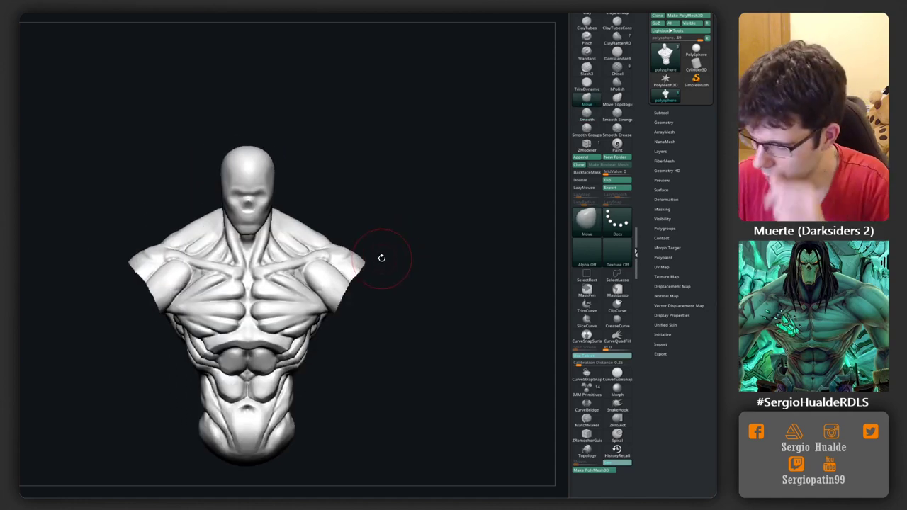
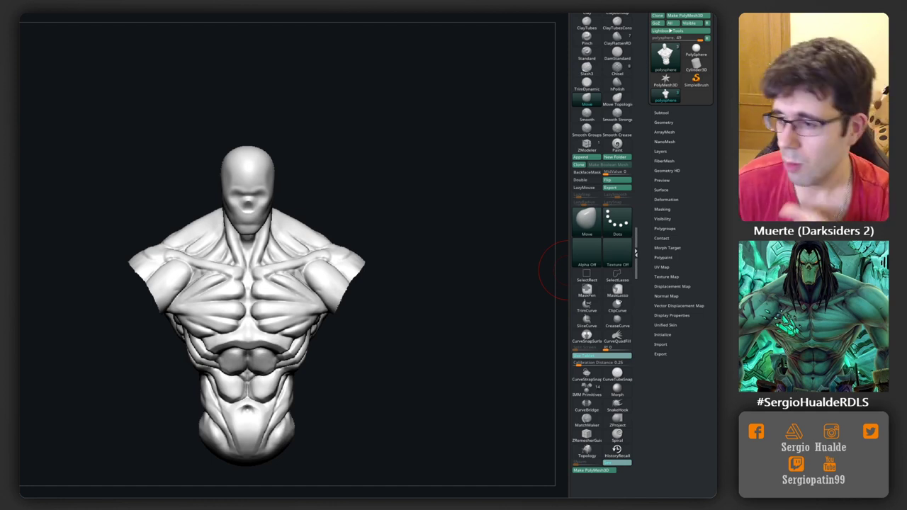
# Select DamStandard (BDS) and orbit the bust to a frontal view of the chest.
pyautogui.moveTo(322, 153)
pyautogui.mouseDown()
pyautogui.moveTo(327, 190)
pyautogui.moveTo(277, 205)
pyautogui.mouseUp()
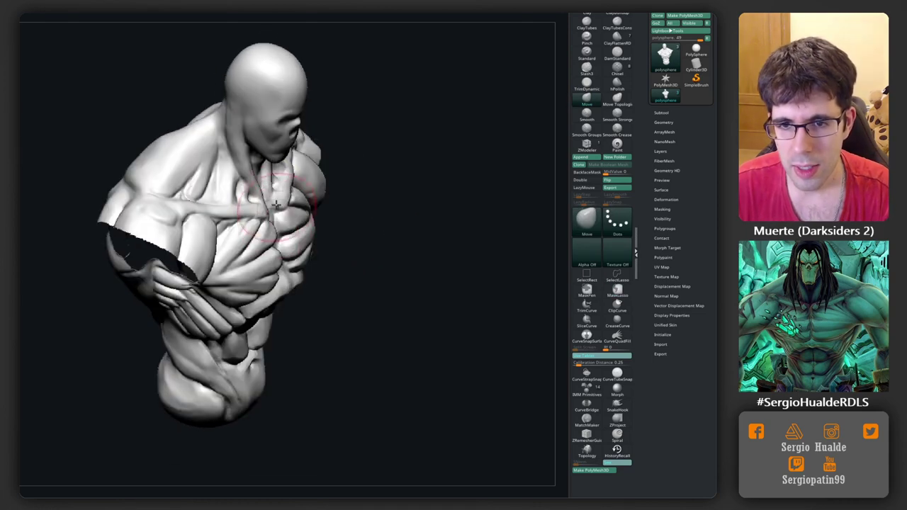
pyautogui.press('b')
pyautogui.press('d')
pyautogui.press('s')
pyautogui.scroll(5, 276, 205)
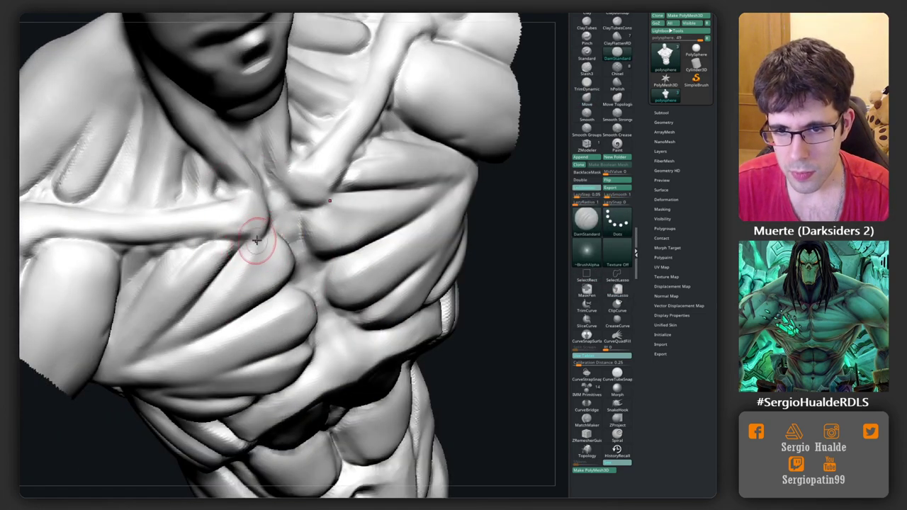
pyautogui.moveTo(256, 241); pyautogui.dragTo(263, 238)
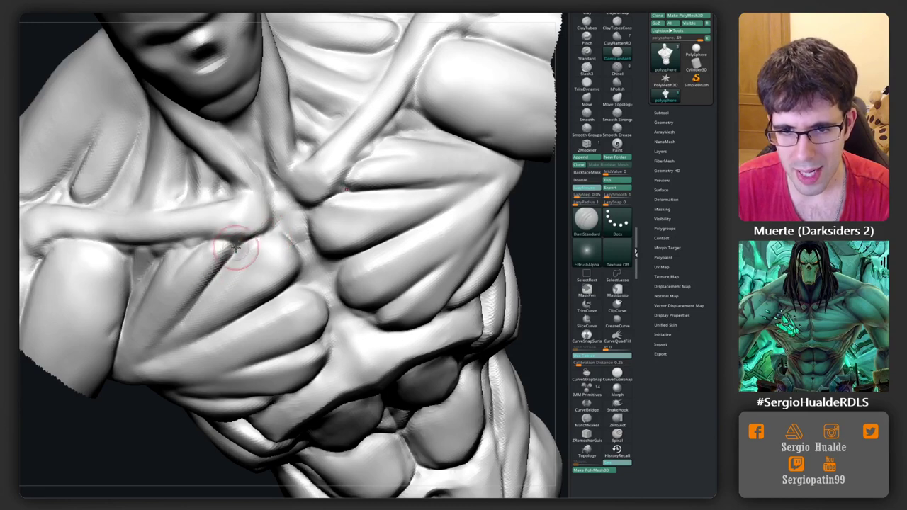
pyautogui.moveTo(234, 245); pyautogui.dragTo(202, 238, button='right')
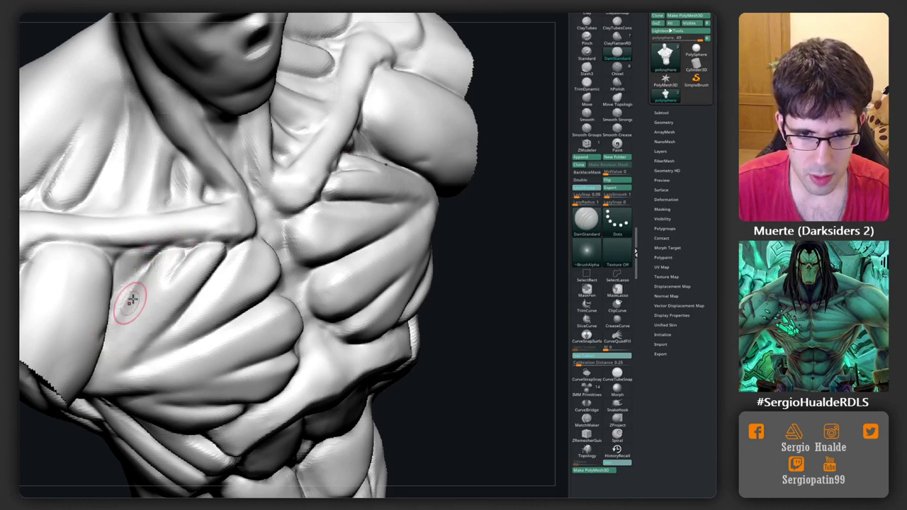
pyautogui.moveTo(132, 300)
pyautogui.mouseDown(button='right')
pyautogui.moveTo(178, 263)
pyautogui.moveTo(183, 308)
pyautogui.mouseUp(button='right')
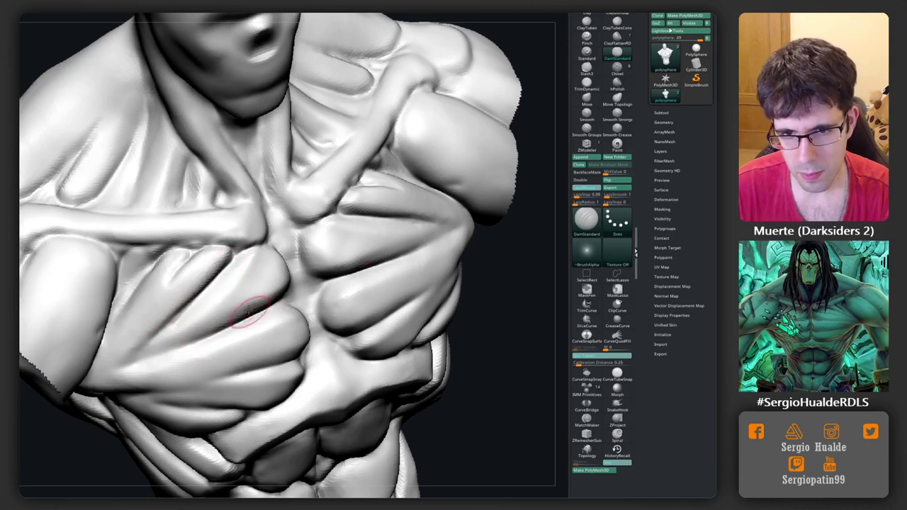
pyautogui.moveTo(249, 293); pyautogui.dragTo(283, 227, button='right')
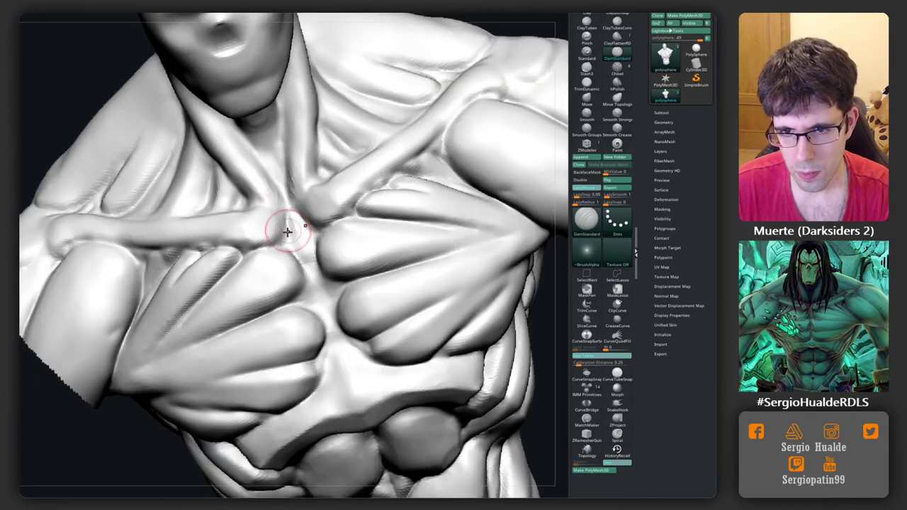
# Build up clay with the Clay brush along the sternum and inner pectoral border.
pyautogui.press('b')
pyautogui.press('c')
pyautogui.press('l')
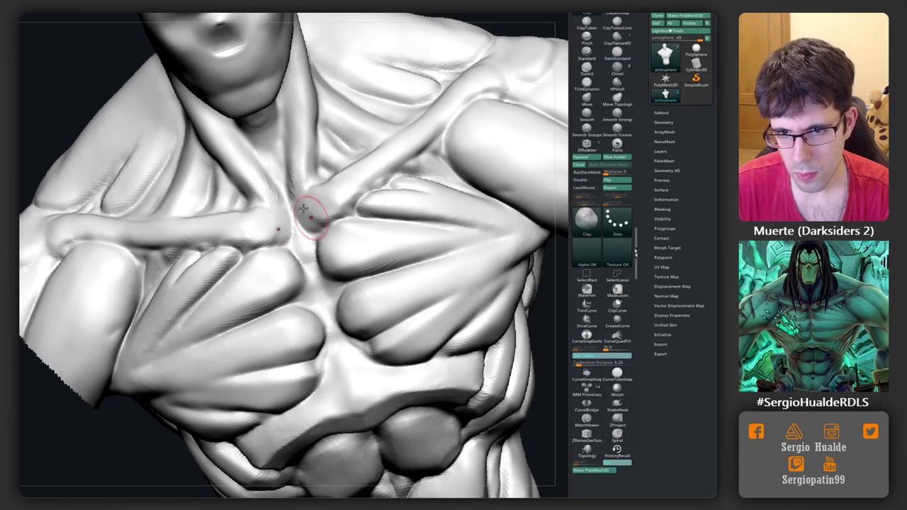
pyautogui.moveTo(303, 208); pyautogui.dragTo(273, 244)
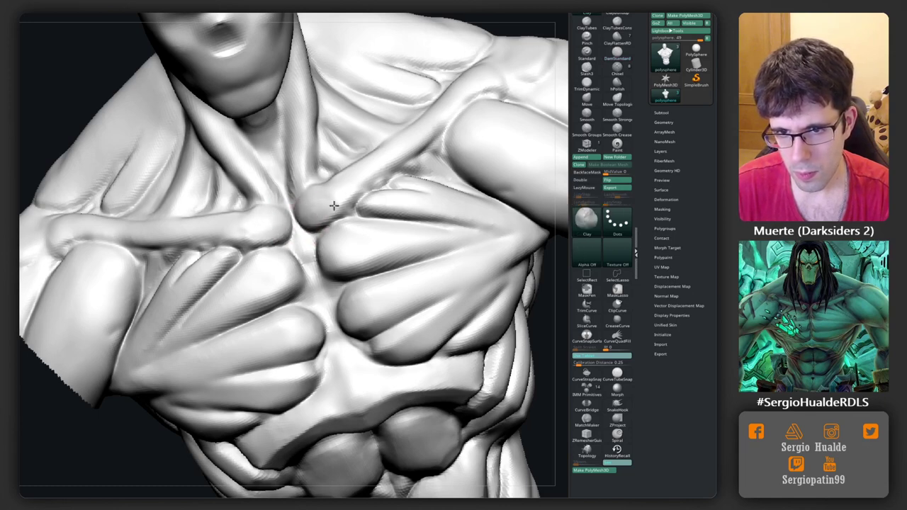
# Cycle DamStandard, Clay and Move brushes while reframing head and chest, then show the Subtool list.
pyautogui.press('b')
pyautogui.press('d')
pyautogui.press('s')
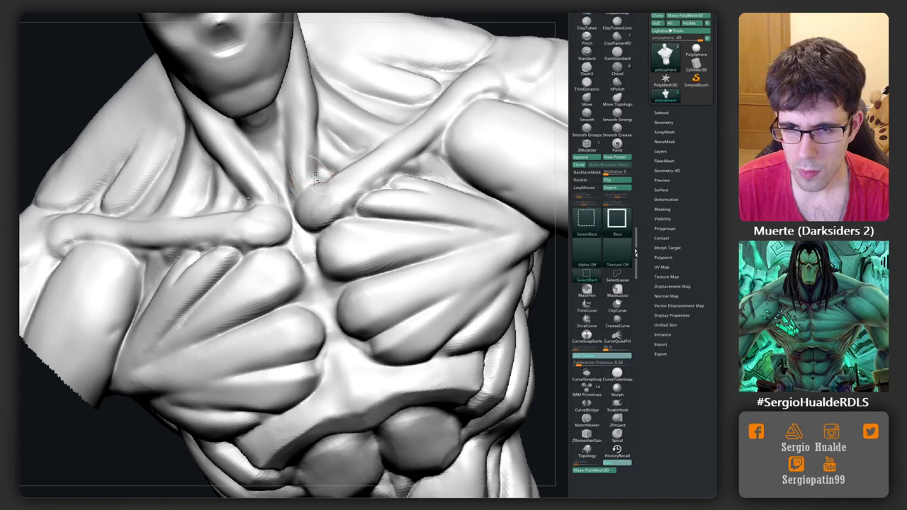
pyautogui.moveTo(318, 173)
pyautogui.mouseDown(button='right')
pyautogui.moveTo(253, 280)
pyautogui.moveTo(188, 282)
pyautogui.mouseUp(button='right')
pyautogui.press('b')
pyautogui.press('c')
pyautogui.press('l')
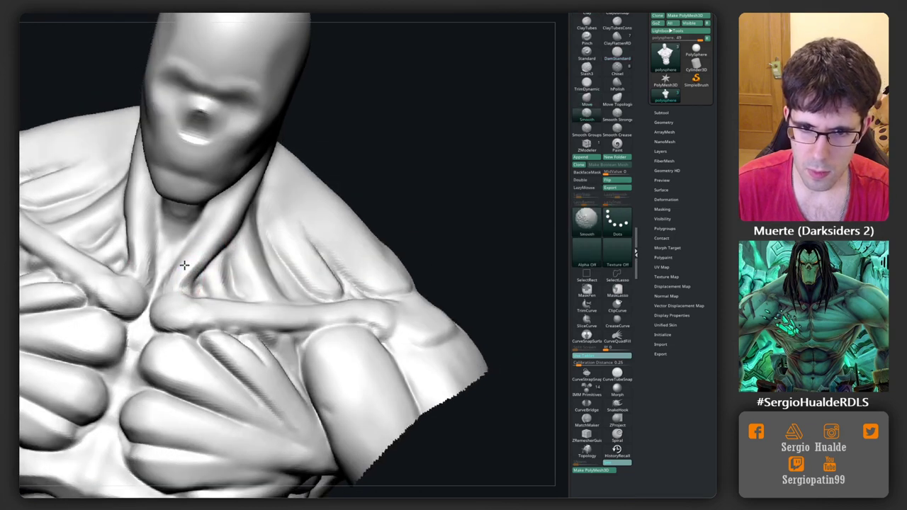
pyautogui.press('b')
pyautogui.press('m')
pyautogui.press('v')
pyautogui.moveTo(197, 257)
pyautogui.mouseDown(button='right')
pyautogui.moveTo(183, 277)
pyautogui.moveTo(370, 149)
pyautogui.moveTo(340, 148)
pyautogui.mouseUp(button='right')
pyautogui.press('b')
pyautogui.press('d')
pyautogui.press('s')
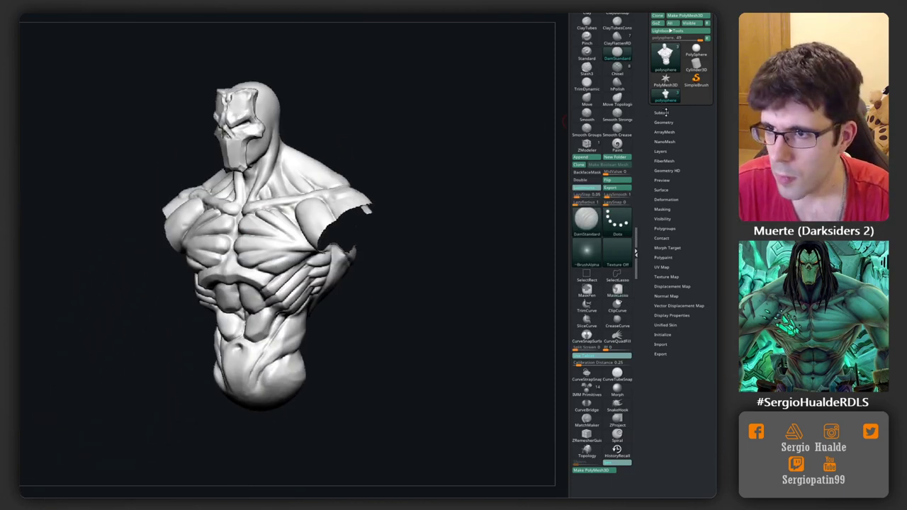
pyautogui.click(661, 112)
# Hide the skull mask subtool and deepen the crease under the pectoral.
pyautogui.click(698, 145)
pyautogui.moveTo(402, 175)
pyautogui.mouseDown(button='right')
pyautogui.moveTo(407, 184)
pyautogui.moveTo(387, 192)
pyautogui.moveTo(406, 178)
pyautogui.moveTo(385, 178)
pyautogui.mouseUp(button='right')
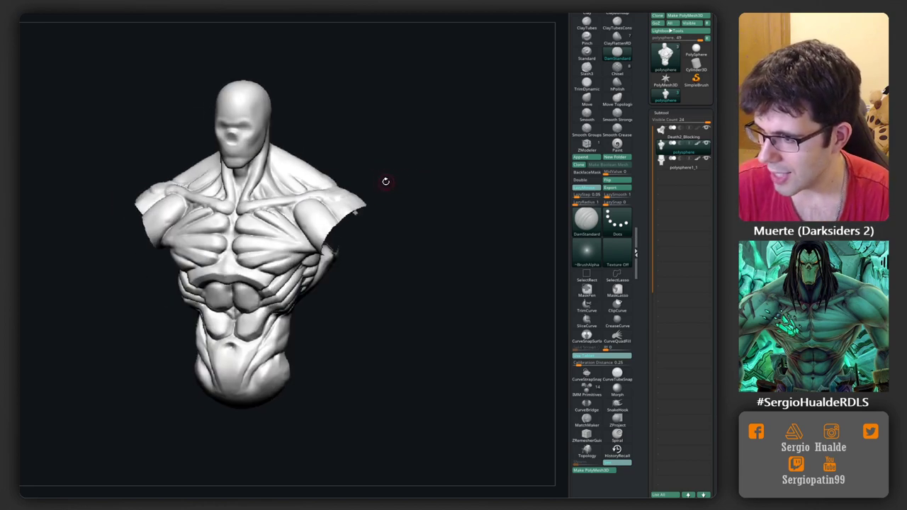
pyautogui.moveTo(291, 225)
pyautogui.mouseDown(button='right')
pyautogui.moveTo(294, 178)
pyautogui.moveTo(213, 231)
pyautogui.moveTo(203, 259)
pyautogui.moveTo(172, 263)
pyautogui.moveTo(137, 245)
pyautogui.mouseUp(button='right')
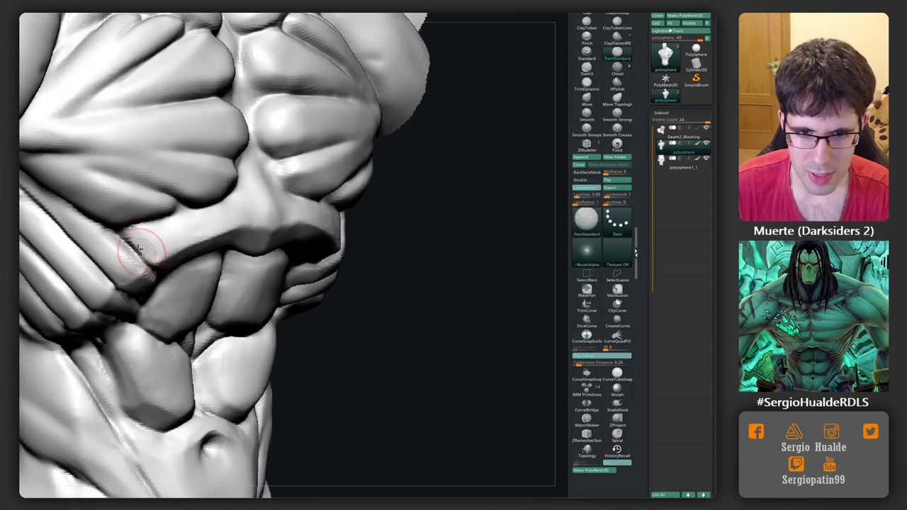
pyautogui.moveTo(127, 232)
pyautogui.mouseDown()
pyautogui.moveTo(113, 248)
pyautogui.moveTo(152, 259)
pyautogui.mouseUp()
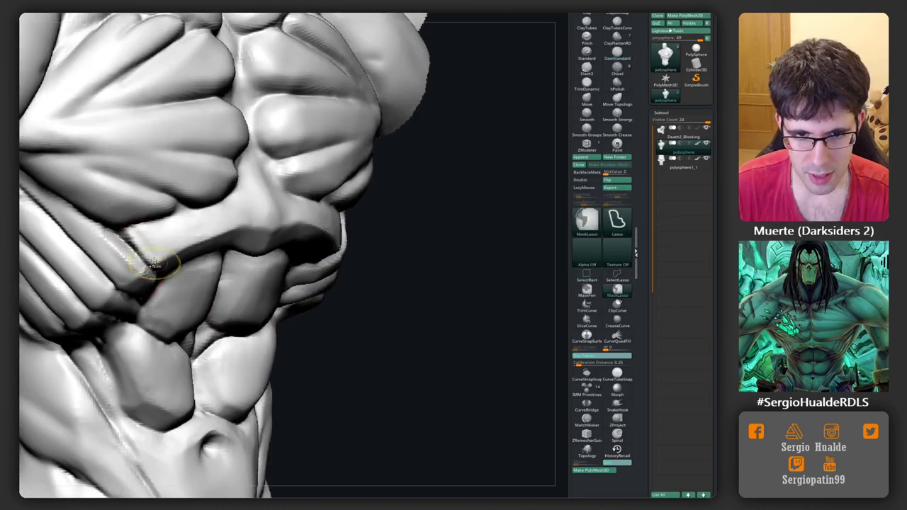
# Smooth the rib muscles along the torso's side and inspect them from several angles.
pyautogui.moveTo(121, 263)
pyautogui.mouseDown(button='right')
pyautogui.moveTo(102, 259)
pyautogui.moveTo(160, 243)
pyautogui.moveTo(340, 241)
pyautogui.mouseUp(button='right')
pyautogui.keyDown('shift'); pyautogui.moveTo(361, 234); pyautogui.dragTo(305, 256); pyautogui.keyUp('shift')
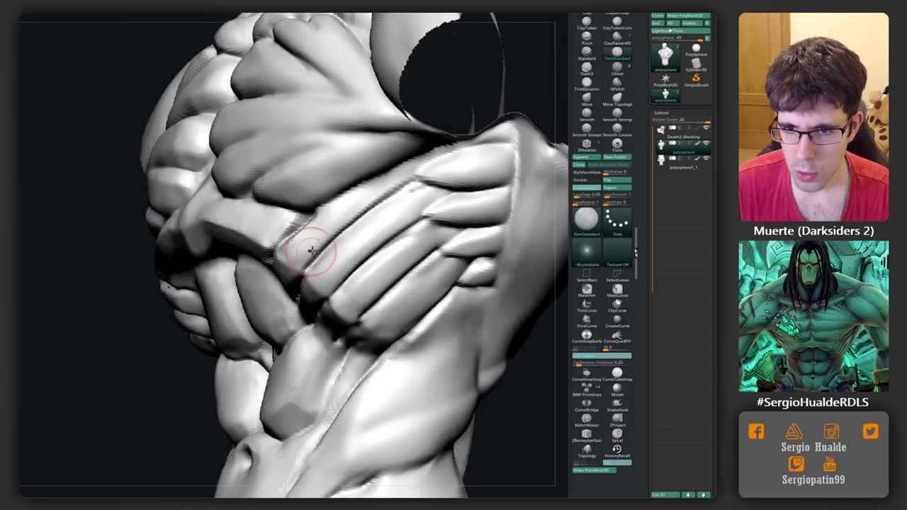
pyautogui.moveTo(377, 192)
pyautogui.keyDown('shift'); pyautogui.mouseDown()
pyautogui.moveTo(334, 239)
pyautogui.moveTo(369, 234)
pyautogui.moveTo(339, 282)
pyautogui.mouseUp(); pyautogui.keyUp('shift')
pyautogui.keyDown('shift'); pyautogui.moveTo(395, 243); pyautogui.dragTo(415, 213); pyautogui.keyUp('shift')
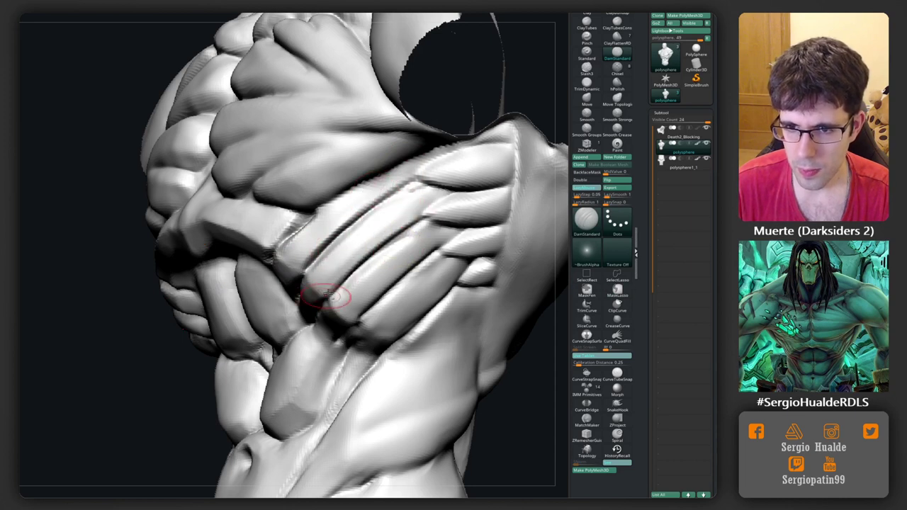
pyautogui.keyDown('shift'); pyautogui.moveTo(417, 255); pyautogui.dragTo(342, 329); pyautogui.keyUp('shift')
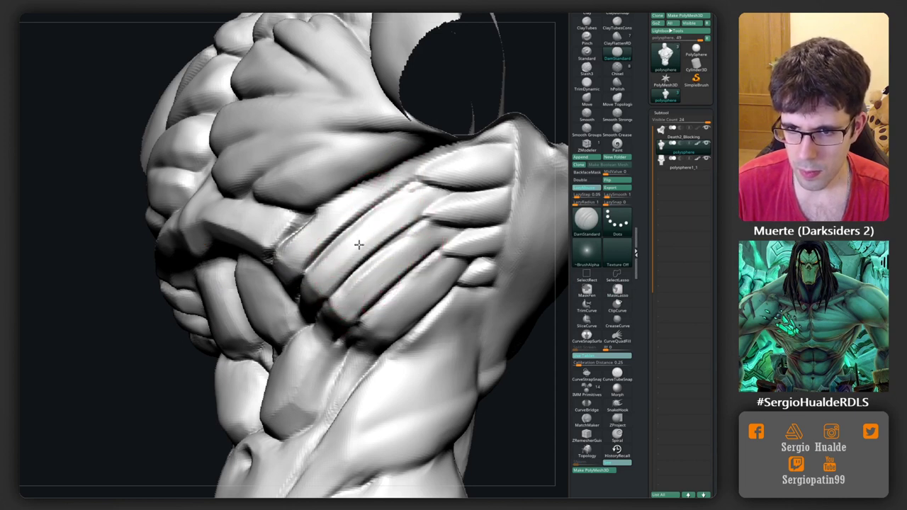
pyautogui.moveTo(359, 245)
pyautogui.mouseDown(button='right')
pyautogui.moveTo(324, 249)
pyautogui.moveTo(294, 213)
pyautogui.mouseUp(button='right')
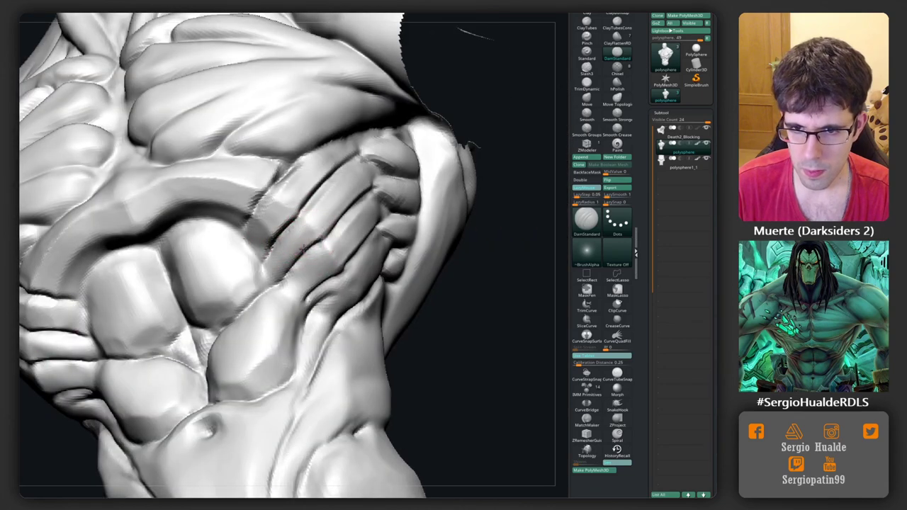
pyautogui.moveTo(293, 260); pyautogui.dragTo(274, 197, button='right')
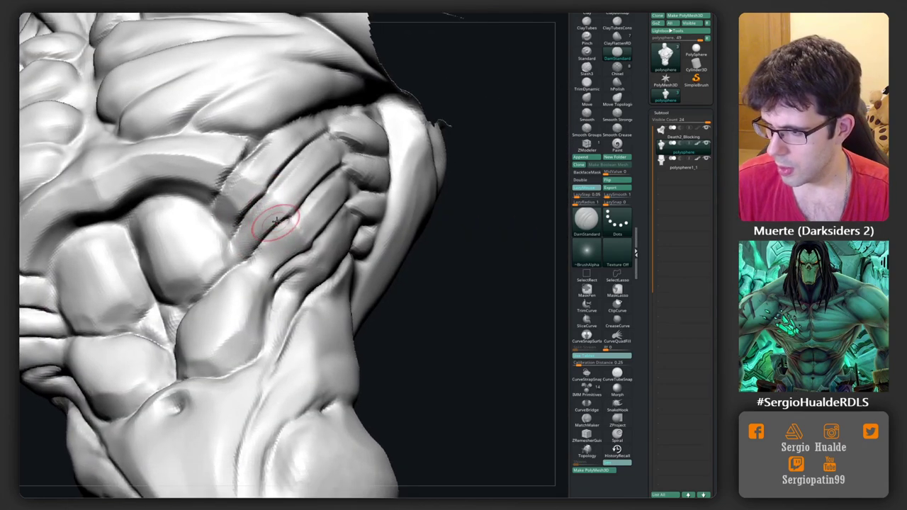
pyautogui.moveTo(300, 238); pyautogui.dragTo(255, 228, button='right')
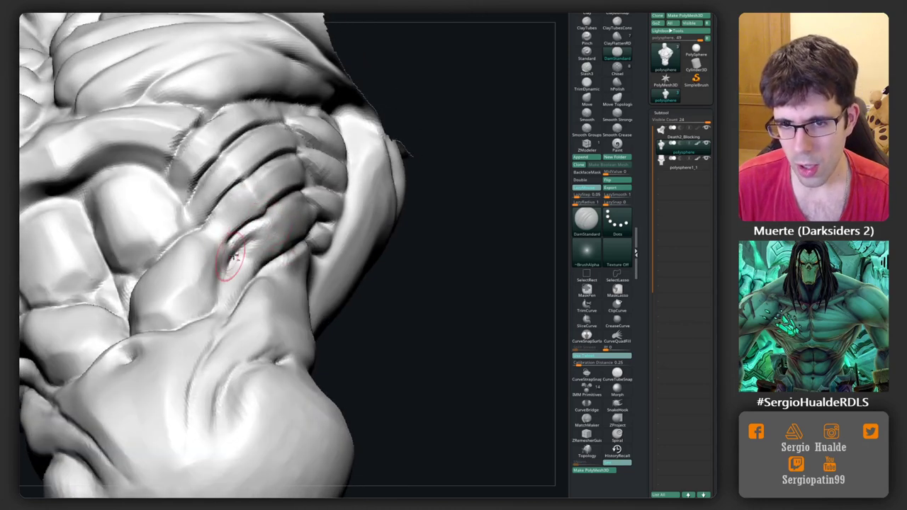
pyautogui.moveTo(233, 257); pyautogui.dragTo(273, 250, button='right')
pyautogui.moveTo(236, 283)
pyautogui.mouseDown(button='right')
pyautogui.moveTo(300, 260)
pyautogui.moveTo(261, 227)
pyautogui.mouseUp(button='right')
# Carve a crease along the rib muscle edge with DamStandard.
pyautogui.press('b')
pyautogui.press('m')
pyautogui.press('v')
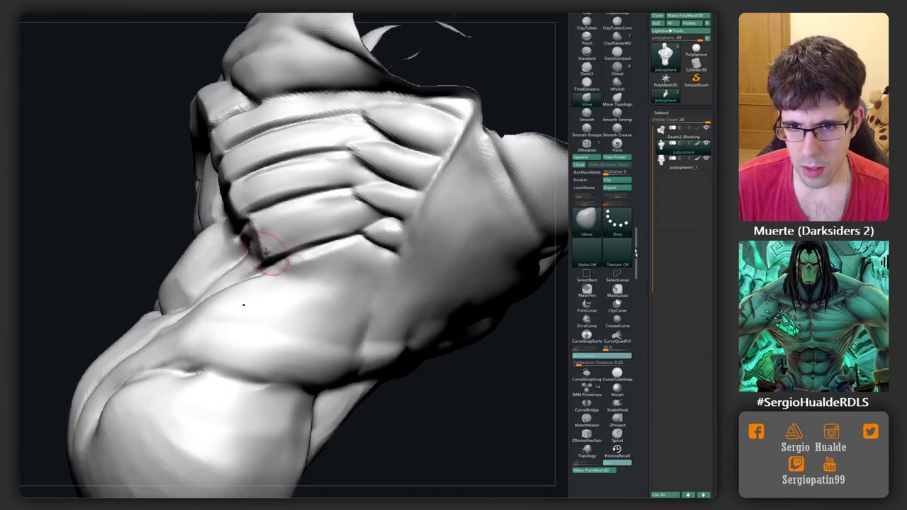
pyautogui.moveTo(243, 204)
pyautogui.mouseDown(button='right')
pyautogui.moveTo(233, 202)
pyautogui.moveTo(223, 222)
pyautogui.moveTo(230, 223)
pyautogui.mouseUp(button='right')
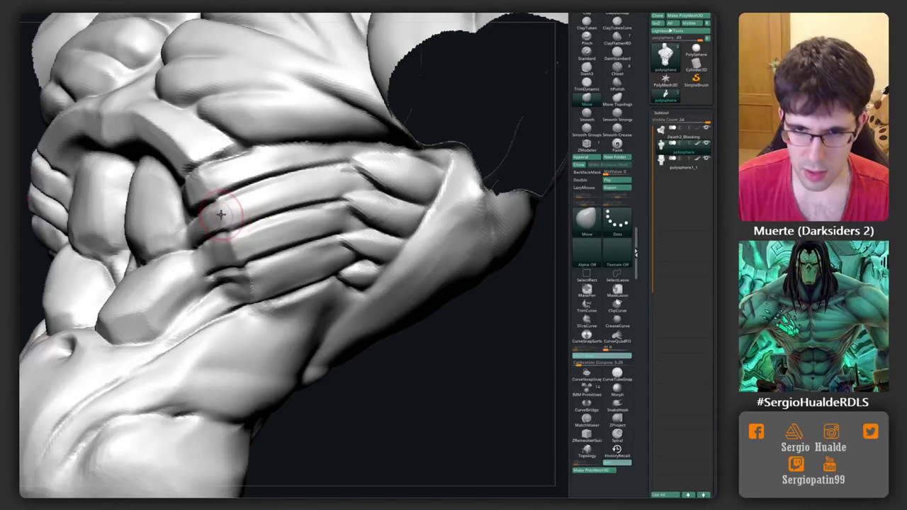
pyautogui.press('b')
pyautogui.press('d')
pyautogui.press('s')
pyautogui.moveTo(190, 165); pyautogui.dragTo(217, 217)
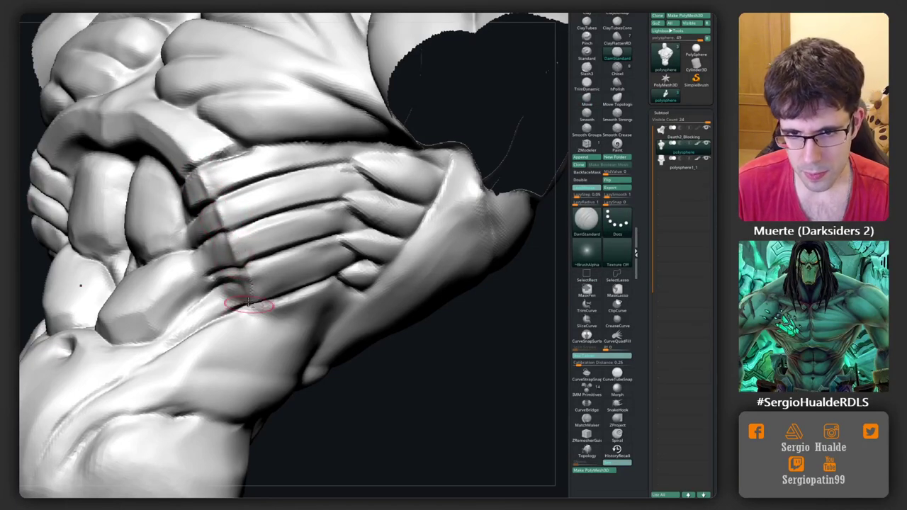
pyautogui.moveTo(250, 297); pyautogui.dragTo(262, 273, button='right')
# Try TrimDynamic, Clay and Move brushes while framing the chest and ribs from the front.
pyautogui.press('b')
pyautogui.press('t')
pyautogui.press('d')
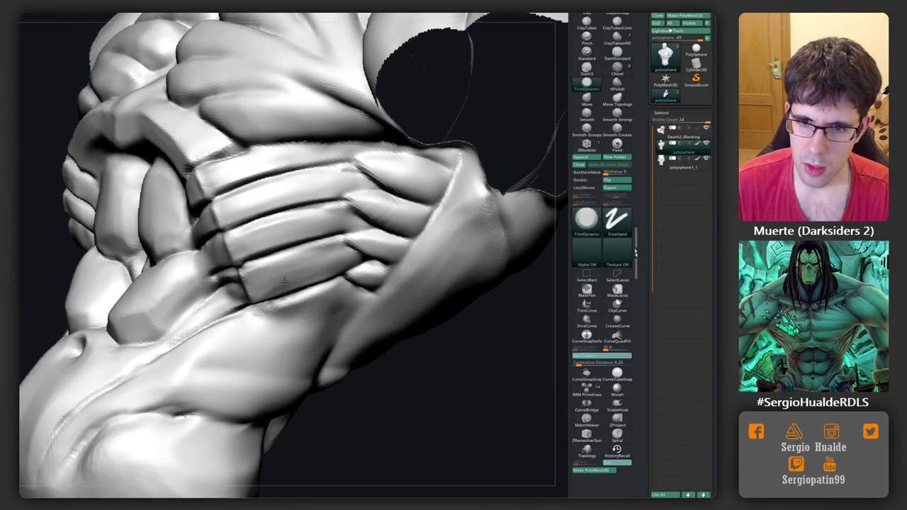
pyautogui.press('b')
pyautogui.press('c')
pyautogui.press('l')
pyautogui.moveTo(296, 272)
pyautogui.mouseDown(button='right')
pyautogui.moveTo(277, 276)
pyautogui.moveTo(306, 307)
pyautogui.moveTo(257, 282)
pyautogui.moveTo(307, 256)
pyautogui.mouseUp(button='right')
pyautogui.press('b')
pyautogui.press('m')
pyautogui.press('v')
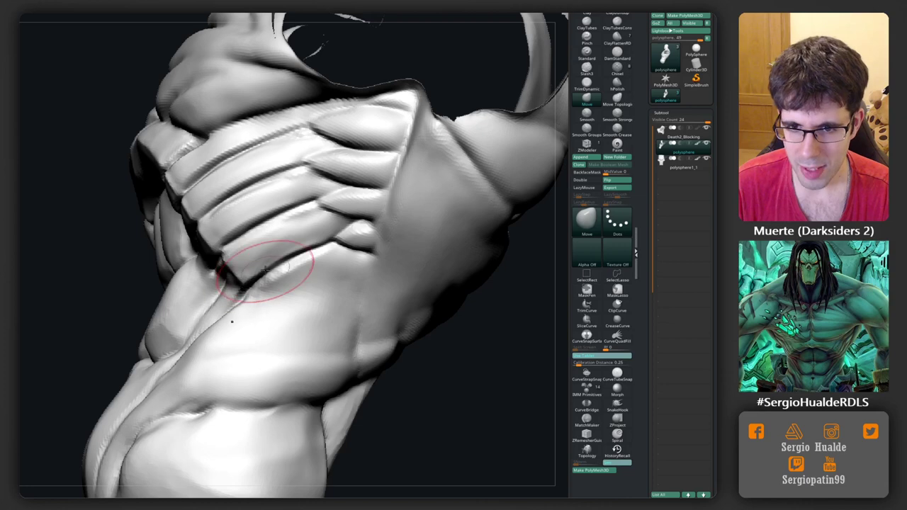
pyautogui.moveTo(264, 269)
pyautogui.mouseDown(button='right')
pyautogui.moveTo(278, 300)
pyautogui.moveTo(408, 107)
pyautogui.moveTo(261, 253)
pyautogui.mouseUp(button='right')
# Carve a mirrored crease on the lower abdomen with DamStandard.
pyautogui.press('b')
pyautogui.press('c')
pyautogui.press('l')
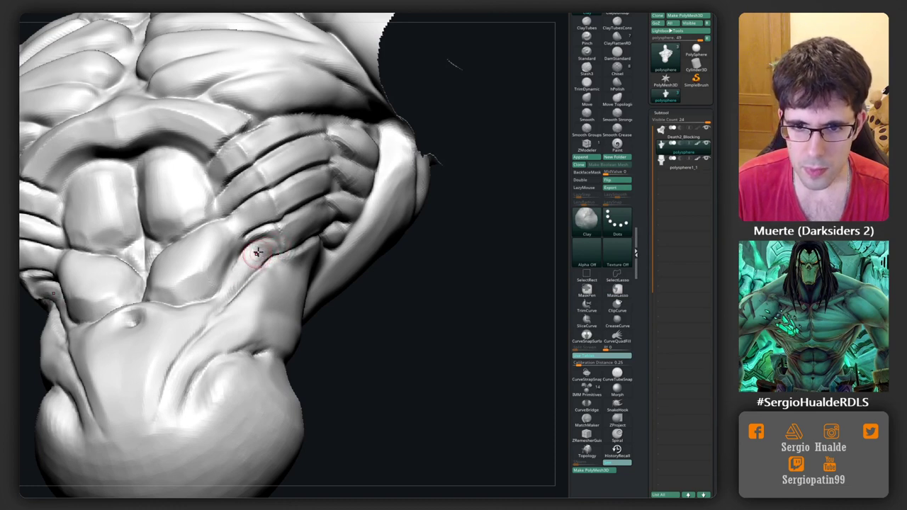
pyautogui.moveTo(222, 292); pyautogui.dragTo(222, 301, button='right')
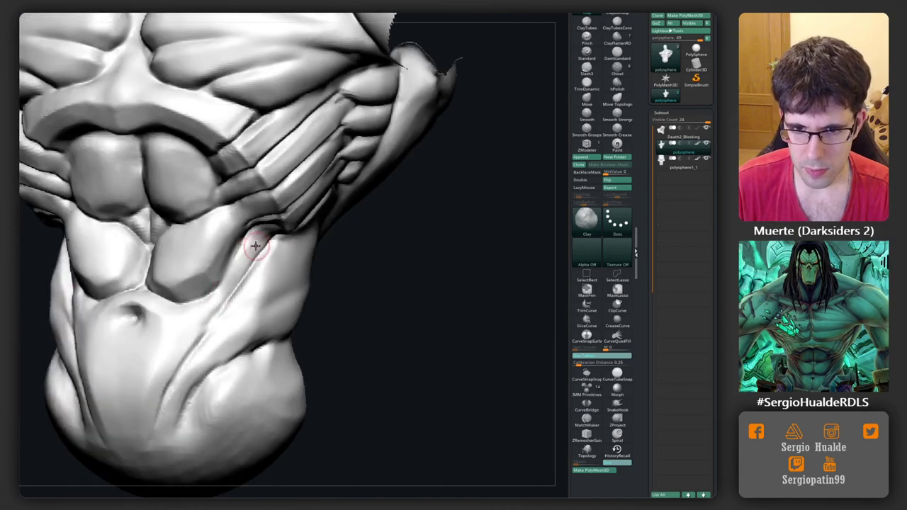
pyautogui.moveTo(187, 339)
pyautogui.mouseDown(button='right')
pyautogui.moveTo(227, 318)
pyautogui.moveTo(218, 296)
pyautogui.moveTo(219, 324)
pyautogui.mouseUp(button='right')
pyautogui.press('b')
pyautogui.press('d')
pyautogui.press('s')
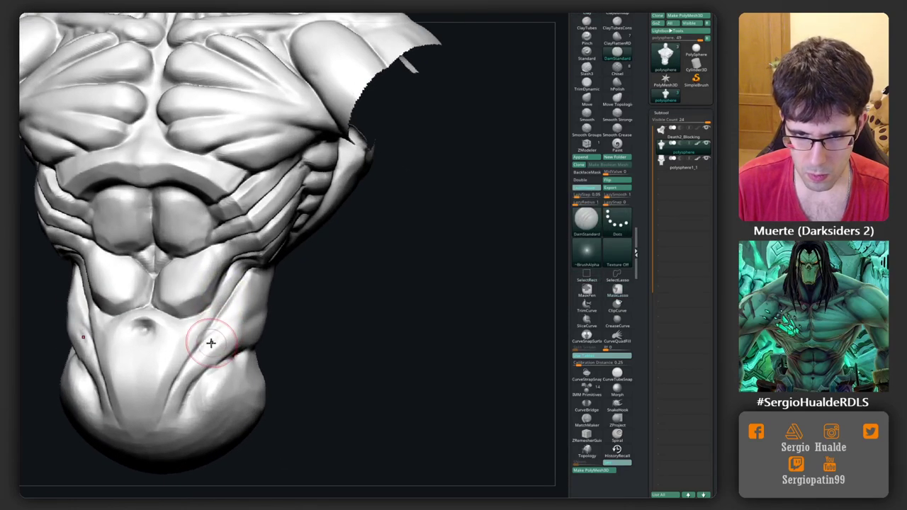
pyautogui.moveTo(211, 343); pyautogui.dragTo(221, 331)
# Shift-smooth the lower abdomen from several angles so both sides blend.
pyautogui.moveTo(223, 340); pyautogui.dragTo(227, 300, button='right')
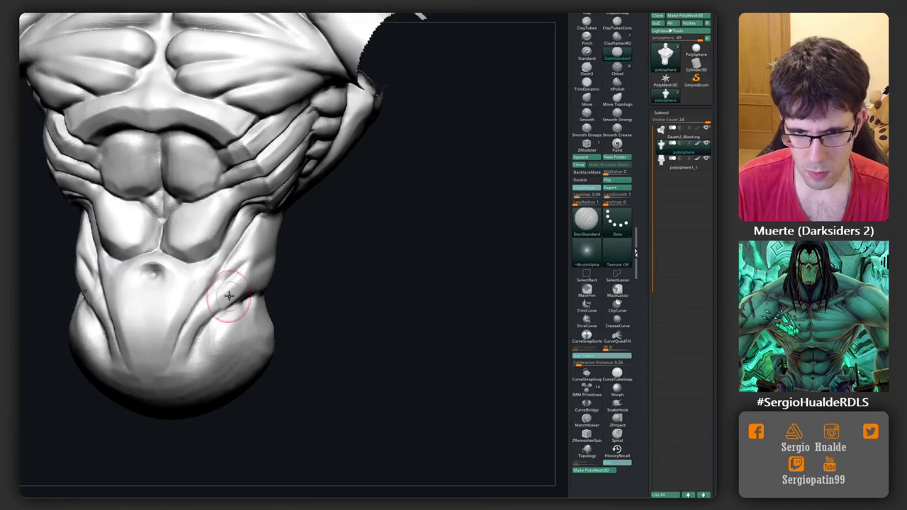
pyautogui.moveTo(162, 344); pyautogui.dragTo(228, 309, button='right')
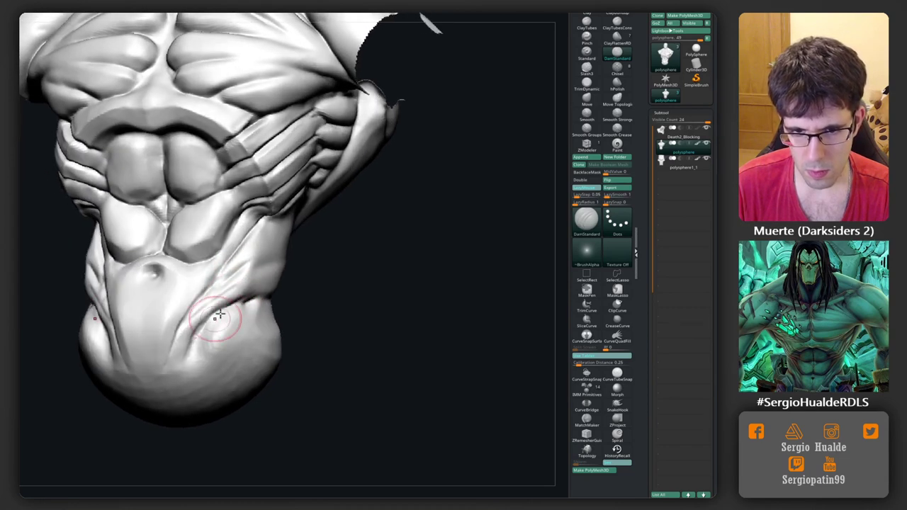
pyautogui.moveTo(192, 363); pyautogui.dragTo(213, 312, button='right')
pyautogui.press('shift')
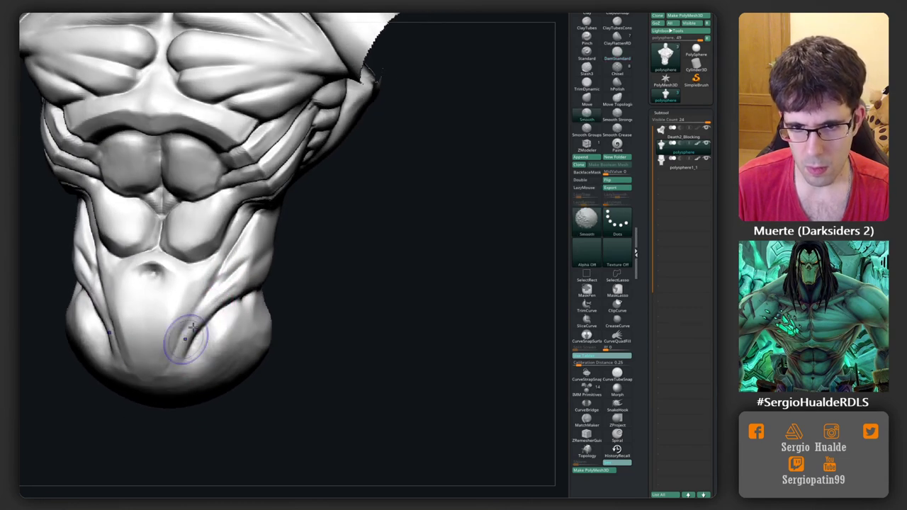
pyautogui.keyDown('shift'); pyautogui.moveTo(191, 314); pyautogui.dragTo(174, 372); pyautogui.keyUp('shift')
pyautogui.moveTo(173, 372)
pyautogui.mouseDown(button='right')
pyautogui.moveTo(172, 284)
pyautogui.moveTo(206, 327)
pyautogui.moveTo(272, 211)
pyautogui.moveTo(183, 273)
pyautogui.moveTo(229, 298)
pyautogui.moveTo(298, 241)
pyautogui.moveTo(354, 215)
pyautogui.moveTo(263, 319)
pyautogui.moveTo(310, 239)
pyautogui.mouseUp(button='right')
# Mask the torso and reshape both upper arms with the Move brush.
pyautogui.press('space')
pyautogui.press('w')
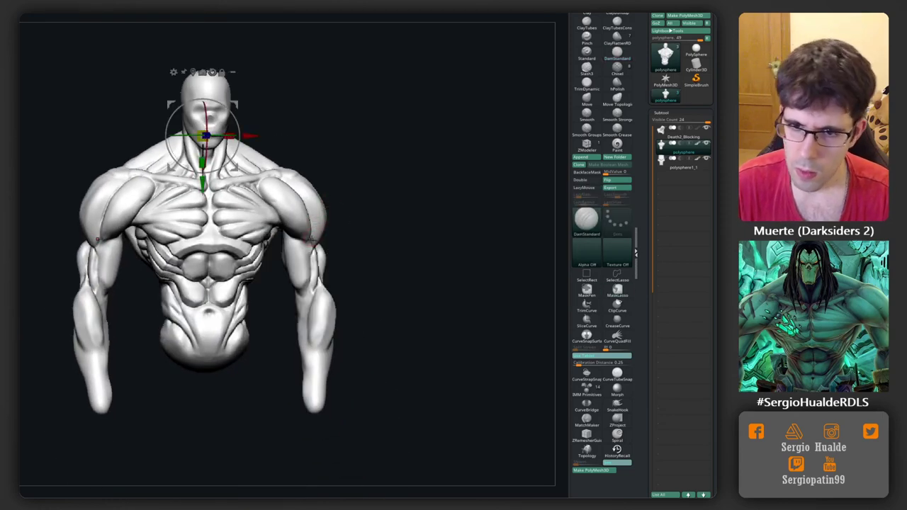
pyautogui.keyDown('ctrl'); pyautogui.click(312, 257); pyautogui.keyUp('ctrl')
pyautogui.press('q')
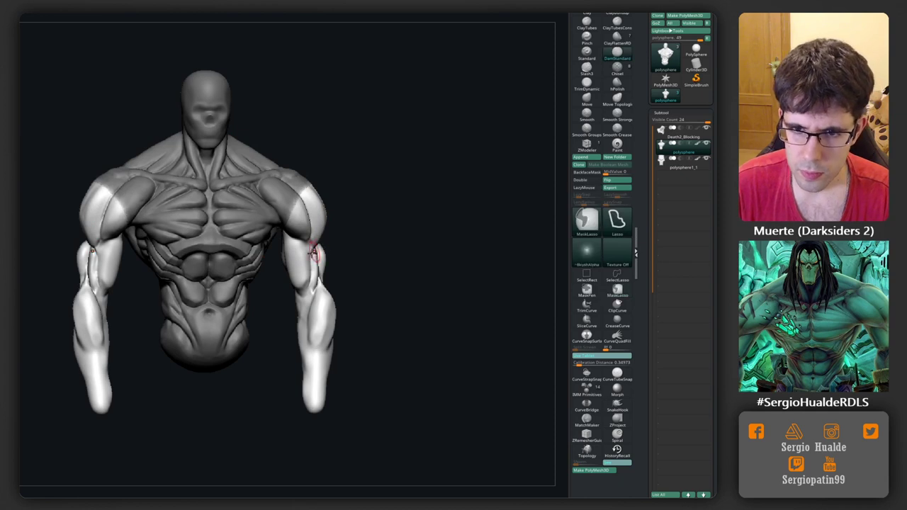
pyautogui.moveTo(320, 255); pyautogui.dragTo(304, 257, button='right')
pyautogui.moveTo(348, 243)
pyautogui.mouseDown()
pyautogui.moveTo(361, 245)
pyautogui.moveTo(334, 348)
pyautogui.mouseUp()
pyautogui.moveTo(334, 348)
pyautogui.mouseDown(button='right')
pyautogui.moveTo(371, 273)
pyautogui.moveTo(322, 286)
pyautogui.mouseUp(button='right')
# Flatten the biceps area with TrimDynamic and review it from a three-quarter view.
pyautogui.press('b')
pyautogui.press('t')
pyautogui.press('d')
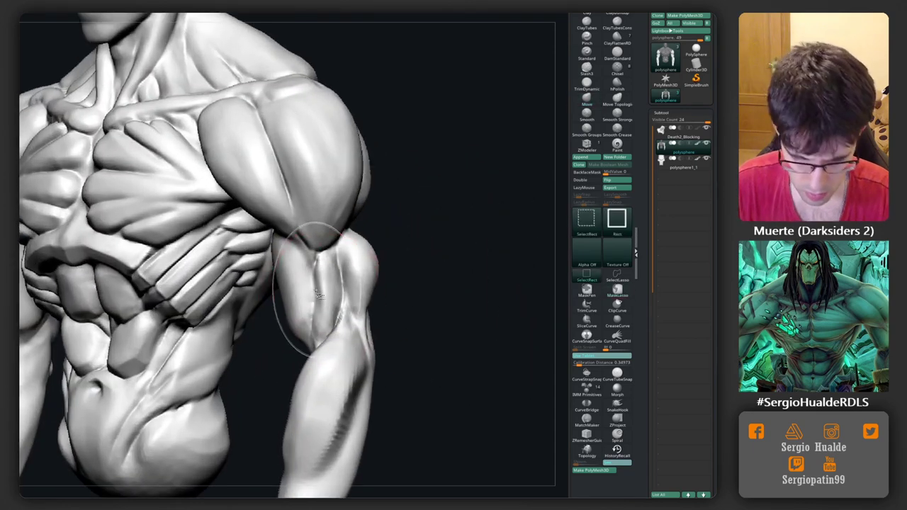
pyautogui.moveTo(322, 287); pyautogui.dragTo(322, 296)
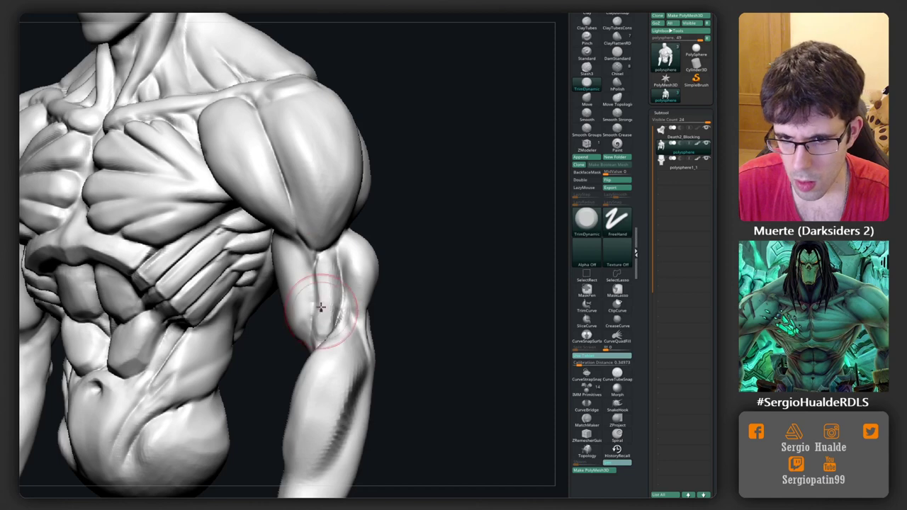
pyautogui.moveTo(314, 303); pyautogui.dragTo(316, 299, button='right')
pyautogui.moveTo(316, 331)
pyautogui.mouseDown(button='right')
pyautogui.moveTo(328, 319)
pyautogui.moveTo(324, 263)
pyautogui.mouseUp(button='right')
pyautogui.press('b')
pyautogui.press('c')
pyautogui.press('l')
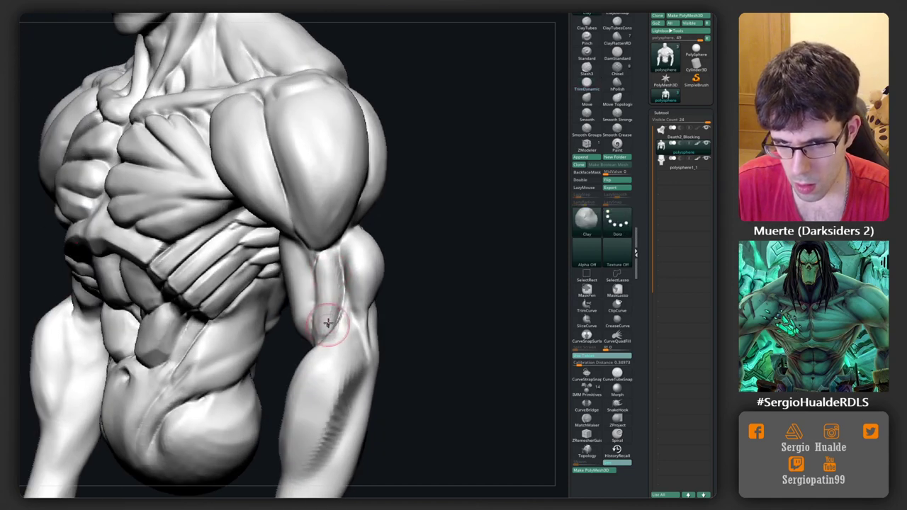
pyautogui.press('b')
pyautogui.press('t')
pyautogui.press('d')
pyautogui.moveTo(327, 261); pyautogui.dragTo(325, 258, button='right')
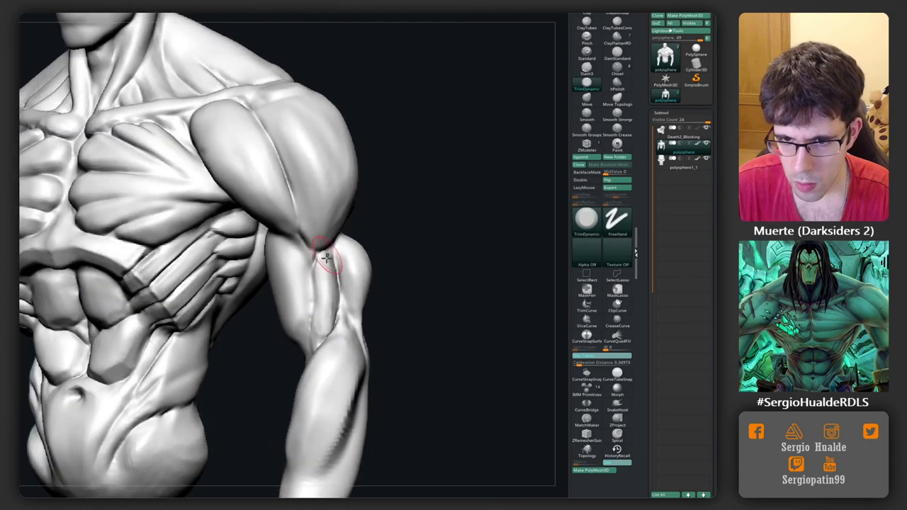
pyautogui.moveTo(328, 312)
pyautogui.mouseDown(button='right')
pyautogui.moveTo(312, 356)
pyautogui.moveTo(324, 348)
pyautogui.mouseUp(button='right')
# Switch to DamStandard and orbit toward the upper arm, chest and shoulder.
pyautogui.press('b')
pyautogui.press('d')
pyautogui.press('s')
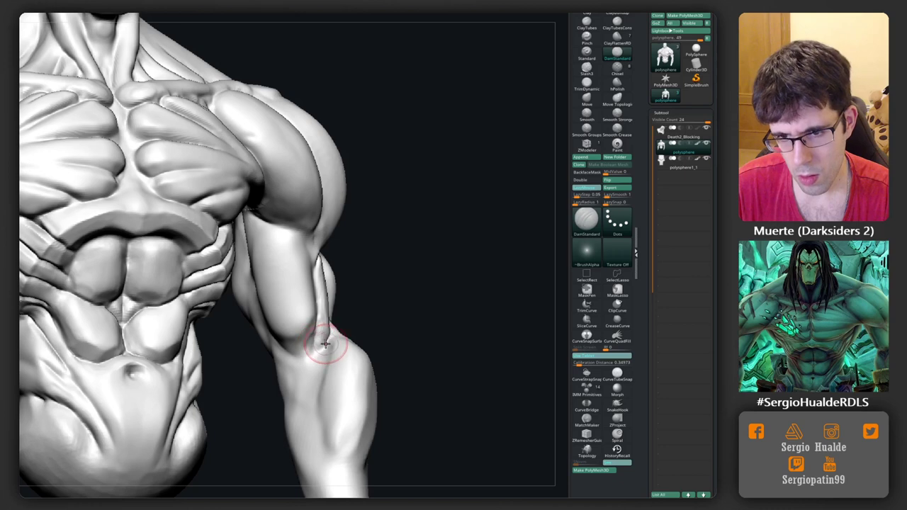
pyautogui.moveTo(314, 330); pyautogui.dragTo(294, 237, button='right')
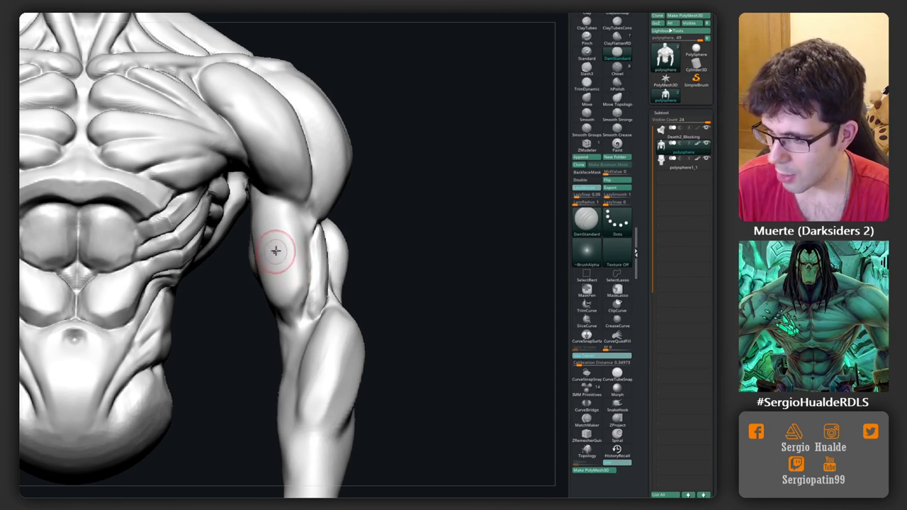
pyautogui.moveTo(274, 265)
pyautogui.keyDown('shift'); pyautogui.mouseDown(button='right')
pyautogui.moveTo(292, 294)
pyautogui.moveTo(294, 243)
pyautogui.moveTo(321, 245)
pyautogui.mouseUp(button='right'); pyautogui.keyUp('shift')
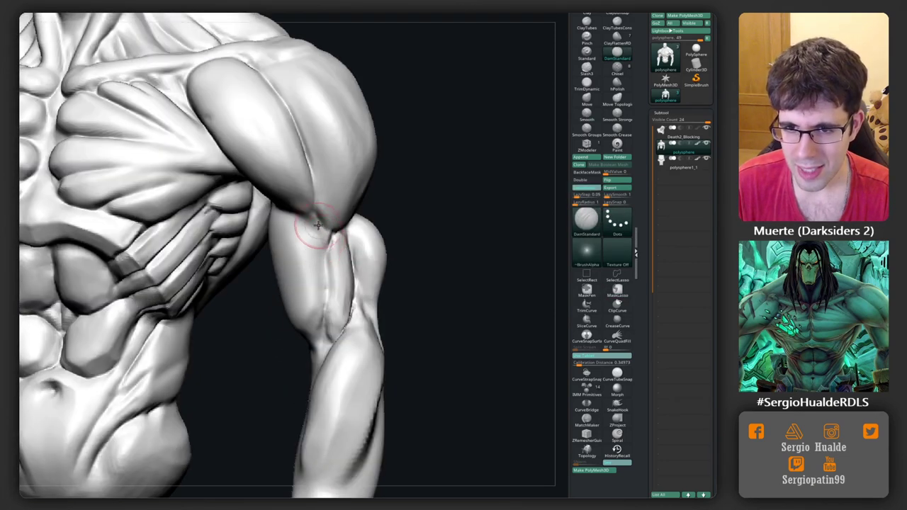
pyautogui.moveTo(304, 239); pyautogui.dragTo(304, 223, button='right')
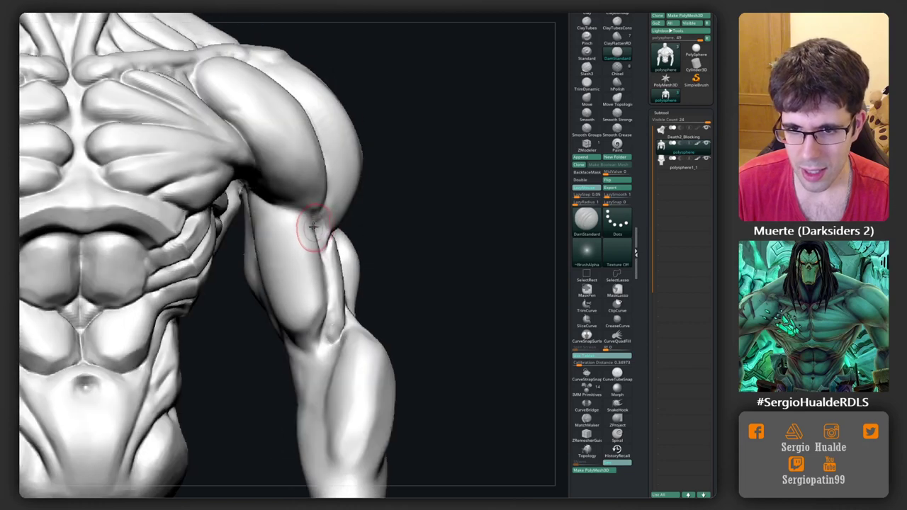
pyautogui.moveTo(298, 255); pyautogui.dragTo(207, 250, button='right')
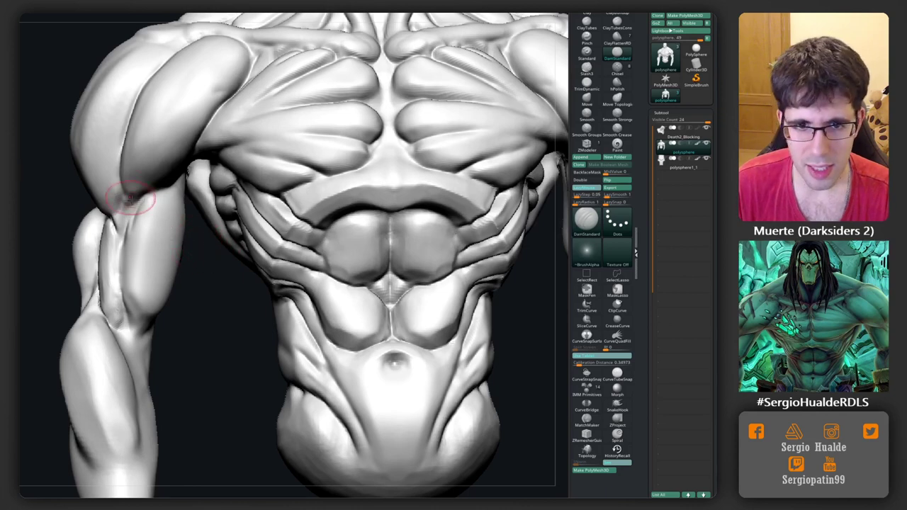
pyautogui.moveTo(139, 205); pyautogui.dragTo(146, 202, button='right')
pyautogui.moveTo(127, 238)
pyautogui.mouseDown(button='right')
pyautogui.moveTo(137, 215)
pyautogui.moveTo(183, 182)
pyautogui.moveTo(152, 197)
pyautogui.moveTo(150, 186)
pyautogui.mouseUp(button='right')
# Build up clay on the shoulder where the side ribs meet the upper arm.
pyautogui.press('b')
pyautogui.press('c')
pyautogui.press('l')
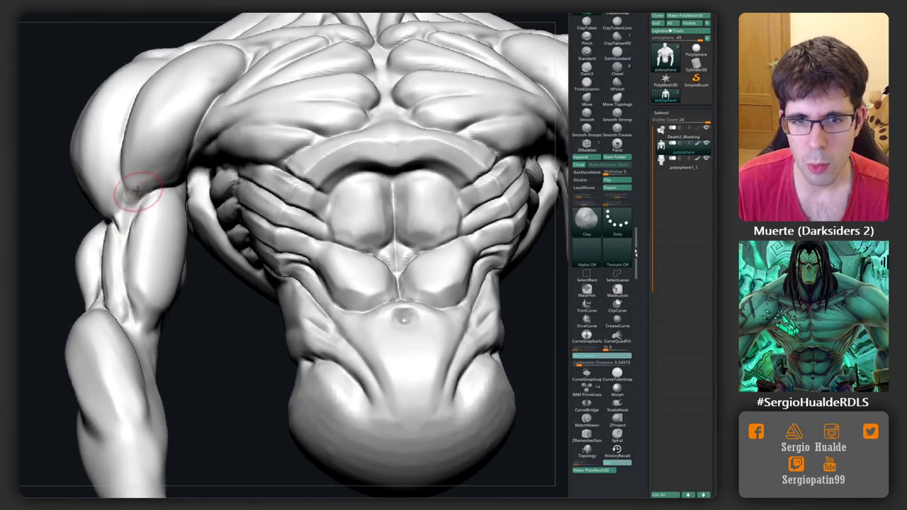
pyautogui.keyDown('shift'); pyautogui.moveTo(142, 182); pyautogui.dragTo(140, 178); pyautogui.keyUp('shift')
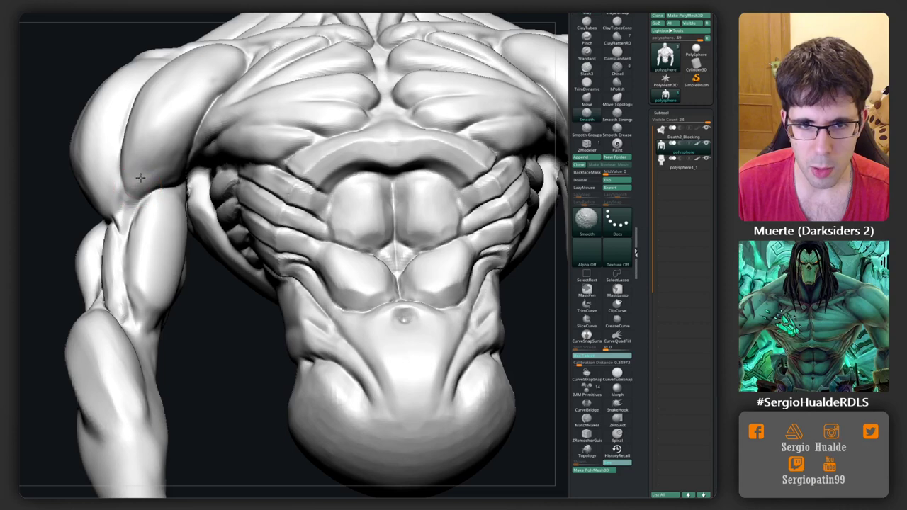
pyautogui.moveTo(148, 171); pyautogui.dragTo(125, 178, button='right')
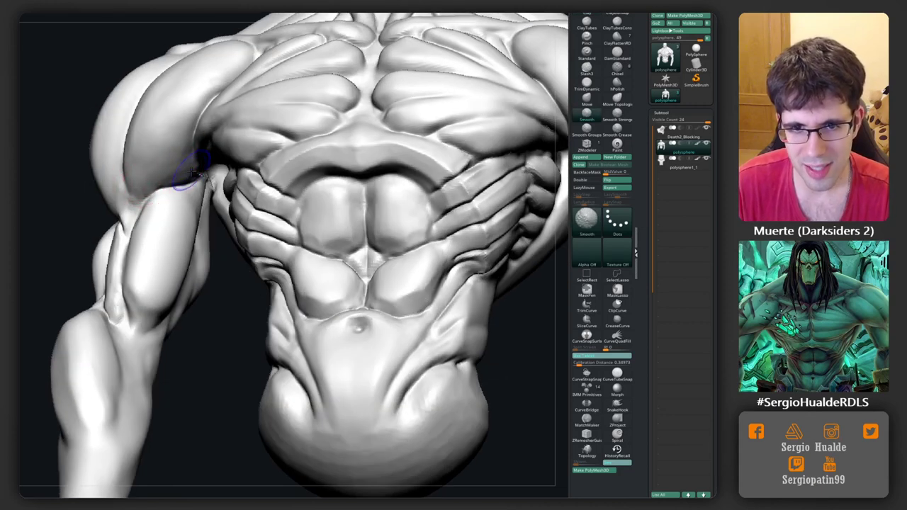
pyautogui.moveTo(203, 190)
pyautogui.mouseDown(button='right')
pyautogui.moveTo(201, 178)
pyautogui.moveTo(214, 190)
pyautogui.moveTo(210, 144)
pyautogui.moveTo(202, 179)
pyautogui.mouseUp(button='right')
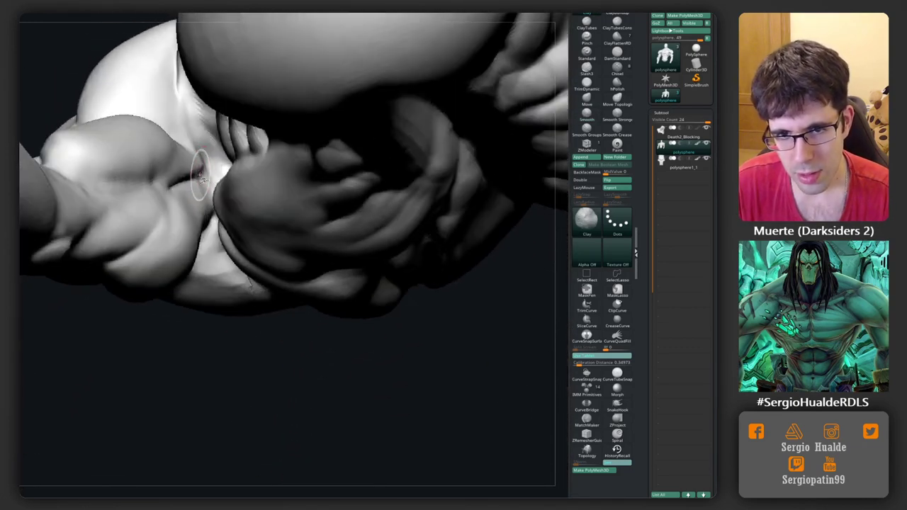
# Shift-smooth the armpit blend and snap the bust back to a front view.
pyautogui.press('b')
pyautogui.press('d')
pyautogui.press('s')
pyautogui.press('b')
pyautogui.press('c')
pyautogui.press('l')
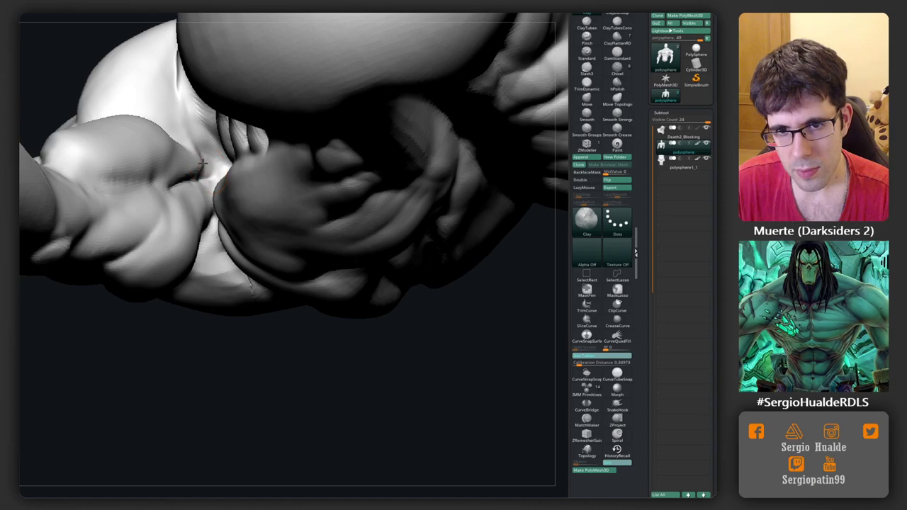
pyautogui.press('shift')
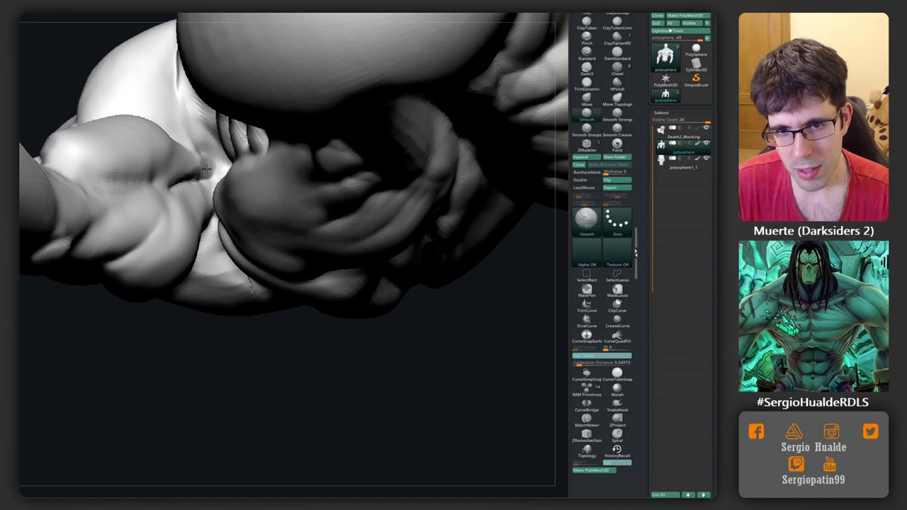
pyautogui.moveTo(192, 202)
pyautogui.mouseDown(button='right')
pyautogui.moveTo(216, 206)
pyautogui.moveTo(237, 156)
pyautogui.mouseUp(button='right')
pyautogui.press('ctrl')
pyautogui.keyDown('shift'); pyautogui.moveTo(259, 206); pyautogui.dragTo(250, 243, button='right'); pyautogui.keyUp('shift')
pyautogui.press('f')
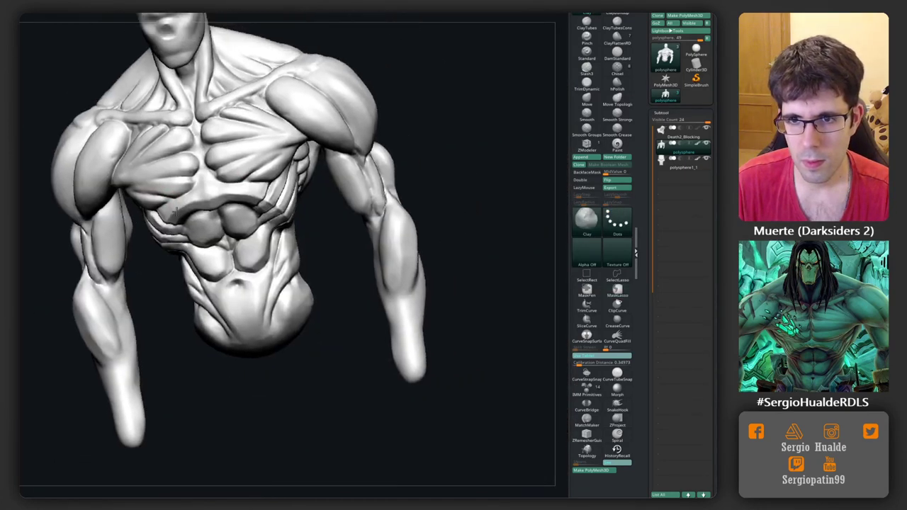
pyautogui.press('b')
pyautogui.press('m')
pyautogui.press('v')
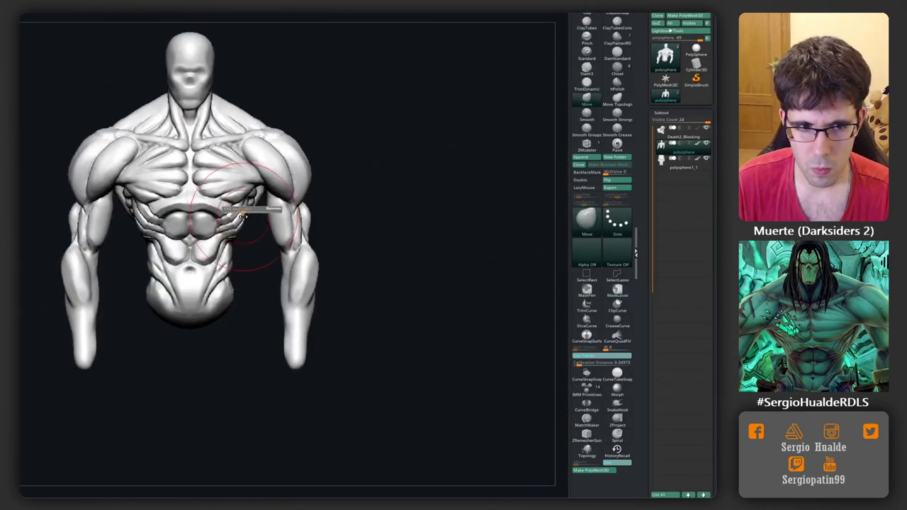
pyautogui.keyDown('ctrl'); pyautogui.keyDown('alt'); pyautogui.keyDown('shift'); pyautogui.moveTo(230, 276); pyautogui.dragTo(262, 151); pyautogui.keyUp('shift'); pyautogui.keyUp('alt'); pyautogui.keyUp('ctrl')
pyautogui.keyDown('ctrl'); pyautogui.keyDown('shift'); pyautogui.moveTo(234, 280); pyautogui.dragTo(245, 152); pyautogui.keyUp('shift'); pyautogui.keyUp('ctrl')
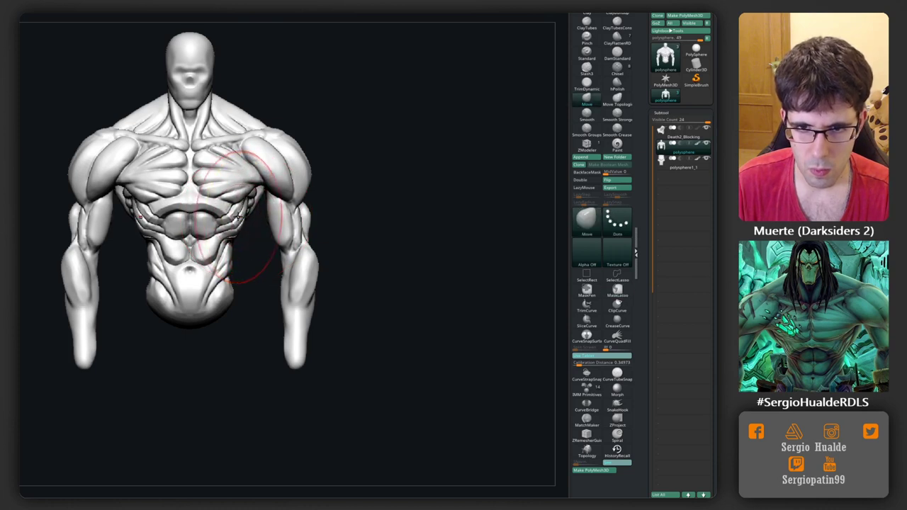
pyautogui.keyDown('ctrl'); pyautogui.keyDown('shift'); pyautogui.moveTo(205, 245); pyautogui.dragTo(245, 195); pyautogui.keyUp('shift'); pyautogui.keyUp('ctrl')
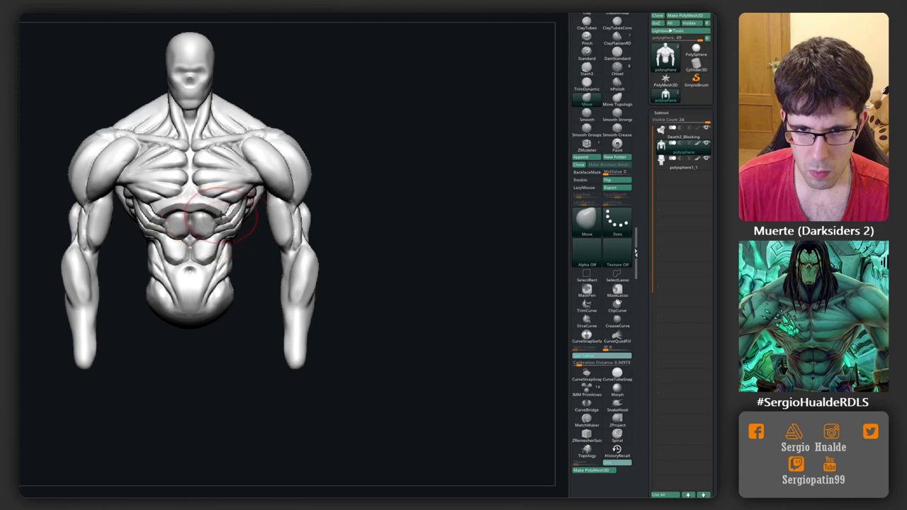
pyautogui.keyDown('ctrl'); pyautogui.keyDown('shift'); pyautogui.click(339, 165); pyautogui.keyUp('shift'); pyautogui.keyUp('ctrl')
pyautogui.moveTo(338, 166)
pyautogui.mouseDown()
pyautogui.moveTo(303, 192)
pyautogui.moveTo(344, 133)
pyautogui.moveTo(284, 162)
pyautogui.mouseUp()
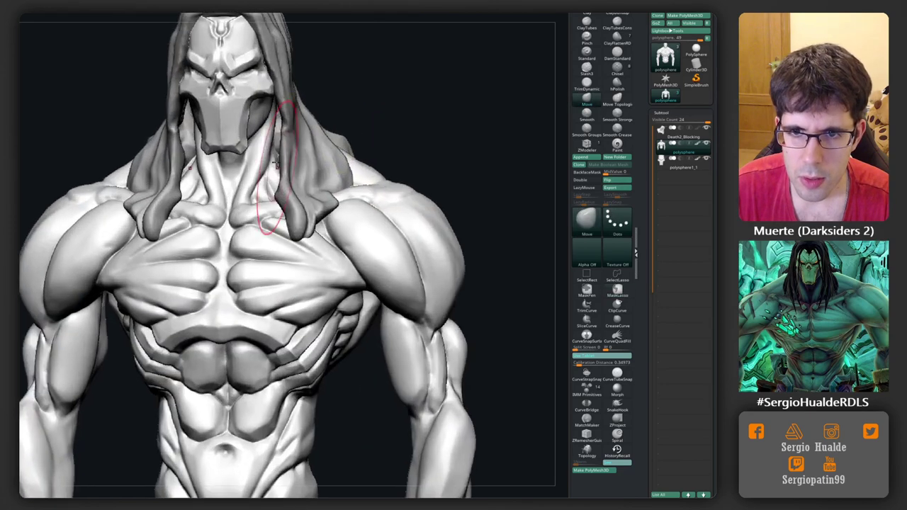
pyautogui.keyDown('ctrl'); pyautogui.keyDown('shift'); pyautogui.click(298, 161); pyautogui.keyUp('shift'); pyautogui.keyUp('ctrl')
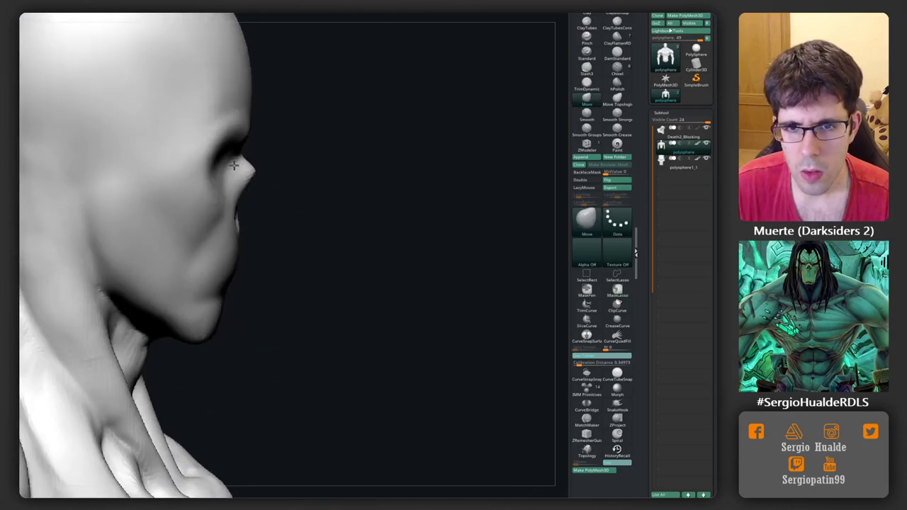
# Carve slit lines into both eye sockets with the DamStandard brush.
pyautogui.rightClick(234, 165)
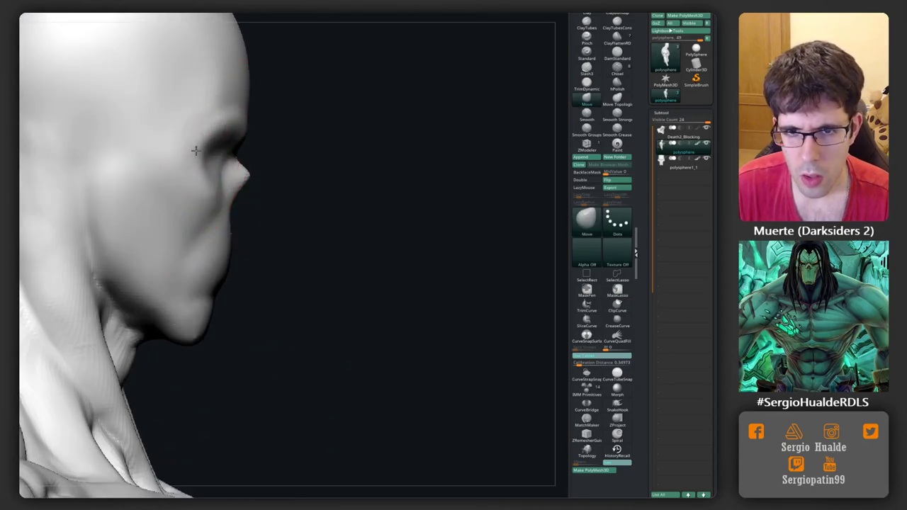
pyautogui.moveTo(218, 157)
pyautogui.mouseDown(button='right')
pyautogui.moveTo(269, 162)
pyautogui.moveTo(245, 158)
pyautogui.mouseUp(button='right')
pyautogui.press('b')
pyautogui.press('d')
pyautogui.press('s')
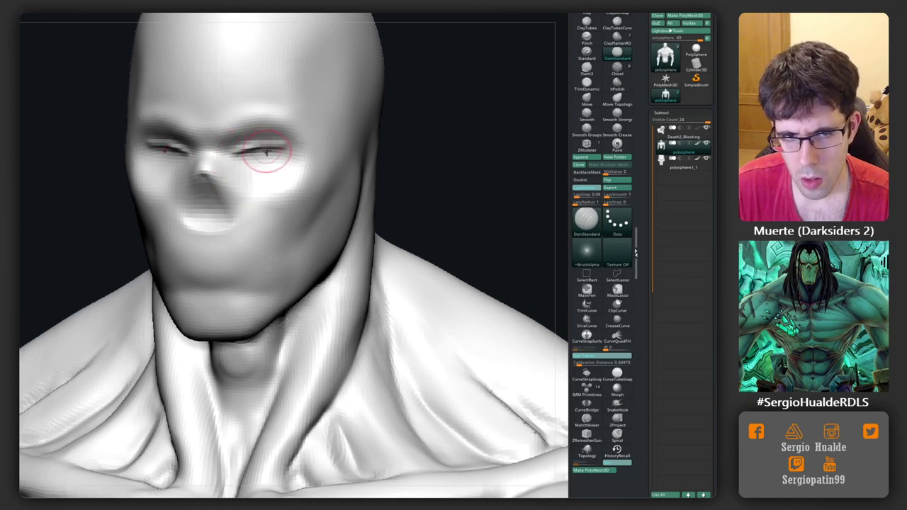
pyautogui.moveTo(266, 151); pyautogui.dragTo(258, 166, button='right')
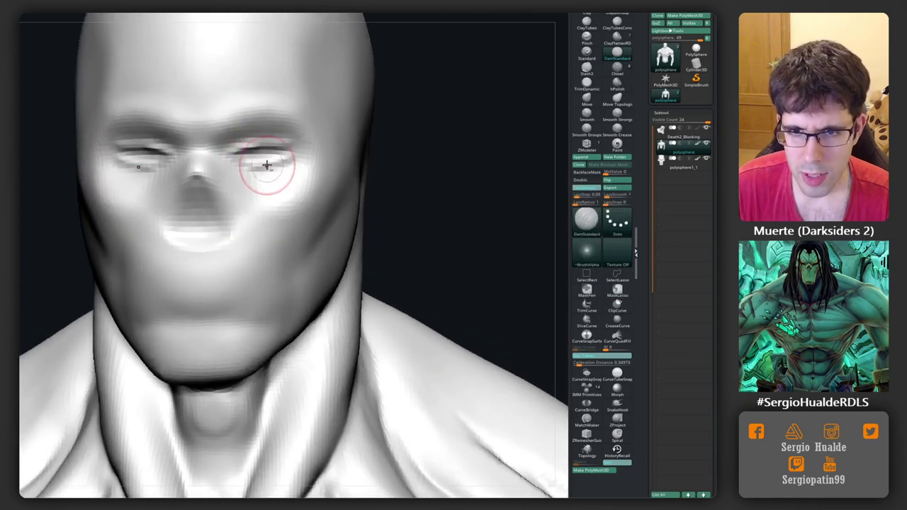
pyautogui.moveTo(266, 165)
pyautogui.mouseDown()
pyautogui.moveTo(263, 145)
pyautogui.moveTo(241, 152)
pyautogui.mouseUp()
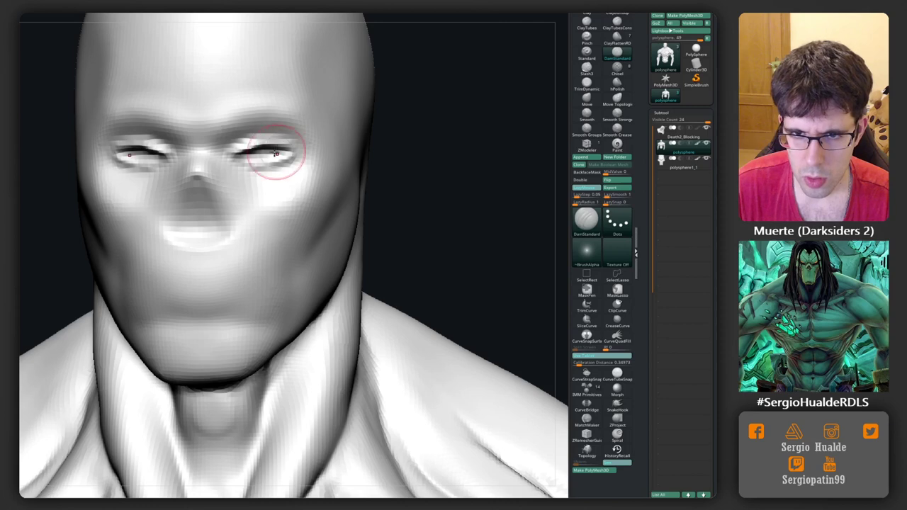
# Pull both outer eye corners outward with the Move brush.
pyautogui.press('b')
pyautogui.press('m')
pyautogui.press('v')
pyautogui.moveTo(263, 153)
pyautogui.mouseDown(button='right')
pyautogui.moveTo(272, 148)
pyautogui.moveTo(278, 170)
pyautogui.moveTo(314, 163)
pyautogui.moveTo(293, 172)
pyautogui.mouseUp(button='right')
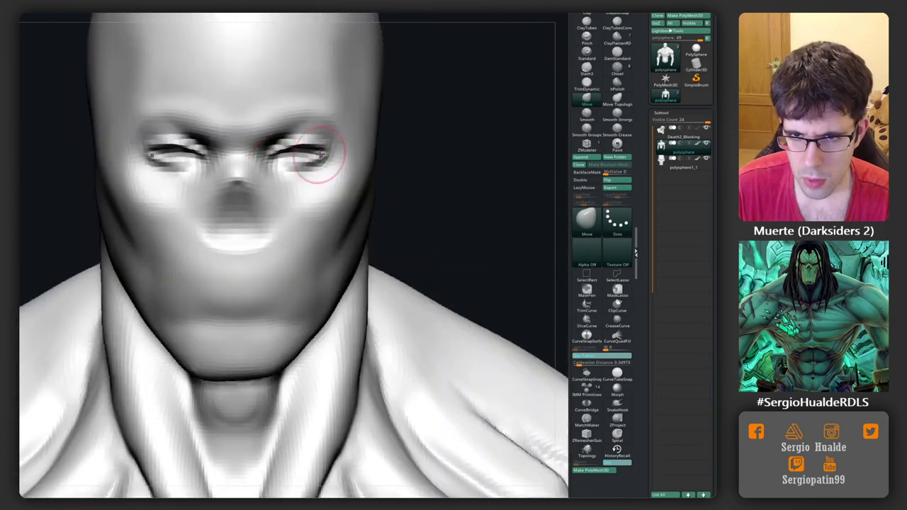
pyautogui.moveTo(321, 154); pyautogui.dragTo(330, 156)
pyautogui.moveTo(305, 186); pyautogui.dragTo(294, 162, button='right')
# Deepen the eyelid crease with DamStandard, then reshape the area around the eye with Move.
pyautogui.press('b')
pyautogui.press('d')
pyautogui.press('s')
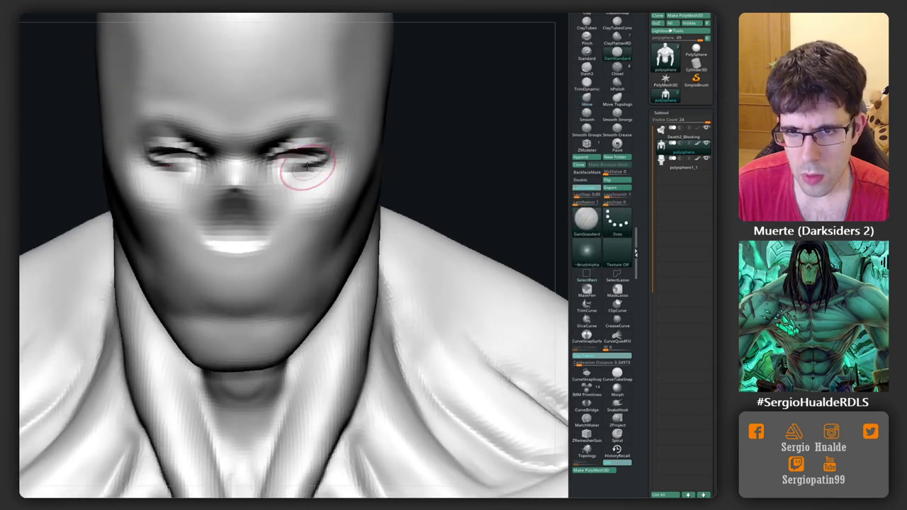
pyautogui.moveTo(301, 165); pyautogui.dragTo(314, 156)
pyautogui.press('b')
pyautogui.press('m')
pyautogui.press('v')
pyautogui.moveTo(303, 178)
pyautogui.mouseDown(button='right')
pyautogui.moveTo(310, 160)
pyautogui.moveTo(331, 154)
pyautogui.mouseUp(button='right')
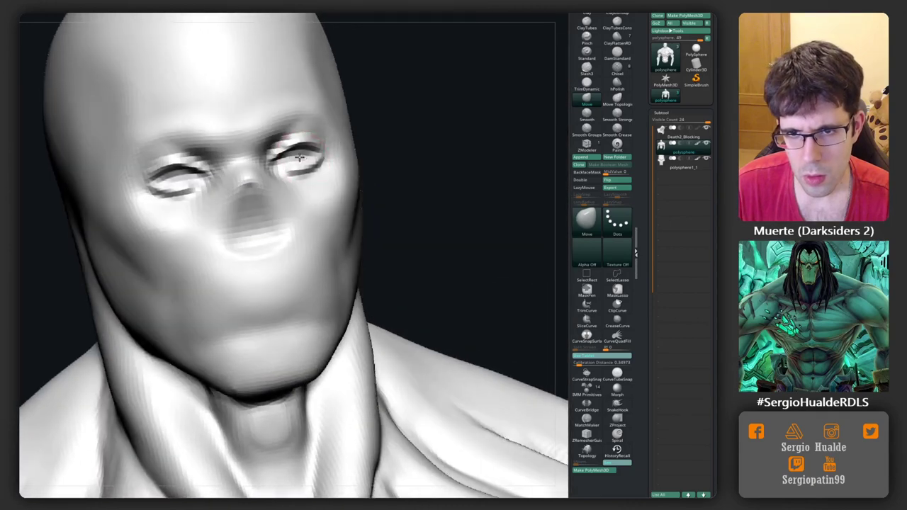
# Zoom out and orbit to a side profile to review the whole face.
pyautogui.press('b')
pyautogui.press('d')
pyautogui.press('s')
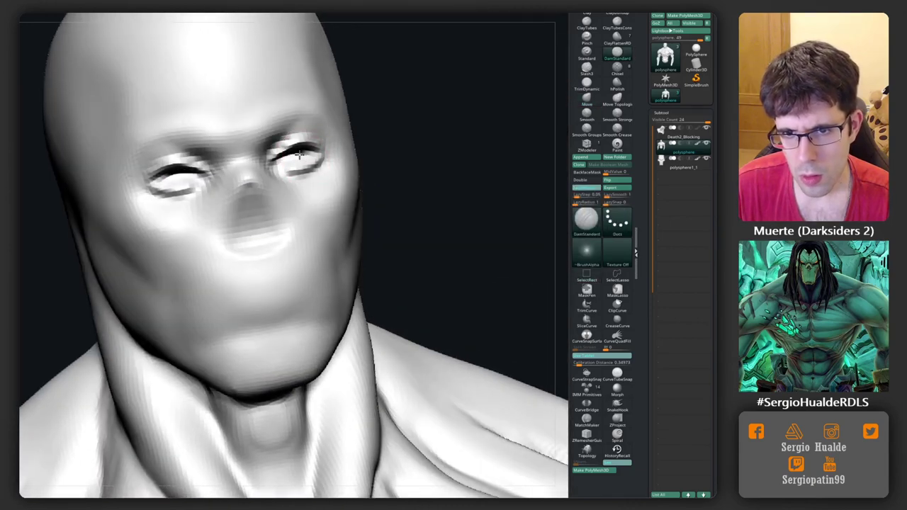
pyautogui.moveTo(312, 153)
pyautogui.mouseDown(button='right')
pyautogui.moveTo(272, 250)
pyautogui.moveTo(259, 199)
pyautogui.moveTo(299, 235)
pyautogui.moveTo(253, 203)
pyautogui.mouseUp(button='right')
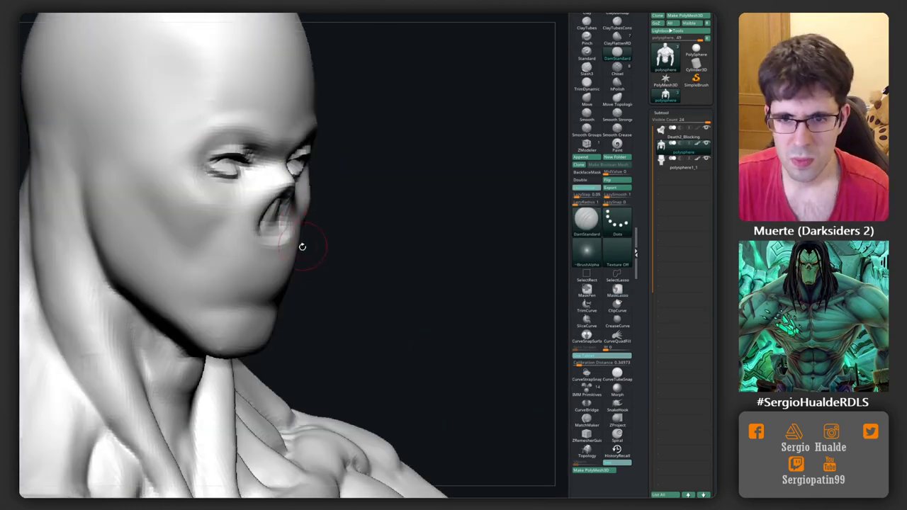
pyautogui.moveTo(303, 245)
pyautogui.mouseDown(button='right')
pyautogui.moveTo(303, 213)
pyautogui.moveTo(319, 211)
pyautogui.moveTo(212, 227)
pyautogui.moveTo(213, 235)
pyautogui.moveTo(241, 234)
pyautogui.mouseUp(button='right')
pyautogui.press('b')
pyautogui.press('m')
pyautogui.press('v')
# Build hollow cheek planes beneath both eyes with Clay, then check the lips in profile.
pyautogui.press('b')
pyautogui.press('c')
pyautogui.press('l')
pyautogui.moveTo(329, 192)
pyautogui.mouseDown()
pyautogui.moveTo(320, 205)
pyautogui.moveTo(331, 212)
pyautogui.moveTo(336, 199)
pyautogui.moveTo(345, 206)
pyautogui.moveTo(294, 197)
pyautogui.moveTo(320, 235)
pyautogui.moveTo(324, 203)
pyautogui.moveTo(332, 248)
pyautogui.moveTo(360, 192)
pyautogui.mouseUp()
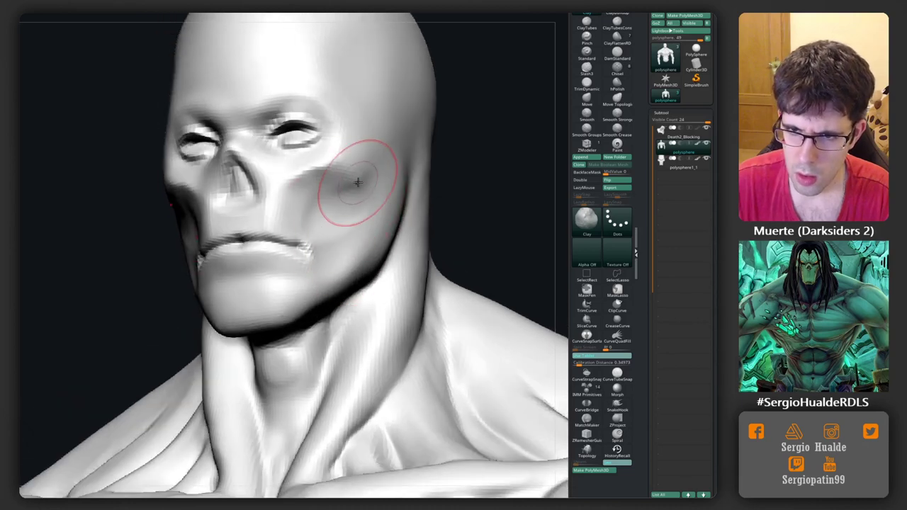
pyautogui.moveTo(371, 196)
pyautogui.mouseDown()
pyautogui.moveTo(324, 243)
pyautogui.moveTo(285, 231)
pyautogui.mouseUp()
pyautogui.keyDown('ctrl'); pyautogui.moveTo(282, 233); pyautogui.dragTo(284, 229, button='right'); pyautogui.keyUp('ctrl')
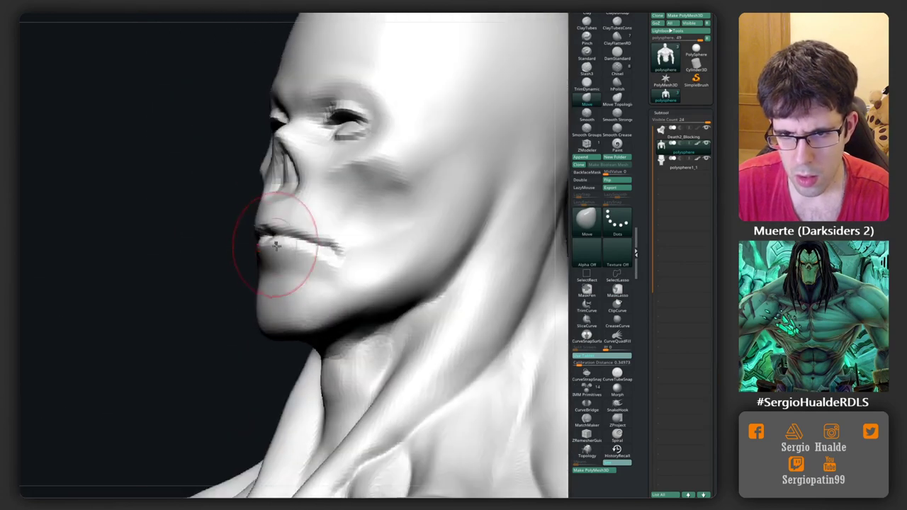
pyautogui.moveTo(279, 245); pyautogui.dragTo(294, 86, button='right')
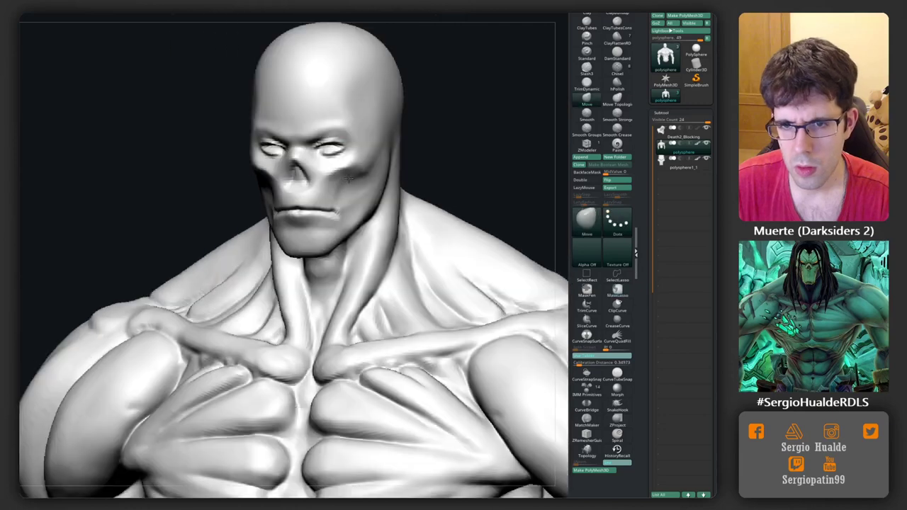
pyautogui.moveTo(350, 180); pyautogui.dragTo(353, 156, button='right')
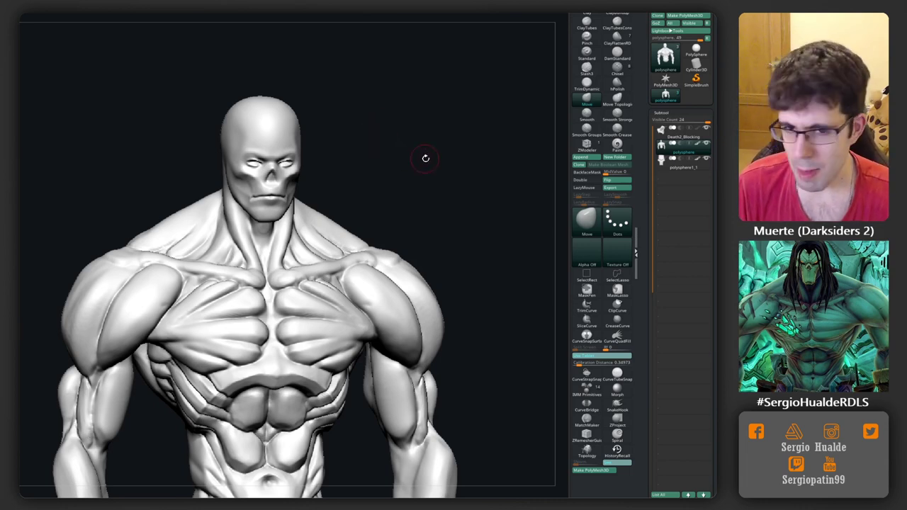
# Carve the pectoral and rib separations on the chest with DamStandard.
pyautogui.moveTo(426, 158)
pyautogui.mouseDown()
pyautogui.moveTo(294, 220)
pyautogui.moveTo(337, 222)
pyautogui.moveTo(297, 188)
pyautogui.moveTo(291, 195)
pyautogui.moveTo(305, 191)
pyautogui.mouseUp()
pyautogui.press('b')
pyautogui.press('d')
pyautogui.press('s')
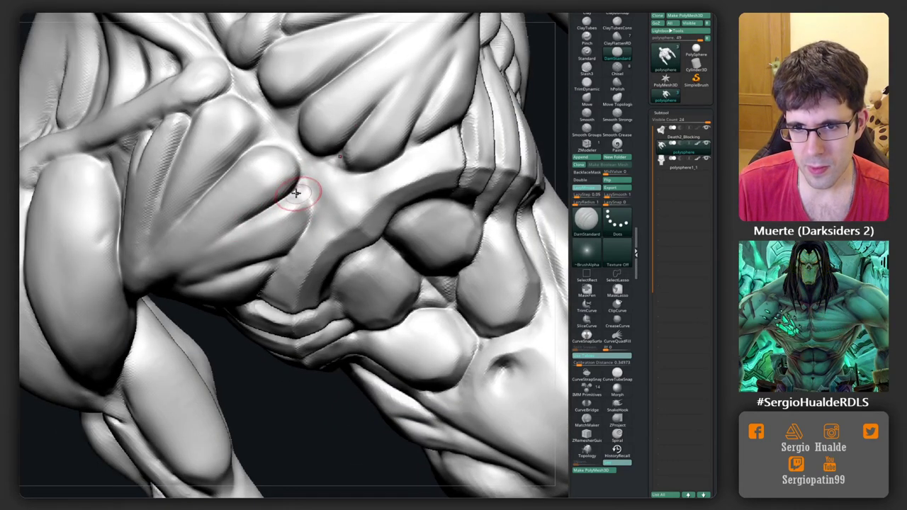
pyautogui.moveTo(305, 226); pyautogui.dragTo(277, 253)
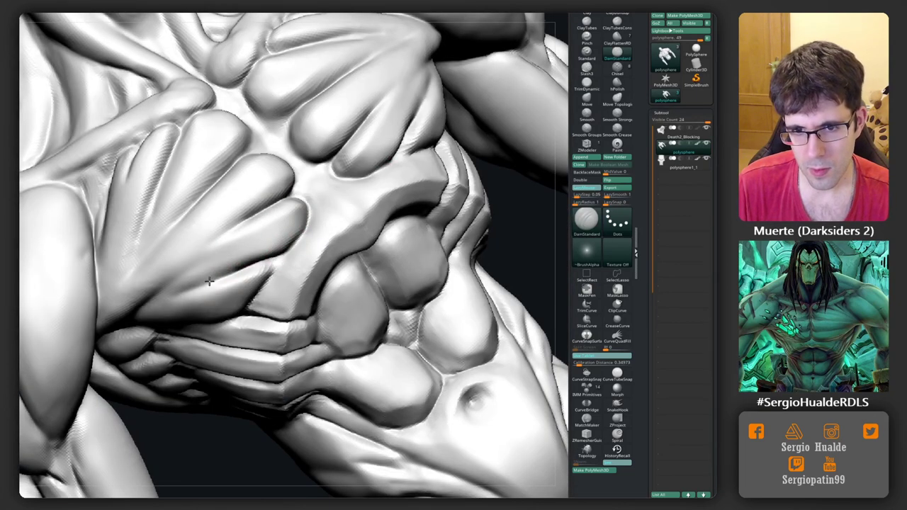
# Smooth the rib bands from several angles, then zoom out to the whole torso.
pyautogui.press('shift')
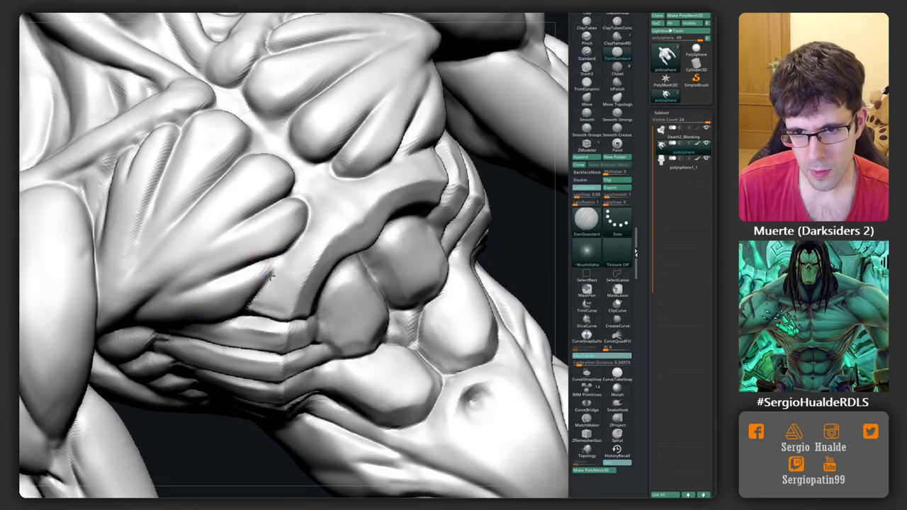
pyautogui.moveTo(268, 277); pyautogui.dragTo(259, 213)
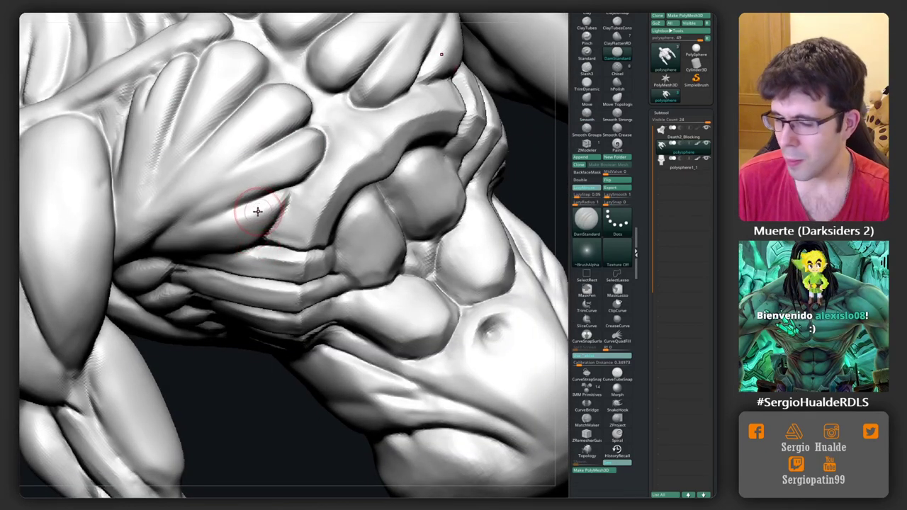
pyautogui.moveTo(280, 220)
pyautogui.mouseDown(button='right')
pyautogui.moveTo(282, 202)
pyautogui.moveTo(228, 316)
pyautogui.moveTo(192, 328)
pyautogui.moveTo(140, 369)
pyautogui.mouseUp(button='right')
pyautogui.moveTo(193, 311); pyautogui.dragTo(201, 298, button='right')
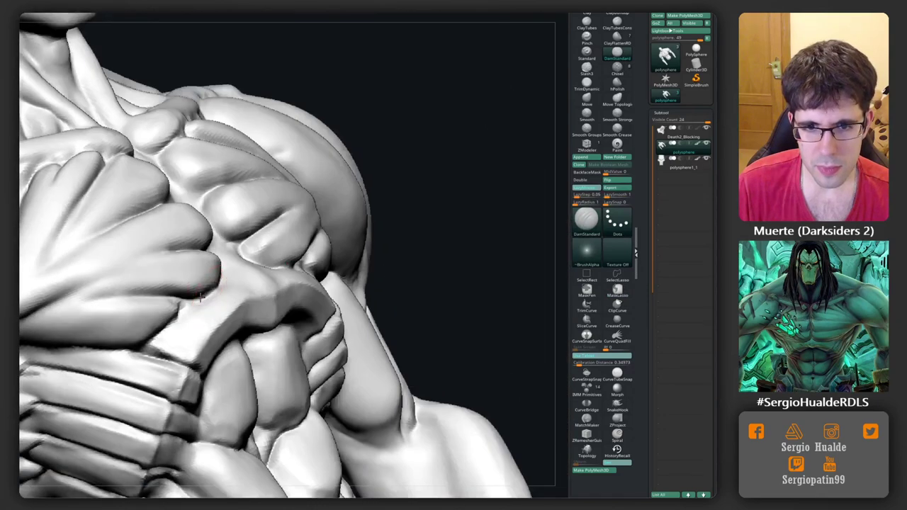
pyautogui.press('b')
pyautogui.press('c')
pyautogui.press('l')
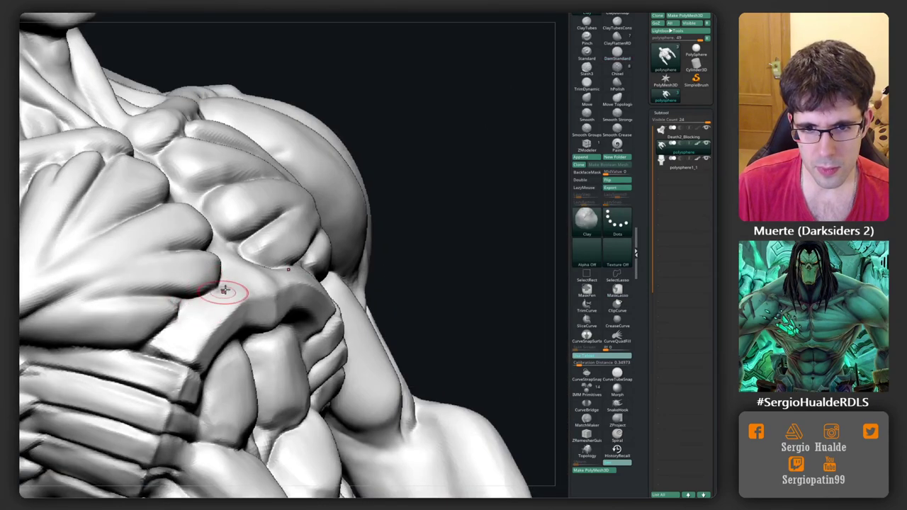
pyautogui.moveTo(196, 334)
pyautogui.keyDown('ctrl'); pyautogui.mouseDown(button='right')
pyautogui.moveTo(253, 260)
pyautogui.moveTo(224, 256)
pyautogui.moveTo(249, 277)
pyautogui.mouseUp(button='right'); pyautogui.keyUp('ctrl')
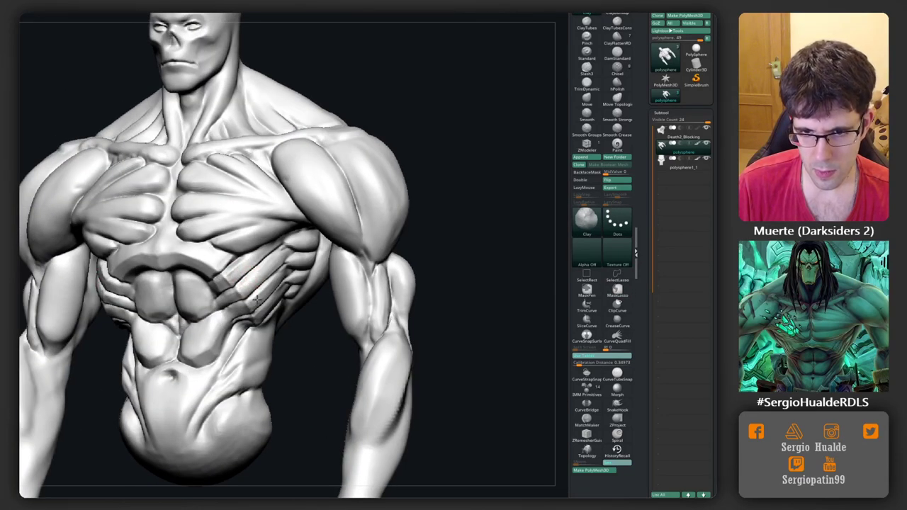
# Carve and smooth the side of the torso with DamStandard, then frame the shoulder and upper arm.
pyautogui.moveTo(276, 309); pyautogui.dragTo(264, 303, button='right')
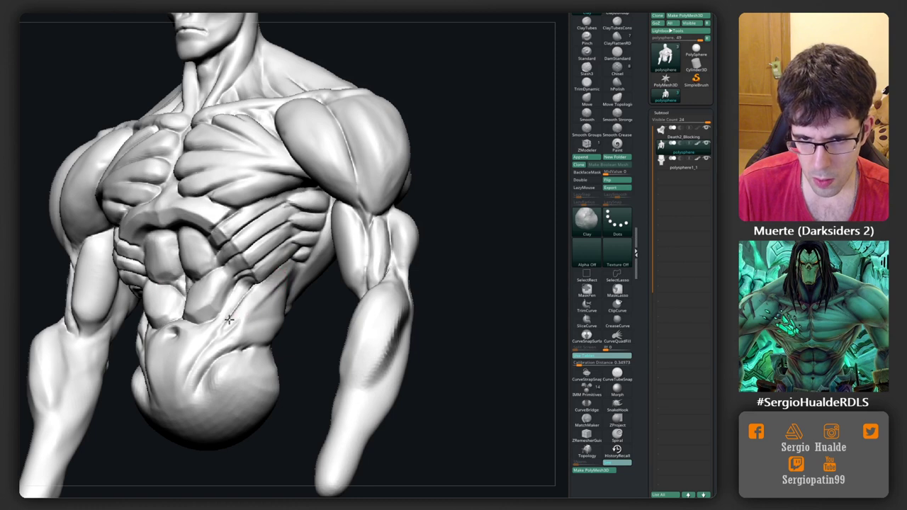
pyautogui.moveTo(244, 278); pyautogui.dragTo(246, 263, button='right')
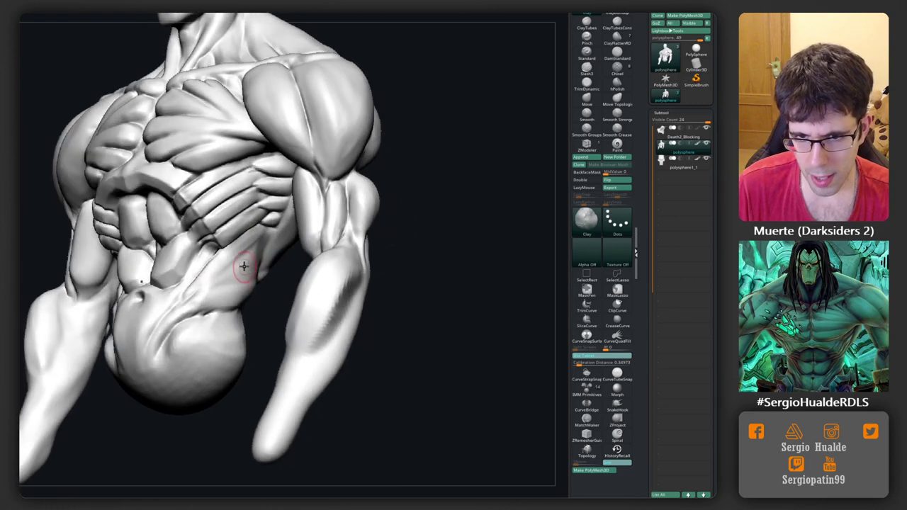
pyautogui.press('b')
pyautogui.press('d')
pyautogui.press('s')
pyautogui.press('shift')
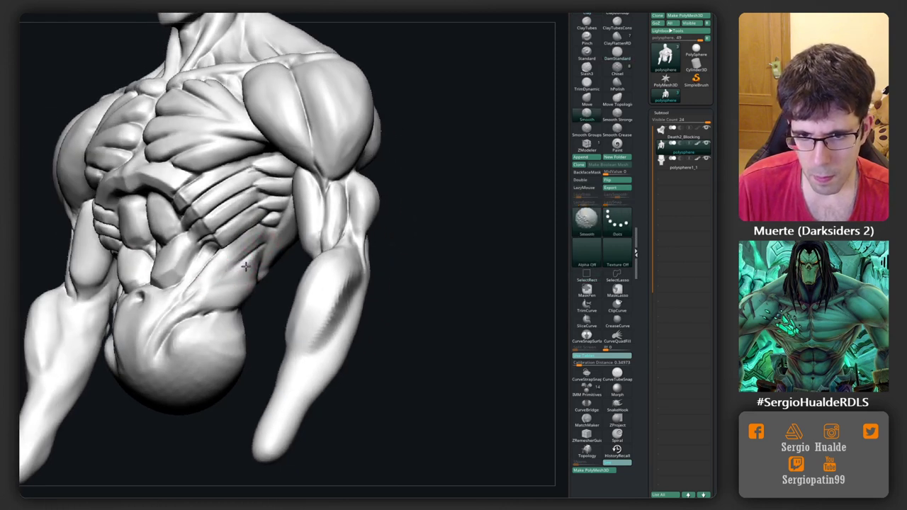
pyautogui.moveTo(218, 285)
pyautogui.mouseDown(button='right')
pyautogui.moveTo(257, 274)
pyautogui.moveTo(210, 284)
pyautogui.moveTo(198, 296)
pyautogui.moveTo(236, 279)
pyautogui.moveTo(202, 275)
pyautogui.mouseUp(button='right')
pyautogui.press('shift')
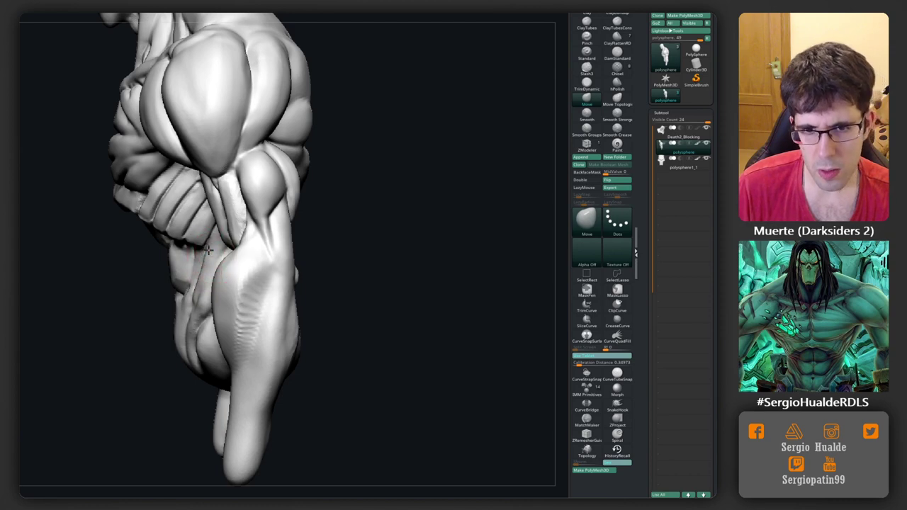
pyautogui.moveTo(208, 250)
pyautogui.mouseDown(button='right')
pyautogui.moveTo(195, 244)
pyautogui.moveTo(213, 284)
pyautogui.moveTo(242, 307)
pyautogui.moveTo(318, 192)
pyautogui.moveTo(293, 268)
pyautogui.moveTo(277, 239)
pyautogui.moveTo(252, 234)
pyautogui.moveTo(242, 208)
pyautogui.mouseUp(button='right')
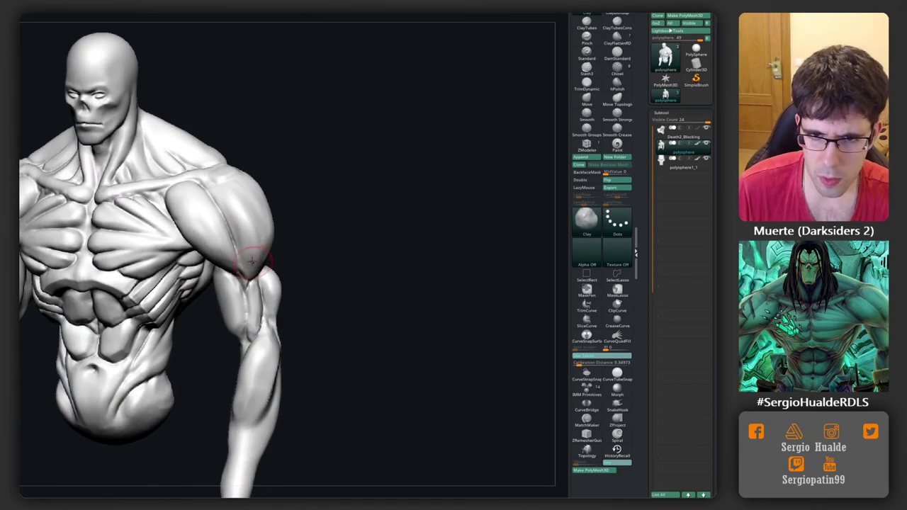
pyautogui.moveTo(252, 280)
pyautogui.mouseDown(button='right')
pyautogui.moveTo(251, 257)
pyautogui.moveTo(259, 310)
pyautogui.mouseUp(button='right')
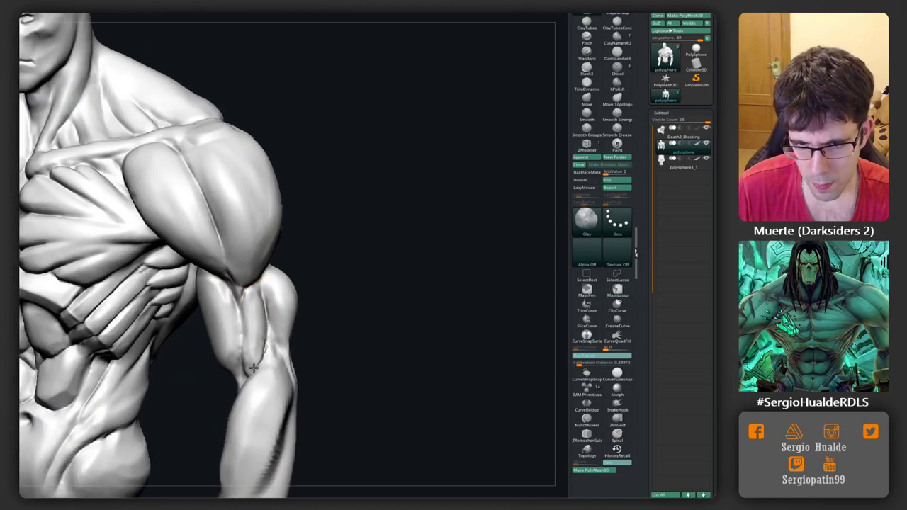
pyautogui.moveTo(253, 367)
pyautogui.mouseDown(button='right')
pyautogui.moveTo(252, 277)
pyautogui.moveTo(241, 328)
pyautogui.moveTo(251, 367)
pyautogui.moveTo(312, 285)
pyautogui.moveTo(304, 298)
pyautogui.moveTo(253, 286)
pyautogui.moveTo(269, 277)
pyautogui.moveTo(234, 297)
pyautogui.moveTo(224, 289)
pyautogui.mouseUp(button='right')
# Pull the shoulder surface upward with the Move brush to reshape it.
pyautogui.press('b')
pyautogui.press('m')
pyautogui.press('v')
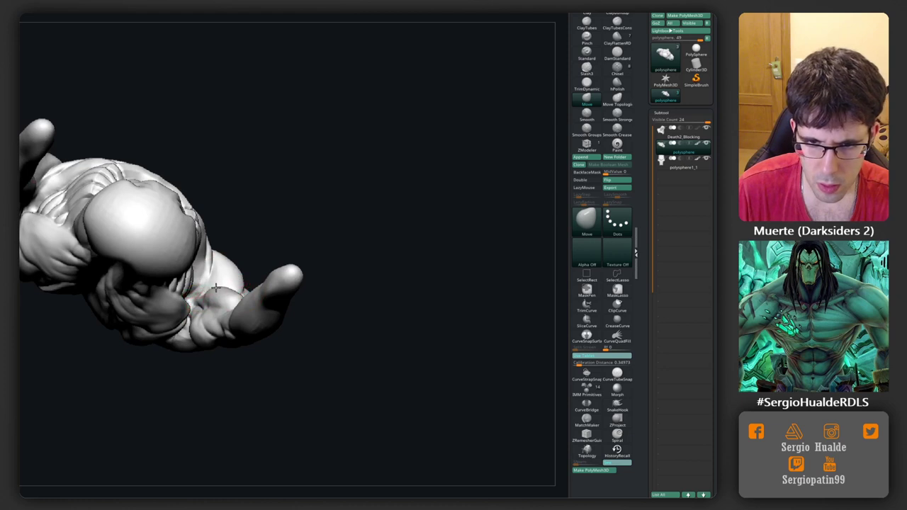
pyautogui.moveTo(291, 249)
pyautogui.mouseDown(button='right')
pyautogui.moveTo(239, 293)
pyautogui.moveTo(239, 314)
pyautogui.moveTo(385, 263)
pyautogui.moveTo(317, 242)
pyautogui.moveTo(290, 205)
pyautogui.moveTo(301, 217)
pyautogui.mouseUp(button='right')
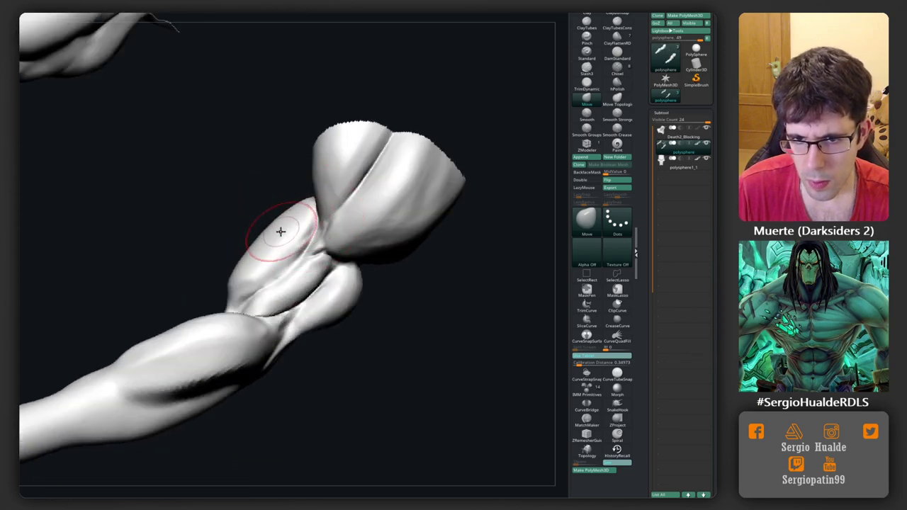
pyautogui.moveTo(268, 244); pyautogui.dragTo(309, 215, button='right')
pyautogui.moveTo(253, 193); pyautogui.dragTo(255, 186)
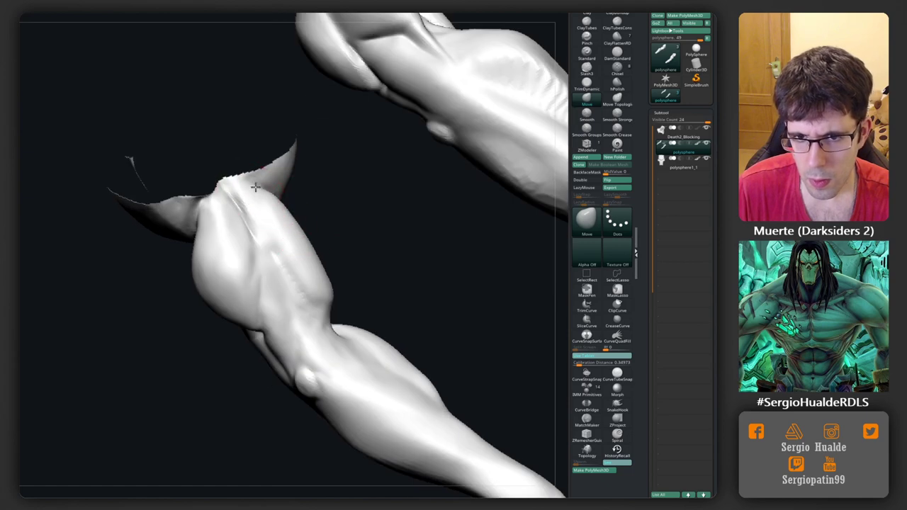
pyautogui.moveTo(269, 223); pyautogui.dragTo(251, 243, button='right')
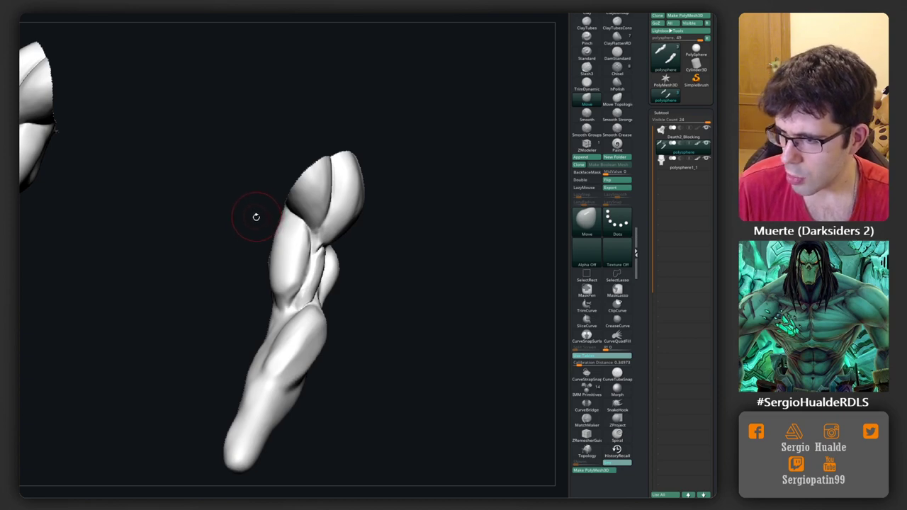
pyautogui.moveTo(249, 263)
pyautogui.keyDown('ctrl'); pyautogui.mouseDown(button='right')
pyautogui.moveTo(321, 228)
pyautogui.moveTo(260, 247)
pyautogui.moveTo(291, 283)
pyautogui.moveTo(268, 267)
pyautogui.mouseUp(button='right'); pyautogui.keyUp('ctrl')
# Build up and smooth the shoulder forms with Clay and Shift-Smooth.
pyautogui.press('b')
pyautogui.press('d')
pyautogui.press('s')
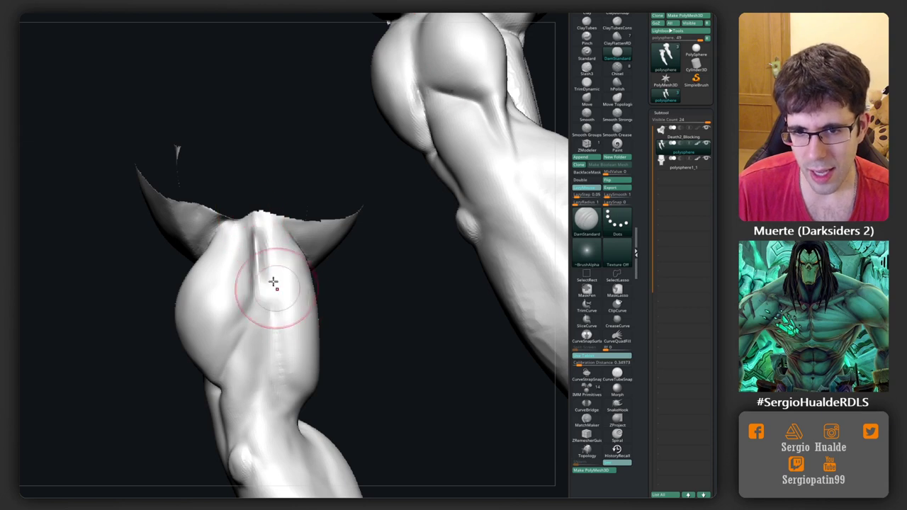
pyautogui.moveTo(270, 324); pyautogui.dragTo(270, 325, button='right')
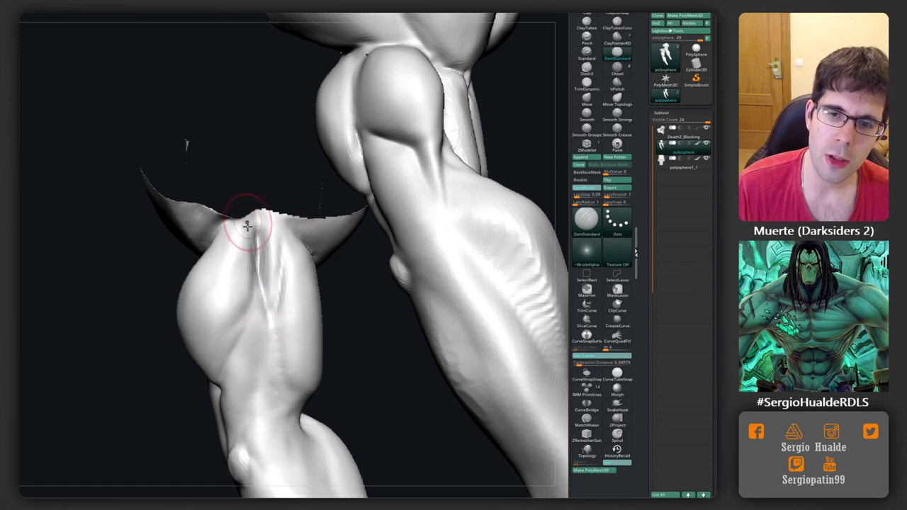
pyautogui.press('b')
pyautogui.press('c')
pyautogui.press('l')
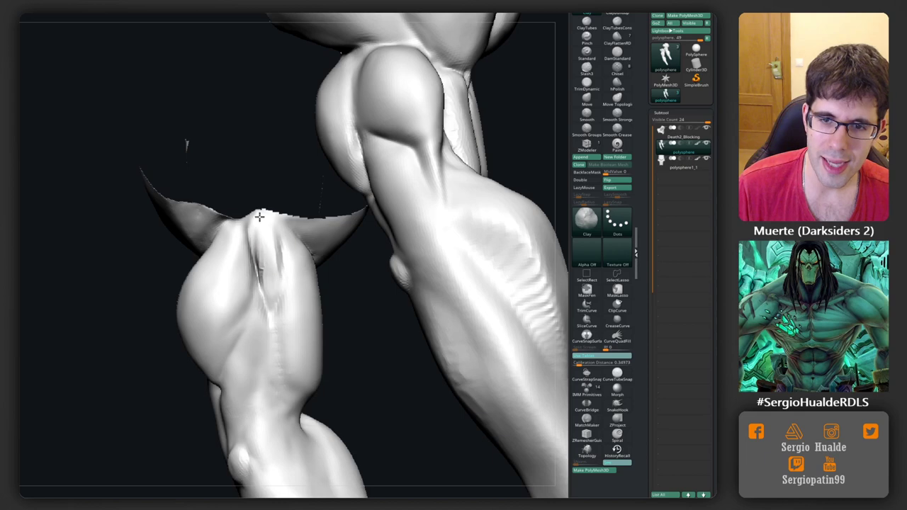
pyautogui.moveTo(260, 214); pyautogui.dragTo(277, 288, button='right')
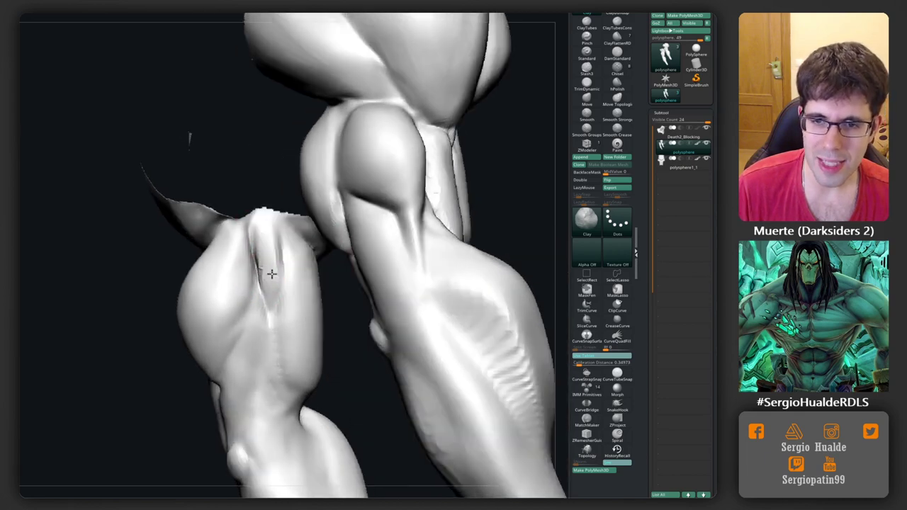
pyautogui.press('shift')
pyautogui.moveTo(254, 236)
pyautogui.mouseDown(button='right')
pyautogui.moveTo(284, 239)
pyautogui.moveTo(253, 267)
pyautogui.moveTo(274, 300)
pyautogui.mouseUp(button='right')
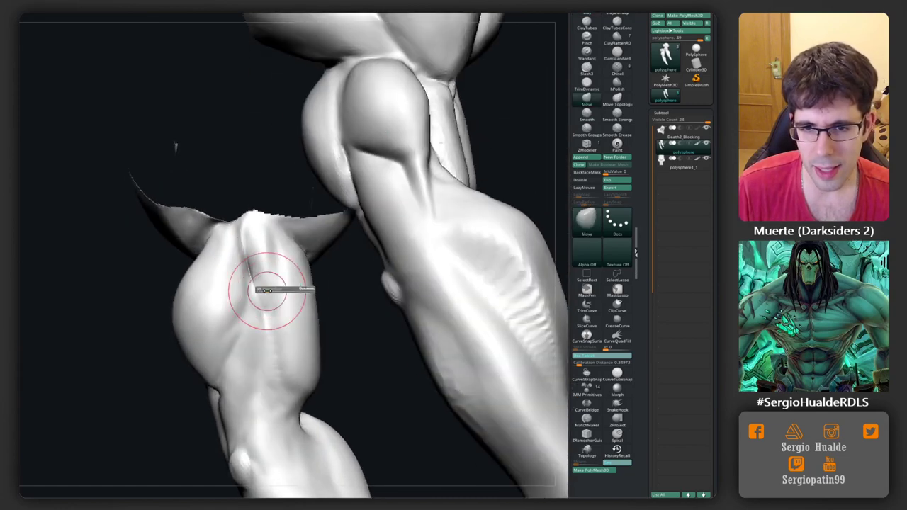
# Push the ridge on the upper body into shape with the Move brush.
pyautogui.press('b')
pyautogui.press('m')
pyautogui.press('v')
pyautogui.moveTo(261, 299); pyautogui.dragTo(304, 284)
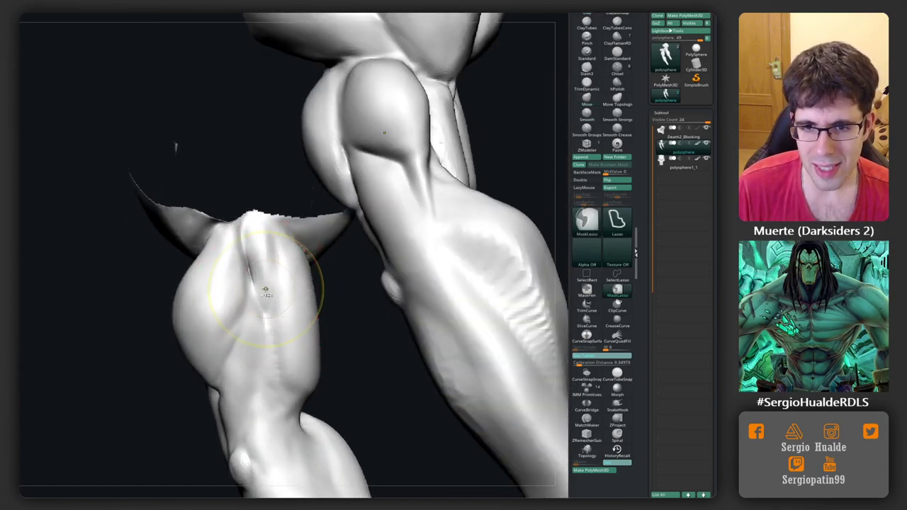
pyautogui.moveTo(249, 257)
pyautogui.mouseDown(button='right')
pyautogui.moveTo(253, 280)
pyautogui.moveTo(243, 290)
pyautogui.moveTo(249, 262)
pyautogui.mouseUp(button='right')
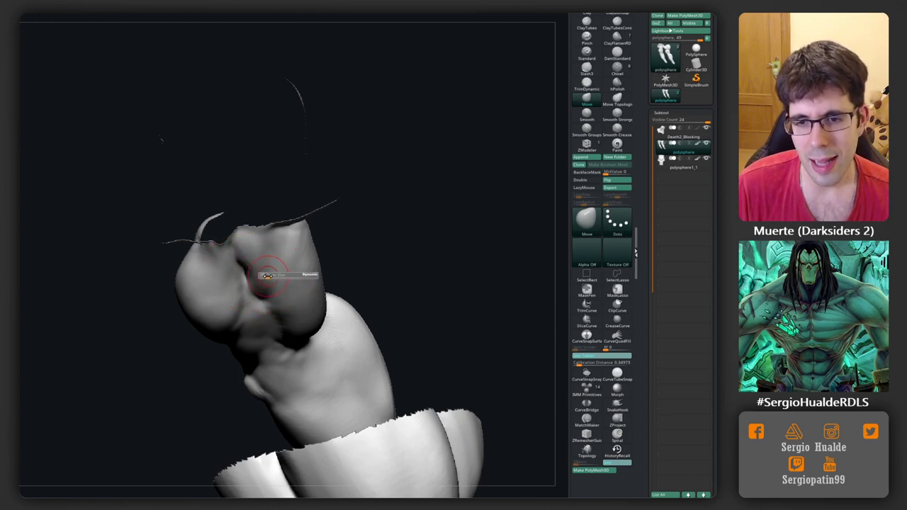
pyautogui.moveTo(270, 266)
pyautogui.mouseDown(button='right')
pyautogui.moveTo(223, 263)
pyautogui.moveTo(220, 317)
pyautogui.mouseUp(button='right')
# Smooth the shoulder surface with Clay while orbiting around the shoulder and horn.
pyautogui.press('b')
pyautogui.press('c')
pyautogui.press('l')
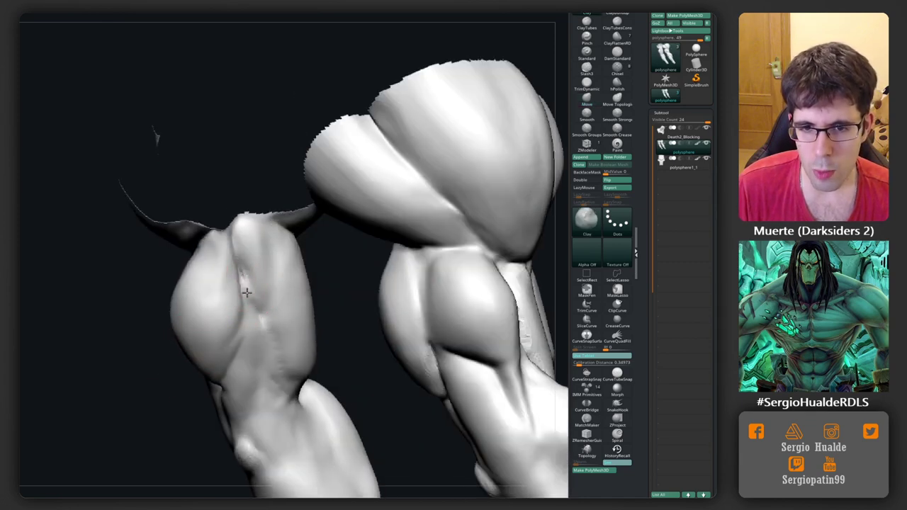
pyautogui.press('b')
pyautogui.press('d')
pyautogui.press('s')
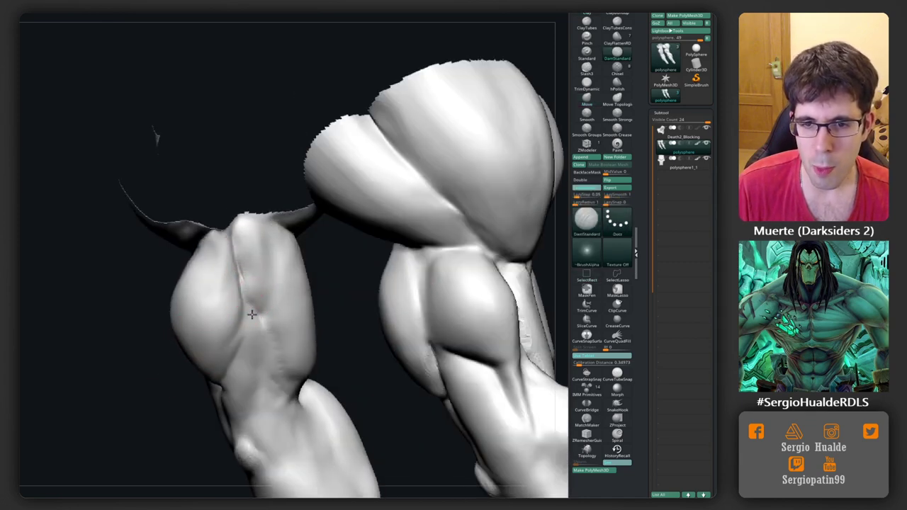
pyautogui.press('b')
pyautogui.press('c')
pyautogui.press('l')
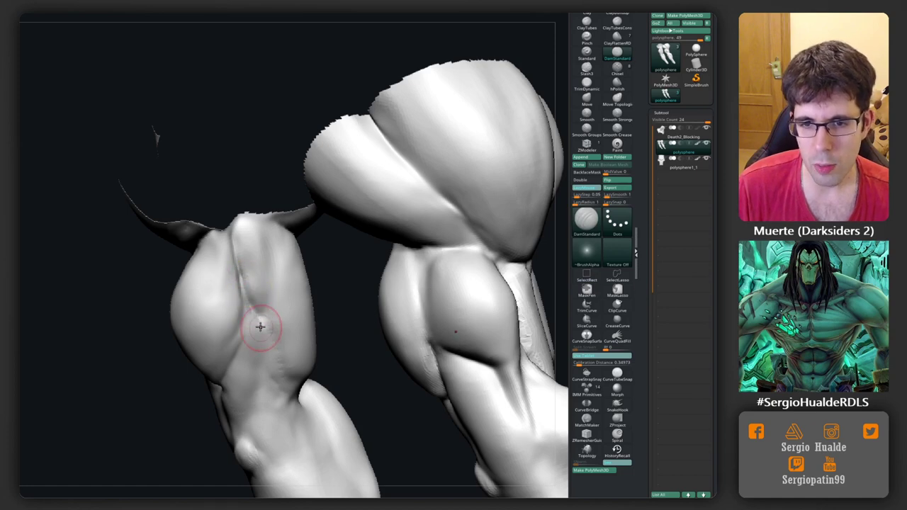
pyautogui.moveTo(260, 324); pyautogui.dragTo(243, 314, button='right')
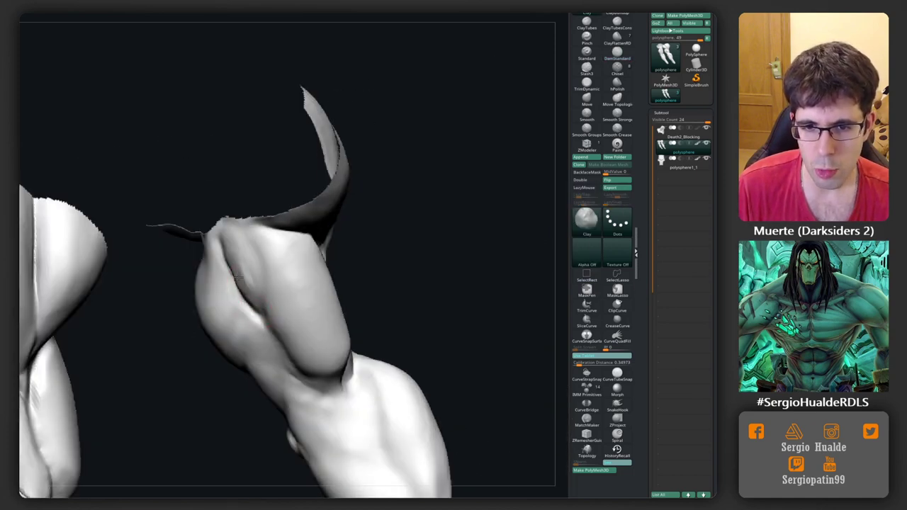
pyautogui.moveTo(237, 277)
pyautogui.mouseDown(button='right')
pyautogui.moveTo(267, 259)
pyautogui.moveTo(235, 260)
pyautogui.mouseUp(button='right')
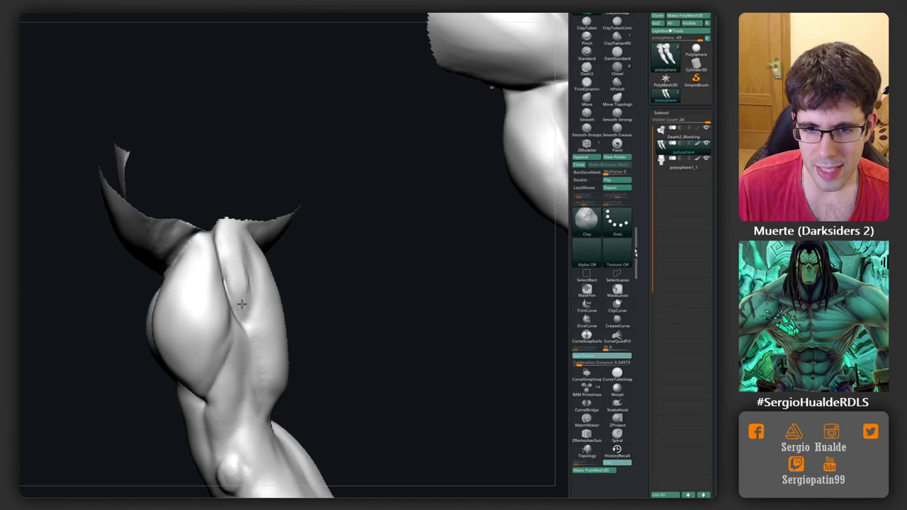
pyautogui.keyDown('shift'); pyautogui.moveTo(241, 303); pyautogui.dragTo(244, 261); pyautogui.keyUp('shift')
pyautogui.moveTo(247, 309)
pyautogui.mouseDown(button='right')
pyautogui.moveTo(233, 273)
pyautogui.moveTo(223, 304)
pyautogui.mouseUp(button='right')
# Carve a thin crease into the shoulder with DamStandard and smooth it.
pyautogui.press('b')
pyautogui.press('d')
pyautogui.press('s')
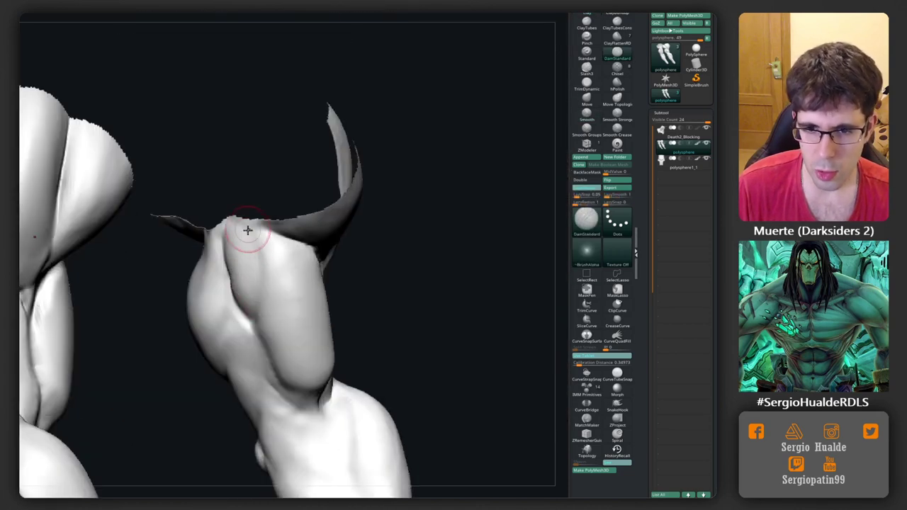
pyautogui.moveTo(245, 246)
pyautogui.mouseDown(button='right')
pyautogui.moveTo(286, 307)
pyautogui.moveTo(248, 286)
pyautogui.mouseUp(button='right')
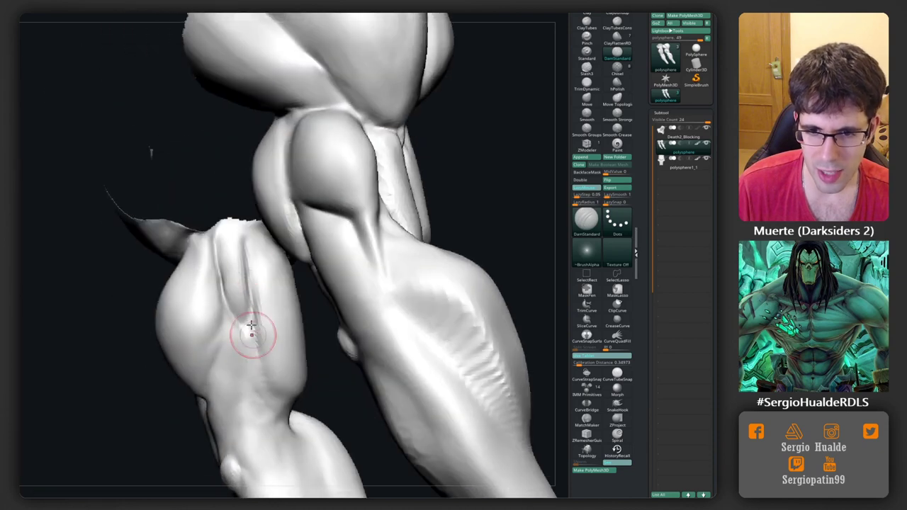
pyautogui.moveTo(251, 323); pyautogui.dragTo(267, 387)
pyautogui.press('shift')
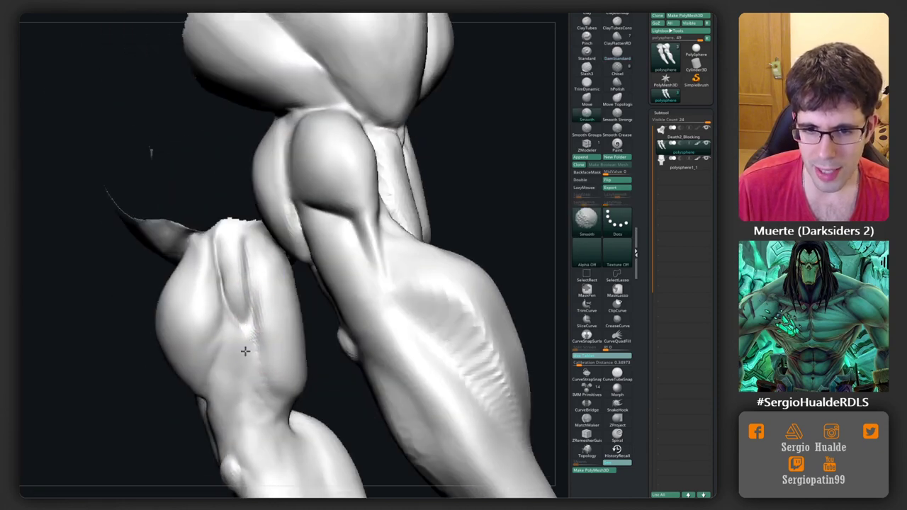
pyautogui.moveTo(248, 318)
pyautogui.mouseDown(button='right')
pyautogui.moveTo(213, 298)
pyautogui.moveTo(242, 287)
pyautogui.moveTo(235, 255)
pyautogui.moveTo(267, 344)
pyautogui.moveTo(352, 263)
pyautogui.mouseUp(button='right')
pyautogui.press('b')
pyautogui.press('m')
pyautogui.press('v')
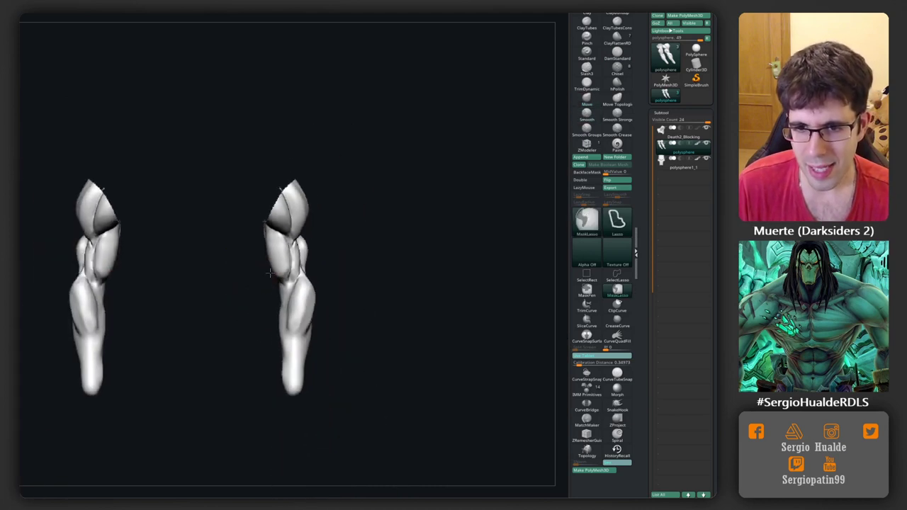
# Unhide the torso with the skull head and push the right-rib muscles with Move.
pyautogui.keyDown('ctrl'); pyautogui.keyDown('shift'); pyautogui.moveTo(315, 268); pyautogui.dragTo(241, 266); pyautogui.keyUp('shift'); pyautogui.keyUp('ctrl')
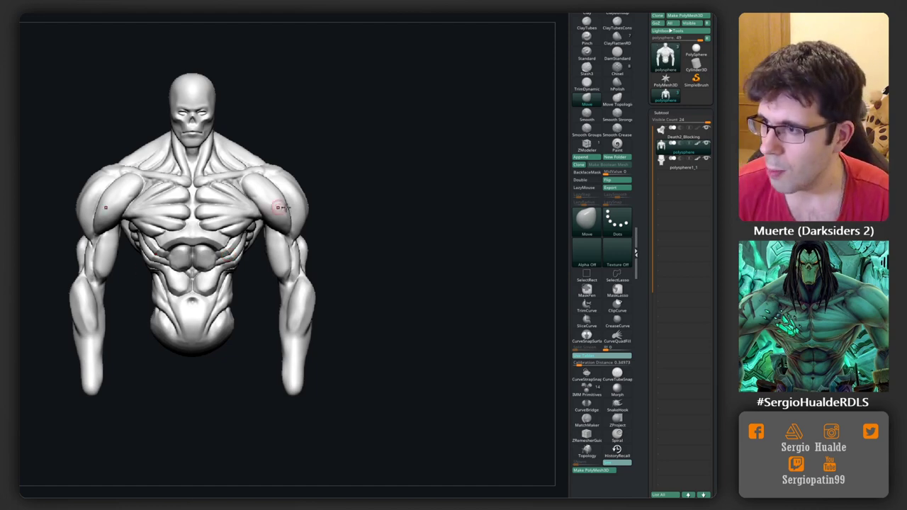
pyautogui.moveTo(335, 134)
pyautogui.mouseDown()
pyautogui.moveTo(248, 246)
pyautogui.moveTo(259, 249)
pyautogui.moveTo(290, 219)
pyautogui.mouseUp()
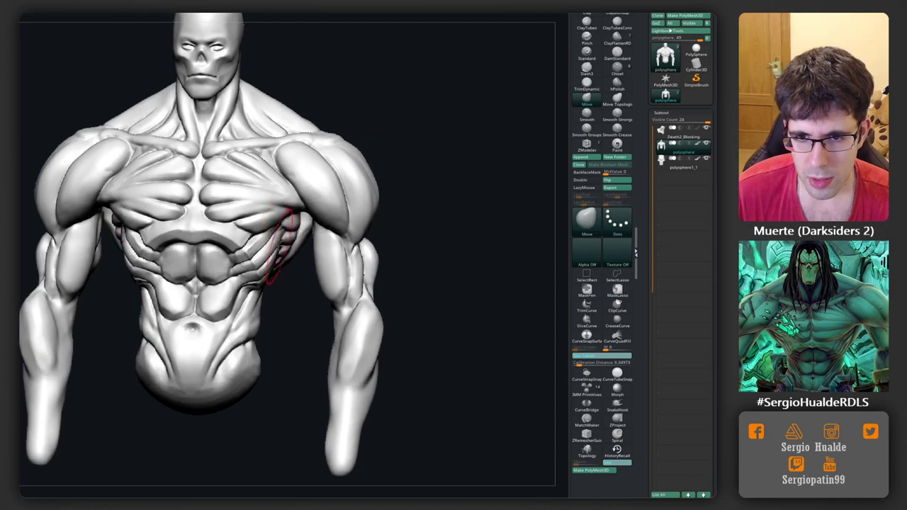
pyautogui.moveTo(269, 278); pyautogui.dragTo(275, 243)
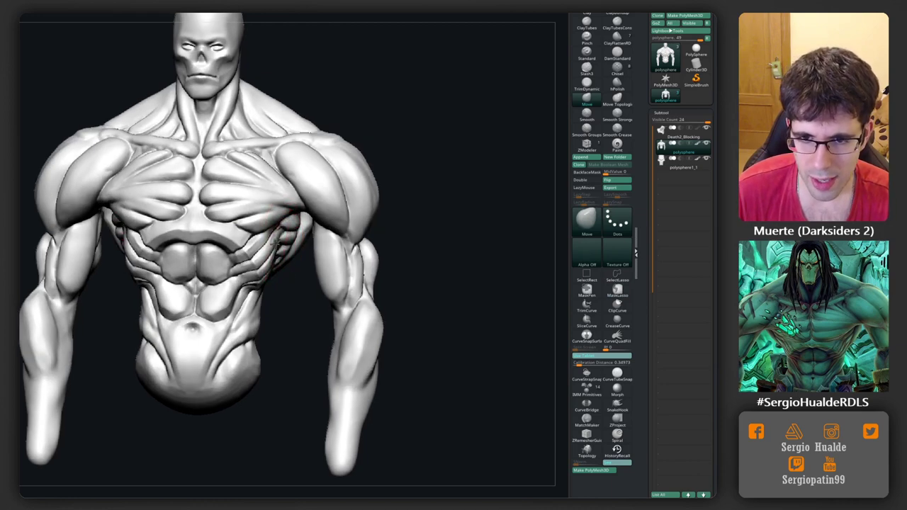
pyautogui.press('f')
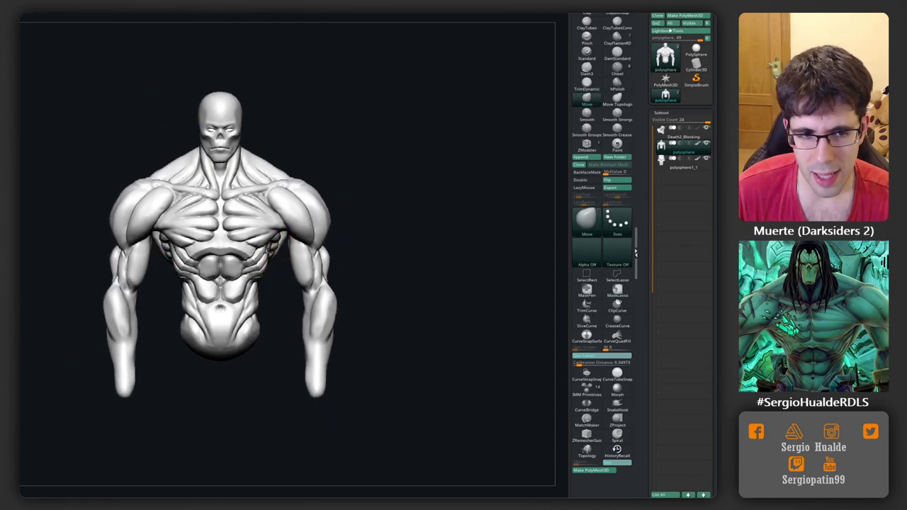
pyautogui.moveTo(257, 244)
pyautogui.mouseDown(button='right')
pyautogui.moveTo(241, 248)
pyautogui.moveTo(246, 258)
pyautogui.moveTo(290, 220)
pyautogui.moveTo(284, 260)
pyautogui.moveTo(239, 283)
pyautogui.moveTo(320, 249)
pyautogui.mouseUp(button='right')
# Build up the chest muscles with the Clay brush, smoothing them with Shift.
pyautogui.press('b')
pyautogui.press('d')
pyautogui.press('s')
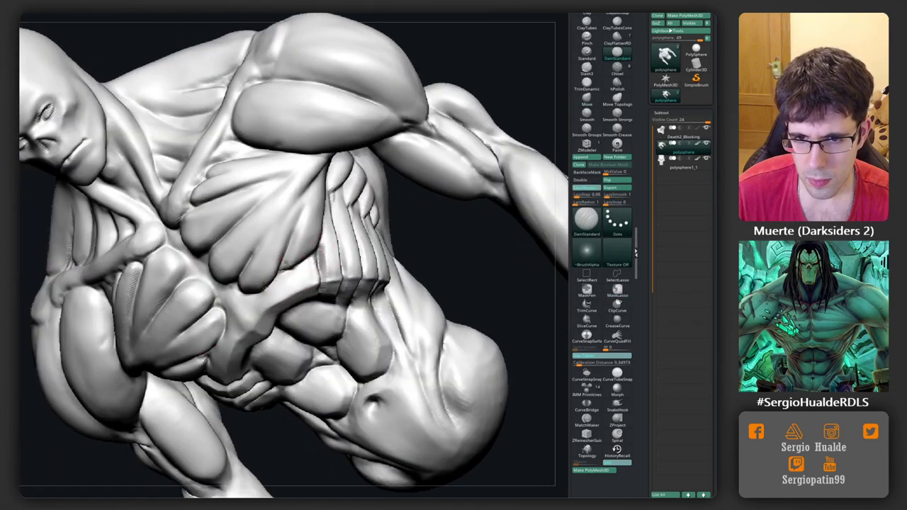
pyautogui.press('b')
pyautogui.press('c')
pyautogui.press('l')
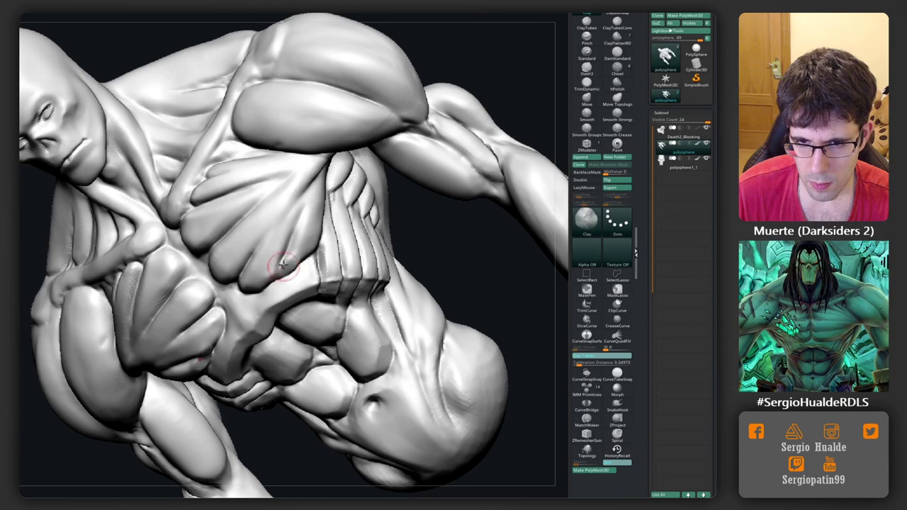
pyautogui.moveTo(282, 265); pyautogui.dragTo(269, 282, button='right')
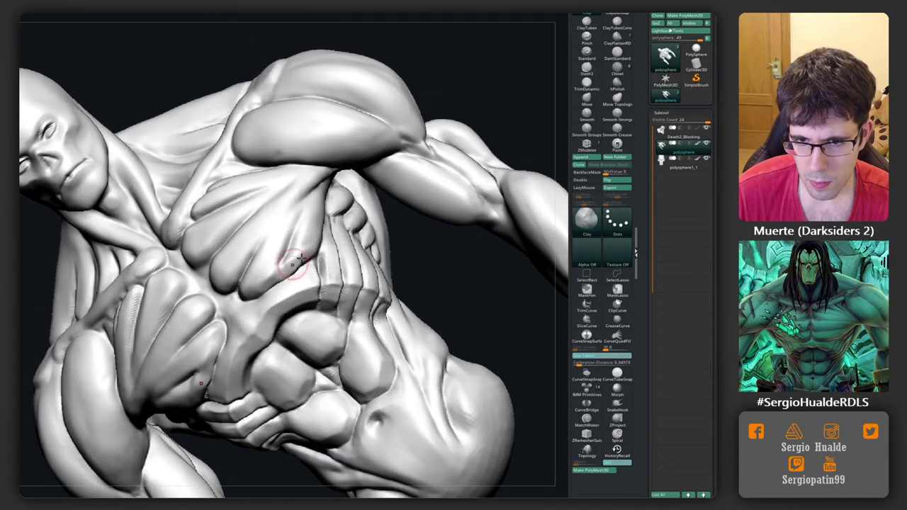
pyautogui.press('shift')
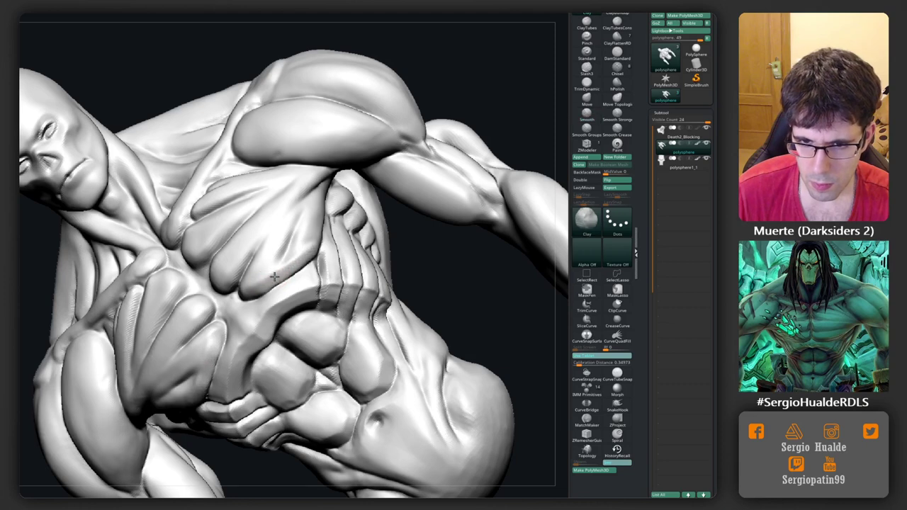
pyautogui.press('shift')
# Reshape the pectoral and rib forms with the Move brush, smoothing between strokes.
pyautogui.press('b')
pyautogui.press('m')
pyautogui.press('v')
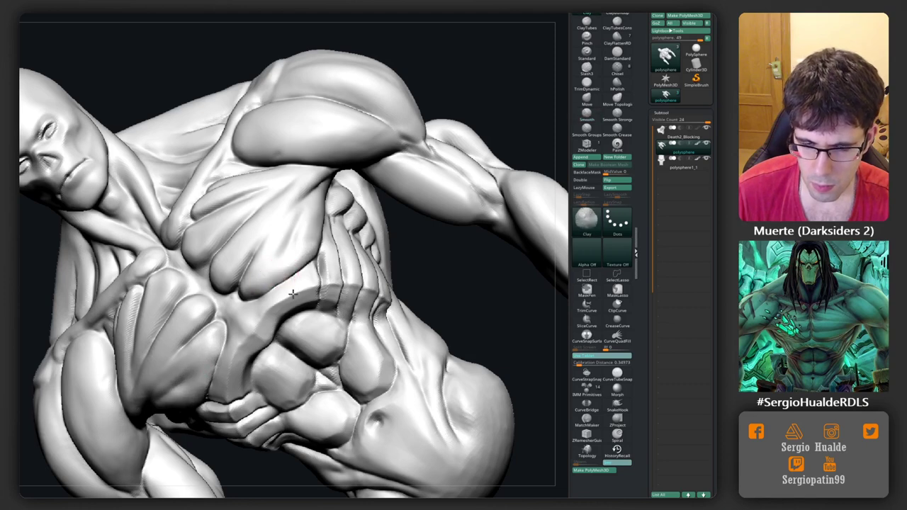
pyautogui.moveTo(280, 258)
pyautogui.mouseDown(button='right')
pyautogui.moveTo(277, 281)
pyautogui.moveTo(254, 253)
pyautogui.moveTo(300, 202)
pyautogui.moveTo(276, 246)
pyautogui.moveTo(283, 260)
pyautogui.mouseUp(button='right')
pyautogui.press('ctrl')
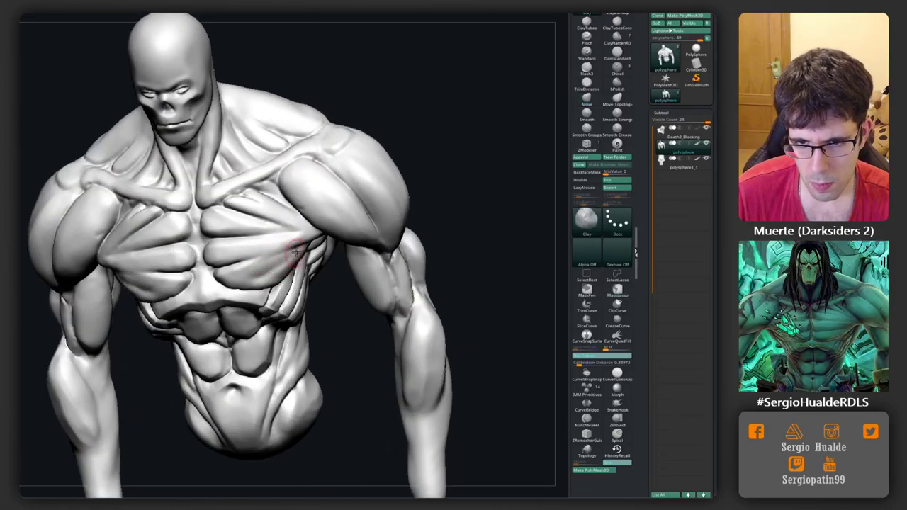
pyautogui.moveTo(264, 273); pyautogui.dragTo(300, 261, button='right')
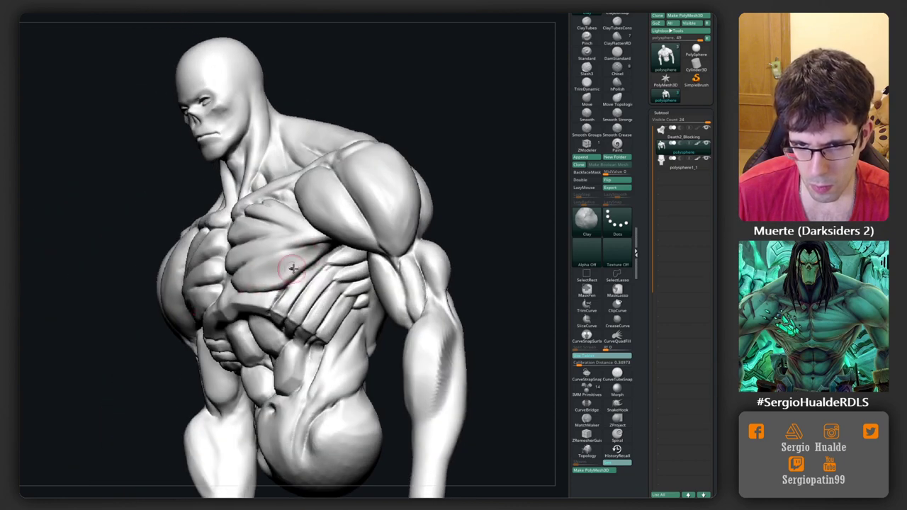
pyautogui.moveTo(292, 269); pyautogui.dragTo(247, 281, button='right')
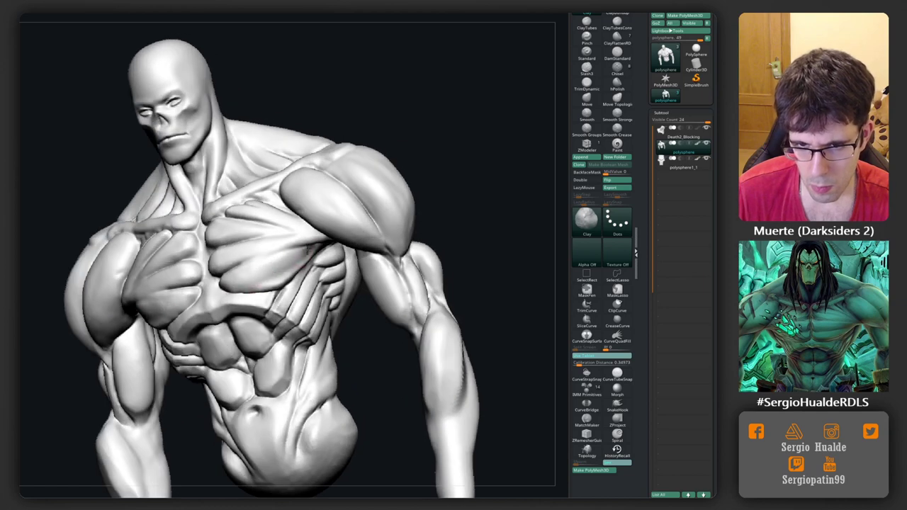
pyautogui.press('shift')
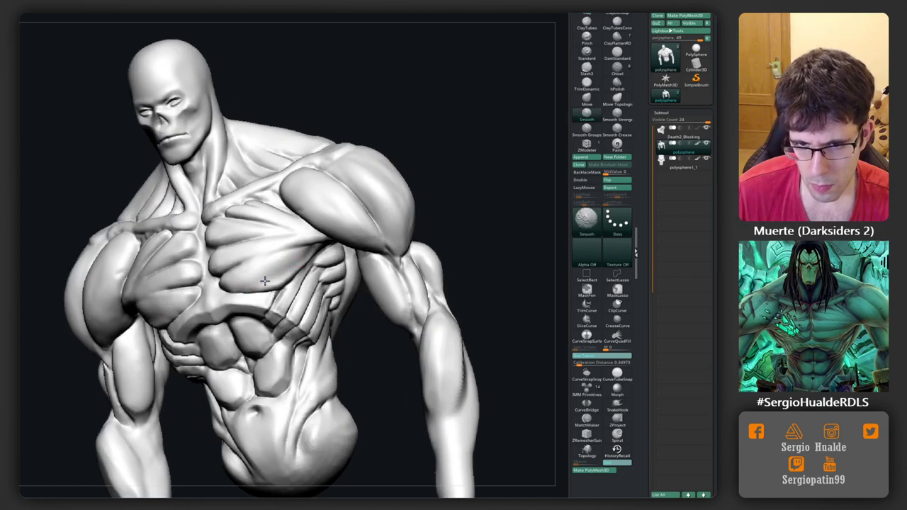
pyautogui.moveTo(264, 282); pyautogui.dragTo(272, 274, button='right')
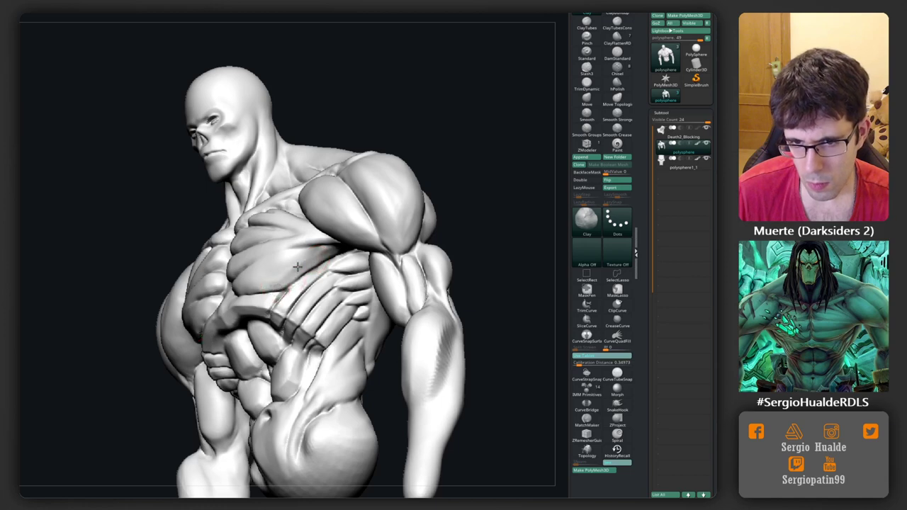
pyautogui.press('shift')
pyautogui.moveTo(265, 281)
pyautogui.mouseDown(button='right')
pyautogui.moveTo(310, 270)
pyautogui.moveTo(282, 284)
pyautogui.moveTo(248, 286)
pyautogui.moveTo(290, 239)
pyautogui.moveTo(316, 255)
pyautogui.mouseUp(button='right')
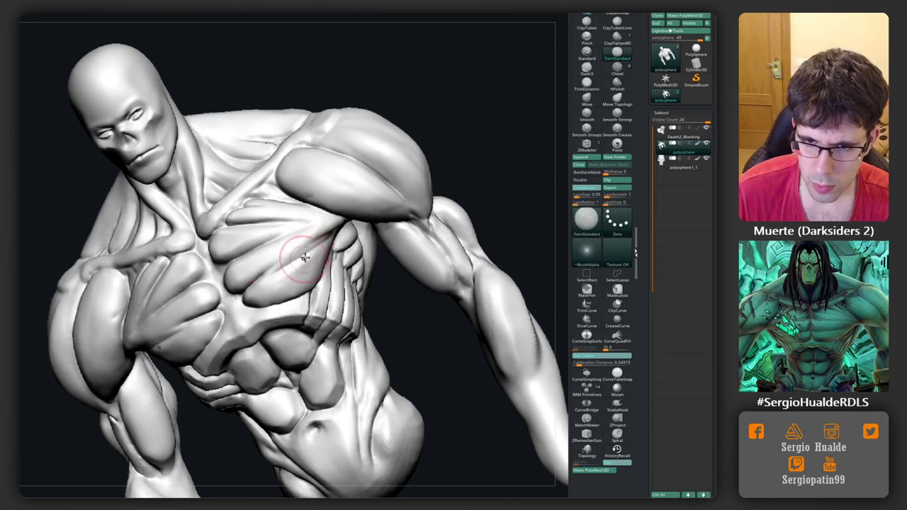
# Carve sharp crease lines between the pectoral and rib bands with DamStandard.
pyautogui.press('space')
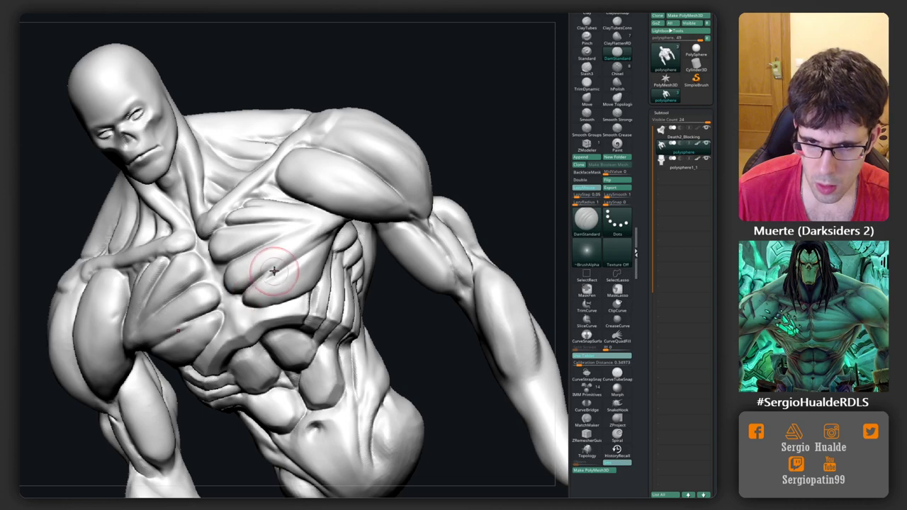
pyautogui.press('b')
pyautogui.press('c')
pyautogui.press('l')
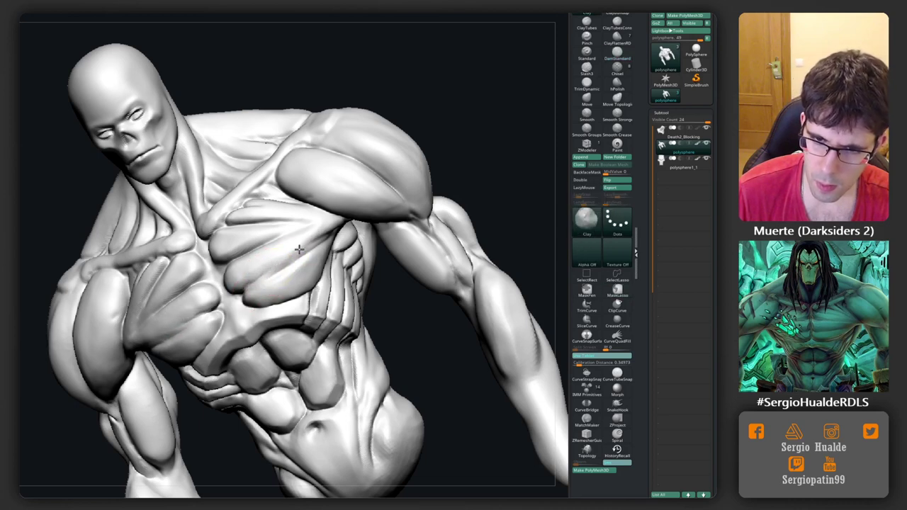
pyautogui.press('b')
pyautogui.press('d')
pyautogui.press('s')
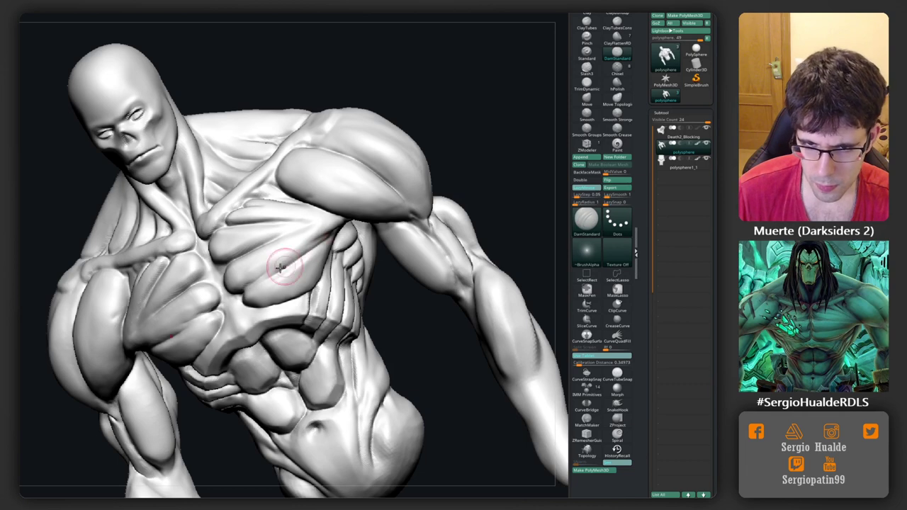
pyautogui.moveTo(281, 267)
pyautogui.mouseDown(button='right')
pyautogui.moveTo(270, 248)
pyautogui.moveTo(303, 226)
pyautogui.mouseUp(button='right')
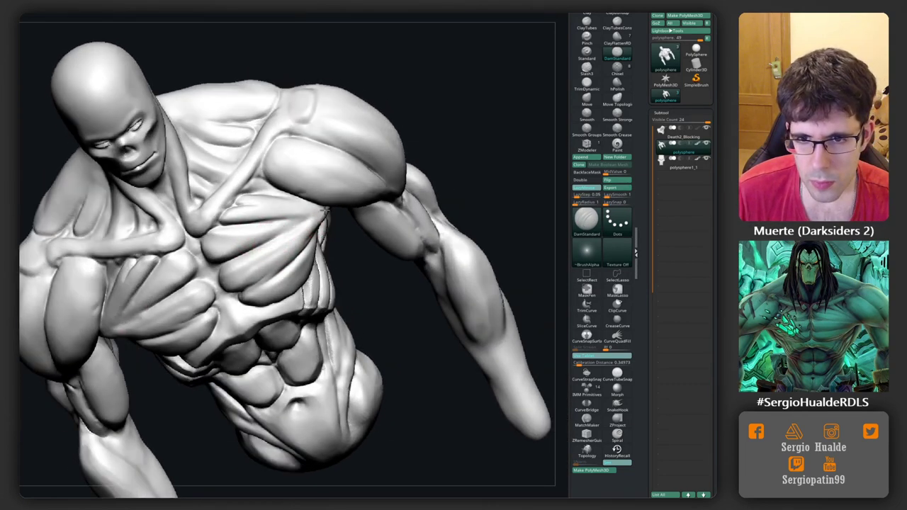
pyautogui.moveTo(263, 253)
pyautogui.mouseDown(button='right')
pyautogui.moveTo(265, 237)
pyautogui.moveTo(264, 298)
pyautogui.moveTo(283, 299)
pyautogui.mouseUp(button='right')
pyautogui.press('b')
pyautogui.press('m')
pyautogui.press('v')
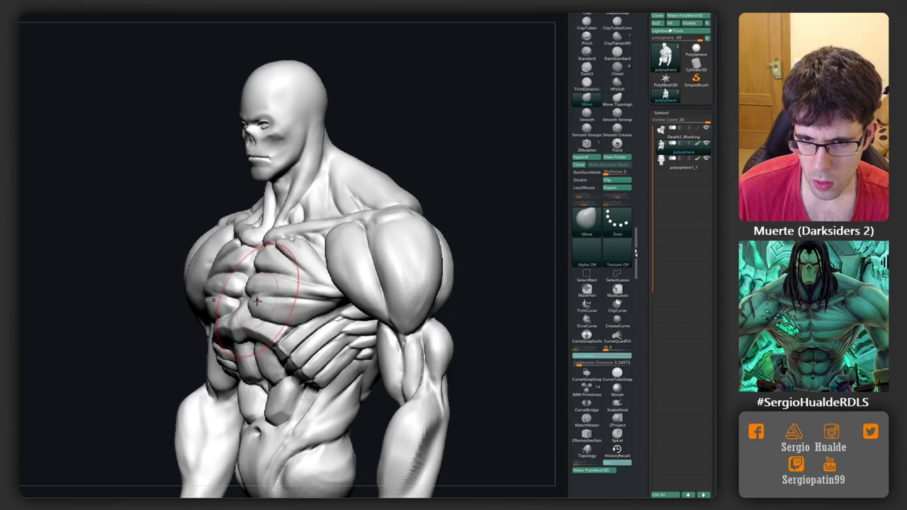
# Build up and enlarge the left deltoid with the Clay brush.
pyautogui.moveTo(265, 310); pyautogui.dragTo(263, 286, button='right')
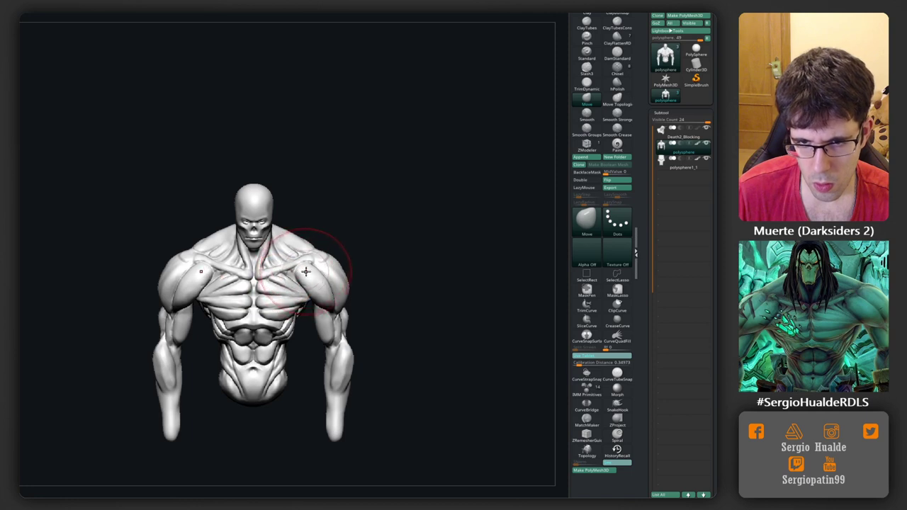
pyautogui.moveTo(302, 271); pyautogui.dragTo(312, 263, button='right')
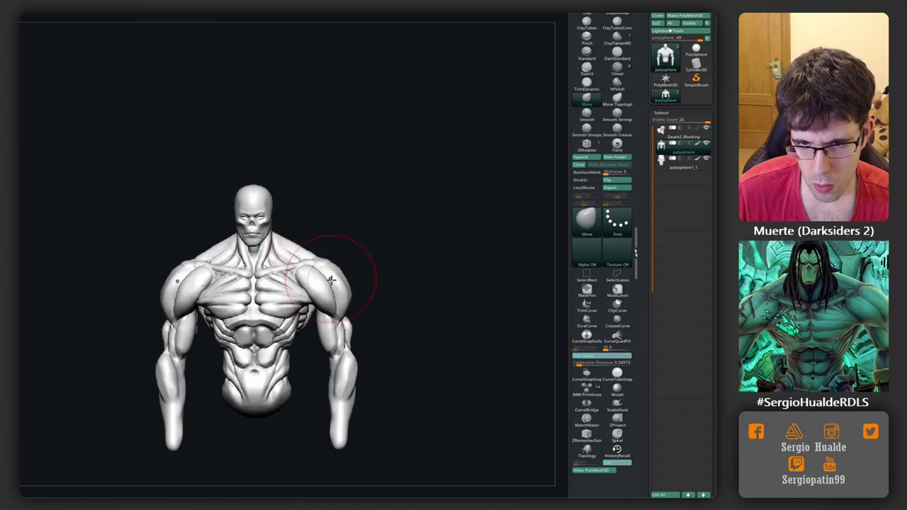
pyautogui.moveTo(370, 297)
pyautogui.mouseDown(button='right')
pyautogui.moveTo(360, 292)
pyautogui.moveTo(385, 324)
pyautogui.mouseUp(button='right')
pyautogui.press('ctrl')
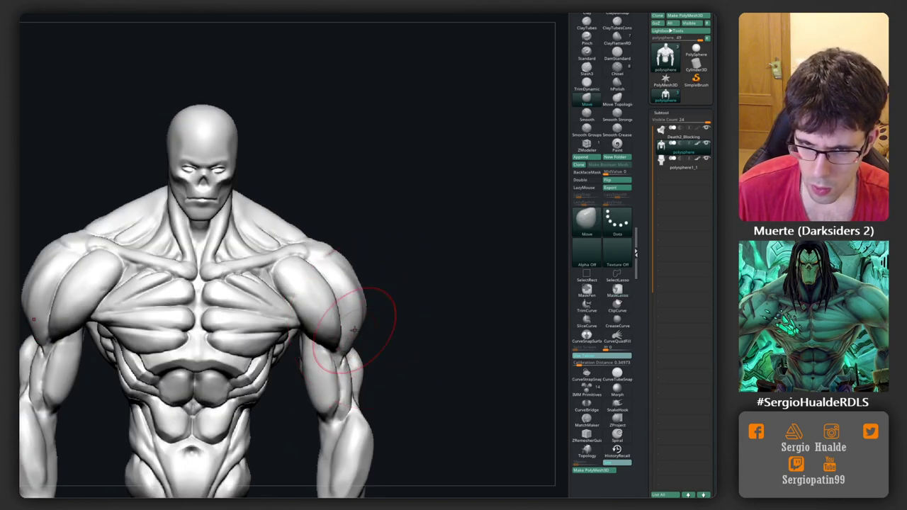
pyautogui.moveTo(364, 314)
pyautogui.keyDown('alt'); pyautogui.mouseDown(button='right')
pyautogui.moveTo(395, 192)
pyautogui.moveTo(193, 296)
pyautogui.moveTo(283, 284)
pyautogui.moveTo(278, 290)
pyautogui.moveTo(265, 288)
pyautogui.moveTo(292, 265)
pyautogui.mouseUp(button='right'); pyautogui.keyUp('alt')
pyautogui.moveTo(291, 266)
pyautogui.mouseDown()
pyautogui.moveTo(274, 365)
pyautogui.moveTo(294, 253)
pyautogui.moveTo(276, 344)
pyautogui.moveTo(253, 314)
pyautogui.mouseUp()
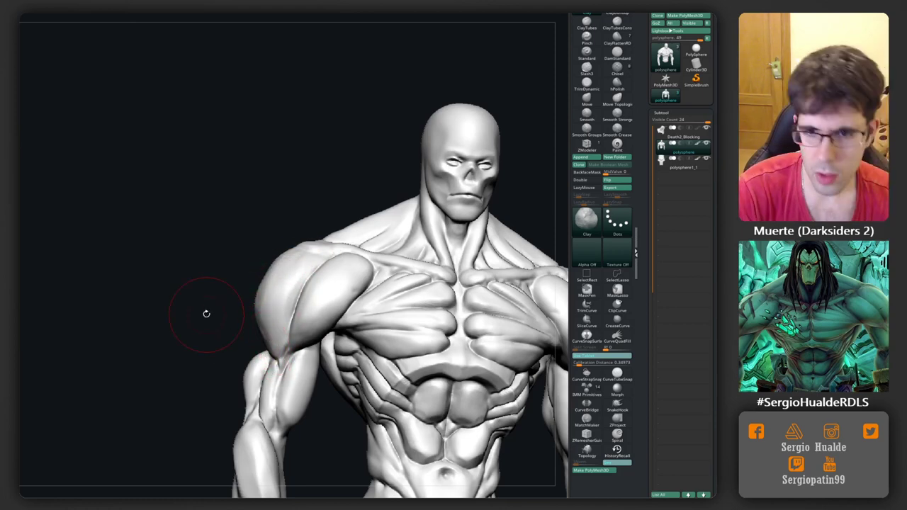
pyautogui.moveTo(206, 314)
pyautogui.keyDown('alt'); pyautogui.mouseDown(button='right')
pyautogui.moveTo(228, 302)
pyautogui.moveTo(205, 312)
pyautogui.moveTo(214, 310)
pyautogui.mouseUp(button='right'); pyautogui.keyUp('alt')
# Refine the shoulder with DamStandard and Clay passes, orbiting around it.
pyautogui.press('b')
pyautogui.press('d')
pyautogui.press('s')
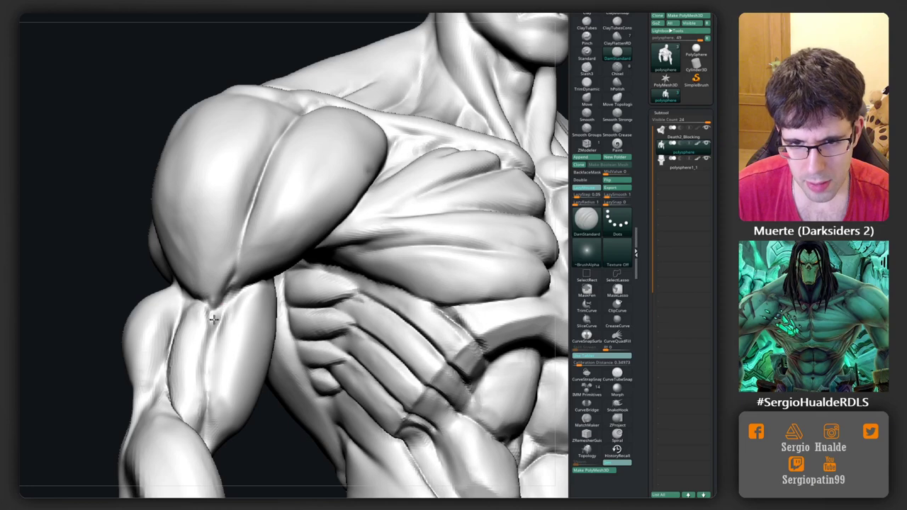
pyautogui.moveTo(197, 350)
pyautogui.mouseDown(button='right')
pyautogui.moveTo(192, 381)
pyautogui.moveTo(205, 362)
pyautogui.moveTo(303, 397)
pyautogui.moveTo(293, 274)
pyautogui.mouseUp(button='right')
pyautogui.press('b')
pyautogui.press('c')
pyautogui.press('l')
# Nudge the outer edge of the upper arm with the Move brush.
pyautogui.press('b')
pyautogui.press('m')
pyautogui.press('v')
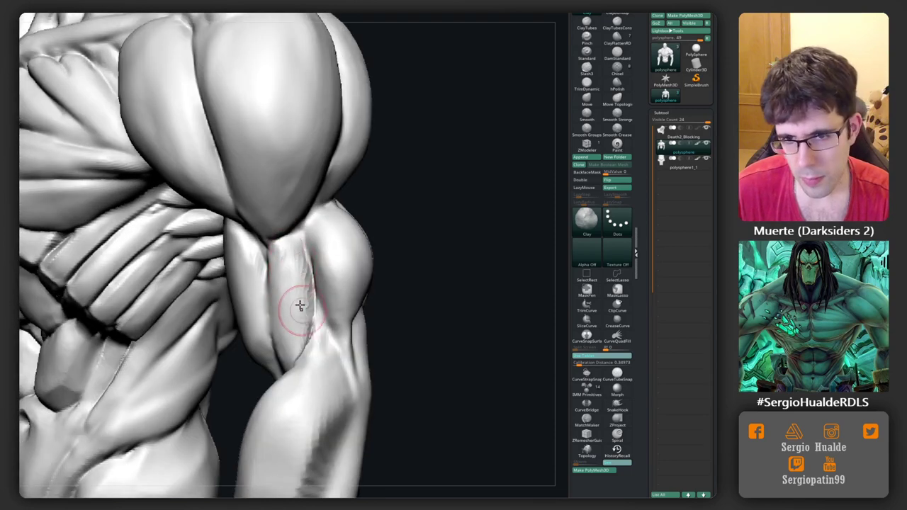
pyautogui.moveTo(307, 314)
pyautogui.mouseDown(button='right')
pyautogui.moveTo(314, 324)
pyautogui.moveTo(297, 244)
pyautogui.moveTo(314, 364)
pyautogui.moveTo(274, 263)
pyautogui.moveTo(282, 287)
pyautogui.mouseUp(button='right')
pyautogui.press('b')
pyautogui.press('m')
pyautogui.press('v')
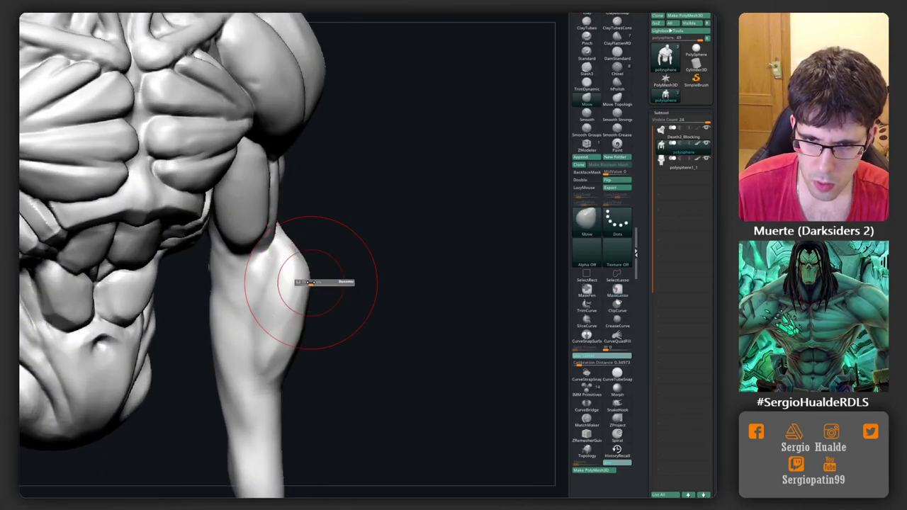
pyautogui.moveTo(308, 284); pyautogui.dragTo(306, 256)
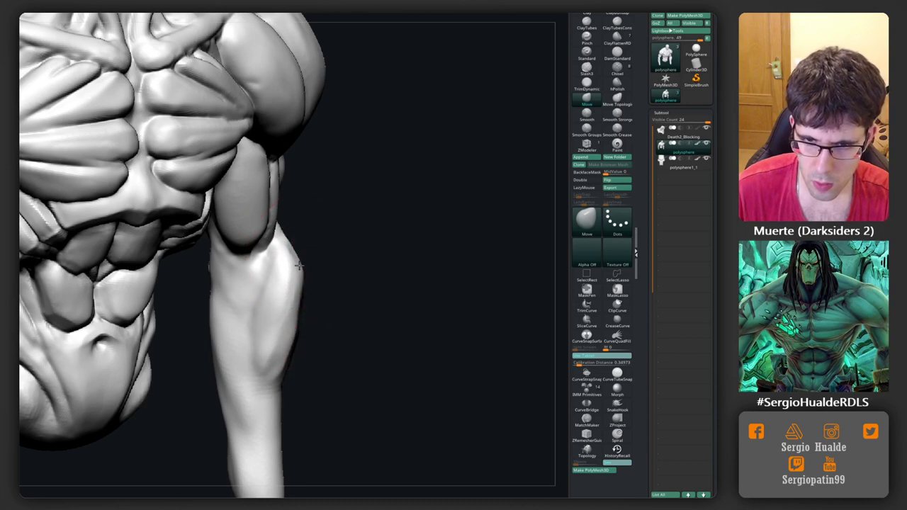
# Pull the forearms and hands slightly down and inward, mirrored on both arms.
pyautogui.press('f')
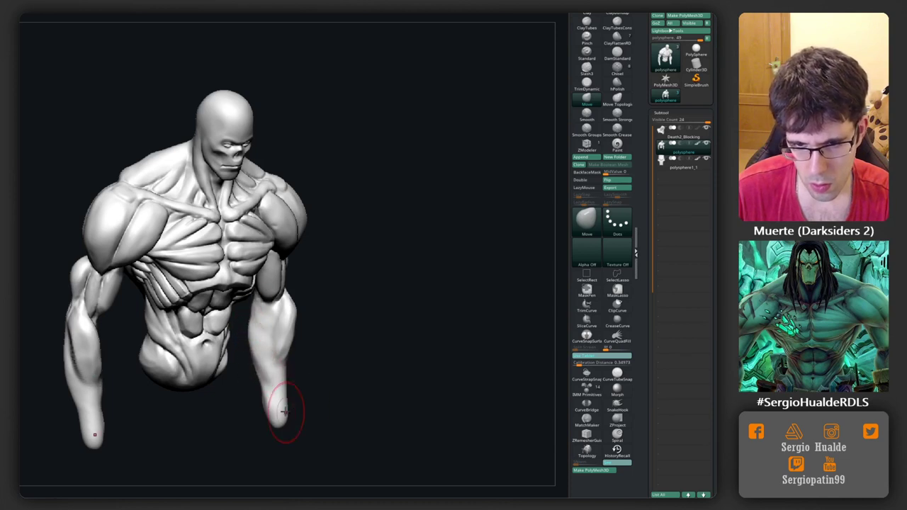
pyautogui.moveTo(284, 429); pyautogui.dragTo(263, 428)
pyautogui.moveTo(314, 383); pyautogui.dragTo(324, 360)
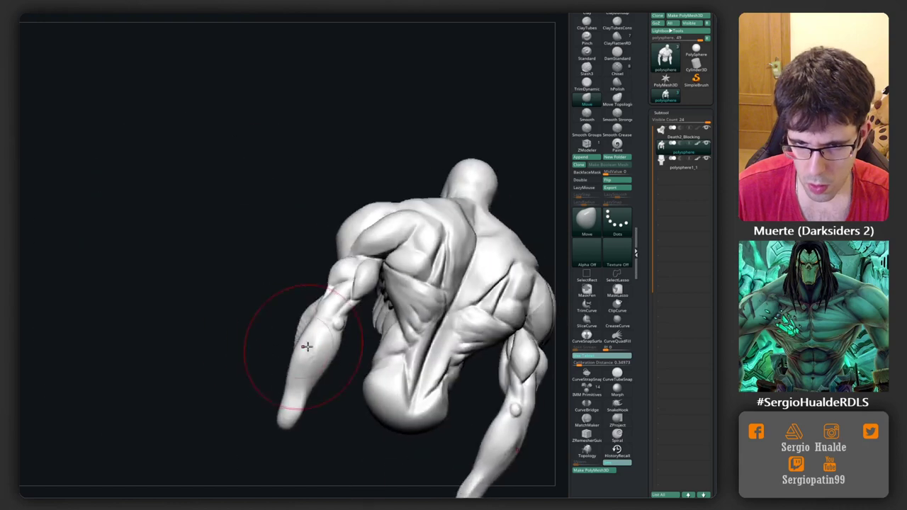
pyautogui.press('s')
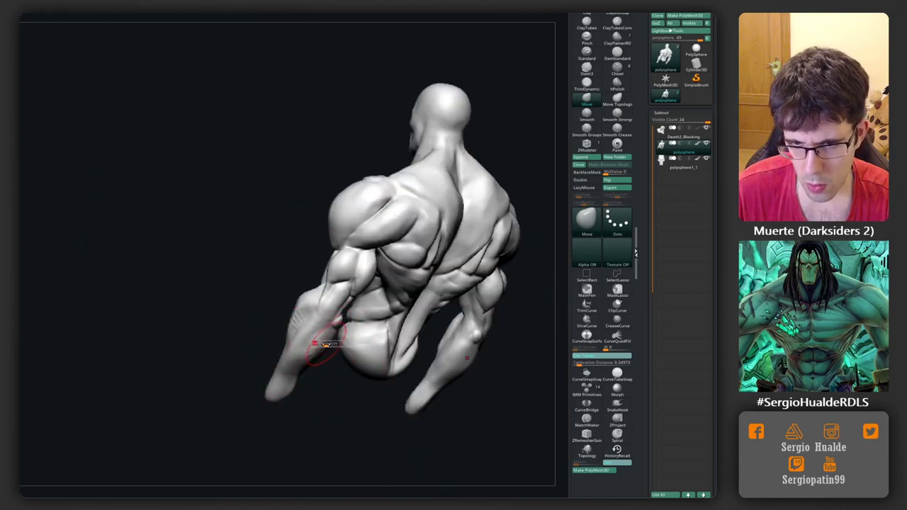
pyautogui.moveTo(314, 334)
pyautogui.mouseDown(button='right')
pyautogui.moveTo(327, 344)
pyautogui.moveTo(305, 361)
pyautogui.moveTo(294, 354)
pyautogui.moveTo(305, 359)
pyautogui.moveTo(294, 364)
pyautogui.mouseUp(button='right')
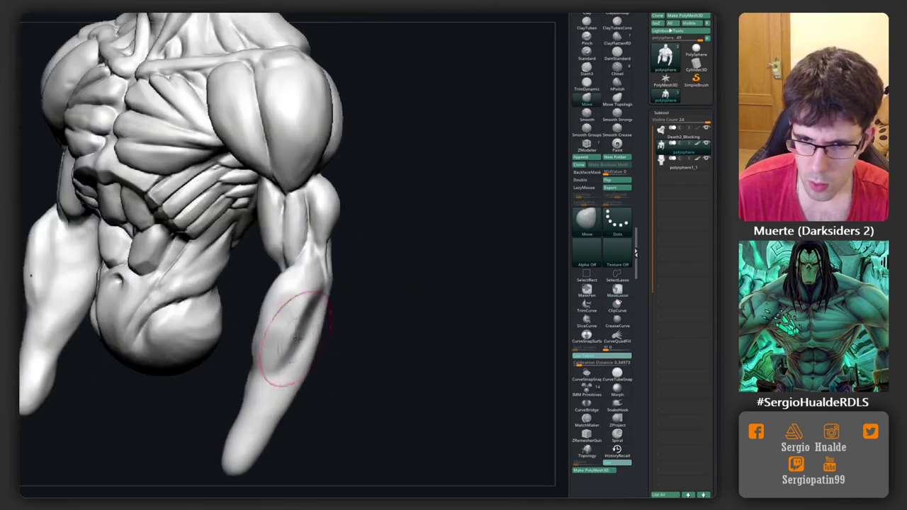
# Build up the muscle surface near the elbow with the Clay brush.
pyautogui.press('b')
pyautogui.press('d')
pyautogui.press('s')
pyautogui.moveTo(318, 304)
pyautogui.mouseDown(button='right')
pyautogui.moveTo(317, 295)
pyautogui.moveTo(337, 284)
pyautogui.mouseUp(button='right')
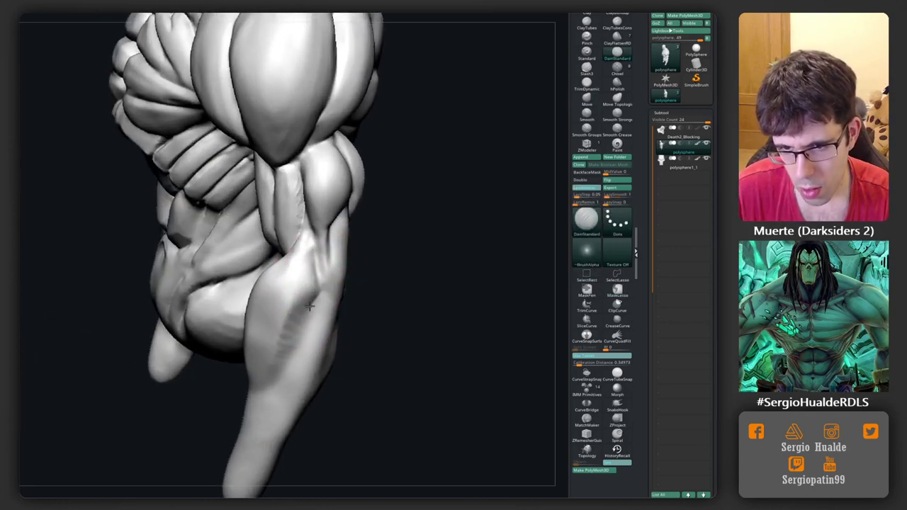
pyautogui.moveTo(305, 312)
pyautogui.mouseDown(button='right')
pyautogui.moveTo(241, 347)
pyautogui.moveTo(243, 381)
pyautogui.moveTo(249, 319)
pyautogui.moveTo(264, 301)
pyautogui.moveTo(213, 340)
pyautogui.mouseUp(button='right')
pyautogui.press('b')
pyautogui.press('c')
pyautogui.press('l')
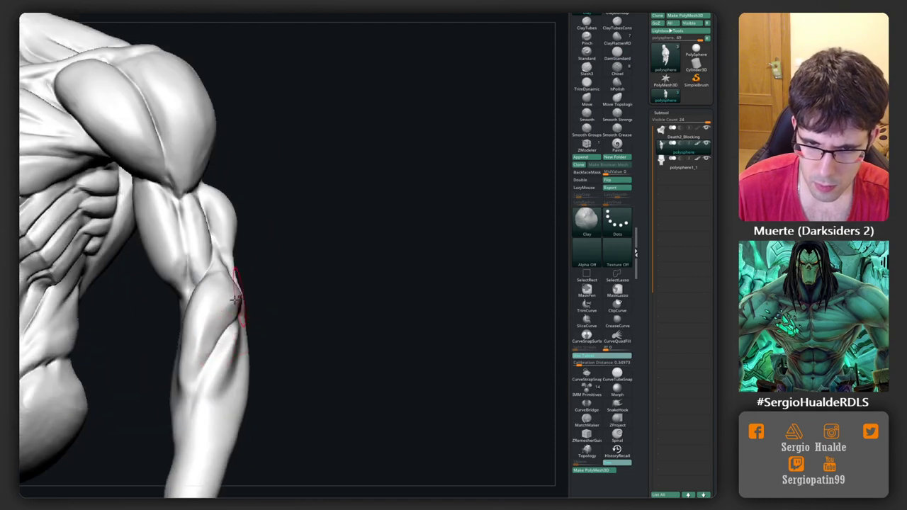
pyautogui.moveTo(236, 299); pyautogui.dragTo(253, 300, button='right')
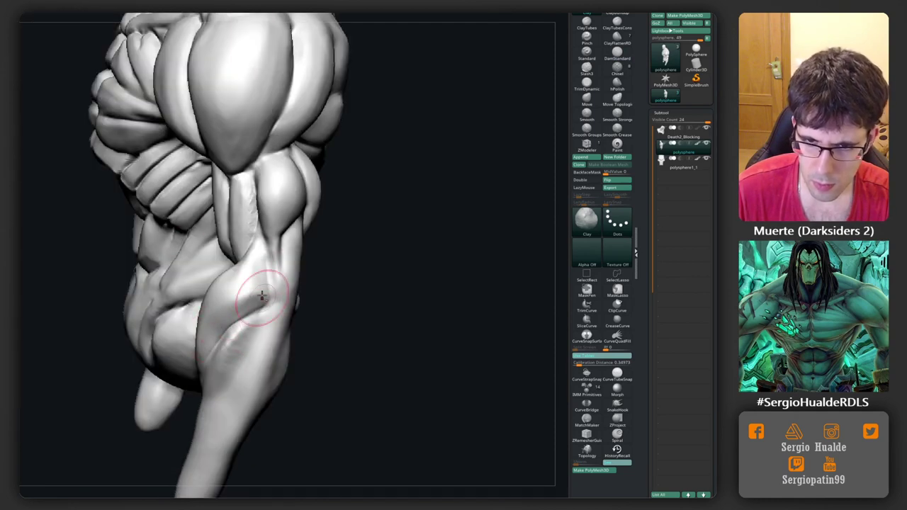
pyautogui.moveTo(261, 296); pyautogui.dragTo(243, 253)
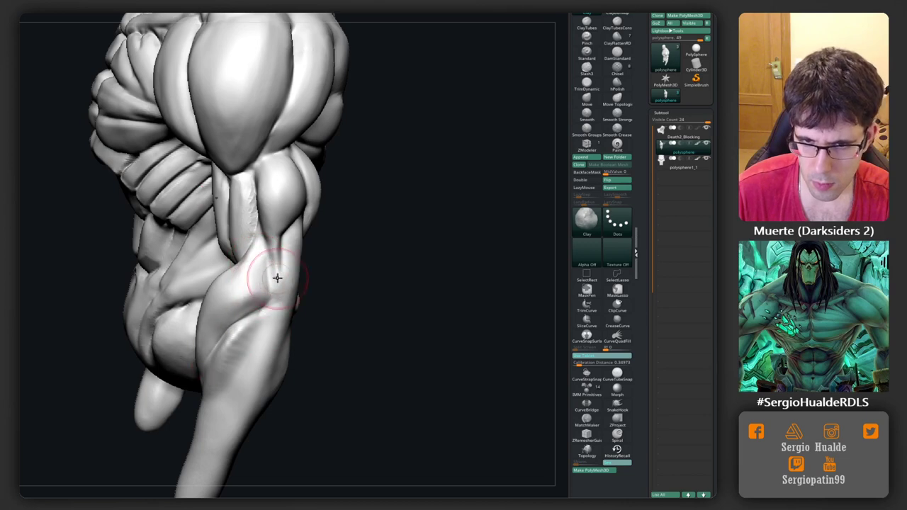
# Carve grooves into the upper forearm with DamStandard, checking from several angles.
pyautogui.moveTo(275, 269)
pyautogui.mouseDown(button='right')
pyautogui.moveTo(272, 307)
pyautogui.moveTo(288, 243)
pyautogui.moveTo(279, 310)
pyautogui.moveTo(263, 334)
pyautogui.moveTo(238, 324)
pyautogui.moveTo(236, 347)
pyautogui.mouseUp(button='right')
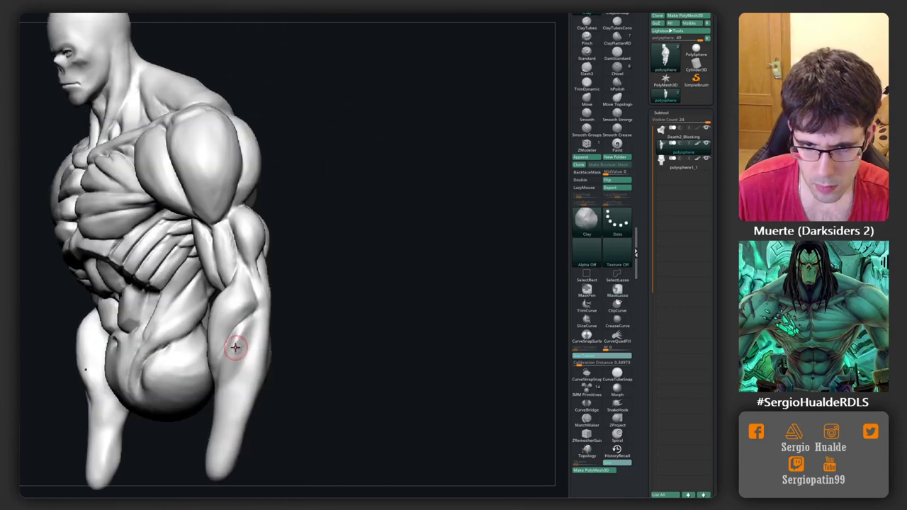
pyautogui.moveTo(217, 402); pyautogui.dragTo(250, 291, button='right')
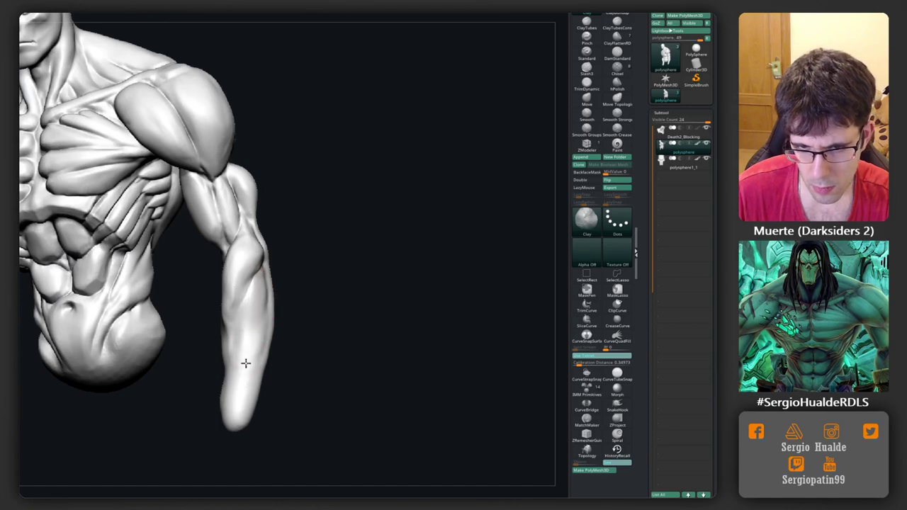
pyautogui.moveTo(239, 363)
pyautogui.mouseDown(button='right')
pyautogui.moveTo(279, 326)
pyautogui.moveTo(239, 312)
pyautogui.mouseUp(button='right')
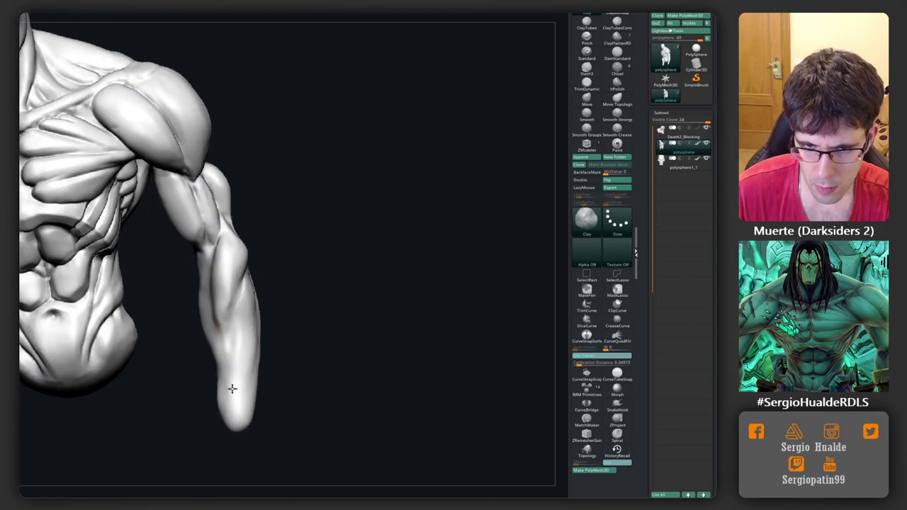
pyautogui.moveTo(232, 388)
pyautogui.mouseDown(button='right')
pyautogui.moveTo(253, 367)
pyautogui.moveTo(217, 328)
pyautogui.moveTo(231, 310)
pyautogui.mouseUp(button='right')
pyautogui.press('b')
pyautogui.press('d')
pyautogui.press('s')
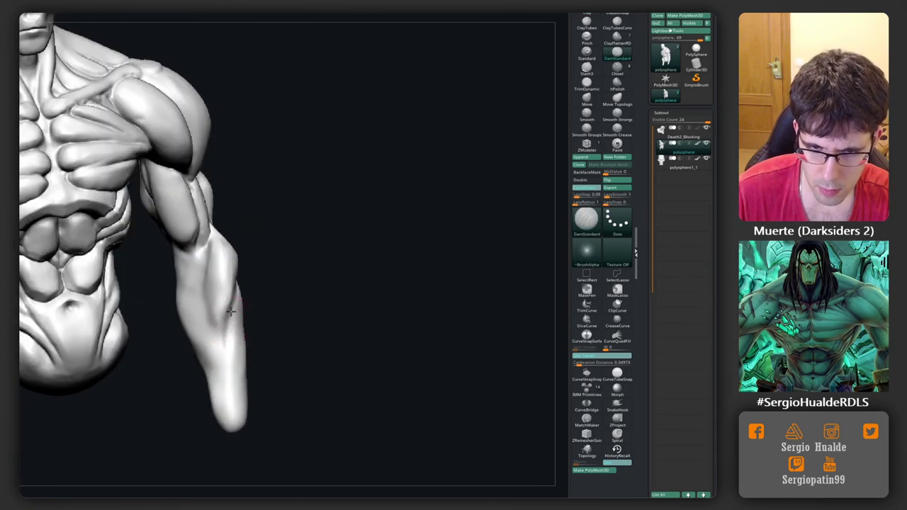
pyautogui.moveTo(228, 407); pyautogui.dragTo(213, 324, button='right')
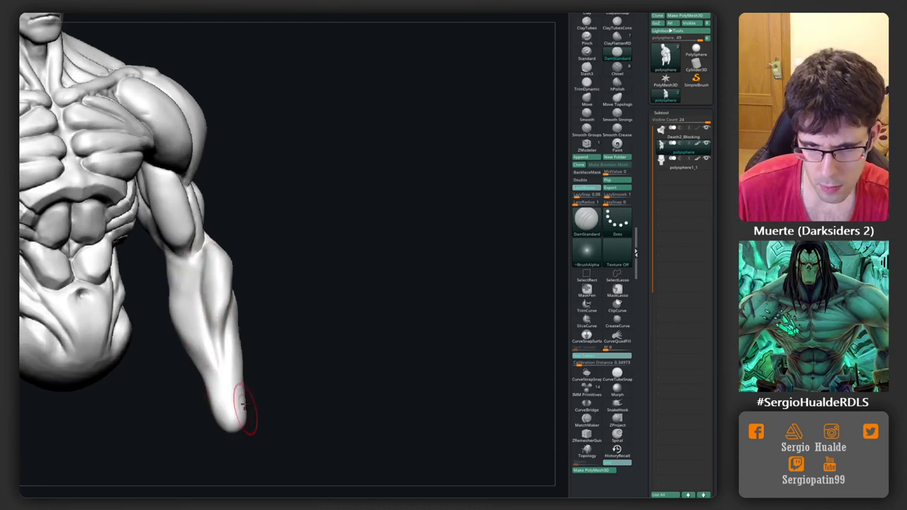
pyautogui.moveTo(242, 404)
pyautogui.mouseDown(button='right')
pyautogui.moveTo(265, 330)
pyautogui.moveTo(303, 300)
pyautogui.moveTo(296, 326)
pyautogui.moveTo(304, 303)
pyautogui.moveTo(277, 365)
pyautogui.moveTo(282, 299)
pyautogui.mouseUp(button='right')
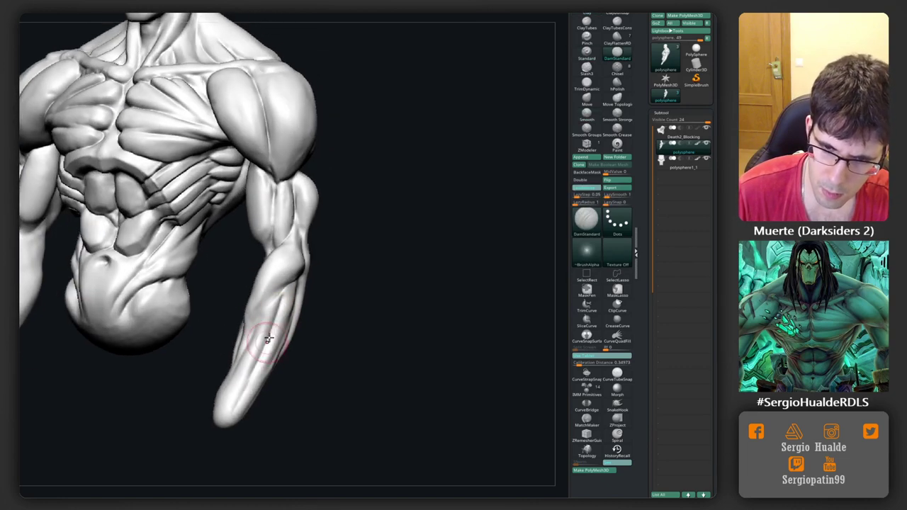
pyautogui.moveTo(222, 412)
pyautogui.mouseDown(button='right')
pyautogui.moveTo(253, 345)
pyautogui.moveTo(290, 303)
pyautogui.mouseUp(button='right')
pyautogui.press('b')
pyautogui.press('s')
pyautogui.press('t')
# Carve a muscle groove down along the forearm with DamStandard.
pyautogui.moveTo(264, 356); pyautogui.dragTo(297, 316, button='right')
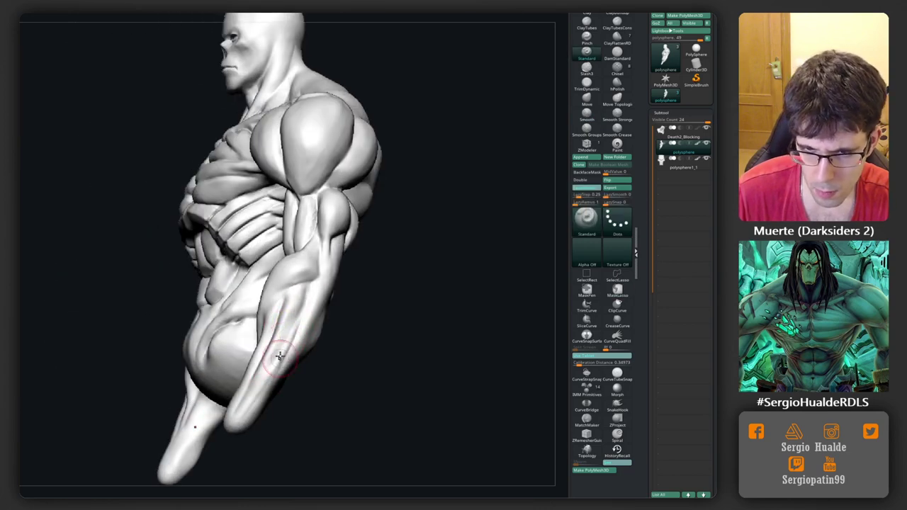
pyautogui.hotkey('ctrl', 'shift')
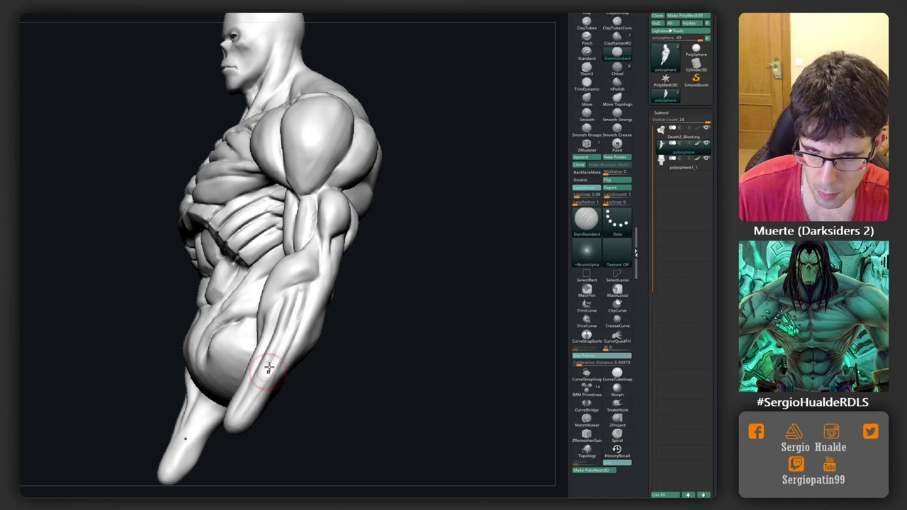
pyautogui.moveTo(300, 289)
pyautogui.mouseDown()
pyautogui.moveTo(282, 359)
pyautogui.moveTo(314, 371)
pyautogui.moveTo(280, 324)
pyautogui.moveTo(297, 331)
pyautogui.moveTo(270, 319)
pyautogui.moveTo(263, 296)
pyautogui.moveTo(215, 310)
pyautogui.moveTo(188, 286)
pyautogui.mouseUp()
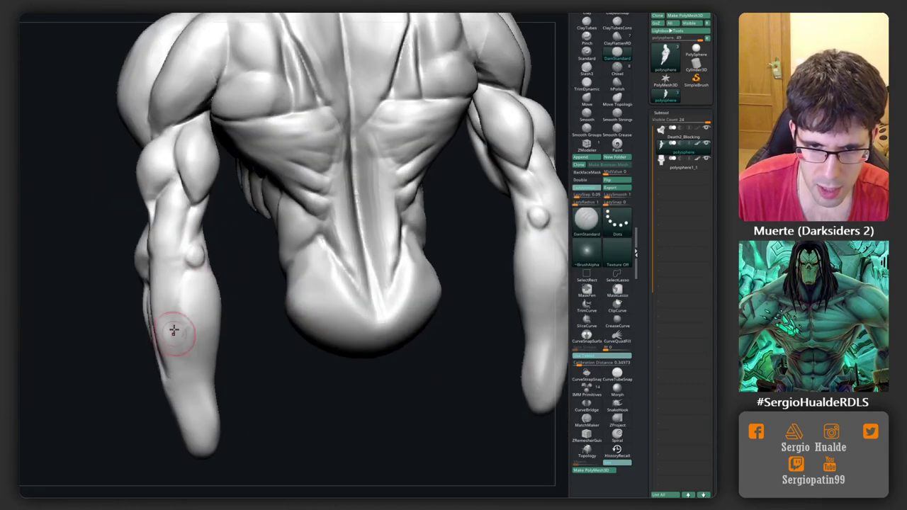
pyautogui.moveTo(174, 330); pyautogui.dragTo(167, 340)
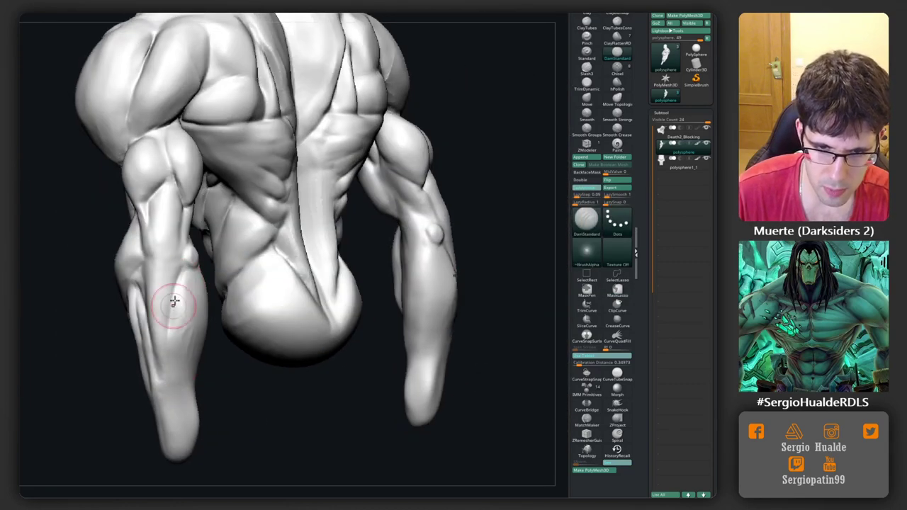
pyautogui.moveTo(170, 415)
pyautogui.mouseDown()
pyautogui.moveTo(178, 300)
pyautogui.moveTo(153, 334)
pyautogui.moveTo(180, 314)
pyautogui.moveTo(154, 328)
pyautogui.mouseUp()
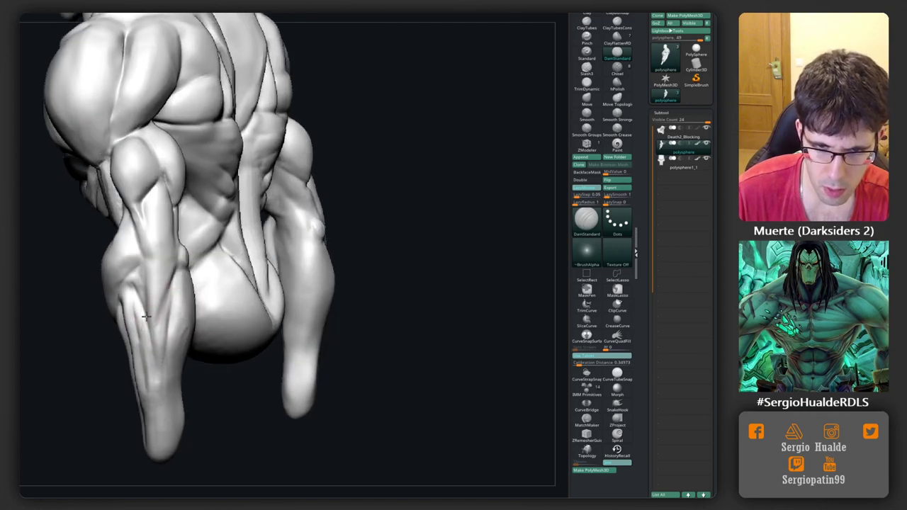
pyautogui.moveTo(166, 308)
pyautogui.mouseDown()
pyautogui.moveTo(189, 365)
pyautogui.moveTo(203, 306)
pyautogui.mouseUp()
# Orbit around both arms to inspect the forearm shapes from side, top and foreshortened views.
pyautogui.moveTo(210, 224)
pyautogui.mouseDown()
pyautogui.moveTo(202, 266)
pyautogui.moveTo(219, 249)
pyautogui.moveTo(245, 290)
pyautogui.moveTo(277, 305)
pyautogui.moveTo(237, 246)
pyautogui.moveTo(237, 265)
pyautogui.moveTo(209, 208)
pyautogui.mouseUp()
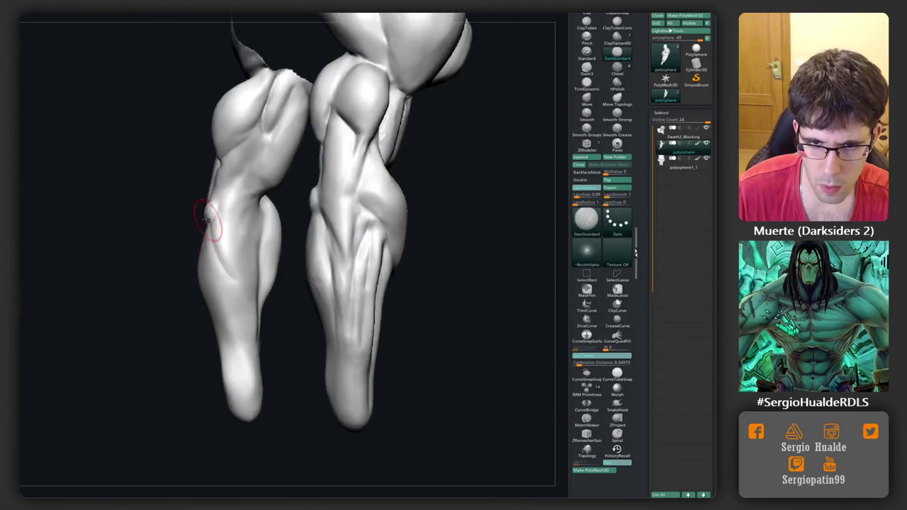
pyautogui.moveTo(232, 279); pyautogui.dragTo(258, 278)
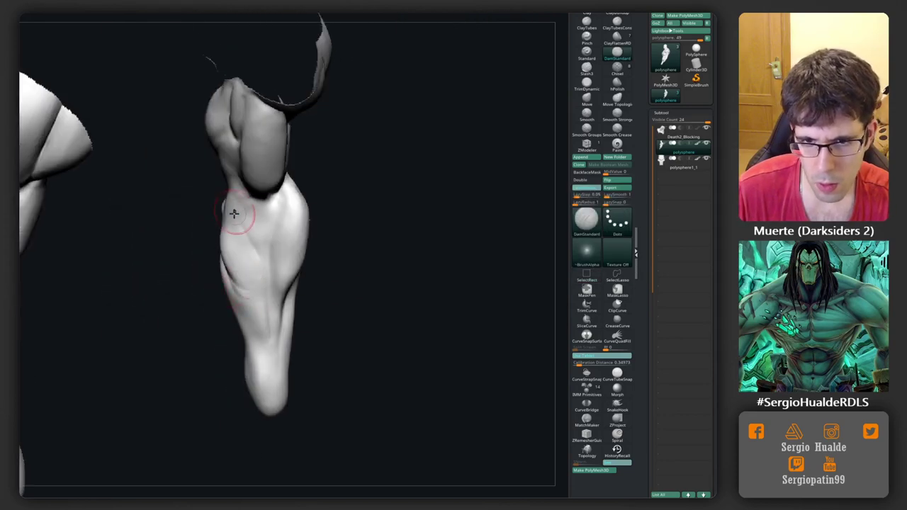
pyautogui.moveTo(234, 213)
pyautogui.mouseDown()
pyautogui.moveTo(249, 253)
pyautogui.moveTo(256, 209)
pyautogui.moveTo(241, 221)
pyautogui.moveTo(219, 202)
pyautogui.moveTo(247, 229)
pyautogui.mouseUp()
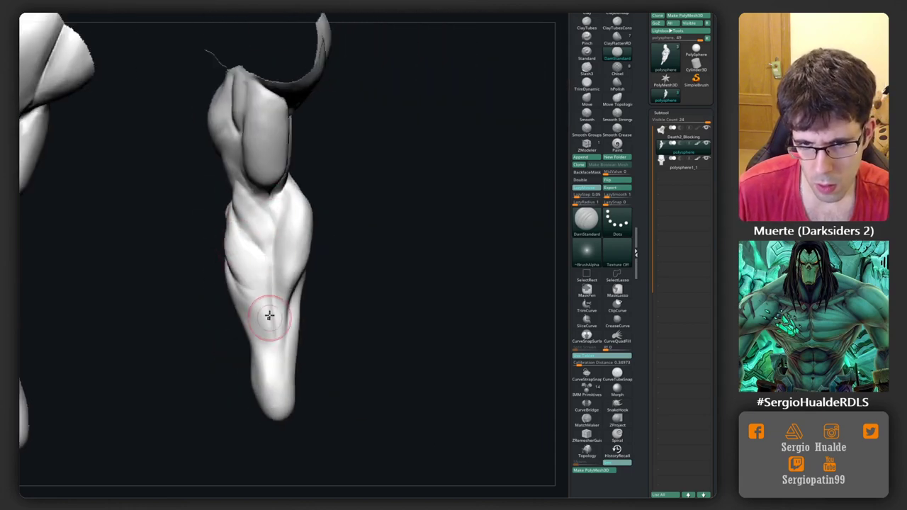
pyautogui.moveTo(281, 339); pyautogui.dragTo(231, 307)
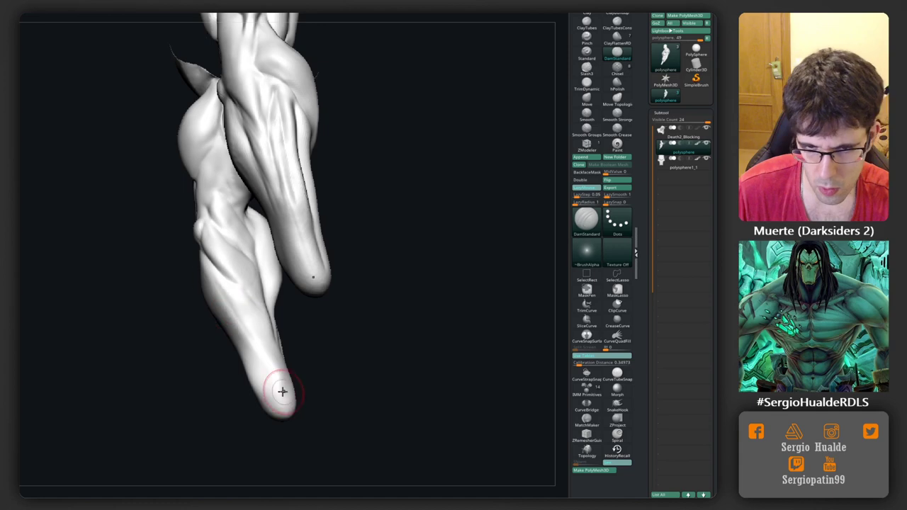
pyautogui.moveTo(283, 389); pyautogui.dragTo(188, 248)
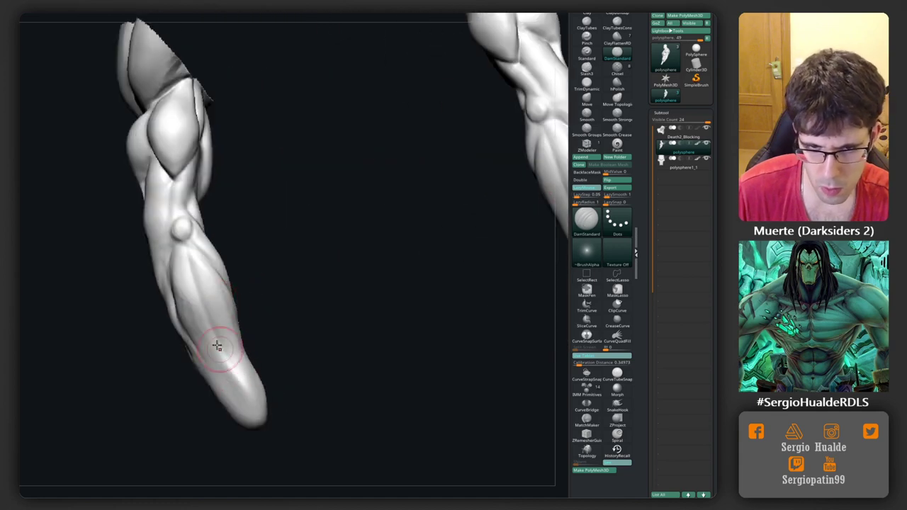
pyautogui.moveTo(217, 344)
pyautogui.mouseDown()
pyautogui.moveTo(192, 270)
pyautogui.moveTo(180, 274)
pyautogui.mouseUp()
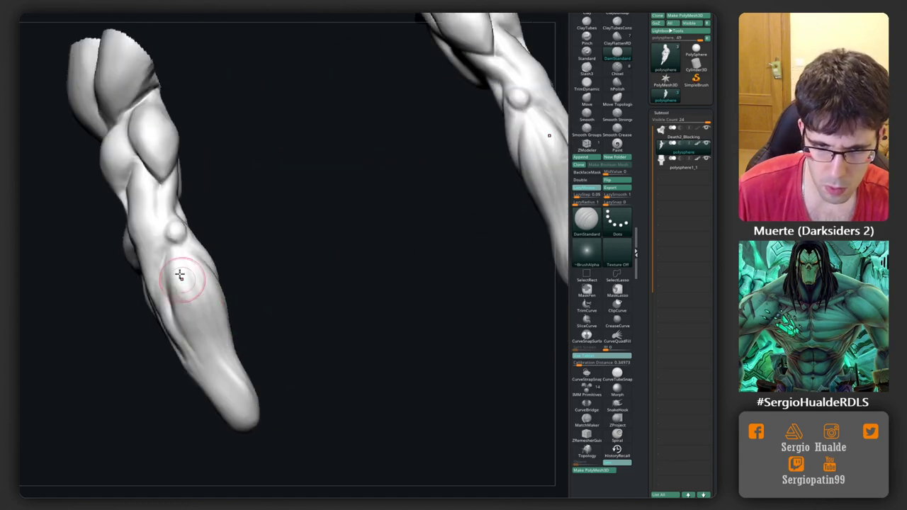
pyautogui.moveTo(267, 324)
pyautogui.mouseDown()
pyautogui.moveTo(313, 311)
pyautogui.moveTo(329, 338)
pyautogui.moveTo(322, 270)
pyautogui.moveTo(371, 205)
pyautogui.moveTo(335, 324)
pyautogui.moveTo(330, 304)
pyautogui.moveTo(306, 314)
pyautogui.moveTo(316, 264)
pyautogui.moveTo(309, 300)
pyautogui.mouseUp()
# Pull the shoulders and arms wider with the Move brush.
pyautogui.press('b')
pyautogui.press('m')
pyautogui.press('v')
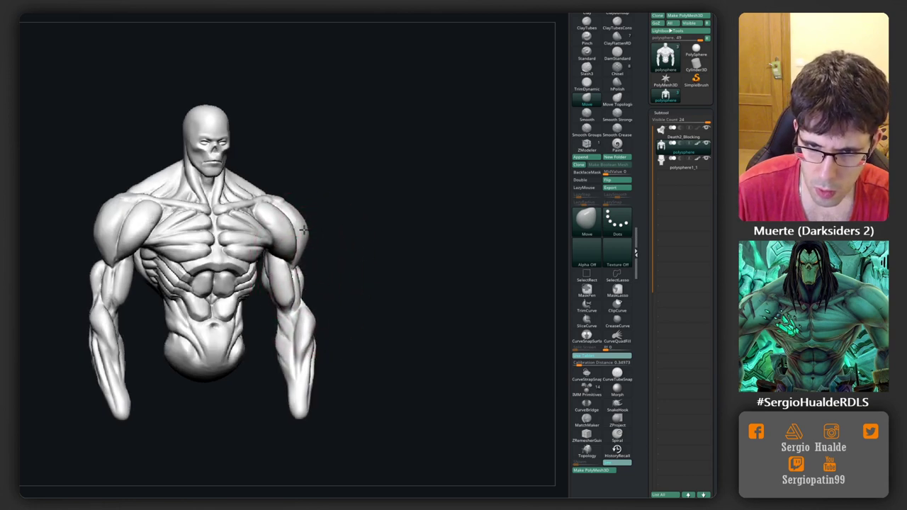
pyautogui.moveTo(302, 229)
pyautogui.mouseDown()
pyautogui.moveTo(345, 233)
pyautogui.moveTo(309, 245)
pyautogui.mouseUp()
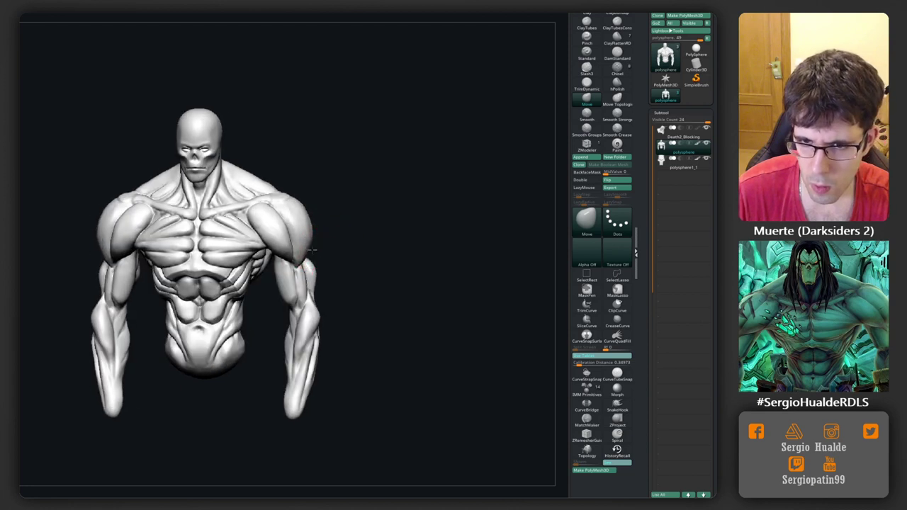
pyautogui.moveTo(348, 205); pyautogui.dragTo(349, 206)
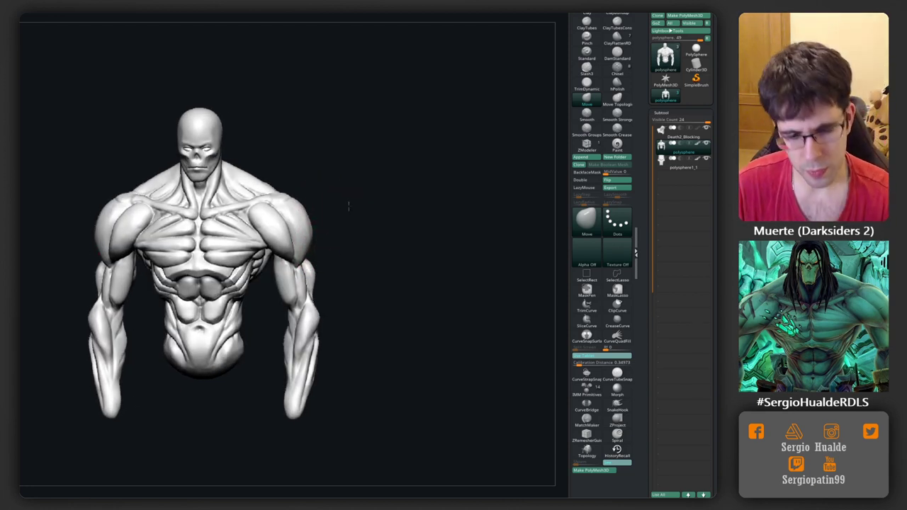
# Show the hair and skull mask and push the hair into place over the upper back.
pyautogui.moveTo(340, 270)
pyautogui.mouseDown()
pyautogui.moveTo(327, 296)
pyautogui.moveTo(324, 263)
pyautogui.mouseUp()
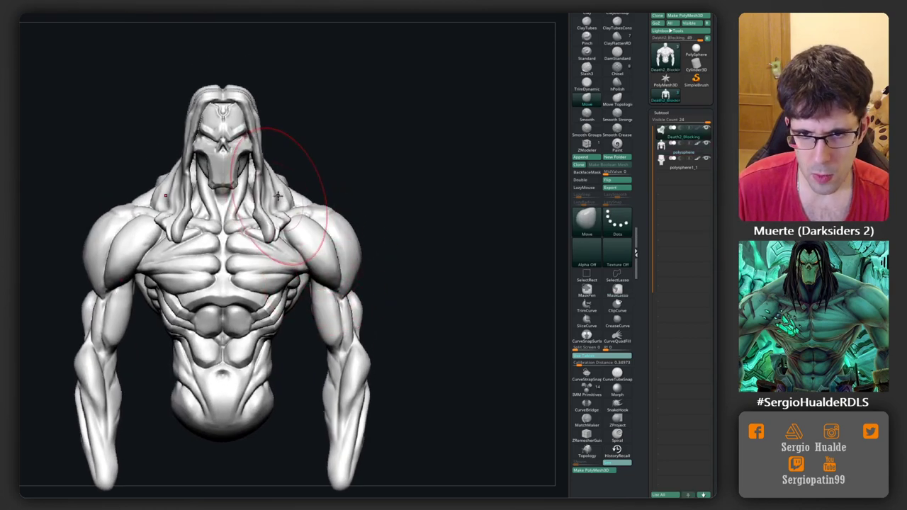
pyautogui.moveTo(268, 213)
pyautogui.mouseDown()
pyautogui.moveTo(273, 238)
pyautogui.moveTo(348, 205)
pyautogui.mouseUp()
pyautogui.moveTo(399, 234)
pyautogui.mouseDown()
pyautogui.moveTo(383, 181)
pyautogui.moveTo(369, 171)
pyautogui.mouseUp()
pyautogui.moveTo(426, 167)
pyautogui.mouseDown()
pyautogui.moveTo(309, 236)
pyautogui.moveTo(332, 234)
pyautogui.mouseUp()
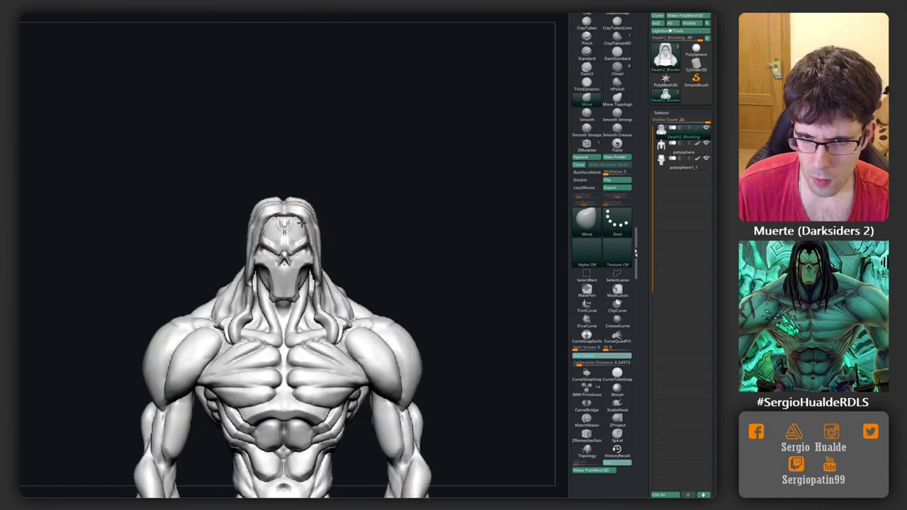
pyautogui.scroll(3, 310, 225)
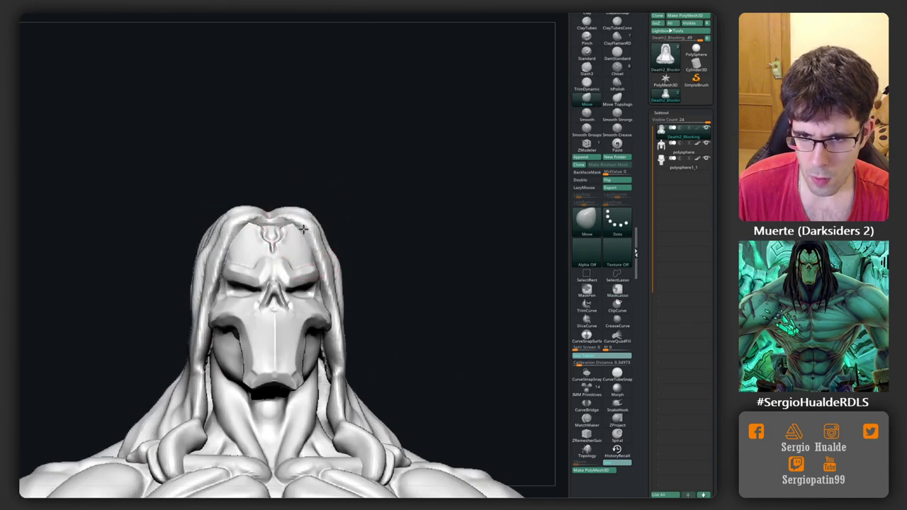
pyautogui.moveTo(301, 212)
pyautogui.mouseDown(button='right')
pyautogui.moveTo(314, 190)
pyautogui.moveTo(351, 178)
pyautogui.moveTo(389, 184)
pyautogui.moveTo(314, 202)
pyautogui.moveTo(302, 185)
pyautogui.moveTo(283, 187)
pyautogui.moveTo(354, 202)
pyautogui.mouseUp(button='right')
# Smooth away the crease on top of the head with a Clay brush pass.
pyautogui.press('b')
pyautogui.press('s')
pyautogui.press('t')
pyautogui.press('b')
pyautogui.press('m')
pyautogui.press('v')
pyautogui.press('b')
pyautogui.press('c')
pyautogui.press('l')
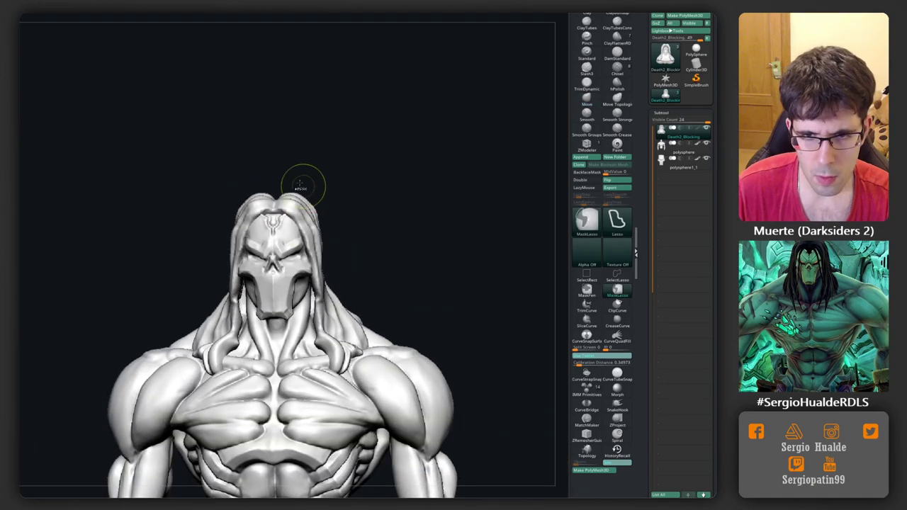
pyautogui.keyDown('ctrl'); pyautogui.moveTo(303, 183); pyautogui.dragTo(283, 138, button='right'); pyautogui.keyUp('ctrl')
pyautogui.moveTo(282, 133)
pyautogui.keyDown('shift'); pyautogui.mouseDown()
pyautogui.moveTo(273, 156)
pyautogui.moveTo(299, 132)
pyautogui.moveTo(302, 151)
pyautogui.mouseUp(); pyautogui.keyUp('shift')
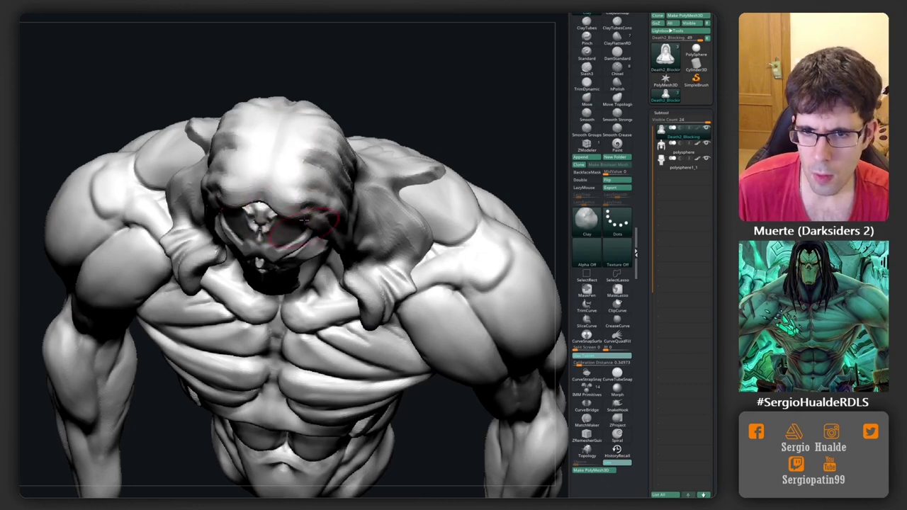
pyautogui.moveTo(302, 151); pyautogui.dragTo(331, 139, button='right')
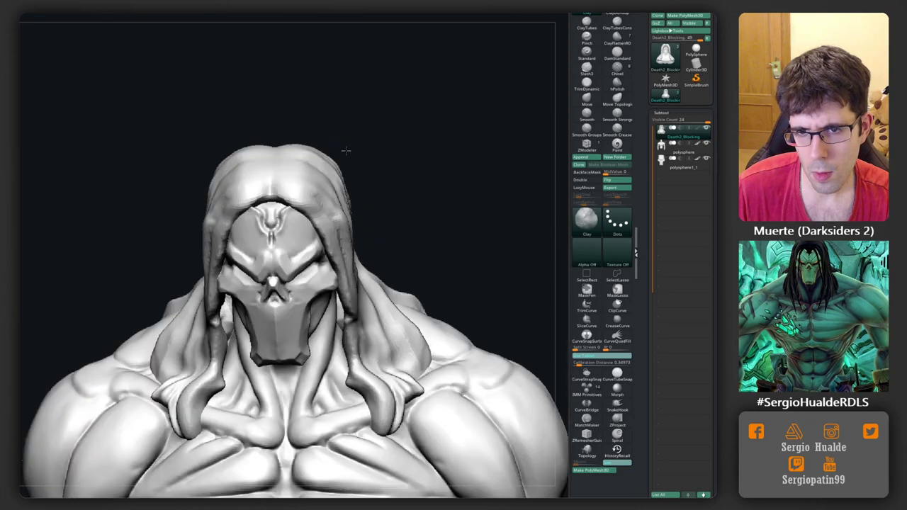
pyautogui.moveTo(340, 183)
pyautogui.keyDown('shift'); pyautogui.mouseDown(button='right')
pyautogui.moveTo(355, 150)
pyautogui.moveTo(340, 180)
pyautogui.moveTo(329, 182)
pyautogui.moveTo(340, 225)
pyautogui.moveTo(324, 192)
pyautogui.mouseUp(button='right'); pyautogui.keyUp('shift')
# Return to the Move brush and zoom out to show more of the torso.
pyautogui.press('b')
pyautogui.press('m')
pyautogui.press('v')
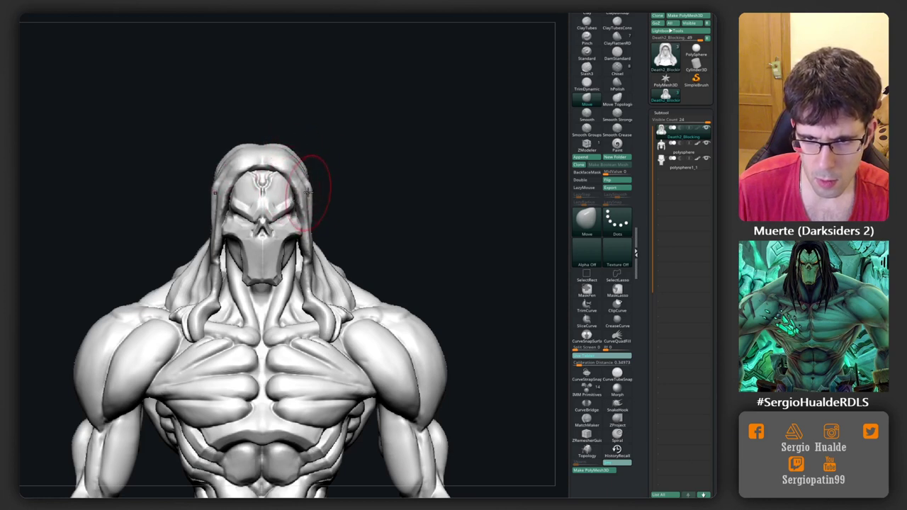
pyautogui.moveTo(306, 193)
pyautogui.keyDown('ctrl'); pyautogui.mouseDown(button='right')
pyautogui.moveTo(294, 212)
pyautogui.moveTo(270, 205)
pyautogui.moveTo(270, 241)
pyautogui.moveTo(256, 211)
pyautogui.mouseUp(button='right'); pyautogui.keyUp('ctrl')
# Select the body subtool without the hair and orbit in close on the face and jaw.
pyautogui.keyDown('alt'); pyautogui.click(263, 192); pyautogui.keyUp('alt')
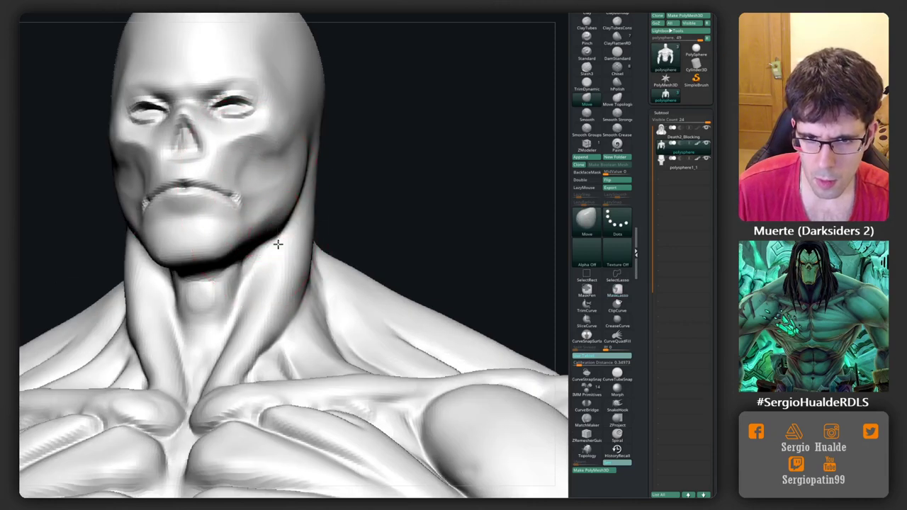
pyautogui.moveTo(278, 244); pyautogui.dragTo(270, 189, button='right')
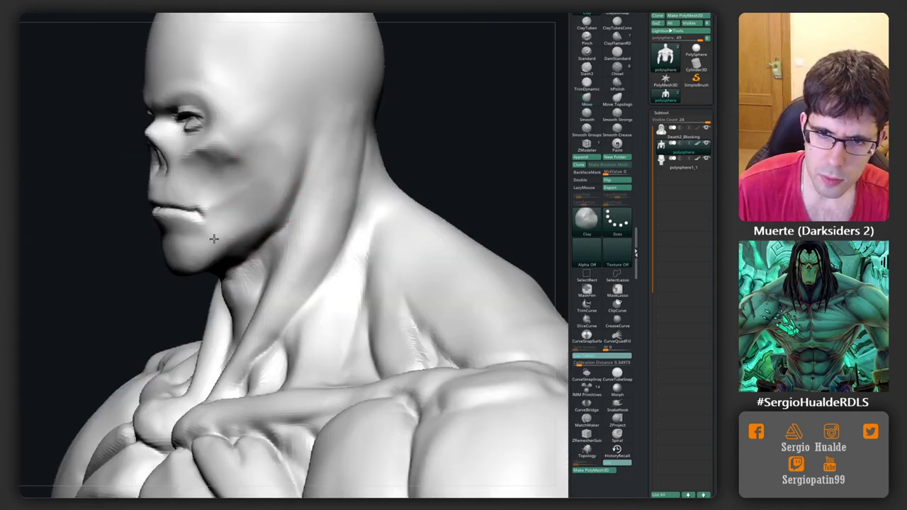
pyautogui.moveTo(213, 239)
pyautogui.mouseDown(button='right')
pyautogui.moveTo(272, 235)
pyautogui.moveTo(245, 224)
pyautogui.moveTo(272, 229)
pyautogui.mouseUp(button='right')
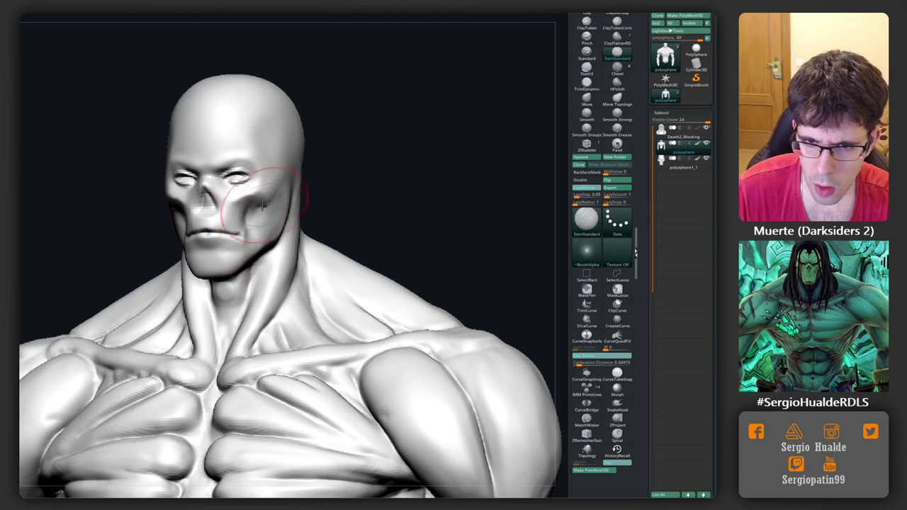
pyautogui.moveTo(269, 224); pyautogui.dragTo(265, 221, button='right')
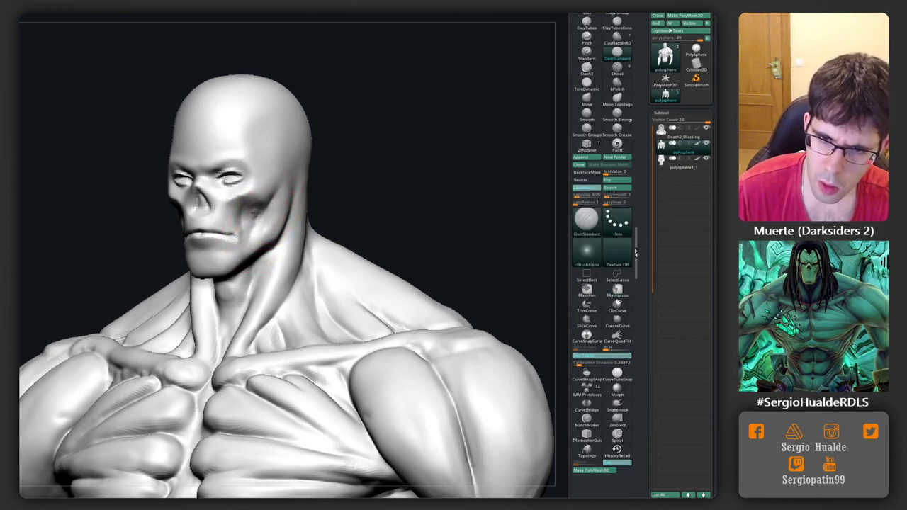
pyautogui.moveTo(253, 215)
pyautogui.mouseDown(button='right')
pyautogui.moveTo(222, 261)
pyautogui.moveTo(234, 269)
pyautogui.moveTo(213, 258)
pyautogui.mouseUp(button='right')
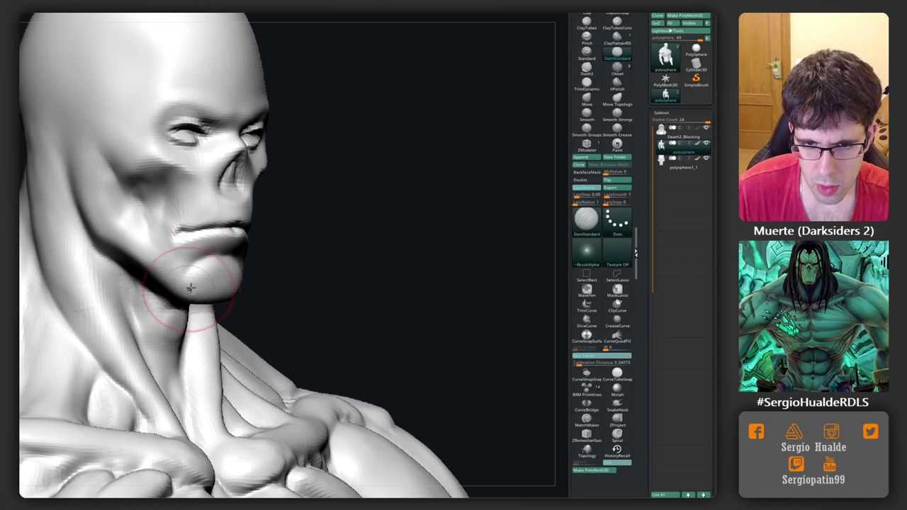
pyautogui.moveTo(192, 287)
pyautogui.mouseDown(button='right')
pyautogui.moveTo(213, 301)
pyautogui.moveTo(244, 265)
pyautogui.mouseUp(button='right')
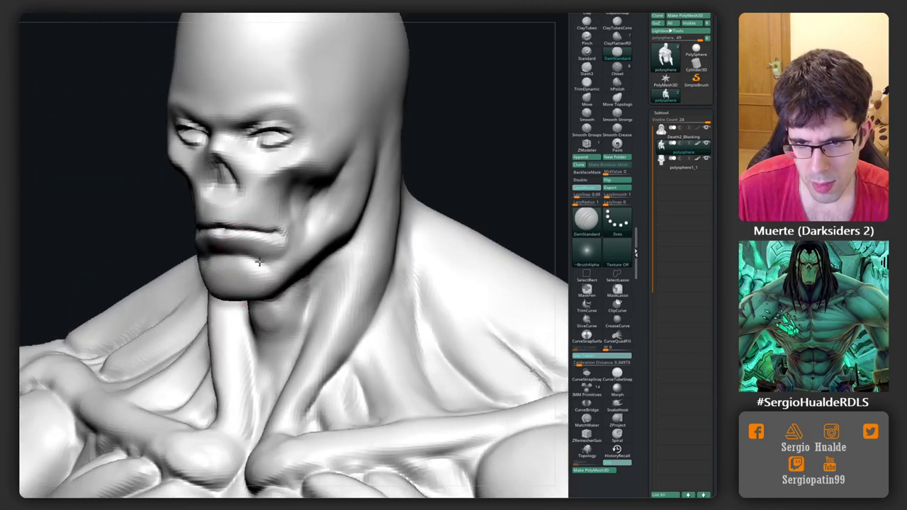
pyautogui.moveTo(293, 225)
pyautogui.mouseDown(button='right')
pyautogui.moveTo(277, 253)
pyautogui.moveTo(264, 249)
pyautogui.mouseUp(button='right')
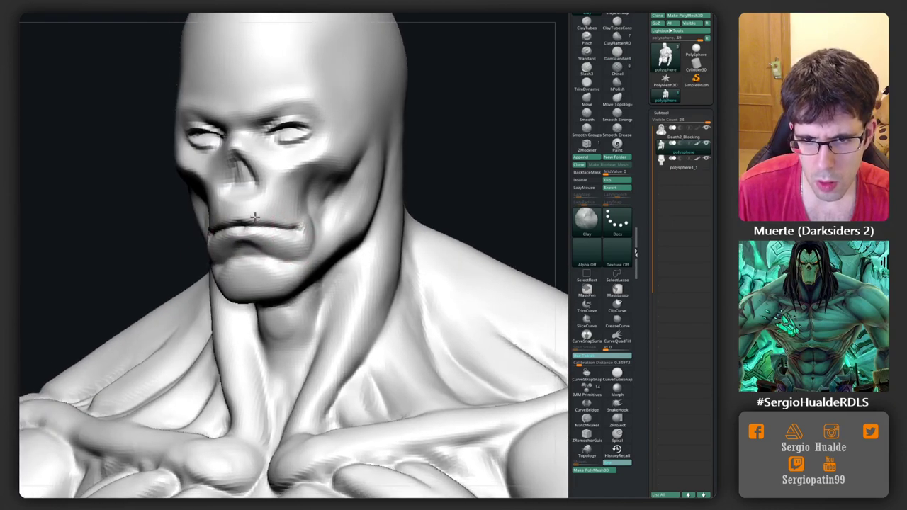
pyautogui.moveTo(263, 229); pyautogui.dragTo(241, 221, button='right')
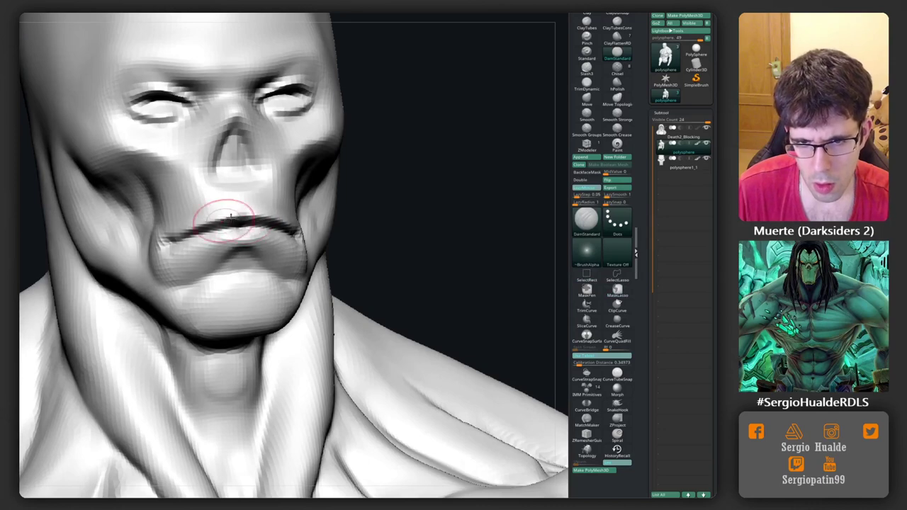
pyautogui.moveTo(275, 254); pyautogui.dragTo(275, 239, button='right')
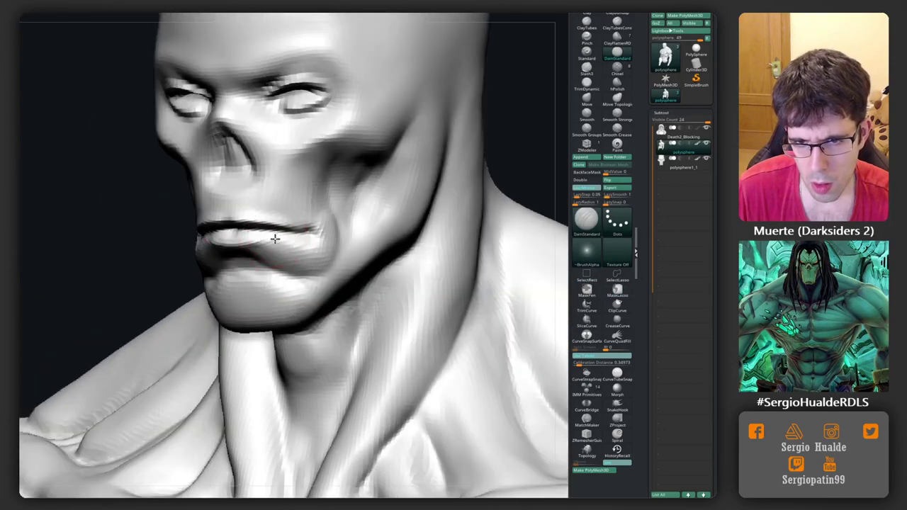
pyautogui.moveTo(217, 231)
pyautogui.mouseDown(button='right')
pyautogui.moveTo(249, 237)
pyautogui.moveTo(167, 238)
pyautogui.moveTo(241, 261)
pyautogui.moveTo(213, 263)
pyautogui.mouseUp(button='right')
# Pull the skull face's mouth corners into shape with the Move brush.
pyautogui.press('b')
pyautogui.press('m')
pyautogui.press('v')
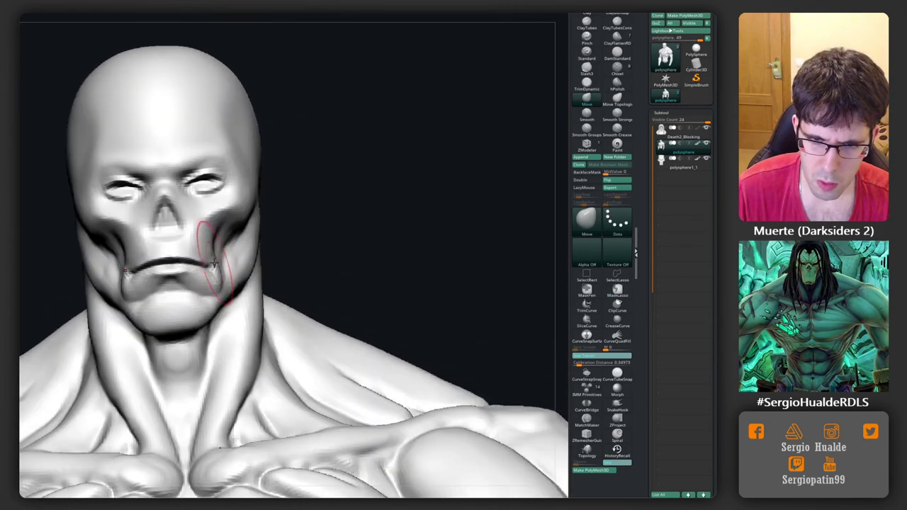
pyautogui.moveTo(213, 264); pyautogui.dragTo(213, 259)
pyautogui.press('b')
pyautogui.press('c')
pyautogui.press('l')
# With Clay active, review the head from profile to front, then zoom out to the torso.
pyautogui.moveTo(214, 240); pyautogui.dragTo(203, 244, button='right')
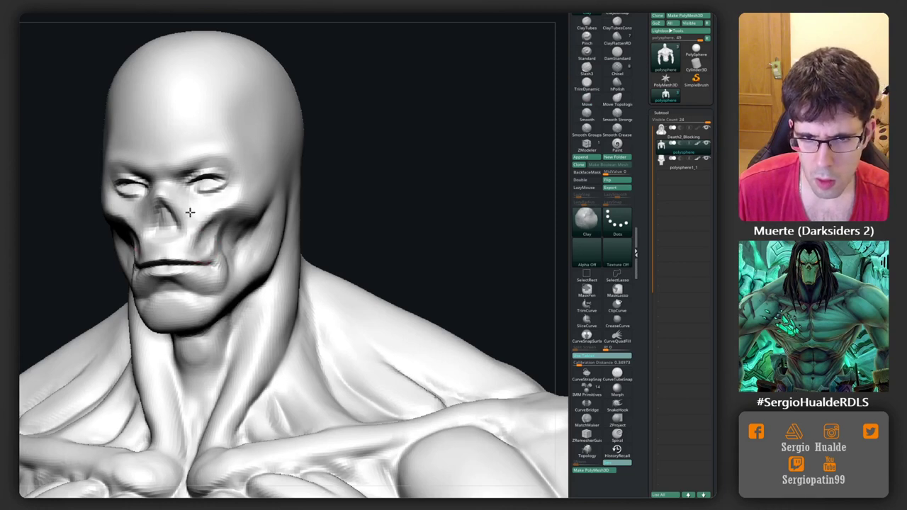
pyautogui.moveTo(196, 204); pyautogui.dragTo(161, 199, button='right')
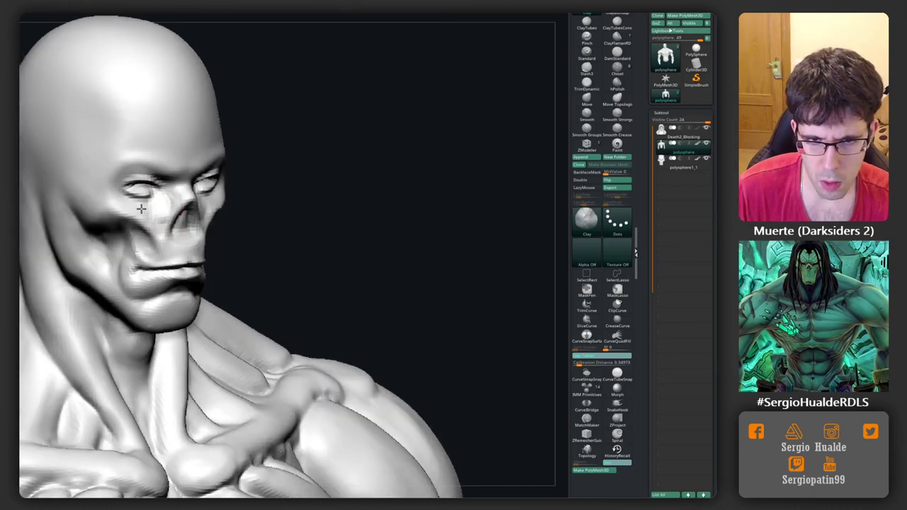
pyautogui.moveTo(135, 210); pyautogui.dragTo(103, 206, button='right')
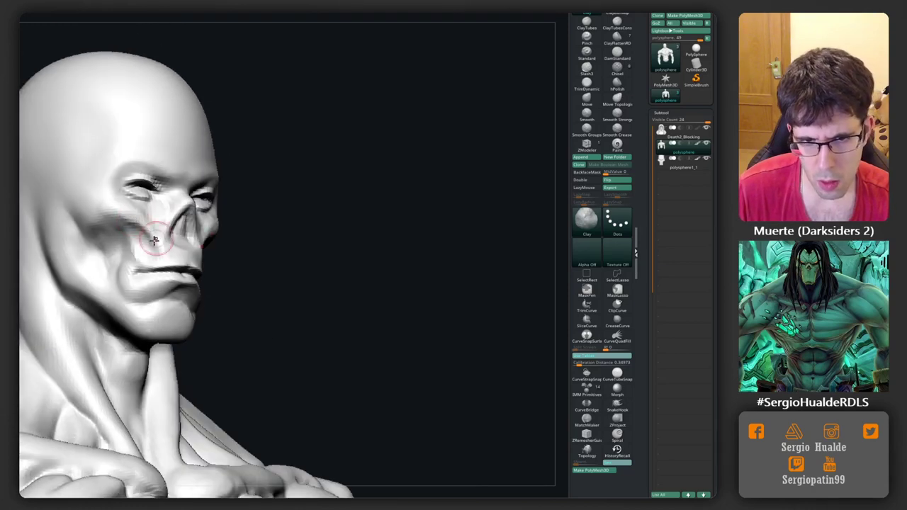
pyautogui.moveTo(153, 241)
pyautogui.mouseDown(button='right')
pyautogui.moveTo(213, 203)
pyautogui.moveTo(157, 210)
pyautogui.moveTo(172, 224)
pyautogui.mouseUp(button='right')
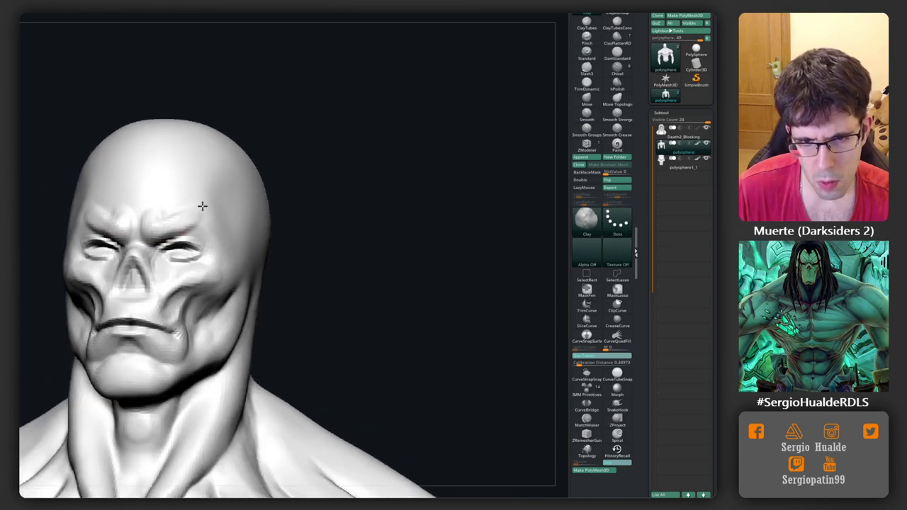
pyautogui.moveTo(220, 248)
pyautogui.mouseDown(button='right')
pyautogui.moveTo(213, 276)
pyautogui.moveTo(324, 163)
pyautogui.mouseUp(button='right')
pyautogui.moveTo(391, 164)
pyautogui.mouseDown(button='right')
pyautogui.moveTo(334, 201)
pyautogui.moveTo(344, 208)
pyautogui.moveTo(303, 208)
pyautogui.moveTo(419, 153)
pyautogui.moveTo(419, 163)
pyautogui.mouseUp(button='right')
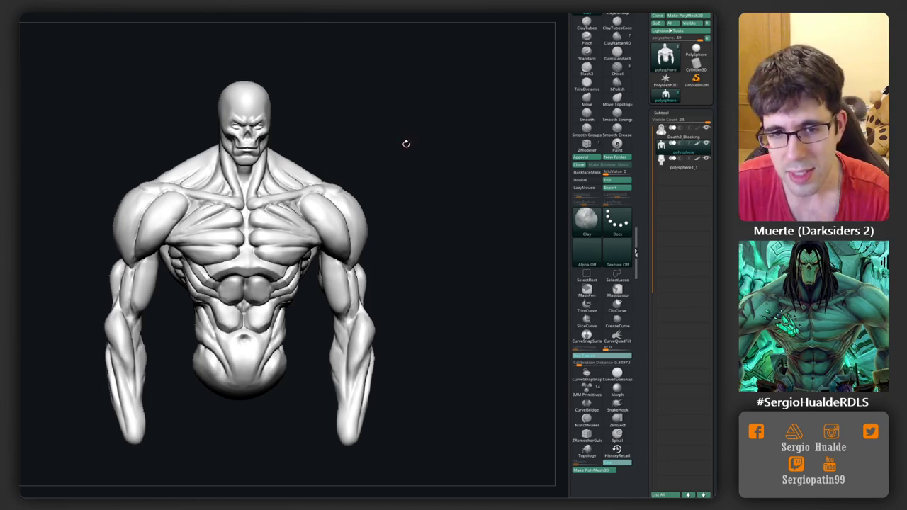
# Smooth down the bulge on the shoulder deltoid, switching between DamStandard, Move and Smooth.
pyautogui.moveTo(405, 142); pyautogui.dragTo(116, 229)
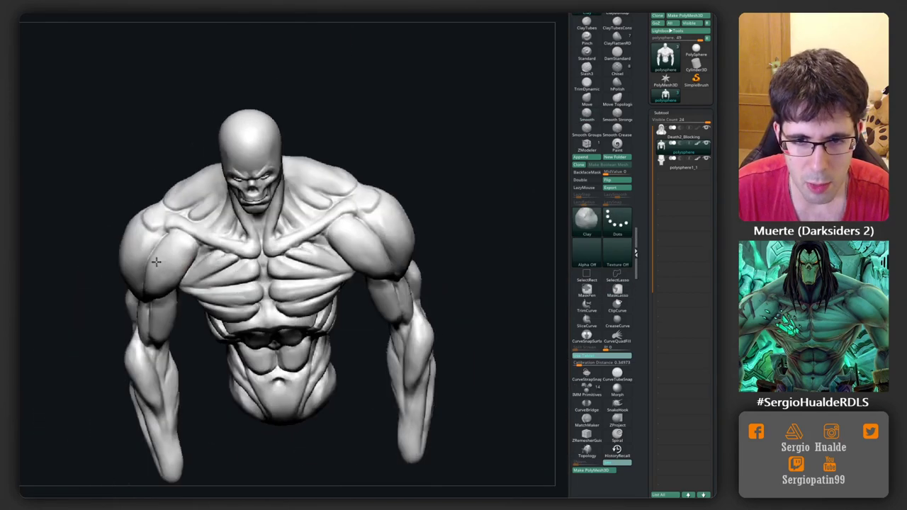
pyautogui.press('b')
pyautogui.press('d')
pyautogui.press('s')
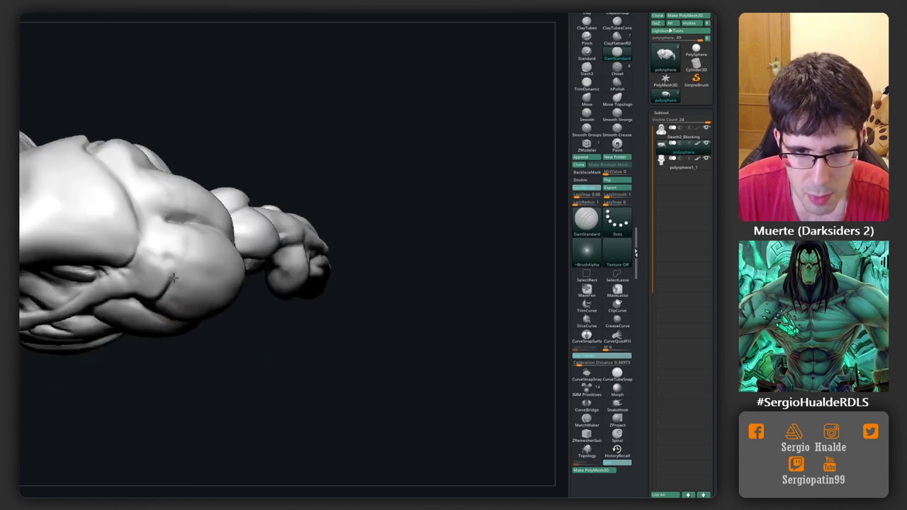
pyautogui.press('shift')
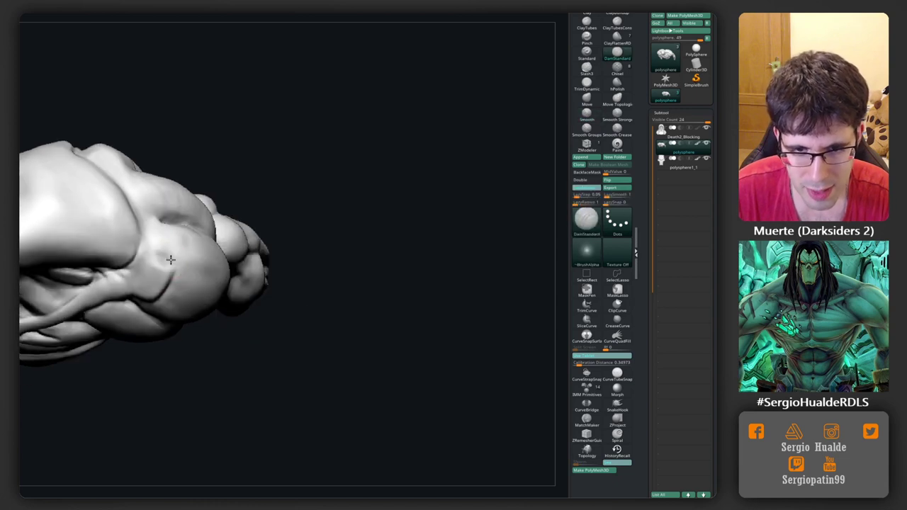
pyautogui.press('b')
pyautogui.press('m')
pyautogui.press('v')
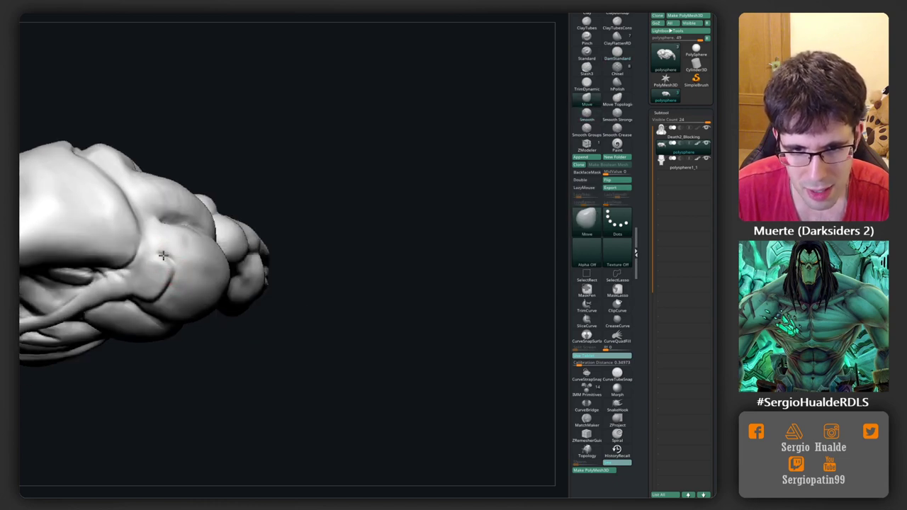
pyautogui.moveTo(162, 256); pyautogui.dragTo(167, 248, button='right')
pyautogui.press('shift')
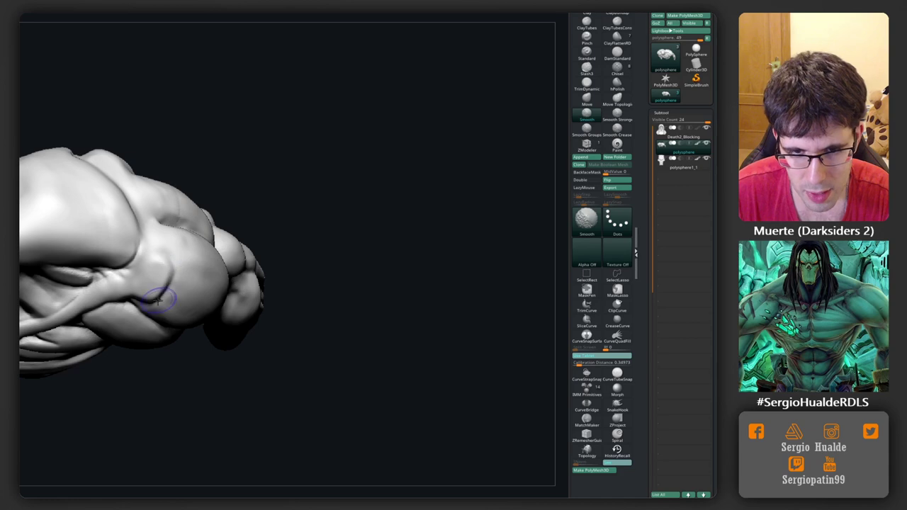
pyautogui.moveTo(170, 292); pyautogui.dragTo(162, 289, button='right')
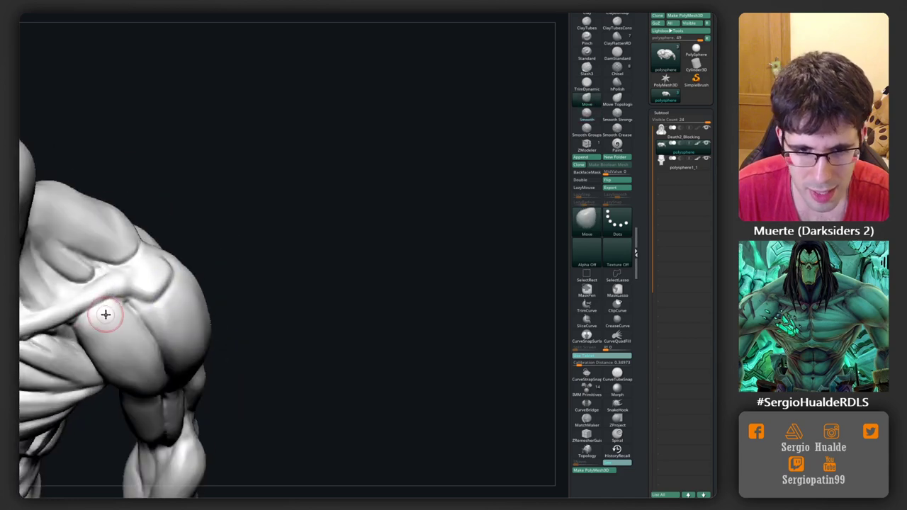
# Orbit around the deltoid, chest and torso to check the rounder shoulder mass.
pyautogui.press('b')
pyautogui.press('d')
pyautogui.press('s')
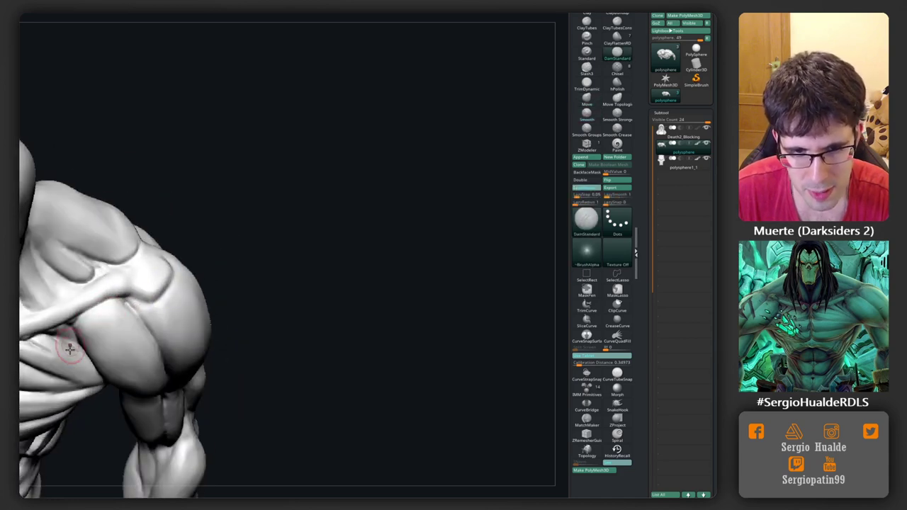
pyautogui.moveTo(130, 300)
pyautogui.mouseDown(button='right')
pyautogui.moveTo(144, 295)
pyautogui.moveTo(125, 284)
pyautogui.mouseUp(button='right')
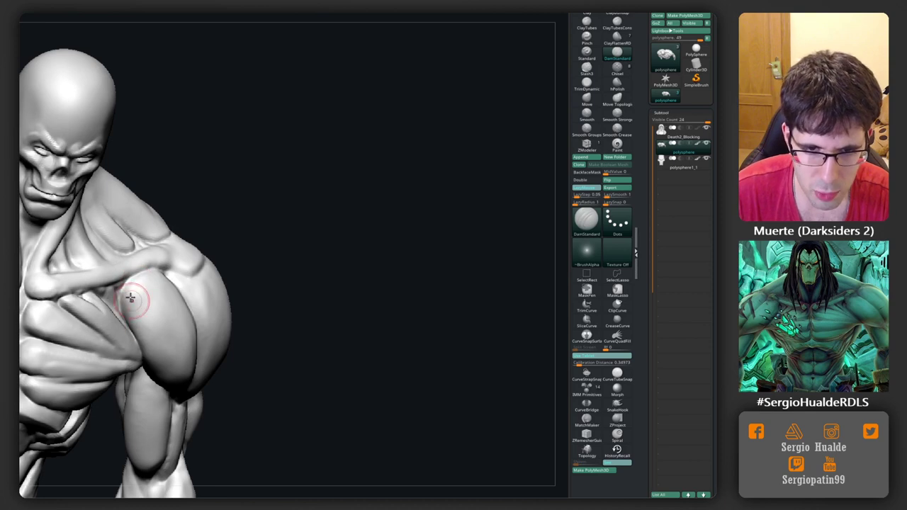
pyautogui.moveTo(170, 355); pyautogui.dragTo(129, 286, button='right')
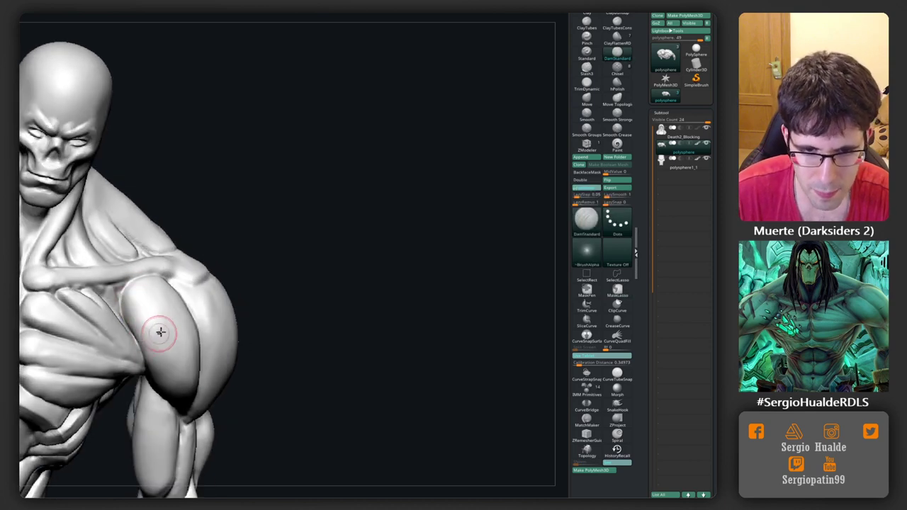
pyautogui.moveTo(163, 331); pyautogui.dragTo(208, 304, button='right')
pyautogui.moveTo(227, 392)
pyautogui.mouseDown(button='right')
pyautogui.moveTo(203, 324)
pyautogui.moveTo(196, 329)
pyautogui.moveTo(239, 298)
pyautogui.moveTo(237, 289)
pyautogui.mouseUp(button='right')
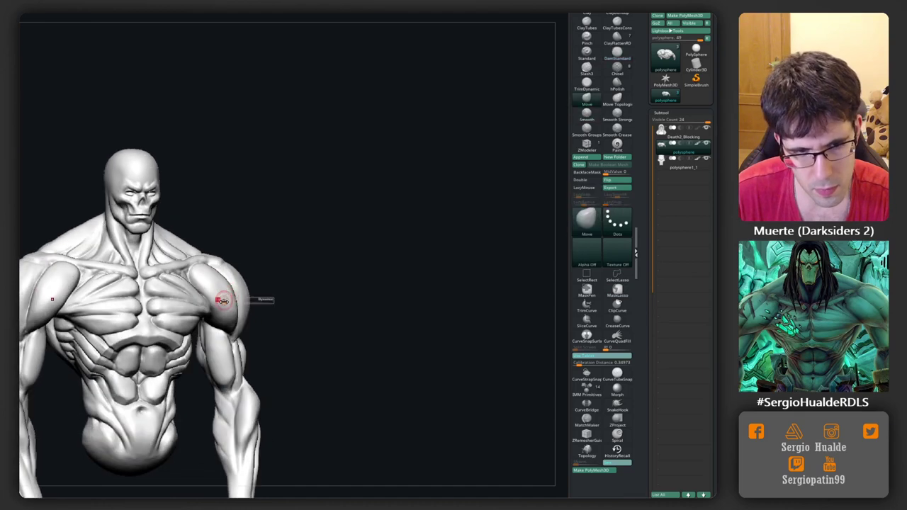
pyautogui.press('b')
pyautogui.press('m')
pyautogui.press('v')
pyautogui.moveTo(227, 324); pyautogui.dragTo(223, 312, button='right')
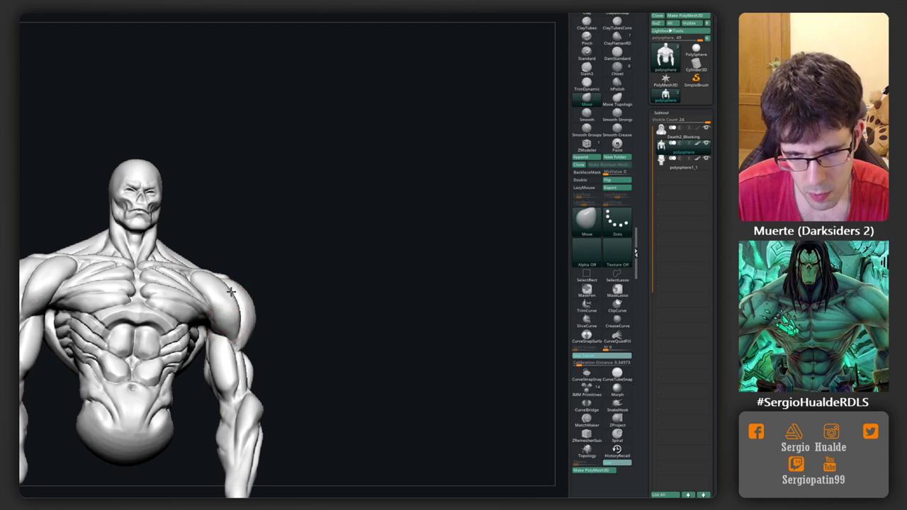
pyautogui.moveTo(231, 290)
pyautogui.keyDown('alt'); pyautogui.mouseDown(button='right')
pyautogui.moveTo(220, 243)
pyautogui.moveTo(200, 293)
pyautogui.moveTo(213, 312)
pyautogui.moveTo(170, 309)
pyautogui.moveTo(205, 312)
pyautogui.mouseUp(button='right'); pyautogui.keyUp('alt')
# Soften the deltoid on the back of the shoulder and zoom in on the back.
pyautogui.press('shift')
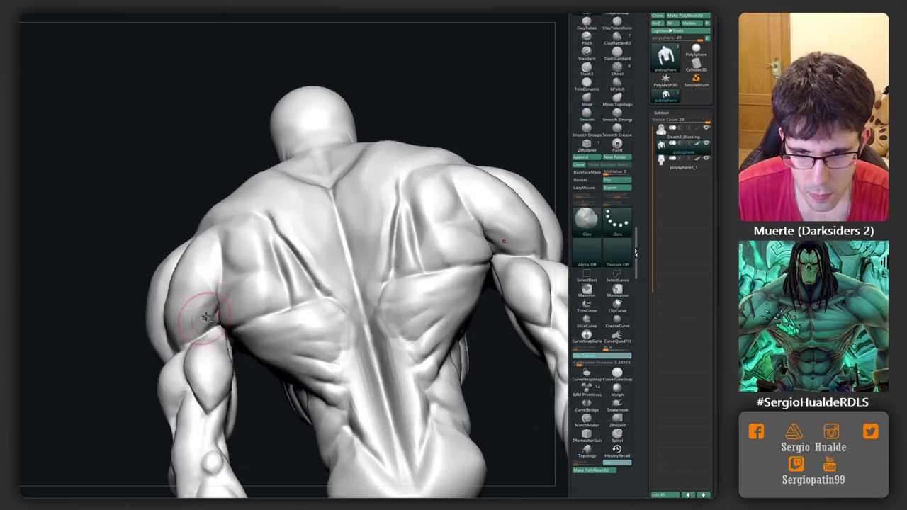
pyautogui.keyDown('shift'); pyautogui.moveTo(205, 316); pyautogui.dragTo(198, 280); pyautogui.keyUp('shift')
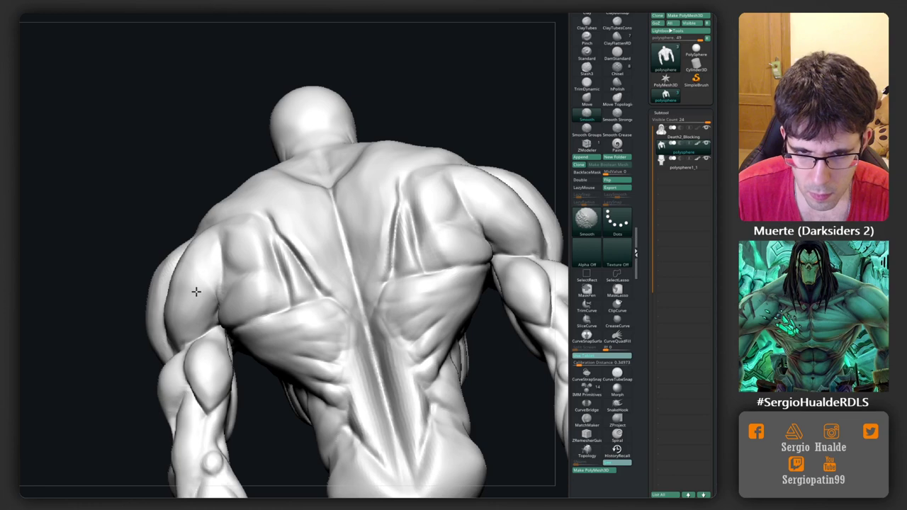
pyautogui.moveTo(204, 293)
pyautogui.mouseDown(button='right')
pyautogui.moveTo(233, 304)
pyautogui.moveTo(235, 287)
pyautogui.mouseUp(button='right')
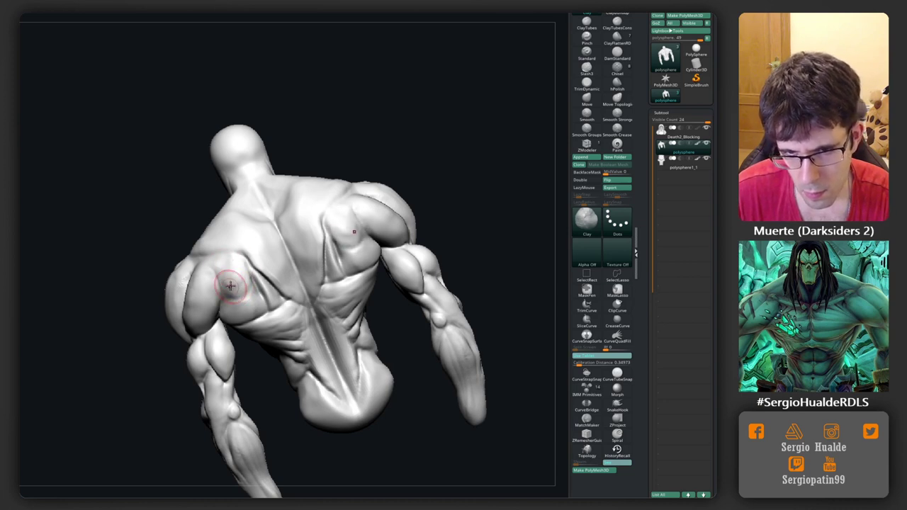
pyautogui.press('b')
pyautogui.press('d')
pyautogui.press('s')
pyautogui.moveTo(231, 286)
pyautogui.keyDown('ctrl'); pyautogui.mouseDown(button='right')
pyautogui.moveTo(263, 307)
pyautogui.moveTo(323, 284)
pyautogui.moveTo(275, 300)
pyautogui.mouseUp(button='right'); pyautogui.keyUp('ctrl')
# Build up clay on both sides of the mid-back and reshape the back muscles with Move.
pyautogui.press('b')
pyautogui.press('c')
pyautogui.press('l')
pyautogui.moveTo(269, 304); pyautogui.dragTo(273, 299)
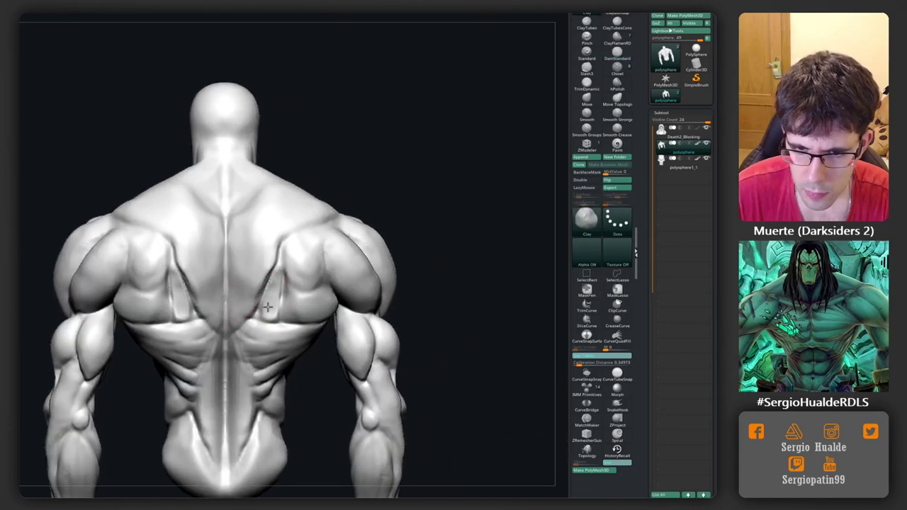
pyautogui.press('b')
pyautogui.press('d')
pyautogui.press('s')
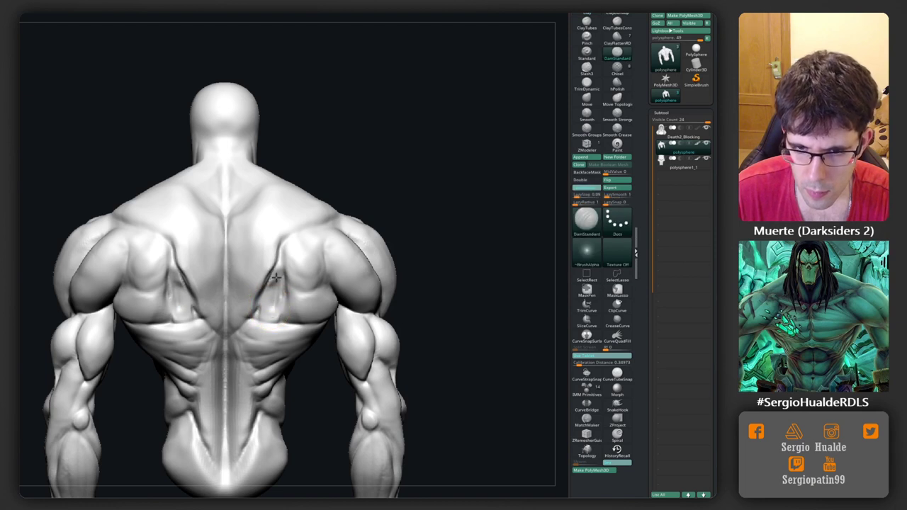
pyautogui.press('b')
pyautogui.press('m')
pyautogui.press('v')
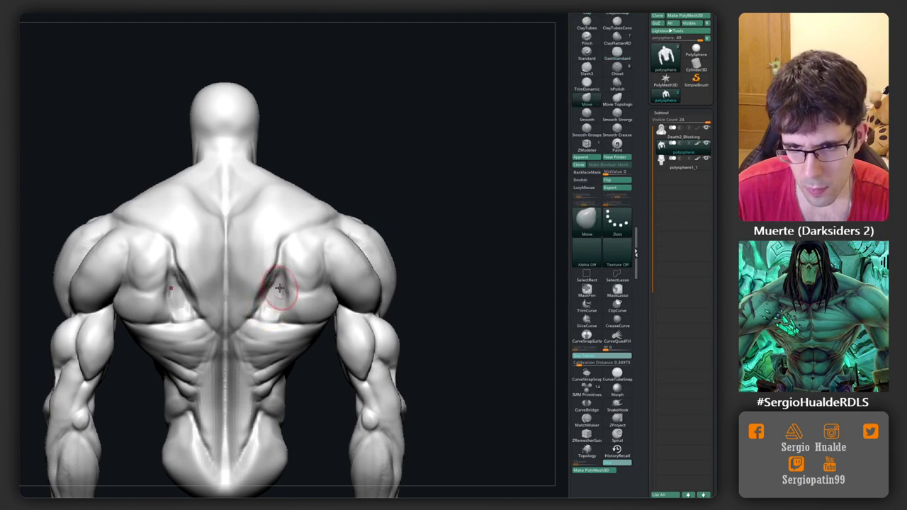
pyautogui.moveTo(290, 297); pyautogui.dragTo(282, 308)
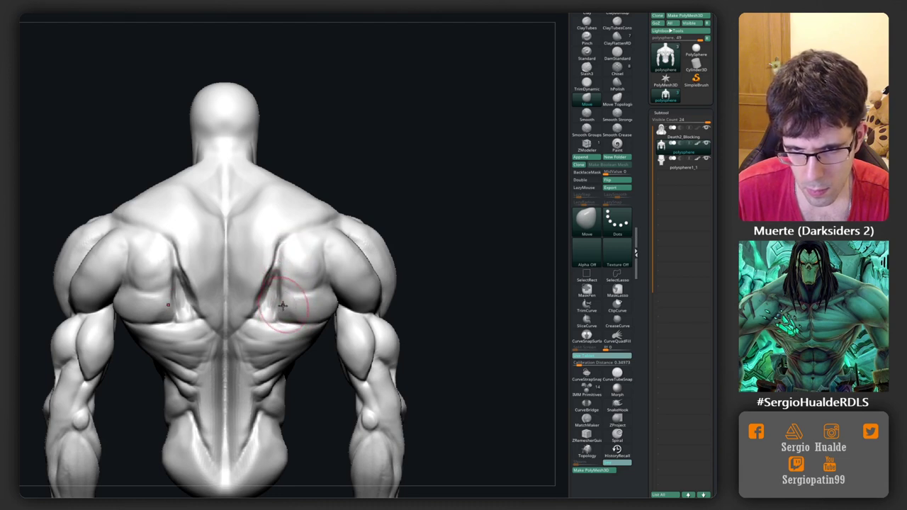
# Orbit around the back until the shoulder comes forward, readying DamStandard for creases.
pyautogui.press('b')
pyautogui.press('d')
pyautogui.press('s')
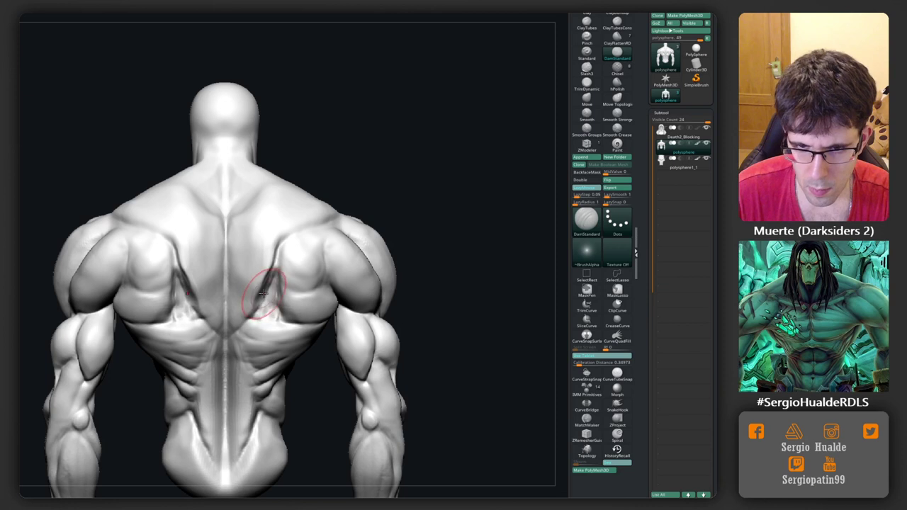
pyautogui.press('b')
pyautogui.press('c')
pyautogui.press('l')
pyautogui.moveTo(263, 293); pyautogui.dragTo(249, 304, button='right')
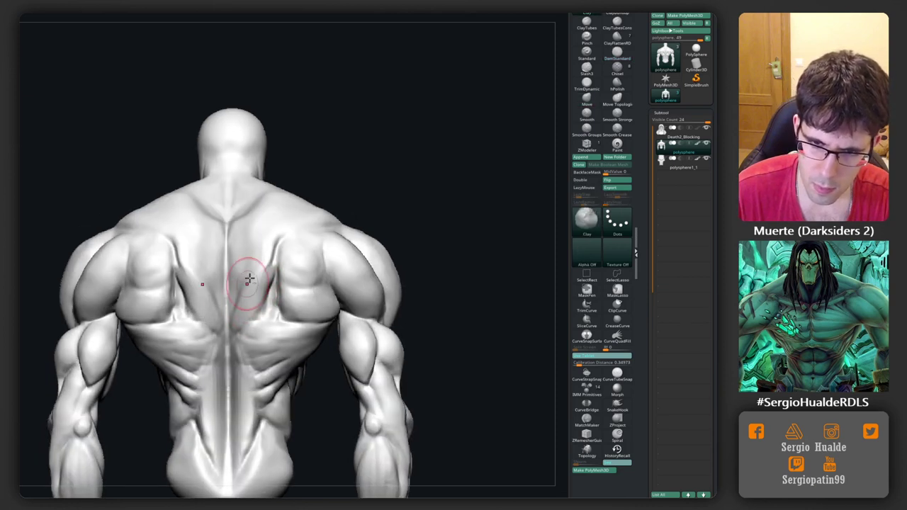
pyautogui.moveTo(235, 319)
pyautogui.mouseDown(button='right')
pyautogui.moveTo(222, 289)
pyautogui.moveTo(222, 234)
pyautogui.moveTo(231, 319)
pyautogui.mouseUp(button='right')
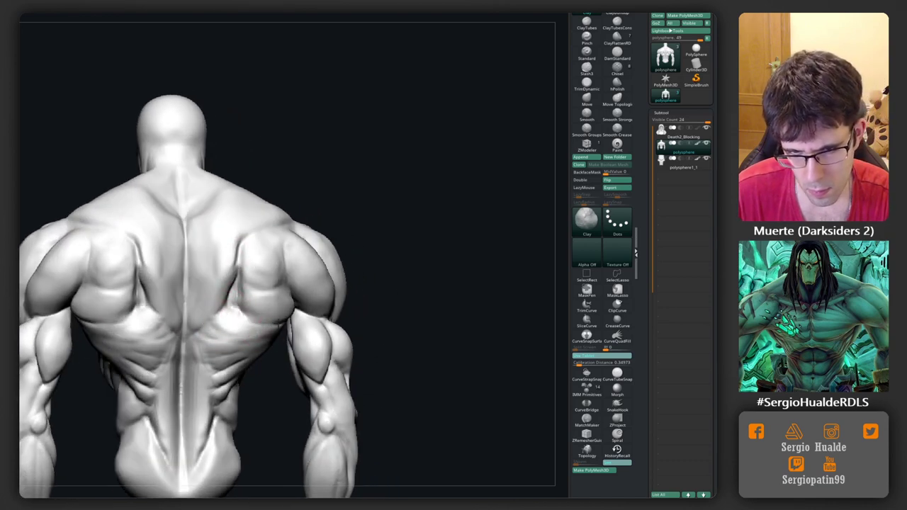
pyautogui.moveTo(247, 319)
pyautogui.mouseDown(button='right')
pyautogui.moveTo(253, 334)
pyautogui.moveTo(268, 296)
pyautogui.moveTo(348, 300)
pyautogui.moveTo(265, 320)
pyautogui.moveTo(284, 295)
pyautogui.mouseUp(button='right')
pyautogui.press('b')
pyautogui.press('d')
pyautogui.press('s')
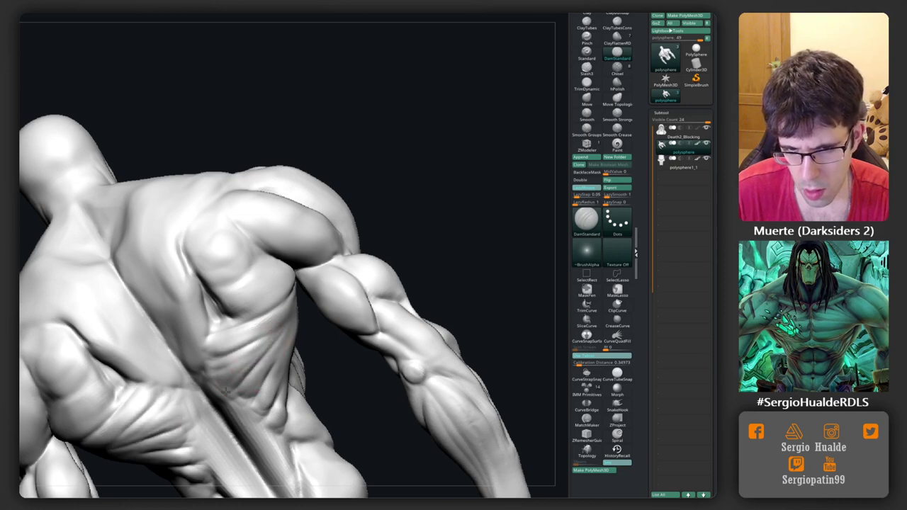
# Orbit to an angled view of the back and add clay along the upper spine.
pyautogui.moveTo(238, 382); pyautogui.dragTo(282, 348, button='right')
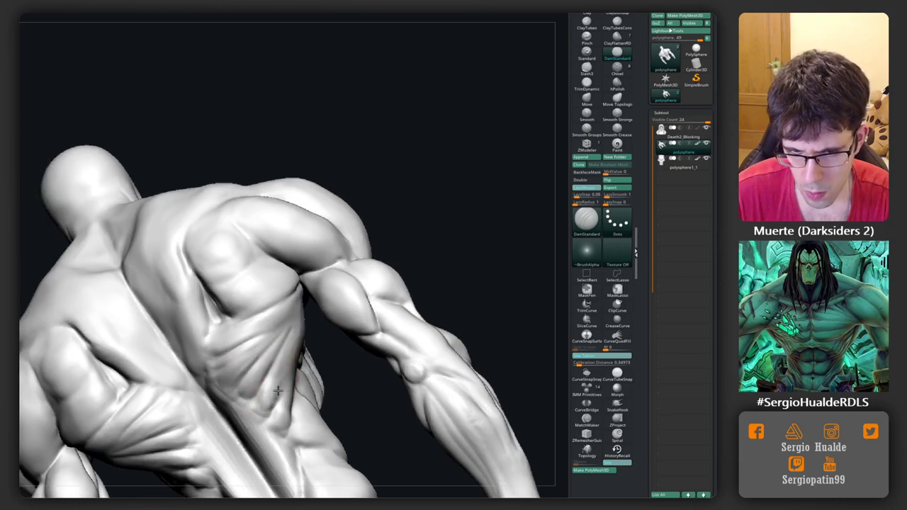
pyautogui.moveTo(273, 392)
pyautogui.keyDown('ctrl'); pyautogui.mouseDown(button='right')
pyautogui.moveTo(192, 405)
pyautogui.moveTo(173, 383)
pyautogui.mouseUp(button='right'); pyautogui.keyUp('ctrl')
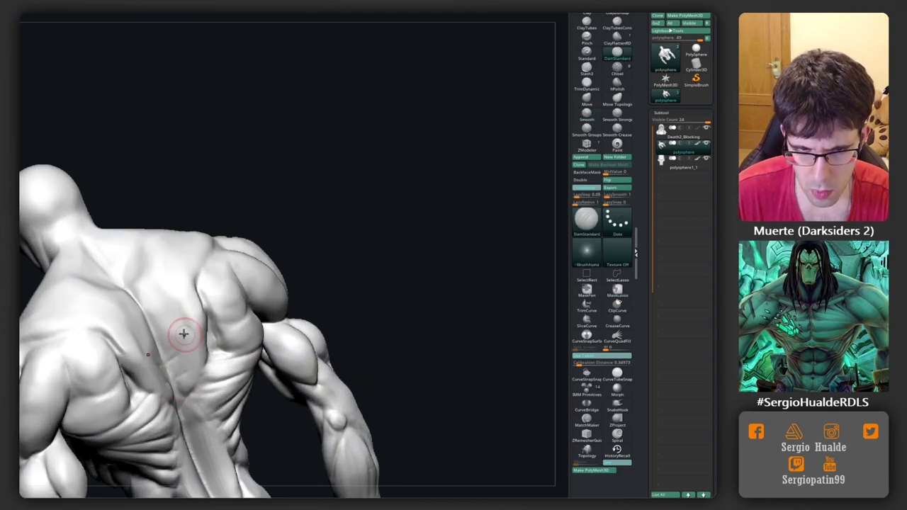
pyautogui.moveTo(184, 334); pyautogui.dragTo(141, 304, button='right')
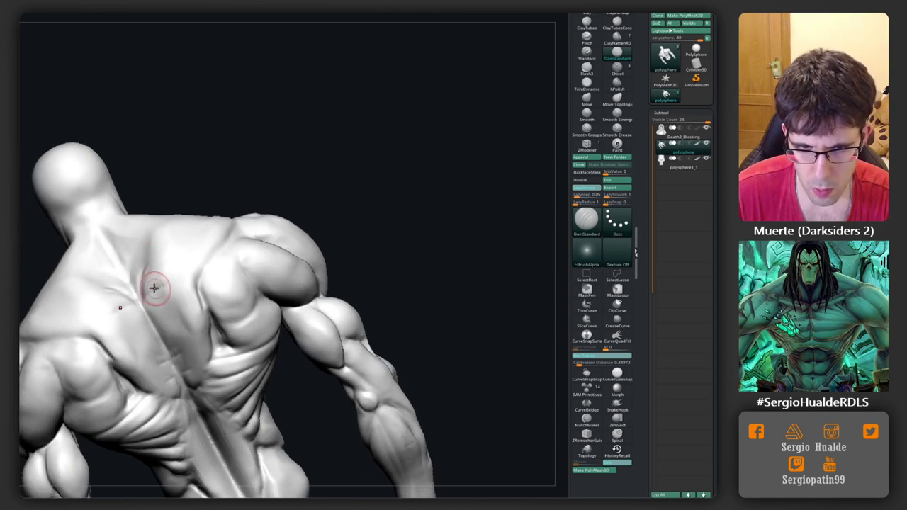
pyautogui.press('b')
pyautogui.press('c')
pyautogui.press('l')
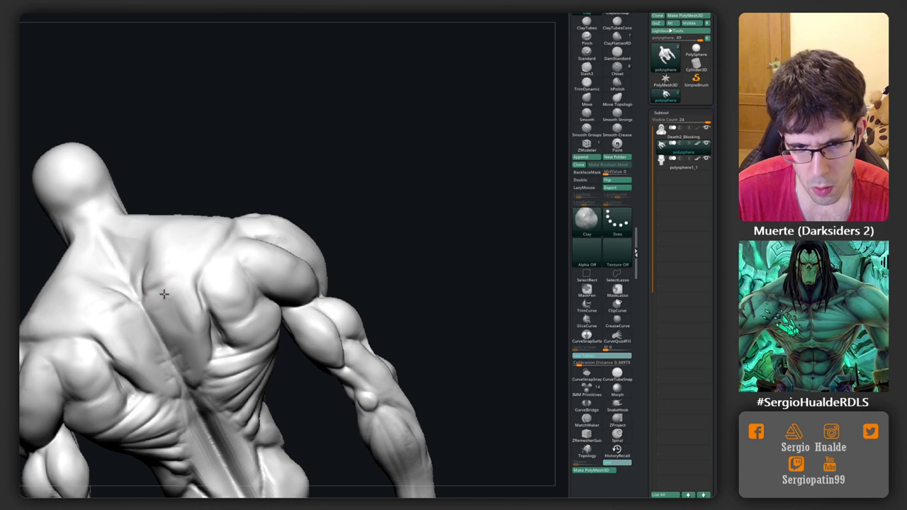
pyautogui.moveTo(181, 322)
pyautogui.mouseDown()
pyautogui.moveTo(168, 334)
pyautogui.moveTo(191, 339)
pyautogui.mouseUp()
# Smooth the clay near the base of the neck and zoom out across the back.
pyautogui.press('shift')
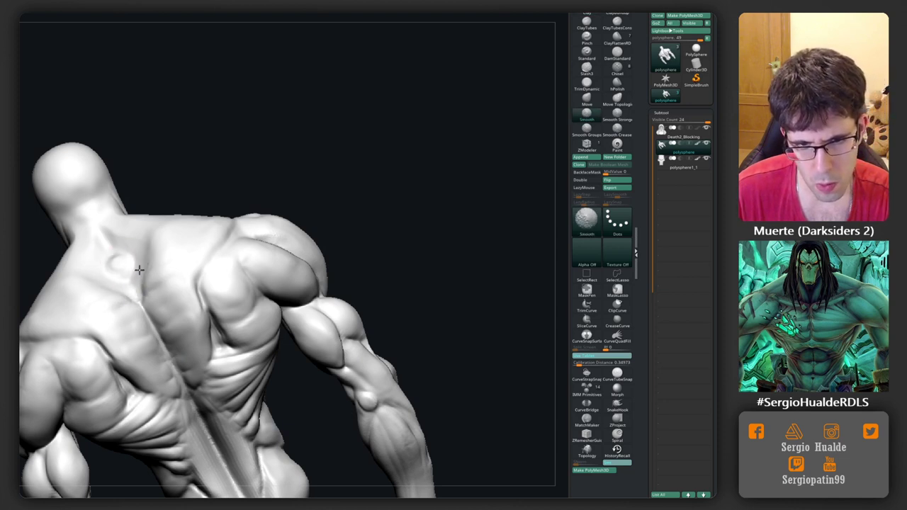
pyautogui.press('b')
pyautogui.press('d')
pyautogui.press('s')
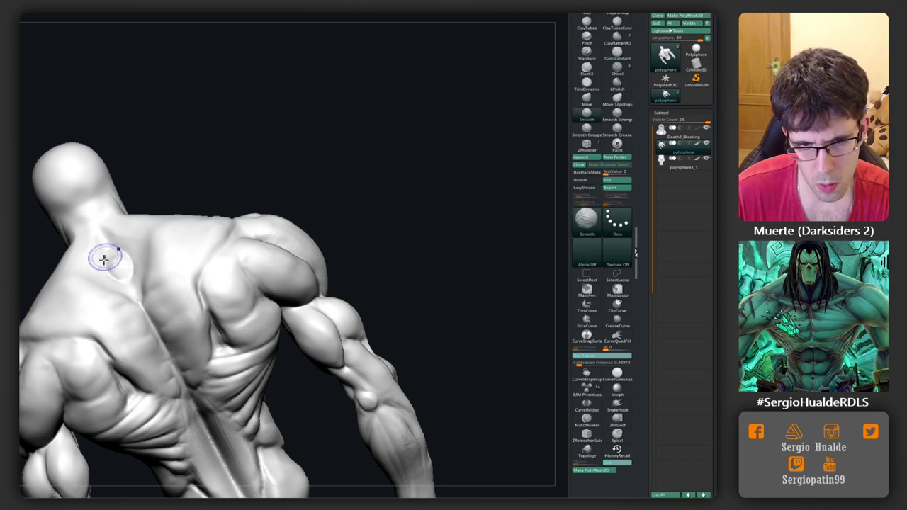
pyautogui.moveTo(115, 245)
pyautogui.mouseDown(button='right')
pyautogui.moveTo(167, 273)
pyautogui.moveTo(217, 277)
pyautogui.moveTo(203, 283)
pyautogui.moveTo(222, 324)
pyautogui.moveTo(229, 311)
pyautogui.moveTo(306, 321)
pyautogui.moveTo(308, 263)
pyautogui.moveTo(324, 273)
pyautogui.mouseUp(button='right')
pyautogui.press('b')
pyautogui.press('m')
pyautogui.press('v')
# Show the hair and mask, enlarge the Move brush, and slightly reshape the skull mask on the face.
pyautogui.press('b')
pyautogui.press('c')
pyautogui.press('l')
pyautogui.press('b')
pyautogui.press('m')
pyautogui.press('v')
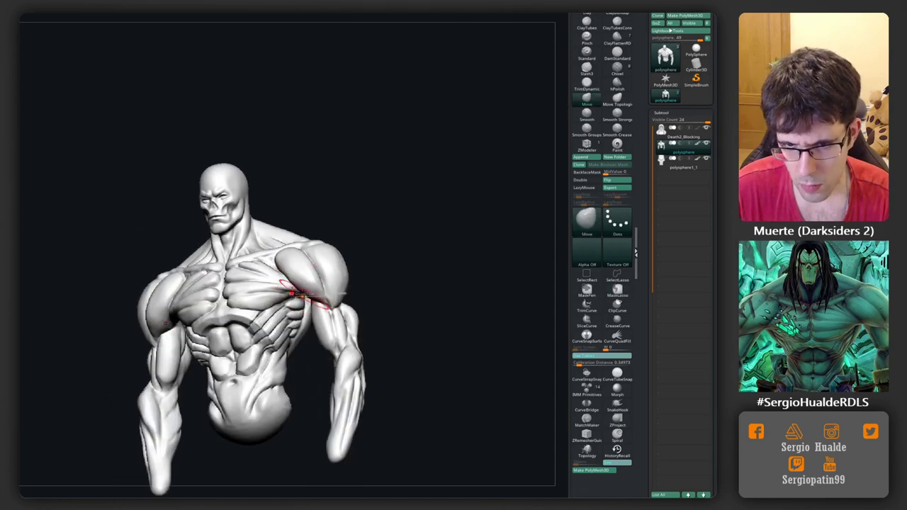
pyautogui.moveTo(306, 297)
pyautogui.mouseDown(button='right')
pyautogui.moveTo(391, 182)
pyautogui.moveTo(280, 234)
pyautogui.moveTo(273, 210)
pyautogui.mouseUp(button='right')
pyautogui.press('ctrl')
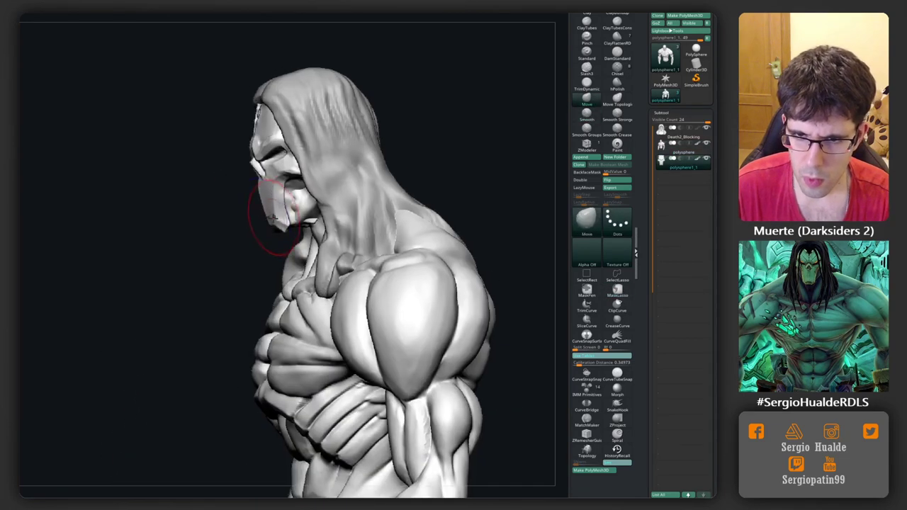
pyautogui.press(']')
pyautogui.press(']')
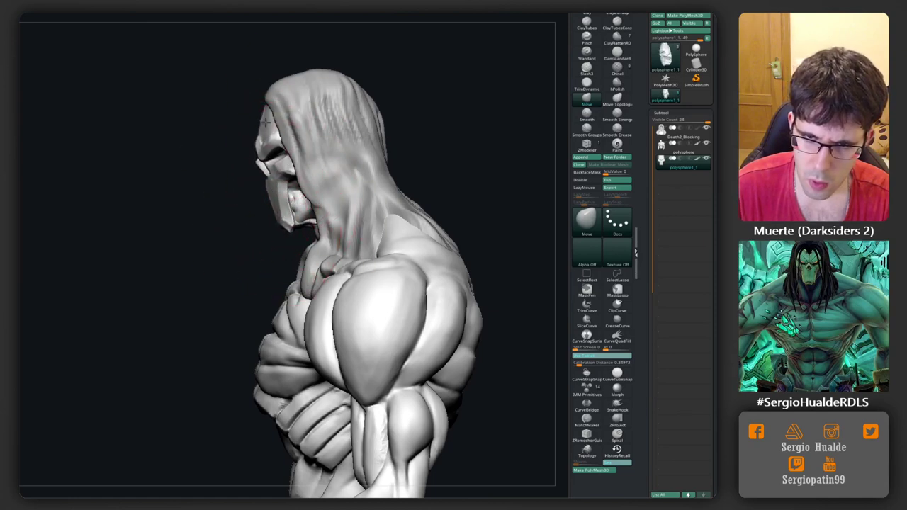
pyautogui.moveTo(274, 198); pyautogui.dragTo(275, 182)
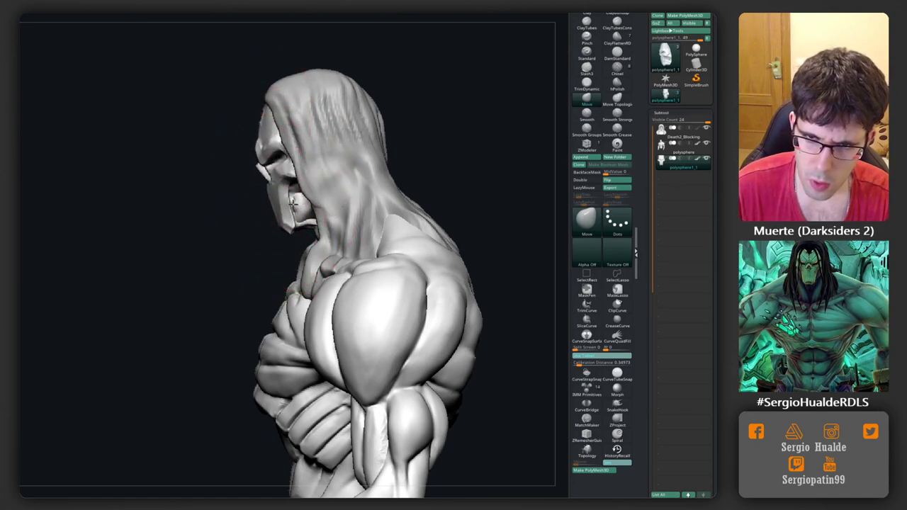
# Pull the skull mask forward and nudge its jaw, checking from the side and back.
pyautogui.moveTo(274, 183)
pyautogui.mouseDown(button='right')
pyautogui.moveTo(287, 206)
pyautogui.moveTo(318, 203)
pyautogui.mouseUp(button='right')
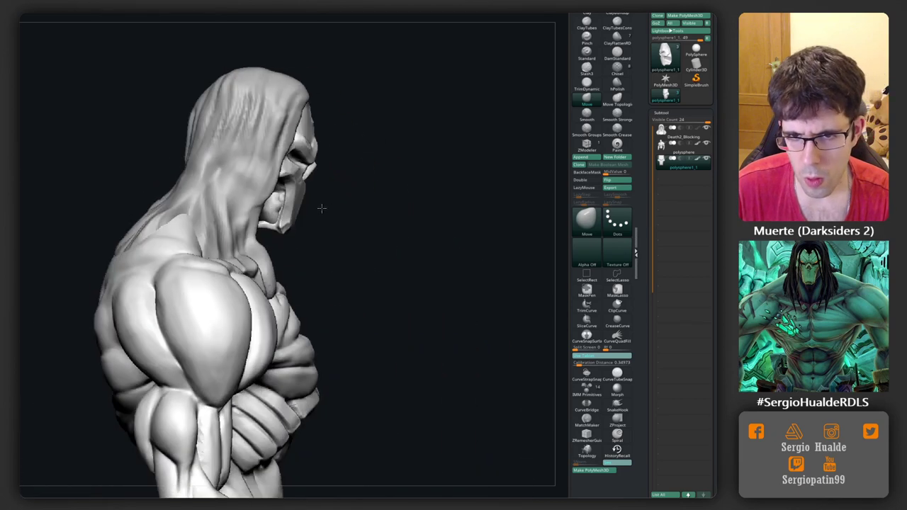
pyautogui.moveTo(303, 107)
pyautogui.mouseDown()
pyautogui.moveTo(312, 106)
pyautogui.moveTo(317, 140)
pyautogui.mouseUp()
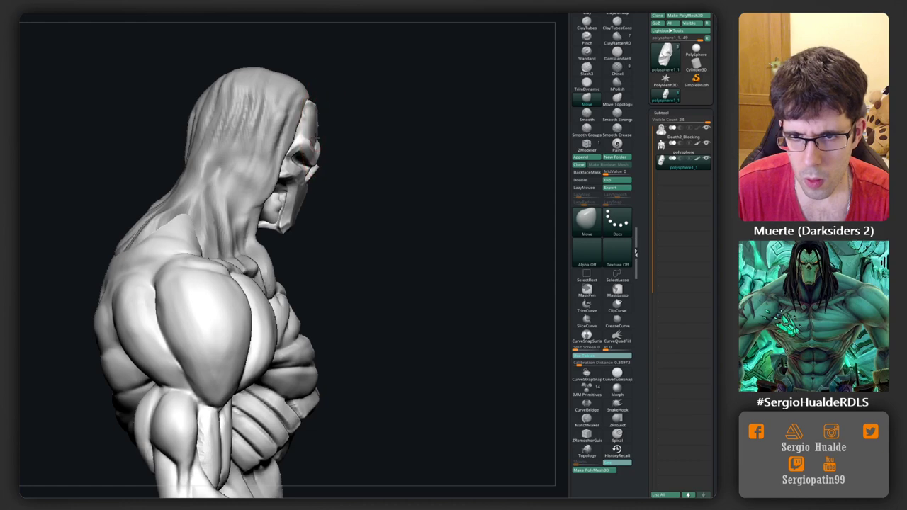
pyautogui.moveTo(284, 203)
pyautogui.mouseDown()
pyautogui.moveTo(324, 192)
pyautogui.moveTo(397, 213)
pyautogui.moveTo(294, 101)
pyautogui.mouseUp()
pyautogui.moveTo(316, 170)
pyautogui.keyDown('alt'); pyautogui.mouseDown()
pyautogui.moveTo(324, 182)
pyautogui.moveTo(312, 176)
pyautogui.mouseUp(); pyautogui.keyUp('alt')
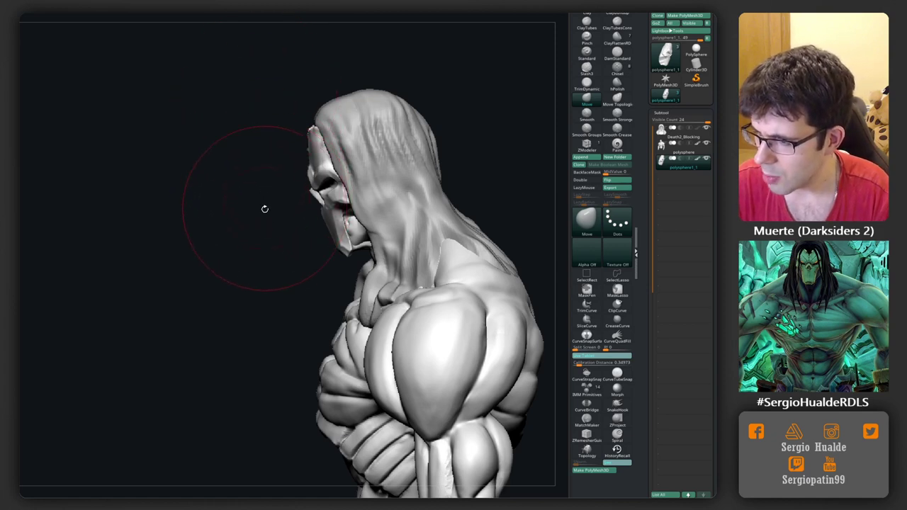
pyautogui.moveTo(277, 243)
pyautogui.mouseDown()
pyautogui.moveTo(252, 263)
pyautogui.moveTo(266, 249)
pyautogui.mouseUp()
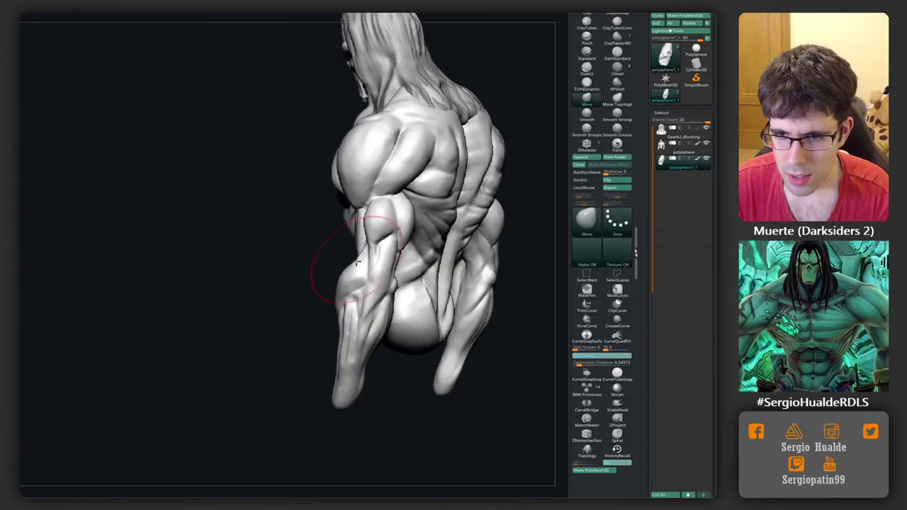
pyautogui.moveTo(376, 281)
pyautogui.mouseDown()
pyautogui.moveTo(293, 348)
pyautogui.moveTo(282, 318)
pyautogui.mouseUp()
# Make the body mesh active and pull the forearm surface with Move to open a crease.
pyautogui.press('b')
pyautogui.press('c')
pyautogui.press('l')
pyautogui.keyDown('alt'); pyautogui.click(277, 318); pyautogui.keyUp('alt')
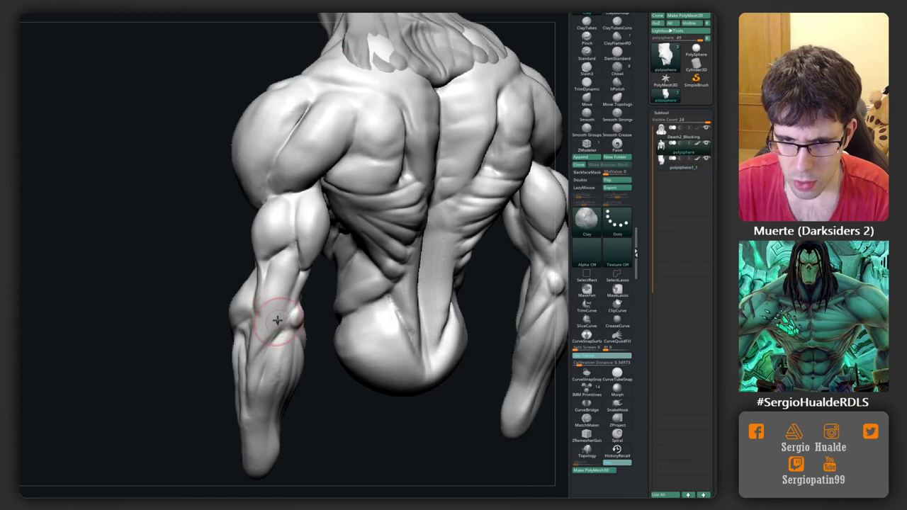
pyautogui.moveTo(264, 314)
pyautogui.mouseDown(button='right')
pyautogui.moveTo(298, 305)
pyautogui.moveTo(315, 344)
pyautogui.moveTo(329, 338)
pyautogui.mouseUp(button='right')
pyautogui.press('b')
pyautogui.press('m')
pyautogui.press('v')
pyautogui.moveTo(340, 344); pyautogui.dragTo(350, 353)
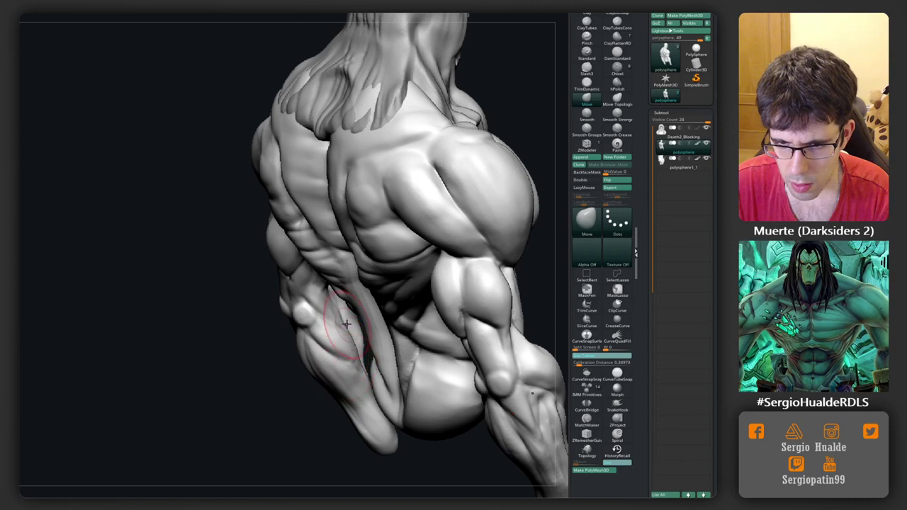
# Orbit around the forearm to study it, then frame the whole bust in a front view.
pyautogui.moveTo(347, 338); pyautogui.dragTo(309, 314, button='right')
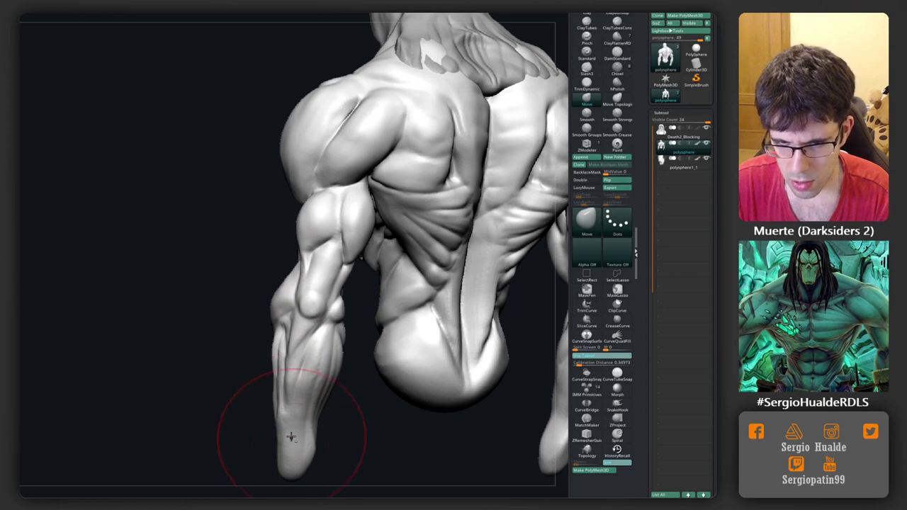
pyautogui.moveTo(294, 435); pyautogui.dragTo(293, 304, button='right')
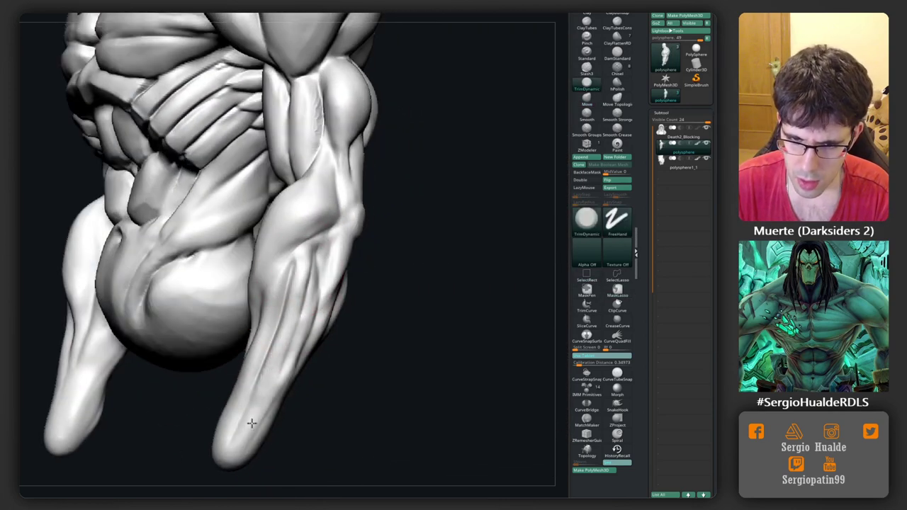
pyautogui.moveTo(252, 423)
pyautogui.mouseDown(button='right')
pyautogui.moveTo(284, 304)
pyautogui.moveTo(247, 367)
pyautogui.mouseUp(button='right')
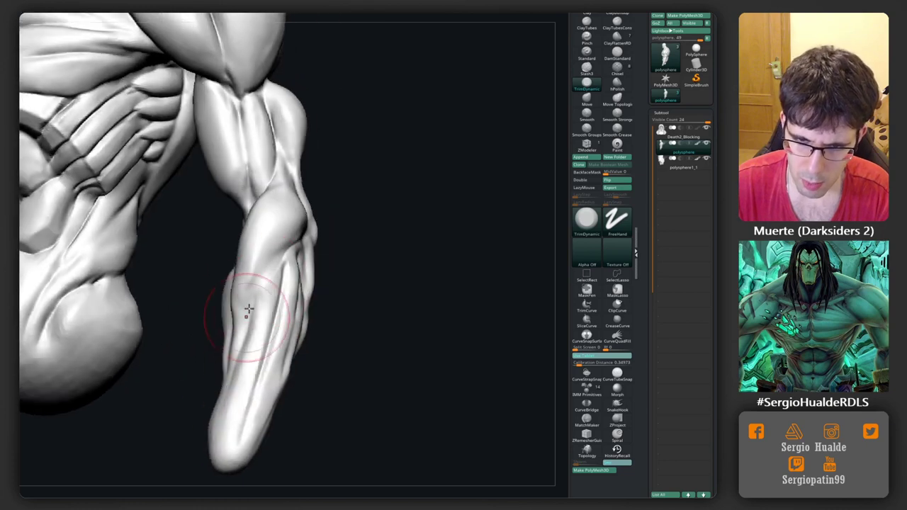
pyautogui.moveTo(258, 300)
pyautogui.mouseDown(button='right')
pyautogui.moveTo(288, 275)
pyautogui.moveTo(297, 324)
pyautogui.mouseUp(button='right')
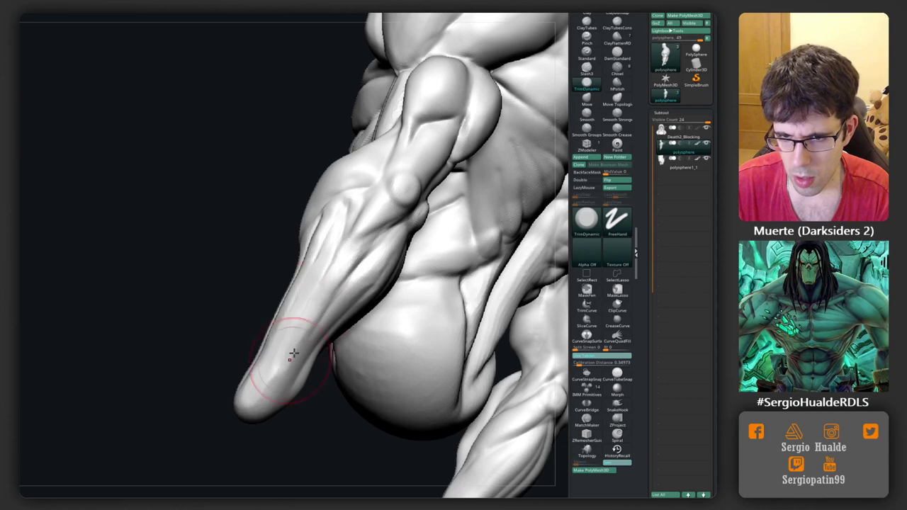
pyautogui.moveTo(290, 370)
pyautogui.mouseDown(button='right')
pyautogui.moveTo(305, 319)
pyautogui.moveTo(341, 307)
pyautogui.moveTo(307, 320)
pyautogui.moveTo(310, 291)
pyautogui.mouseUp(button='right')
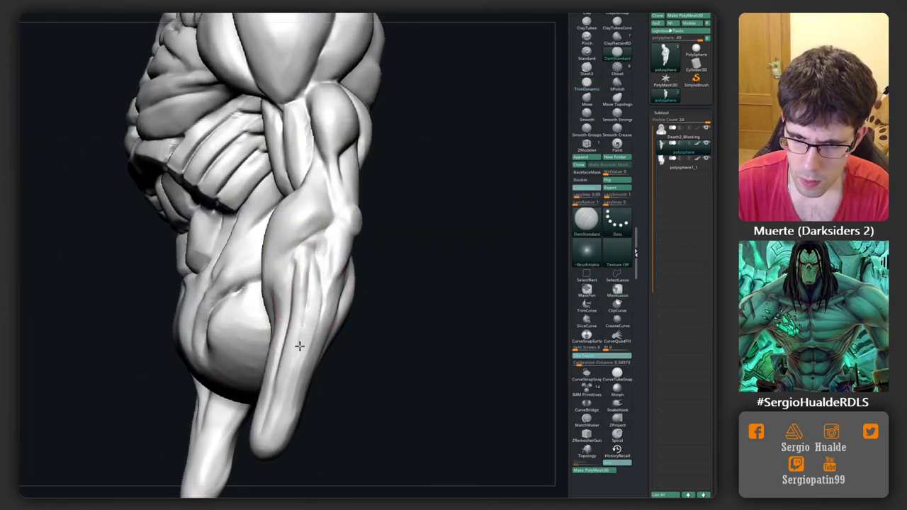
pyautogui.moveTo(302, 270); pyautogui.dragTo(308, 251, button='right')
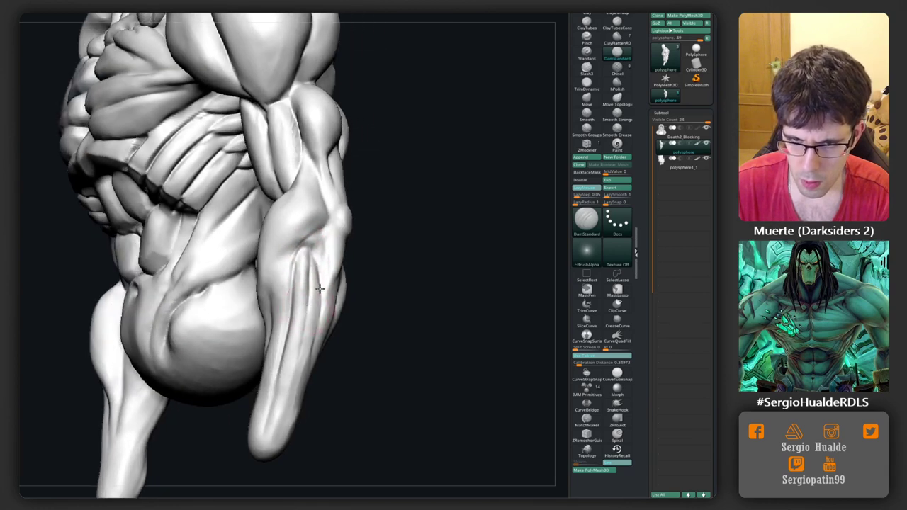
pyautogui.moveTo(320, 288)
pyautogui.mouseDown(button='right')
pyautogui.moveTo(283, 270)
pyautogui.moveTo(276, 330)
pyautogui.mouseUp(button='right')
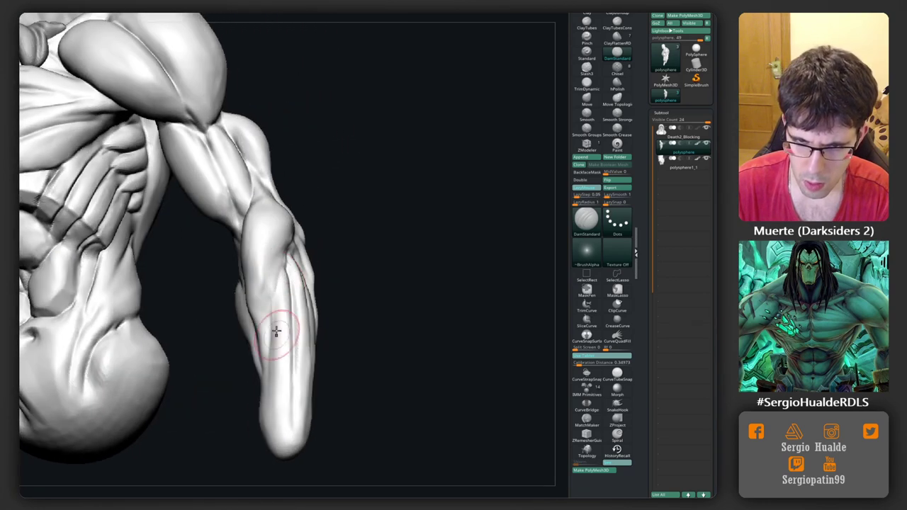
pyautogui.moveTo(277, 405)
pyautogui.keyDown('ctrl'); pyautogui.mouseDown(button='right')
pyautogui.moveTo(282, 317)
pyautogui.moveTo(276, 341)
pyautogui.mouseUp(button='right'); pyautogui.keyUp('ctrl')
pyautogui.press('b')
pyautogui.press('c')
pyautogui.press('l')
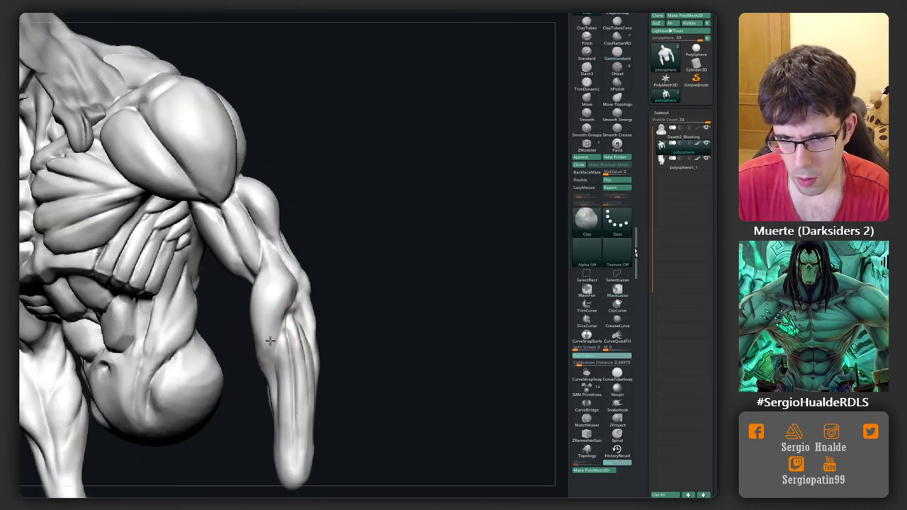
pyautogui.press('f')
pyautogui.moveTo(284, 304)
pyautogui.mouseDown(button='right')
pyautogui.moveTo(323, 300)
pyautogui.moveTo(382, 207)
pyautogui.moveTo(237, 257)
pyautogui.moveTo(252, 235)
pyautogui.mouseUp(button='right')
# Select the skull mask subtool and frame the bust from the front, ready to sculpt.
pyautogui.keyDown('alt'); pyautogui.click(249, 259); pyautogui.keyUp('alt')
pyautogui.press('b')
pyautogui.press('m')
pyautogui.press('v')
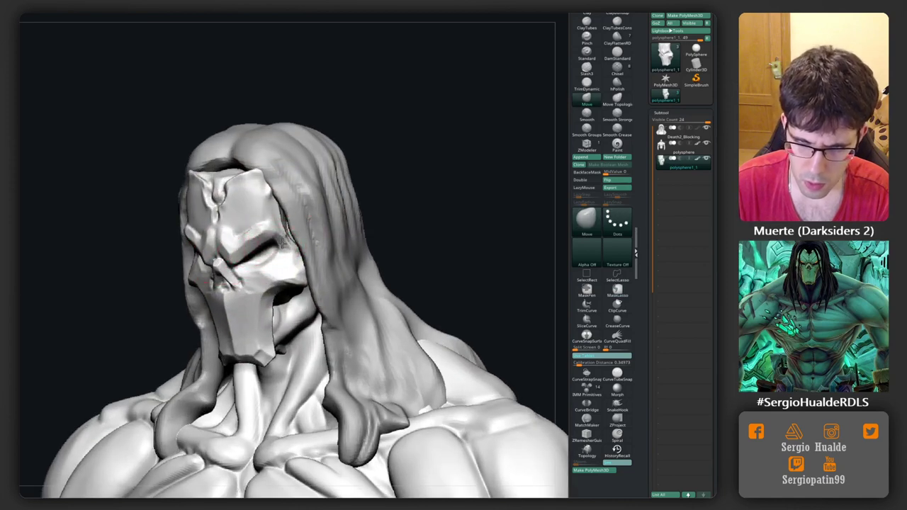
pyautogui.keyDown('shift'); pyautogui.moveTo(292, 262); pyautogui.dragTo(236, 254, button='right'); pyautogui.keyUp('shift')
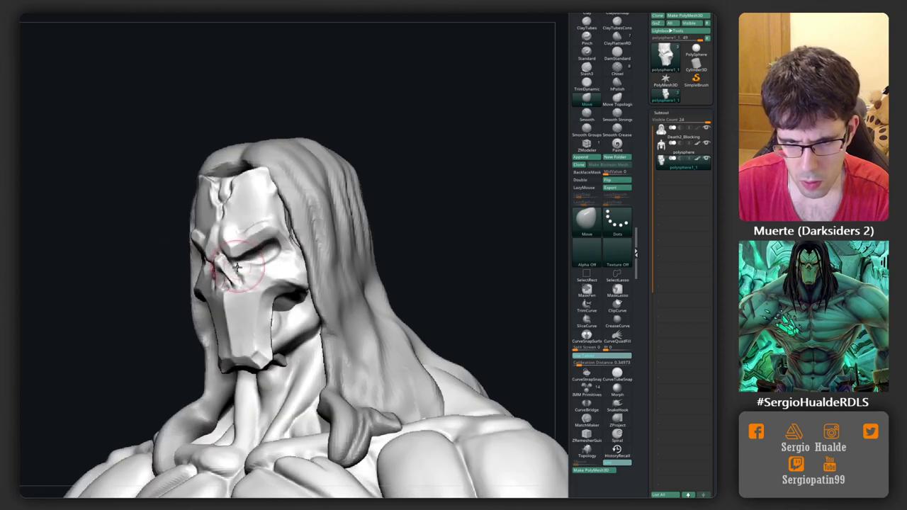
pyautogui.press('b')
pyautogui.press('c')
pyautogui.press('l')
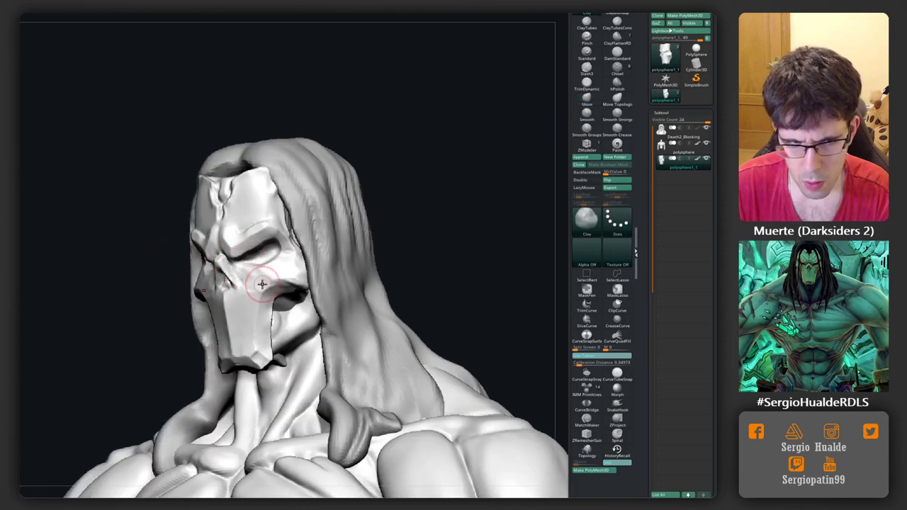
pyautogui.moveTo(270, 290)
pyautogui.keyDown('shift'); pyautogui.mouseDown(button='right')
pyautogui.moveTo(248, 270)
pyautogui.moveTo(225, 297)
pyautogui.mouseUp(button='right'); pyautogui.keyUp('shift')
# Nudge the area under the chin with Move, then solo the skull mask piece.
pyautogui.press('b')
pyautogui.press('m')
pyautogui.press('v')
pyautogui.moveTo(228, 288); pyautogui.dragTo(227, 290)
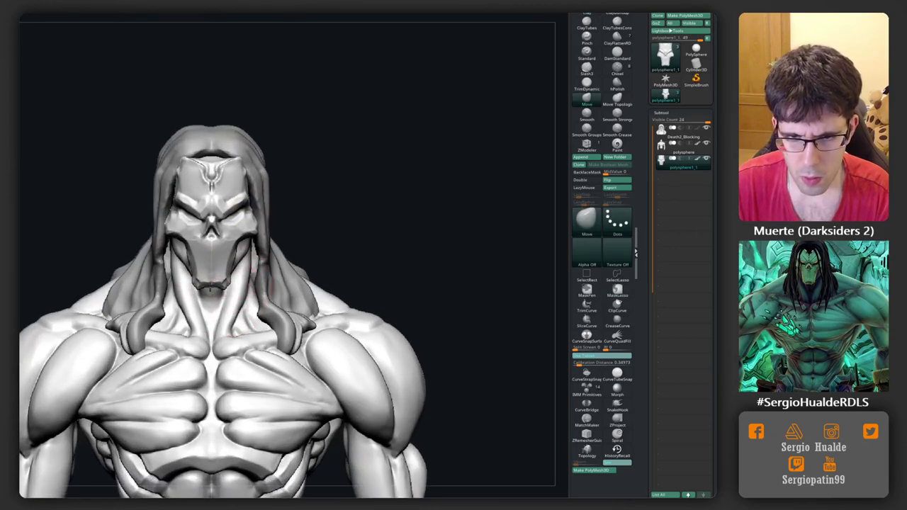
pyautogui.moveTo(215, 286); pyautogui.dragTo(172, 294, button='right')
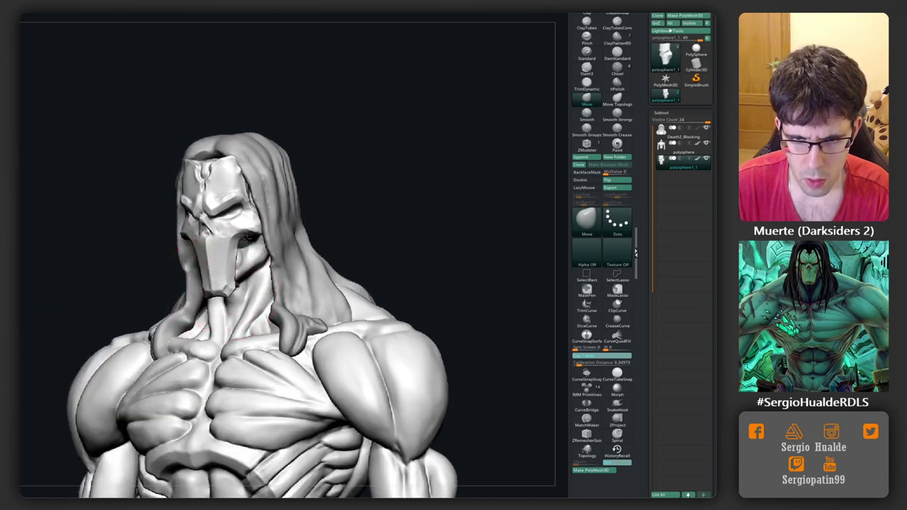
pyautogui.keyDown('ctrl'); pyautogui.keyDown('shift'); pyautogui.click(234, 241); pyautogui.keyUp('shift'); pyautogui.keyUp('ctrl')
pyautogui.moveTo(273, 203)
pyautogui.mouseDown(button='right')
pyautogui.moveTo(243, 233)
pyautogui.moveTo(287, 255)
pyautogui.moveTo(290, 187)
pyautogui.moveTo(343, 241)
pyautogui.moveTo(300, 253)
pyautogui.moveTo(303, 216)
pyautogui.moveTo(319, 226)
pyautogui.mouseUp(button='right')
# Mask the whole skull mask, clear it again, and zoom in on the eye area.
pyautogui.keyDown('ctrl'); pyautogui.click(526, 287); pyautogui.keyUp('ctrl')
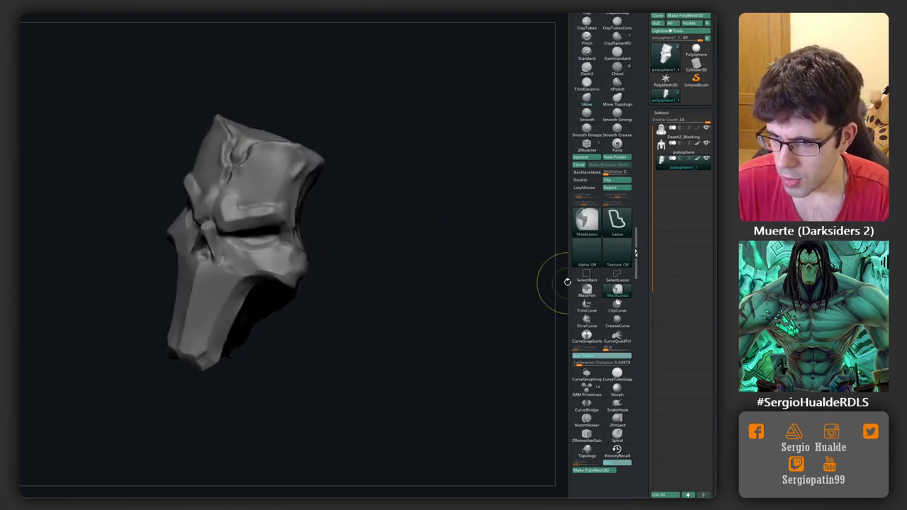
pyautogui.keyDown('ctrl'); pyautogui.click(388, 302); pyautogui.keyUp('ctrl')
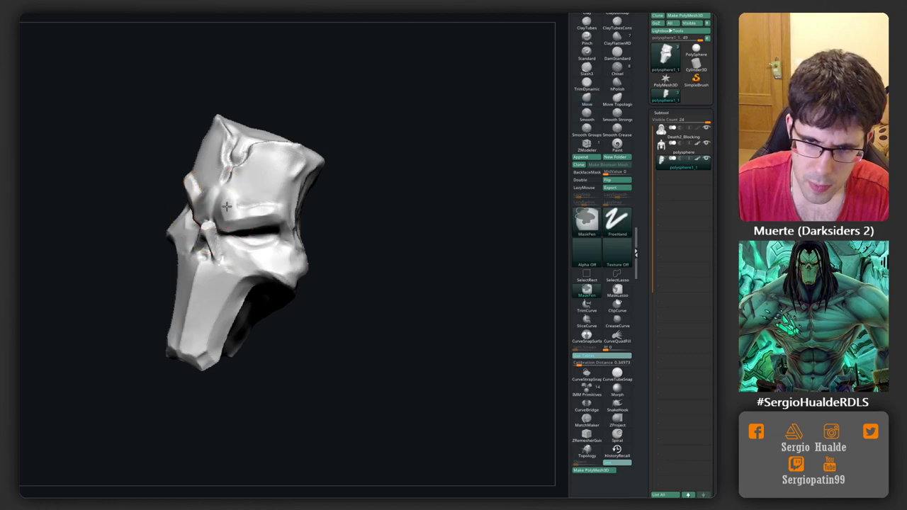
pyautogui.moveTo(269, 156)
pyautogui.keyDown('ctrl'); pyautogui.mouseDown(button='right')
pyautogui.moveTo(258, 274)
pyautogui.moveTo(238, 195)
pyautogui.mouseUp(button='right'); pyautogui.keyUp('ctrl')
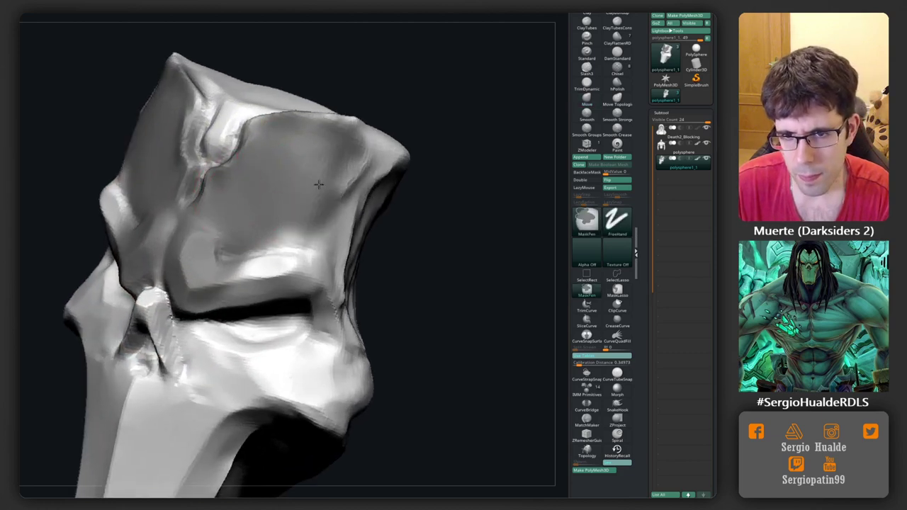
pyautogui.moveTo(351, 214); pyautogui.dragTo(348, 196, button='right')
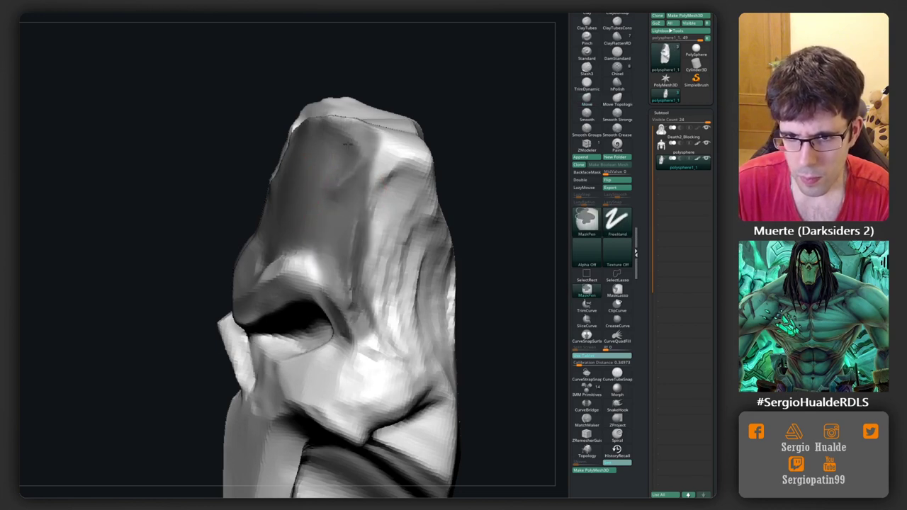
pyautogui.moveTo(319, 248); pyautogui.dragTo(345, 222, button='right')
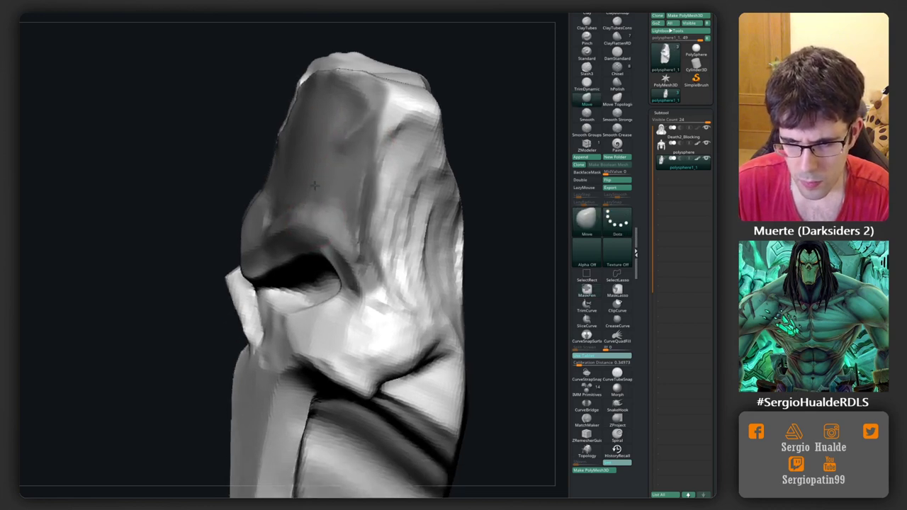
# Paint MaskPen strokes down the front of the skull mask piece.
pyautogui.moveTo(345, 222)
pyautogui.keyDown('ctrl'); pyautogui.mouseDown()
pyautogui.moveTo(405, 287)
pyautogui.moveTo(343, 277)
pyautogui.moveTo(383, 323)
pyautogui.mouseUp(); pyautogui.keyUp('ctrl')
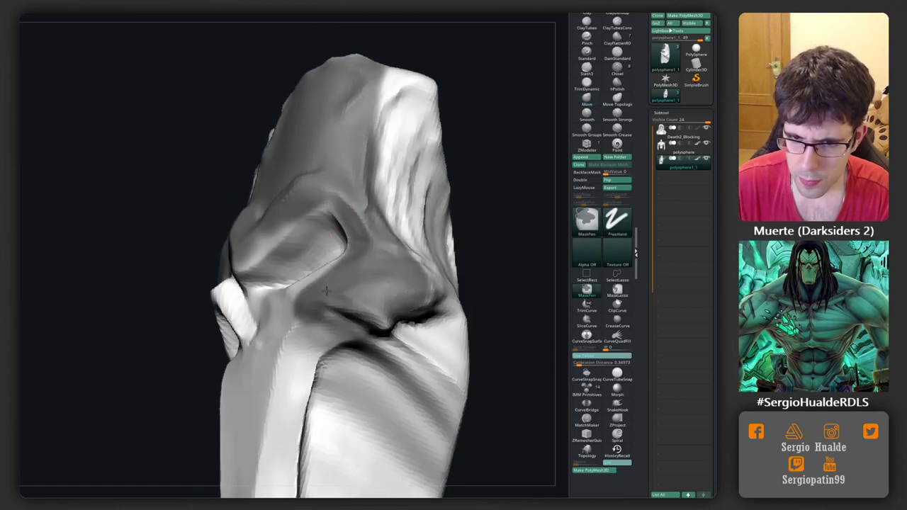
pyautogui.moveTo(383, 323); pyautogui.dragTo(323, 206, button='right')
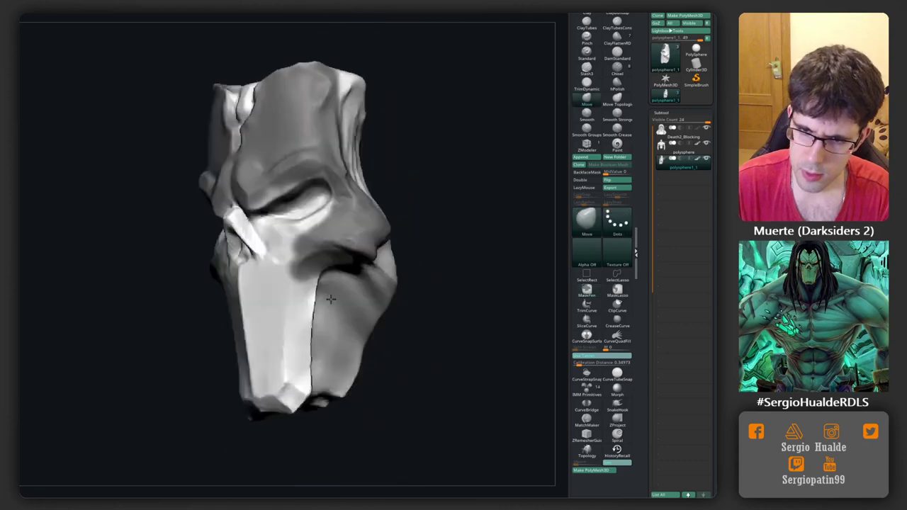
pyautogui.moveTo(322, 206)
pyautogui.keyDown('ctrl'); pyautogui.mouseDown()
pyautogui.moveTo(266, 249)
pyautogui.moveTo(227, 217)
pyautogui.moveTo(291, 230)
pyautogui.mouseUp(); pyautogui.keyUp('ctrl')
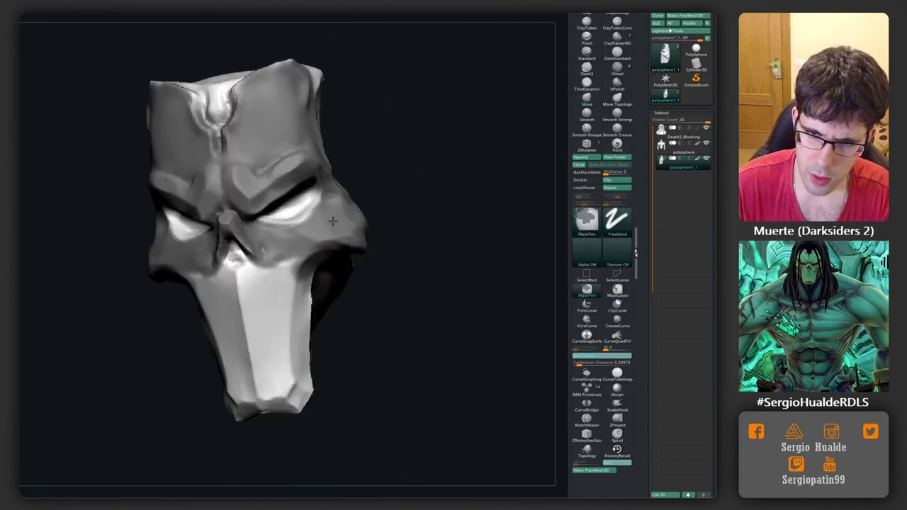
pyautogui.moveTo(290, 230); pyautogui.dragTo(304, 211, button='right')
pyautogui.moveTo(304, 211)
pyautogui.keyDown('ctrl'); pyautogui.mouseDown()
pyautogui.moveTo(243, 265)
pyautogui.moveTo(251, 289)
pyautogui.moveTo(241, 322)
pyautogui.moveTo(256, 355)
pyautogui.moveTo(292, 260)
pyautogui.mouseUp(); pyautogui.keyUp('ctrl')
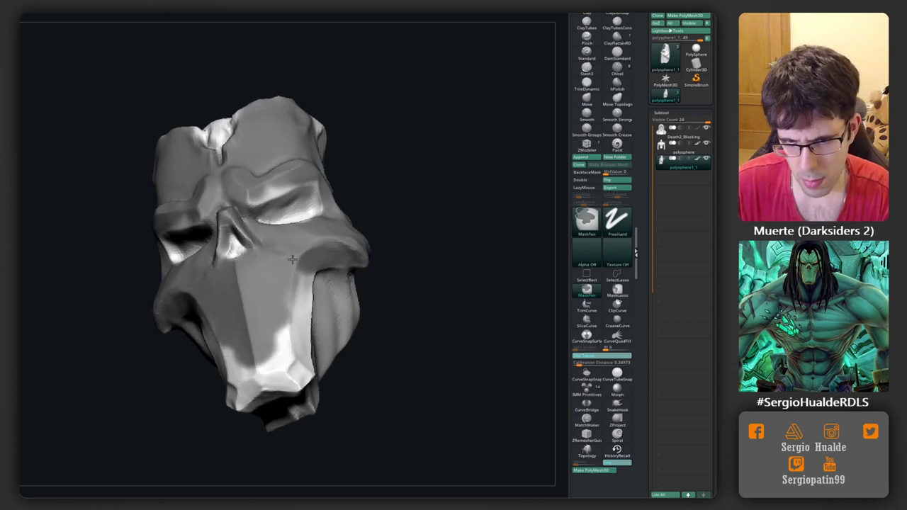
# Extend the mask over the lower-left jaw, checking it from side, back and front.
pyautogui.moveTo(292, 260); pyautogui.dragTo(305, 289, button='right')
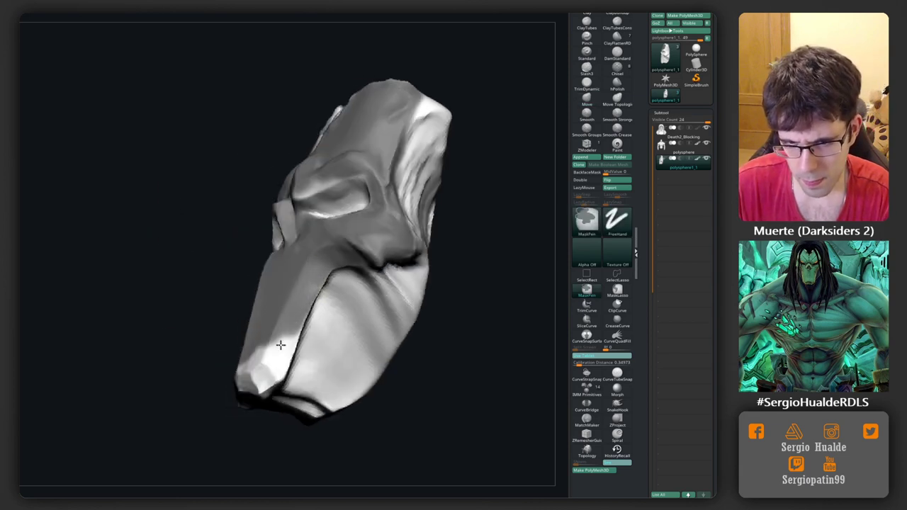
pyautogui.moveTo(280, 345)
pyautogui.keyDown('ctrl'); pyautogui.mouseDown()
pyautogui.moveTo(273, 365)
pyautogui.moveTo(263, 360)
pyautogui.mouseUp(); pyautogui.keyUp('ctrl')
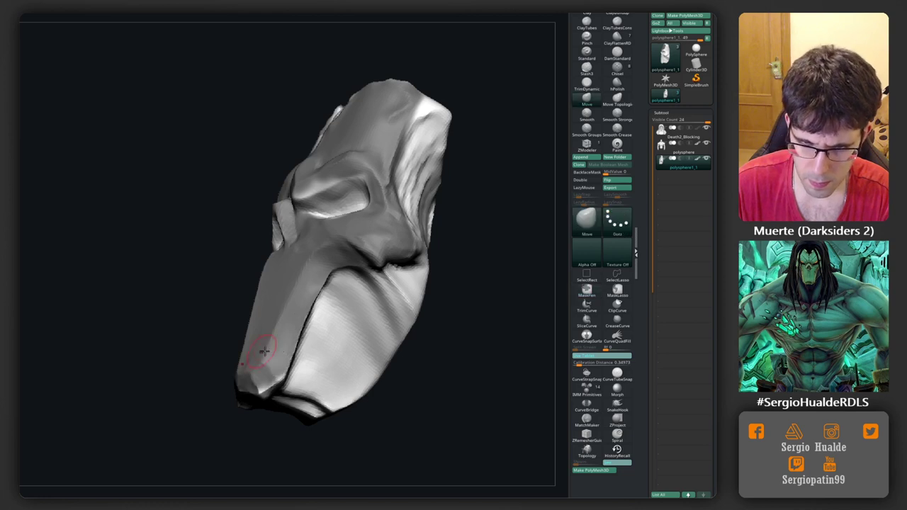
pyautogui.moveTo(263, 360); pyautogui.dragTo(234, 369, button='right')
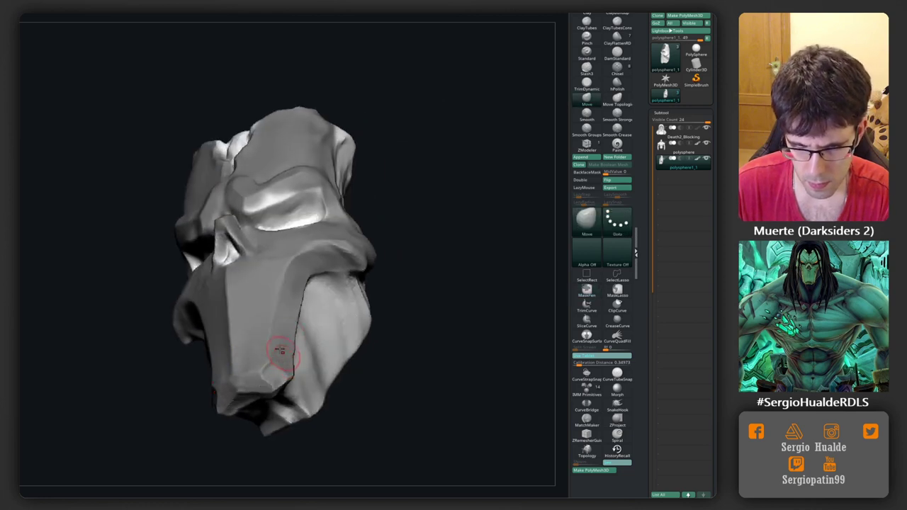
pyautogui.moveTo(279, 350); pyautogui.dragTo(326, 329, button='right')
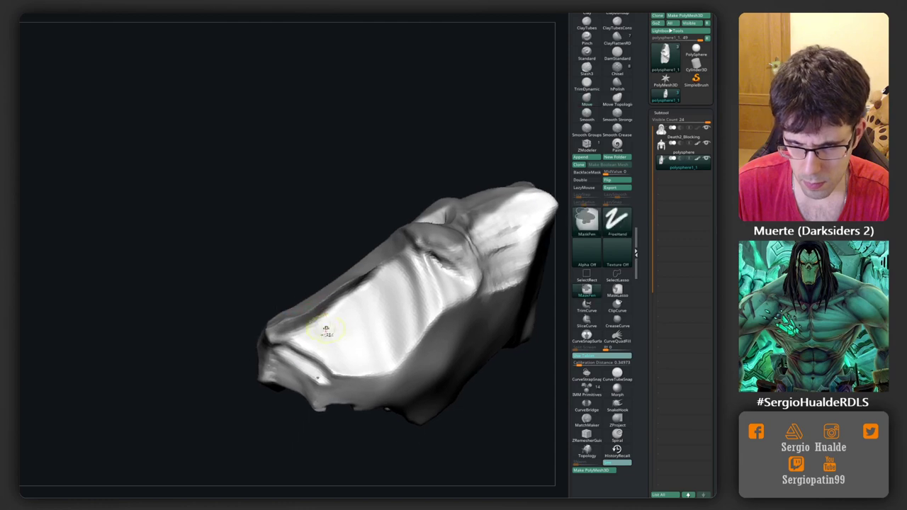
pyautogui.moveTo(272, 358)
pyautogui.mouseDown(button='right')
pyautogui.moveTo(282, 344)
pyautogui.moveTo(355, 329)
pyautogui.moveTo(323, 270)
pyautogui.moveTo(280, 243)
pyautogui.moveTo(313, 239)
pyautogui.mouseUp(button='right')
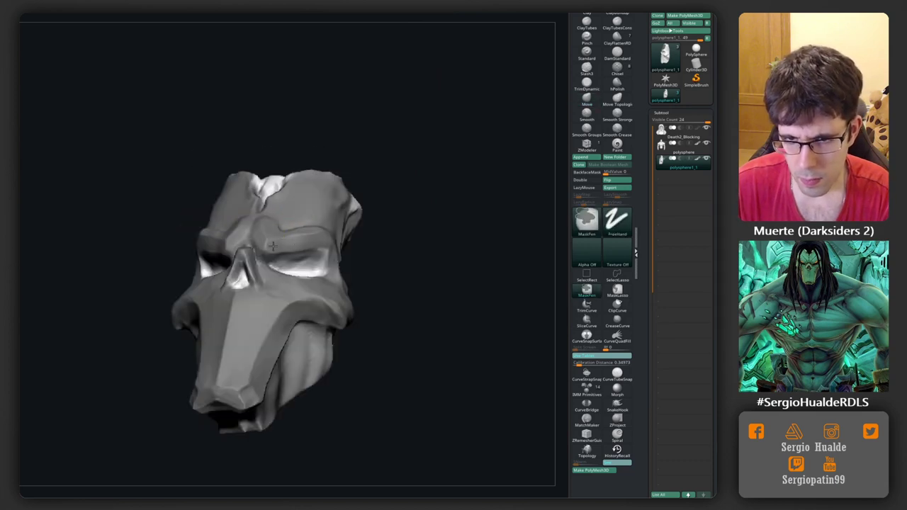
pyautogui.moveTo(330, 281)
pyautogui.mouseDown(button='right')
pyautogui.moveTo(289, 279)
pyautogui.moveTo(312, 279)
pyautogui.moveTo(304, 249)
pyautogui.moveTo(280, 239)
pyautogui.moveTo(307, 293)
pyautogui.moveTo(344, 263)
pyautogui.moveTo(337, 279)
pyautogui.moveTo(282, 296)
pyautogui.mouseUp(button='right')
# Invert the mask and smooth the lower jaw and cheek with Smooth Stronger.
pyautogui.keyDown('ctrl'); pyautogui.click(345, 282); pyautogui.keyUp('ctrl')
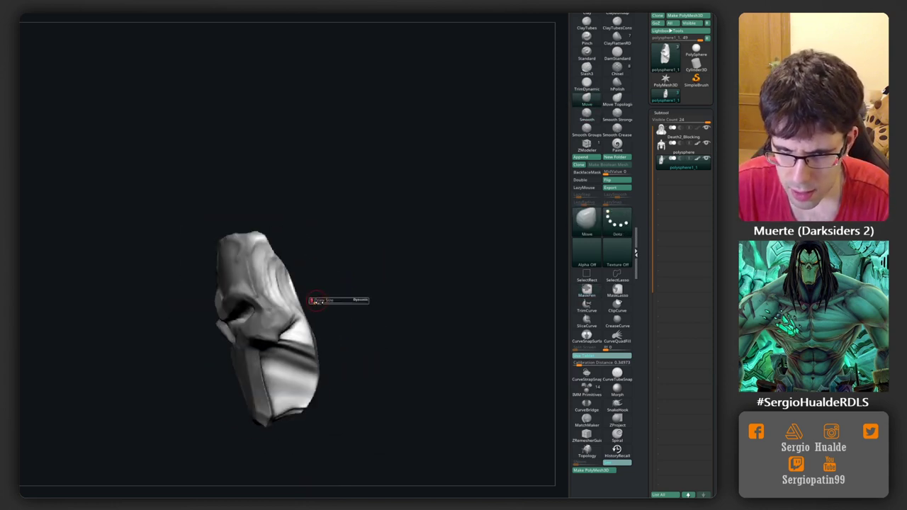
pyautogui.moveTo(320, 345); pyautogui.dragTo(290, 333, button='right')
pyautogui.moveTo(198, 365); pyautogui.dragTo(566, 107, button='right')
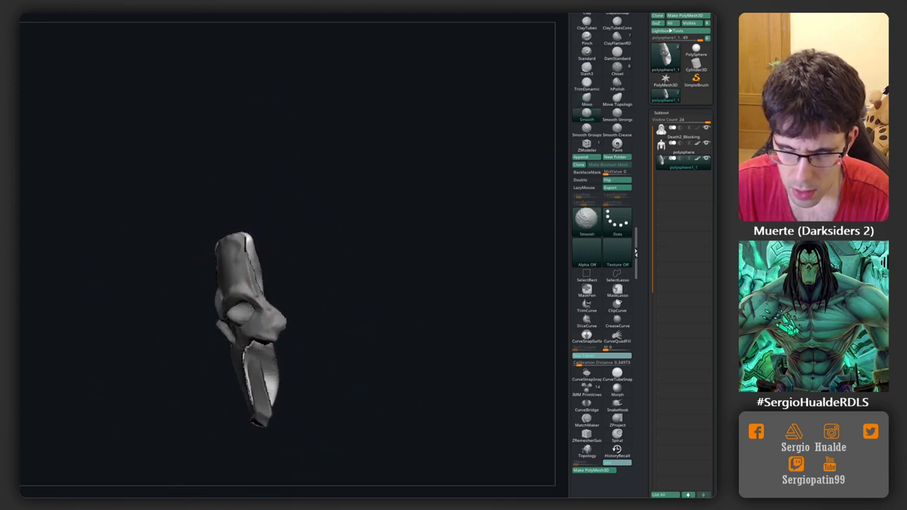
pyautogui.click(618, 113)
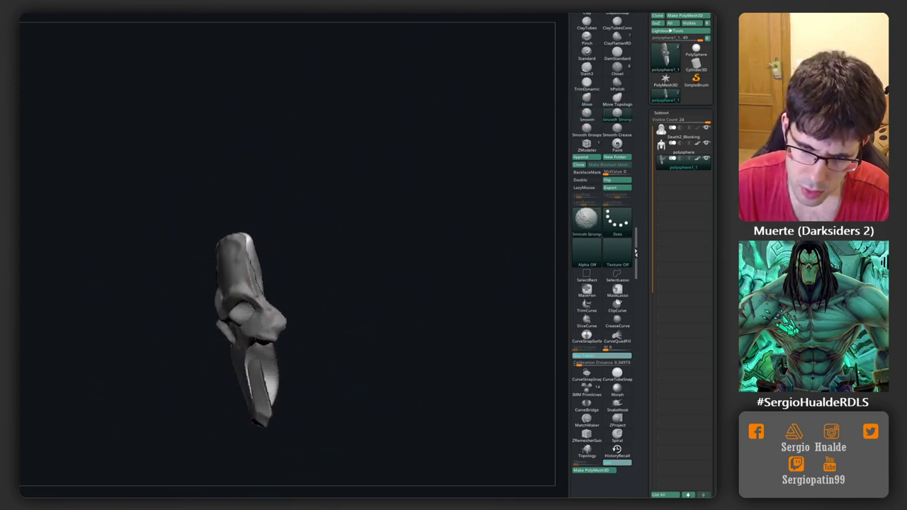
pyautogui.moveTo(255, 369); pyautogui.dragTo(245, 282)
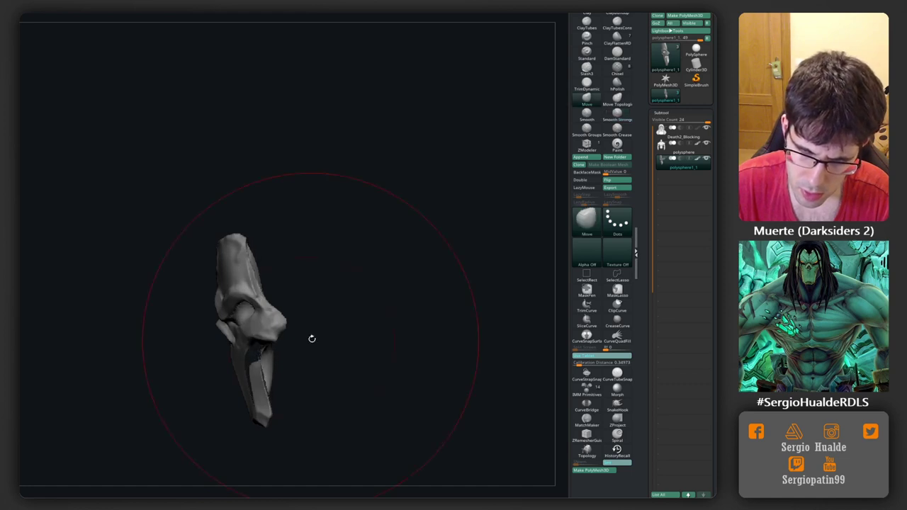
pyautogui.moveTo(310, 338)
pyautogui.mouseDown(button='right')
pyautogui.moveTo(248, 319)
pyautogui.moveTo(253, 360)
pyautogui.mouseUp(button='right')
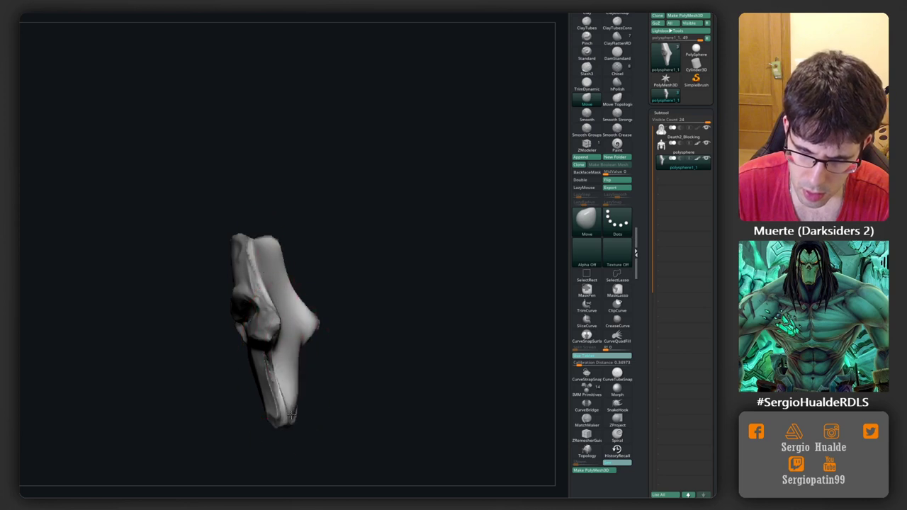
pyautogui.keyDown('shift'); pyautogui.moveTo(284, 392); pyautogui.dragTo(281, 399); pyautogui.keyUp('shift')
# Pull the mask surface into shape, then show the whole character around it.
pyautogui.moveTo(256, 235)
pyautogui.mouseDown(button='right')
pyautogui.moveTo(284, 311)
pyautogui.moveTo(300, 324)
pyautogui.mouseUp(button='right')
pyautogui.moveTo(284, 314); pyautogui.dragTo(303, 310)
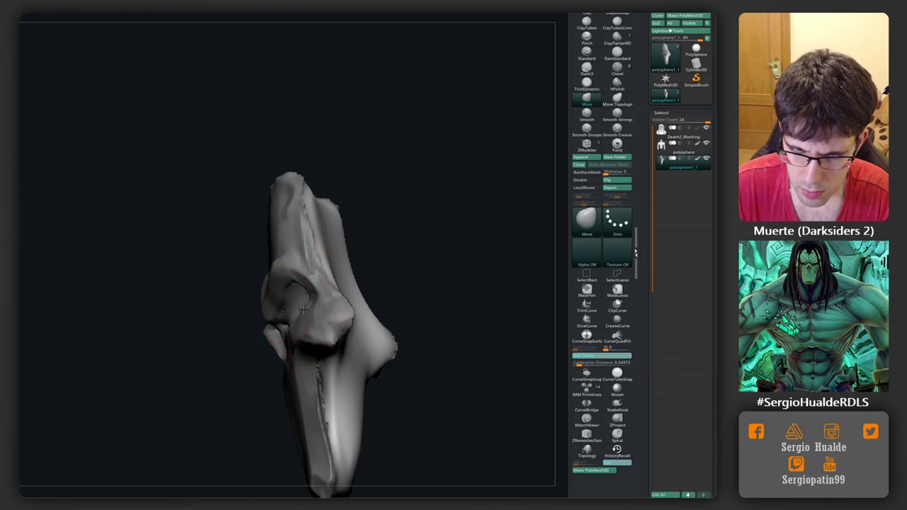
pyautogui.moveTo(307, 313); pyautogui.dragTo(327, 319, button='right')
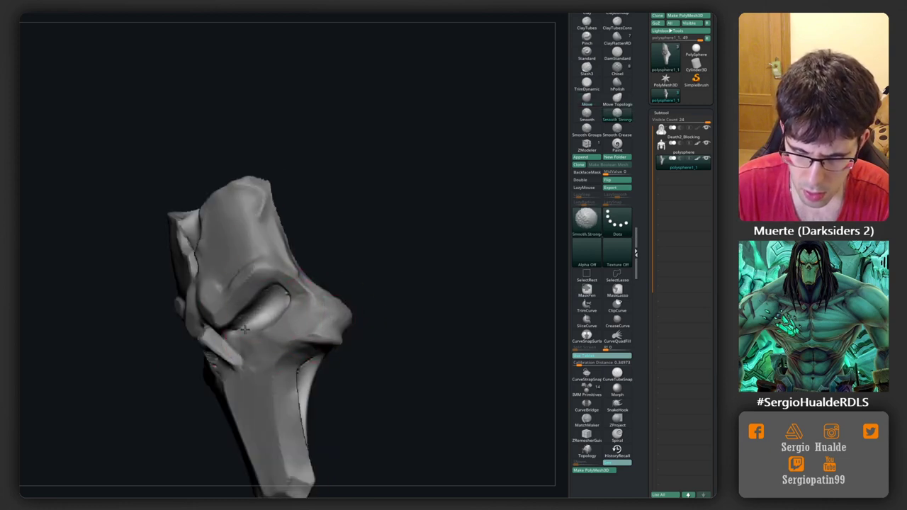
pyautogui.moveTo(276, 328); pyautogui.dragTo(277, 334, button='right')
pyautogui.moveTo(231, 372); pyautogui.dragTo(263, 405, button='right')
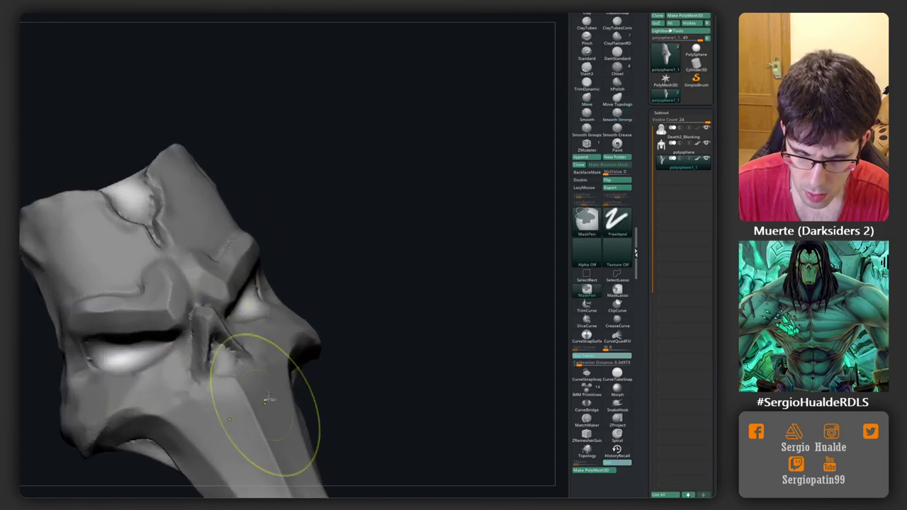
pyautogui.keyDown('ctrl'); pyautogui.keyDown('shift'); pyautogui.click(341, 371); pyautogui.keyUp('shift'); pyautogui.keyUp('ctrl')
pyautogui.moveTo(354, 310)
pyautogui.mouseDown(button='right')
pyautogui.moveTo(329, 328)
pyautogui.moveTo(290, 300)
pyautogui.moveTo(260, 327)
pyautogui.moveTo(237, 266)
pyautogui.mouseUp(button='right')
# Isolate the skull mask again, inspect it from several angles, and select the Standard brush.
pyautogui.keyDown('ctrl'); pyautogui.keyDown('shift'); pyautogui.click(246, 227); pyautogui.keyUp('shift'); pyautogui.keyUp('ctrl')
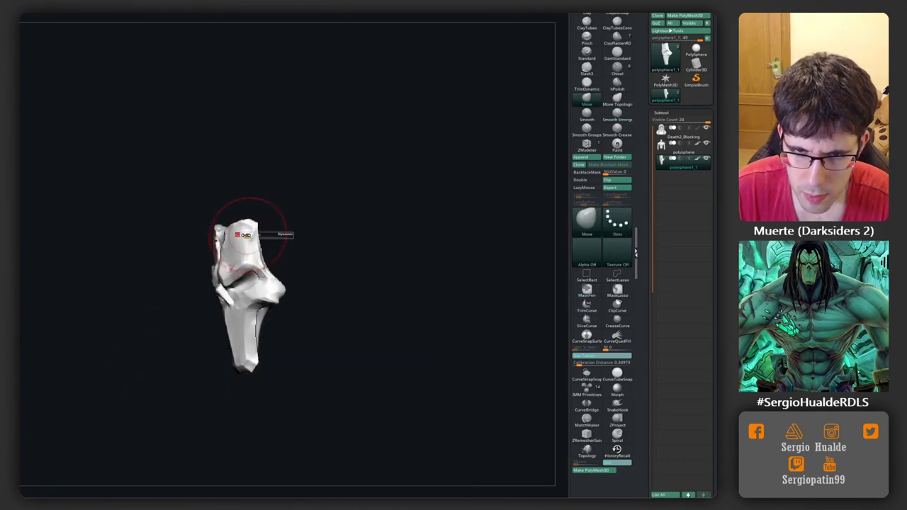
pyautogui.moveTo(254, 229)
pyautogui.mouseDown(button='right')
pyautogui.moveTo(278, 231)
pyautogui.moveTo(262, 250)
pyautogui.mouseUp(button='right')
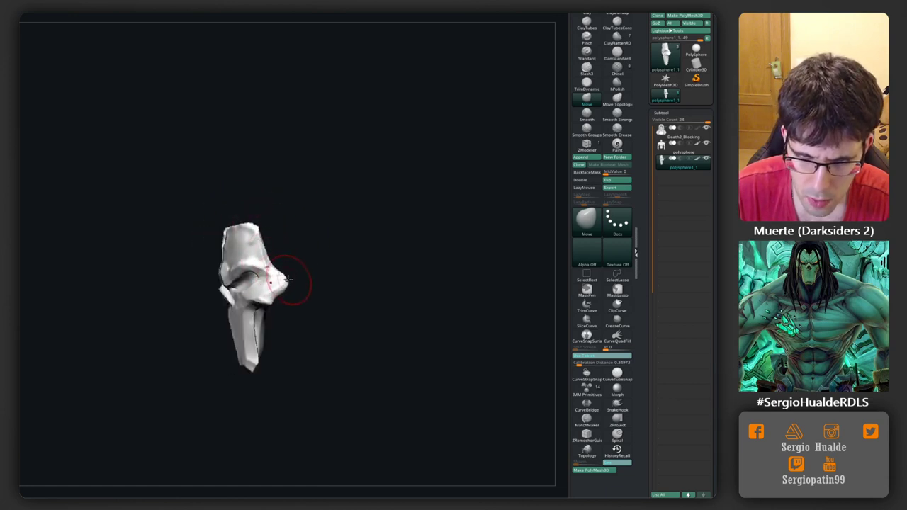
pyautogui.moveTo(251, 279)
pyautogui.mouseDown(button='right')
pyautogui.moveTo(279, 294)
pyautogui.moveTo(255, 276)
pyautogui.moveTo(267, 258)
pyautogui.moveTo(260, 270)
pyautogui.mouseUp(button='right')
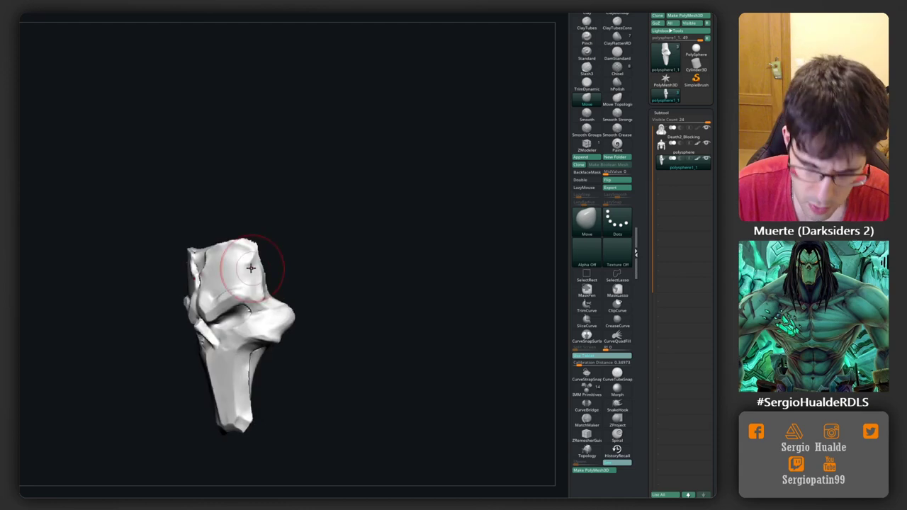
pyautogui.press('b')
pyautogui.press('s')
pyautogui.press('t')
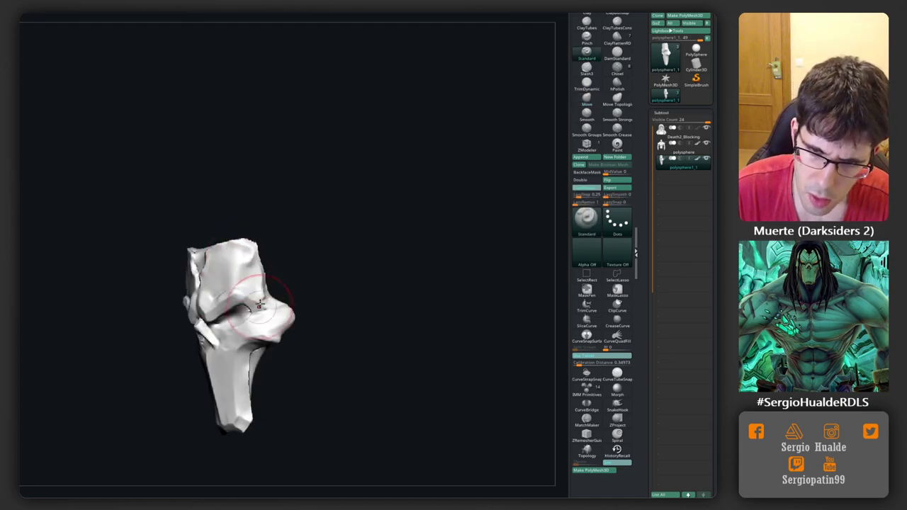
pyautogui.moveTo(260, 305); pyautogui.dragTo(300, 269, button='right')
# Bring the full Death model back and view the bare head without helmet and hair.
pyautogui.keyDown('ctrl'); pyautogui.keyDown('shift'); pyautogui.click(300, 269); pyautogui.keyUp('shift'); pyautogui.keyUp('ctrl')
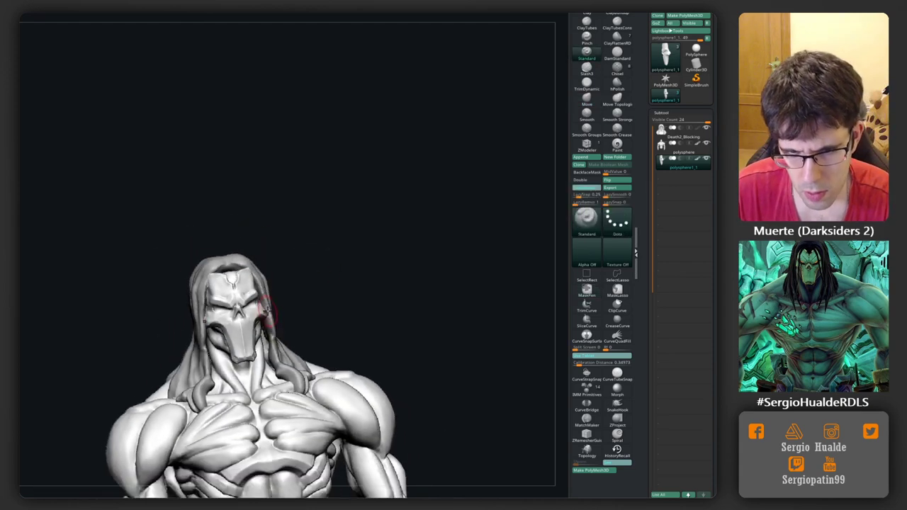
pyautogui.keyDown('alt'); pyautogui.moveTo(267, 310); pyautogui.dragTo(264, 341, button='right'); pyautogui.keyUp('alt')
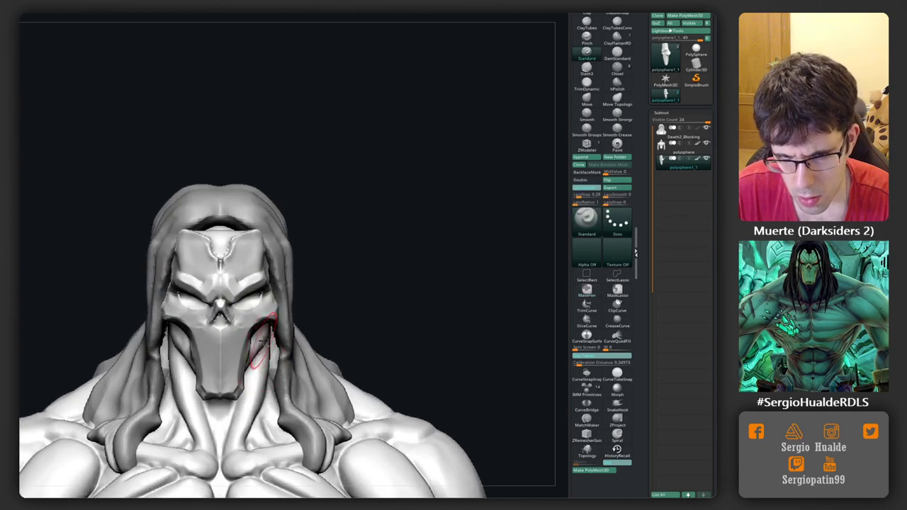
pyautogui.keyDown('alt'); pyautogui.click(264, 342); pyautogui.keyUp('alt')
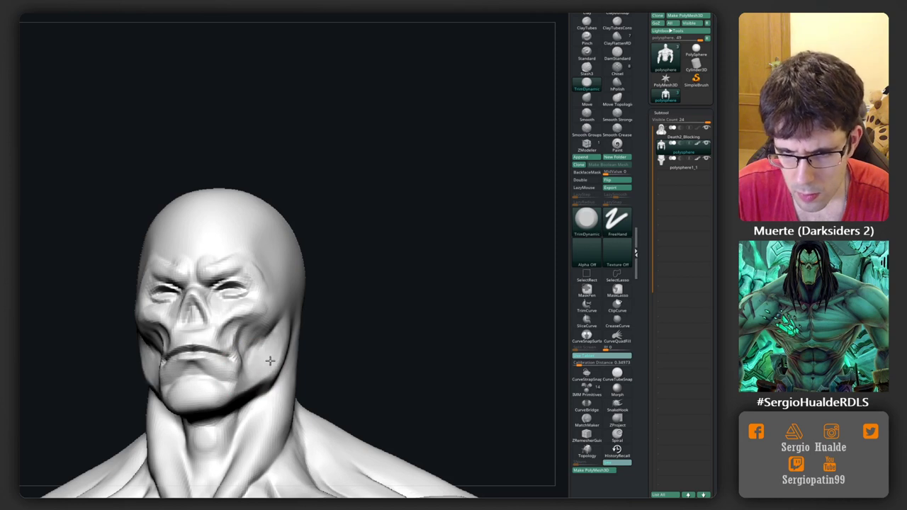
pyautogui.moveTo(270, 361); pyautogui.dragTo(275, 327, button='right')
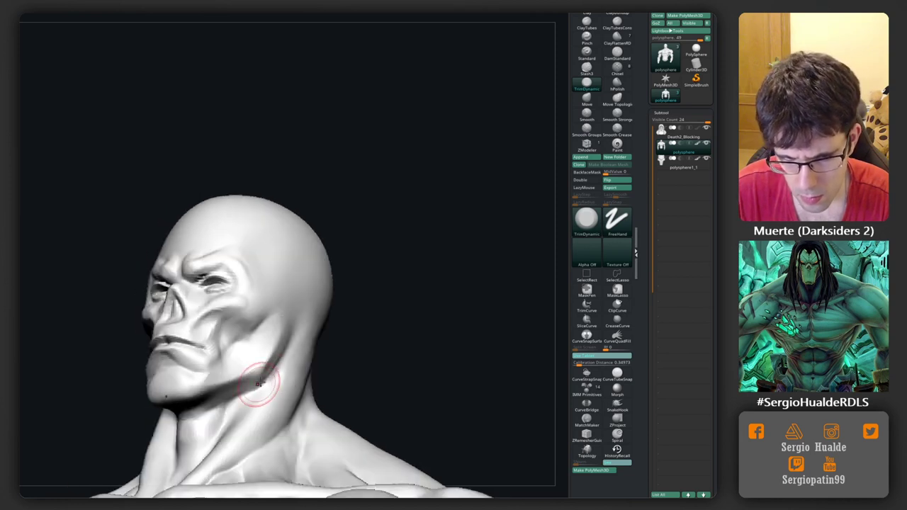
pyautogui.moveTo(291, 319)
pyautogui.mouseDown(button='right')
pyautogui.moveTo(300, 375)
pyautogui.moveTo(371, 269)
pyautogui.moveTo(423, 222)
pyautogui.moveTo(416, 223)
pyautogui.moveTo(422, 203)
pyautogui.moveTo(371, 260)
pyautogui.moveTo(340, 220)
pyautogui.mouseUp(button='right')
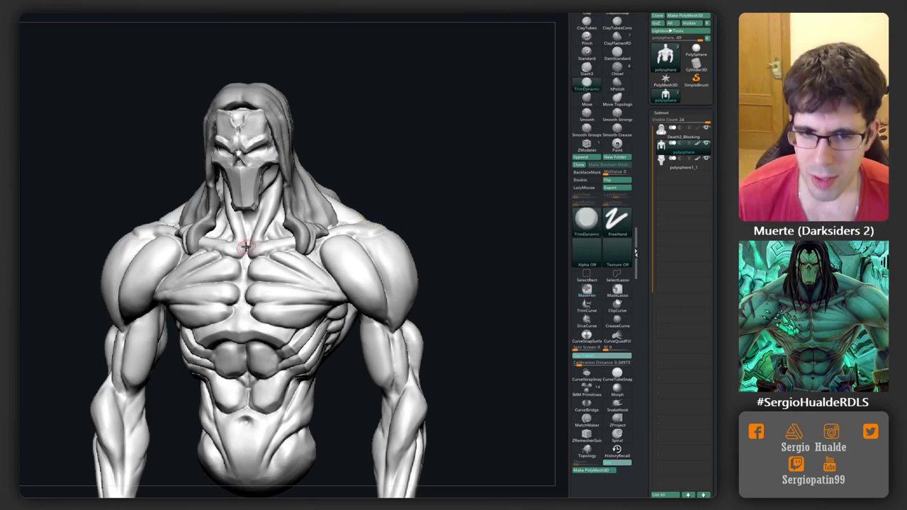
# Rotate the bust to a straight front view.
pyautogui.moveTo(436, 231); pyautogui.dragTo(355, 239)
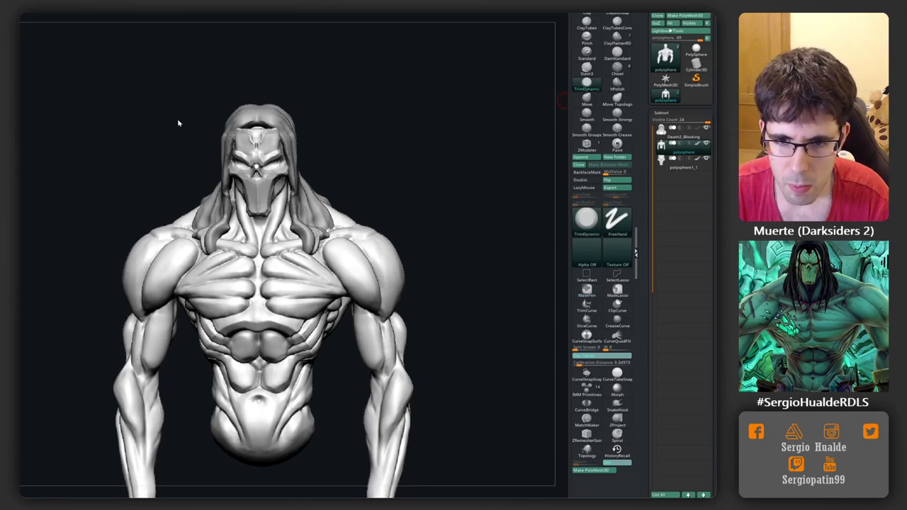
pyautogui.moveTo(391, 265); pyautogui.dragTo(419, 251)
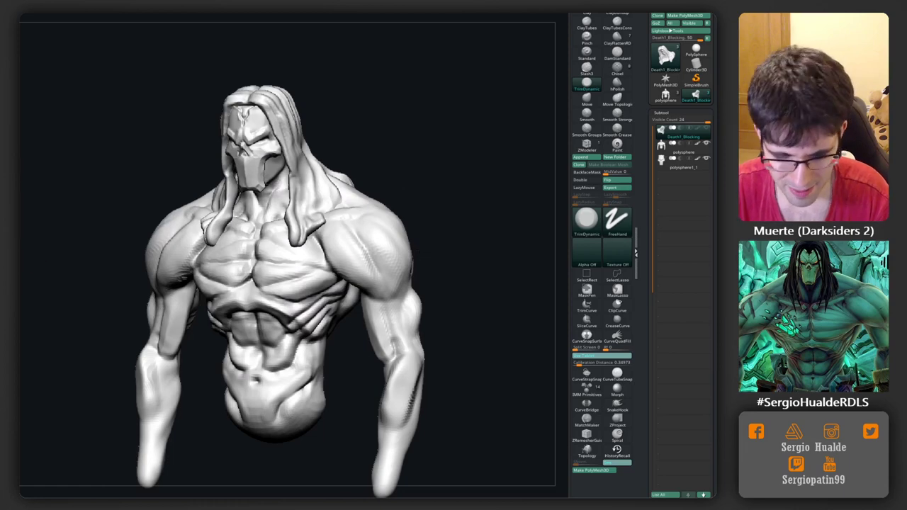
pyautogui.moveTo(419, 251); pyautogui.dragTo(321, 289)
# Compare the defined muscle model with the blocking model, ending on the muscle model.
pyautogui.click(667, 96)
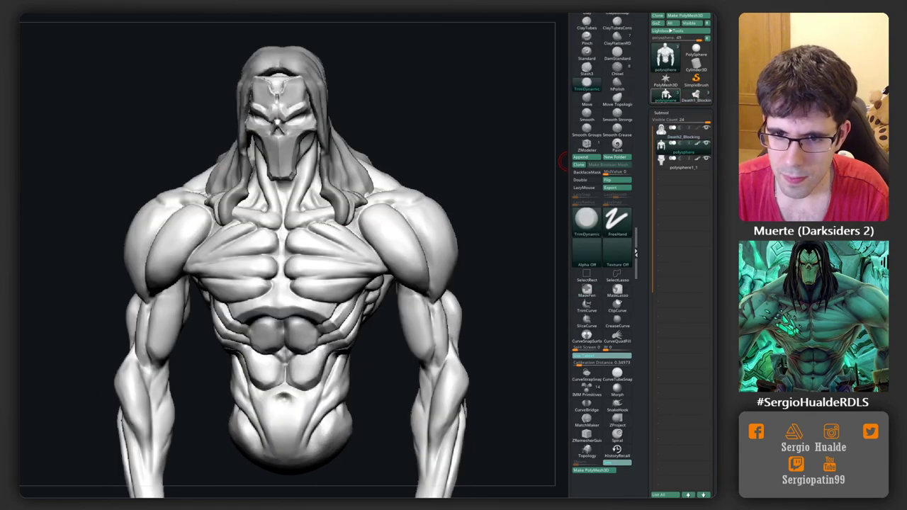
pyautogui.click(695, 97)
pyautogui.click(694, 98)
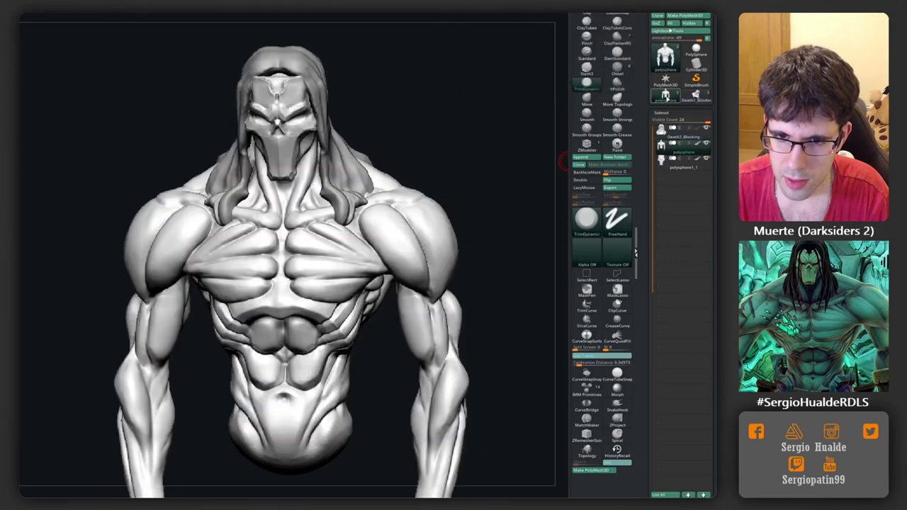
pyautogui.click(692, 99)
pyautogui.click(666, 98)
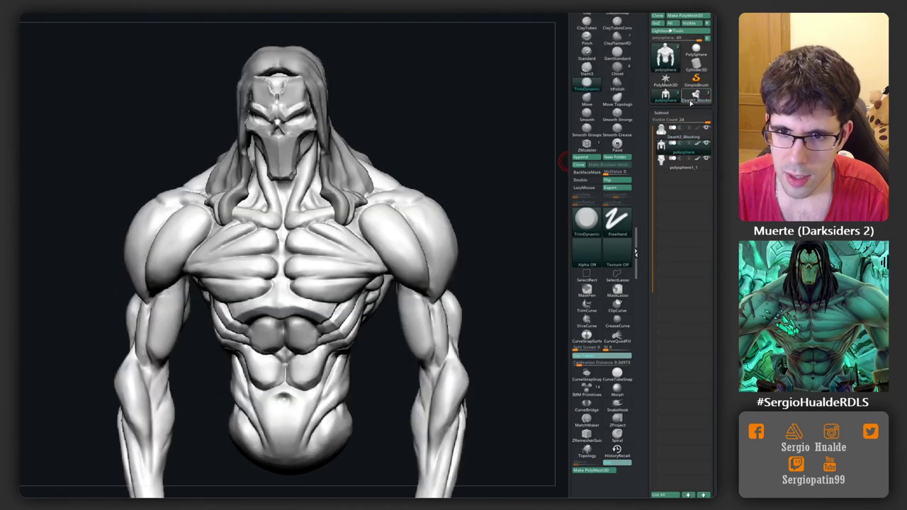
pyautogui.click(694, 98)
pyautogui.click(695, 100)
pyautogui.click(695, 99)
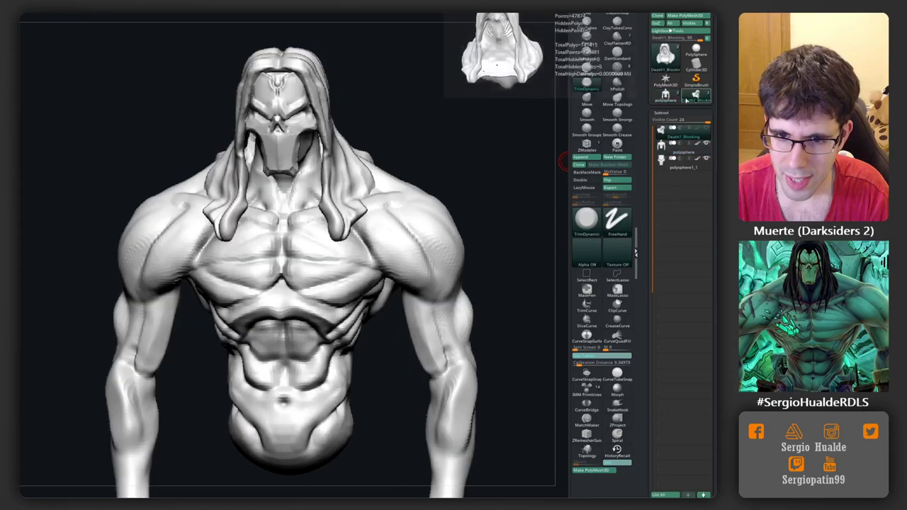
pyautogui.click(676, 100)
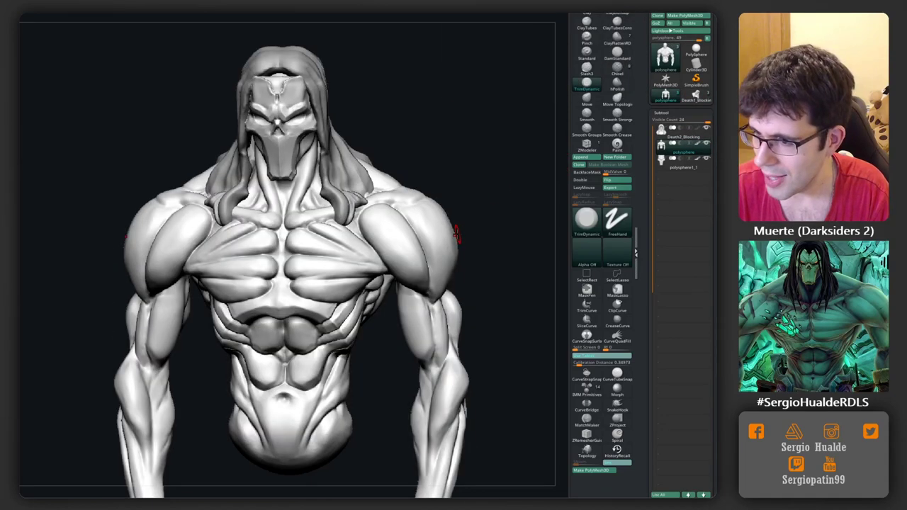
# Compare the models' backs by cycling through stored tools, loading the muscle figure.
pyautogui.moveTo(474, 239); pyautogui.dragTo(324, 263)
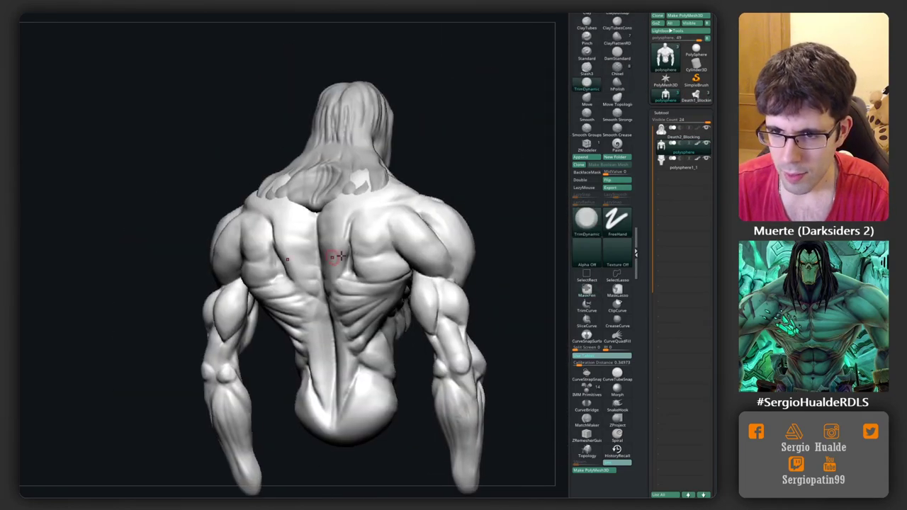
pyautogui.click(697, 101)
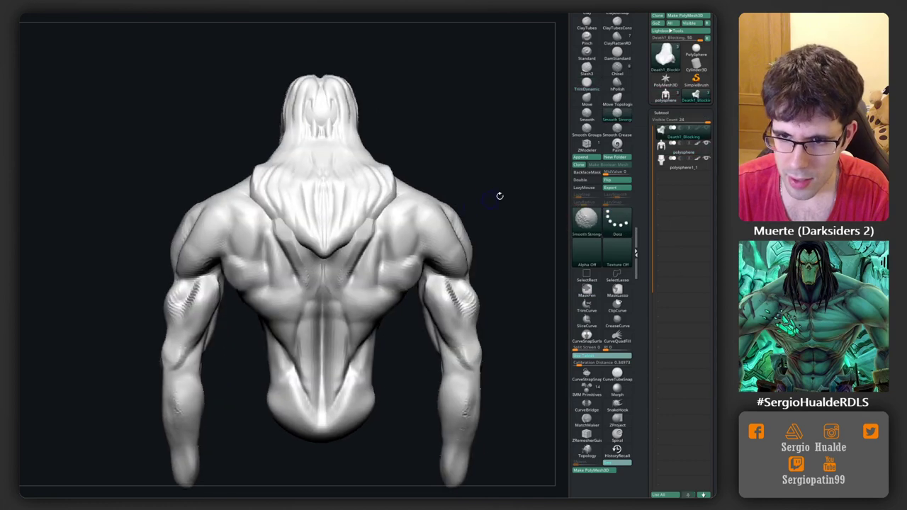
pyautogui.click(698, 100)
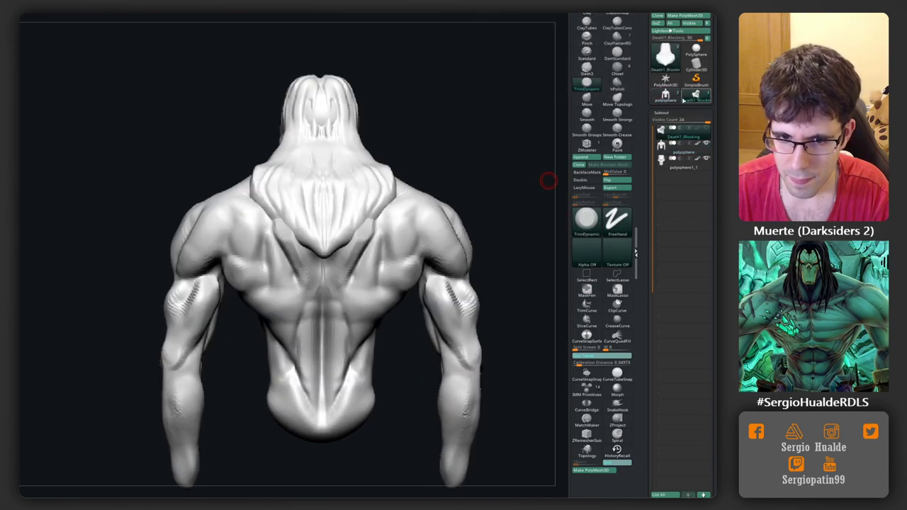
pyautogui.click(698, 99)
pyautogui.click(687, 99)
pyautogui.click(686, 101)
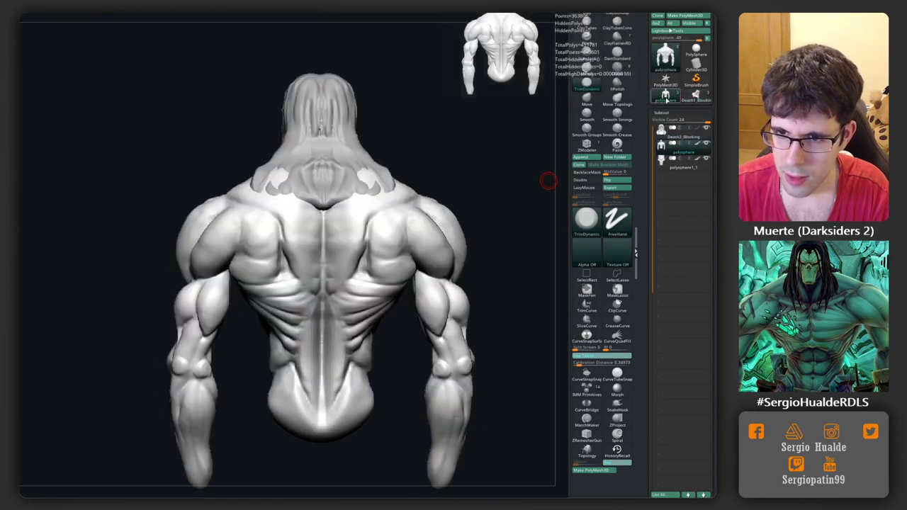
# Switch back to the full Death bust with skull mask and hair.
pyautogui.moveTo(548, 180)
pyautogui.mouseDown()
pyautogui.moveTo(426, 184)
pyautogui.moveTo(397, 251)
pyautogui.moveTo(475, 227)
pyautogui.moveTo(410, 231)
pyautogui.mouseUp()
pyautogui.click(696, 96)
pyautogui.click(667, 96)
pyautogui.scroll(5, 409, 231)
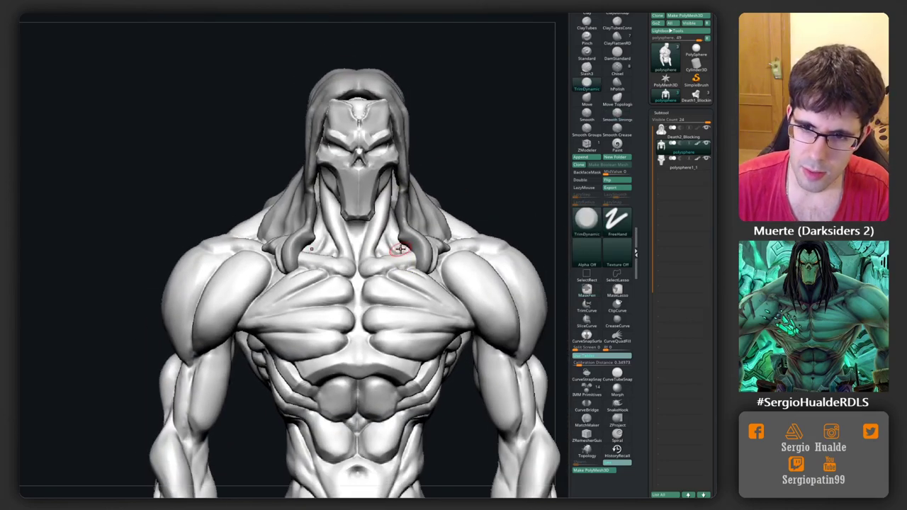
# Select the skull mask subtool and pull its chin slightly into shape with the Move brush.
pyautogui.scroll(3, 436, 138)
pyautogui.press('b')
pyautogui.press('m')
pyautogui.press('v')
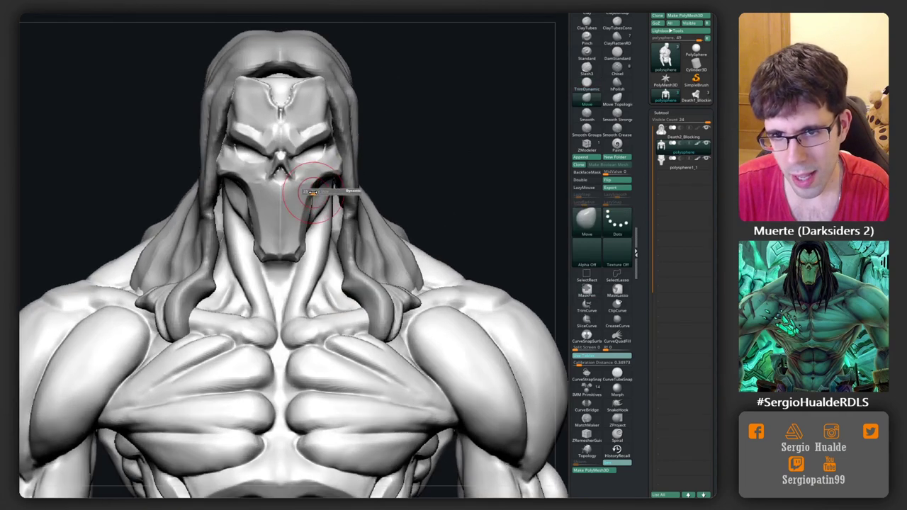
pyautogui.keyDown('alt'); pyautogui.click(298, 199); pyautogui.keyUp('alt')
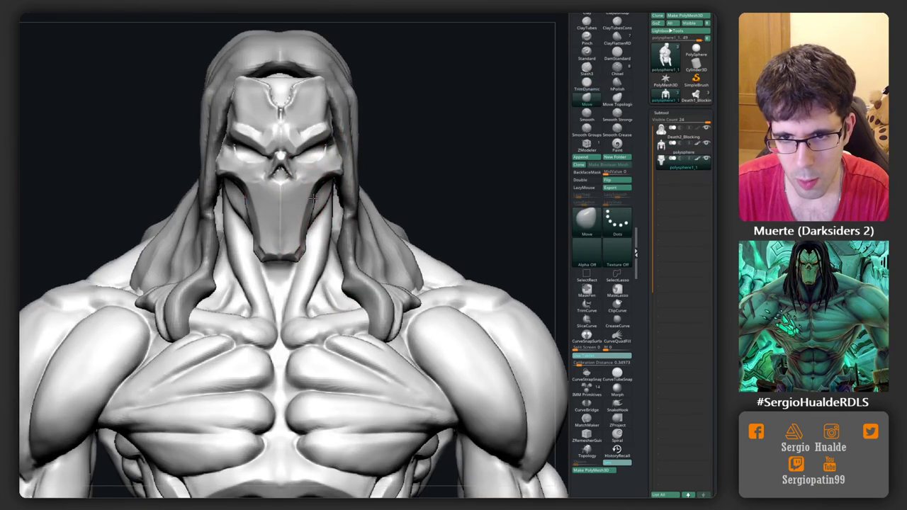
pyautogui.moveTo(298, 234); pyautogui.dragTo(280, 198)
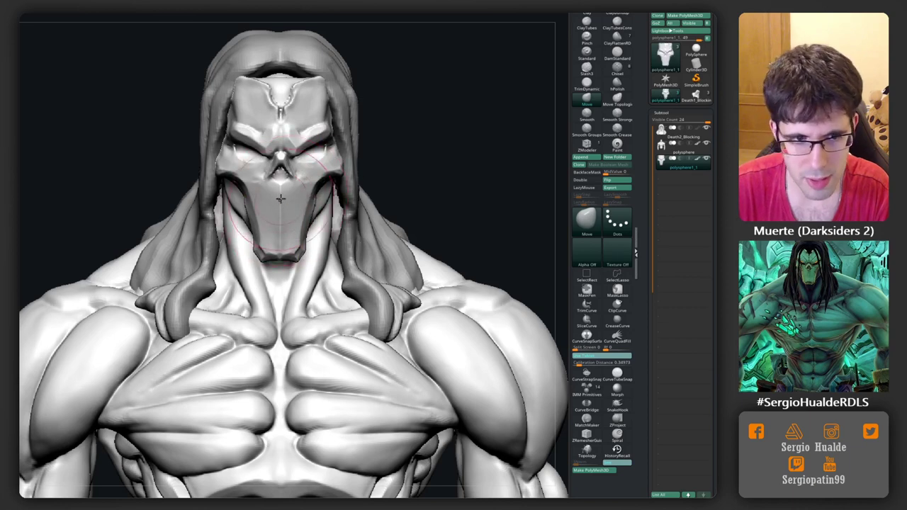
pyautogui.scroll(2, 279, 183)
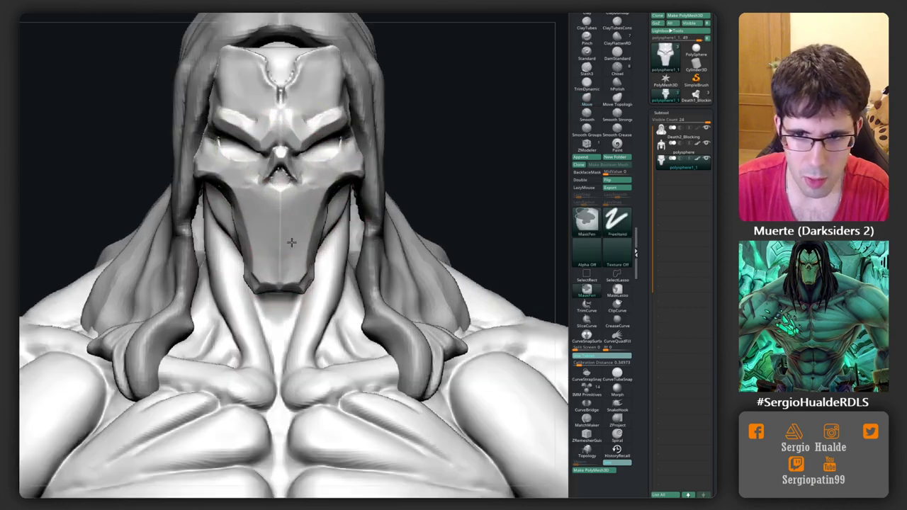
pyautogui.scroll(2, 282, 187)
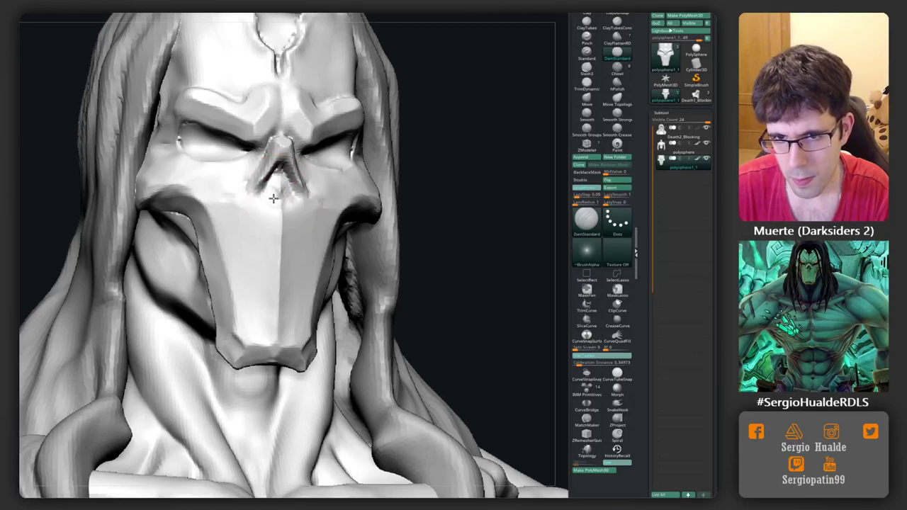
pyautogui.scroll(-3, 279, 197)
pyautogui.scroll(-3, 402, 205)
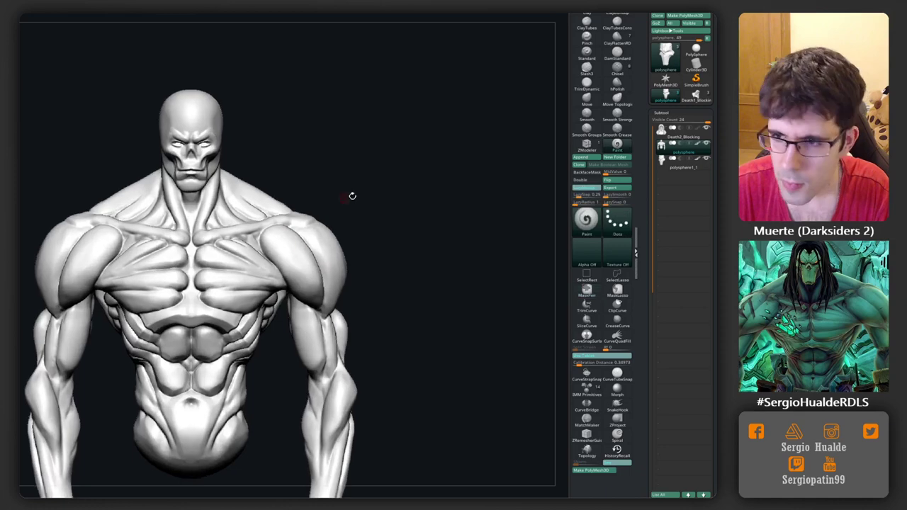
# Fill the body with cyan, then adjust it to a slightly greener teal.
pyautogui.press('space')
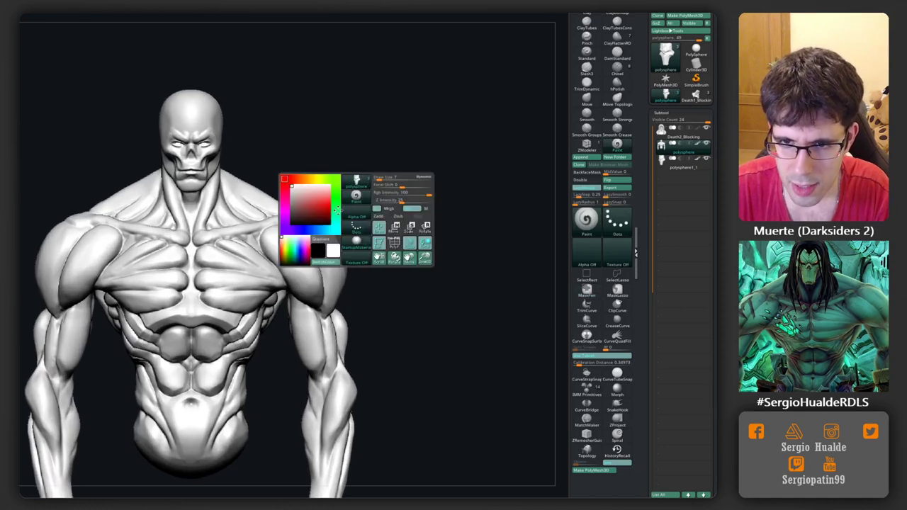
pyautogui.moveTo(337, 210); pyautogui.dragTo(330, 225)
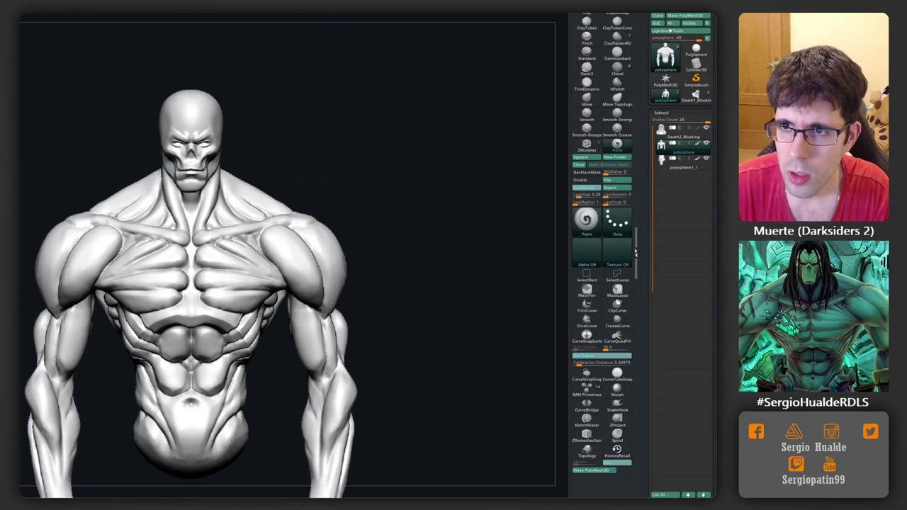
pyautogui.hotkey('ctrl', 'f')
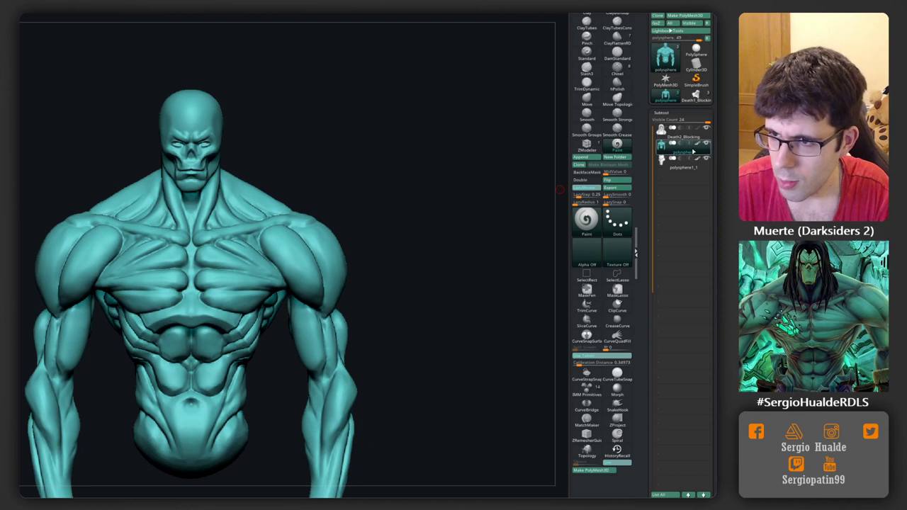
pyautogui.press('space')
pyautogui.moveTo(310, 244); pyautogui.dragTo(323, 240)
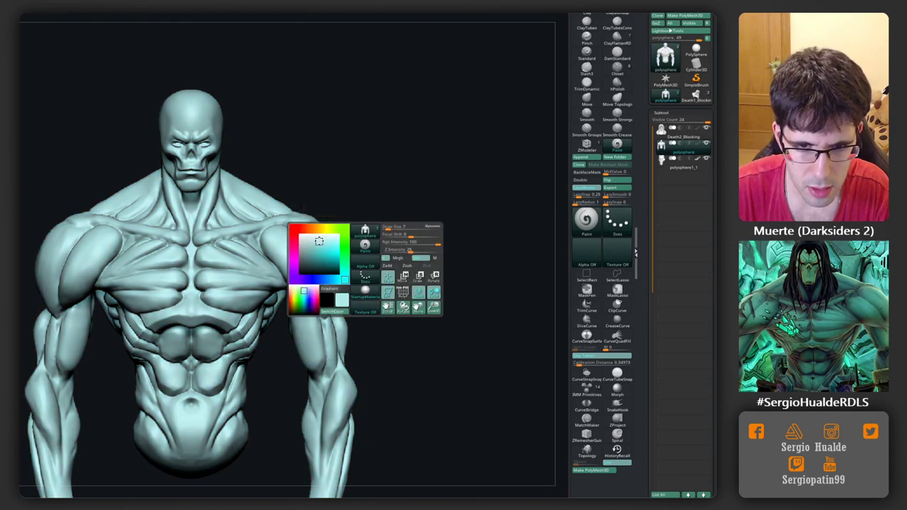
pyautogui.moveTo(323, 240); pyautogui.dragTo(320, 244)
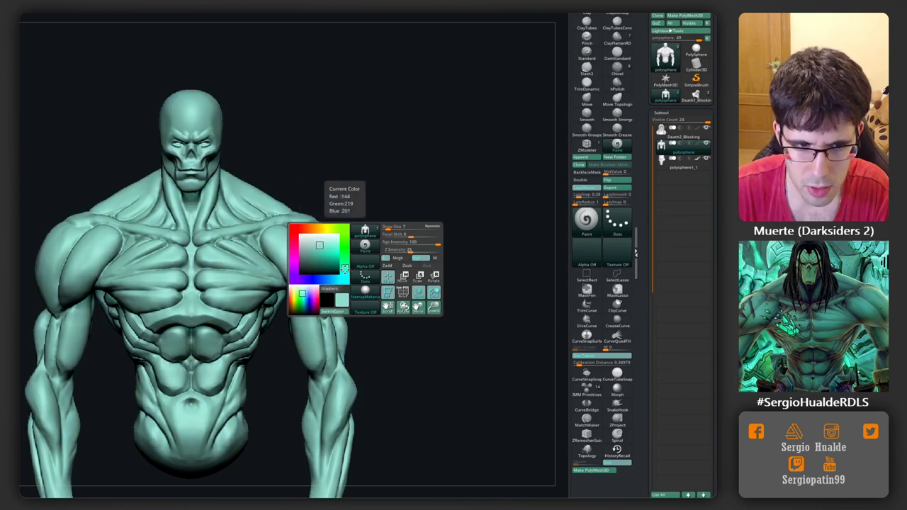
pyautogui.click(325, 246)
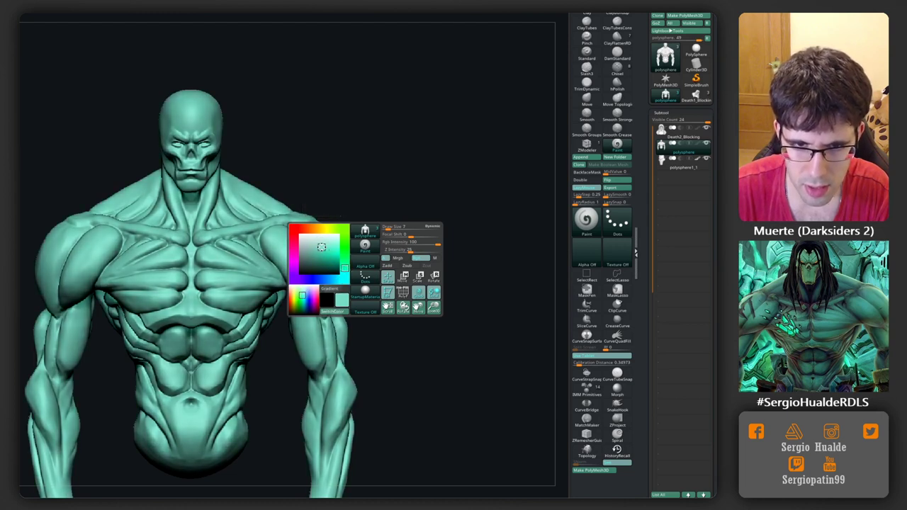
pyautogui.click(321, 248)
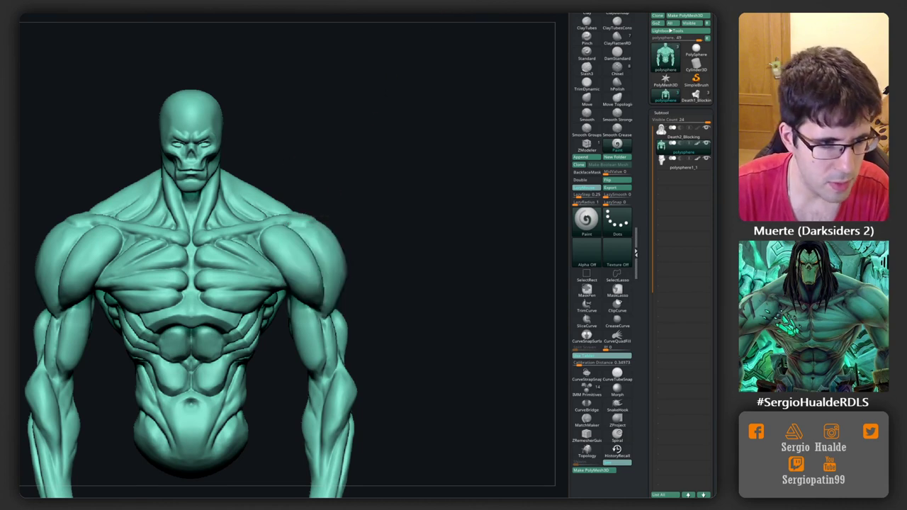
pyautogui.moveTo(284, 225)
pyautogui.mouseDown()
pyautogui.moveTo(297, 223)
pyautogui.moveTo(264, 214)
pyautogui.mouseUp()
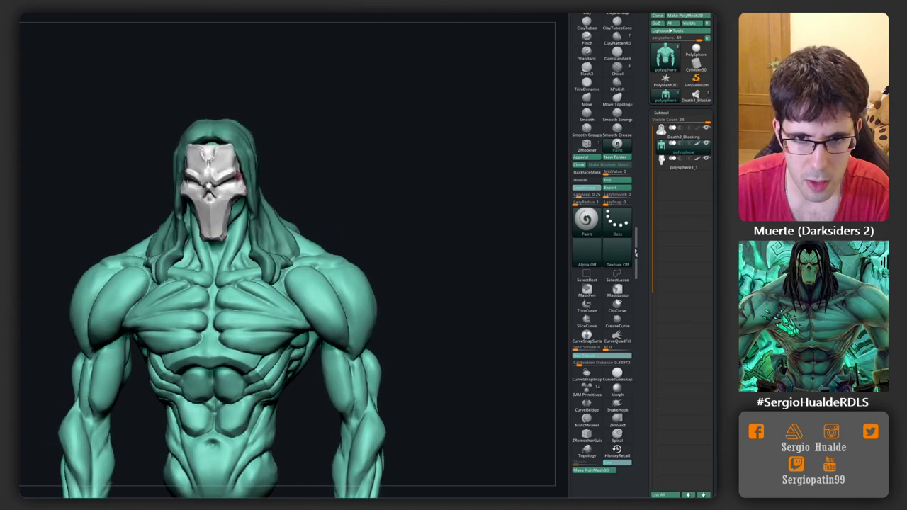
# Select the hair subtool and paint it black.
pyautogui.keyDown('alt'); pyautogui.click(243, 159); pyautogui.keyUp('alt')
pyautogui.press('space')
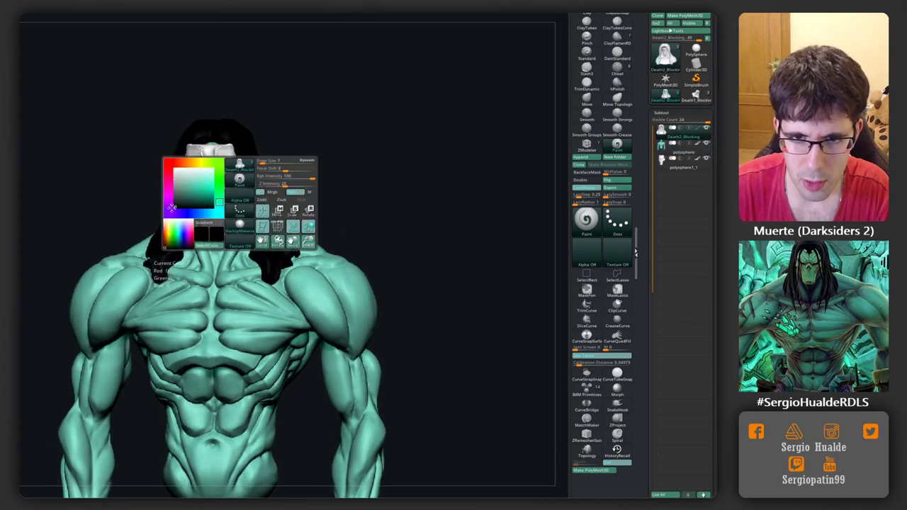
pyautogui.moveTo(347, 147); pyautogui.dragTo(314, 205)
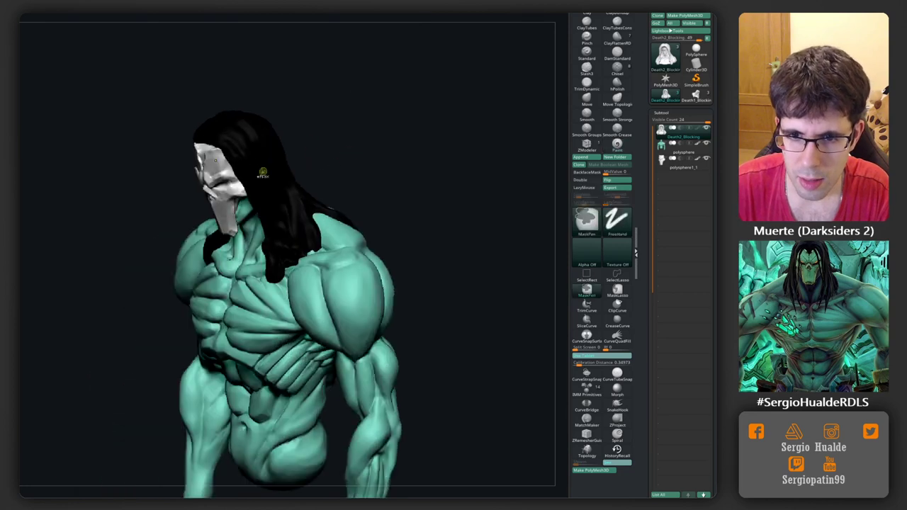
pyautogui.press('space')
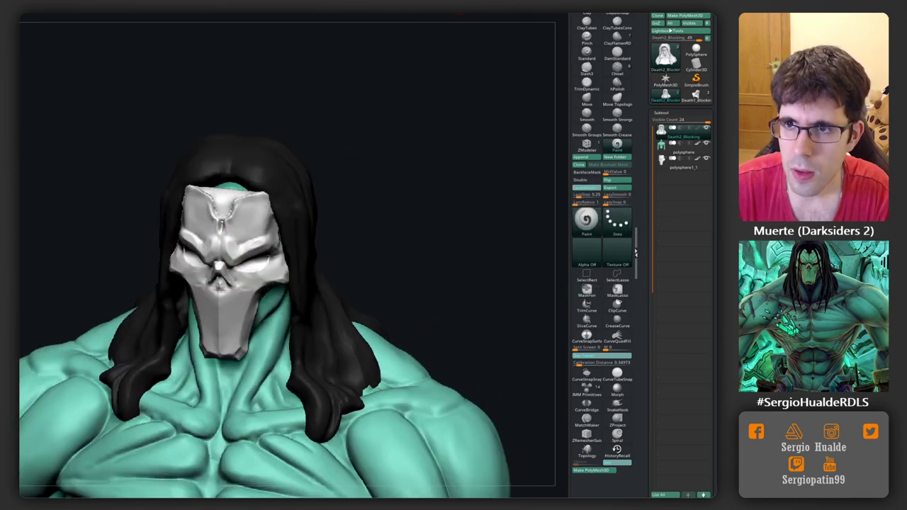
# Select the skull mask and fill it with a warm bone beige.
pyautogui.keyDown('alt'); pyautogui.click(250, 236); pyautogui.keyUp('alt')
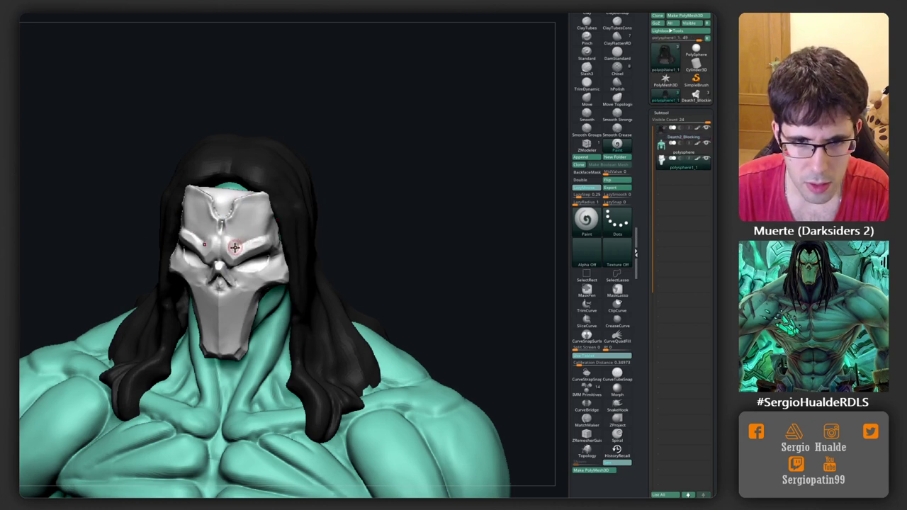
pyautogui.press('space')
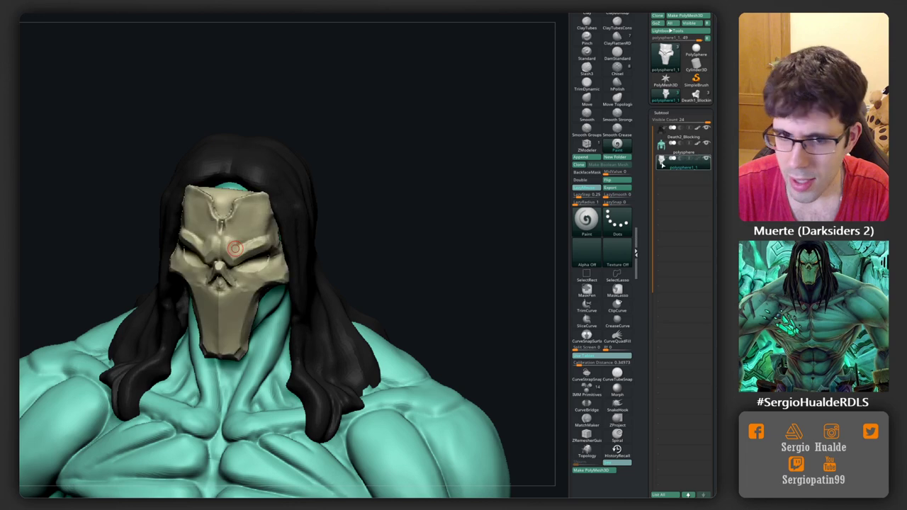
pyautogui.press('space')
pyautogui.moveTo(264, 254)
pyautogui.mouseDown()
pyautogui.moveTo(250, 258)
pyautogui.moveTo(264, 238)
pyautogui.mouseUp()
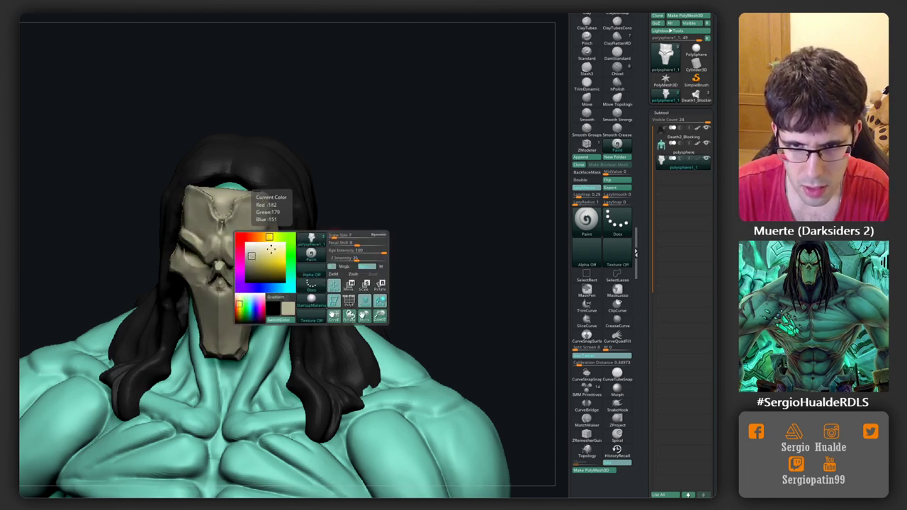
pyautogui.click(255, 249)
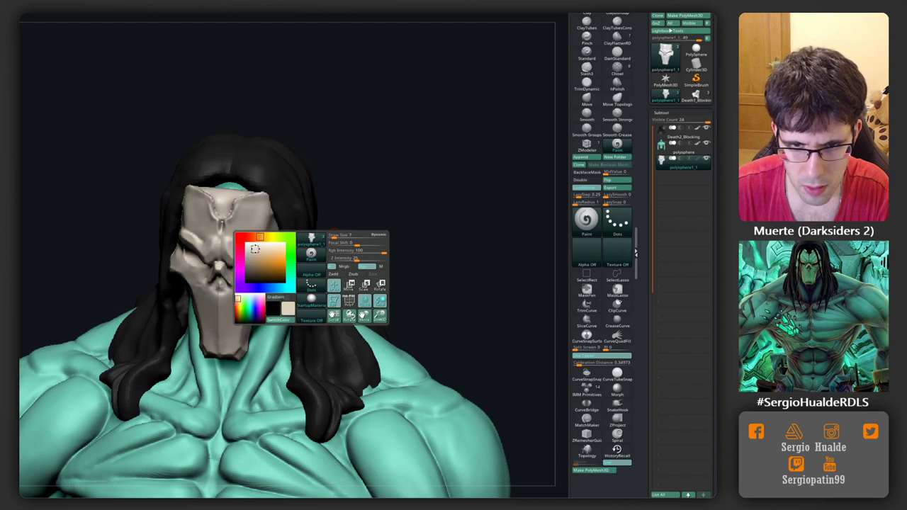
pyautogui.moveTo(255, 249); pyautogui.dragTo(257, 252)
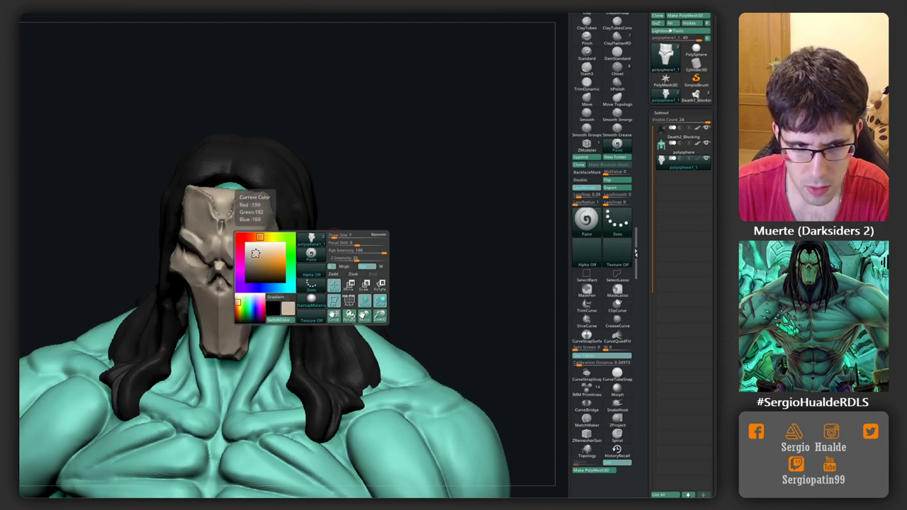
pyautogui.scroll(-3, 298, 206)
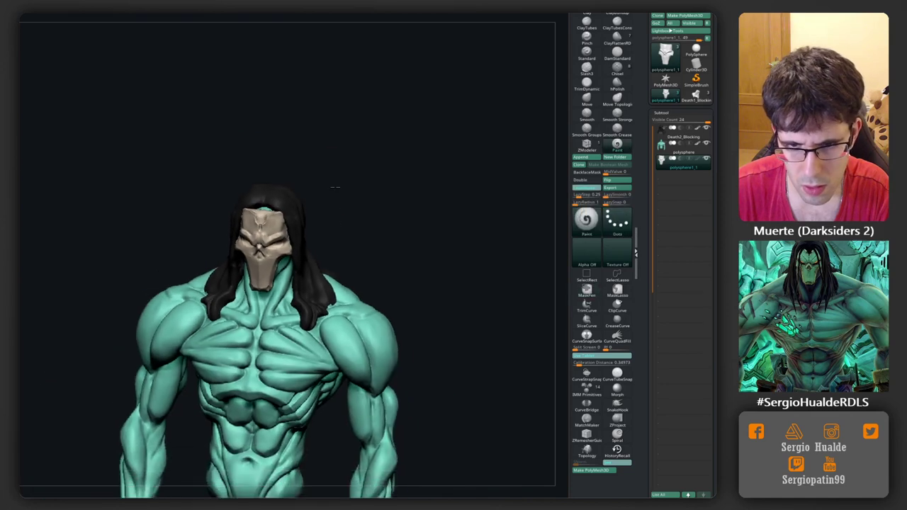
pyautogui.scroll(-2, 299, 205)
pyautogui.scroll(-1, 300, 204)
# Rotate the painted bust around and back to a front view.
pyautogui.press('space')
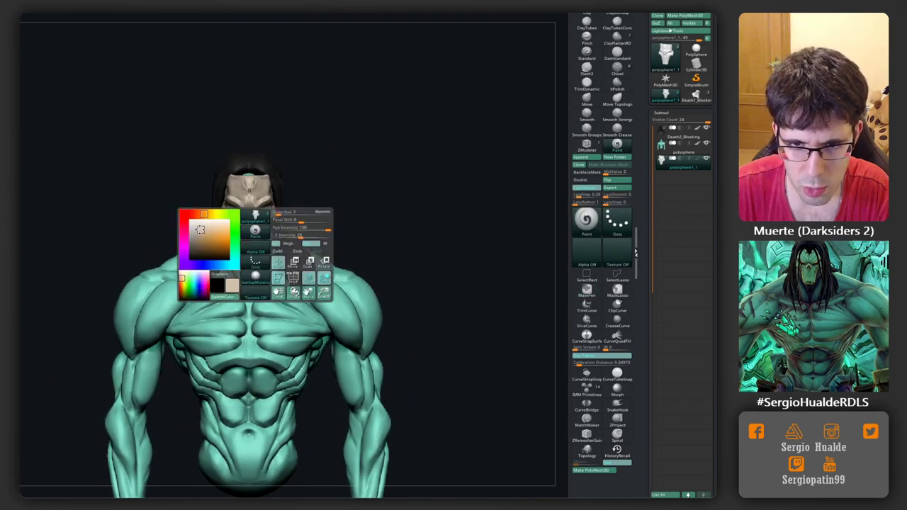
pyautogui.moveTo(348, 165)
pyautogui.mouseDown()
pyautogui.moveTo(385, 114)
pyautogui.moveTo(348, 142)
pyautogui.moveTo(380, 136)
pyautogui.moveTo(377, 128)
pyautogui.moveTo(278, 276)
pyautogui.mouseUp()
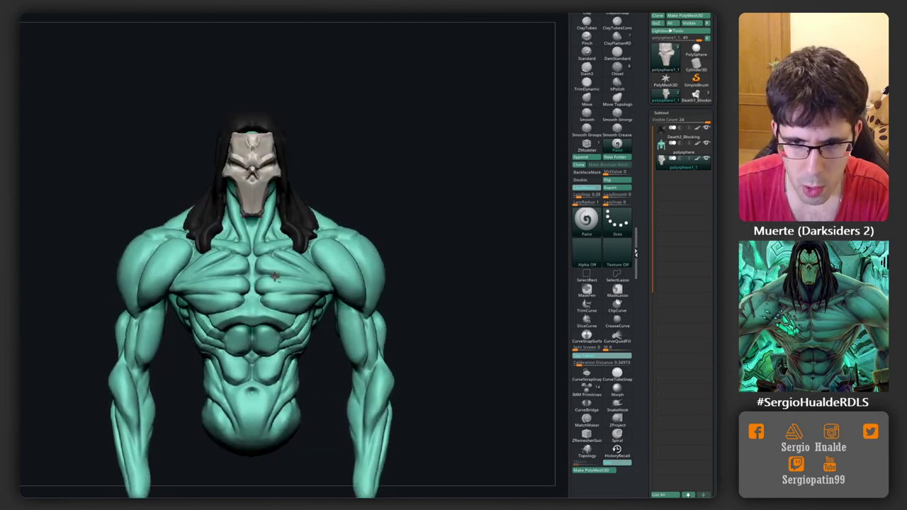
pyautogui.moveTo(372, 164)
pyautogui.mouseDown()
pyautogui.moveTo(290, 225)
pyautogui.moveTo(359, 202)
pyautogui.mouseUp()
pyautogui.moveTo(413, 178)
pyautogui.mouseDown()
pyautogui.moveTo(415, 190)
pyautogui.moveTo(395, 187)
pyautogui.mouseUp()
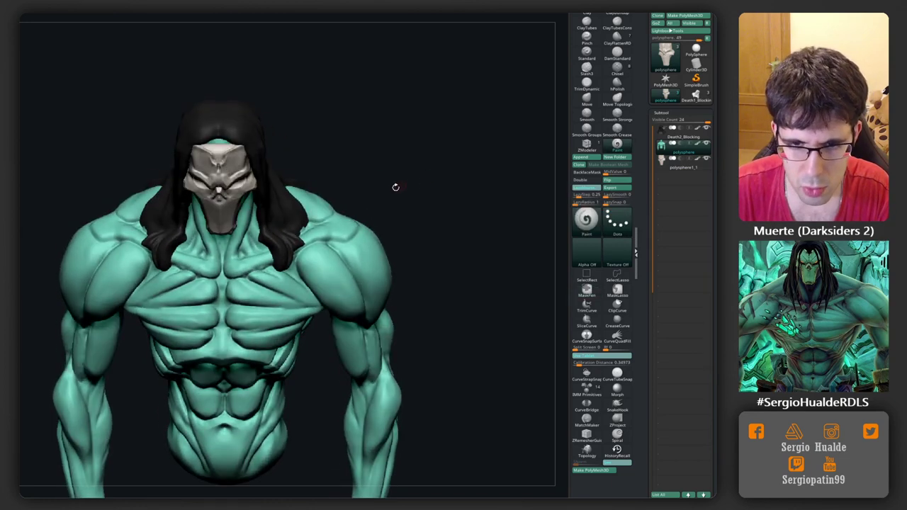
pyautogui.press('space')
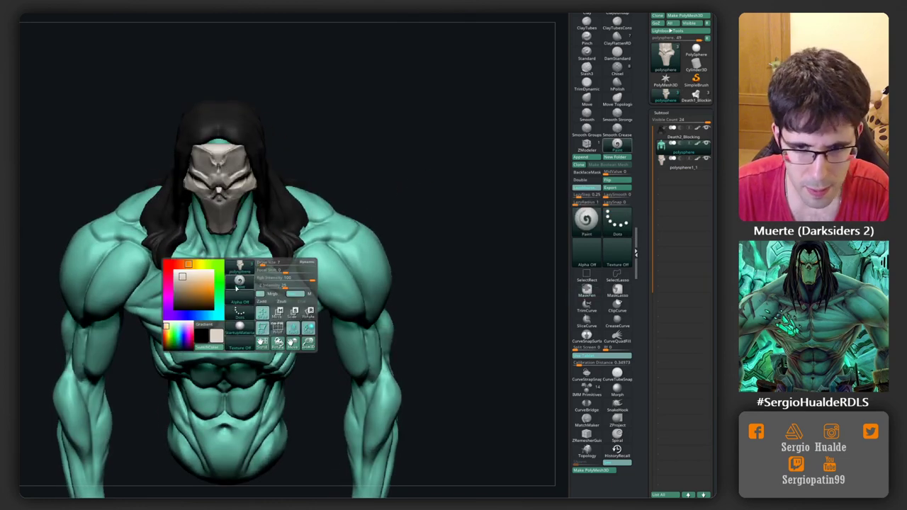
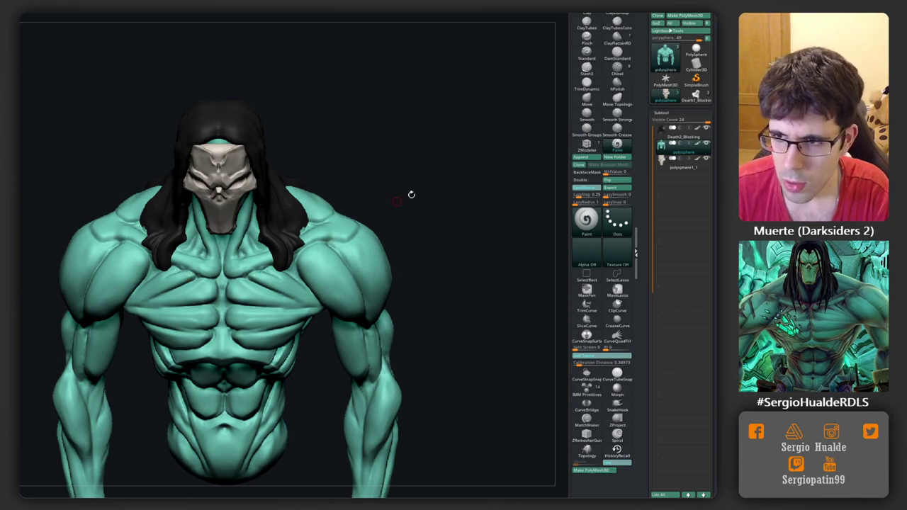
# Set the paint colour to blue-violet (R72 G45 B162) and solo the body subtool.
pyautogui.press('space')
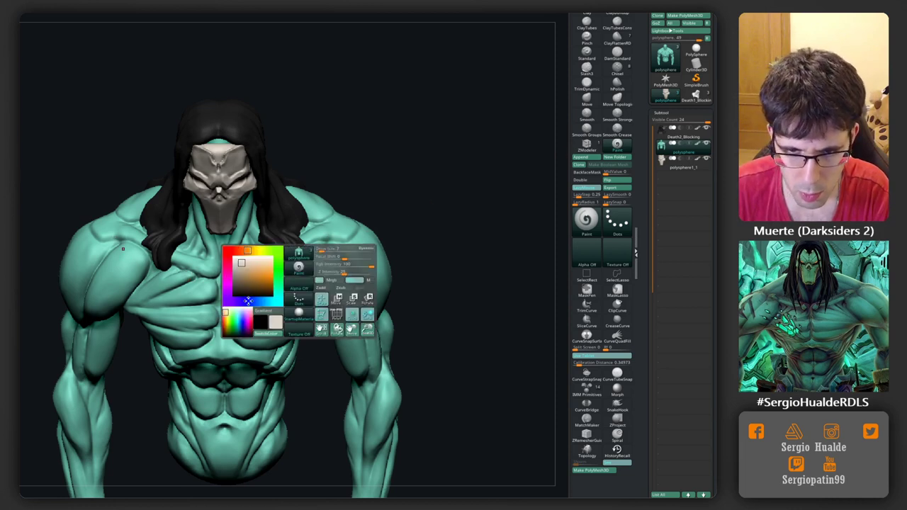
pyautogui.moveTo(248, 300); pyautogui.dragTo(241, 300)
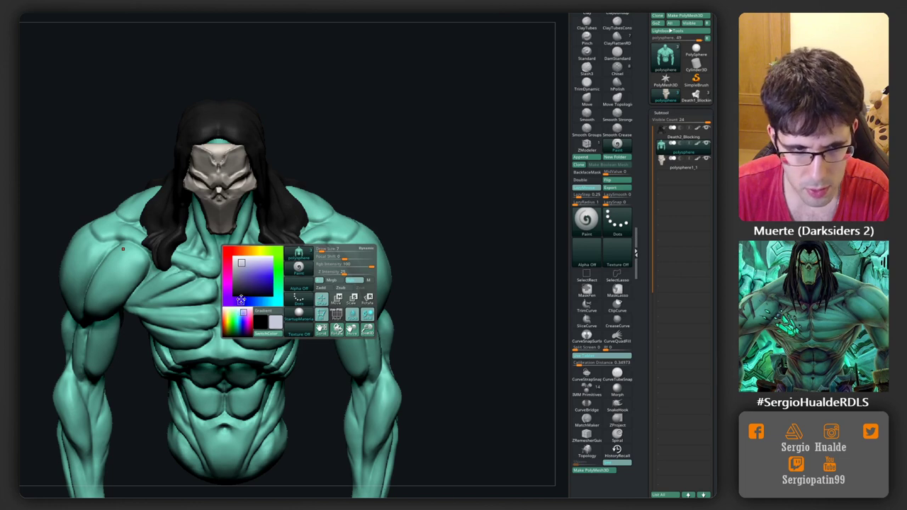
pyautogui.moveTo(255, 275); pyautogui.dragTo(254, 279)
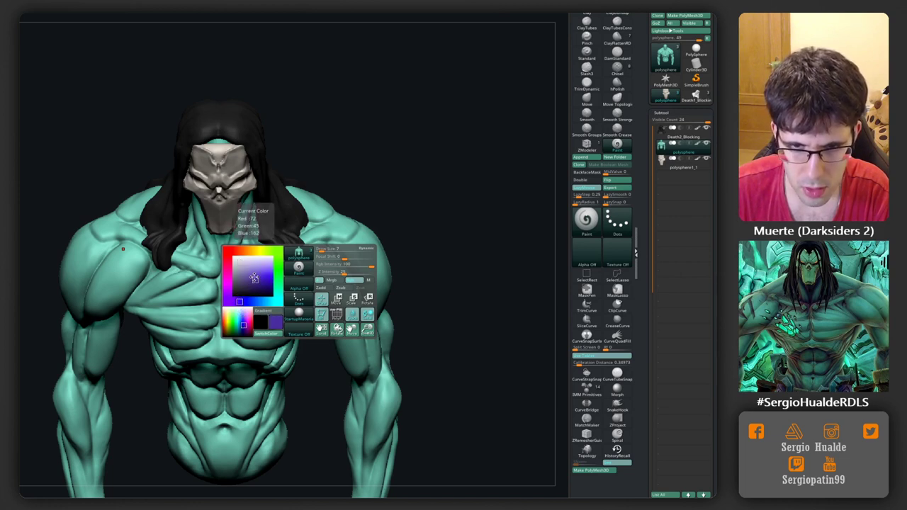
pyautogui.hotkey('shift', 's')
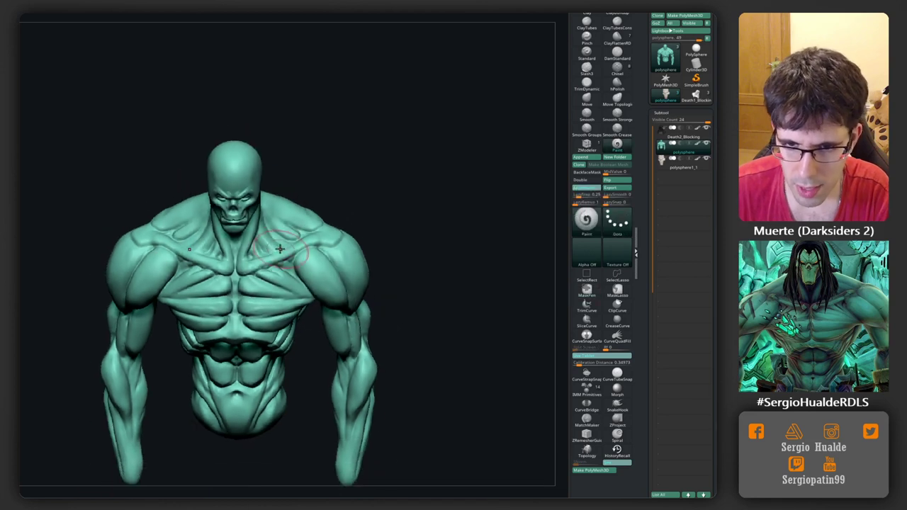
# Clear the mask from the body and orbit over the top to inspect its back.
pyautogui.press('space')
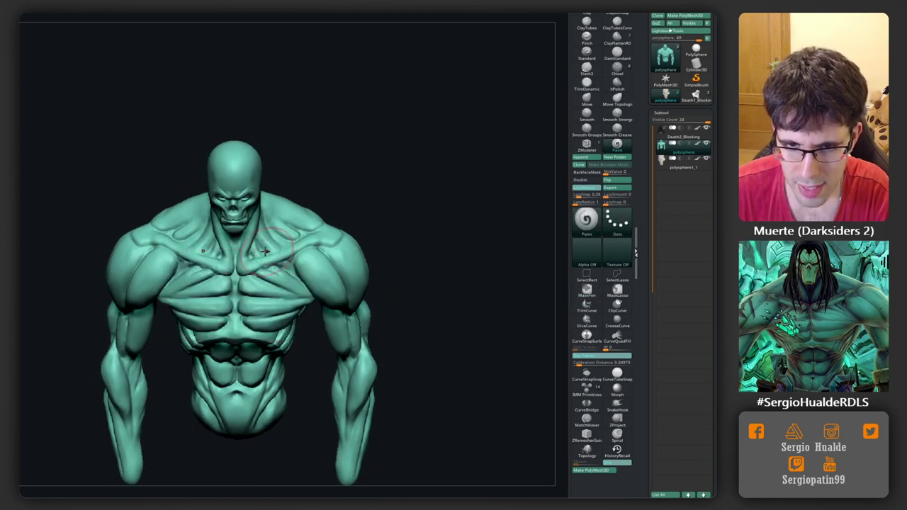
pyautogui.keyDown('ctrl'); pyautogui.moveTo(298, 237); pyautogui.dragTo(304, 255); pyautogui.keyUp('ctrl')
pyautogui.press('space')
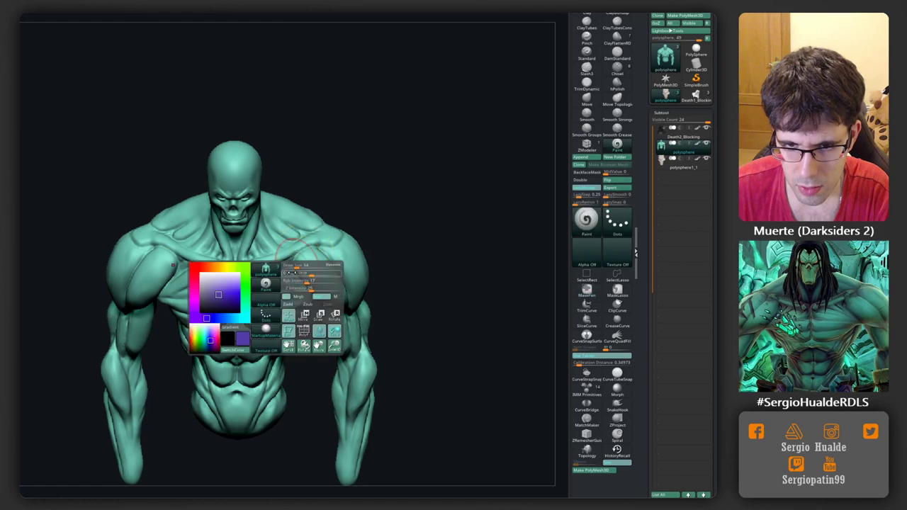
pyautogui.moveTo(298, 246)
pyautogui.mouseDown(button='right')
pyautogui.moveTo(286, 274)
pyautogui.moveTo(308, 286)
pyautogui.moveTo(254, 295)
pyautogui.moveTo(285, 274)
pyautogui.mouseUp(button='right')
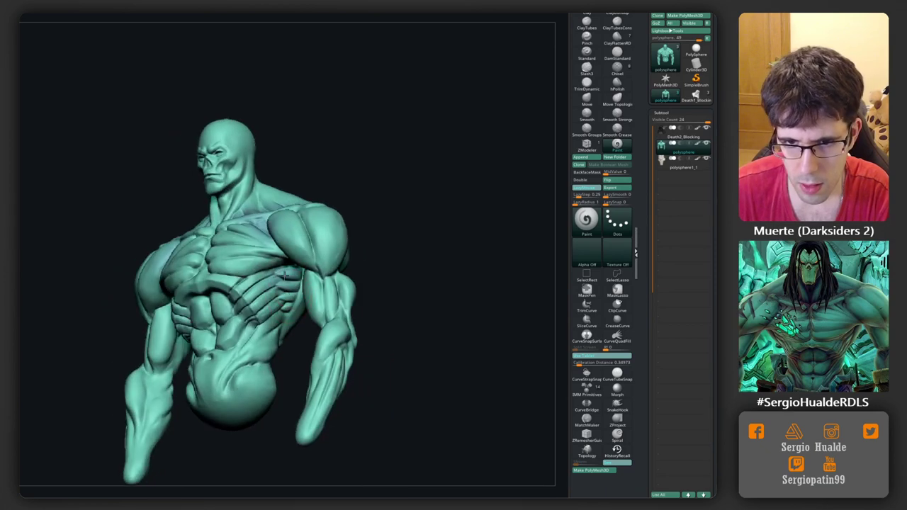
pyautogui.moveTo(310, 228); pyautogui.dragTo(324, 301, button='right')
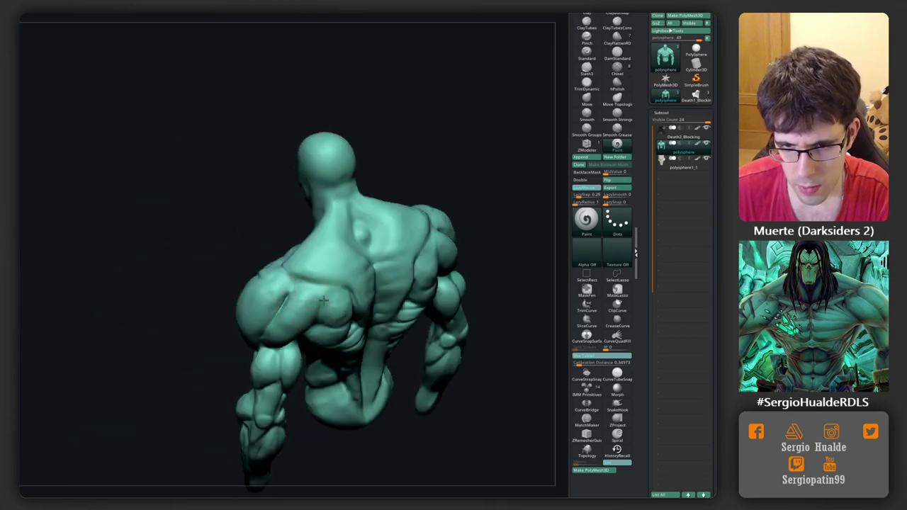
pyautogui.moveTo(380, 288); pyautogui.dragTo(372, 262, button='right')
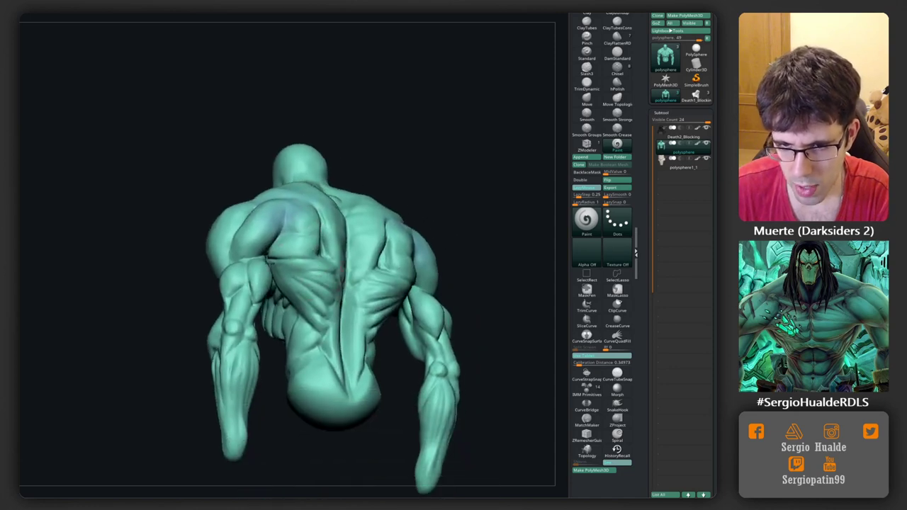
pyautogui.moveTo(345, 318); pyautogui.dragTo(358, 211, button='right')
# Review the front, sides, head and neck, then drop the body to its lowest subdivision level.
pyautogui.moveTo(248, 320)
pyautogui.mouseDown(button='right')
pyautogui.moveTo(317, 367)
pyautogui.moveTo(291, 329)
pyautogui.moveTo(265, 331)
pyautogui.moveTo(293, 342)
pyautogui.mouseUp(button='right')
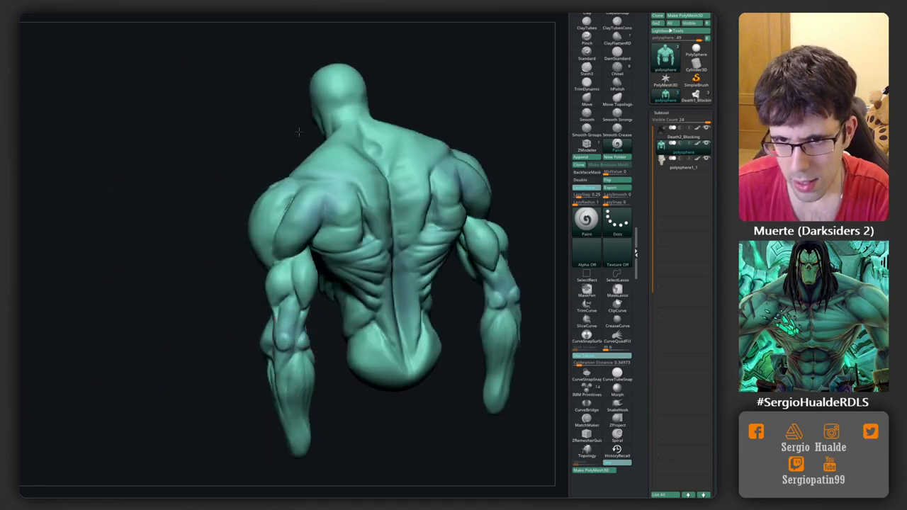
pyautogui.moveTo(299, 132)
pyautogui.keyDown('alt'); pyautogui.mouseDown(button='right')
pyautogui.moveTo(291, 245)
pyautogui.moveTo(227, 311)
pyautogui.mouseUp(button='right'); pyautogui.keyUp('alt')
pyautogui.moveTo(208, 231); pyautogui.dragTo(262, 264, button='right')
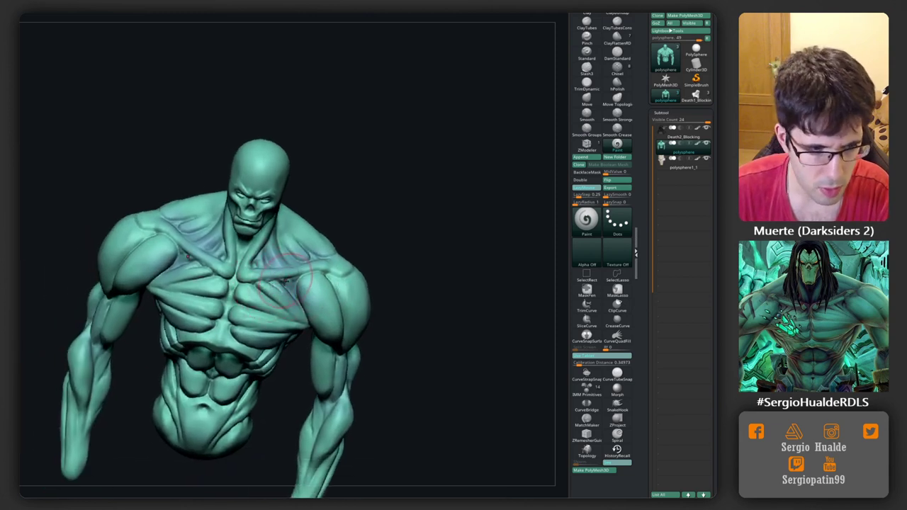
pyautogui.moveTo(222, 326)
pyautogui.mouseDown(button='right')
pyautogui.moveTo(250, 317)
pyautogui.moveTo(231, 225)
pyautogui.mouseUp(button='right')
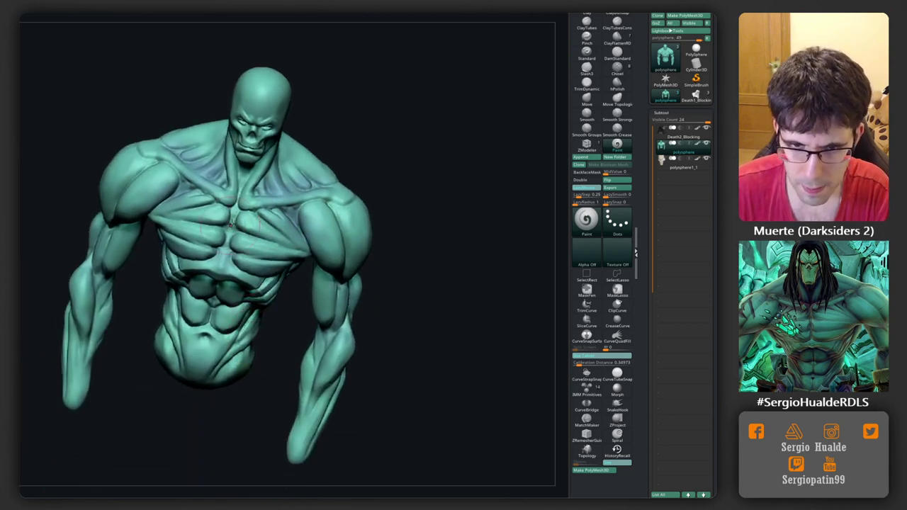
pyautogui.moveTo(251, 310); pyautogui.dragTo(258, 264, button='right')
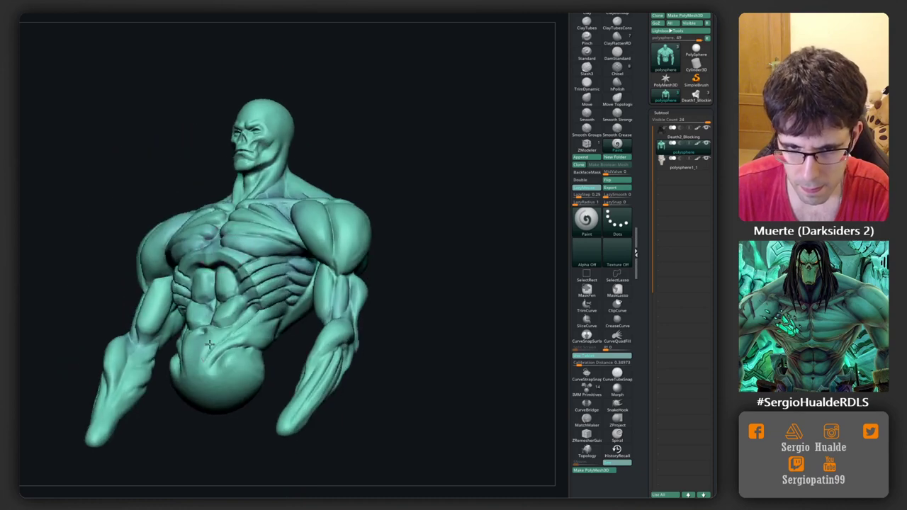
pyautogui.moveTo(363, 268); pyautogui.dragTo(333, 289, button='right')
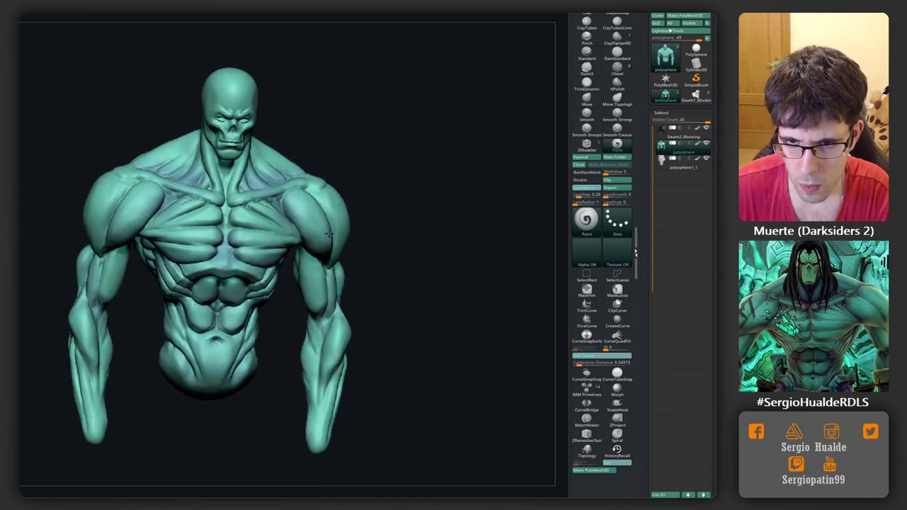
pyautogui.moveTo(328, 232); pyautogui.dragTo(310, 217, button='right')
pyautogui.moveTo(337, 278); pyautogui.dragTo(353, 188)
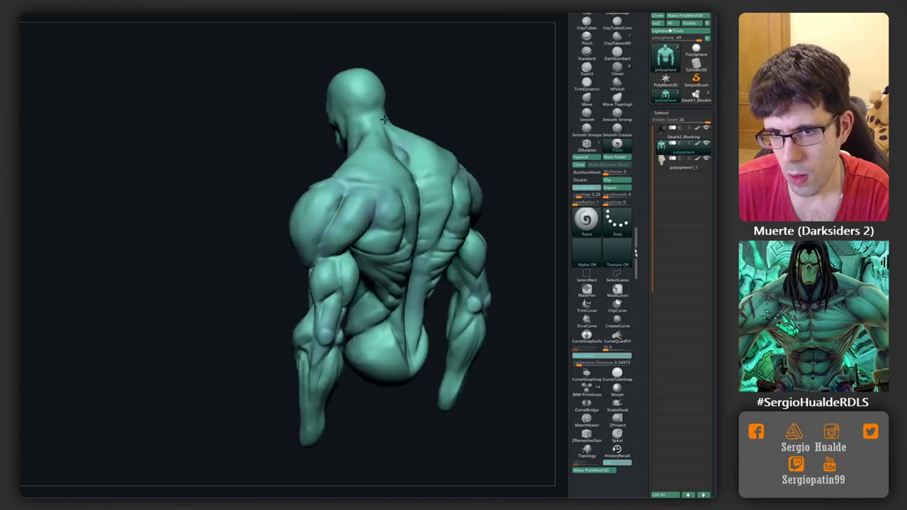
pyautogui.moveTo(419, 186); pyautogui.dragTo(340, 113)
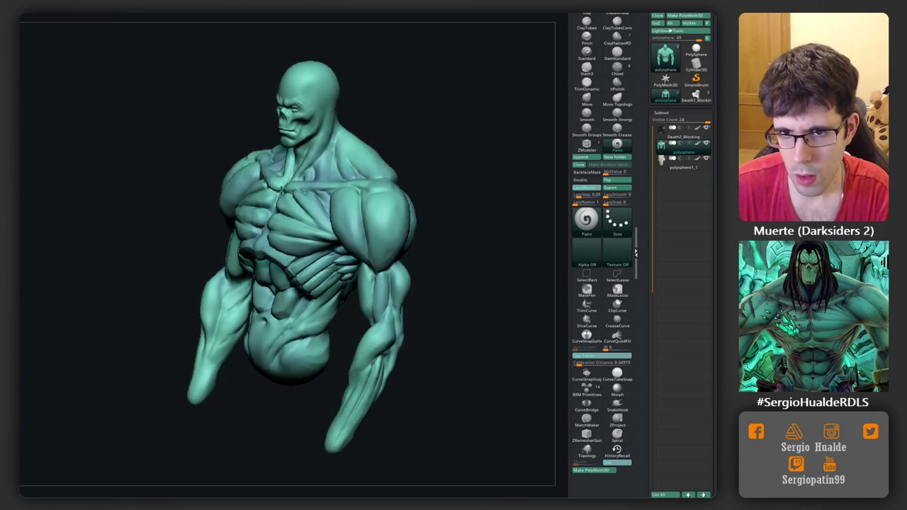
pyautogui.keyDown('alt'); pyautogui.moveTo(305, 212); pyautogui.dragTo(302, 273, button='right'); pyautogui.keyUp('alt')
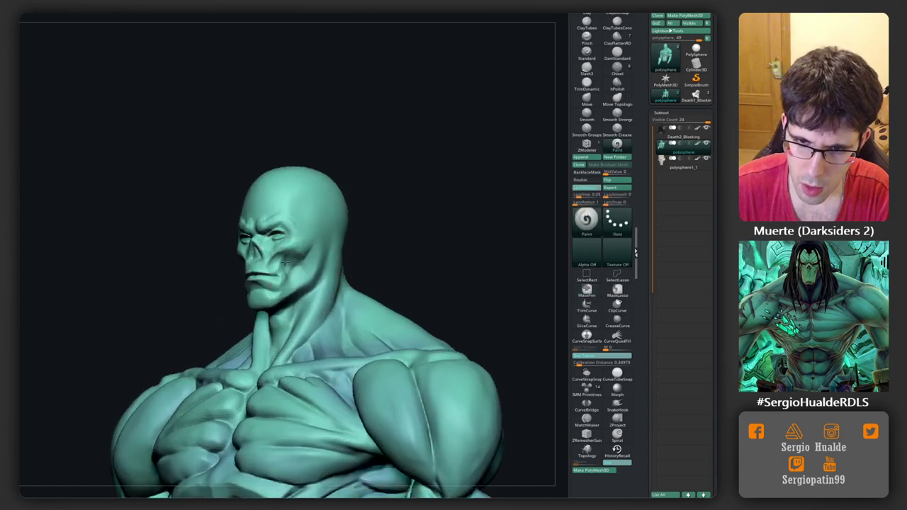
pyautogui.moveTo(350, 183)
pyautogui.mouseDown()
pyautogui.moveTo(264, 350)
pyautogui.moveTo(286, 231)
pyautogui.mouseUp()
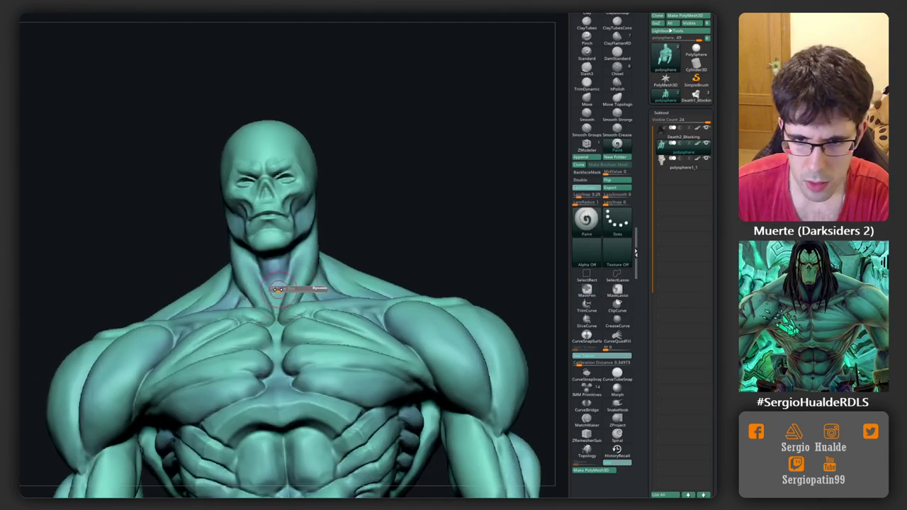
pyautogui.moveTo(286, 278)
pyautogui.mouseDown()
pyautogui.moveTo(304, 243)
pyautogui.moveTo(347, 291)
pyautogui.mouseUp()
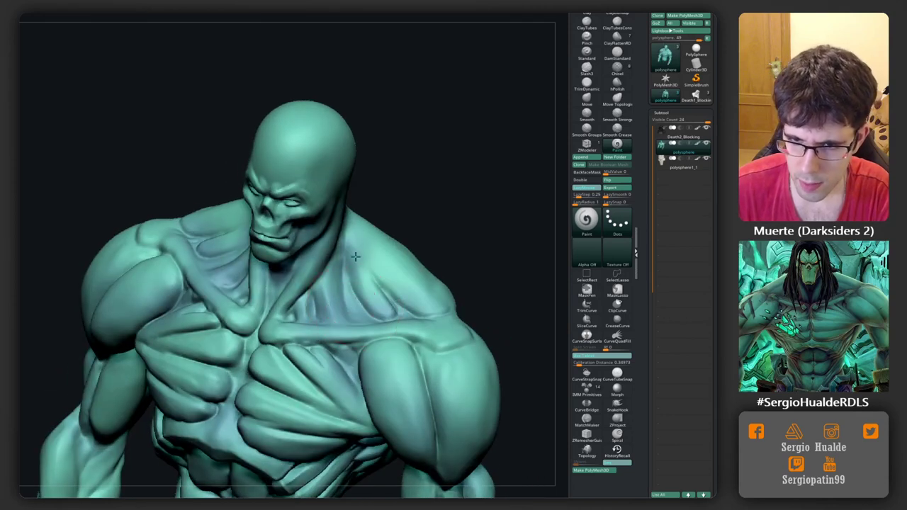
pyautogui.hotkey('shift', 'd')
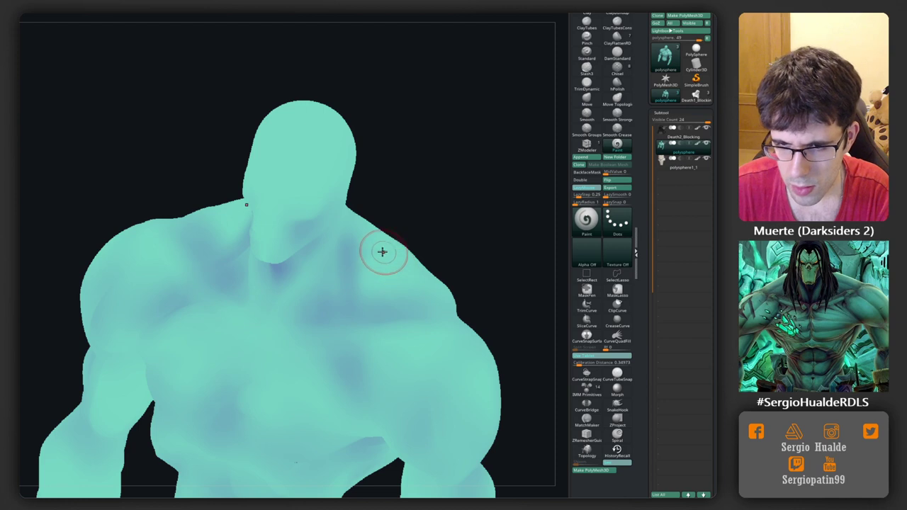
# Return the body to its highest subdivision level and orbit down onto the chest.
pyautogui.press('space')
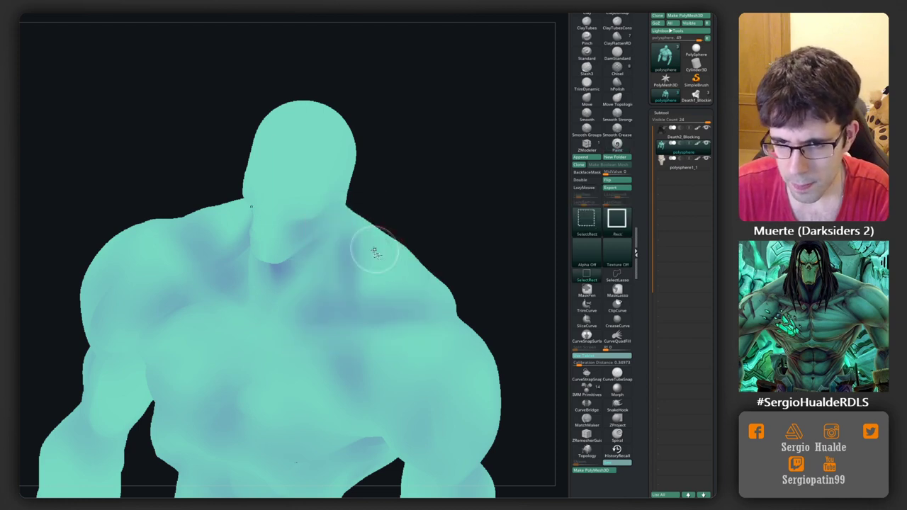
pyautogui.press('d')
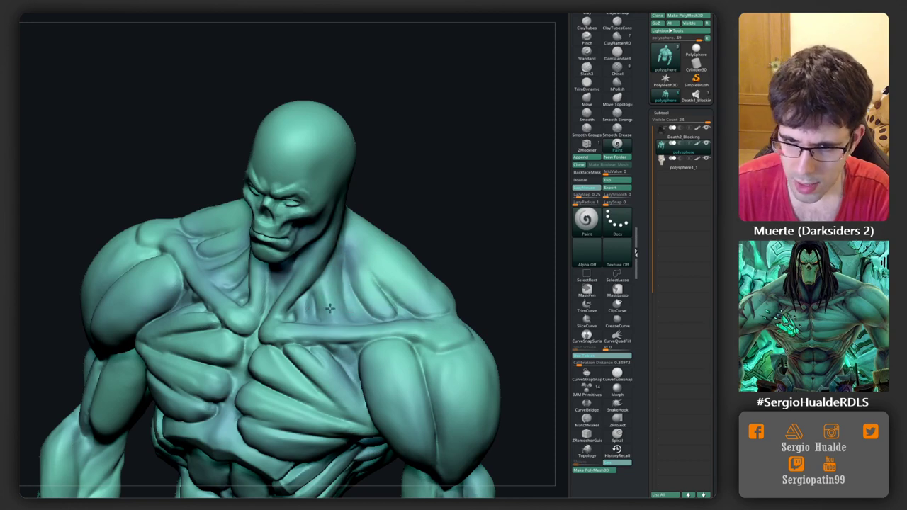
pyautogui.moveTo(333, 245)
pyautogui.mouseDown(button='right')
pyautogui.moveTo(329, 227)
pyautogui.moveTo(339, 312)
pyautogui.mouseUp(button='right')
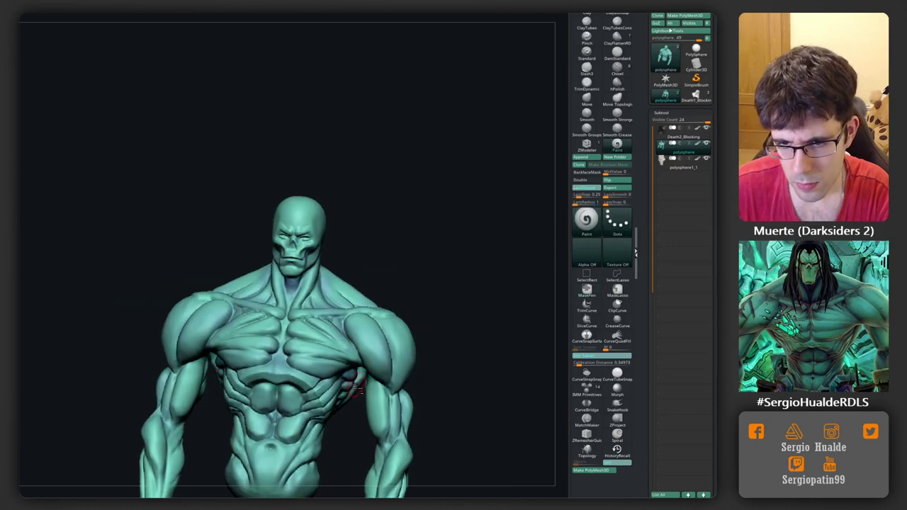
pyautogui.moveTo(358, 391)
pyautogui.mouseDown(button='right')
pyautogui.moveTo(281, 267)
pyautogui.moveTo(193, 270)
pyautogui.moveTo(246, 307)
pyautogui.moveTo(256, 283)
pyautogui.moveTo(297, 312)
pyautogui.moveTo(305, 268)
pyautogui.moveTo(298, 276)
pyautogui.moveTo(245, 263)
pyautogui.moveTo(273, 266)
pyautogui.mouseUp(button='right')
# Show the hair and mask again and pick a deeper blue-purple paint colour.
pyautogui.keyDown('ctrl'); pyautogui.keyDown('shift'); pyautogui.click(460, 106); pyautogui.keyUp('shift'); pyautogui.keyUp('ctrl')
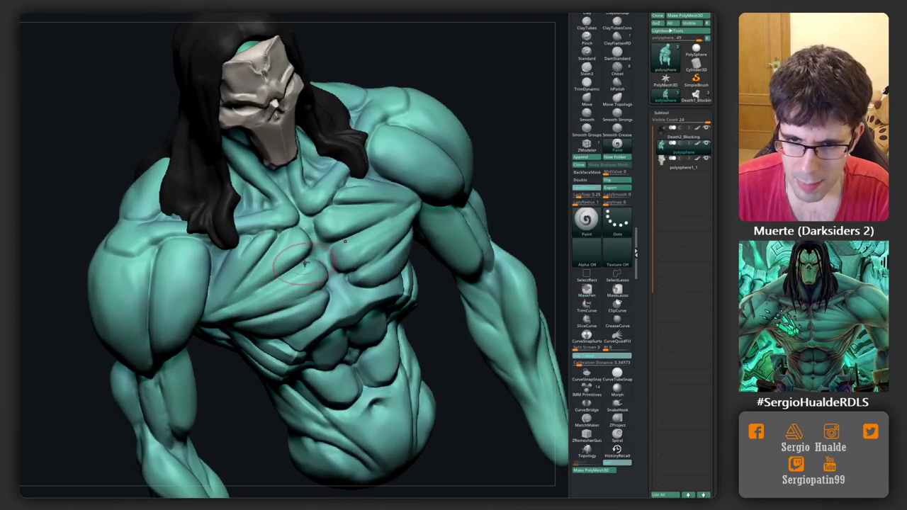
pyautogui.press('space')
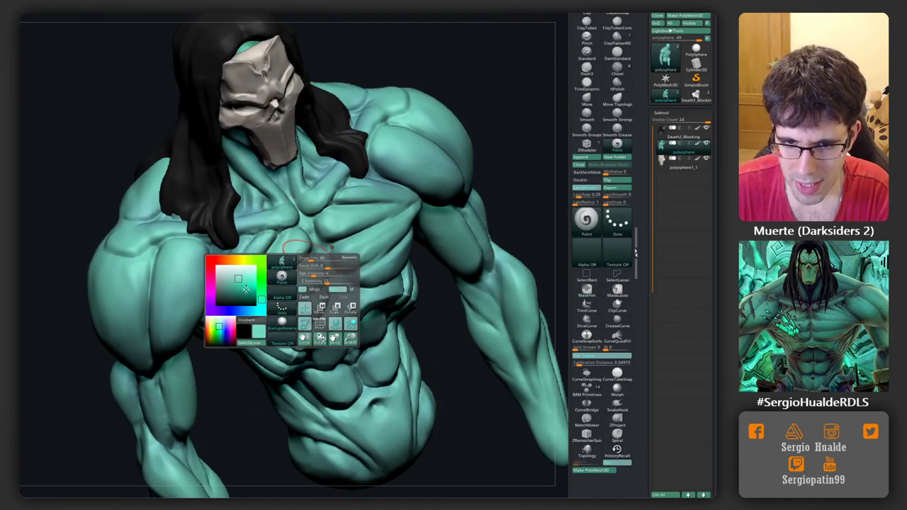
pyautogui.moveTo(236, 312); pyautogui.dragTo(225, 306)
pyautogui.click(244, 289)
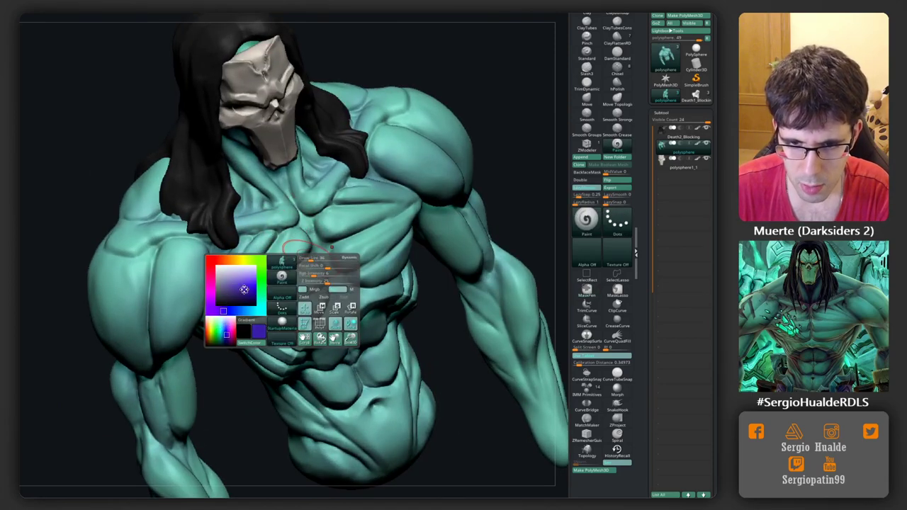
pyautogui.press('space')
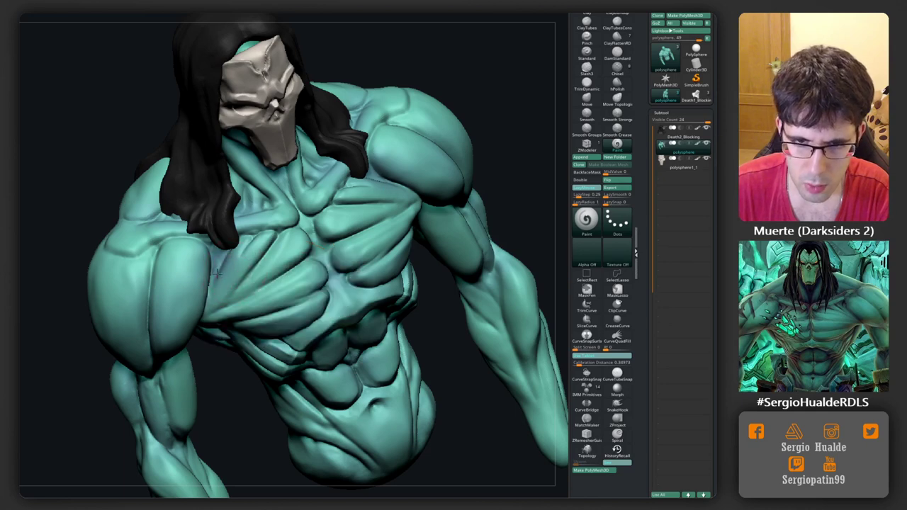
# Orbit the bust to inspect its right side, profile, shoulder and back.
pyautogui.moveTo(206, 284); pyautogui.dragTo(159, 243, button='right')
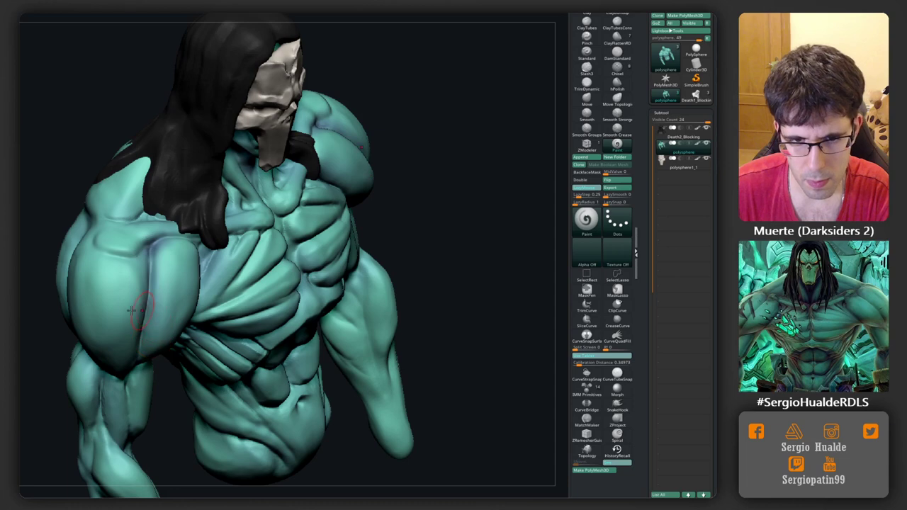
pyautogui.moveTo(131, 310); pyautogui.dragTo(84, 261, button='right')
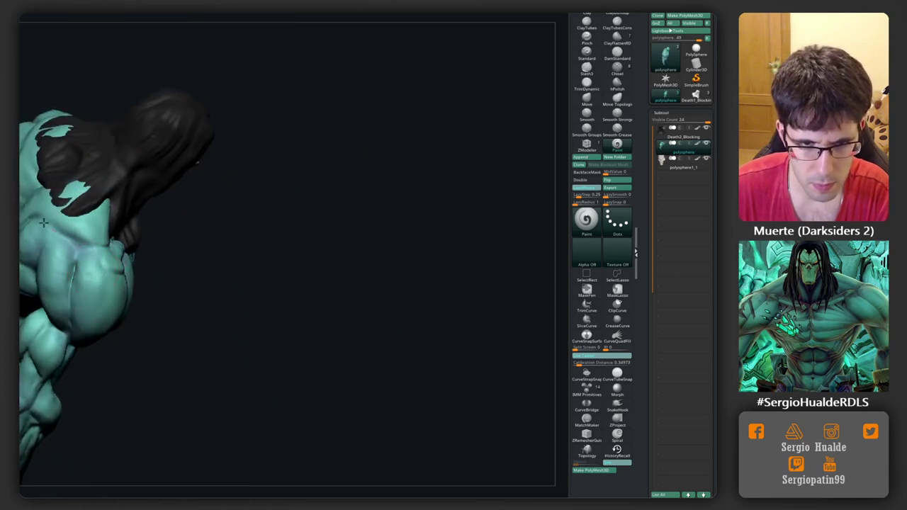
pyautogui.moveTo(96, 344); pyautogui.dragTo(117, 284, button='right')
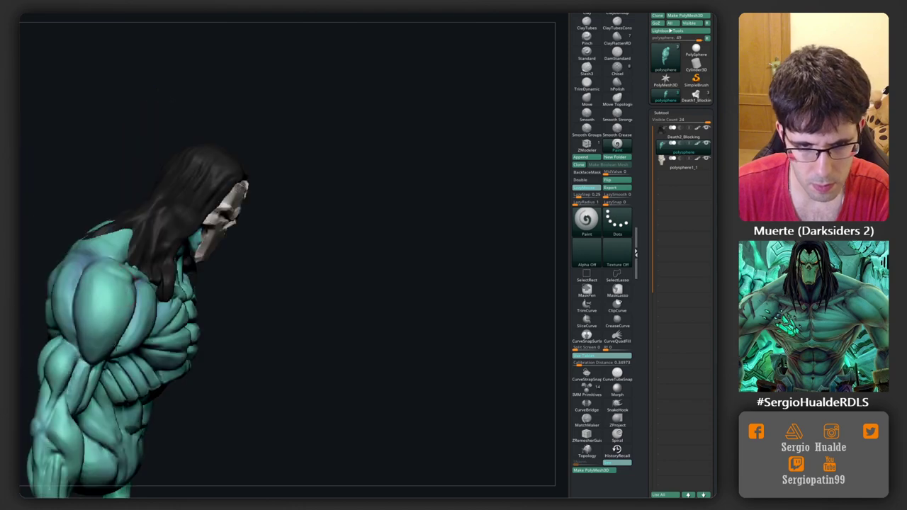
pyautogui.moveTo(112, 346); pyautogui.dragTo(172, 300, button='right')
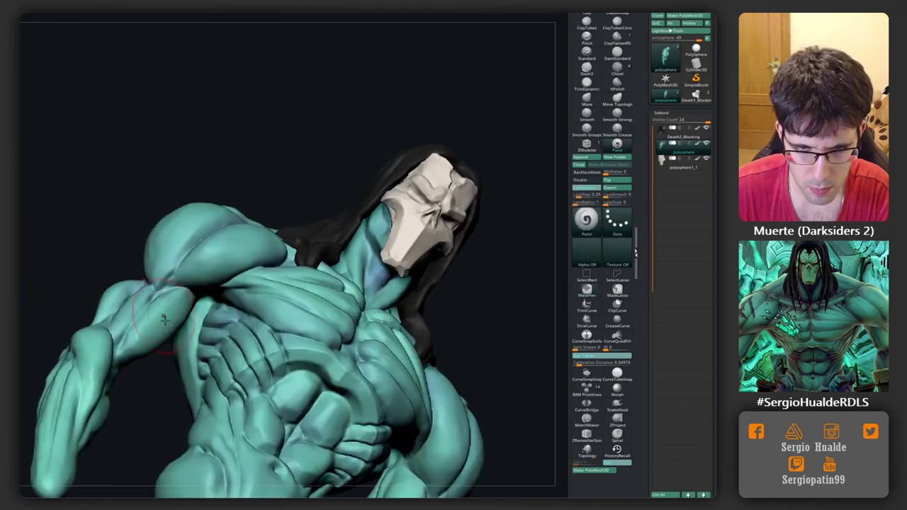
pyautogui.moveTo(107, 355)
pyautogui.mouseDown(button='right')
pyautogui.moveTo(124, 283)
pyautogui.moveTo(53, 322)
pyautogui.moveTo(149, 281)
pyautogui.moveTo(162, 300)
pyautogui.mouseUp(button='right')
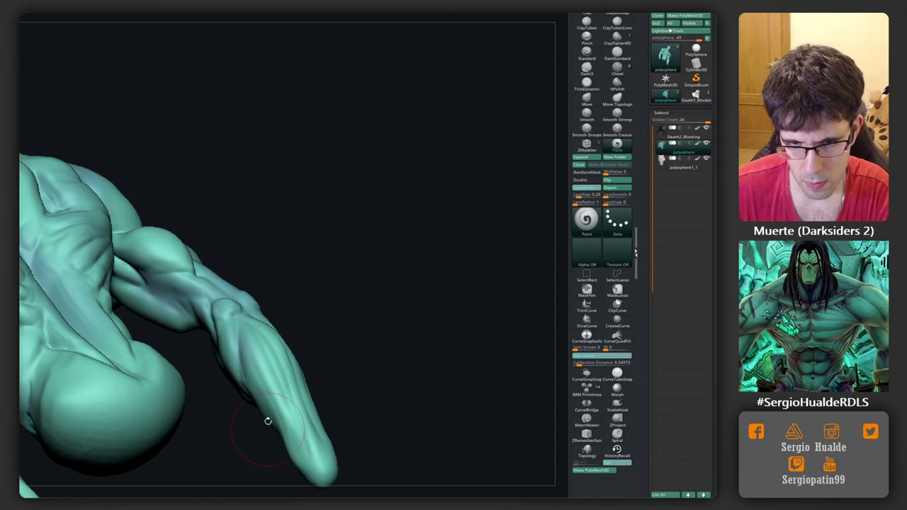
# Inspect the torso, ribs, abdomen and arm from below, then return to the front.
pyautogui.moveTo(265, 419)
pyautogui.mouseDown(button='right')
pyautogui.moveTo(281, 391)
pyautogui.moveTo(225, 318)
pyautogui.mouseUp(button='right')
pyautogui.moveTo(242, 244); pyautogui.dragTo(258, 288, button='right')
pyautogui.moveTo(233, 412)
pyautogui.mouseDown(button='right')
pyautogui.moveTo(257, 342)
pyautogui.moveTo(417, 317)
pyautogui.moveTo(339, 268)
pyautogui.mouseUp(button='right')
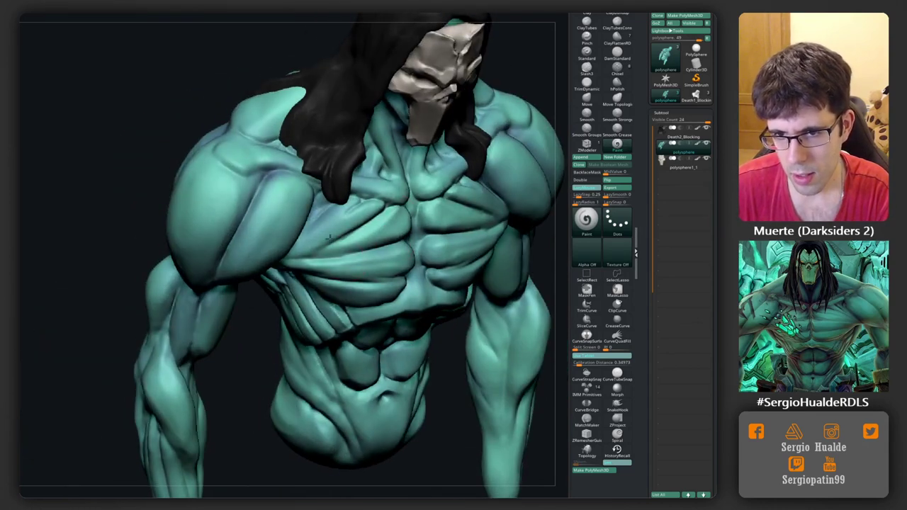
pyautogui.moveTo(381, 280); pyautogui.dragTo(241, 177, button='right')
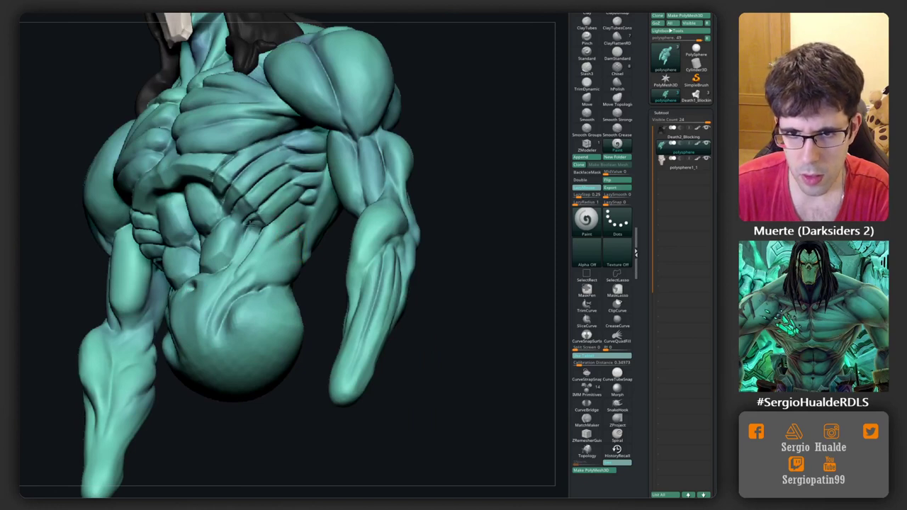
pyautogui.moveTo(261, 263); pyautogui.dragTo(262, 230, button='right')
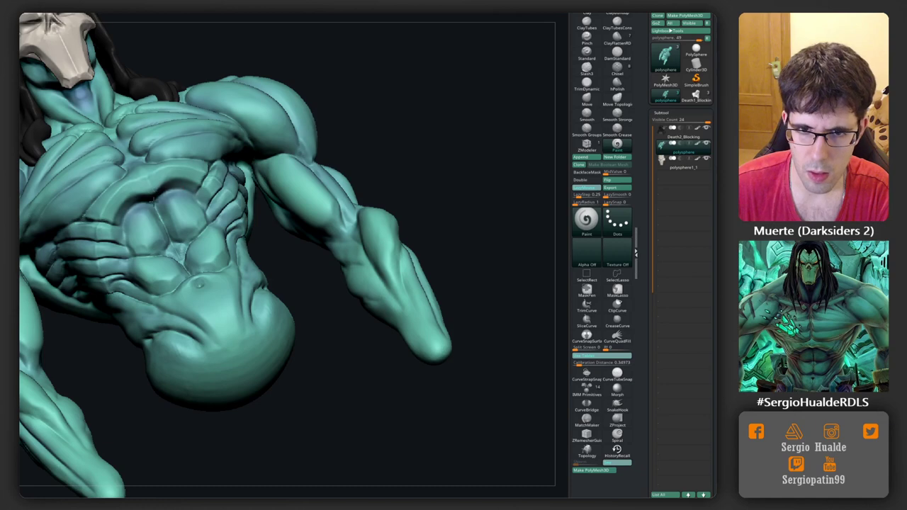
pyautogui.moveTo(207, 243); pyautogui.dragTo(217, 307, button='right')
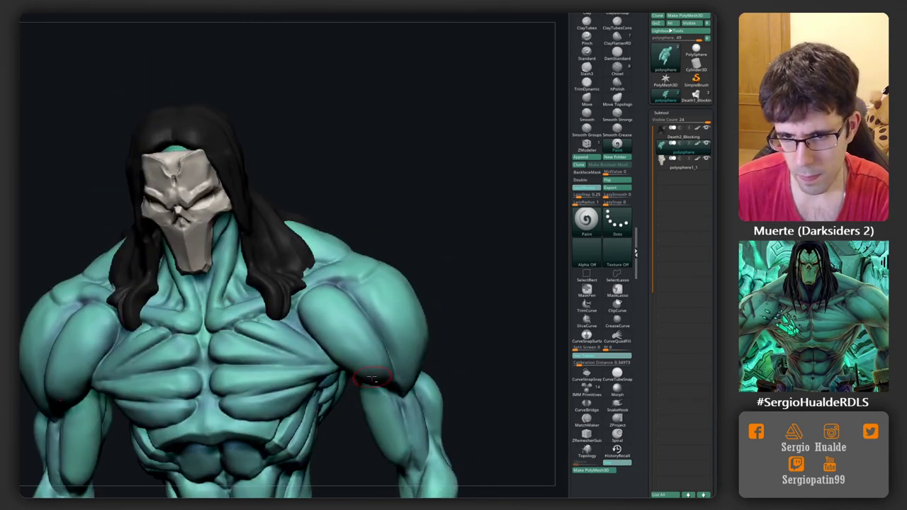
pyautogui.moveTo(370, 379)
pyautogui.keyDown('ctrl'); pyautogui.mouseDown(button='right')
pyautogui.moveTo(305, 310)
pyautogui.moveTo(340, 317)
pyautogui.mouseUp(button='right'); pyautogui.keyUp('ctrl')
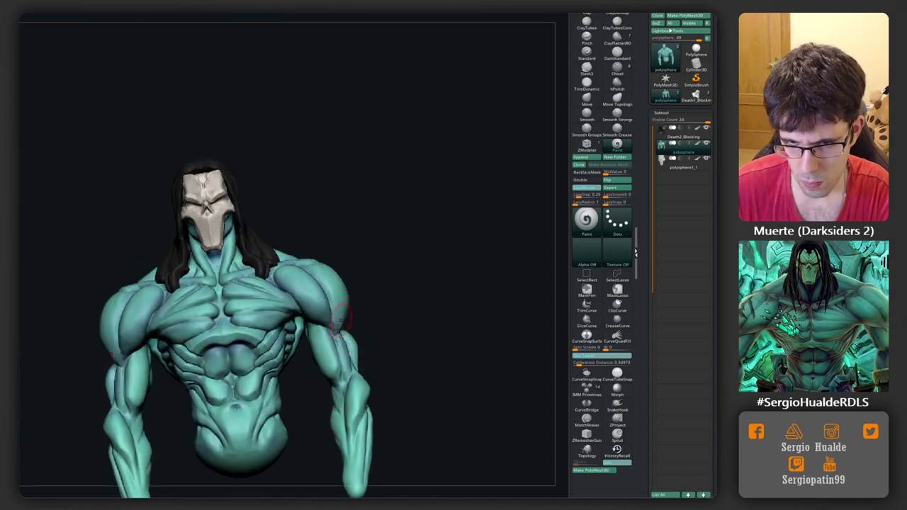
pyautogui.moveTo(320, 390)
pyautogui.mouseDown(button='right')
pyautogui.moveTo(344, 399)
pyautogui.moveTo(352, 430)
pyautogui.moveTo(209, 333)
pyautogui.moveTo(203, 338)
pyautogui.mouseUp(button='right')
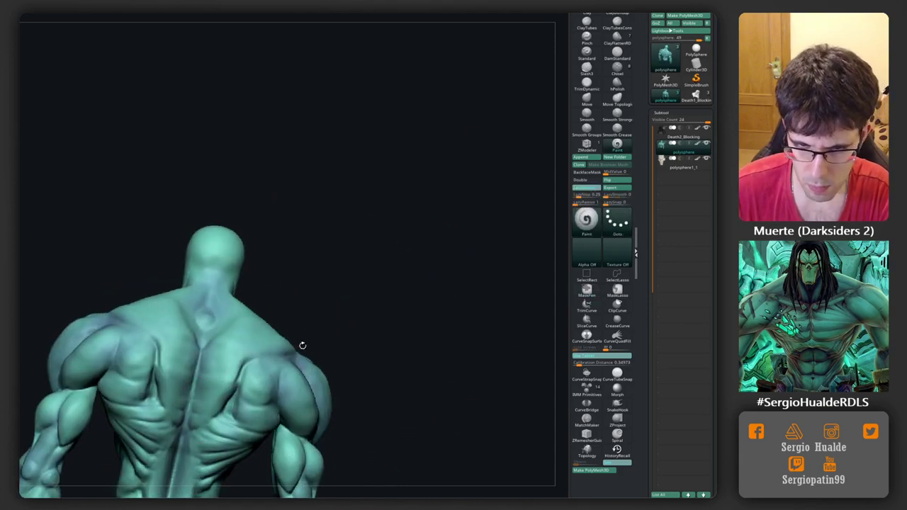
# Orbit over the bare back and shoulders, then round to the front of the chest and face.
pyautogui.moveTo(302, 346); pyautogui.dragTo(229, 367, button='right')
pyautogui.moveTo(217, 260); pyautogui.dragTo(262, 268, button='right')
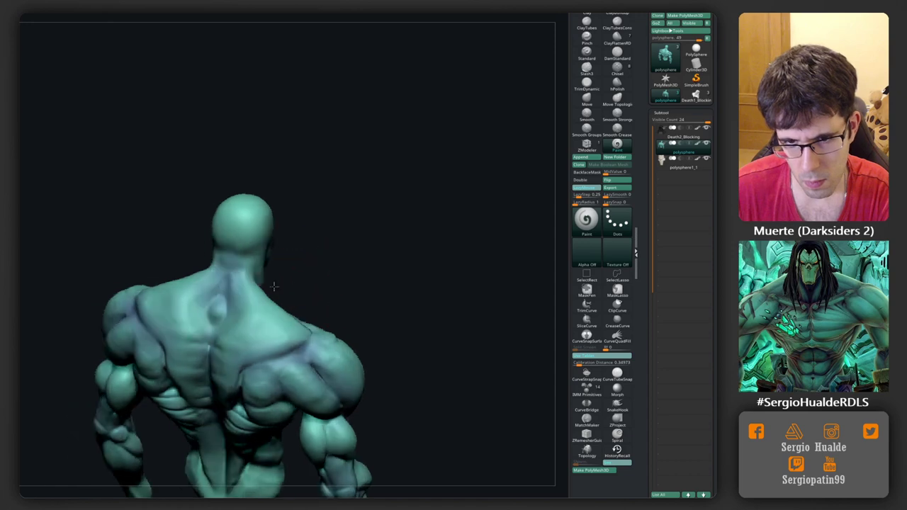
pyautogui.moveTo(293, 324)
pyautogui.keyDown('ctrl'); pyautogui.mouseDown(button='right')
pyautogui.moveTo(284, 333)
pyautogui.moveTo(291, 343)
pyautogui.mouseUp(button='right'); pyautogui.keyUp('ctrl')
pyautogui.moveTo(254, 336); pyautogui.dragTo(248, 319)
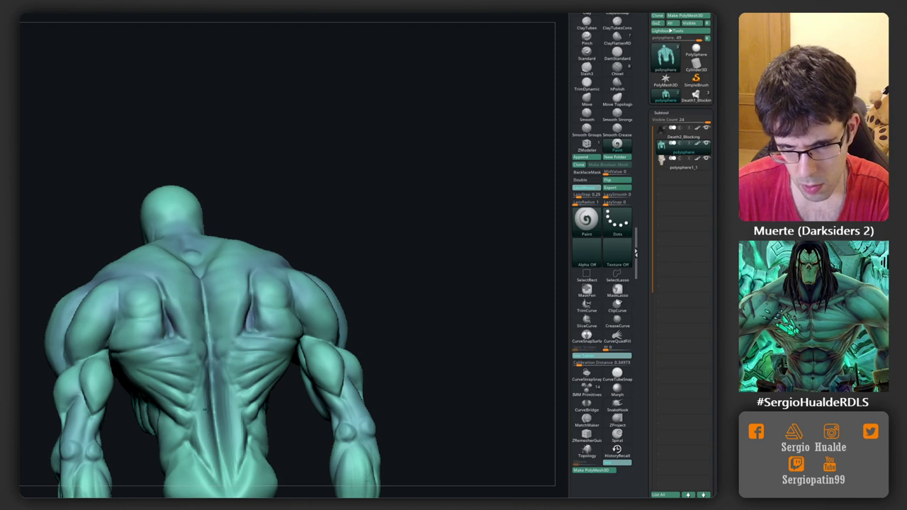
pyautogui.moveTo(247, 439)
pyautogui.mouseDown(button='right')
pyautogui.moveTo(260, 331)
pyautogui.moveTo(289, 316)
pyautogui.mouseUp(button='right')
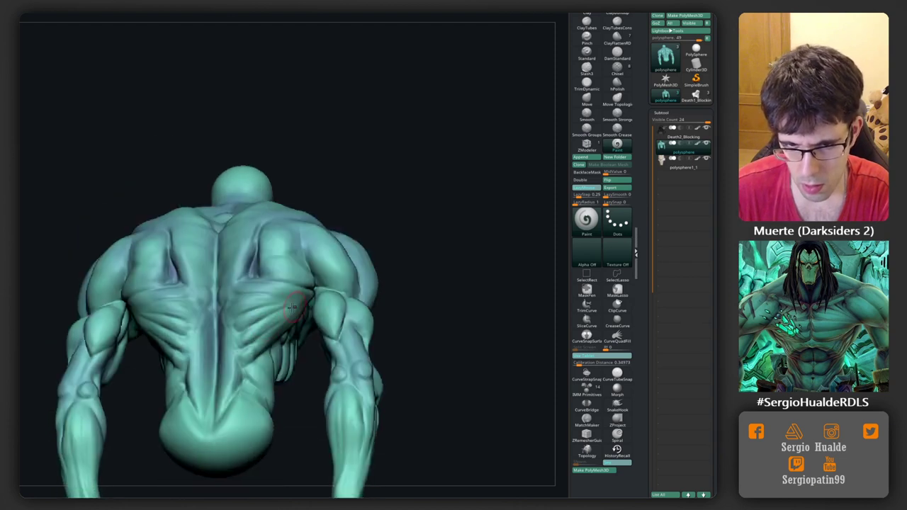
pyautogui.moveTo(245, 353); pyautogui.dragTo(246, 310, button='right')
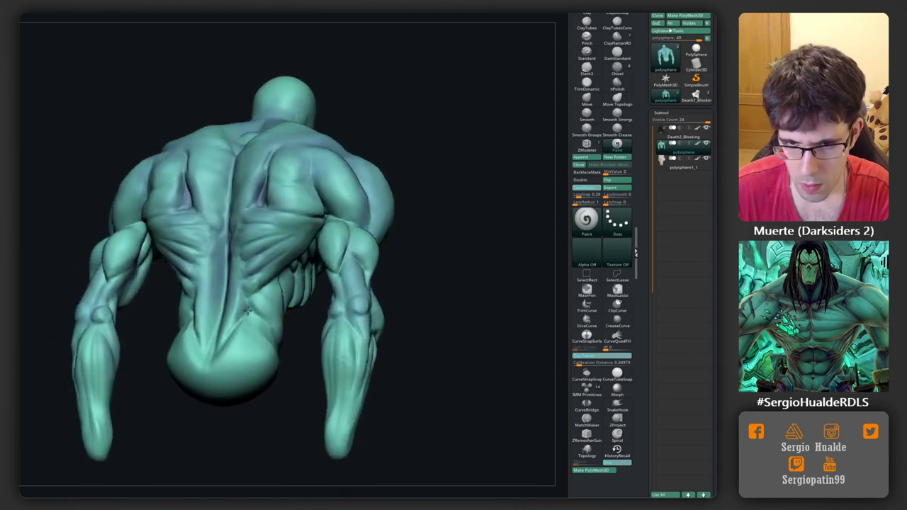
pyautogui.moveTo(290, 374); pyautogui.dragTo(255, 351, button='right')
pyautogui.moveTo(197, 310)
pyautogui.mouseDown(button='right')
pyautogui.moveTo(277, 331)
pyautogui.moveTo(252, 271)
pyautogui.mouseUp(button='right')
pyautogui.moveTo(235, 229); pyautogui.dragTo(238, 326, button='right')
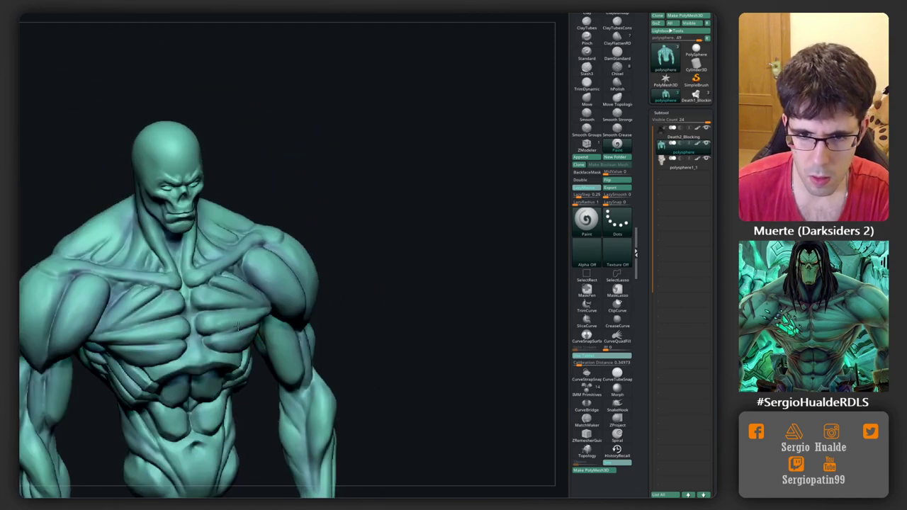
pyautogui.moveTo(179, 236)
pyautogui.mouseDown(button='right')
pyautogui.moveTo(149, 255)
pyautogui.moveTo(138, 241)
pyautogui.moveTo(175, 228)
pyautogui.moveTo(196, 246)
pyautogui.mouseUp(button='right')
pyautogui.rightClick(149, 256)
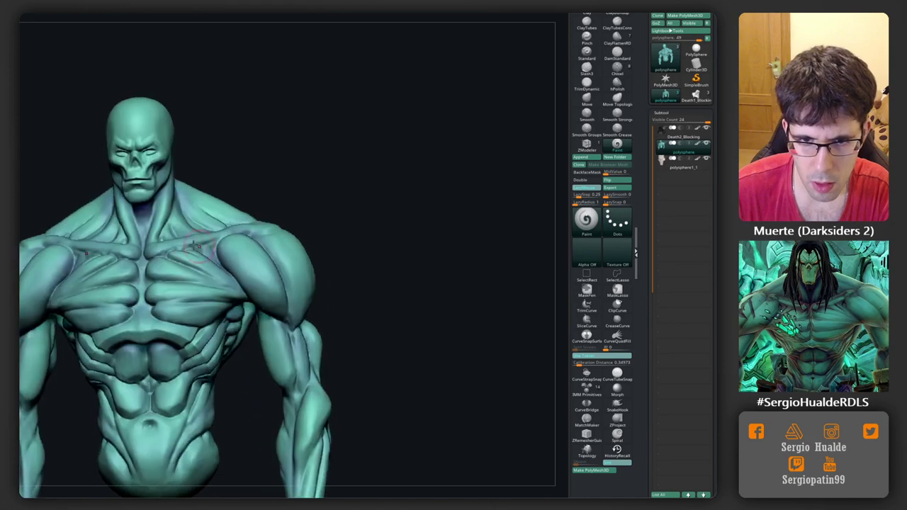
pyautogui.rightClick(163, 223)
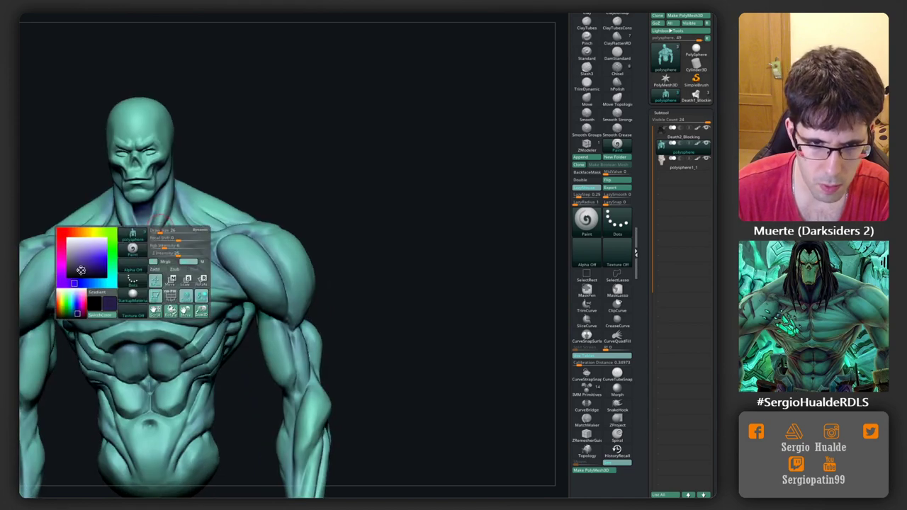
pyautogui.moveTo(159, 226)
pyautogui.mouseDown(button='right')
pyautogui.moveTo(151, 220)
pyautogui.moveTo(168, 208)
pyautogui.mouseUp(button='right')
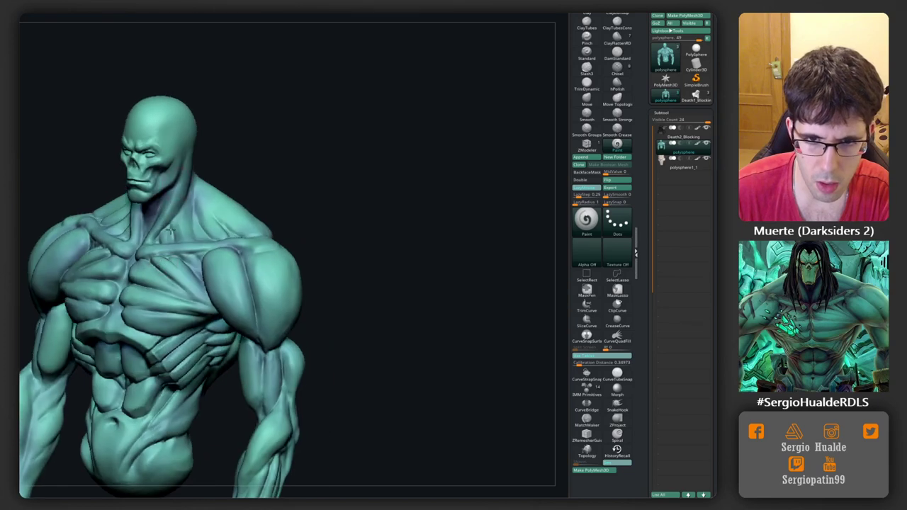
pyautogui.moveTo(249, 243)
pyautogui.mouseDown(button='right')
pyautogui.moveTo(246, 295)
pyautogui.moveTo(205, 234)
pyautogui.moveTo(174, 291)
pyautogui.moveTo(184, 277)
pyautogui.moveTo(201, 289)
pyautogui.moveTo(333, 302)
pyautogui.mouseUp(button='right')
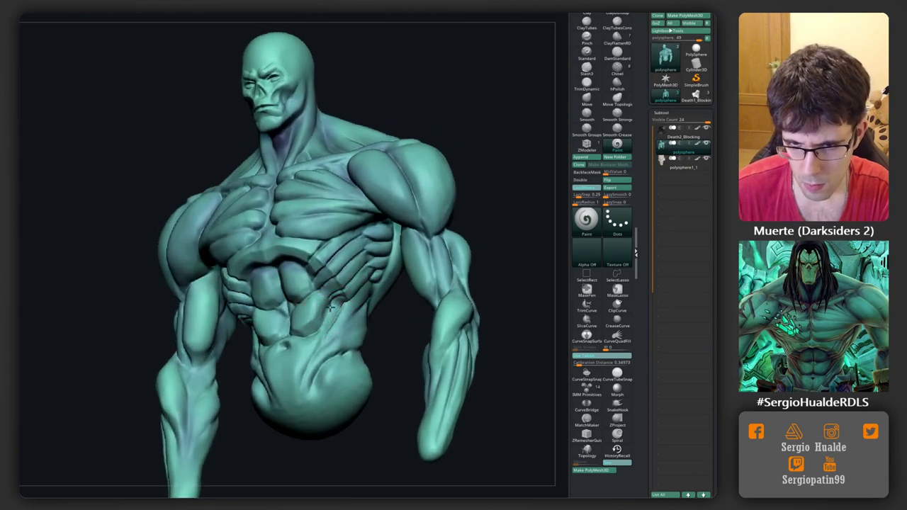
pyautogui.moveTo(303, 293); pyautogui.dragTo(323, 368, button='right')
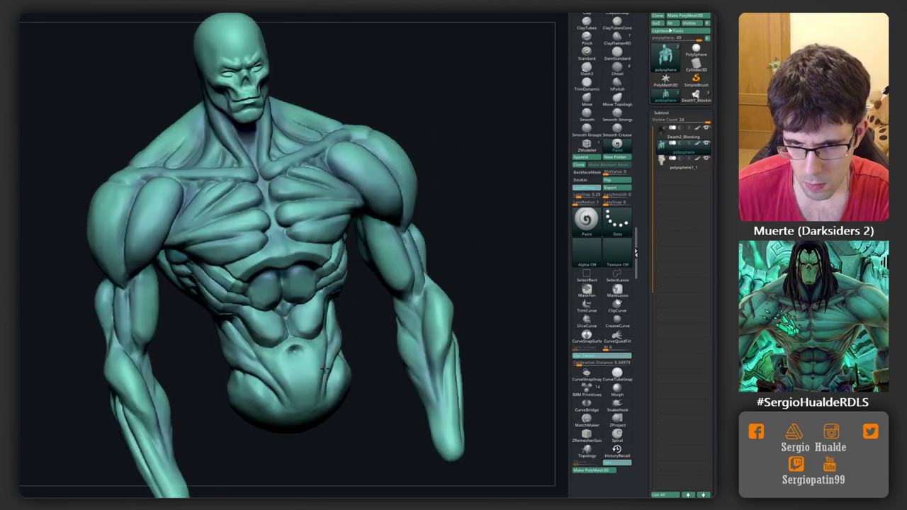
pyautogui.moveTo(406, 261); pyautogui.dragTo(430, 281, button='right')
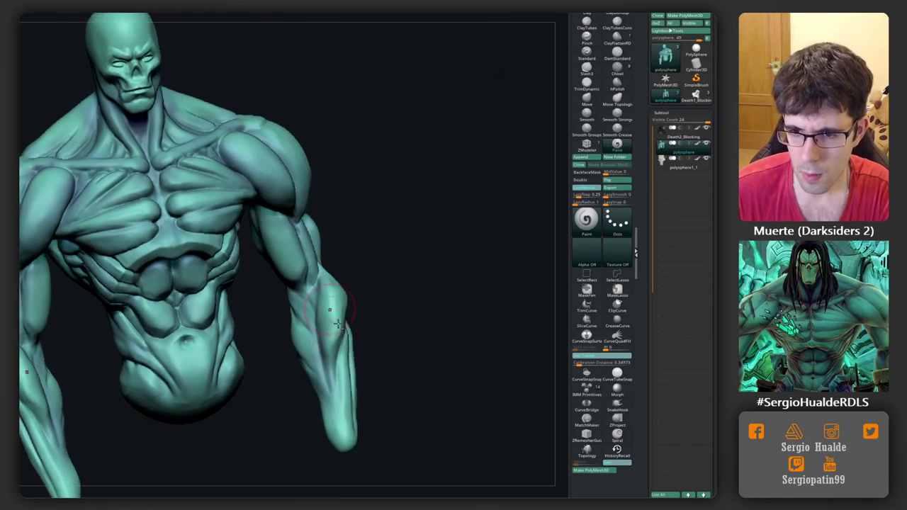
pyautogui.moveTo(37, 425)
pyautogui.mouseDown(button='right')
pyautogui.moveTo(341, 366)
pyautogui.moveTo(393, 340)
pyautogui.mouseUp(button='right')
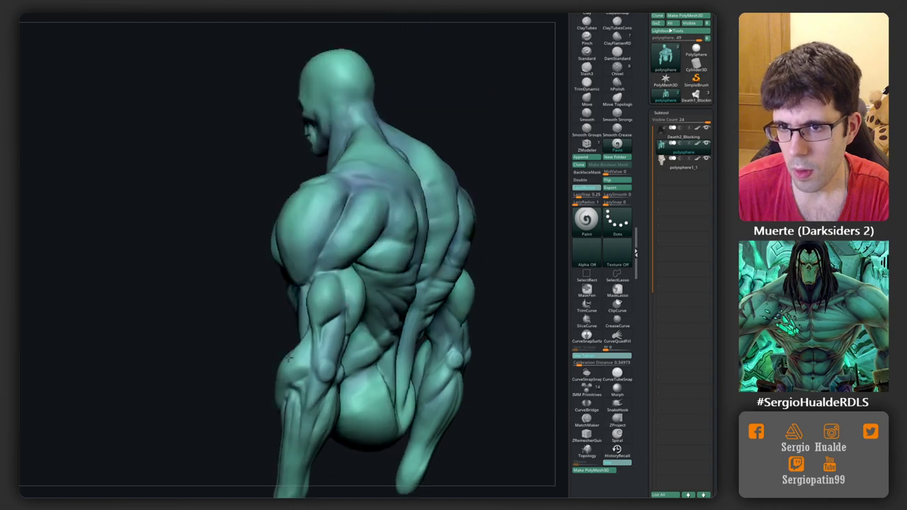
pyautogui.moveTo(362, 380); pyautogui.dragTo(351, 153, button='right')
pyautogui.moveTo(379, 287)
pyautogui.mouseDown(button='right')
pyautogui.moveTo(376, 245)
pyautogui.moveTo(342, 229)
pyautogui.mouseUp(button='right')
pyautogui.moveTo(375, 294); pyautogui.dragTo(365, 287, button='right')
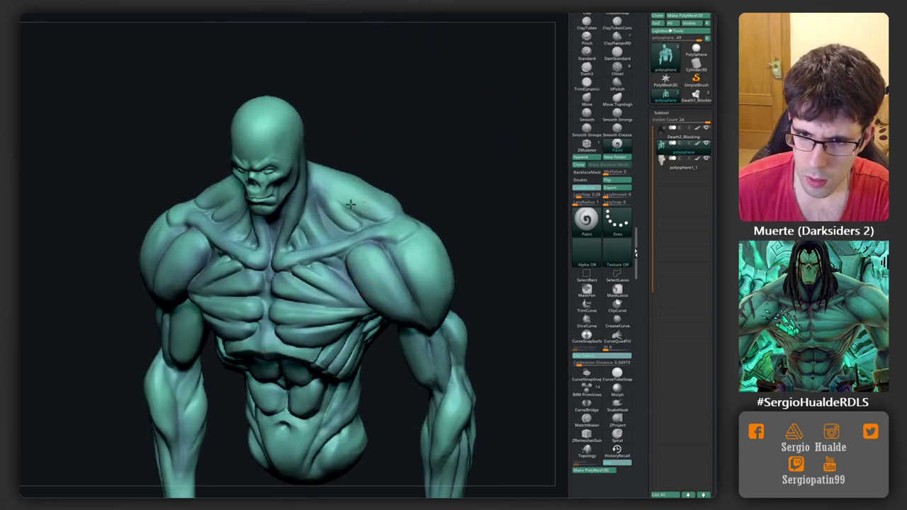
pyautogui.moveTo(394, 225)
pyautogui.mouseDown(button='right')
pyautogui.moveTo(324, 203)
pyautogui.moveTo(355, 257)
pyautogui.moveTo(200, 382)
pyautogui.moveTo(252, 322)
pyautogui.mouseUp(button='right')
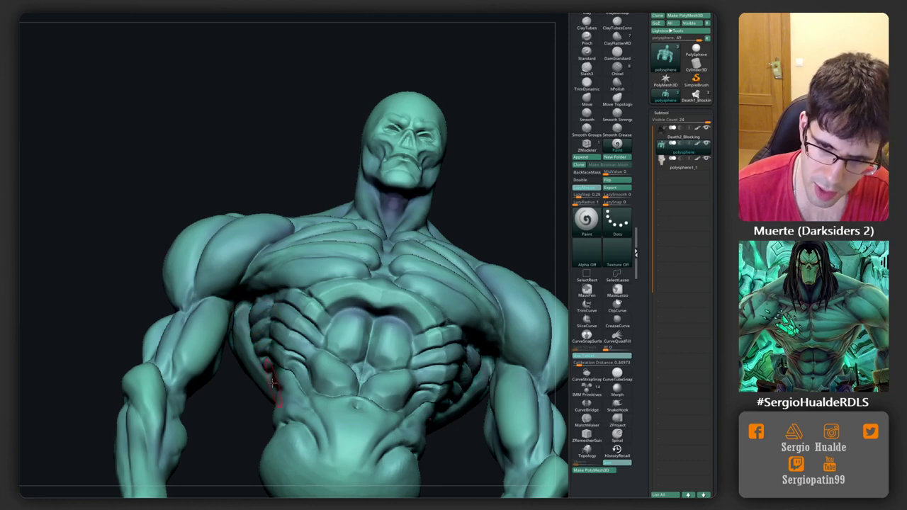
pyautogui.moveTo(273, 382)
pyautogui.keyDown('ctrl'); pyautogui.mouseDown(button='right')
pyautogui.moveTo(269, 425)
pyautogui.moveTo(198, 301)
pyautogui.moveTo(209, 306)
pyautogui.moveTo(190, 297)
pyautogui.mouseUp(button='right'); pyautogui.keyUp('ctrl')
# Rotate the body round to a front view to check the purple-tinted polypaint.
pyautogui.press('space')
pyautogui.press('space')
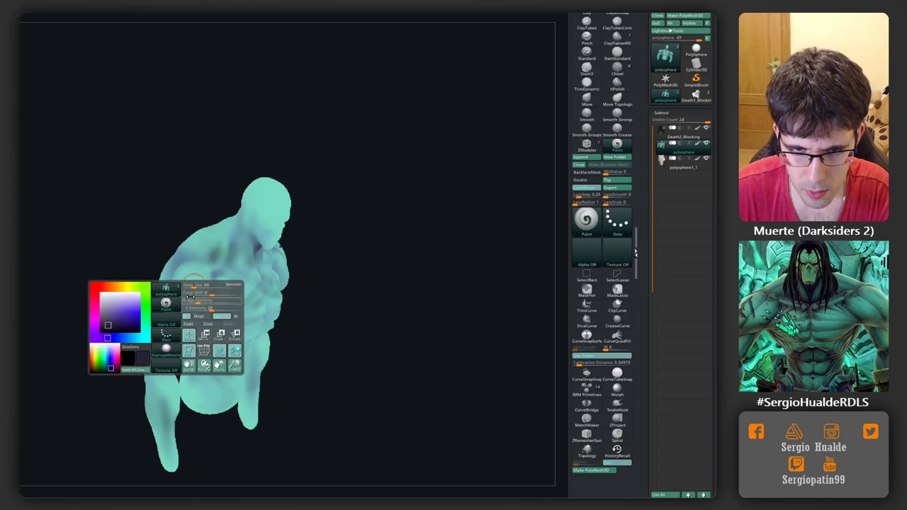
pyautogui.press('space')
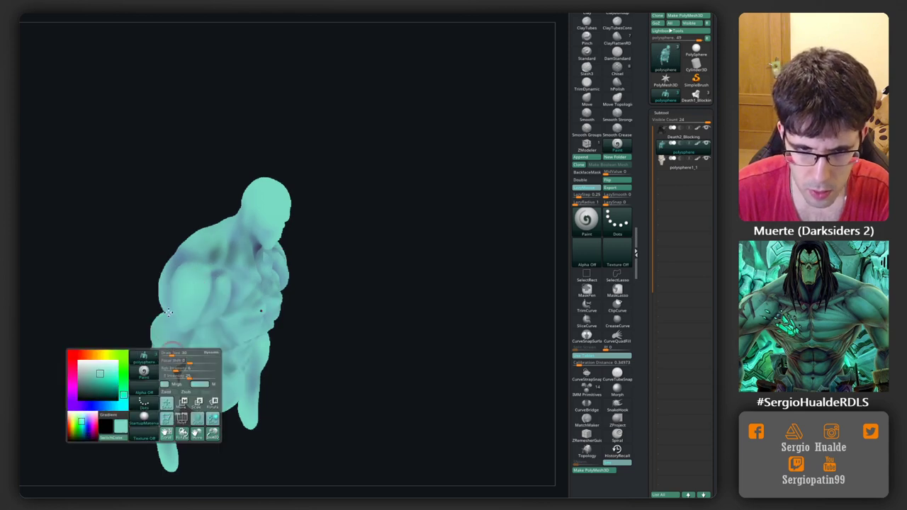
pyautogui.moveTo(262, 310)
pyautogui.mouseDown(button='right')
pyautogui.moveTo(178, 282)
pyautogui.moveTo(185, 305)
pyautogui.moveTo(180, 297)
pyautogui.mouseUp(button='right')
pyautogui.press('space')
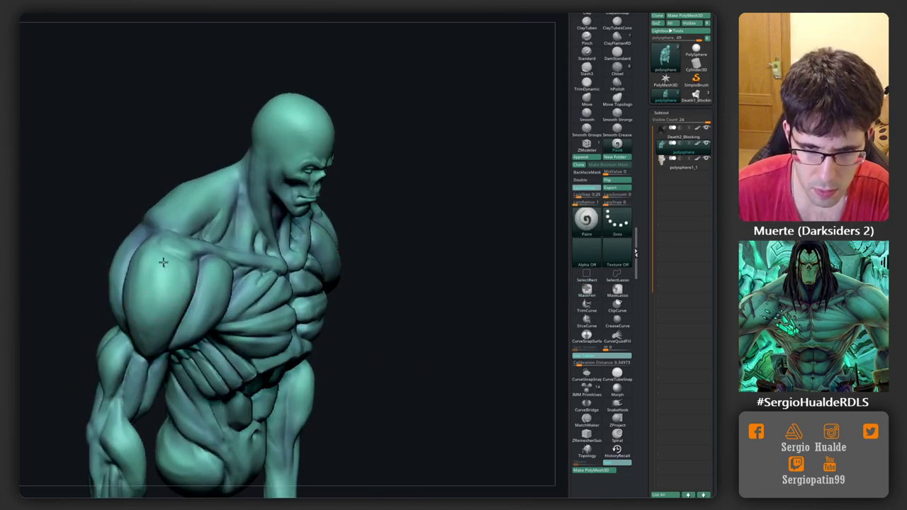
pyautogui.moveTo(288, 250)
pyautogui.mouseDown(button='right')
pyautogui.moveTo(180, 301)
pyautogui.moveTo(162, 299)
pyautogui.mouseUp(button='right')
pyautogui.press('space')
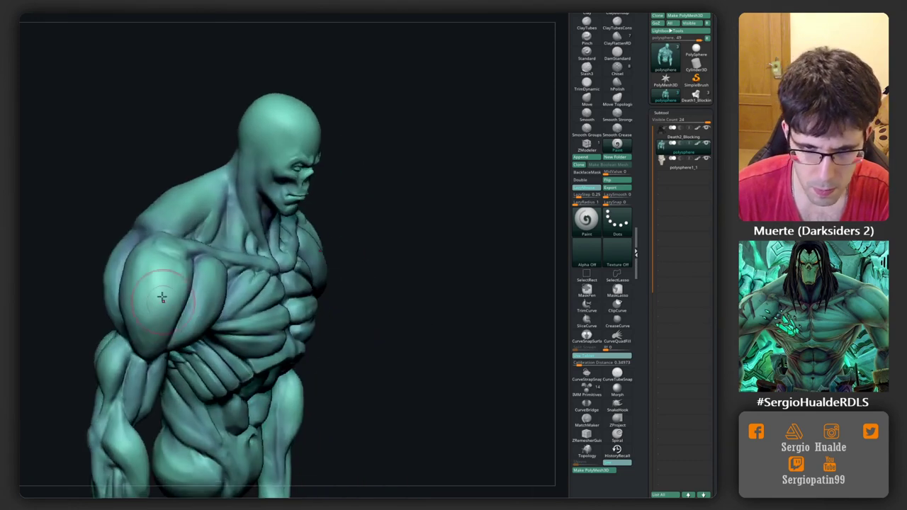
pyautogui.moveTo(153, 359); pyautogui.dragTo(162, 304, button='right')
pyautogui.press('space')
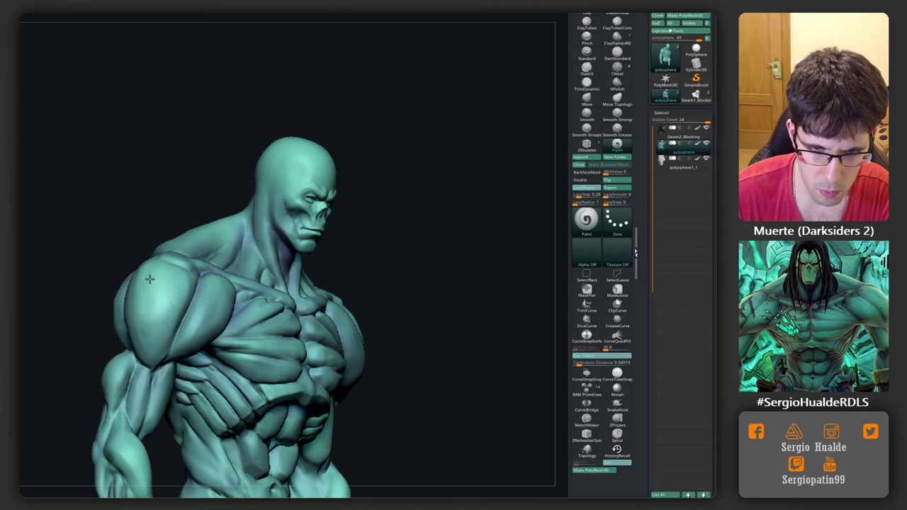
pyautogui.moveTo(162, 298); pyautogui.dragTo(220, 315, button='right')
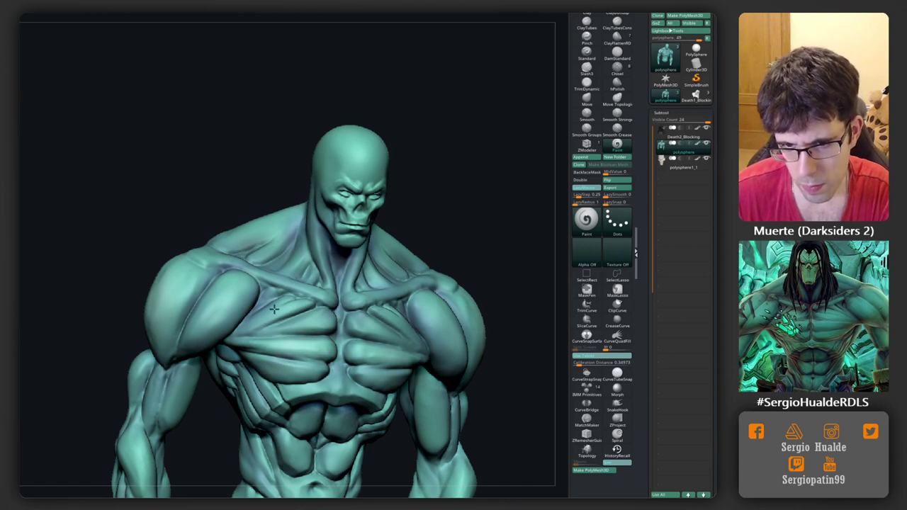
# Orbit the bust through its side and back to the front, zoomed to fill the canvas.
pyautogui.moveTo(340, 282); pyautogui.dragTo(246, 231, button='right')
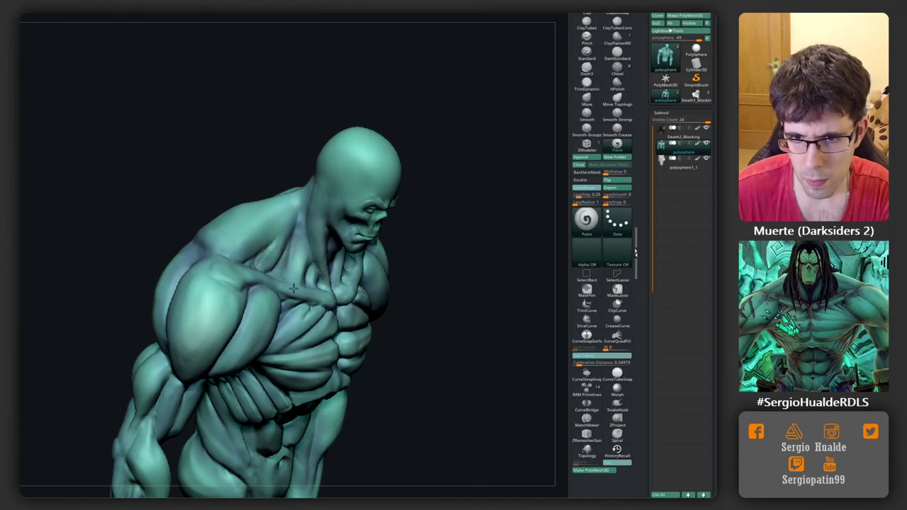
pyautogui.moveTo(294, 289)
pyautogui.mouseDown(button='right')
pyautogui.moveTo(220, 390)
pyautogui.moveTo(181, 354)
pyautogui.moveTo(183, 271)
pyautogui.mouseUp(button='right')
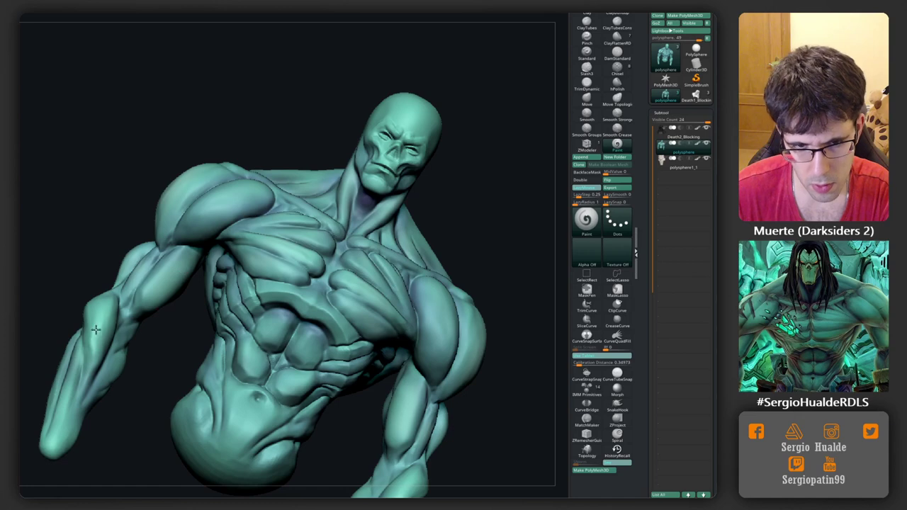
pyautogui.moveTo(96, 330); pyautogui.dragTo(102, 354, button='right')
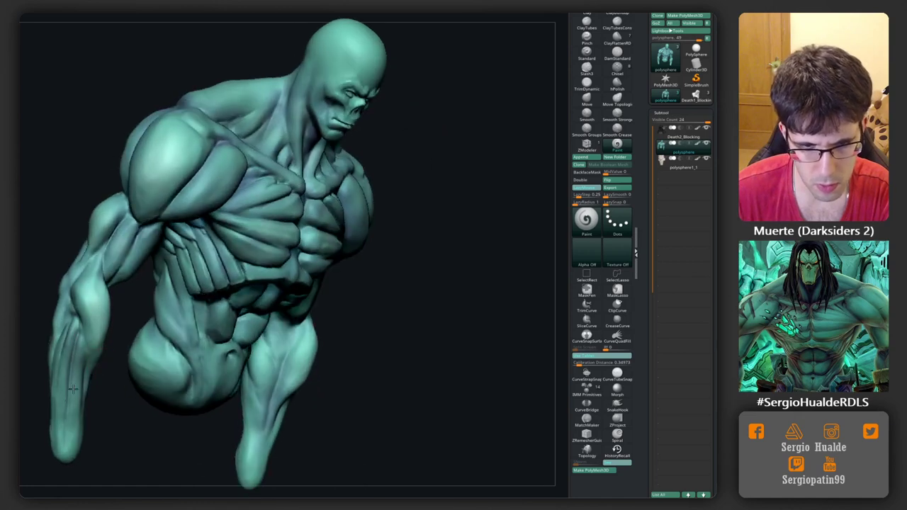
pyautogui.moveTo(60, 390)
pyautogui.mouseDown(button='right')
pyautogui.moveTo(202, 406)
pyautogui.moveTo(106, 312)
pyautogui.mouseUp(button='right')
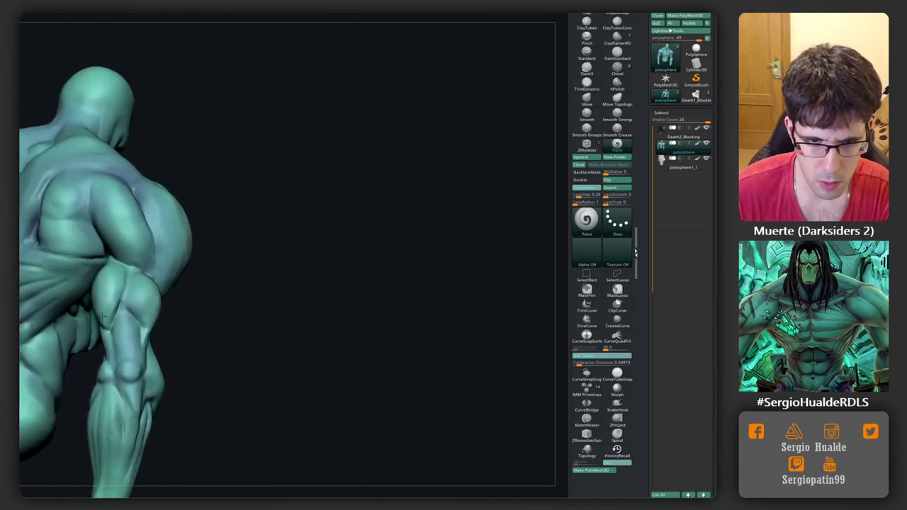
pyautogui.moveTo(137, 276); pyautogui.dragTo(196, 333, button='right')
pyautogui.moveTo(196, 301)
pyautogui.mouseDown(button='right')
pyautogui.moveTo(174, 328)
pyautogui.moveTo(185, 327)
pyautogui.mouseUp(button='right')
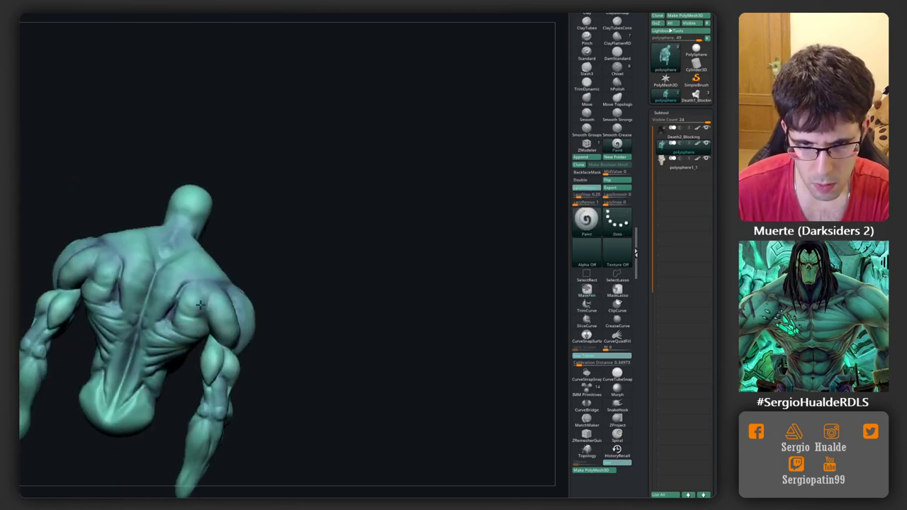
pyautogui.moveTo(202, 267)
pyautogui.mouseDown(button='right')
pyautogui.moveTo(189, 224)
pyautogui.moveTo(227, 226)
pyautogui.moveTo(173, 353)
pyautogui.mouseUp(button='right')
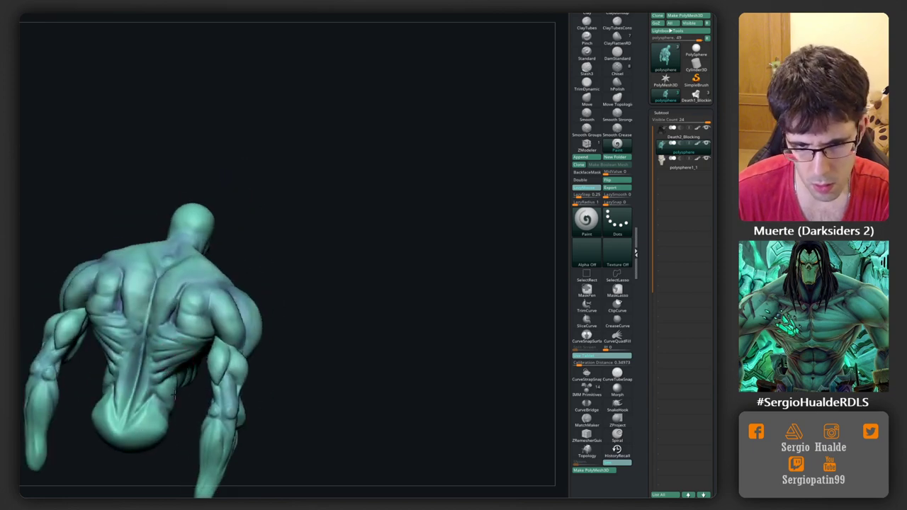
pyautogui.moveTo(179, 399)
pyautogui.mouseDown(button='right')
pyautogui.moveTo(164, 314)
pyautogui.moveTo(192, 322)
pyautogui.moveTo(175, 315)
pyautogui.moveTo(204, 295)
pyautogui.moveTo(203, 314)
pyautogui.moveTo(297, 317)
pyautogui.moveTo(324, 345)
pyautogui.mouseUp(button='right')
pyautogui.moveTo(311, 300)
pyautogui.mouseDown(button='right')
pyautogui.moveTo(314, 314)
pyautogui.moveTo(392, 197)
pyautogui.mouseUp(button='right')
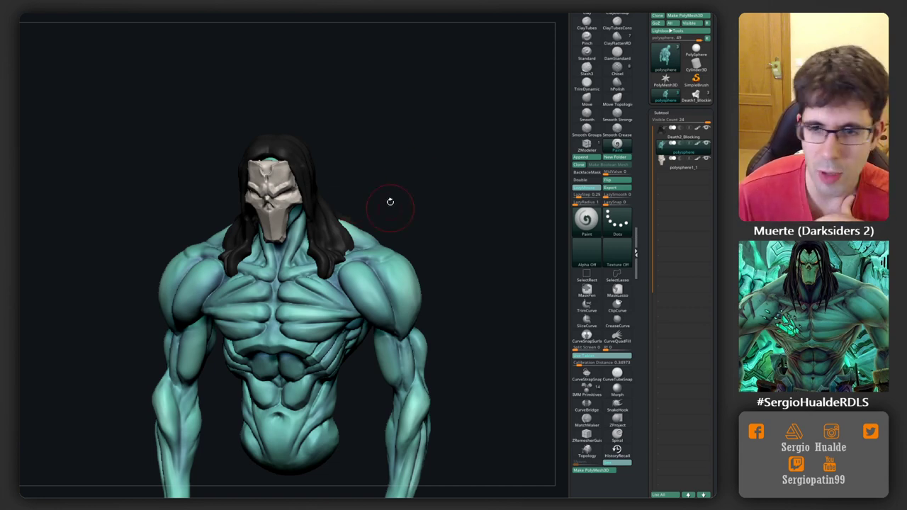
# Pick a light purple paint colour and turn the bust to face straight front.
pyautogui.moveTo(391, 200)
pyautogui.mouseDown()
pyautogui.moveTo(409, 198)
pyautogui.moveTo(362, 241)
pyautogui.moveTo(283, 241)
pyautogui.mouseUp()
pyautogui.press('space')
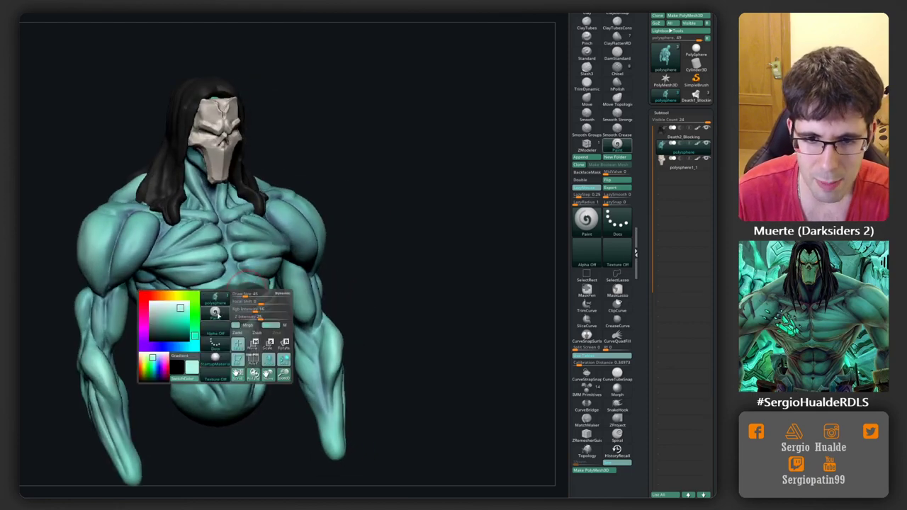
pyautogui.moveTo(162, 341)
pyautogui.mouseDown()
pyautogui.moveTo(152, 347)
pyautogui.moveTo(172, 318)
pyautogui.moveTo(162, 321)
pyautogui.mouseUp()
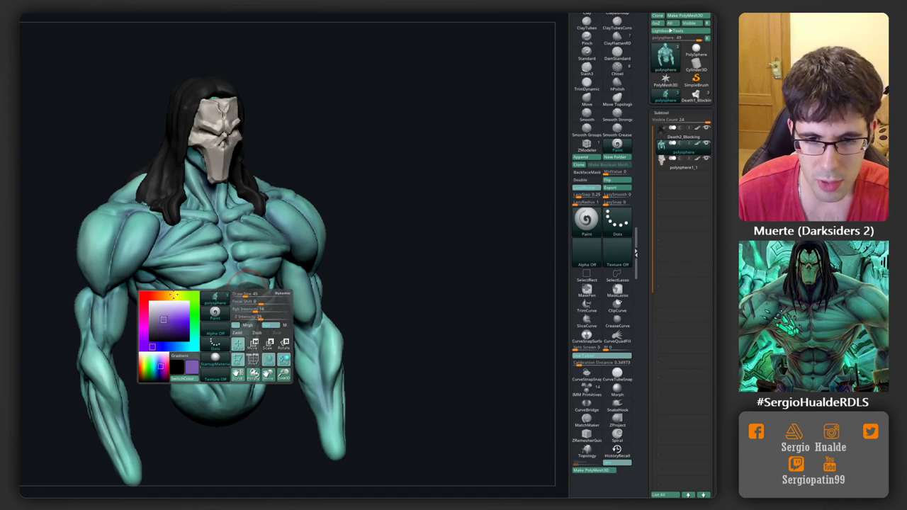
pyautogui.moveTo(245, 284); pyautogui.dragTo(203, 319)
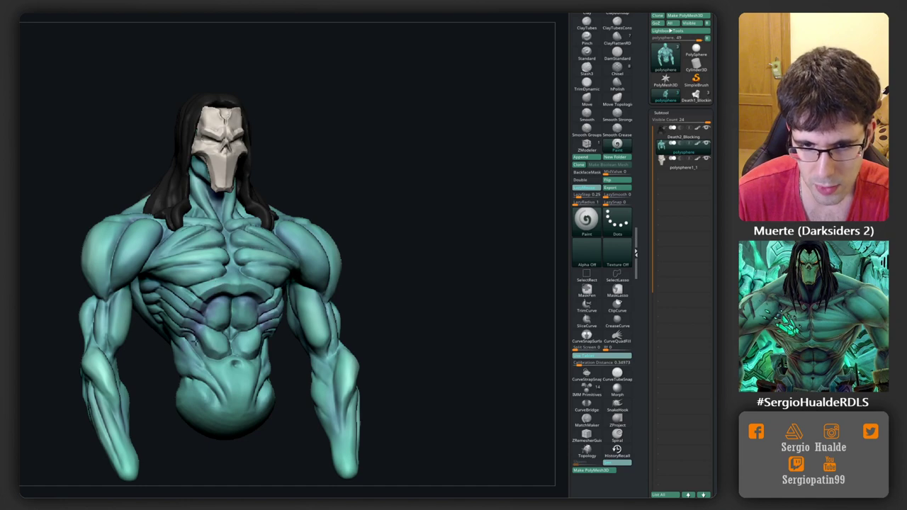
pyautogui.moveTo(217, 377)
pyautogui.mouseDown()
pyautogui.moveTo(269, 298)
pyautogui.moveTo(292, 287)
pyautogui.mouseUp()
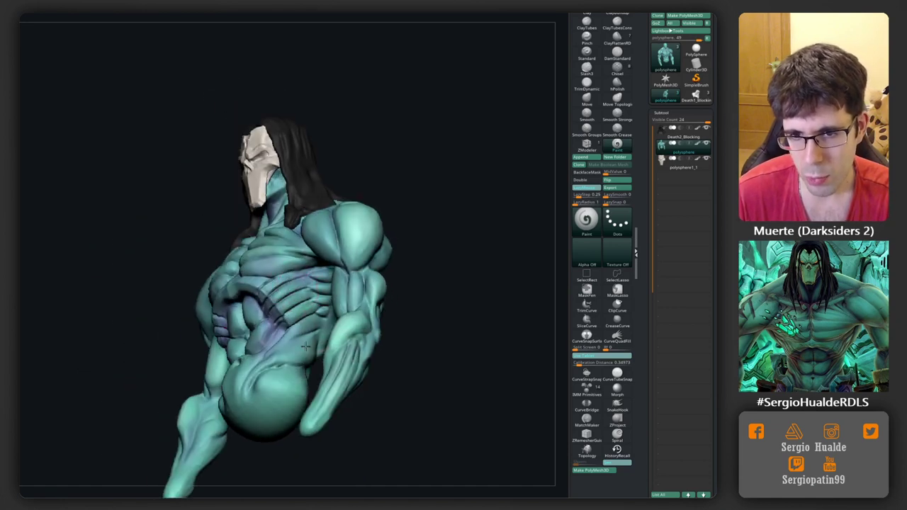
pyautogui.moveTo(305, 346); pyautogui.dragTo(320, 297)
pyautogui.moveTo(309, 357)
pyautogui.mouseDown()
pyautogui.moveTo(296, 295)
pyautogui.moveTo(199, 270)
pyautogui.mouseUp()
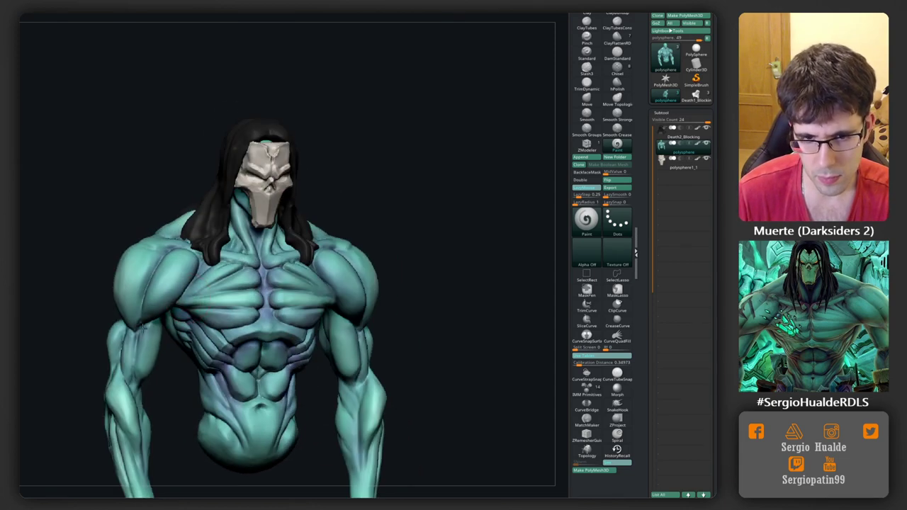
pyautogui.moveTo(319, 368); pyautogui.dragTo(320, 300)
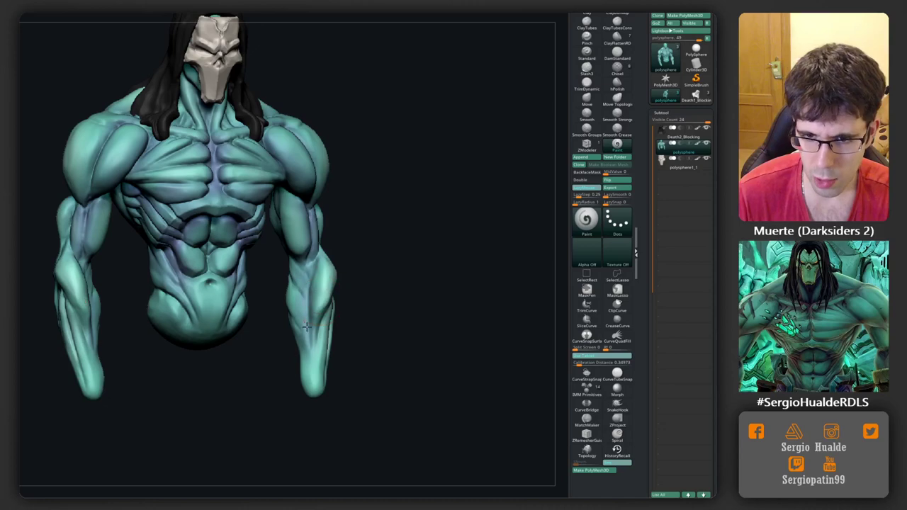
# Orbit to the back, frame it, then return to a centred, enlarged front view.
pyautogui.moveTo(348, 271); pyautogui.dragTo(332, 287)
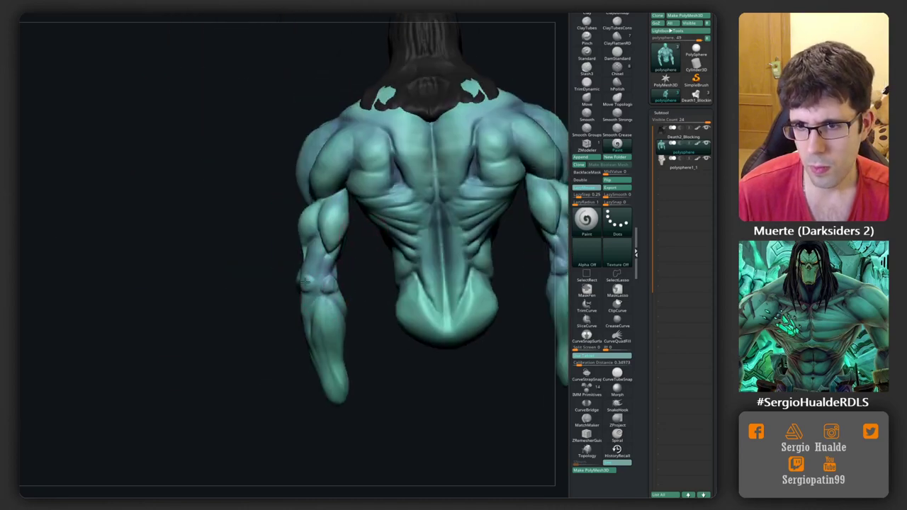
pyautogui.press('f')
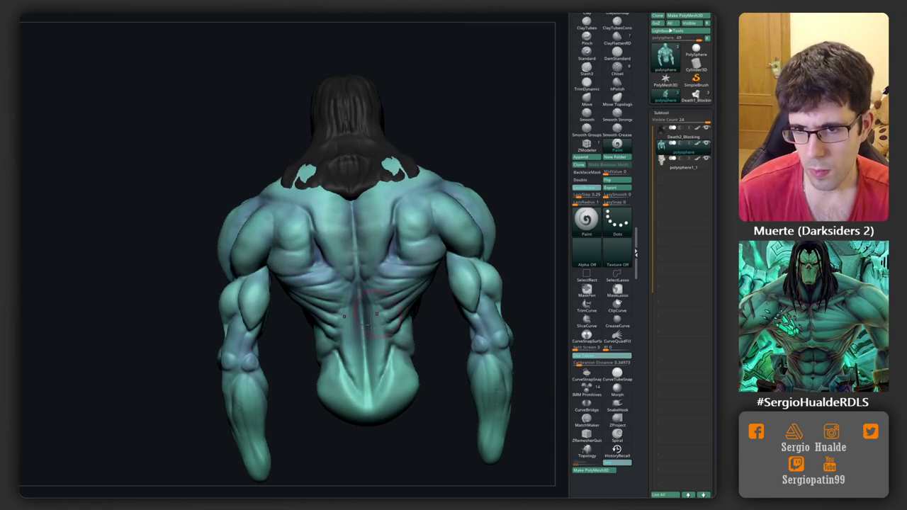
pyautogui.moveTo(368, 324); pyautogui.dragTo(338, 306)
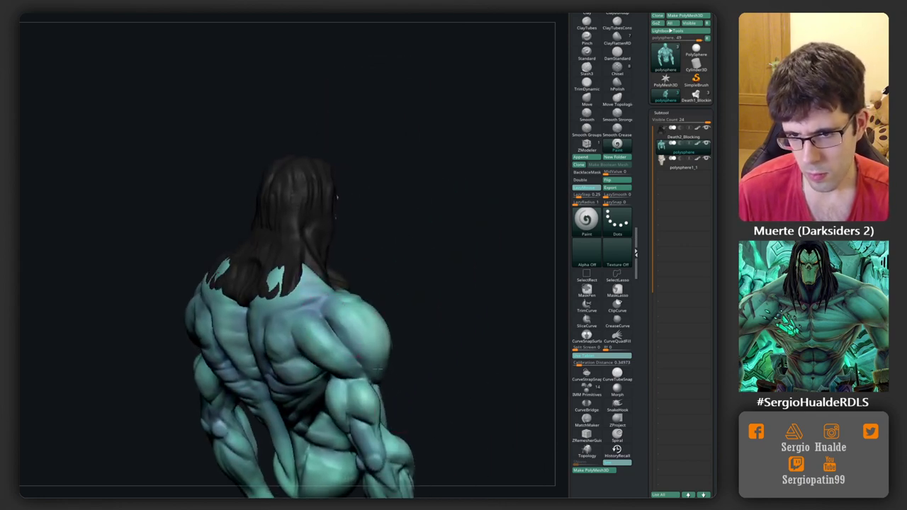
pyautogui.moveTo(377, 369); pyautogui.dragTo(394, 387)
pyautogui.moveTo(383, 347); pyautogui.dragTo(323, 331)
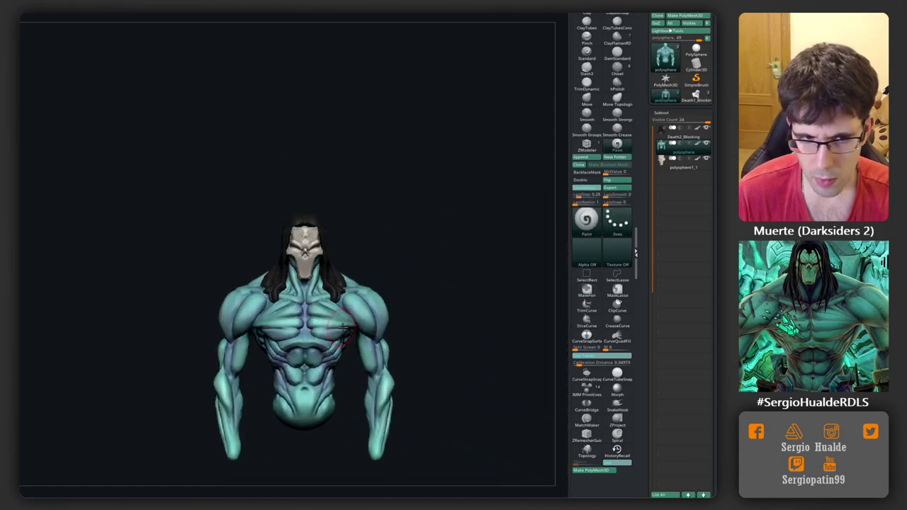
pyautogui.moveTo(323, 332)
pyautogui.keyDown('ctrl'); pyautogui.mouseDown(button='right')
pyautogui.moveTo(334, 363)
pyautogui.moveTo(397, 290)
pyautogui.mouseUp(button='right'); pyautogui.keyUp('ctrl')
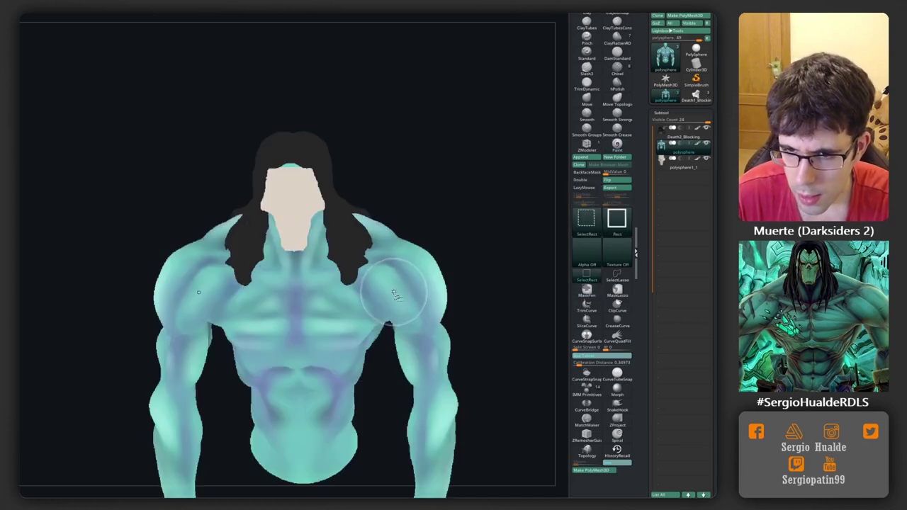
# Sample the body's teal colour and check exact front and back views.
pyautogui.press('space')
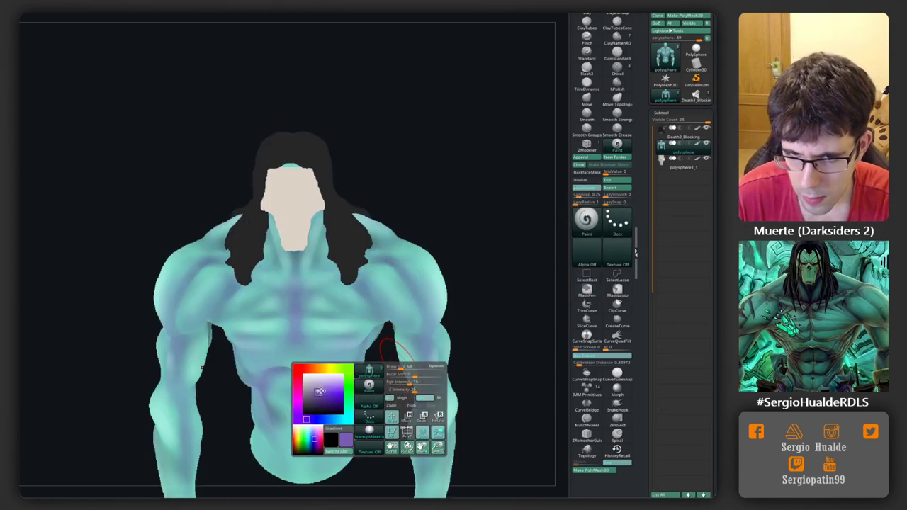
pyautogui.moveTo(319, 393); pyautogui.dragTo(276, 283)
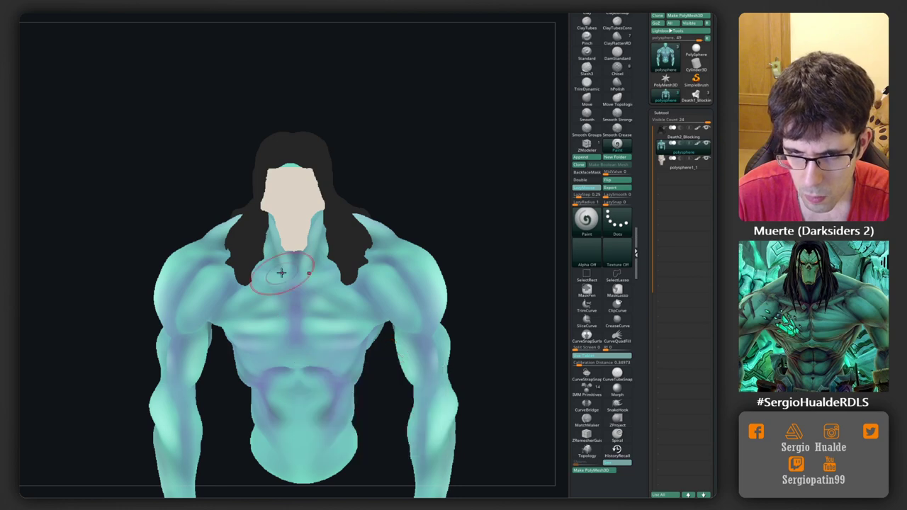
pyautogui.moveTo(312, 333)
pyautogui.keyDown('ctrl'); pyautogui.mouseDown(button='right')
pyautogui.moveTo(315, 319)
pyautogui.moveTo(377, 293)
pyautogui.mouseUp(button='right'); pyautogui.keyUp('ctrl')
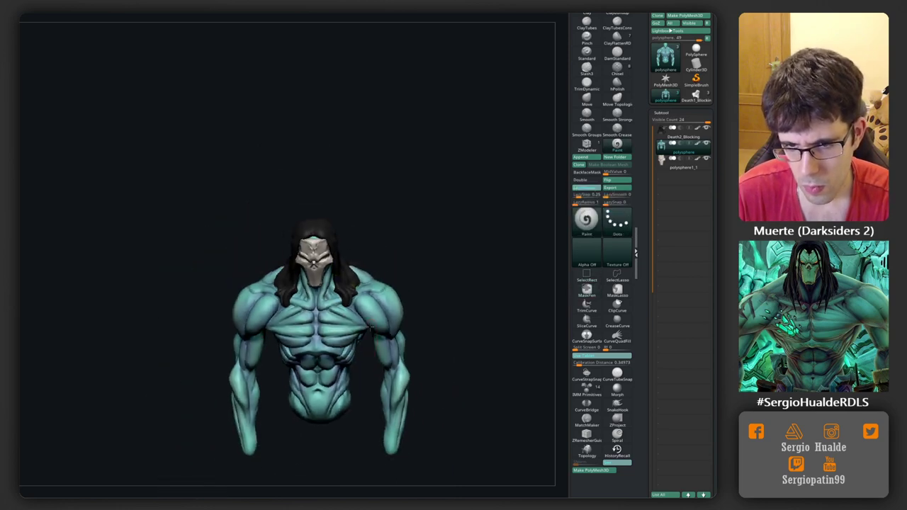
pyautogui.keyDown('shift'); pyautogui.moveTo(441, 366); pyautogui.dragTo(440, 393, button='right'); pyautogui.keyUp('shift')
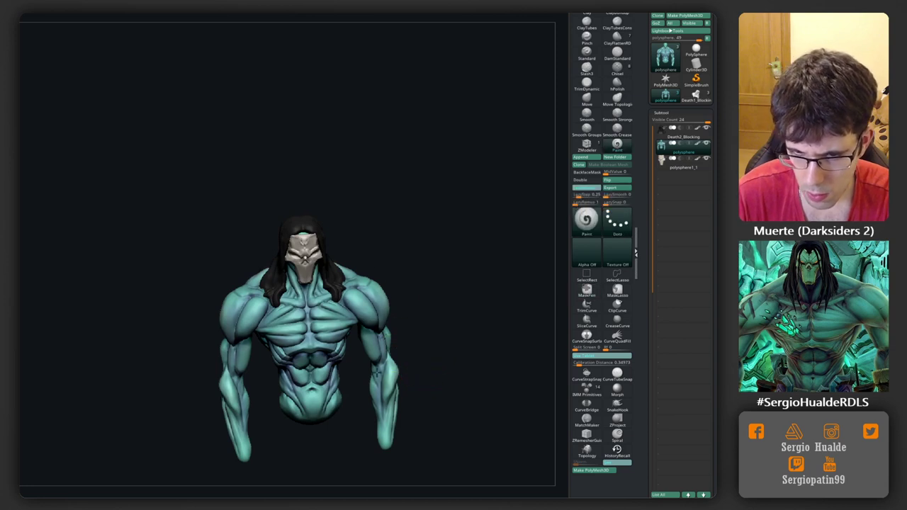
pyautogui.moveTo(378, 374); pyautogui.dragTo(439, 291, button='right')
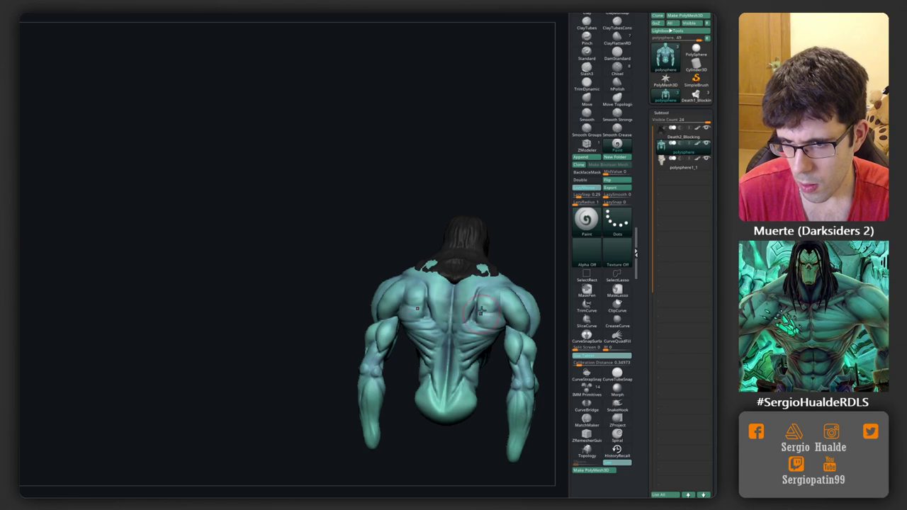
pyautogui.moveTo(480, 311)
pyautogui.keyDown('shift'); pyautogui.mouseDown(button='right')
pyautogui.moveTo(461, 312)
pyautogui.moveTo(454, 284)
pyautogui.moveTo(332, 229)
pyautogui.moveTo(401, 188)
pyautogui.moveTo(349, 213)
pyautogui.mouseUp(button='right'); pyautogui.keyUp('shift')
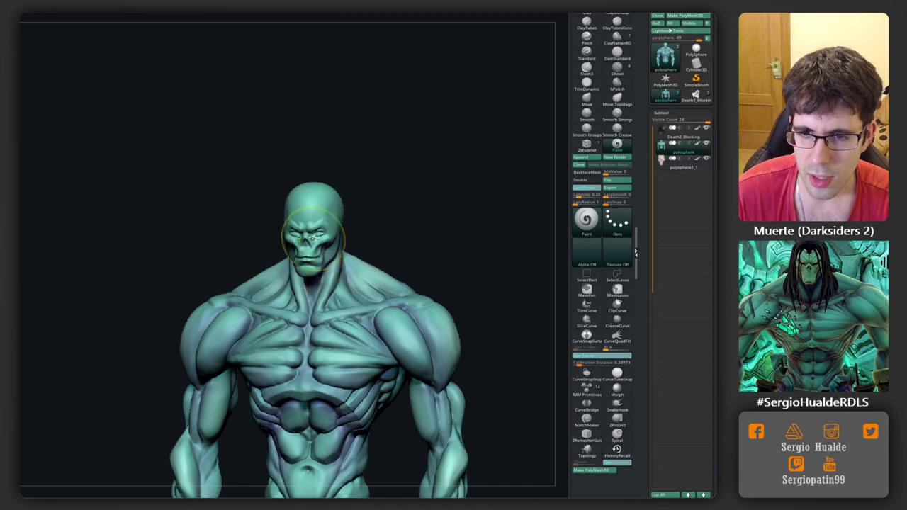
# Zoom on the face, shrink the brush, and soften the lower lip and chin with ClayBuildup.
pyautogui.moveTo(327, 253)
pyautogui.keyDown('ctrl'); pyautogui.mouseDown(button='right')
pyautogui.moveTo(335, 333)
pyautogui.moveTo(350, 323)
pyautogui.mouseUp(button='right'); pyautogui.keyUp('ctrl')
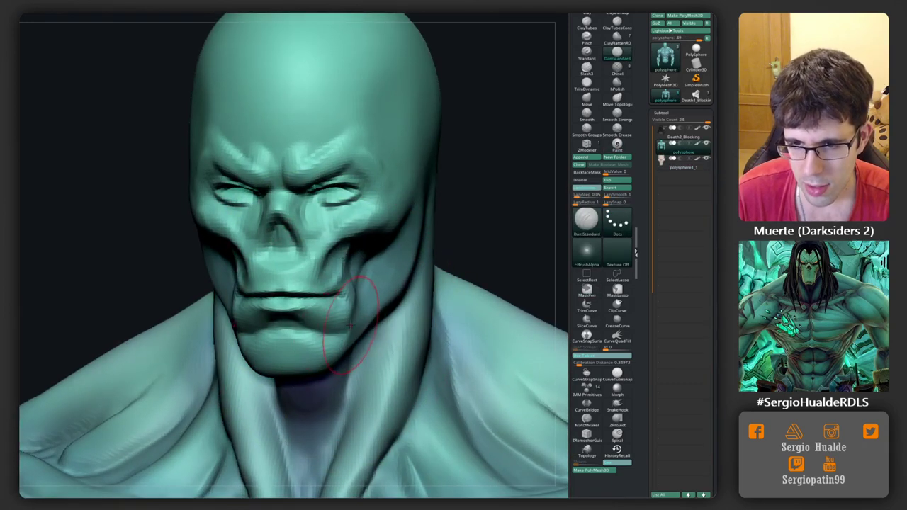
pyautogui.press('[')
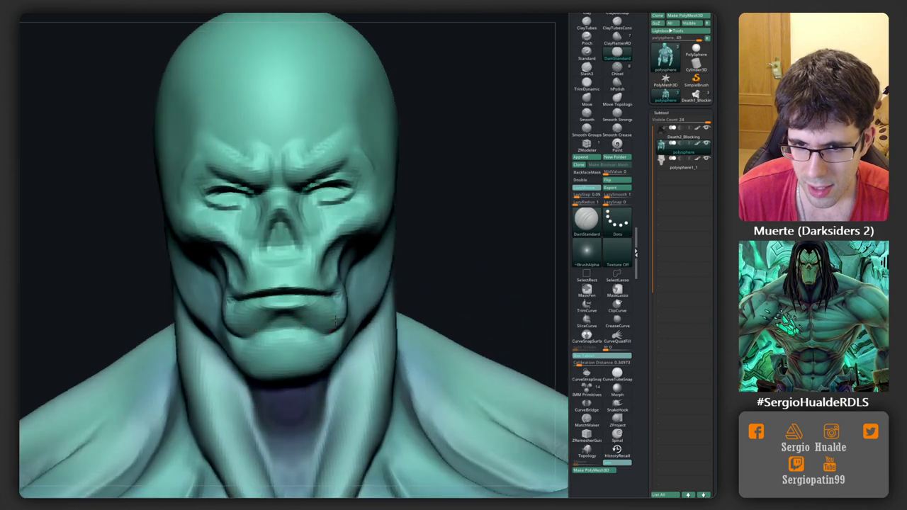
pyautogui.moveTo(333, 335); pyautogui.dragTo(234, 320, button='right')
pyautogui.press('b')
pyautogui.press('c')
pyautogui.press('l')
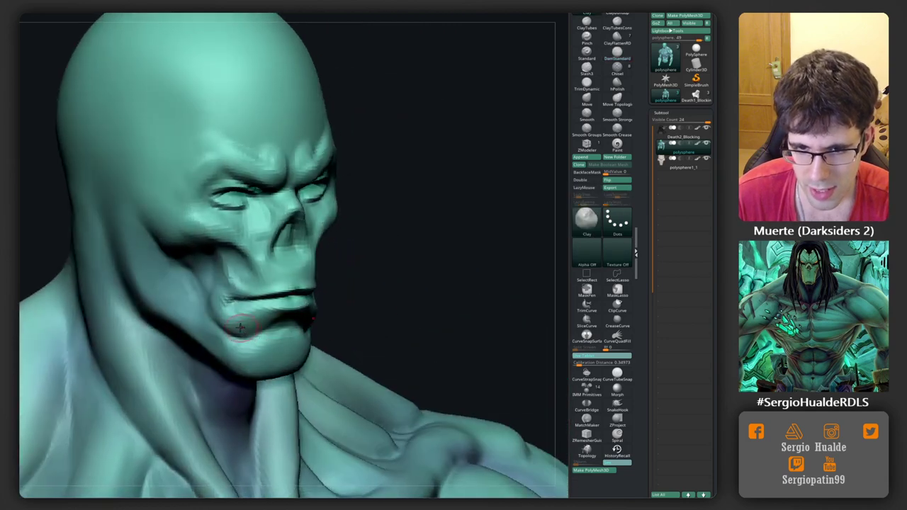
pyautogui.keyDown('shift'); pyautogui.moveTo(233, 320); pyautogui.dragTo(271, 338); pyautogui.keyUp('shift')
# Pull the eyelid and brow into shape with the Move brush, then zoom out to the chest.
pyautogui.moveTo(233, 321); pyautogui.dragTo(220, 288, button='right')
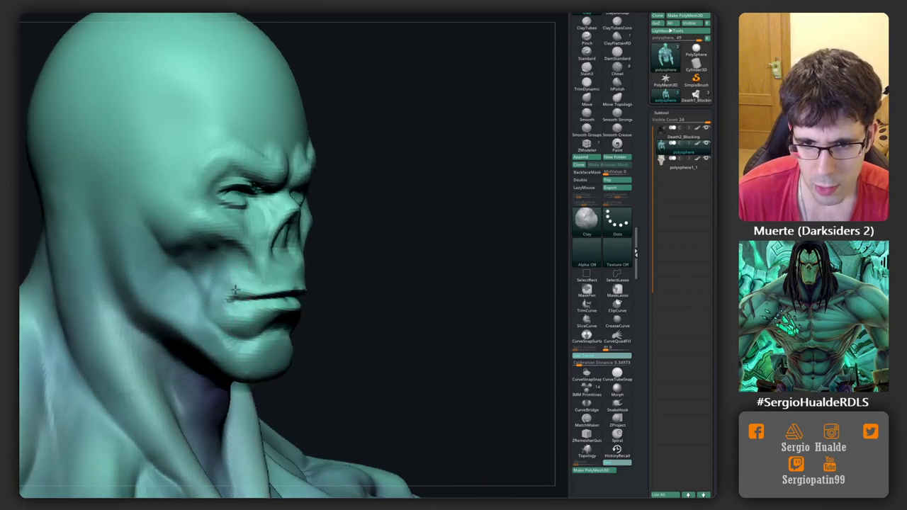
pyautogui.moveTo(235, 289)
pyautogui.mouseDown(button='right')
pyautogui.moveTo(261, 304)
pyautogui.moveTo(373, 304)
pyautogui.mouseUp(button='right')
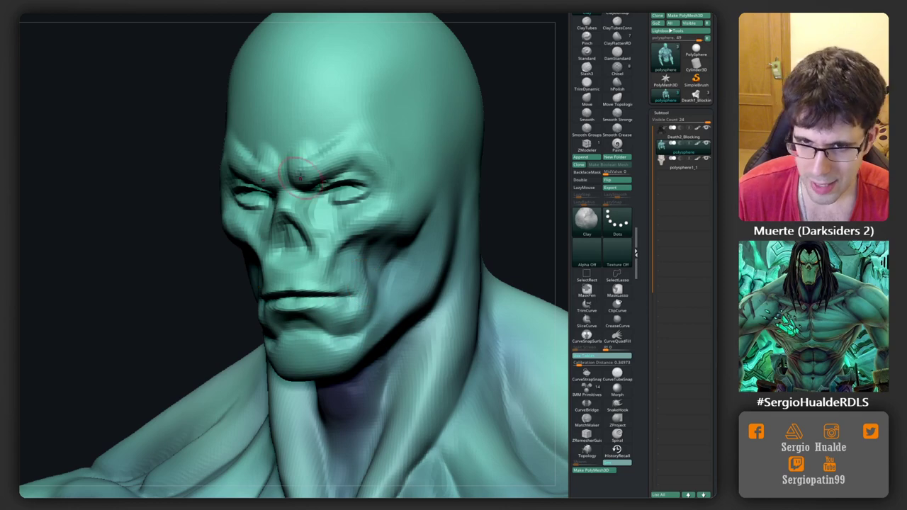
pyautogui.moveTo(297, 174); pyautogui.dragTo(239, 282, button='right')
pyautogui.press('b')
pyautogui.press('m')
pyautogui.press('v')
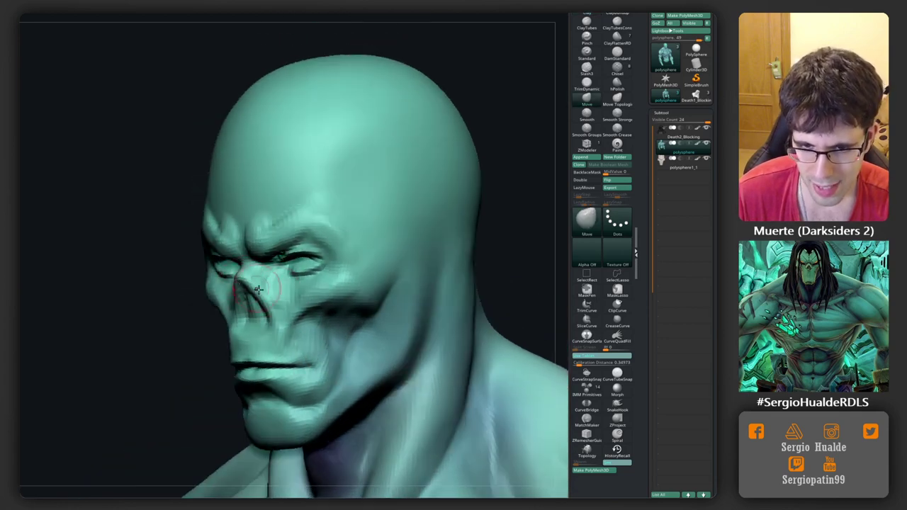
pyautogui.moveTo(286, 317)
pyautogui.keyDown('shift'); pyautogui.mouseDown(button='right')
pyautogui.moveTo(370, 263)
pyautogui.moveTo(316, 273)
pyautogui.moveTo(326, 279)
pyautogui.moveTo(311, 282)
pyautogui.mouseUp(button='right'); pyautogui.keyUp('shift')
pyautogui.moveTo(306, 279); pyautogui.dragTo(303, 282)
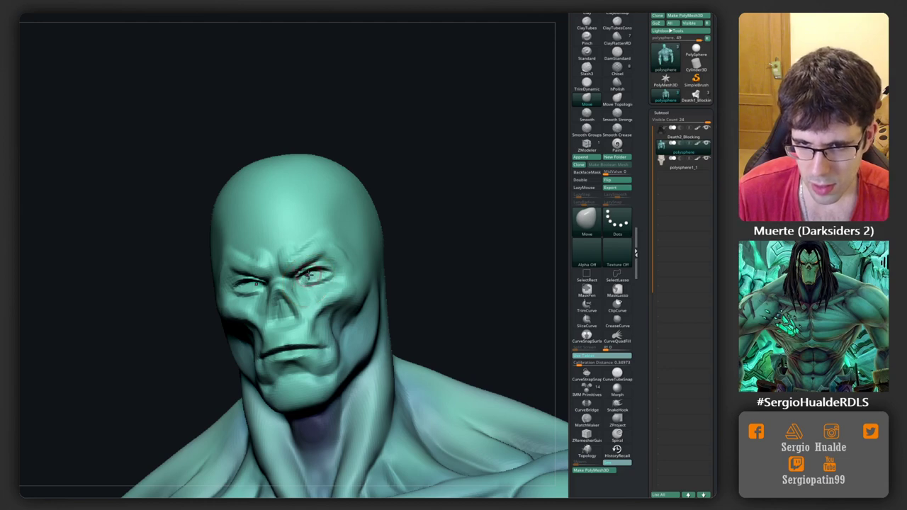
pyautogui.moveTo(314, 273); pyautogui.dragTo(307, 291, button='right')
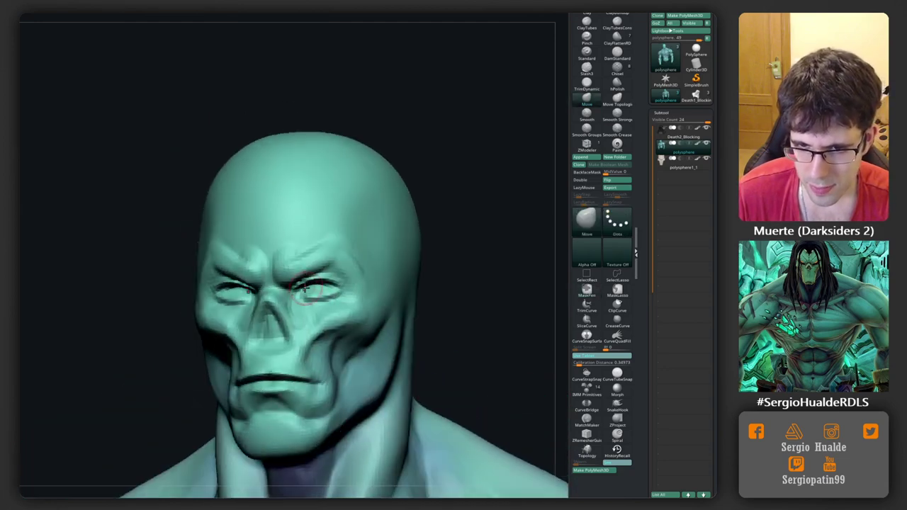
pyautogui.moveTo(310, 291)
pyautogui.keyDown('ctrl'); pyautogui.mouseDown(button='right')
pyautogui.moveTo(339, 243)
pyautogui.moveTo(340, 217)
pyautogui.moveTo(279, 196)
pyautogui.mouseUp(button='right'); pyautogui.keyUp('ctrl')
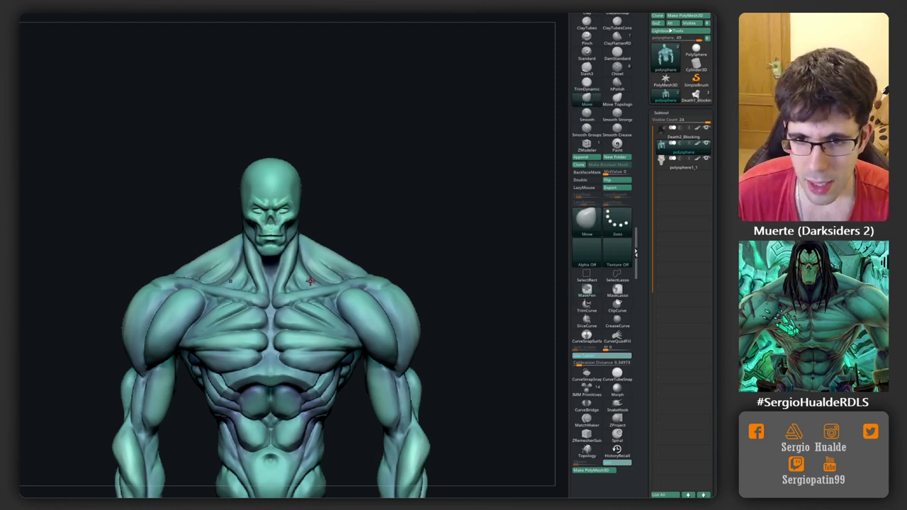
# Show the hair and mask again and try a white-grey material and darker colour.
pyautogui.keyDown('ctrl'); pyautogui.keyDown('shift'); pyautogui.click(377, 216); pyautogui.keyUp('shift'); pyautogui.keyUp('ctrl')
pyautogui.moveTo(376, 234)
pyautogui.keyDown('ctrl'); pyautogui.mouseDown(button='right')
pyautogui.moveTo(377, 216)
pyautogui.moveTo(333, 220)
pyautogui.moveTo(312, 255)
pyautogui.moveTo(316, 234)
pyautogui.mouseUp(button='right'); pyautogui.keyUp('ctrl')
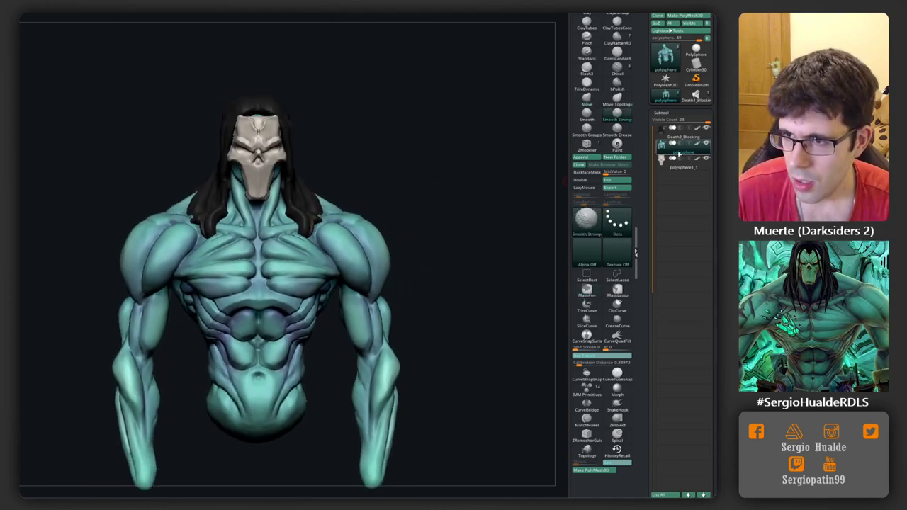
pyautogui.press('space')
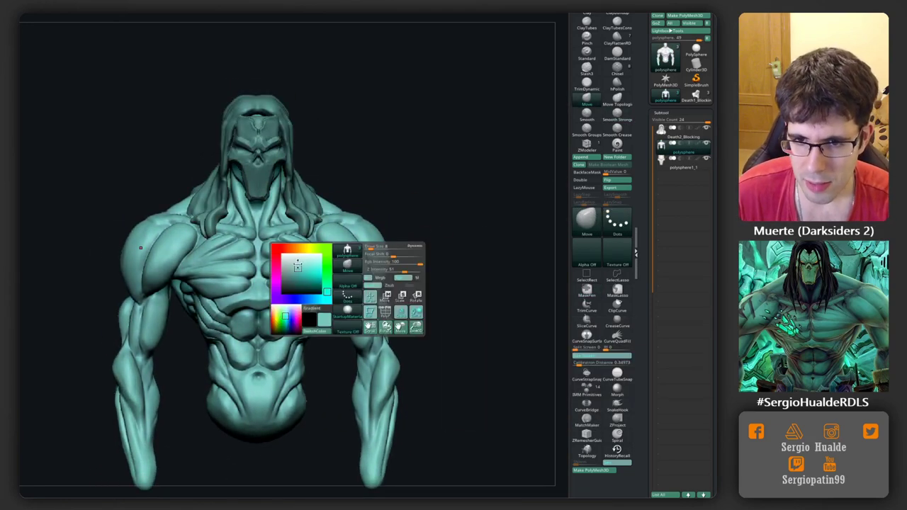
pyautogui.click(289, 253)
pyautogui.moveTo(289, 253); pyautogui.dragTo(324, 237, button='right')
pyautogui.press('space')
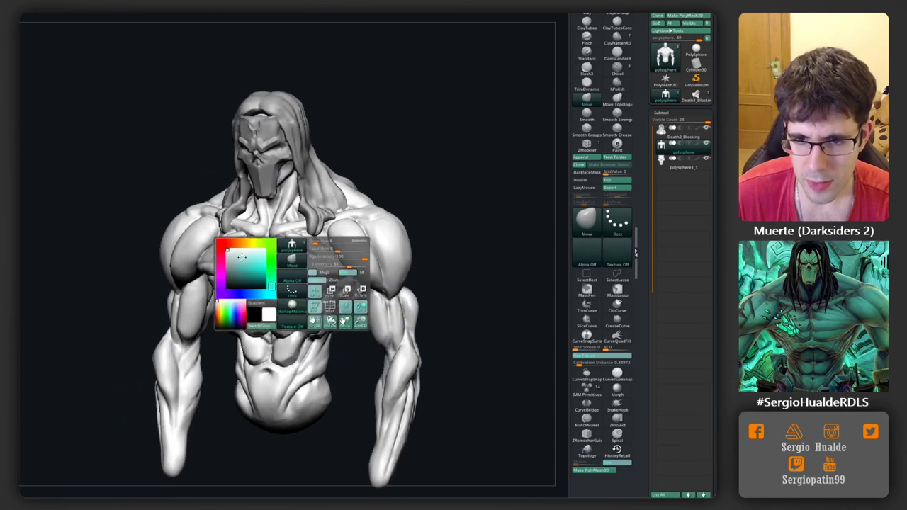
pyautogui.click(223, 253)
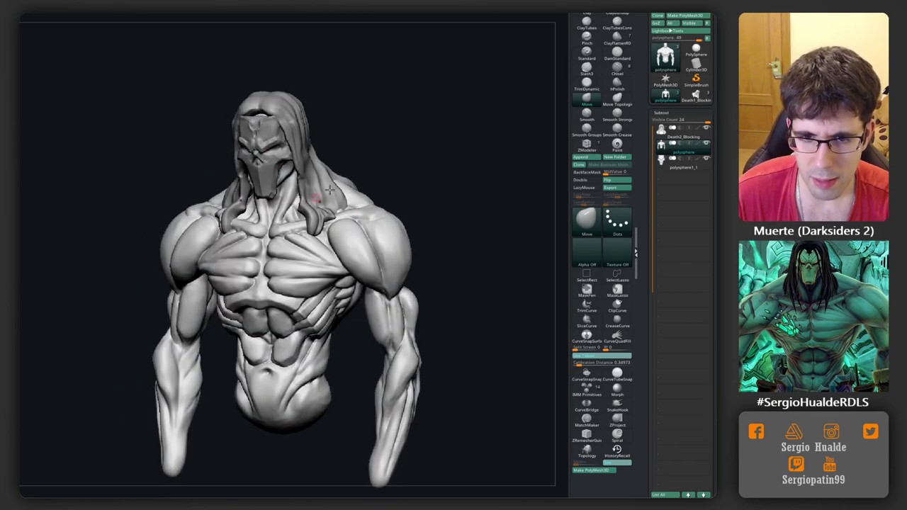
pyautogui.moveTo(317, 199)
pyautogui.mouseDown(button='right')
pyautogui.moveTo(376, 182)
pyautogui.moveTo(301, 228)
pyautogui.moveTo(360, 197)
pyautogui.moveTo(351, 200)
pyautogui.mouseUp(button='right')
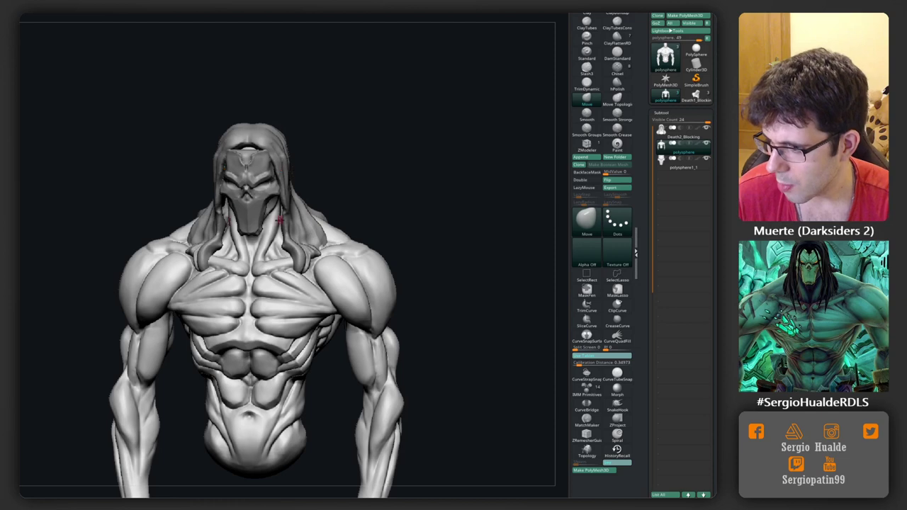
pyautogui.moveTo(280, 219)
pyautogui.mouseDown(button='right')
pyautogui.moveTo(320, 231)
pyautogui.moveTo(306, 223)
pyautogui.moveTo(304, 196)
pyautogui.mouseUp(button='right')
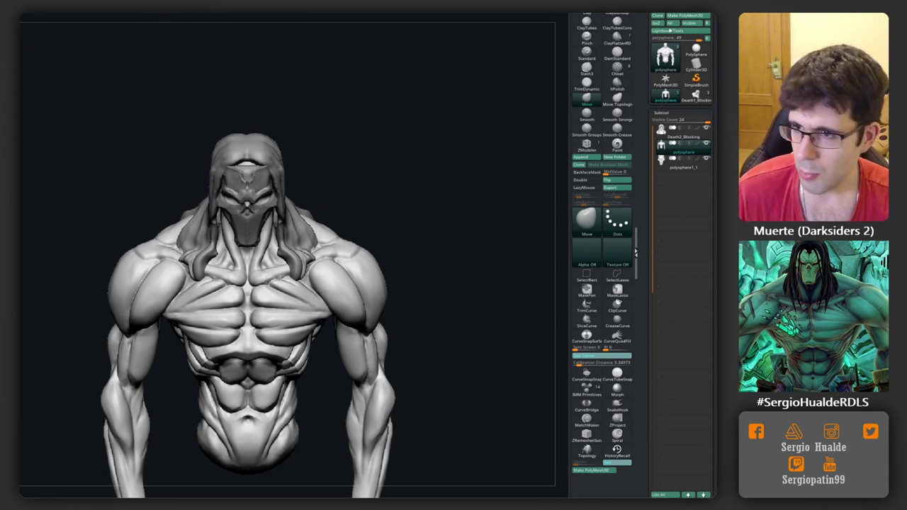
# Select the body subtool, test a blue fill on the hair and mask, then undo it.
pyautogui.click(702, 145)
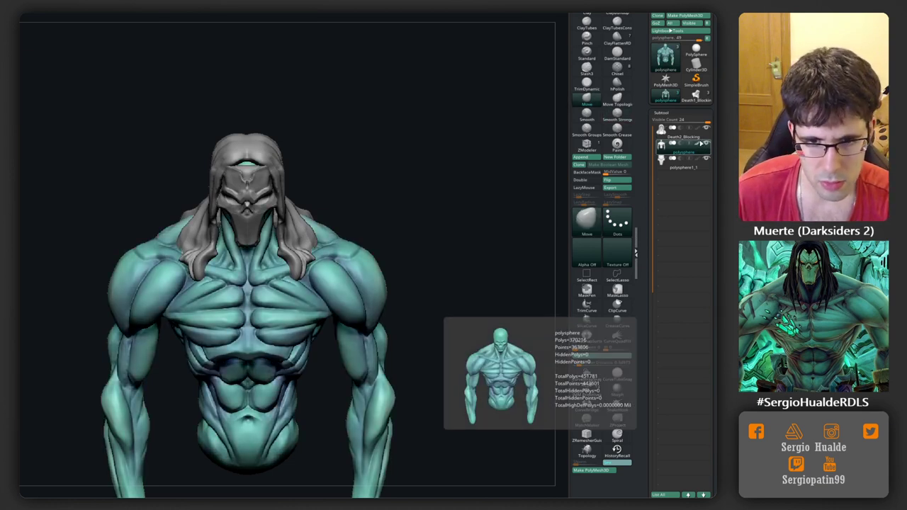
pyautogui.click(702, 145)
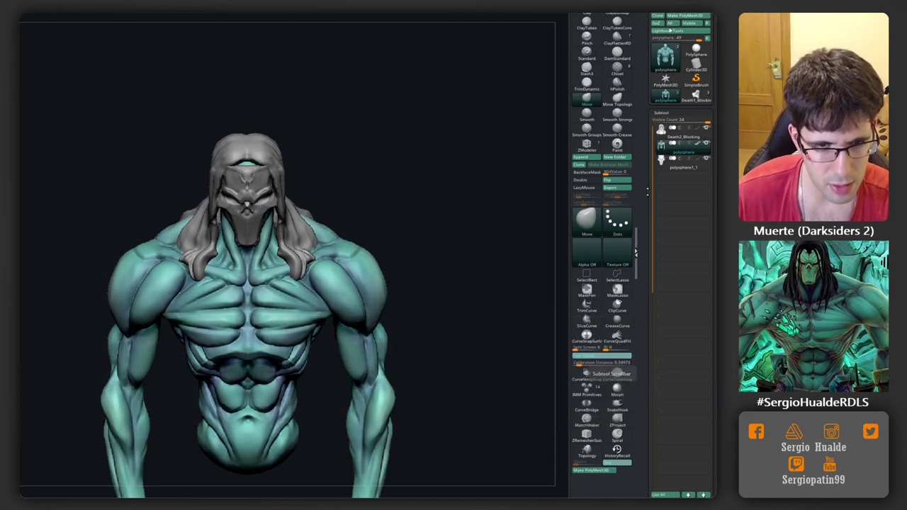
pyautogui.press('space')
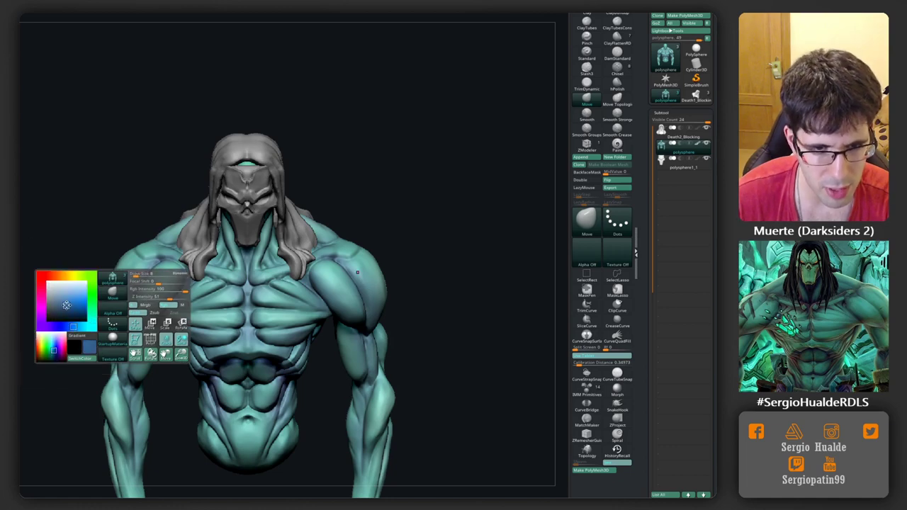
pyautogui.keyDown('alt'); pyautogui.click(248, 184); pyautogui.keyUp('alt')
pyautogui.moveTo(328, 275)
pyautogui.mouseDown(button='right')
pyautogui.moveTo(334, 296)
pyautogui.moveTo(421, 271)
pyautogui.mouseUp(button='right')
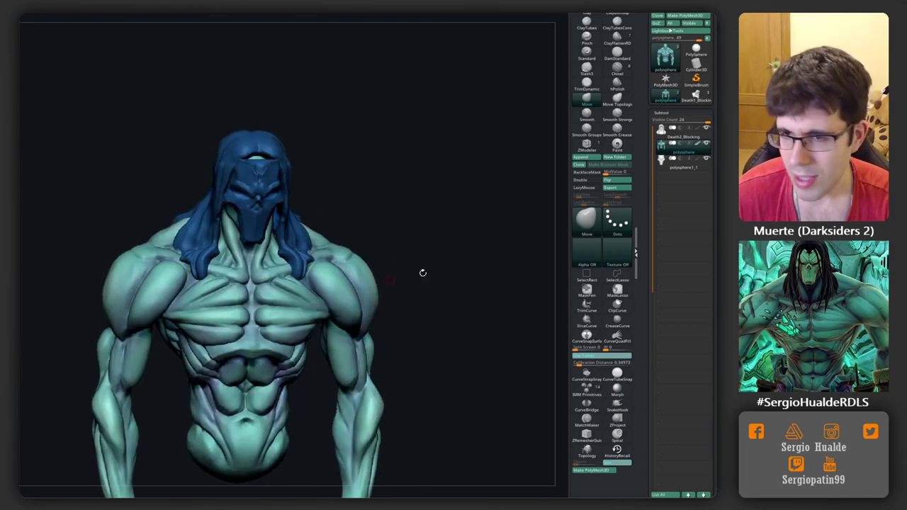
pyautogui.press('space')
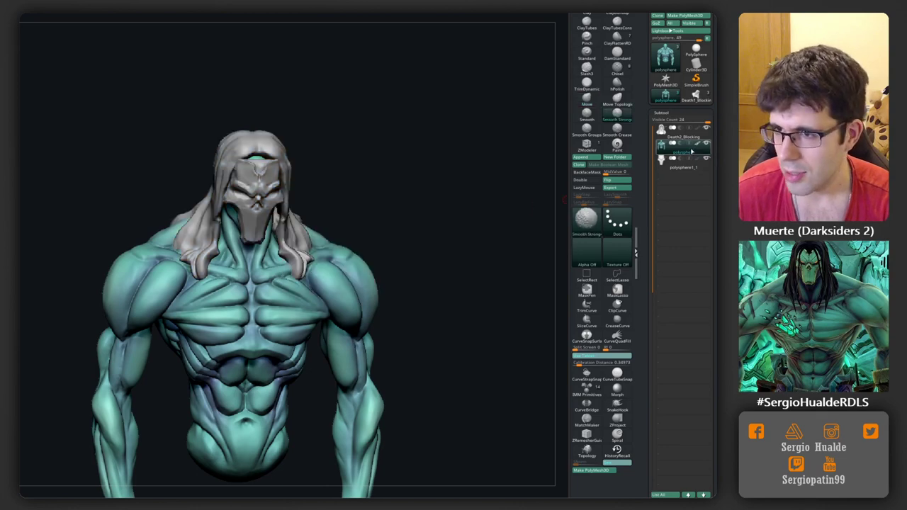
# Review the whole bust in white material from front, higher and three-quarter angles.
pyautogui.moveTo(529, 204)
pyautogui.keyDown('shift'); pyautogui.mouseDown(button='right')
pyautogui.moveTo(360, 280)
pyautogui.moveTo(387, 215)
pyautogui.mouseUp(button='right'); pyautogui.keyUp('shift')
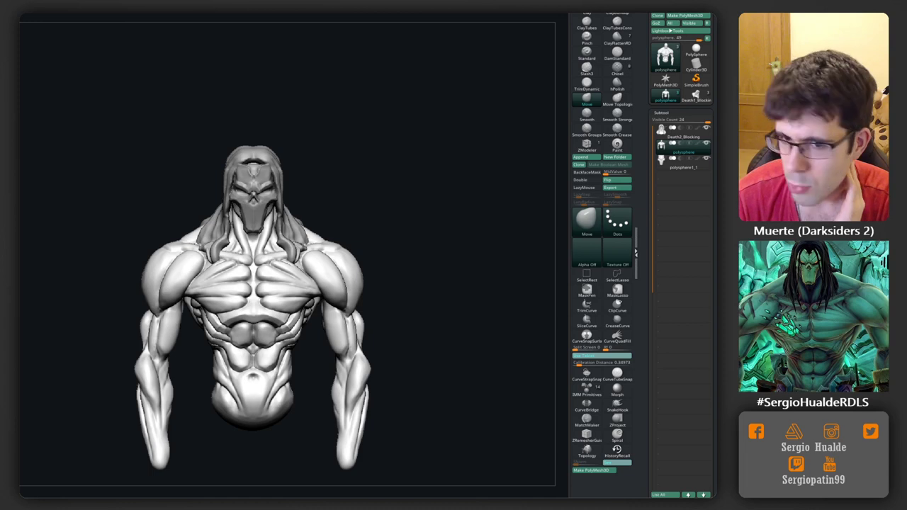
pyautogui.moveTo(415, 304); pyautogui.dragTo(394, 296)
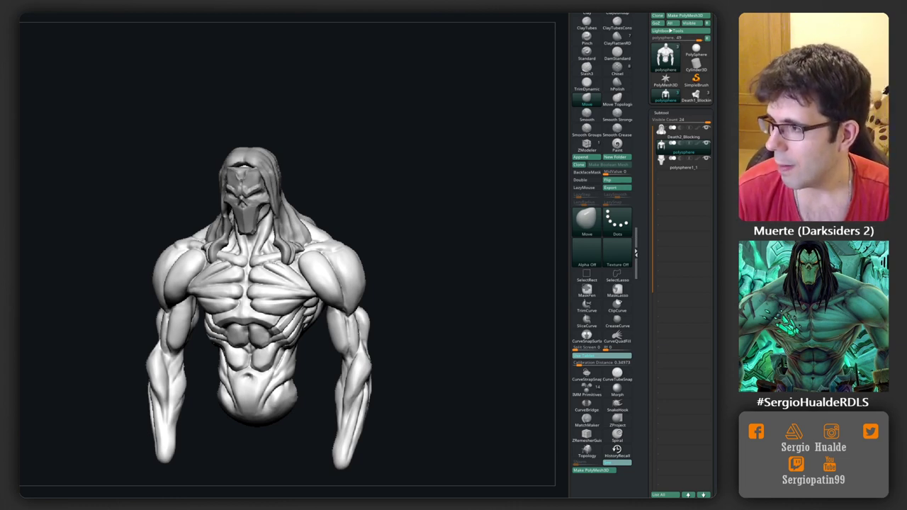
pyautogui.moveTo(461, 284); pyautogui.dragTo(496, 233)
pyautogui.press('f')
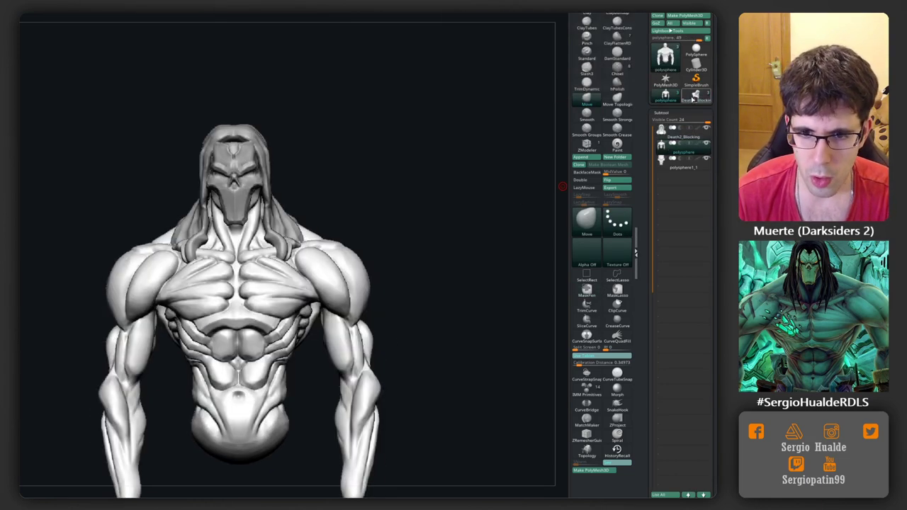
pyautogui.moveTo(448, 247)
pyautogui.mouseDown()
pyautogui.moveTo(369, 265)
pyautogui.moveTo(366, 241)
pyautogui.moveTo(304, 278)
pyautogui.moveTo(314, 255)
pyautogui.mouseUp()
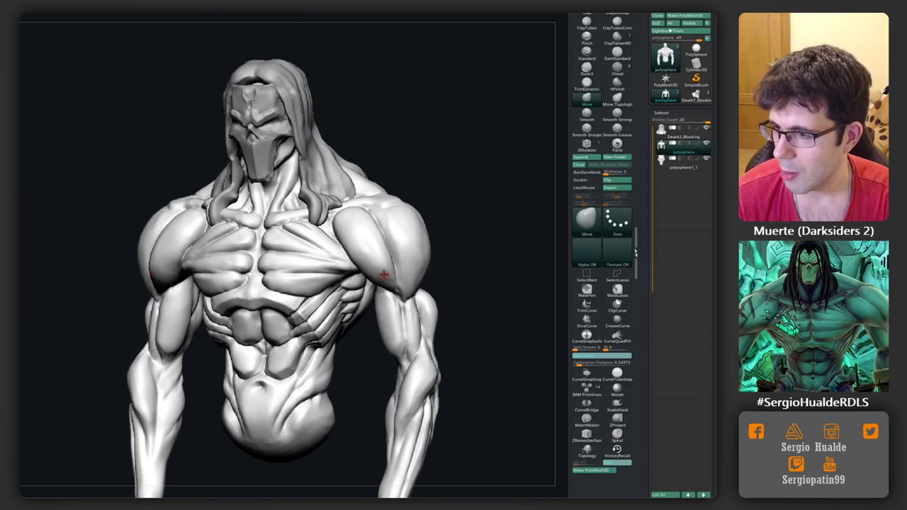